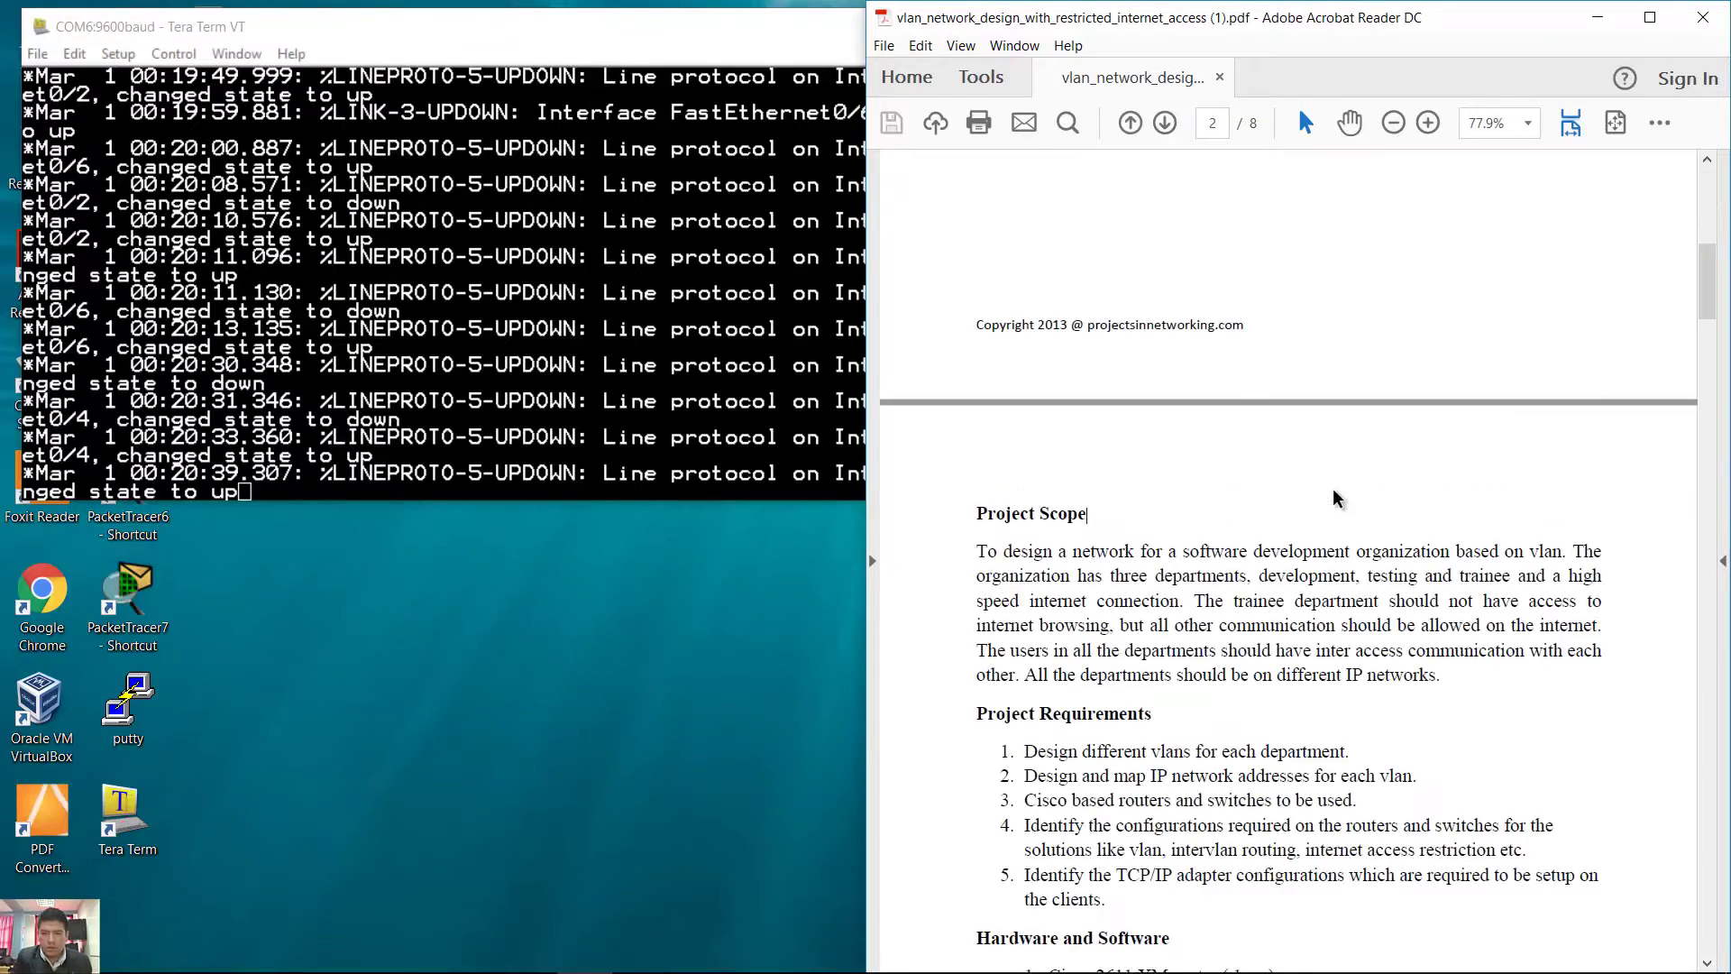
{"action": "scroll", "coordinate": [1337, 498], "scroll_direction": "down", "scroll_amount": 8}
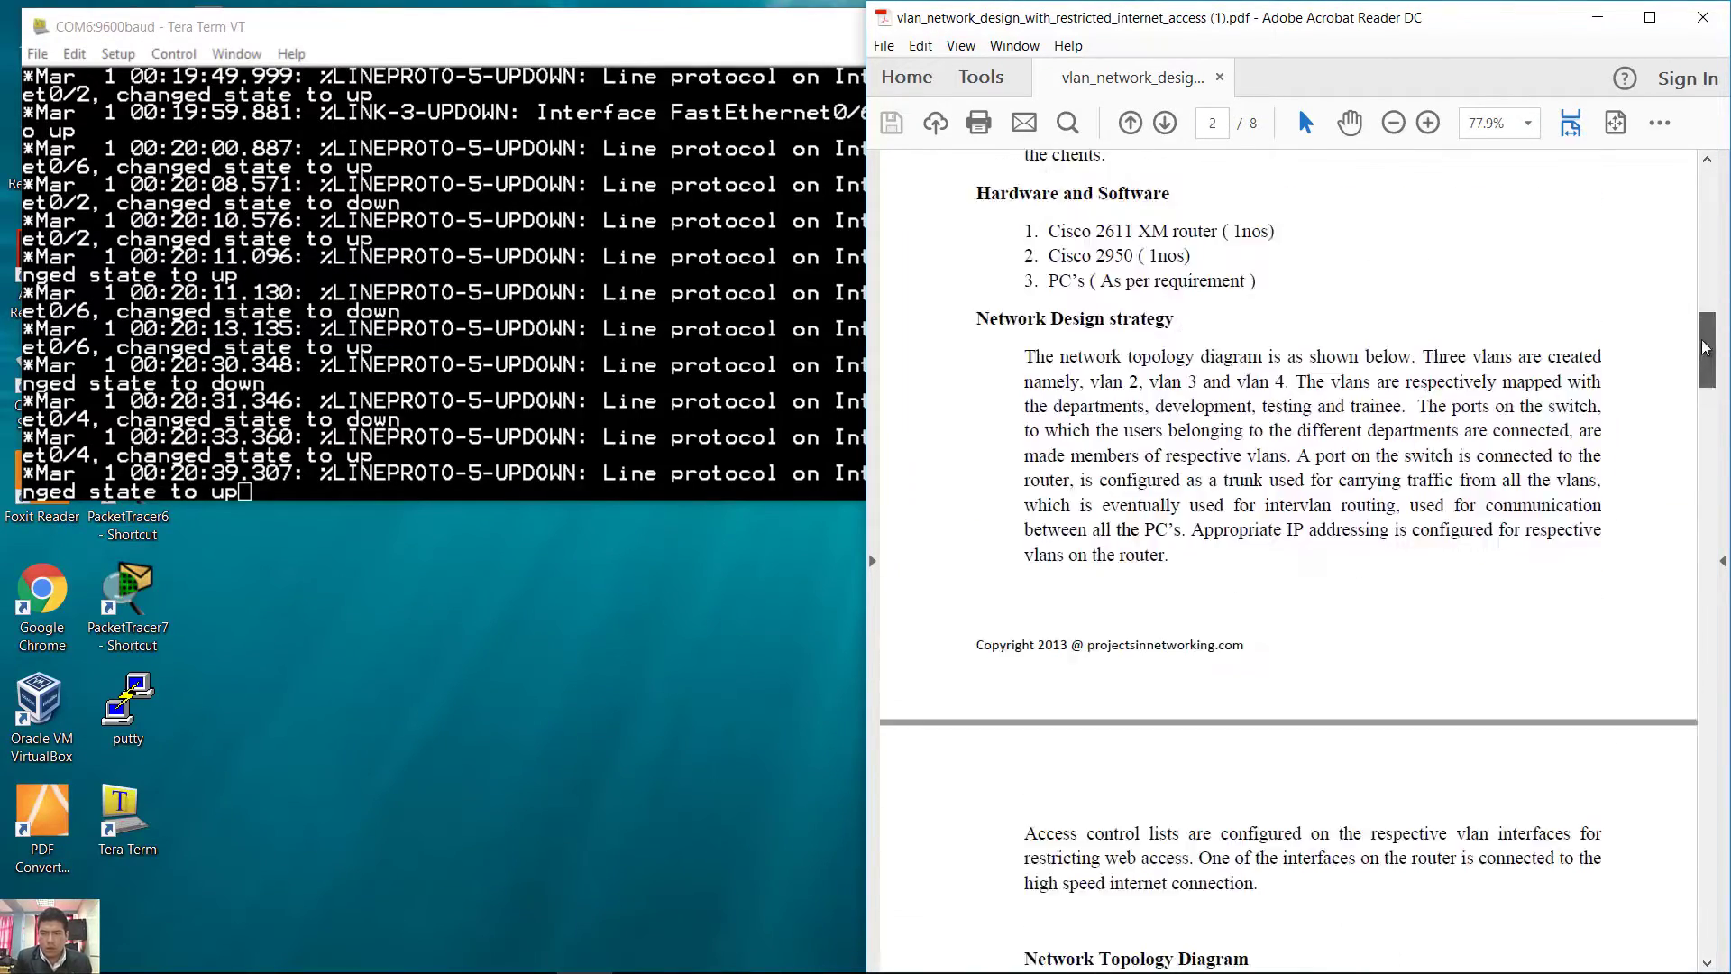
Scroll to page 2's Hardware and Software list and highlight the Cisco 2611 XM router model number
{"action": "left_click_drag", "start_coordinate": [1706, 347], "coordinate": [1706, 338]}
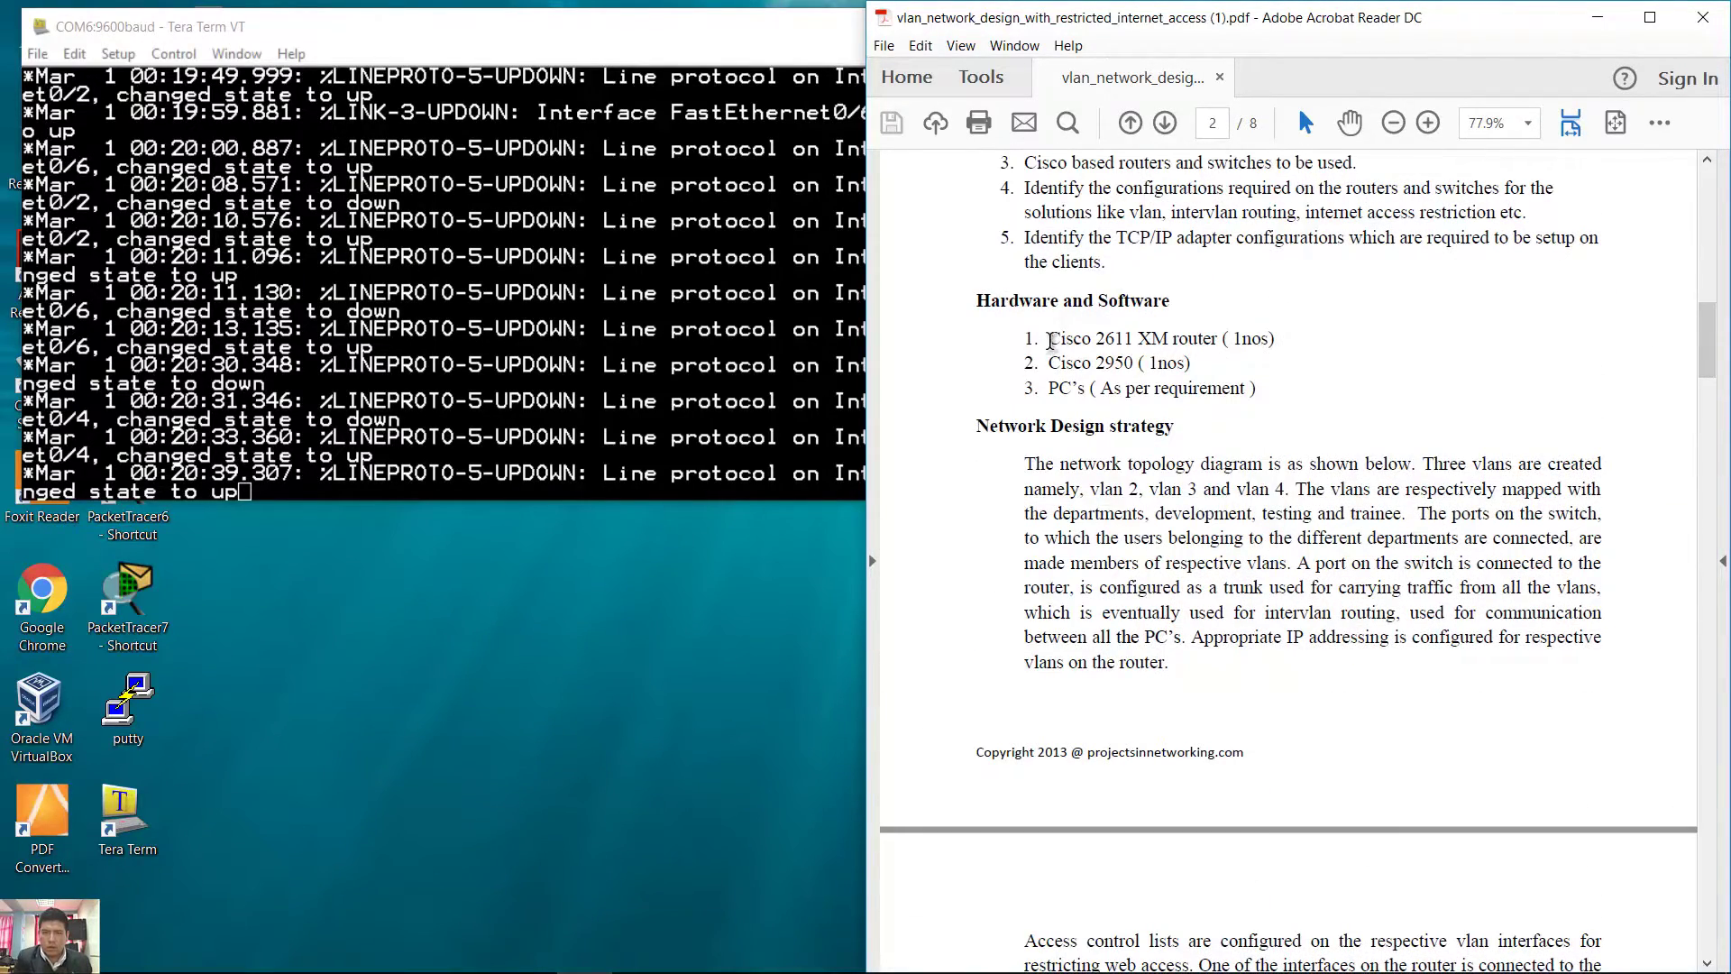
{"action": "left_click_drag", "start_coordinate": [1050, 341], "coordinate": [1239, 340]}
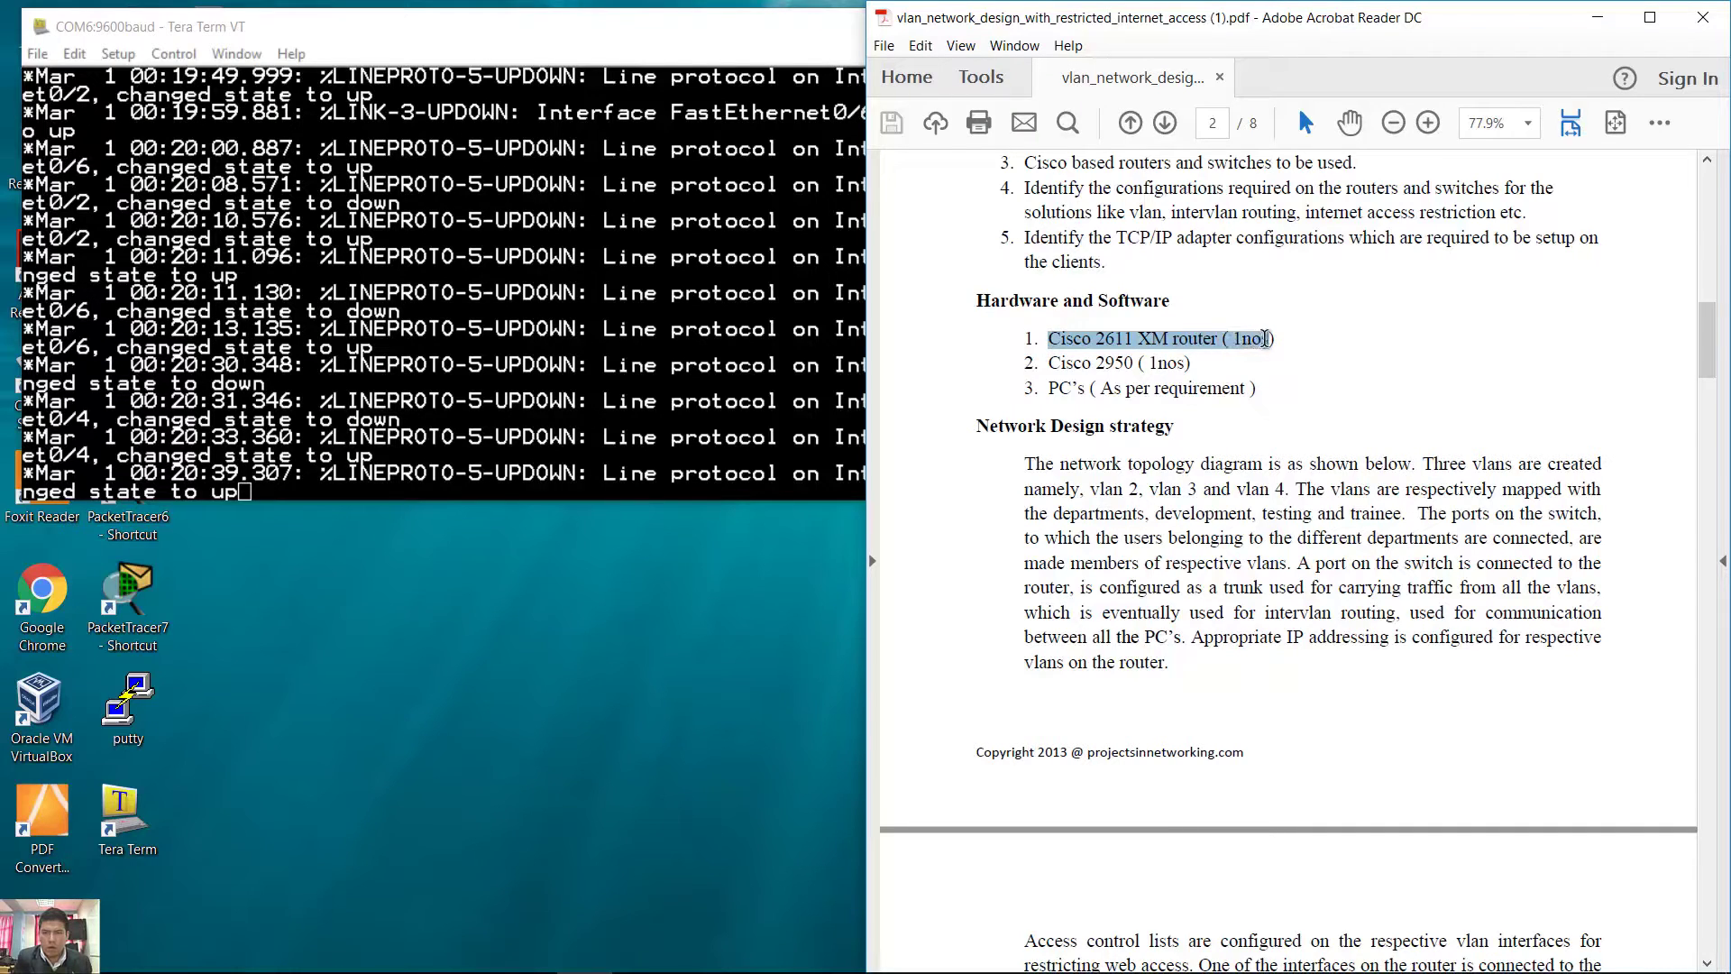
{"action": "left_click", "coordinate": [1129, 340]}
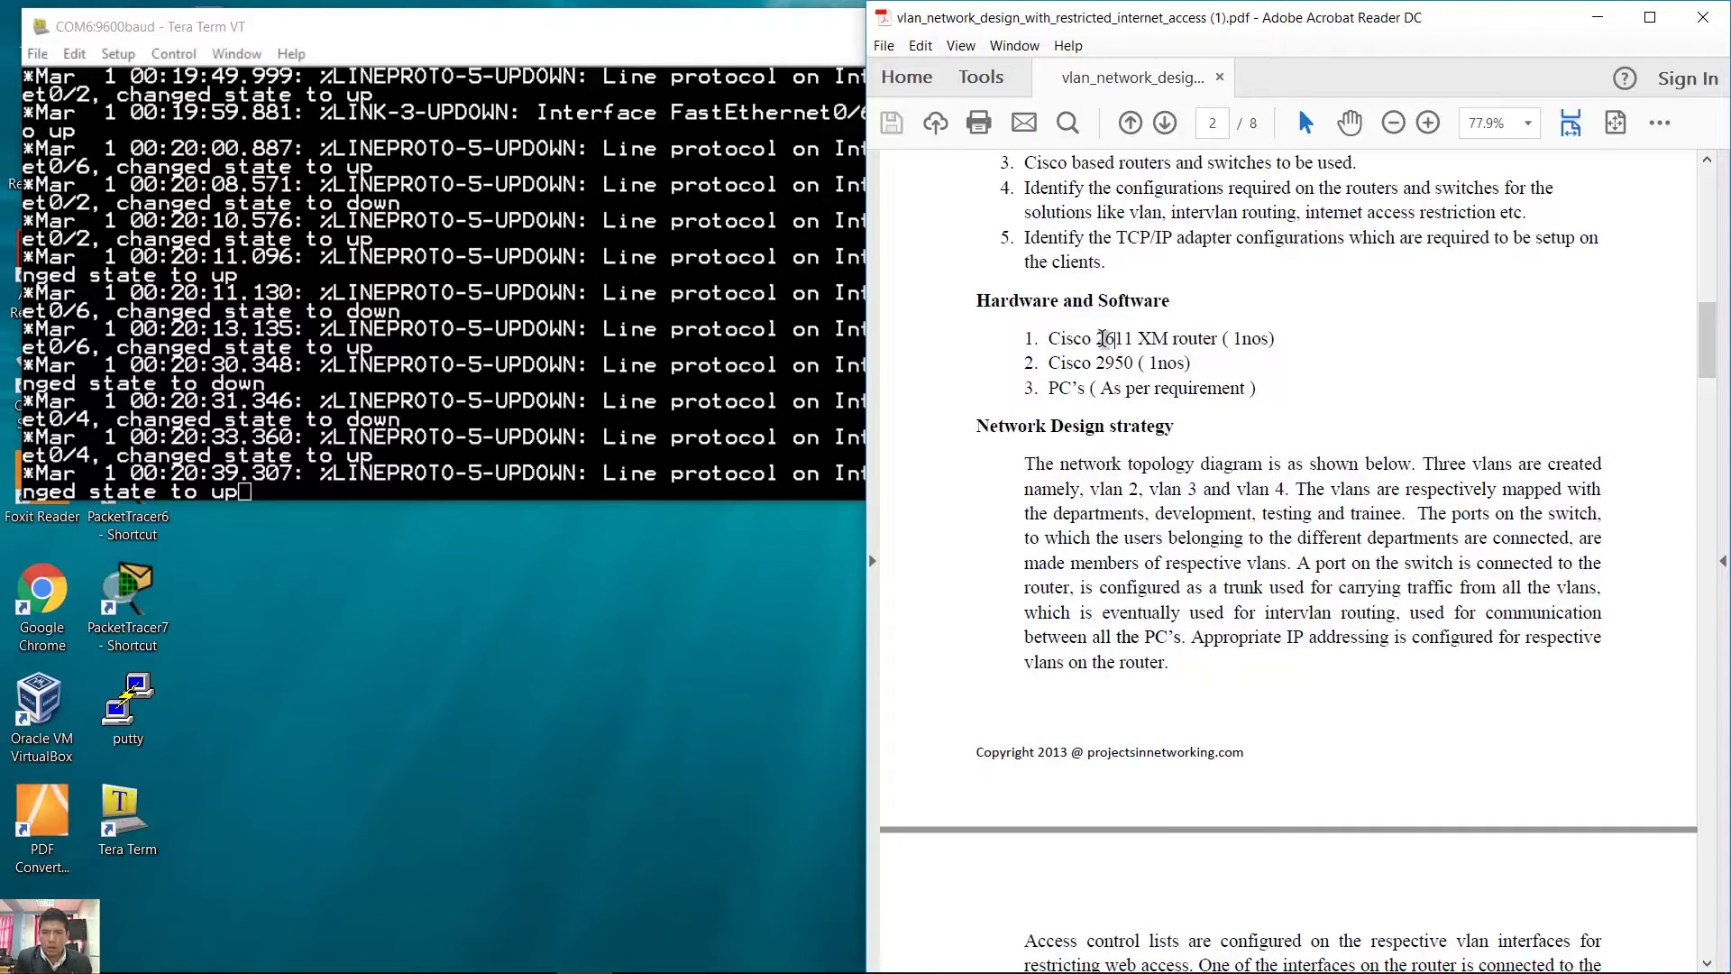
{"action": "left_click_drag", "start_coordinate": [1098, 339], "coordinate": [1120, 340]}
{"action": "left_click", "coordinate": [1091, 339]}
{"action": "left_click_drag", "start_coordinate": [1101, 339], "coordinate": [1130, 340]}
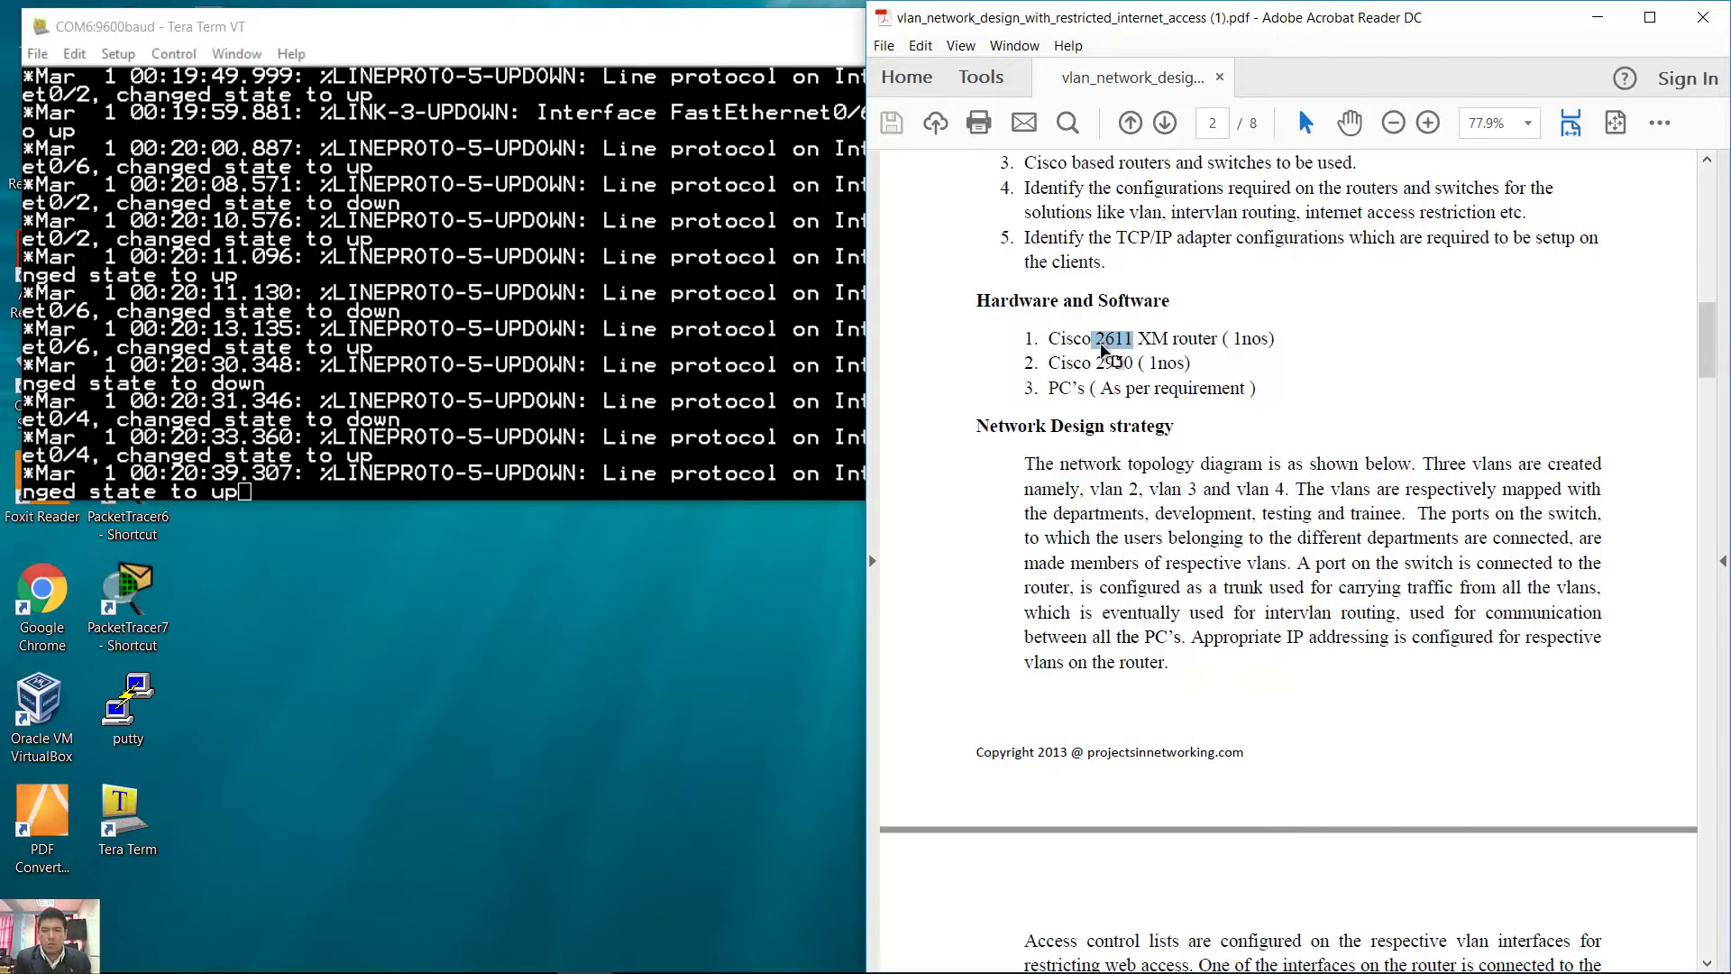
{"action": "left_click_drag", "start_coordinate": [1096, 341], "coordinate": [1091, 389]}
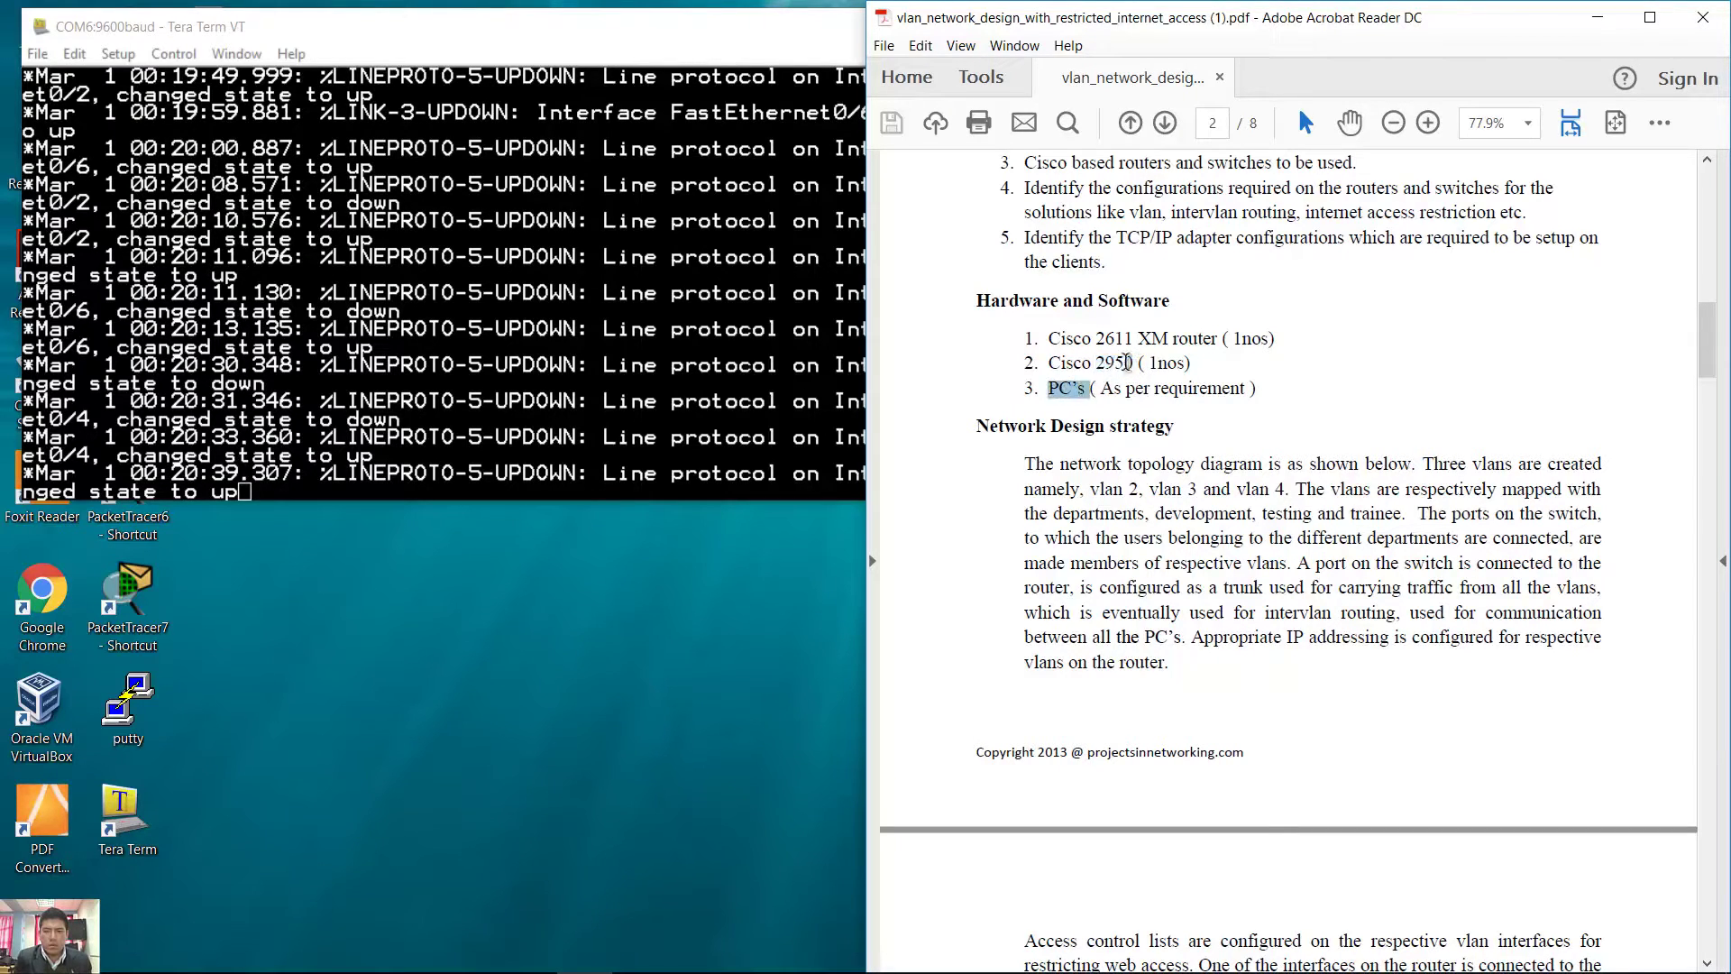
Add a Hardware heading at the top of the Links notes, above the IP address list
{"action": "left_click", "coordinate": [359, 951]}
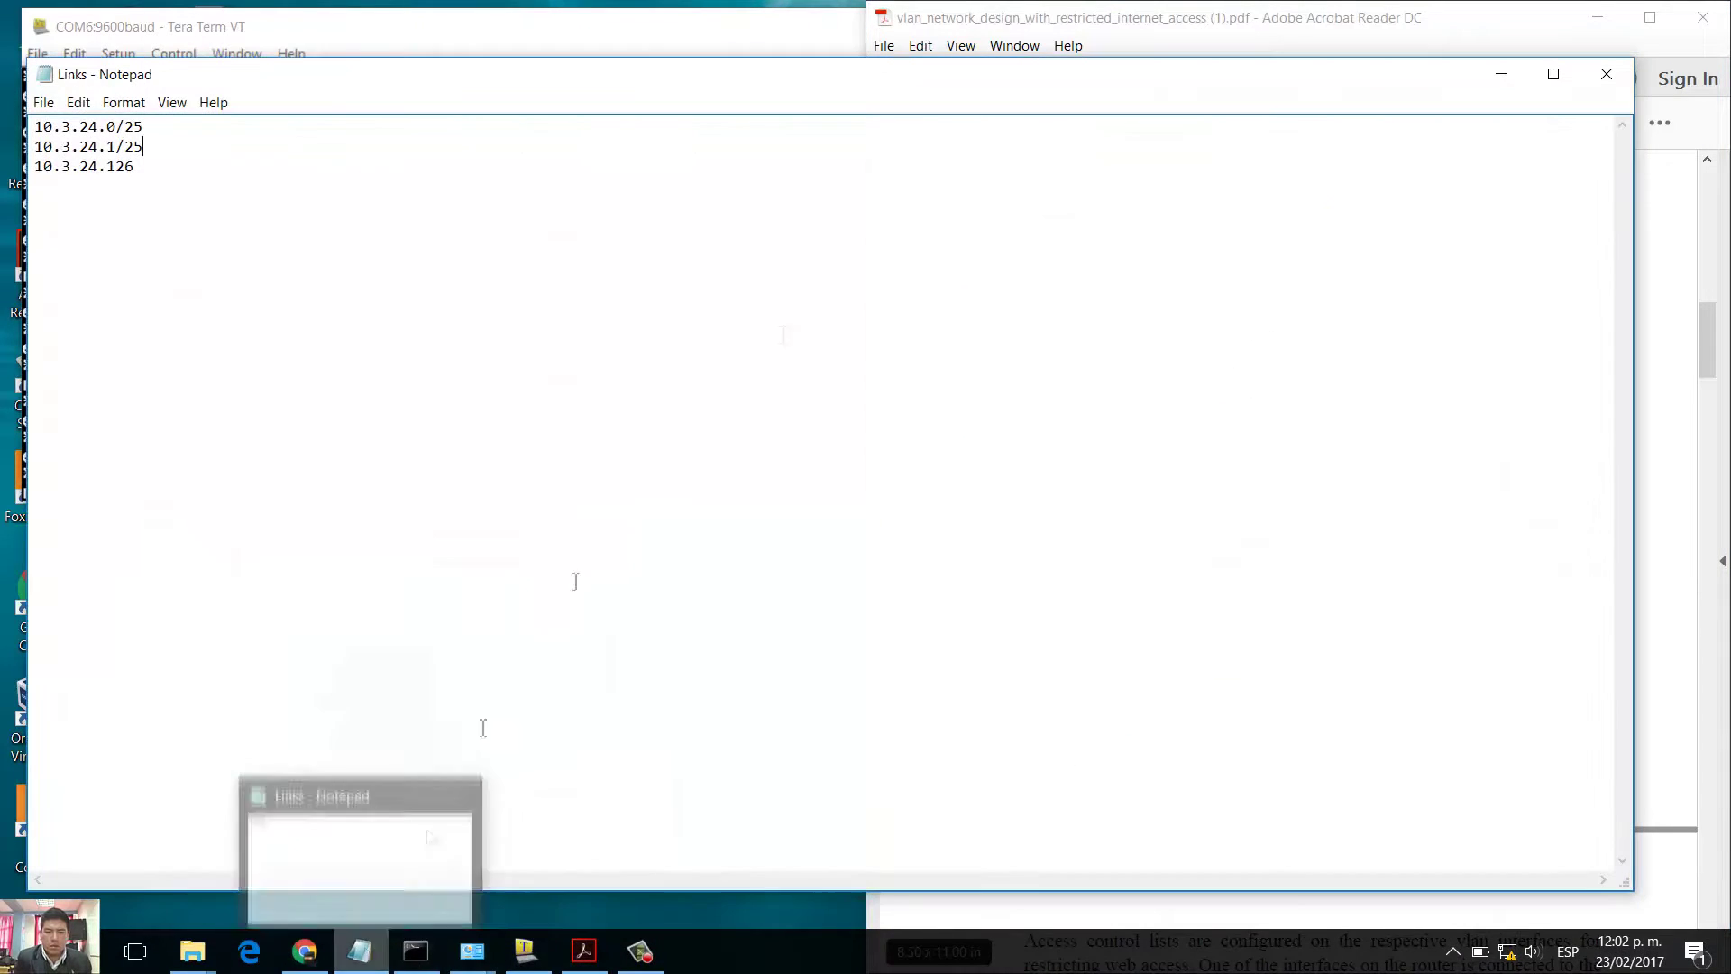
{"action": "key", "text": "ctrl+Home"}
{"action": "key", "text": "Return"}
{"action": "key", "text": "Return"}
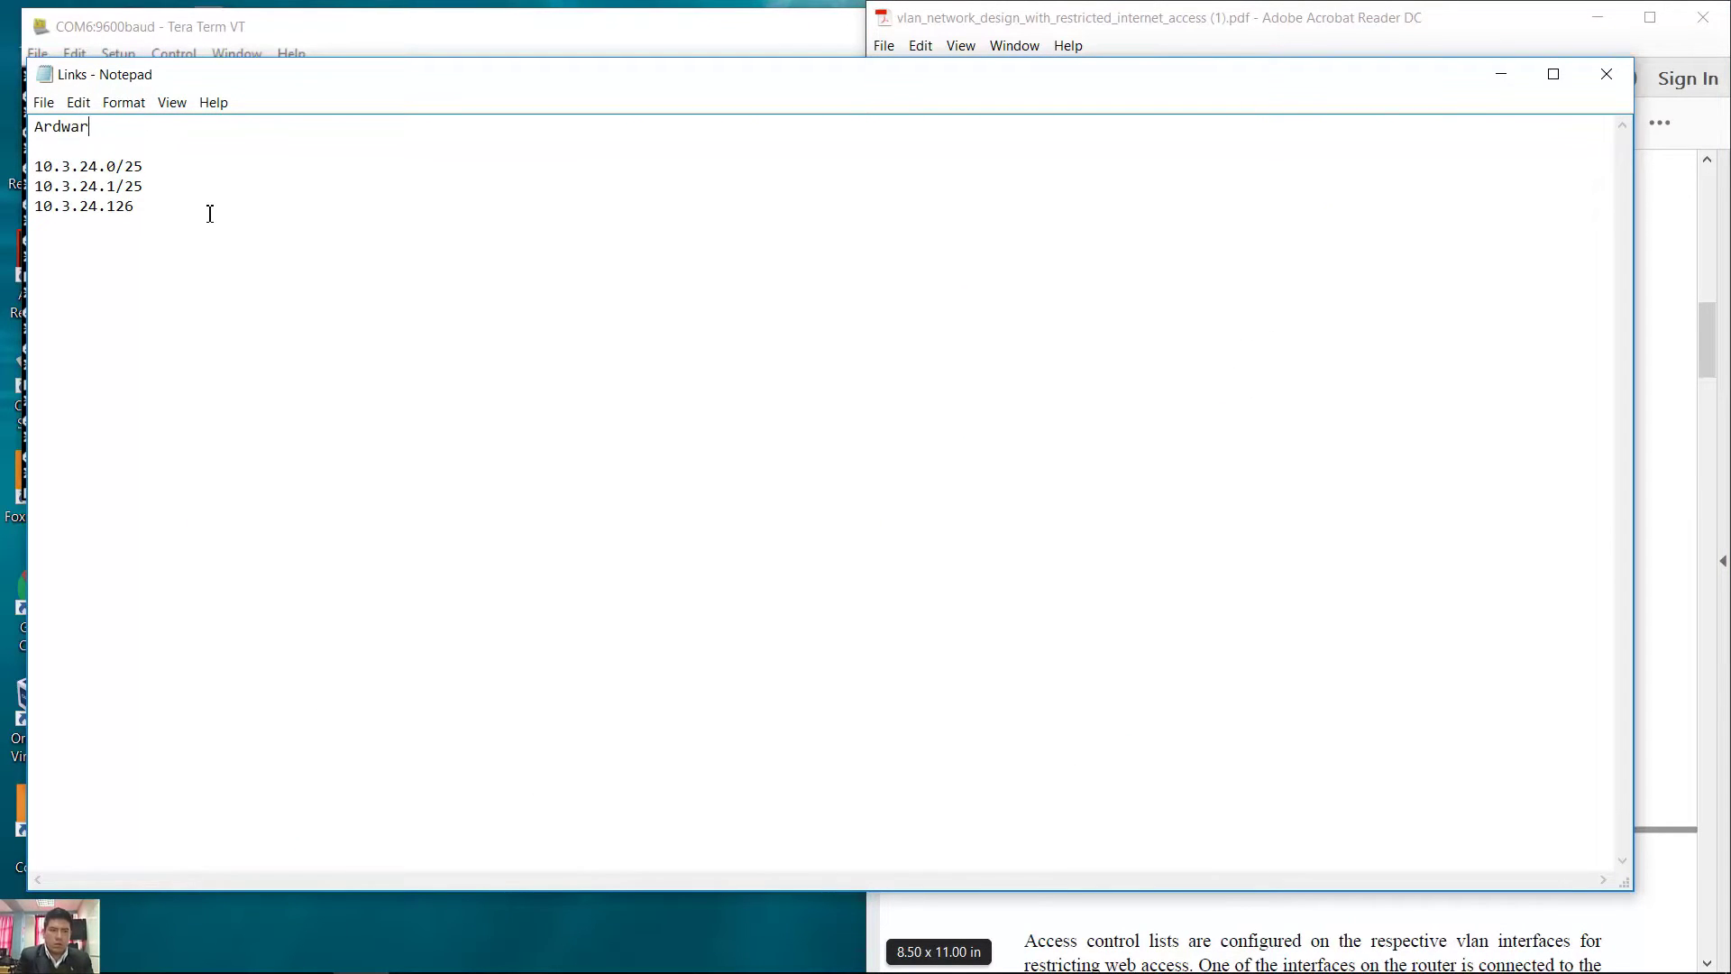
{"action": "key", "text": "BackSpace"}
{"action": "key", "text": "BackSpace"}
{"action": "key", "text": "BackSpace"}
{"action": "key", "text": "BackSpace"}
{"action": "key", "text": "BackSpace"}
{"action": "key", "text": "BackSpace"}
{"action": "type", "text": "Har"}
{"action": "key", "text": "Return"}
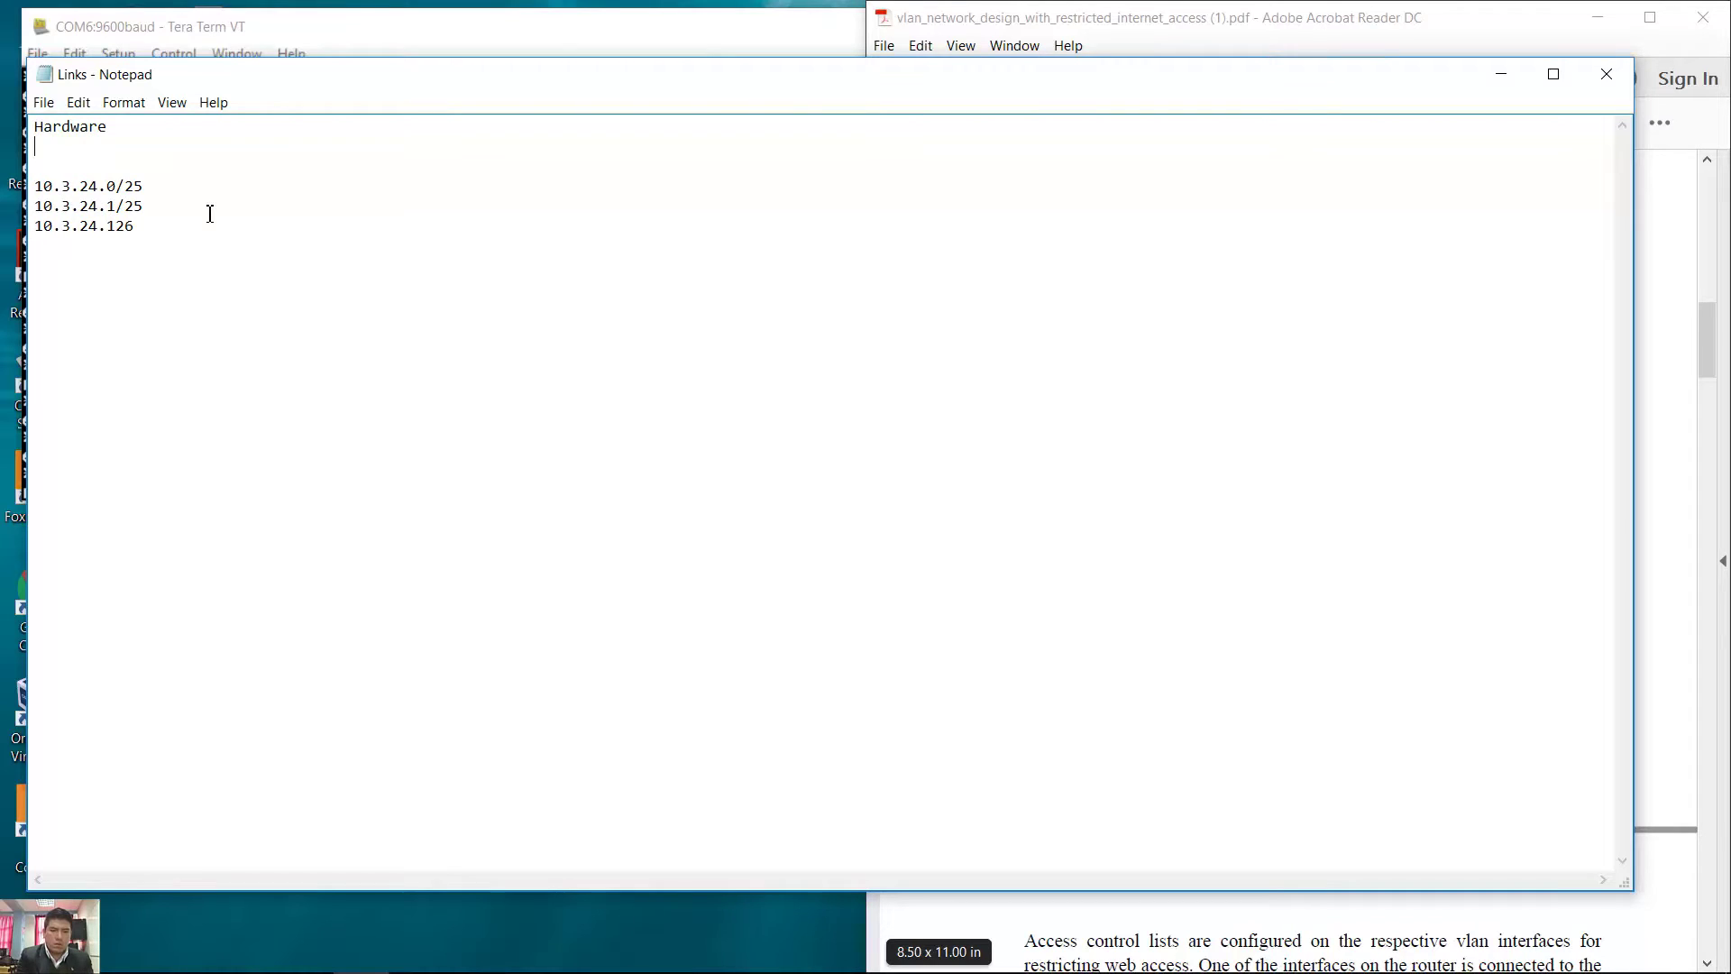
List Cisco 2901 Router, Cisco Catalyst 2960 Switch and PCs under the Hardware heading
{"action": "type", "text": "Cisco 2901 Router"}
{"action": "key", "text": "Return"}
{"action": "type", "text": "C"}
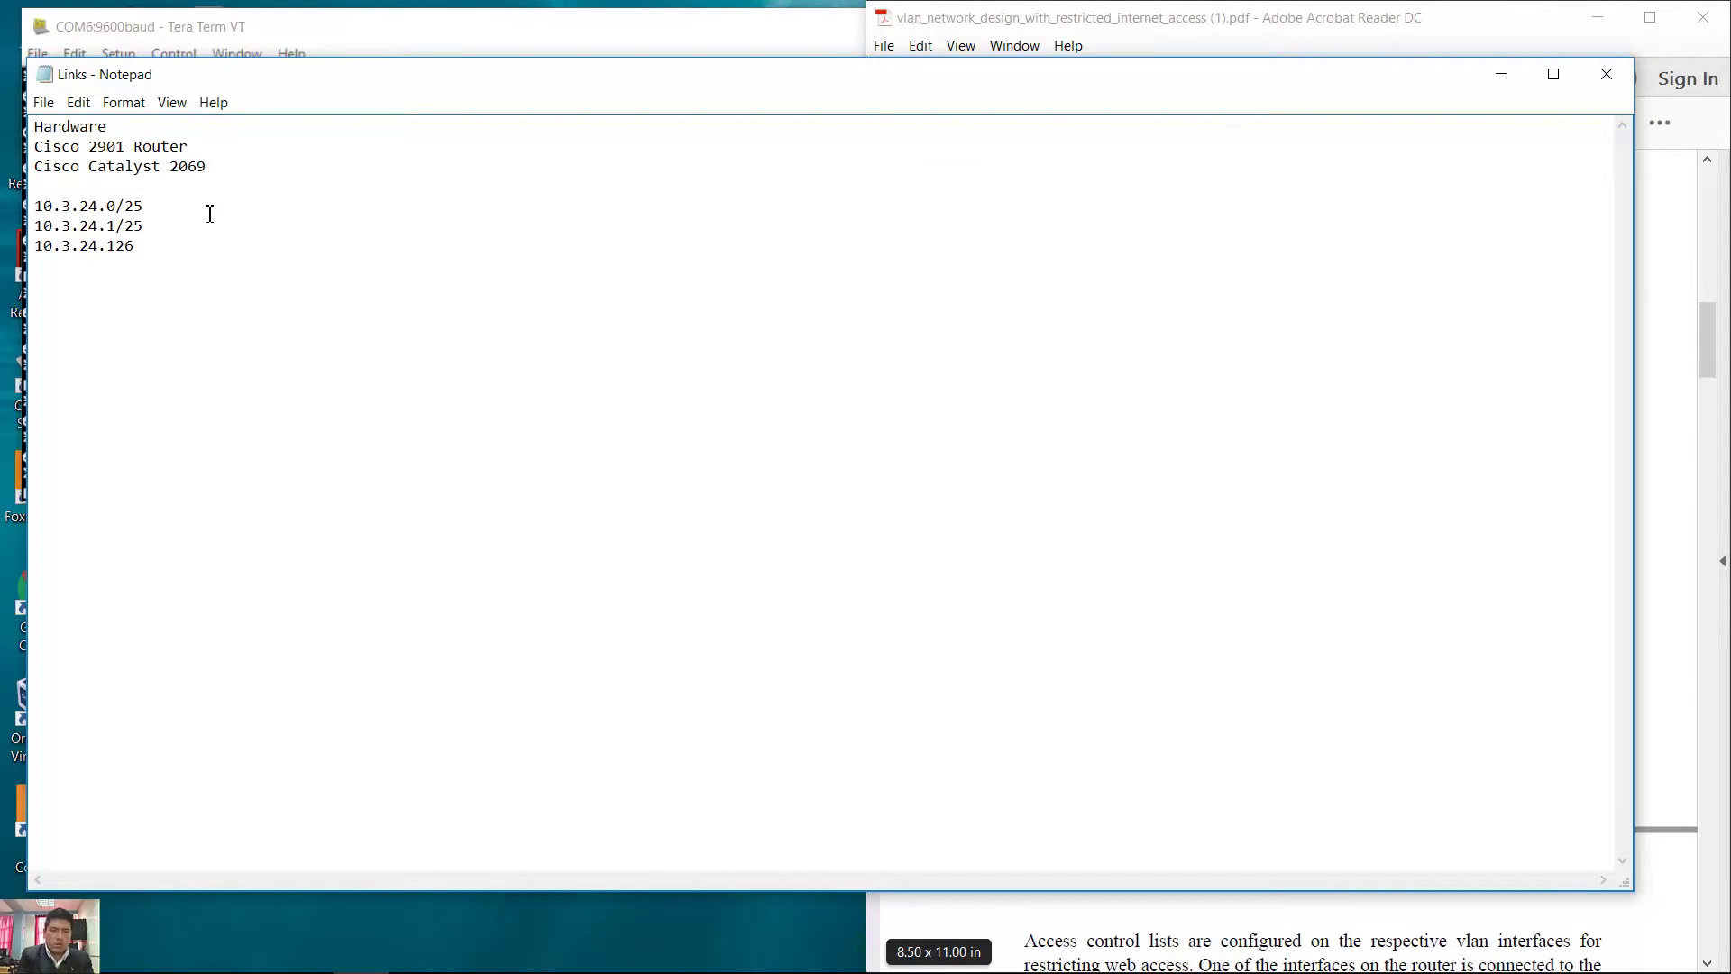
{"action": "key", "text": "BackSpace"}
{"action": "key", "text": "BackSpace"}
{"action": "key", "text": "BackSpace"}
{"action": "key", "text": "BackSpace"}
{"action": "key", "text": "BackSpace"}
{"action": "key", "text": "BackSpace"}
{"action": "key", "text": "BackSpace"}
{"action": "key", "text": "BackSpace"}
{"action": "key", "text": "BackSpace"}
{"action": "key", "text": "BackSpace"}
{"action": "type", "text": "960 Switch"}
{"action": "key", "text": "Down"}
{"action": "type", "text": "PCs"}
{"action": "key", "text": "Return"}
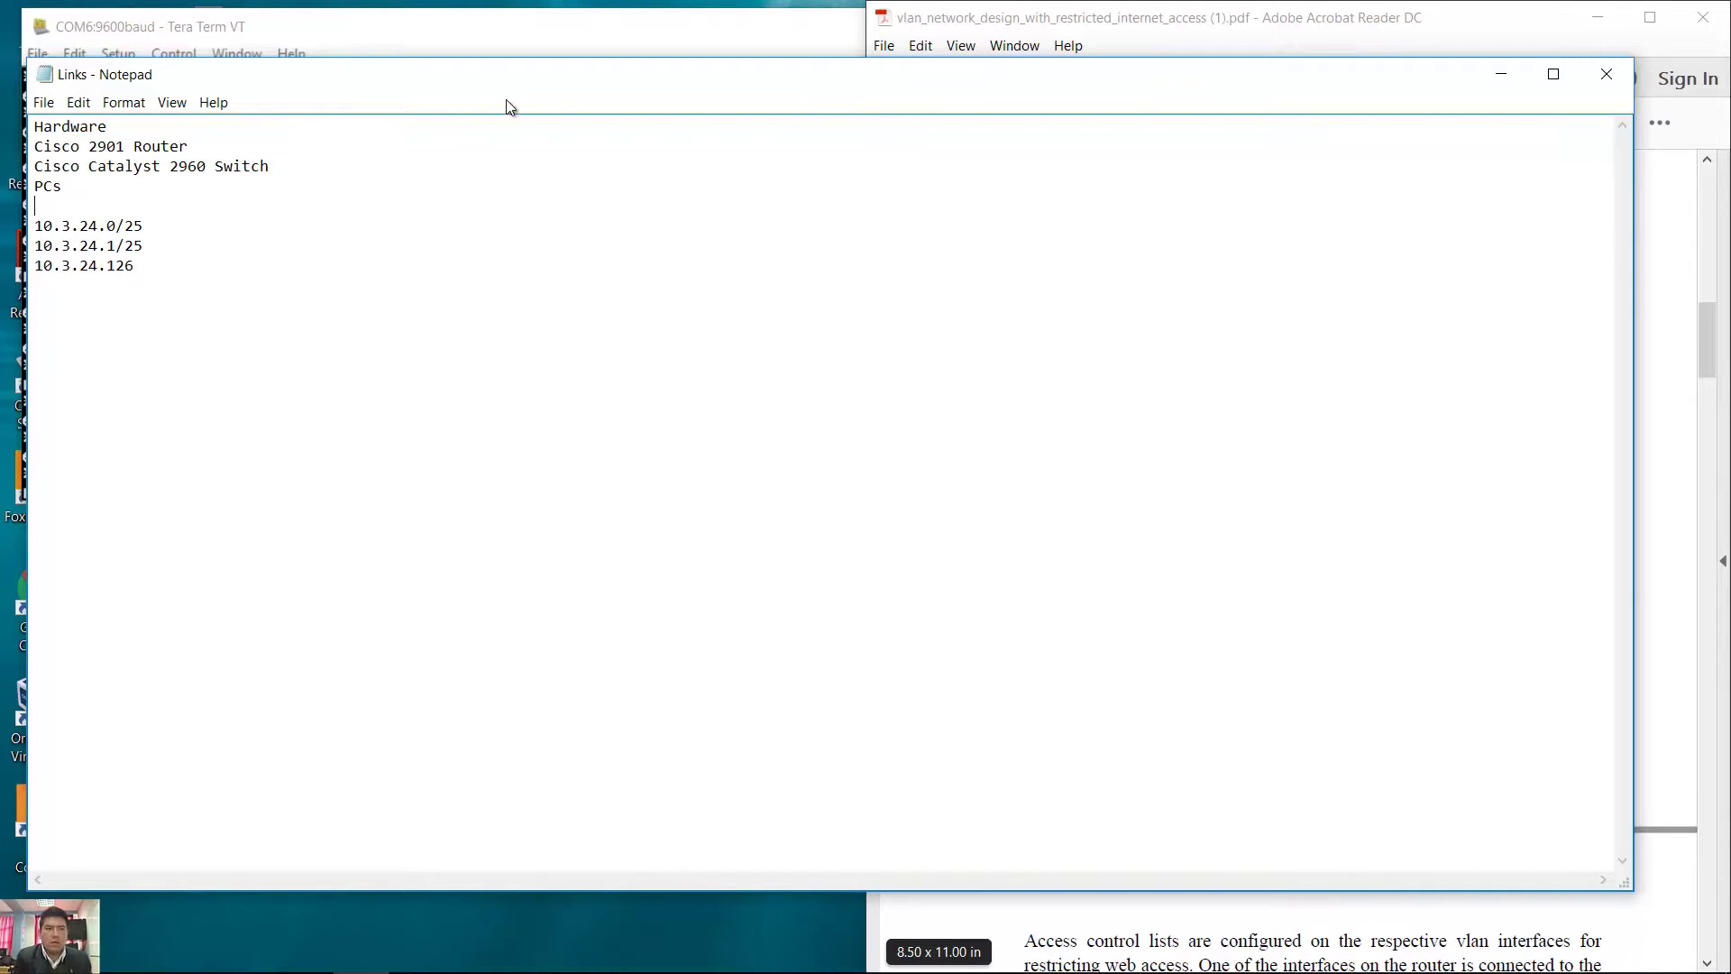
{"action": "left_click", "coordinate": [1274, 27]}
Scroll the design PDF down to the Network Topology Diagram heading
{"action": "left_click", "coordinate": [709, 21]}
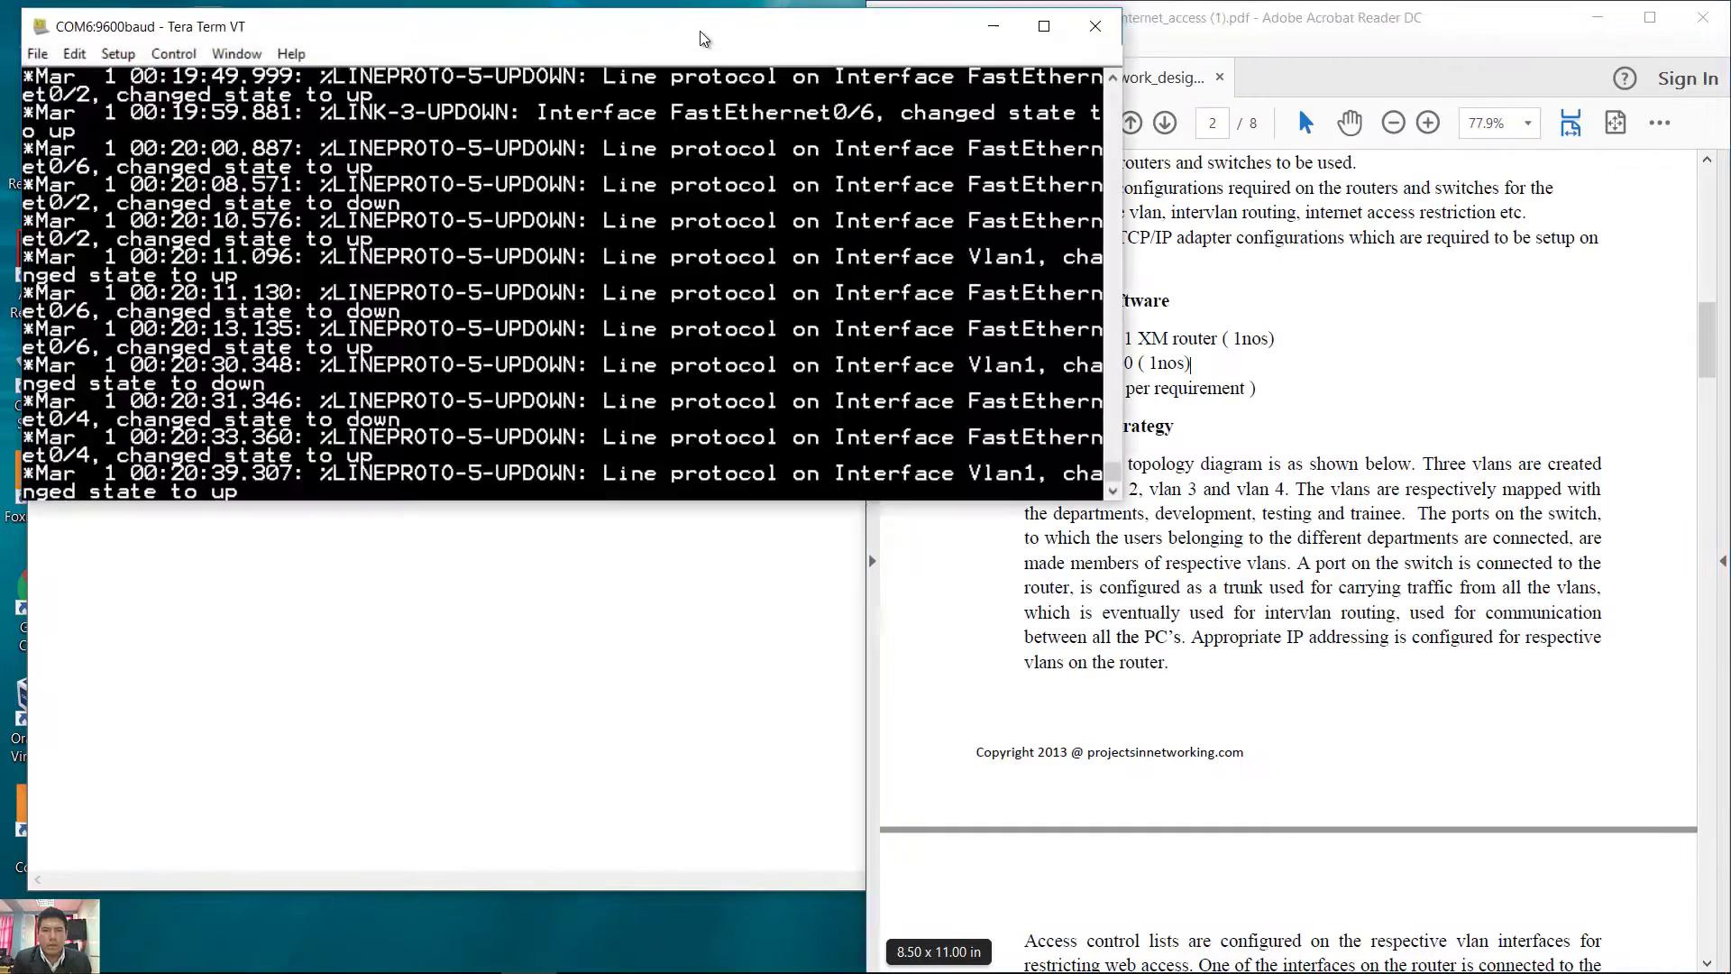
{"action": "left_click", "coordinate": [1309, 237]}
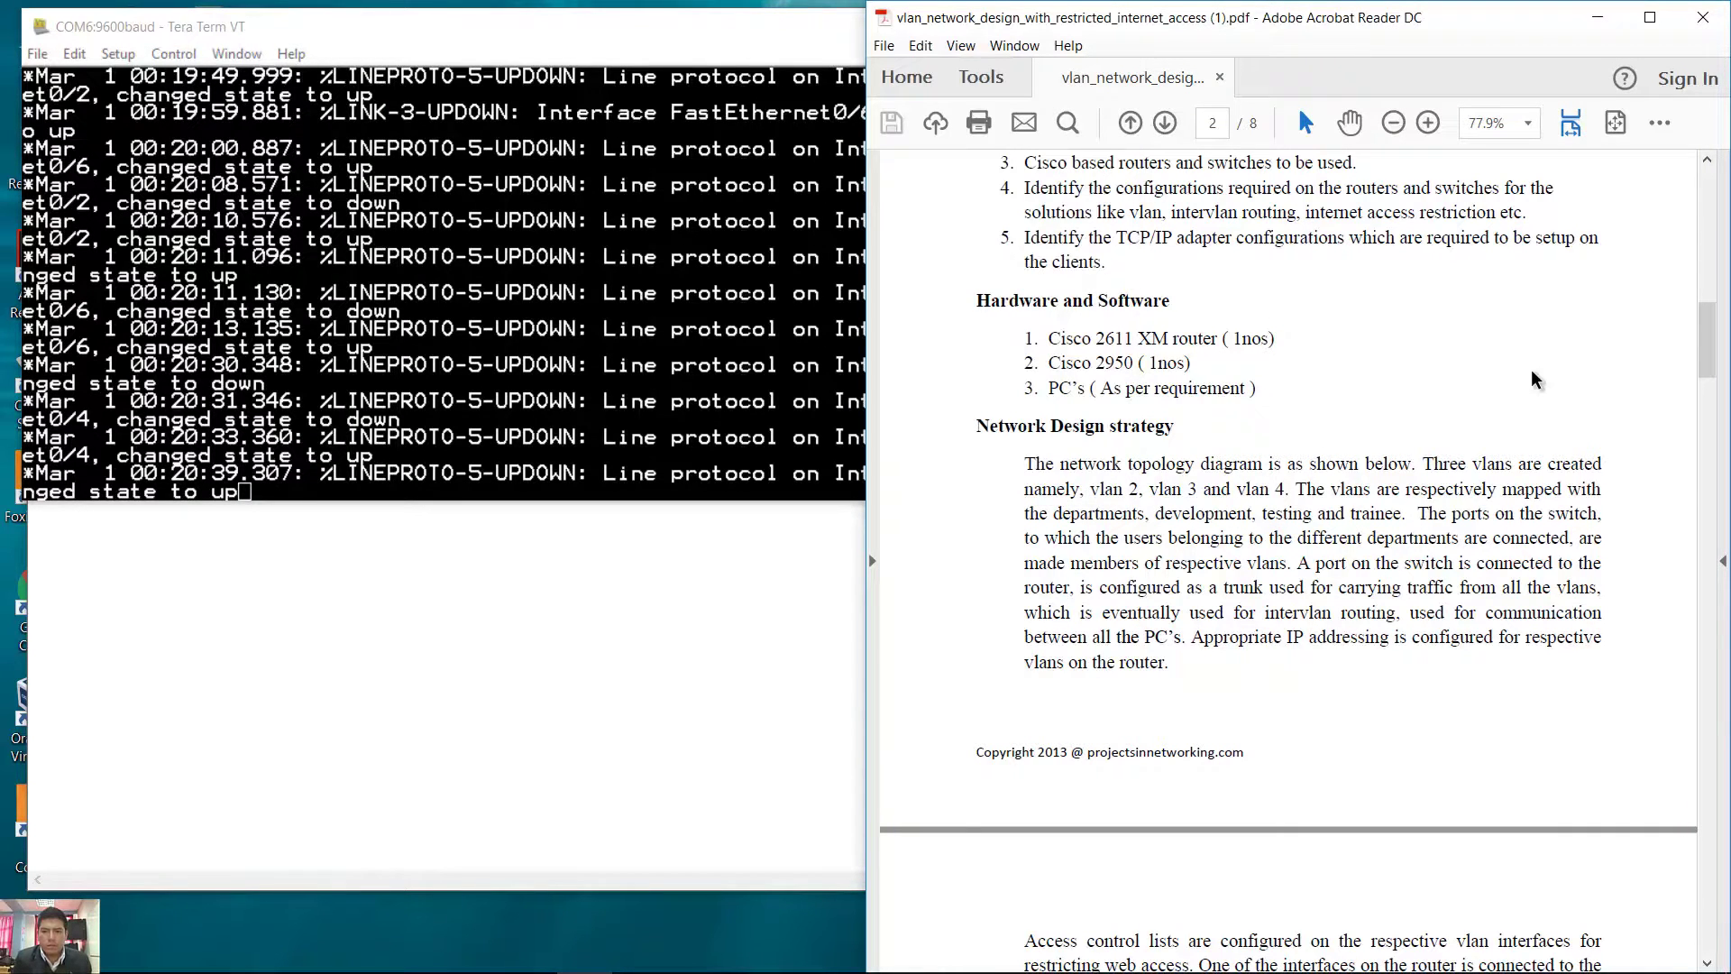
{"action": "scroll", "coordinate": [1531, 373], "scroll_direction": "down", "scroll_amount": 8}
{"action": "scroll", "coordinate": [1533, 375], "scroll_direction": "down", "scroll_amount": 2}
{"action": "left_click_drag", "start_coordinate": [1045, 290], "coordinate": [1230, 292]}
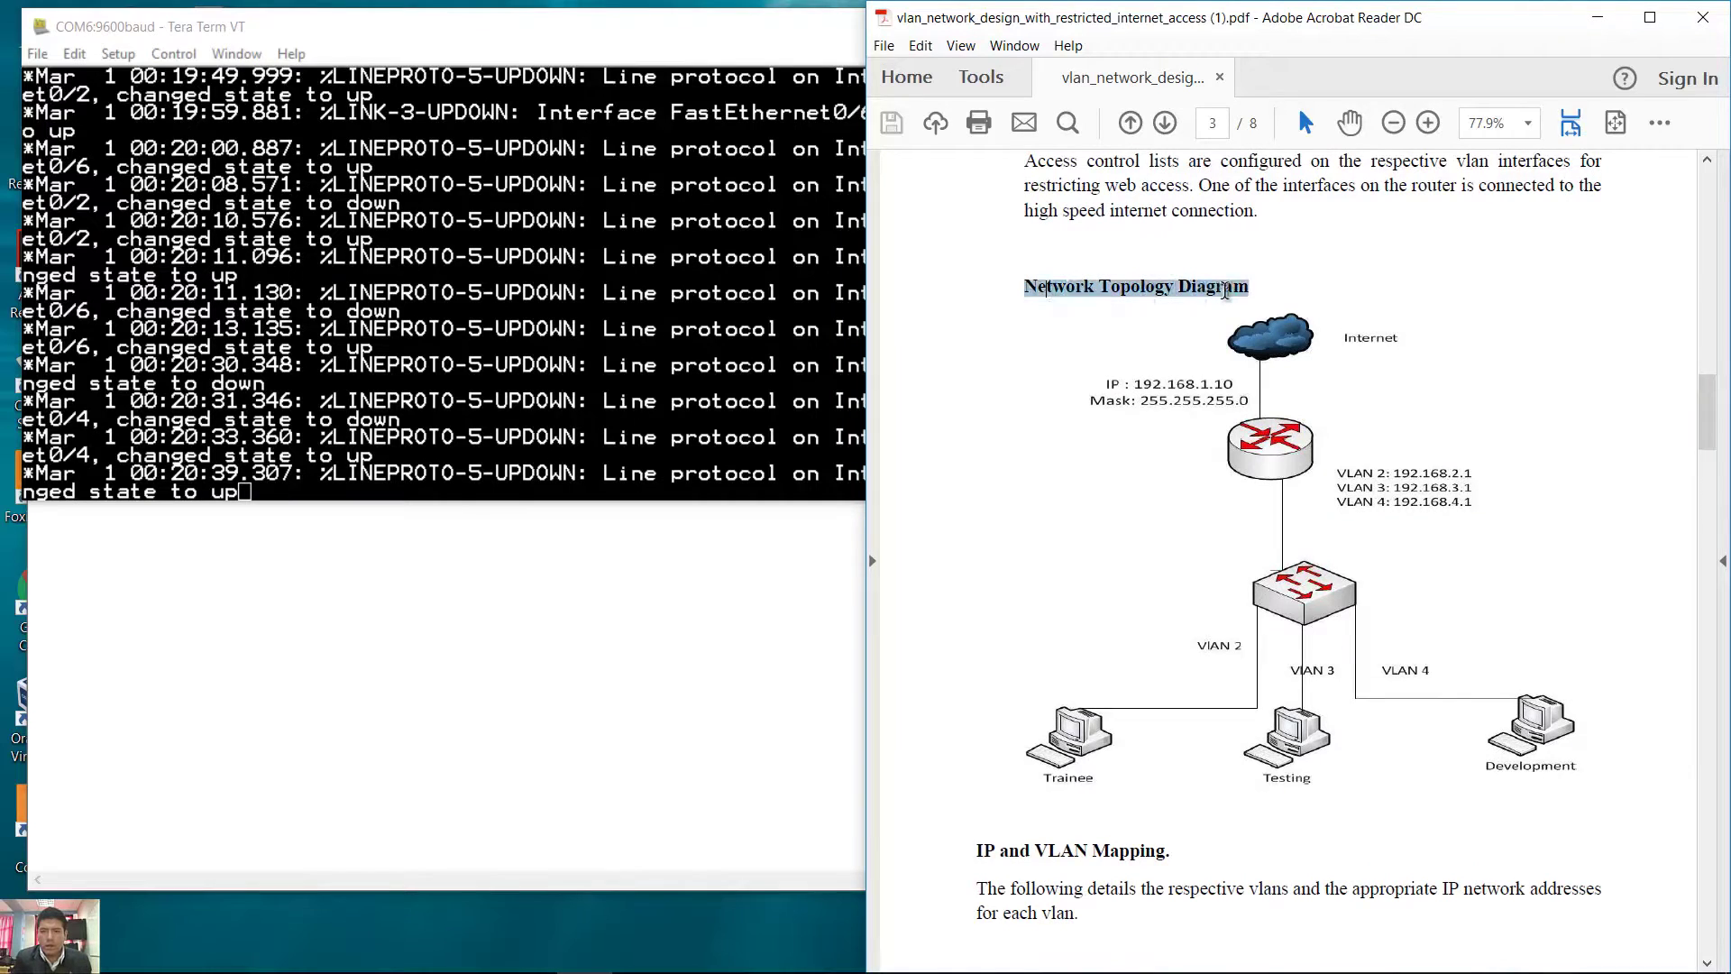
{"action": "left_click", "coordinate": [1442, 290]}
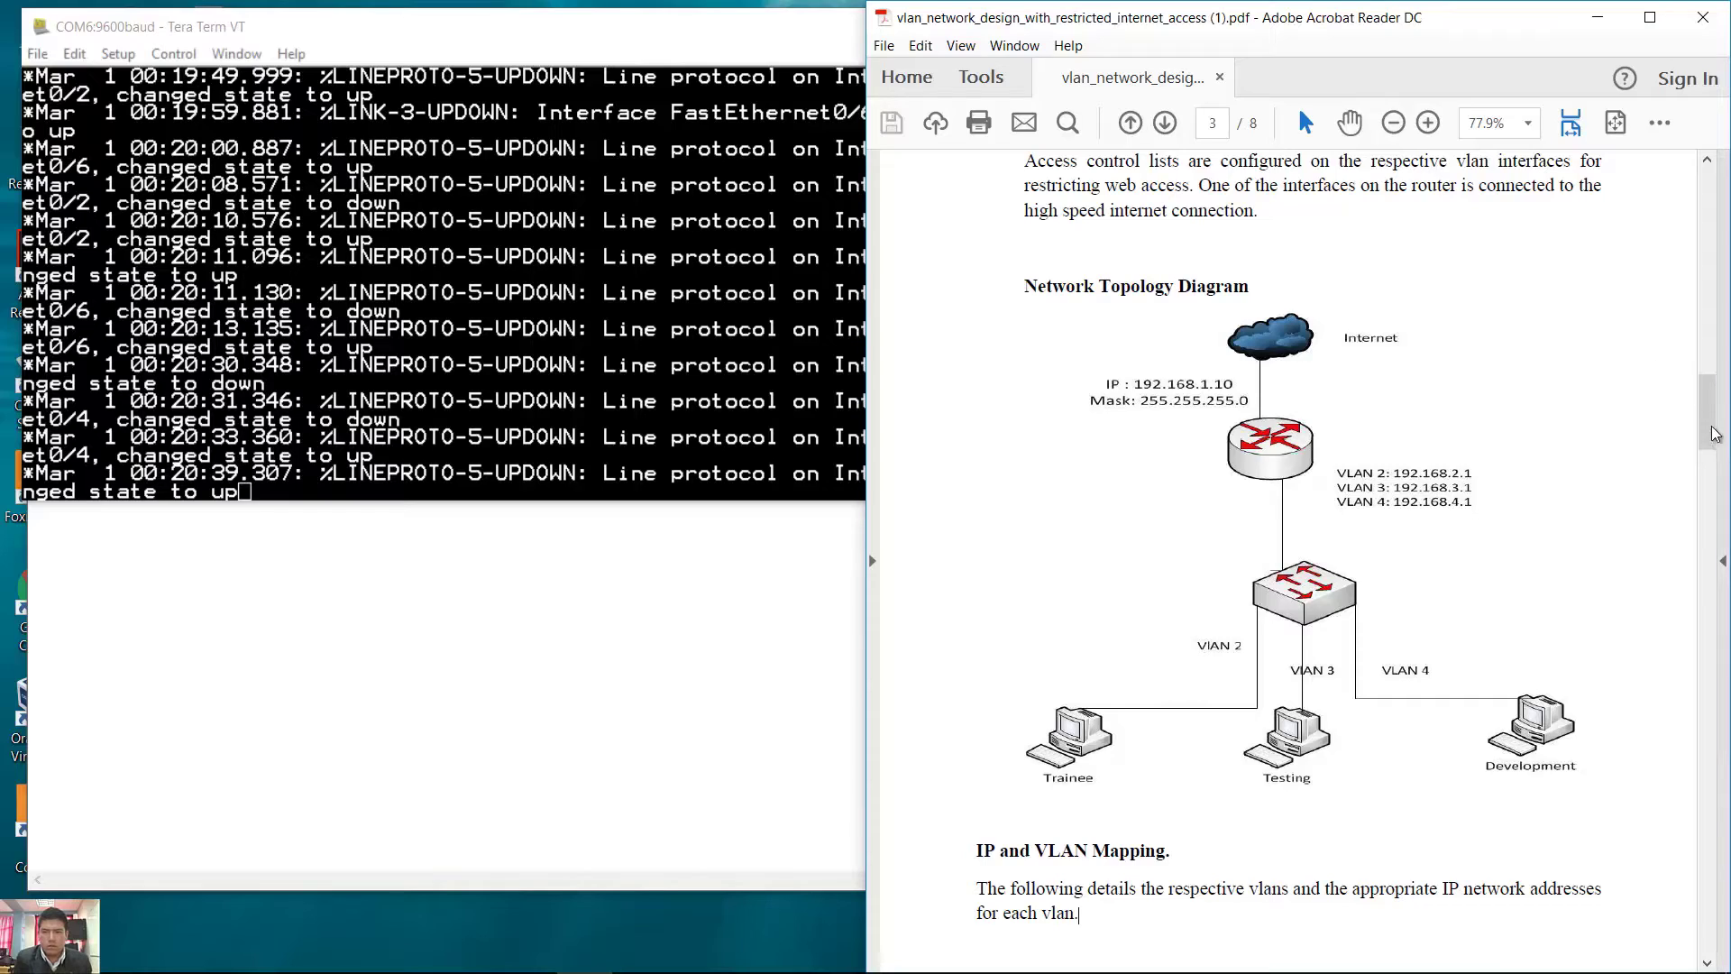
Review the VLAN/IP mapping table and the switch VLAN creation commands on page 4
{"action": "left_click_drag", "start_coordinate": [1704, 424], "coordinate": [1697, 476]}
{"action": "left_click_drag", "start_coordinate": [978, 582], "coordinate": [1470, 625]}
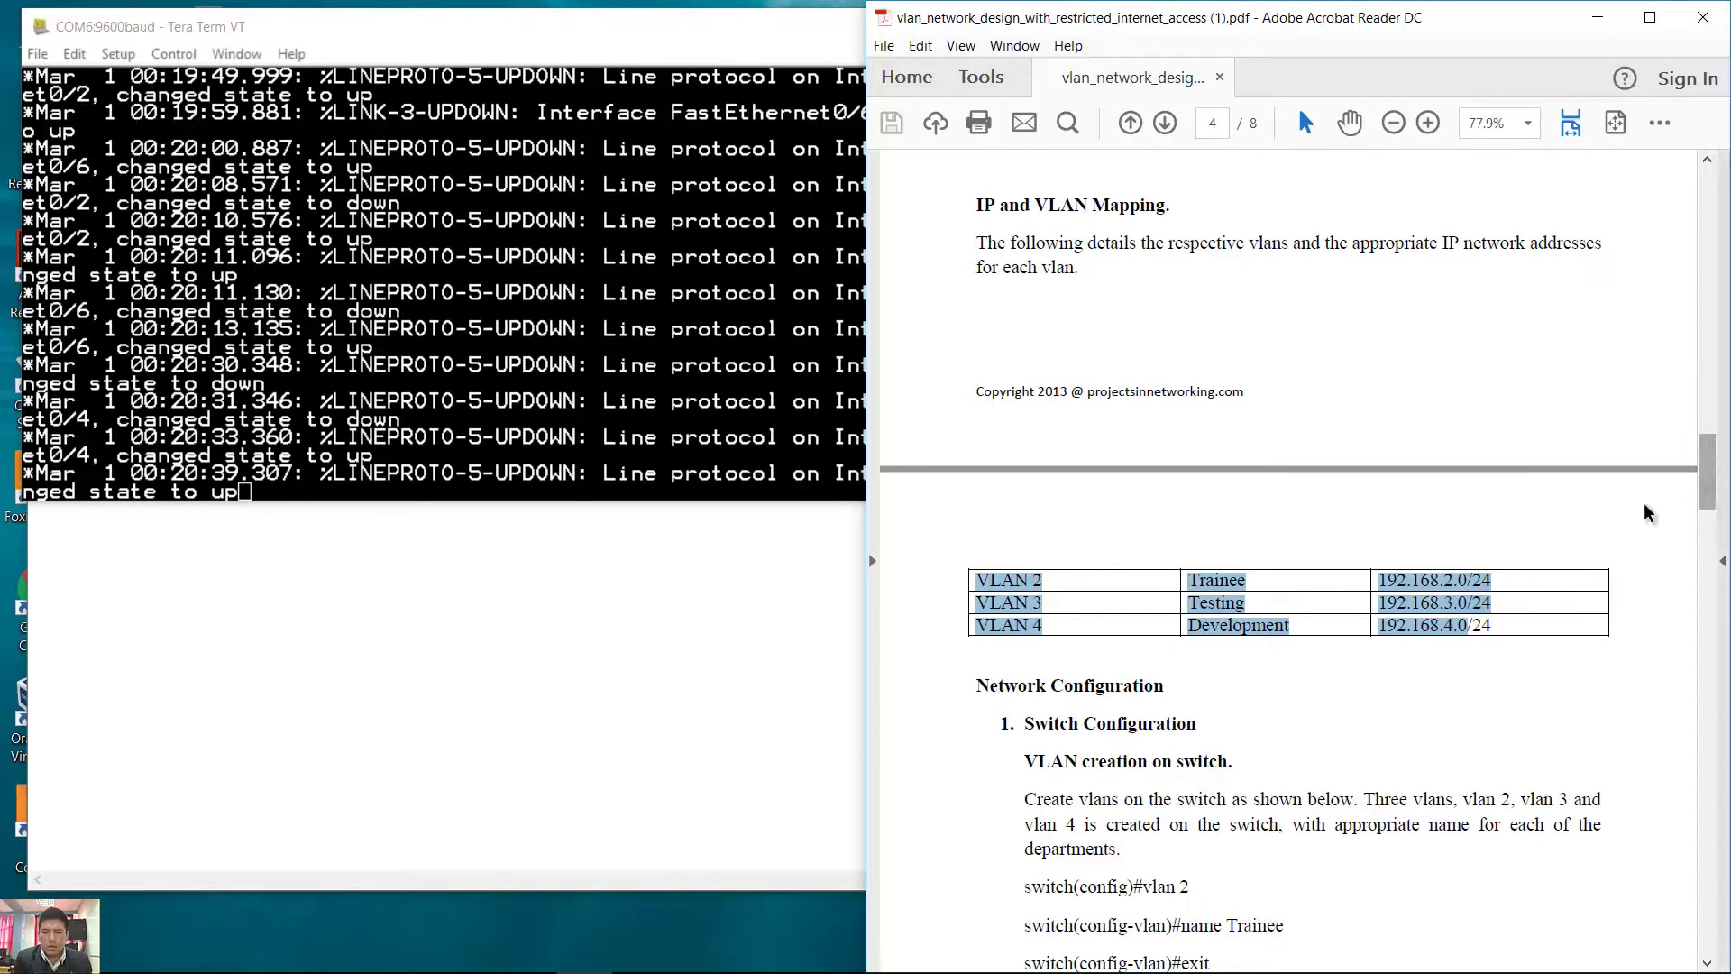
{"action": "left_click", "coordinate": [1514, 631]}
{"action": "left_click_drag", "start_coordinate": [1403, 606], "coordinate": [926, 597]}
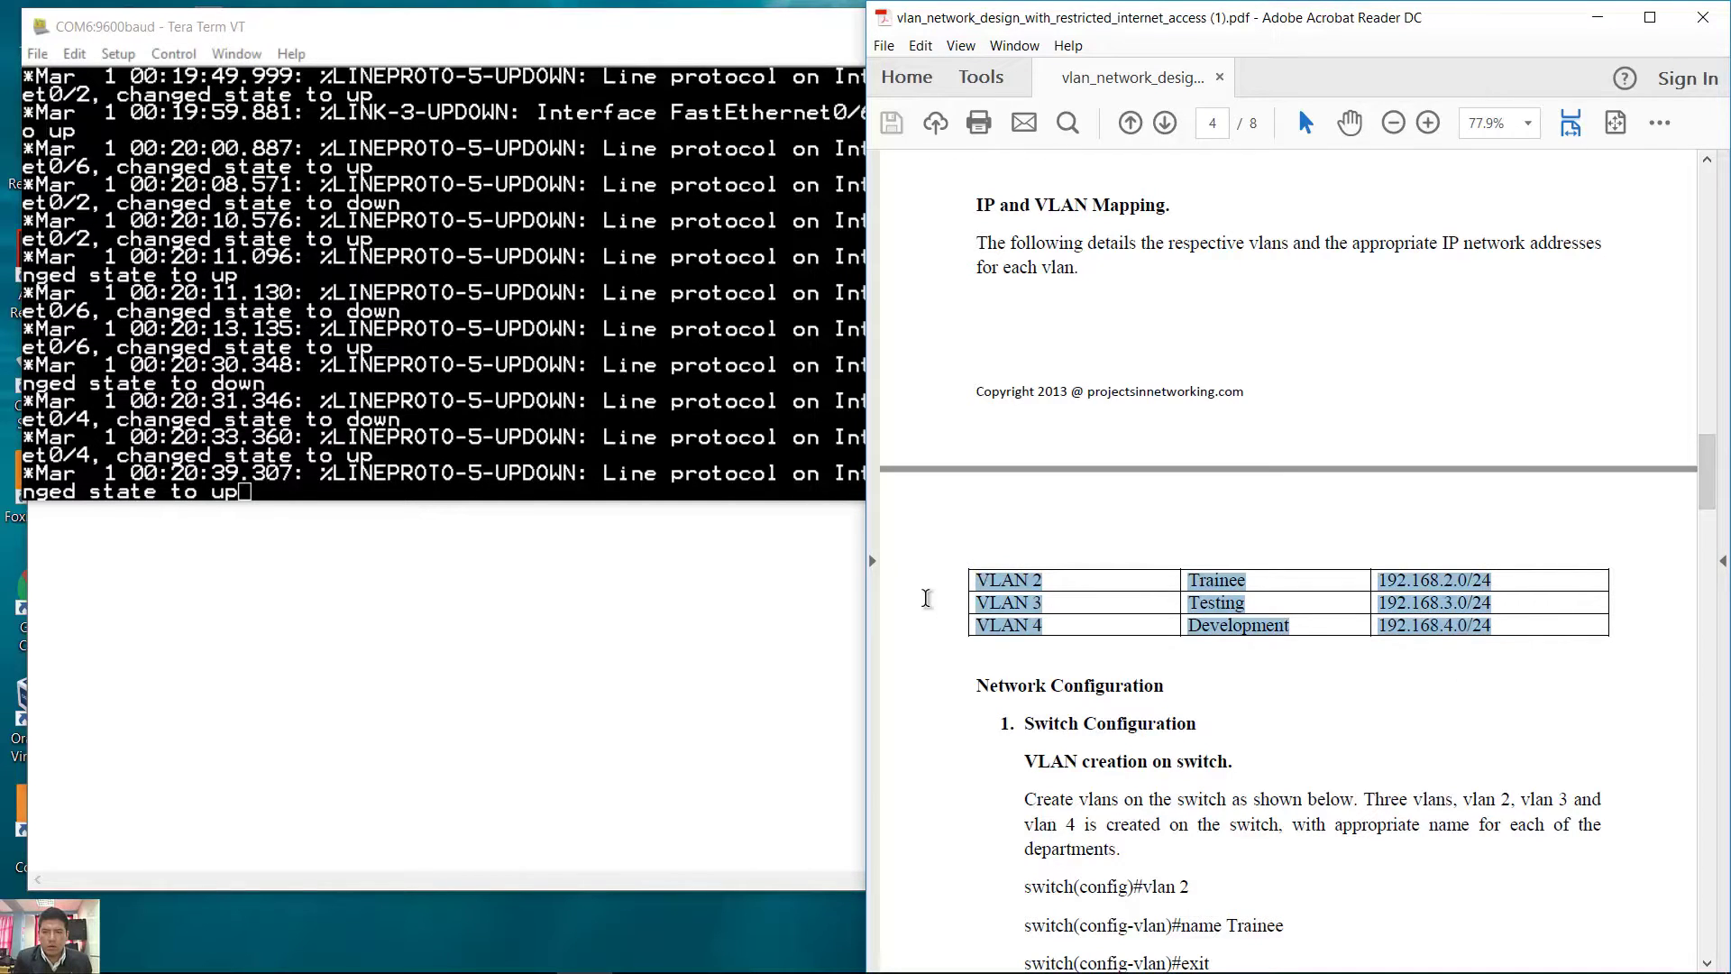
{"action": "left_click", "coordinate": [1637, 588]}
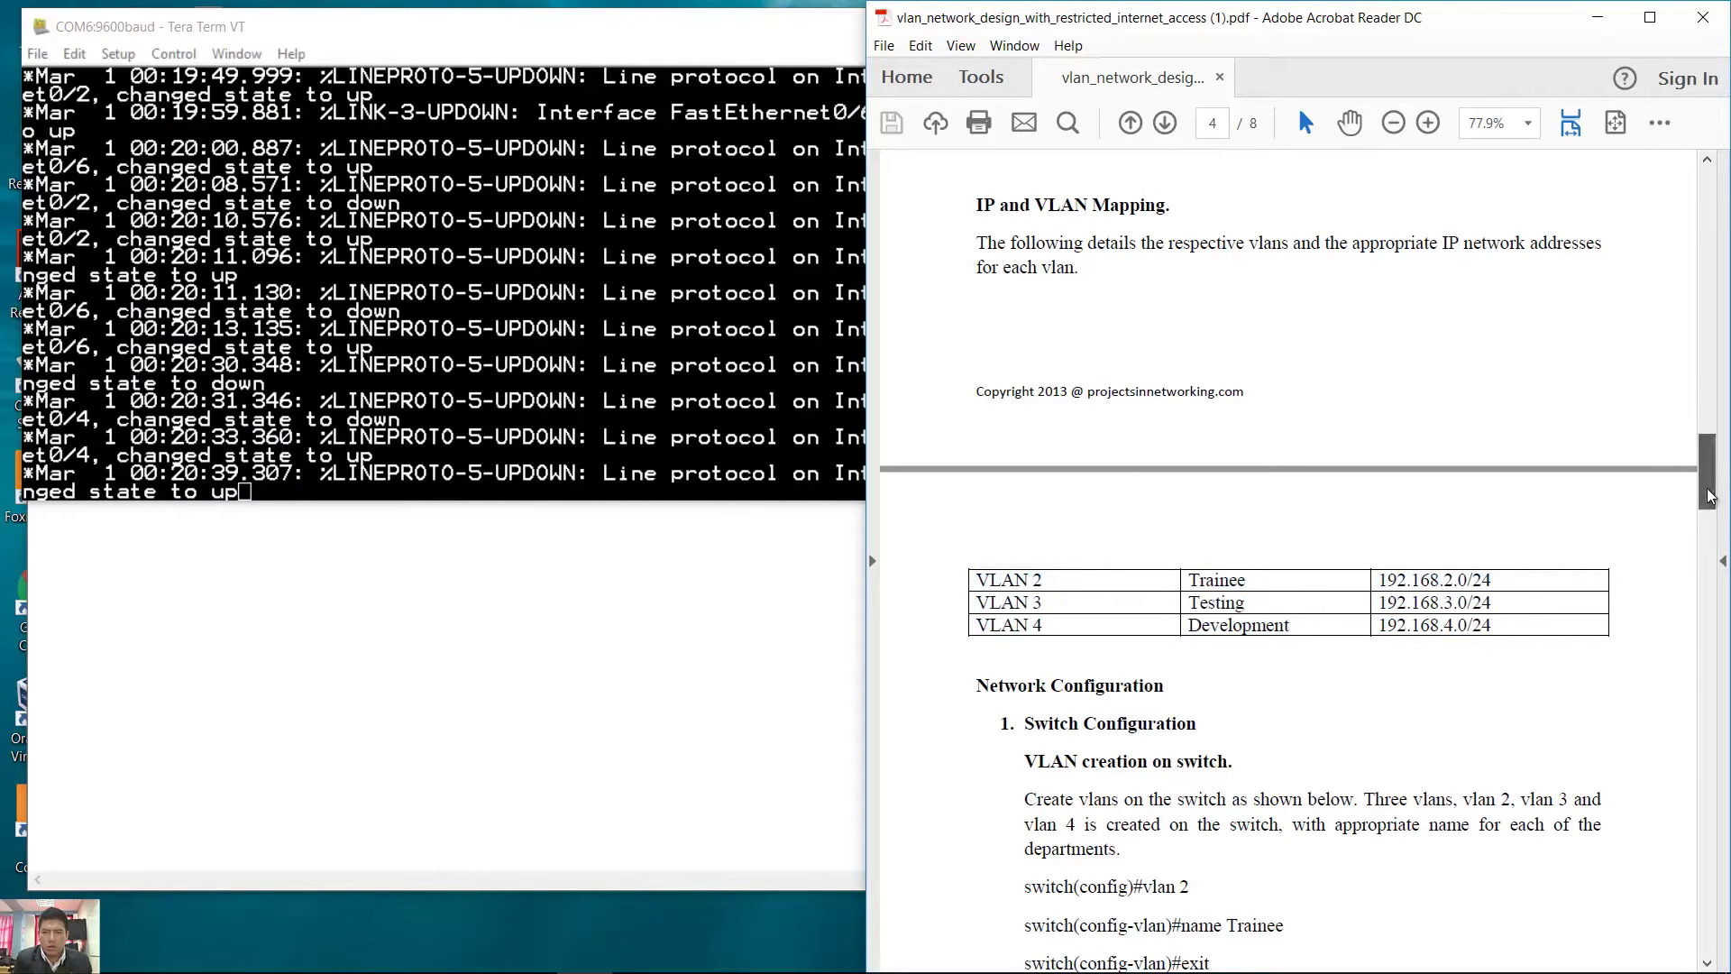
{"action": "left_click_drag", "start_coordinate": [1710, 497], "coordinate": [1710, 547]}
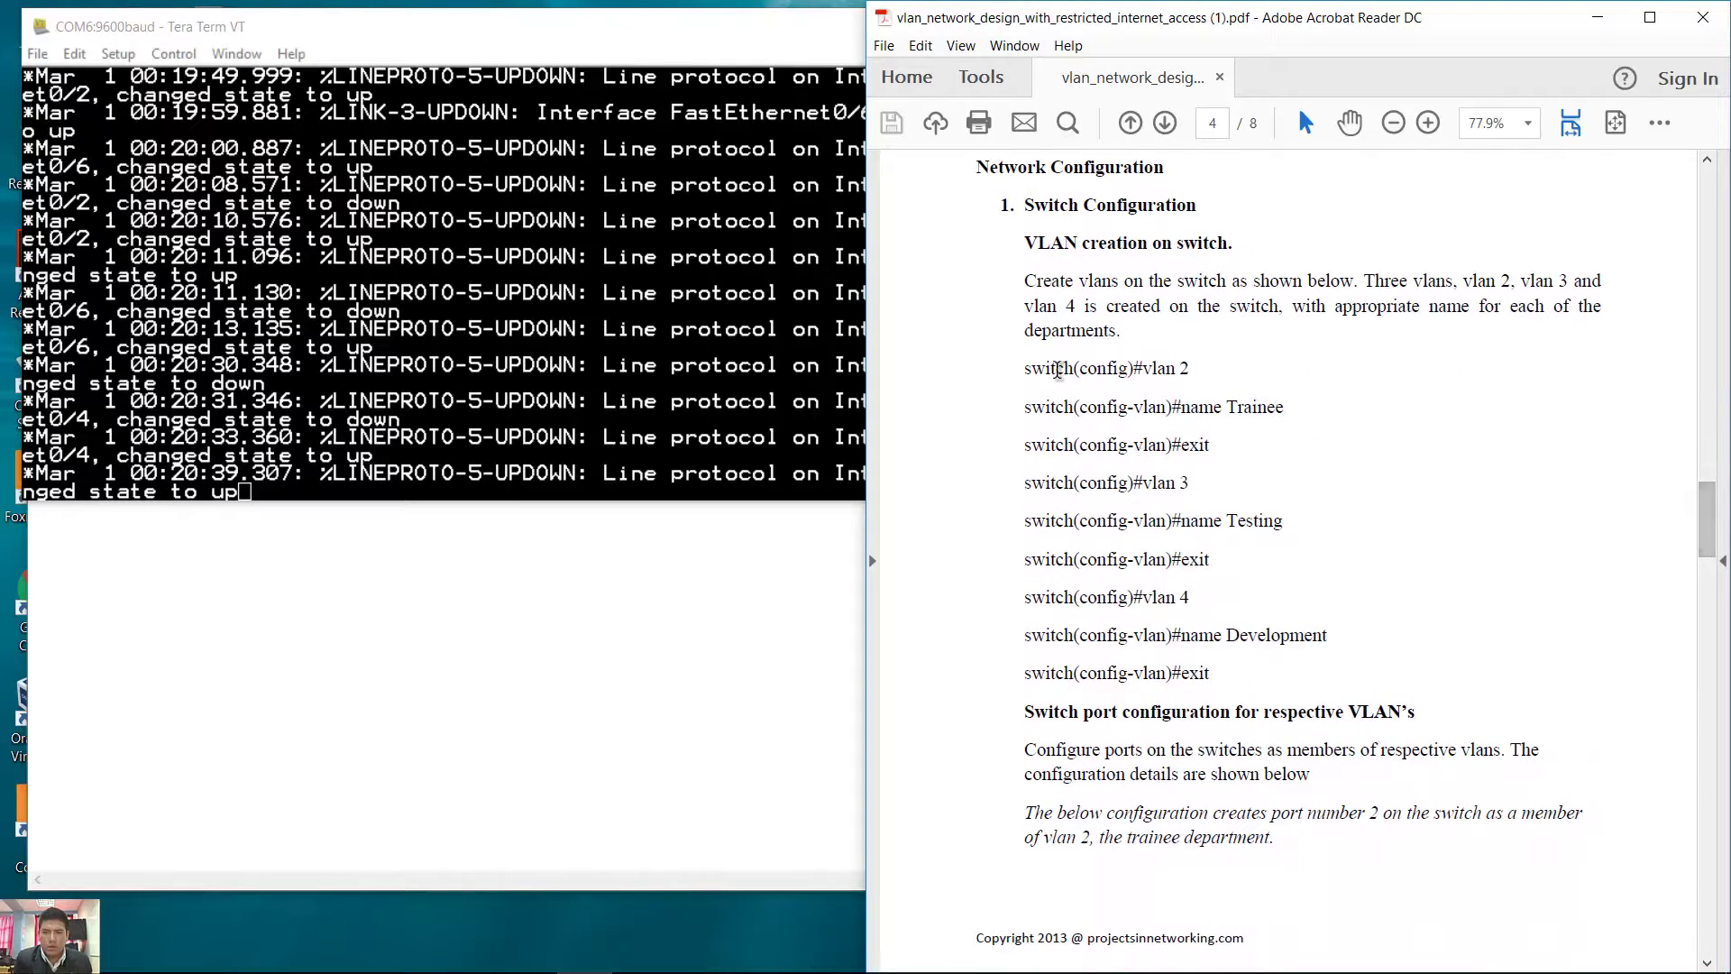
{"action": "left_click_drag", "start_coordinate": [1028, 369], "coordinate": [1248, 657]}
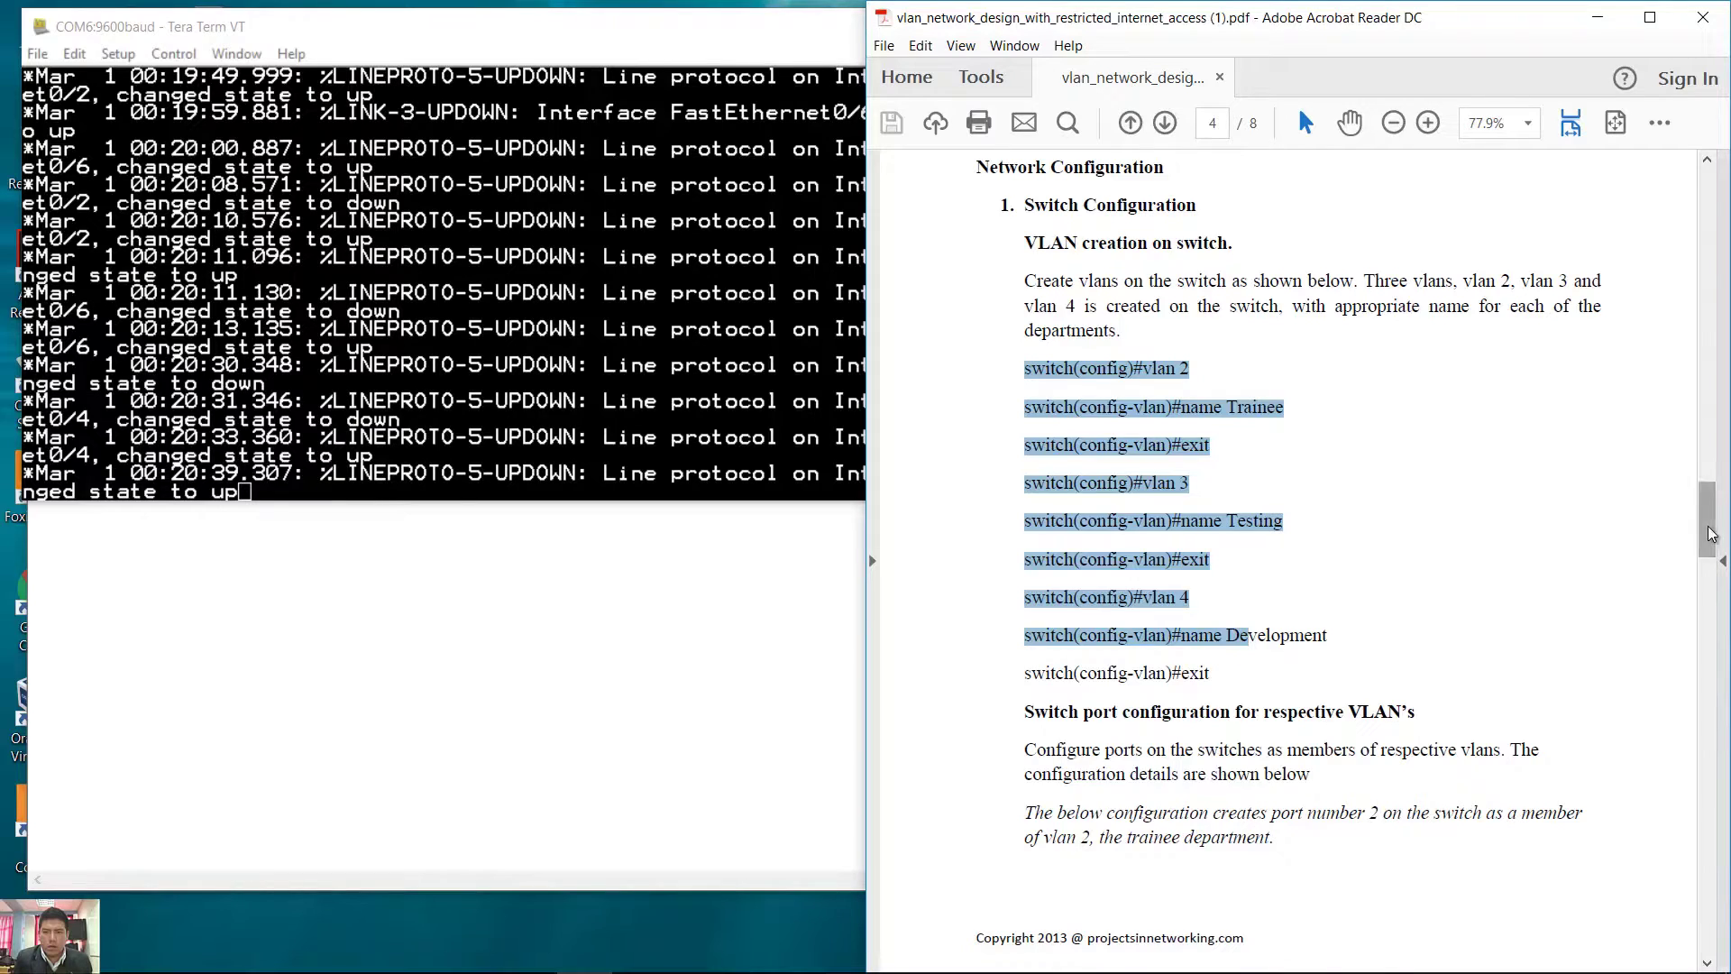
{"action": "left_click_drag", "start_coordinate": [1711, 518], "coordinate": [1710, 468]}
{"action": "left_click_drag", "start_coordinate": [978, 553], "coordinate": [1200, 616]}
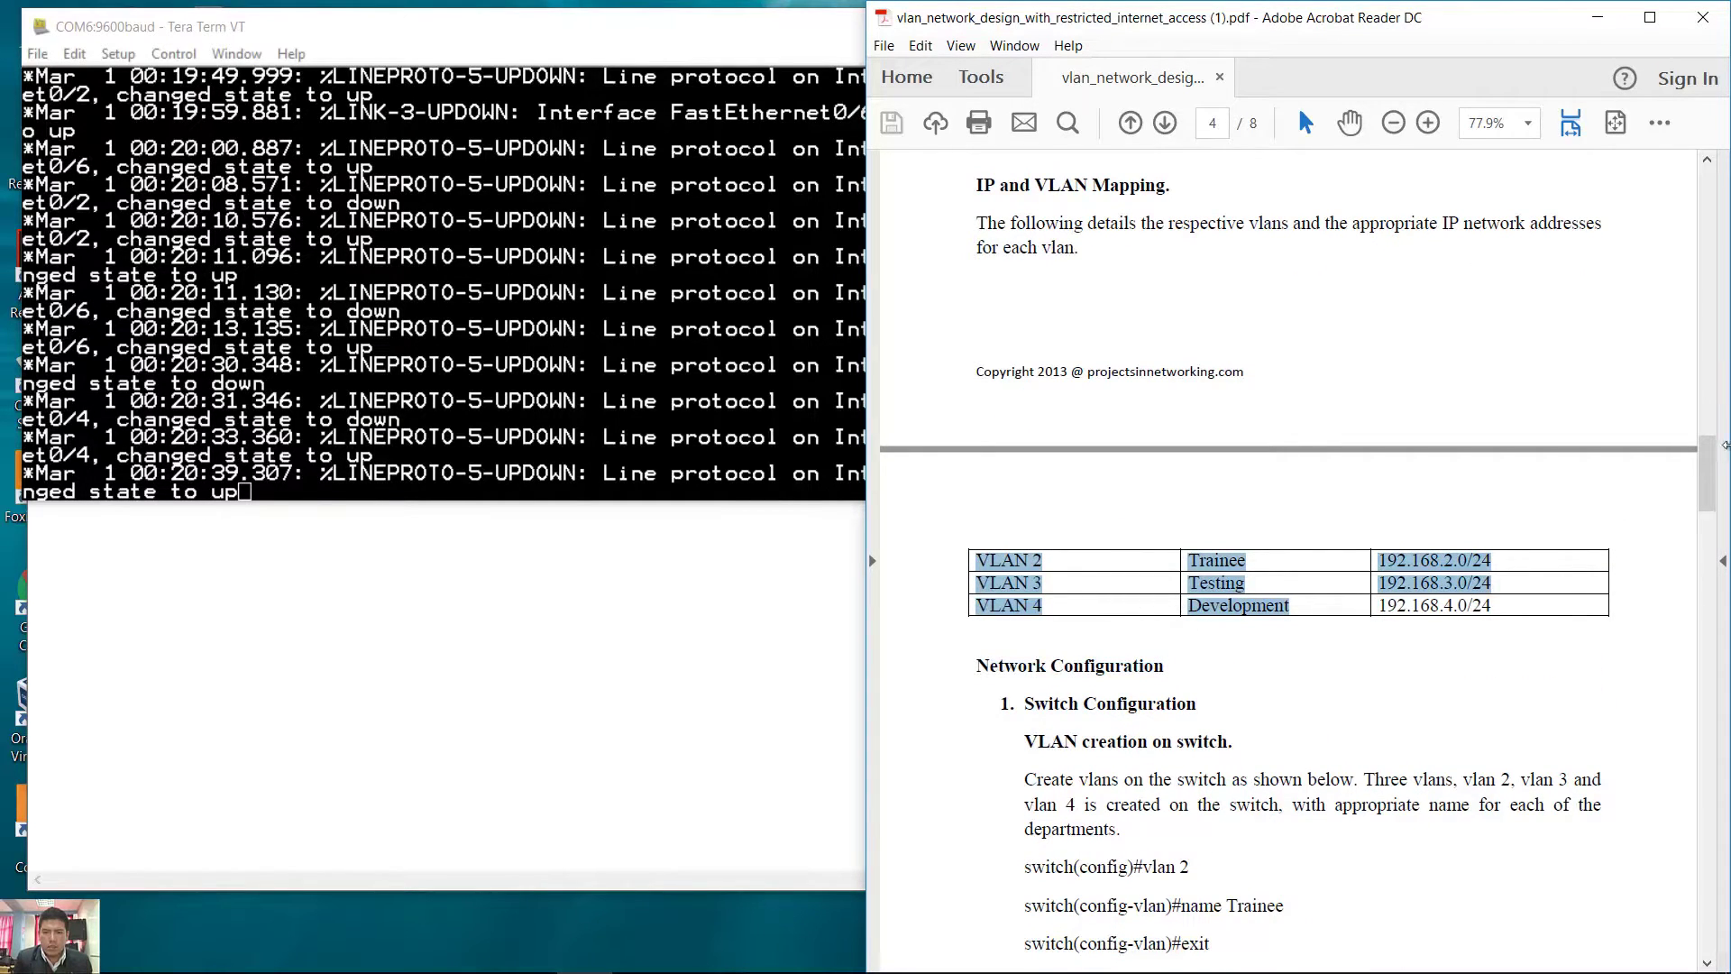
{"action": "scroll", "coordinate": [972, 512], "scroll_direction": "down", "scroll_amount": 5}
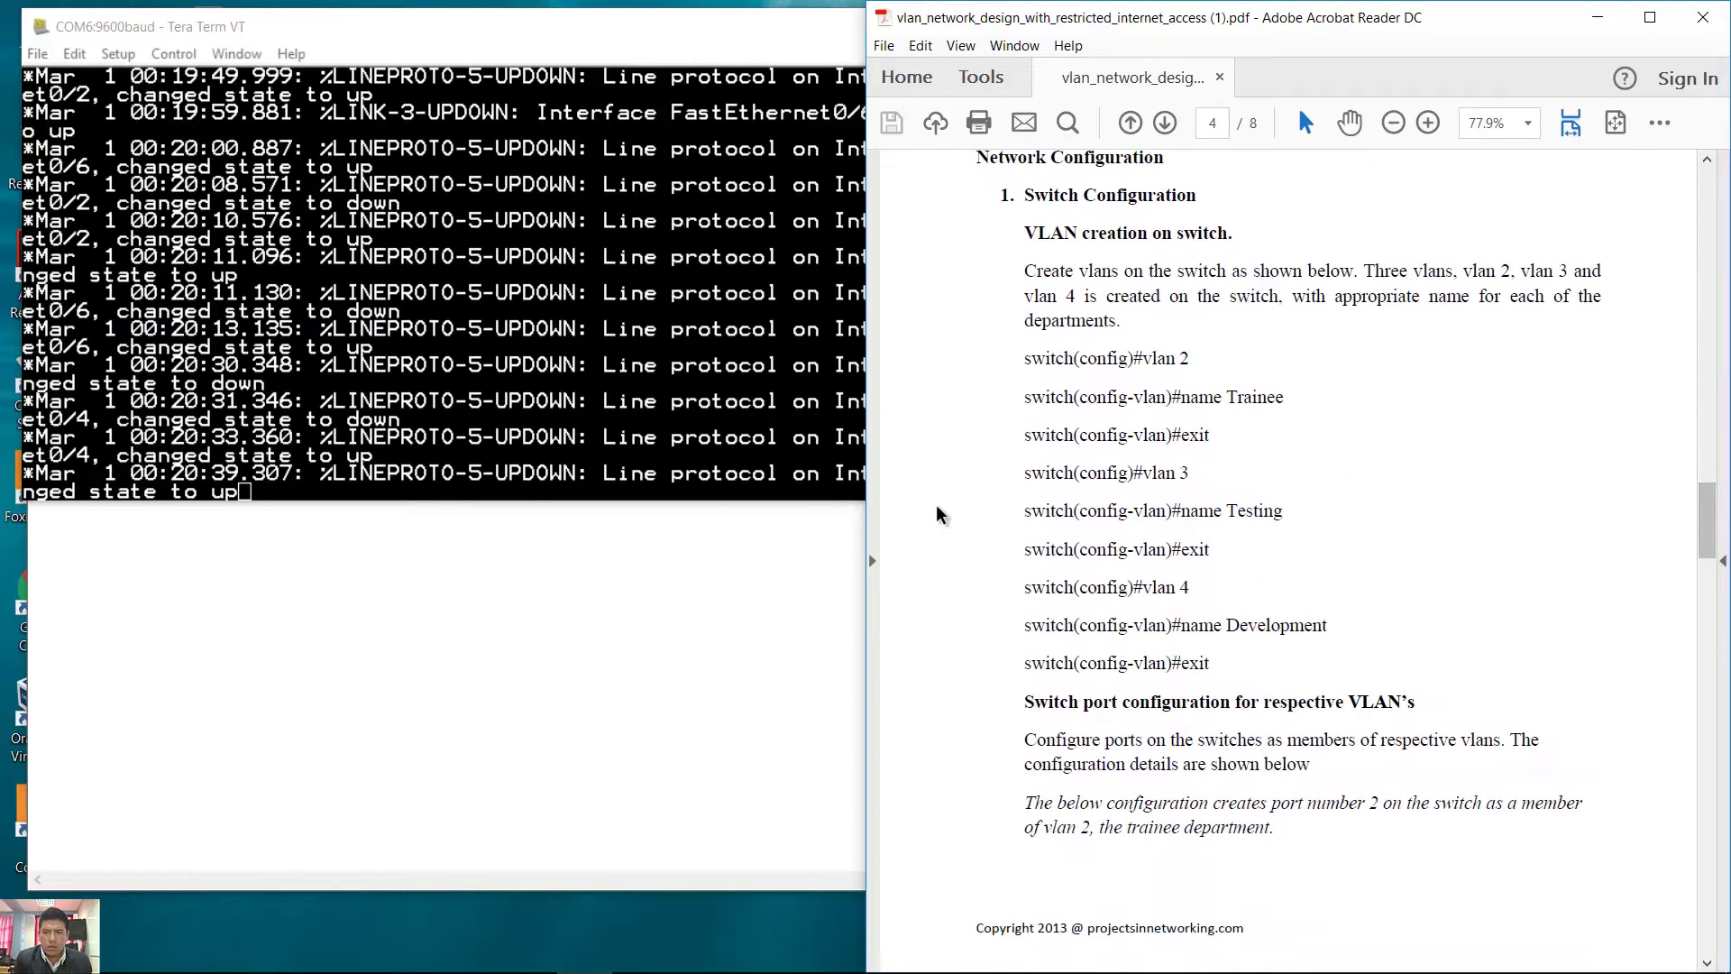
Decline the initial configuration dialog, then enter enable and conf term on the switch
{"action": "left_click", "coordinate": [823, 506]}
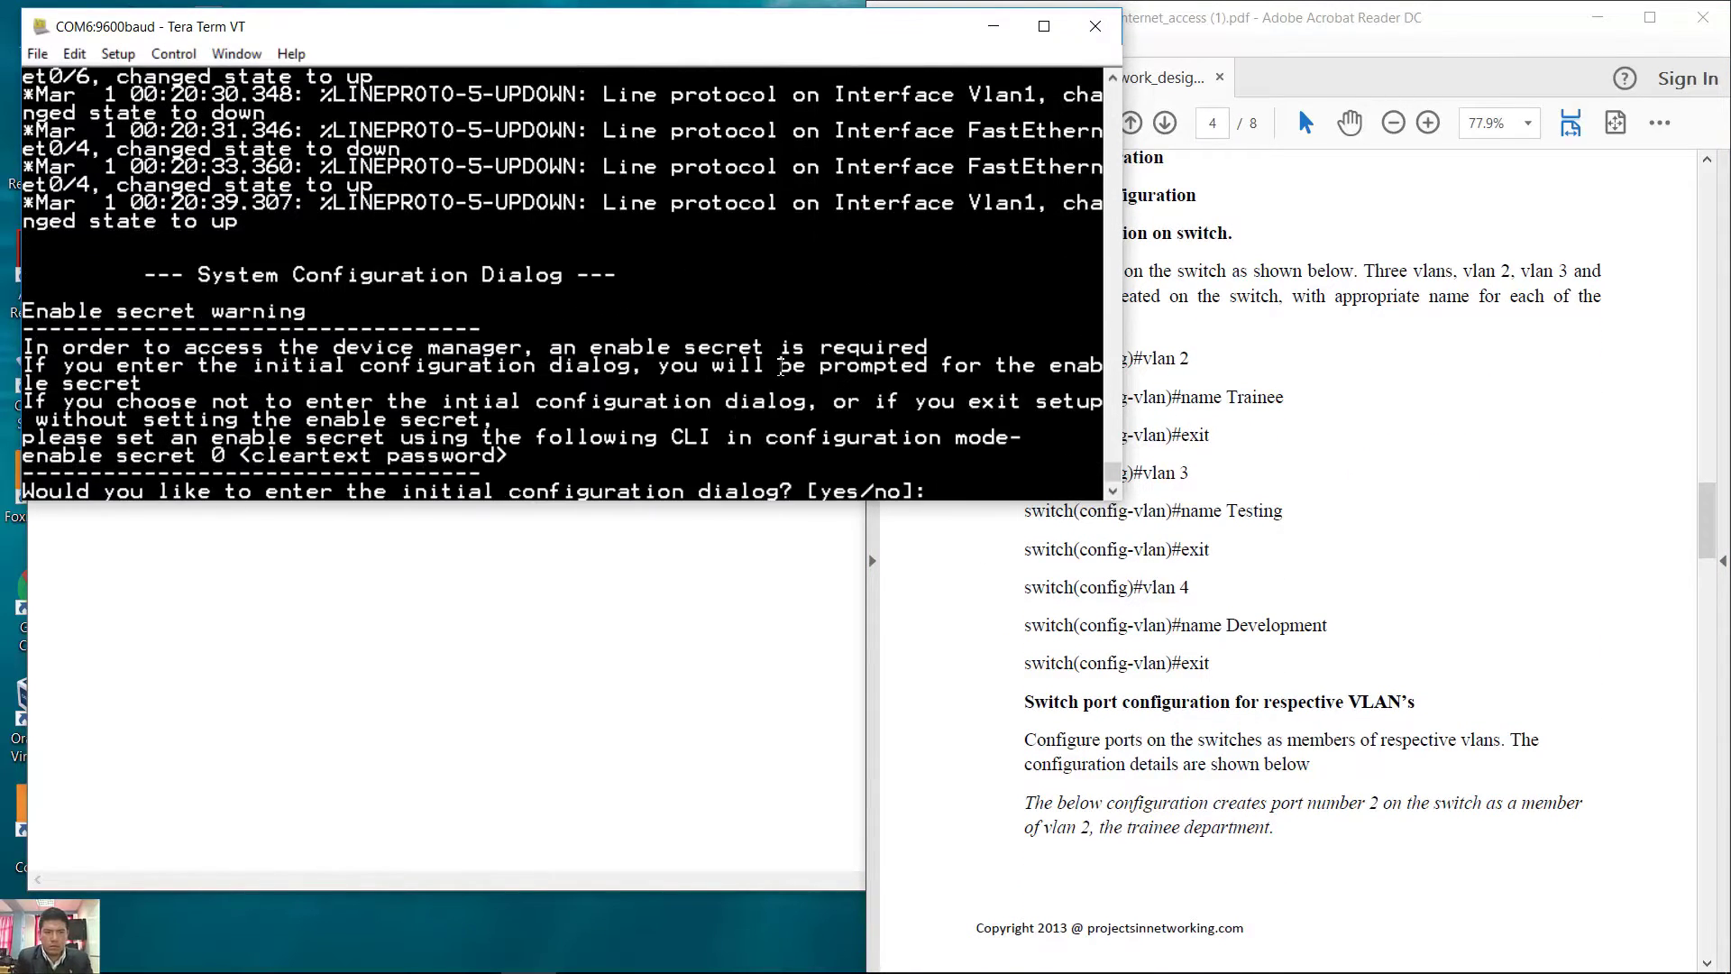
{"action": "type", "text": "no"}
{"action": "key", "text": "Return"}
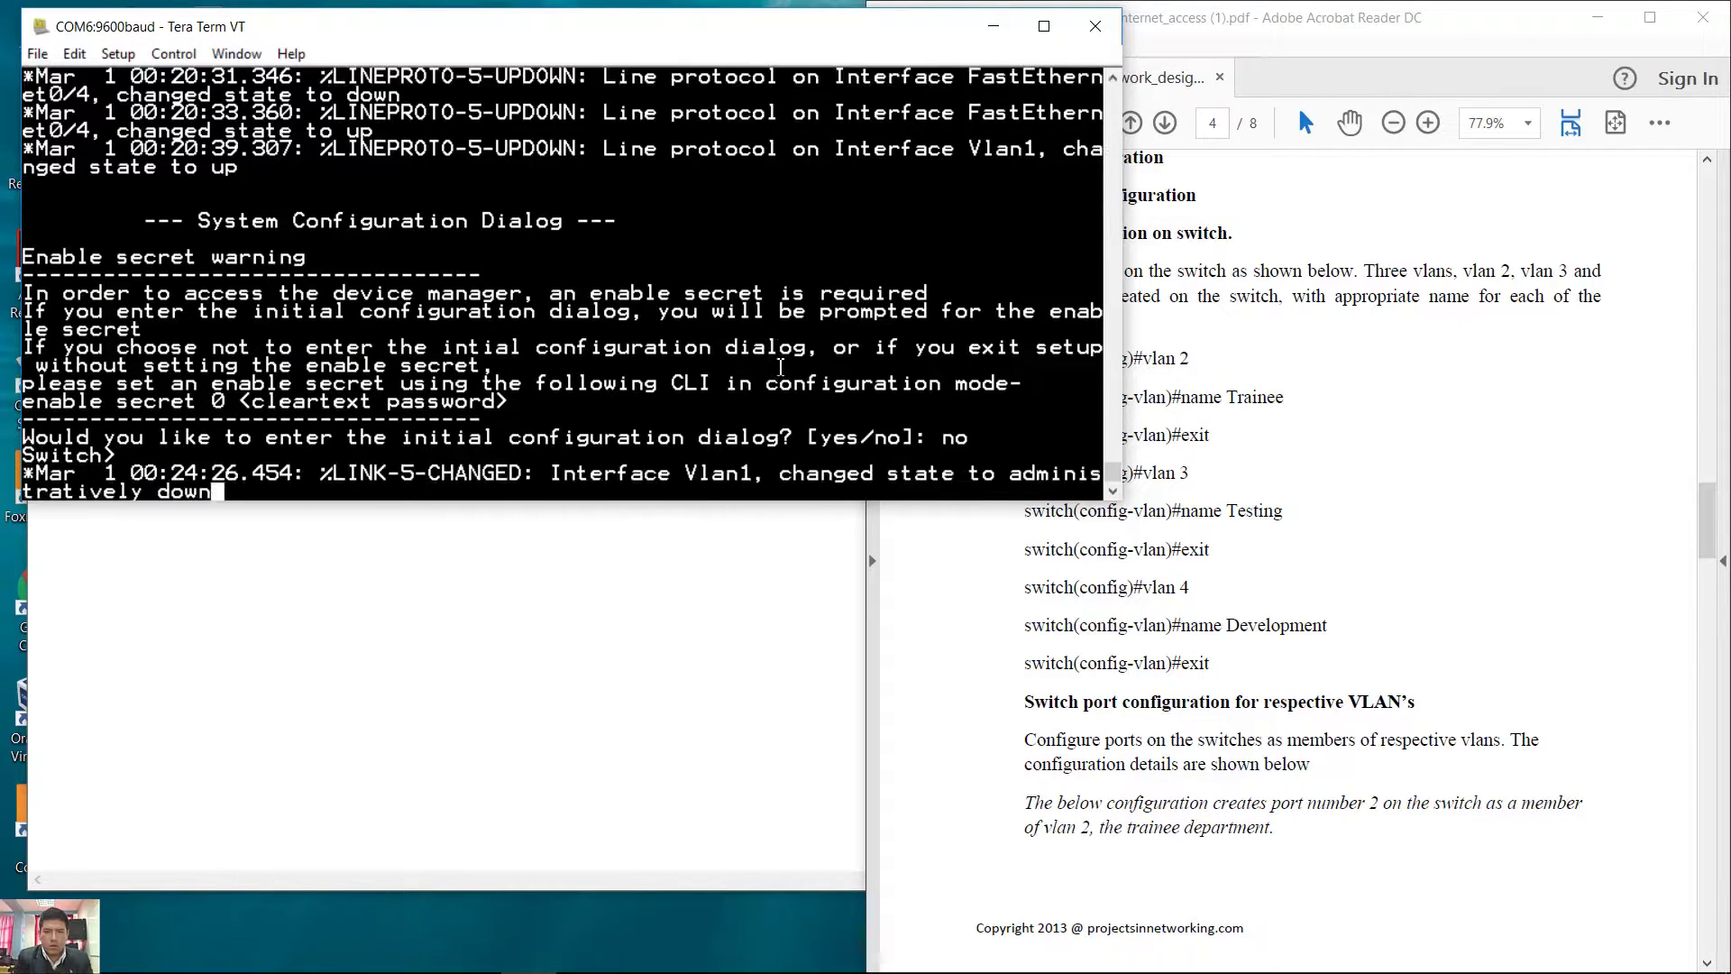
{"action": "type", "text": "enable"}
{"action": "key", "text": "Return"}
{"action": "type", "text": "conf term"}
{"action": "key", "text": "Return"}
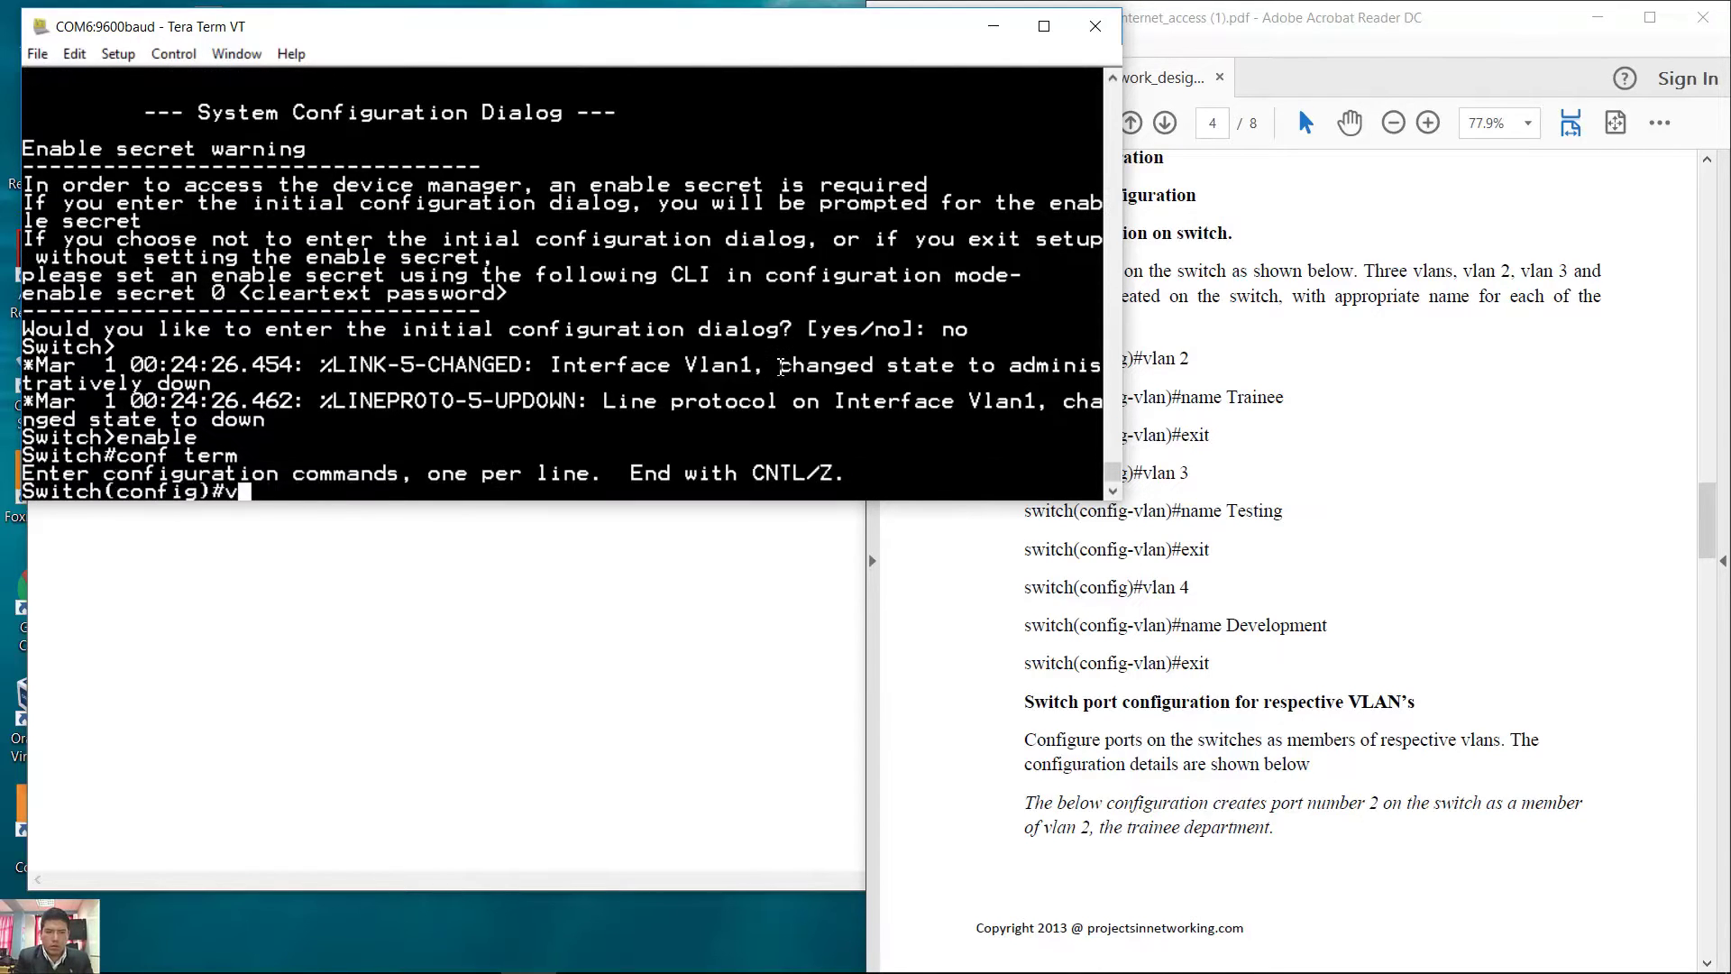
Create VLAN 2 Trainee, VLAN 3 Testing and VLAN 4 Development
{"action": "type", "text": "vlan 2"}
{"action": "key", "text": "Return"}
{"action": "type", "text": "name Trainee"}
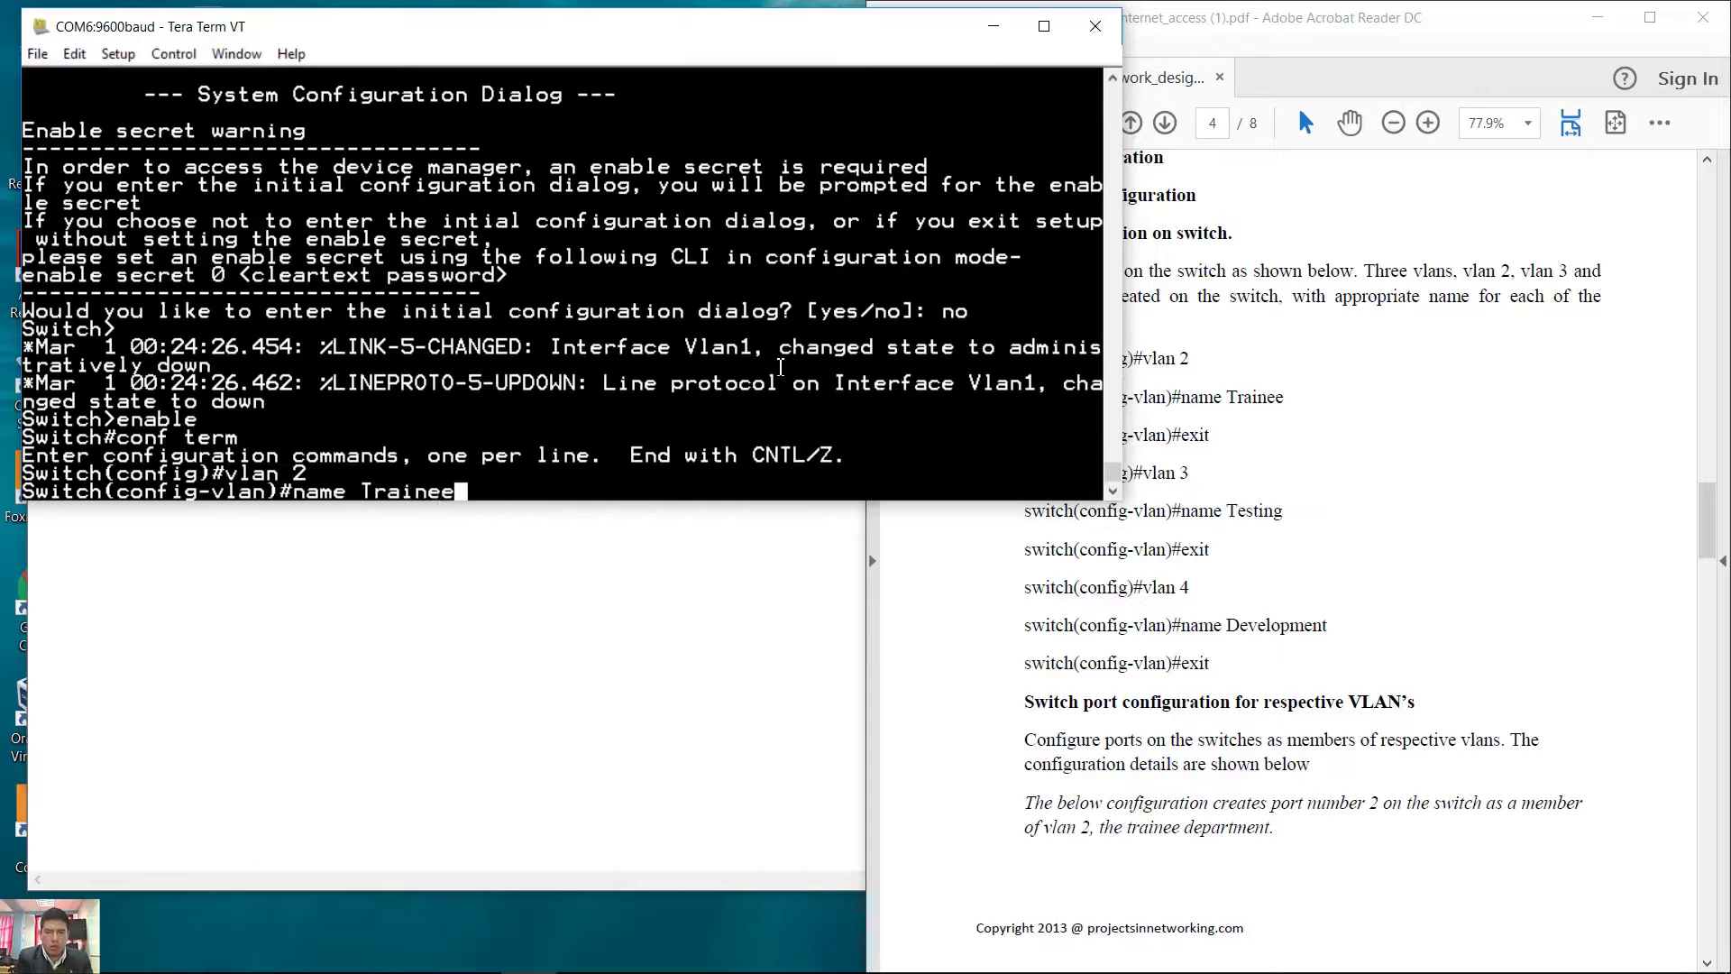
{"action": "key", "text": "Return"}
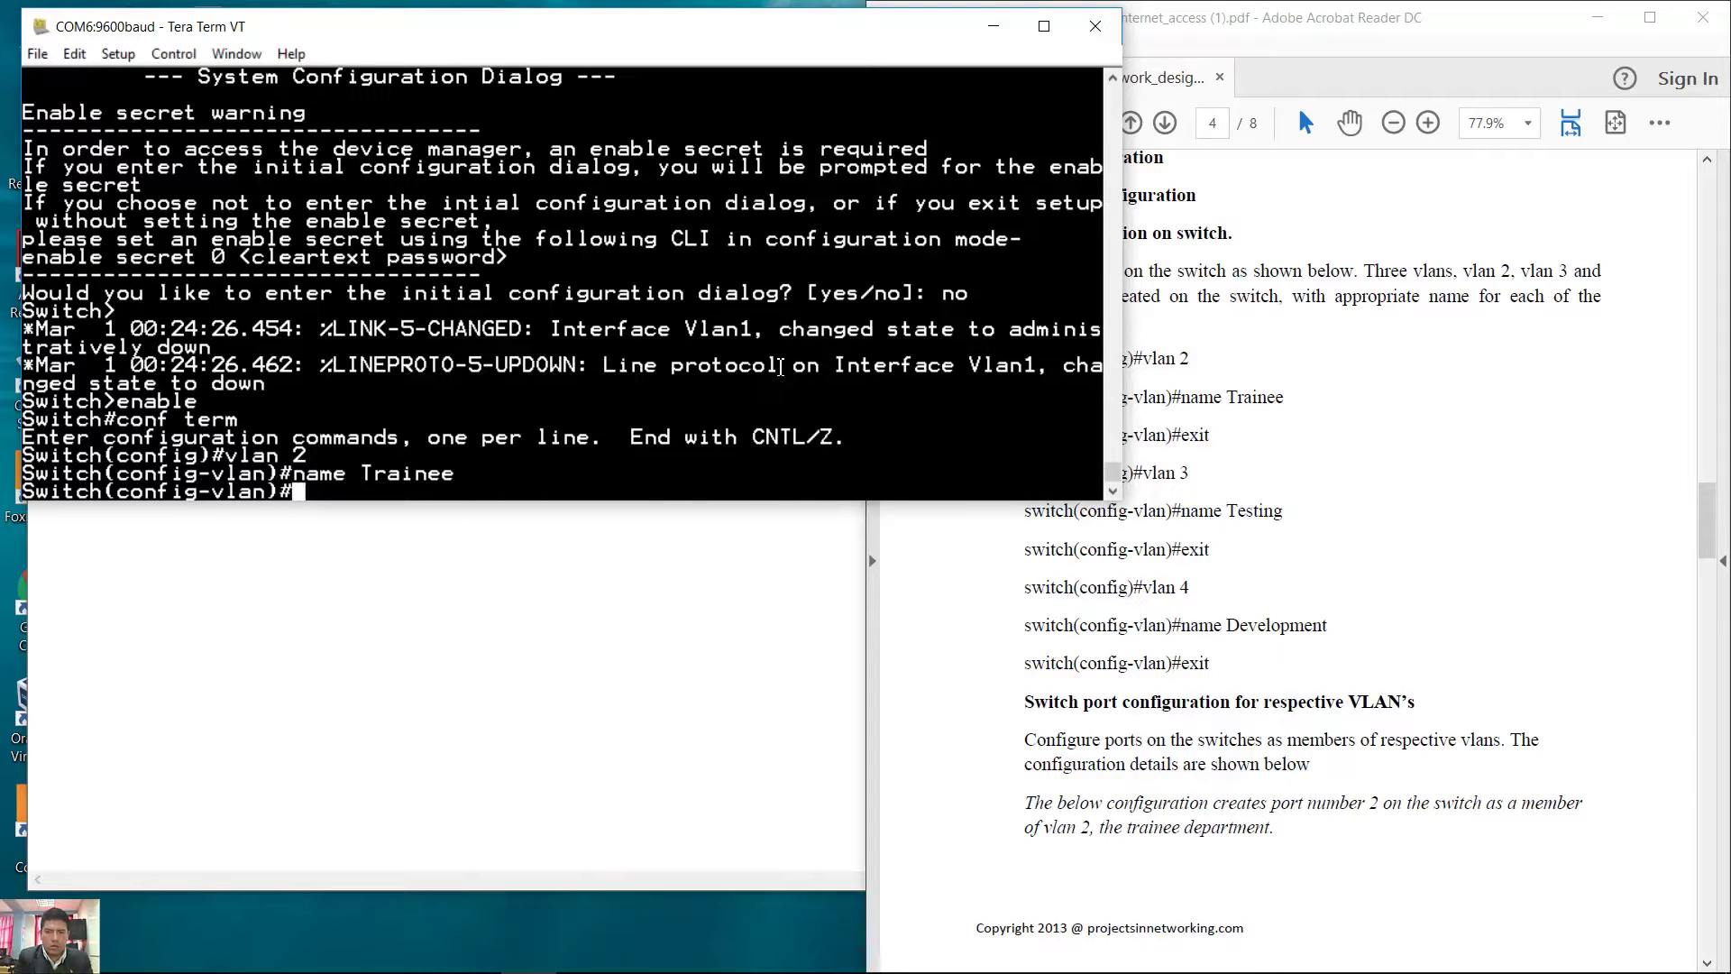
{"action": "type", "text": "vlan 3"}
{"action": "key", "text": "Return"}
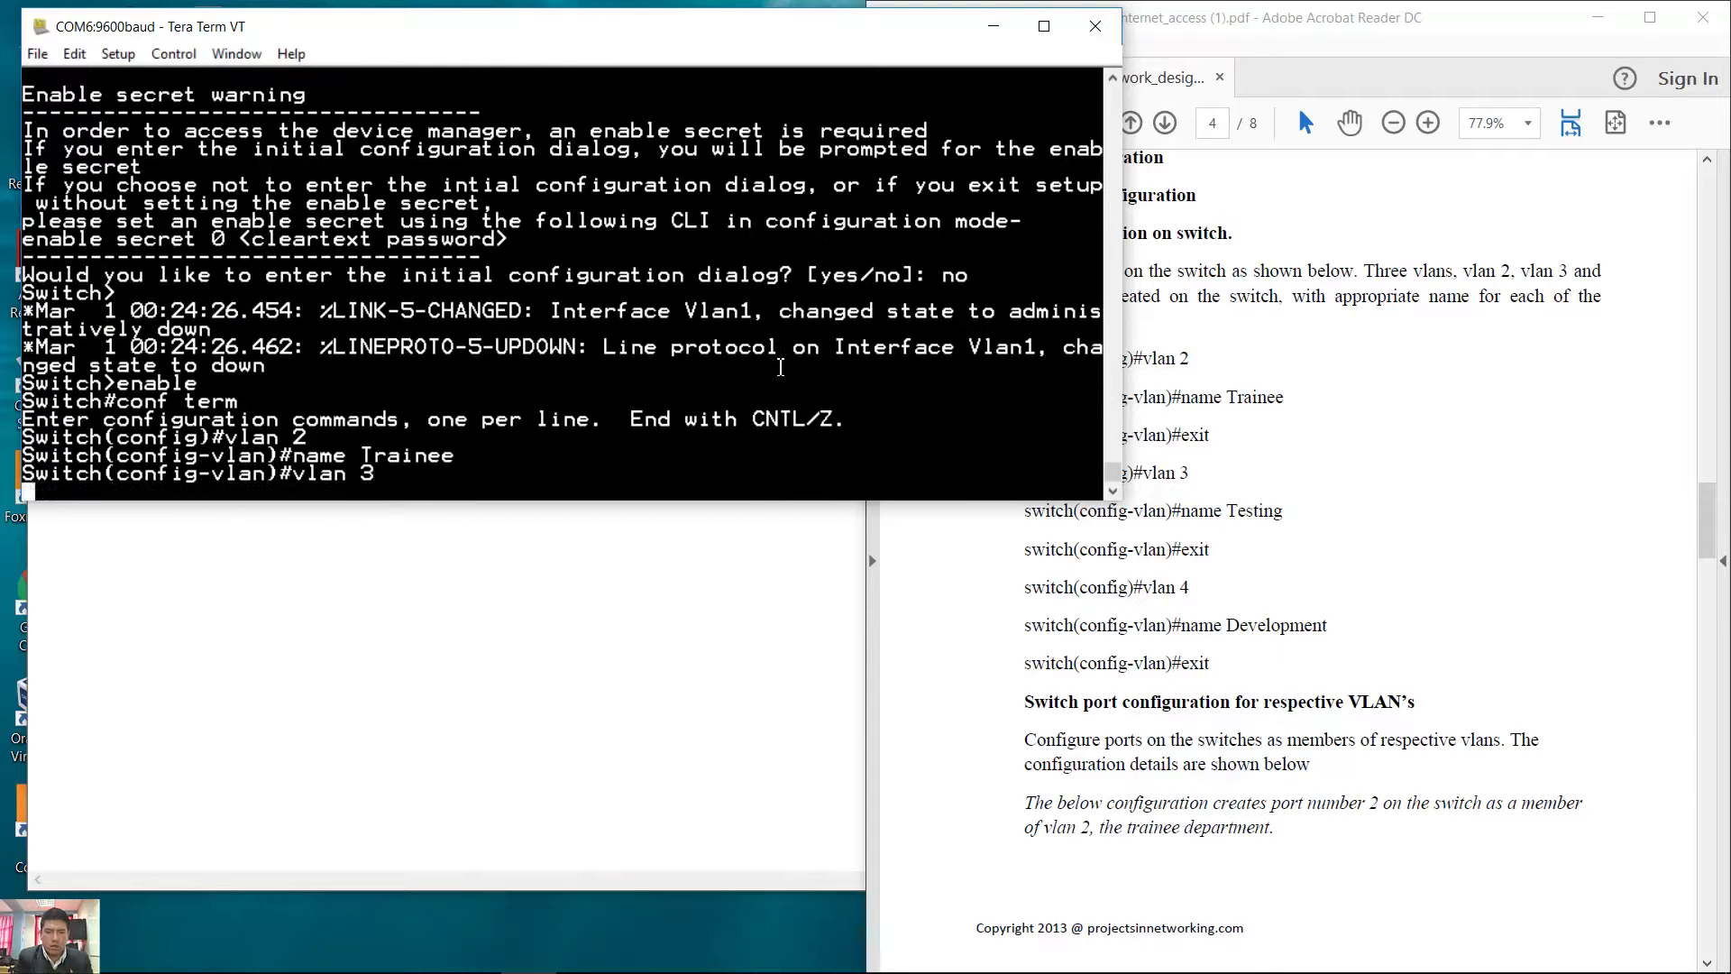
{"action": "type", "text": "name"}
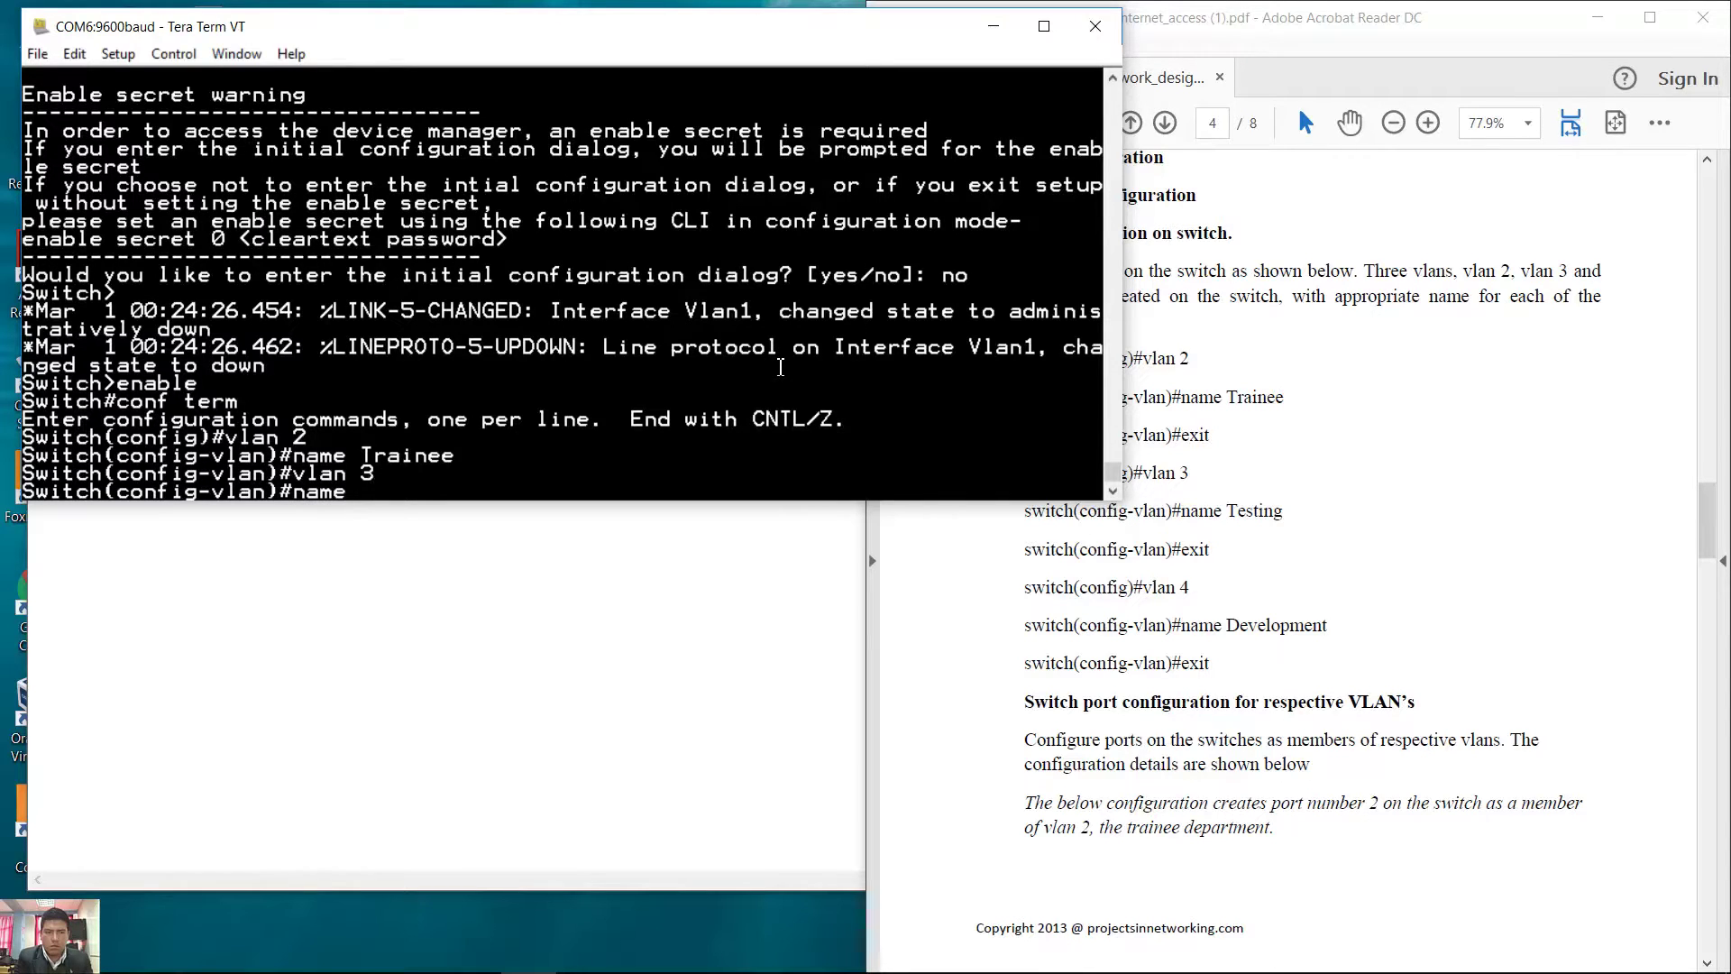
{"action": "type", "text": " Testing"}
{"action": "key", "text": "Return"}
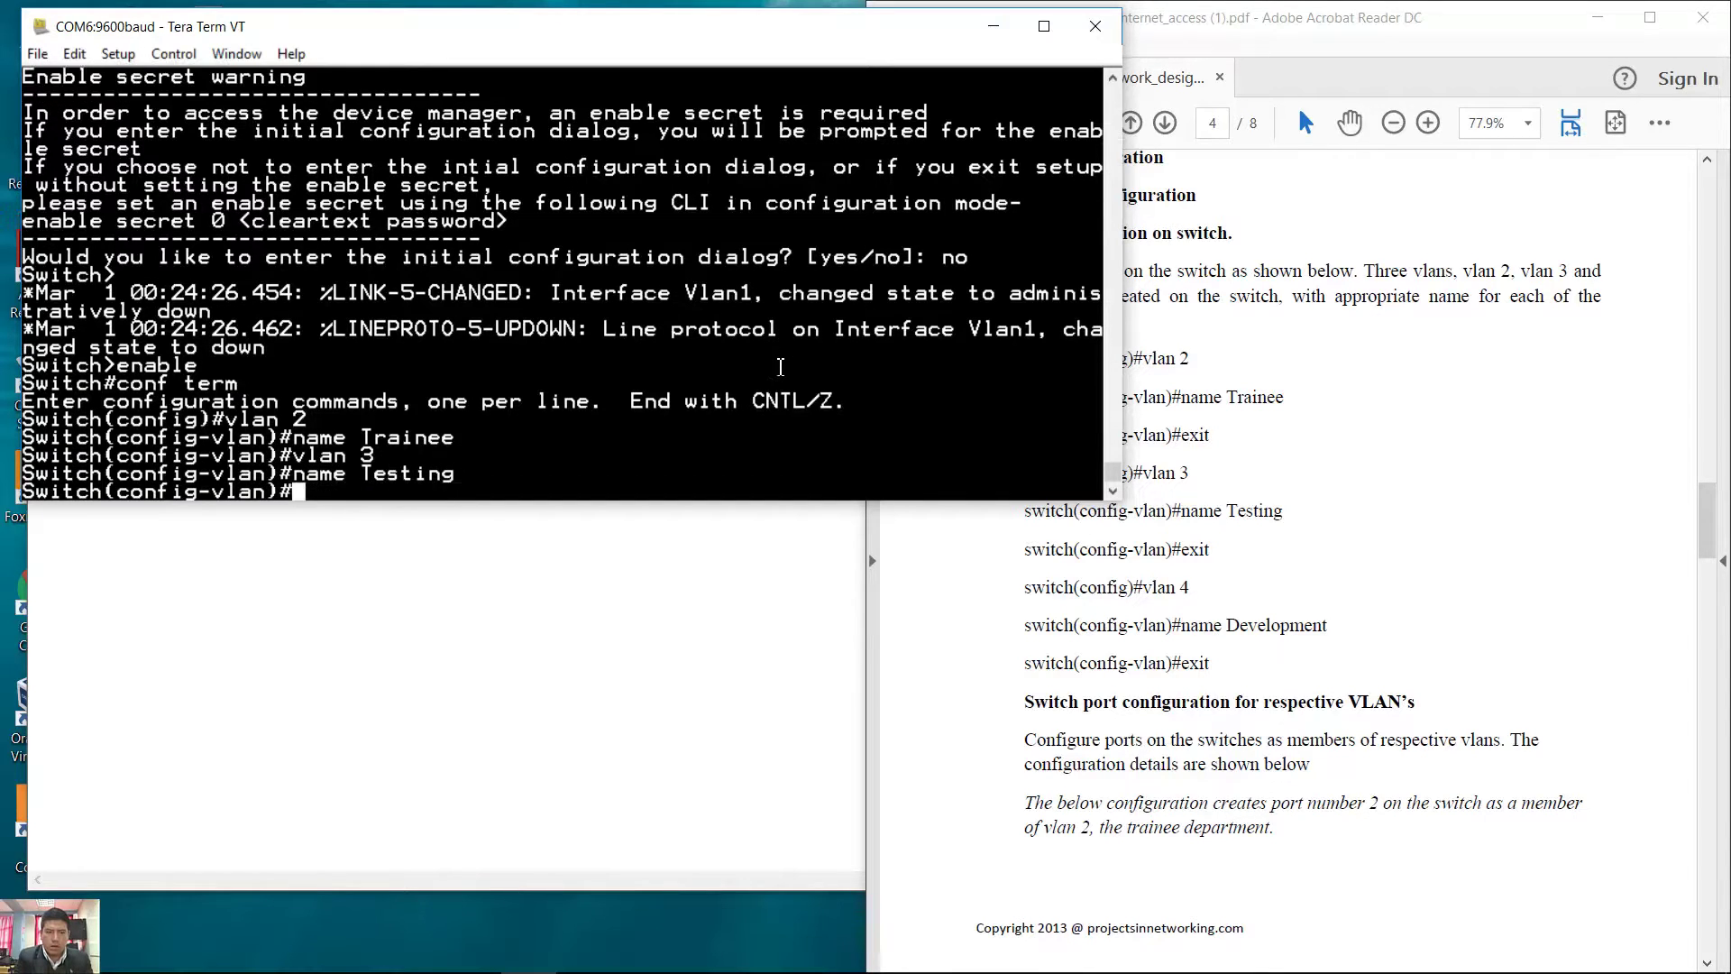
{"action": "type", "text": "vlan 4"}
{"action": "key", "text": "Return"}
{"action": "type", "text": "name Develop"}
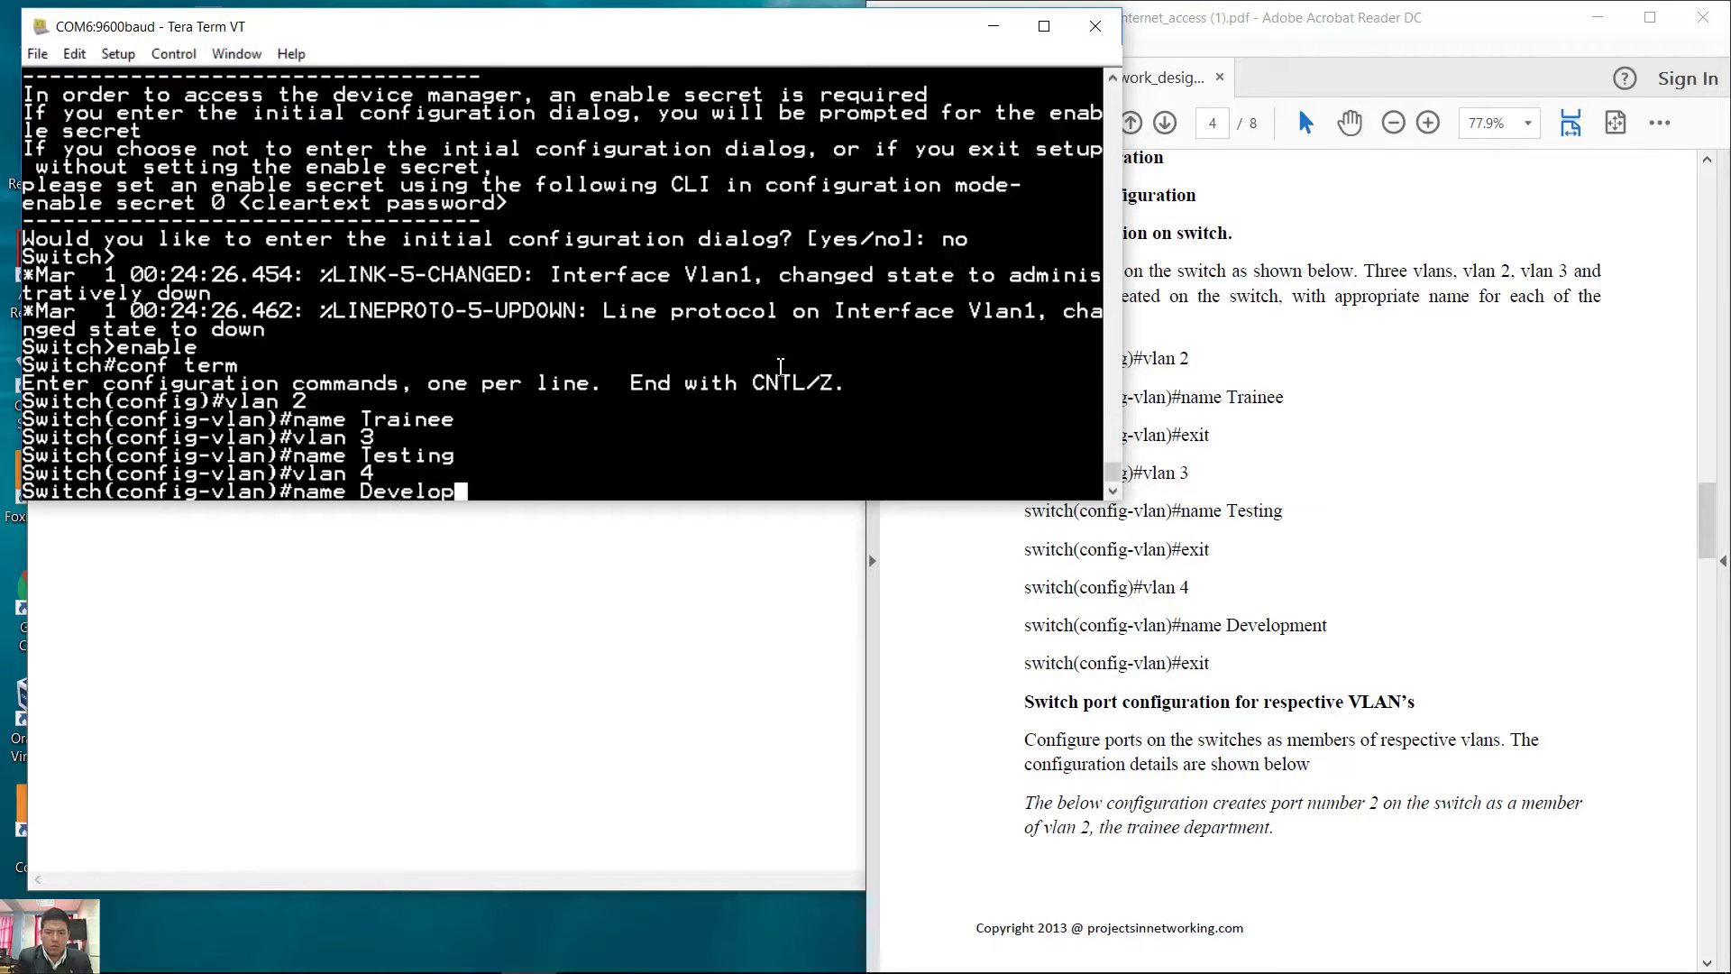
{"action": "type", "text": "ment"}
{"action": "key", "text": "Return"}
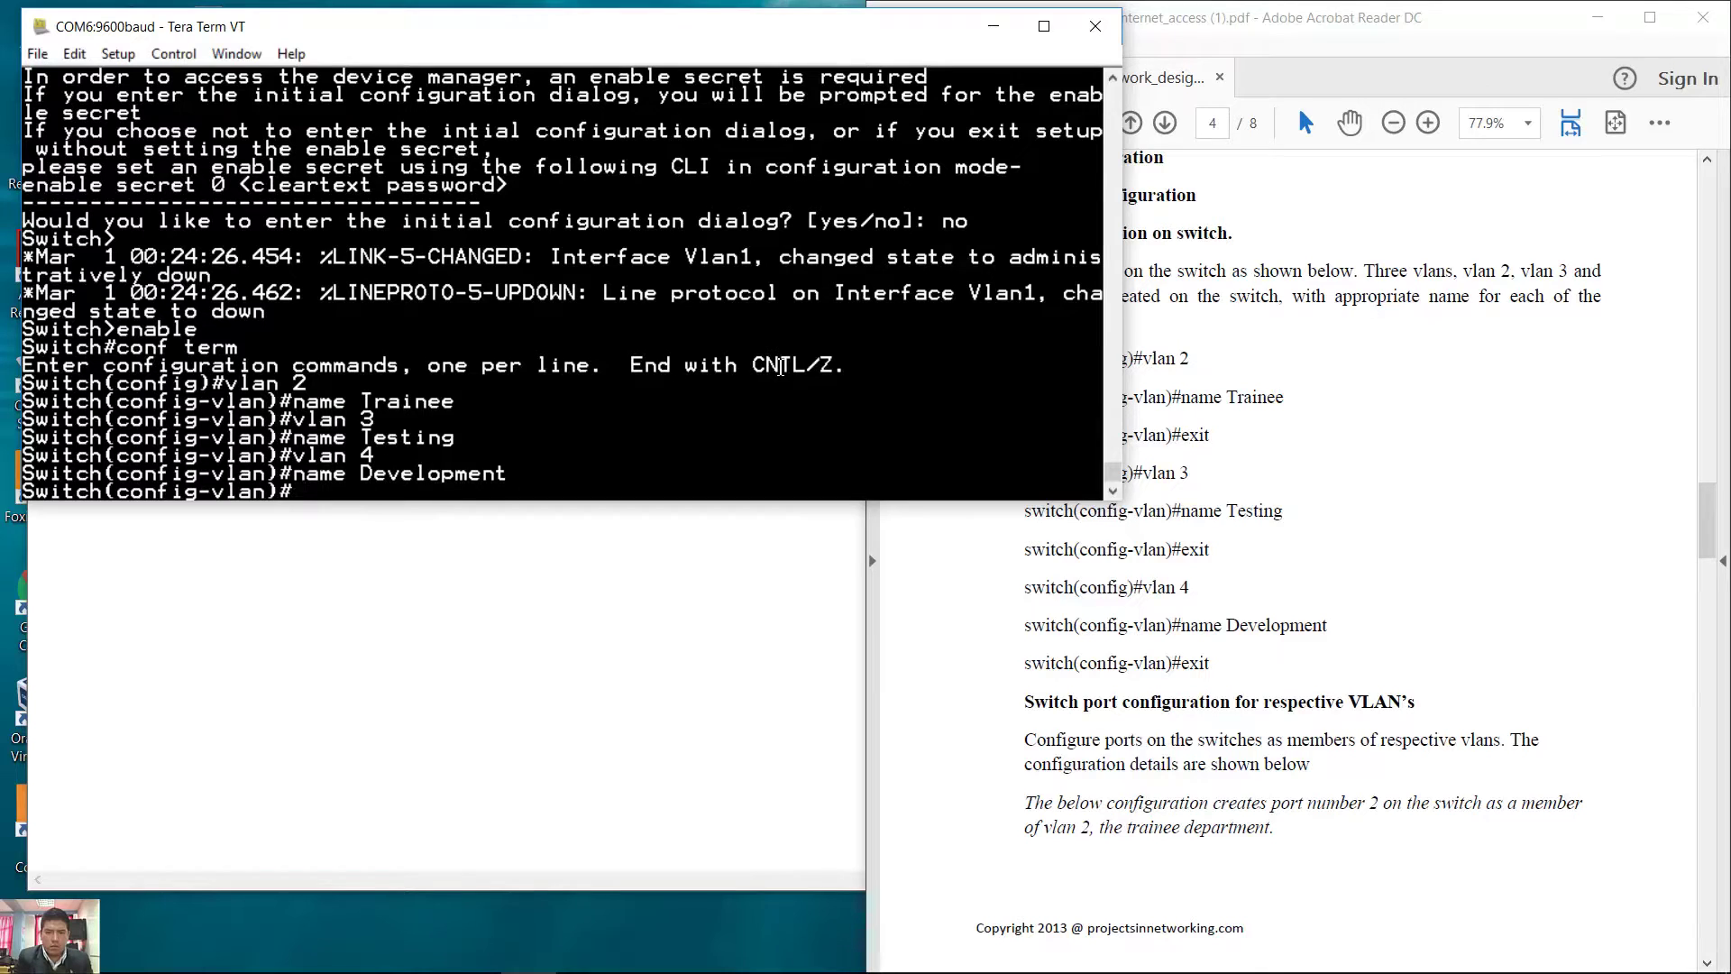
Highlight page 5's port-to-VLAN commands for fastethernet 0/2, 0/4 and 0/6
{"action": "left_click", "coordinate": [1545, 471]}
{"action": "left_click_drag", "start_coordinate": [1707, 525], "coordinate": [1704, 567]}
{"action": "scroll", "coordinate": [1172, 384], "scroll_direction": "down", "scroll_amount": 5}
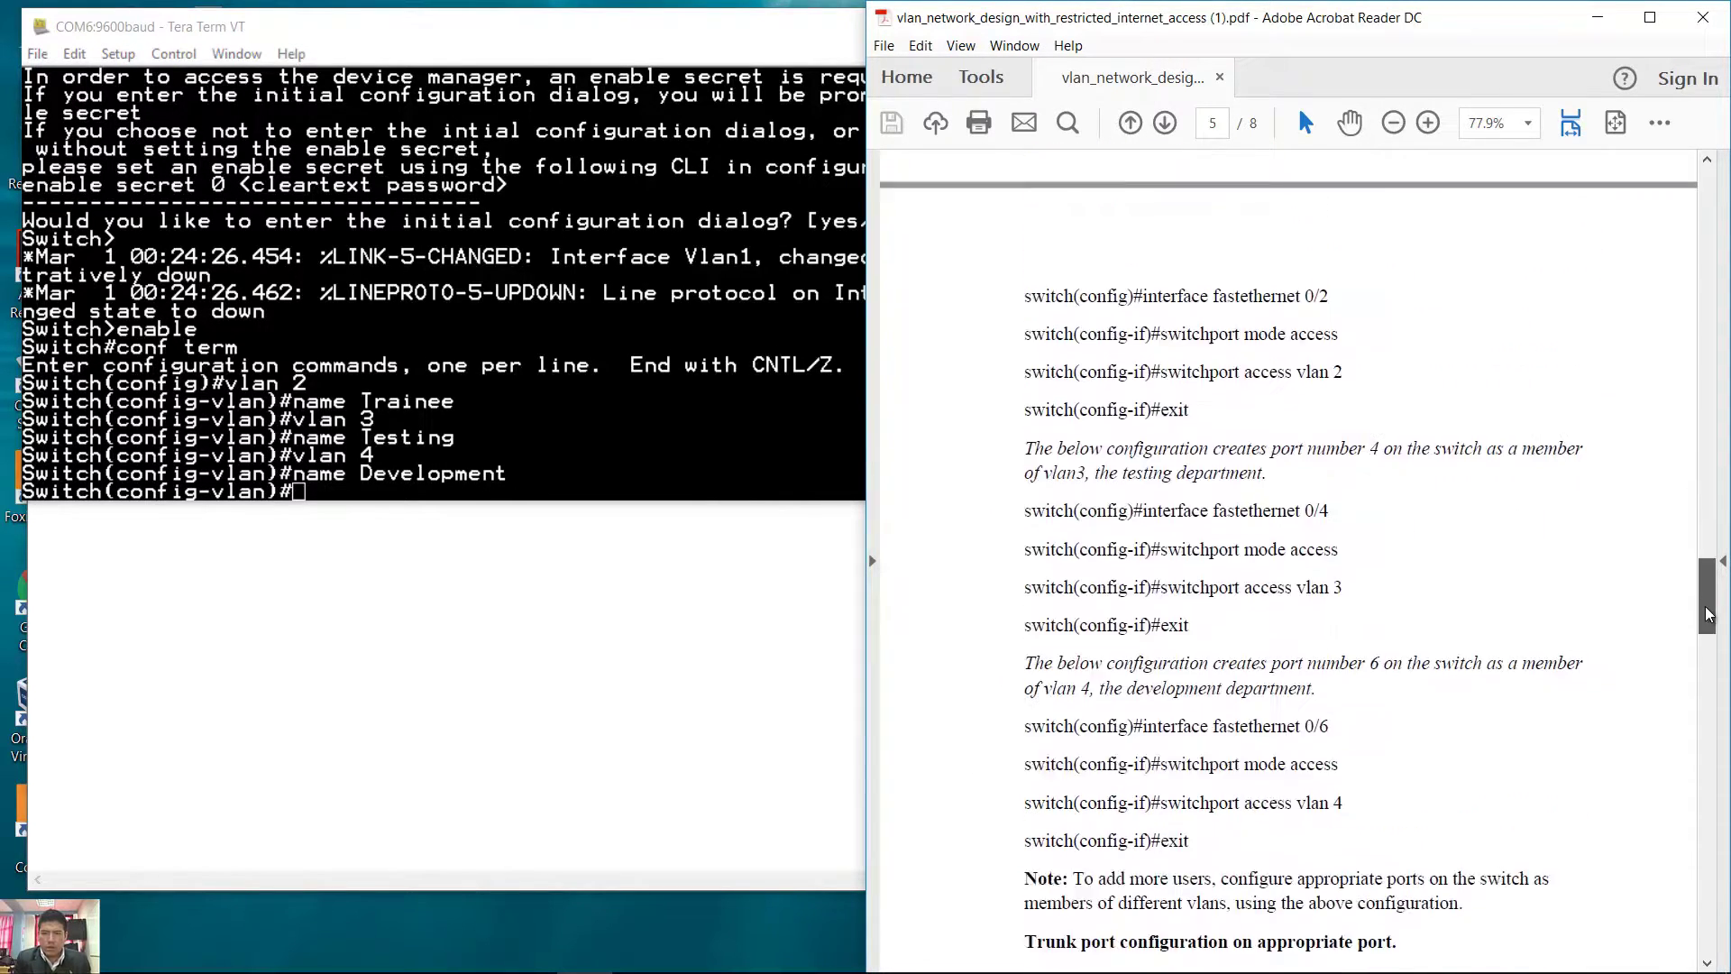
{"action": "left_click_drag", "start_coordinate": [1024, 278], "coordinate": [1207, 821]}
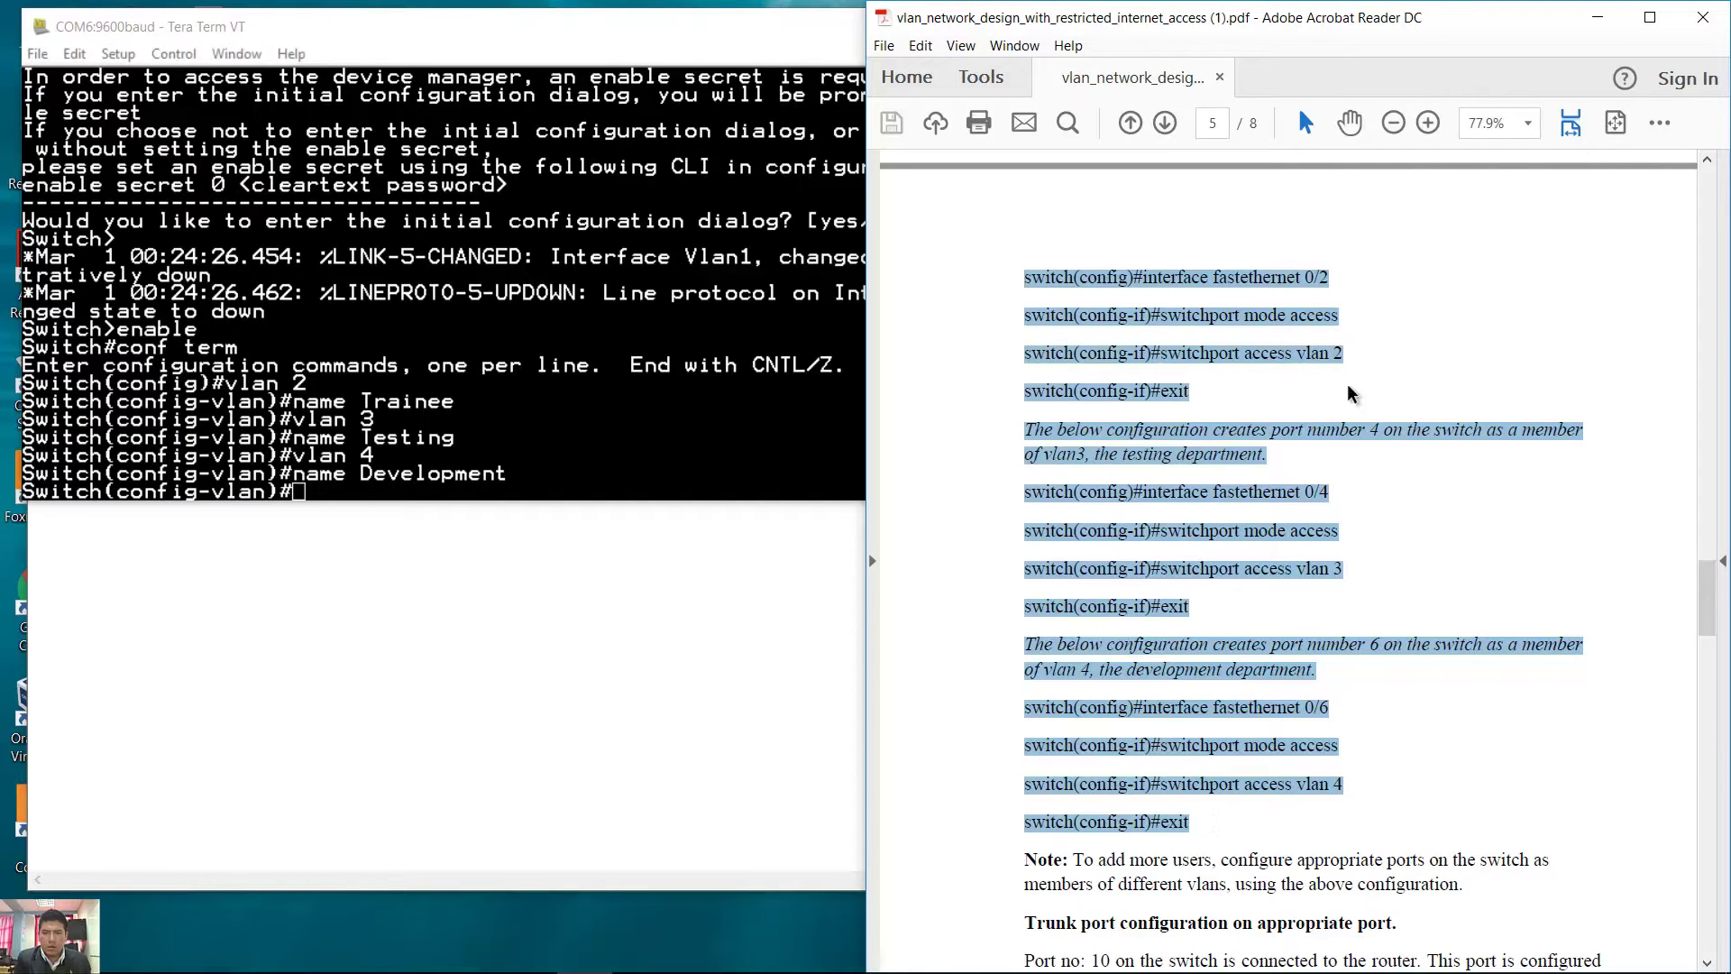
{"action": "left_click", "coordinate": [1346, 313]}
{"action": "left_click_drag", "start_coordinate": [1143, 277], "coordinate": [1298, 364]}
Locate the Trainee, Testing and Development PCs on the page 3 diagram, then return to page 5
{"action": "left_click_drag", "start_coordinate": [1708, 597], "coordinate": [1712, 430]}
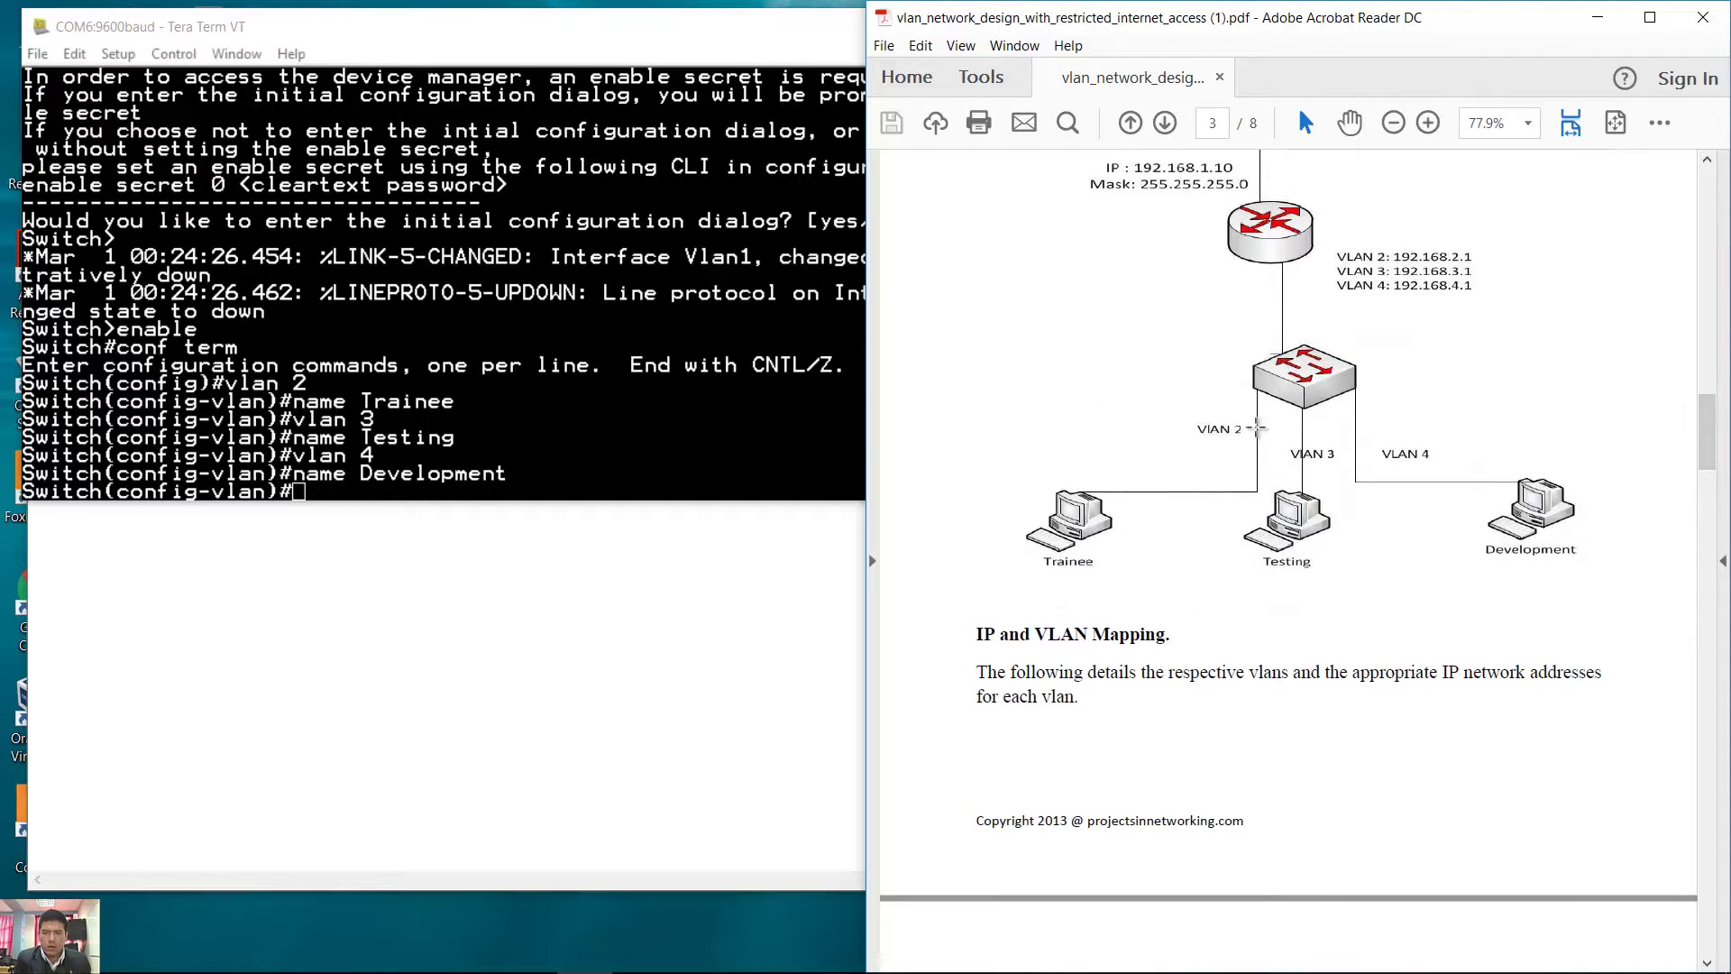
{"action": "left_click_drag", "start_coordinate": [1259, 420], "coordinate": [1025, 570]}
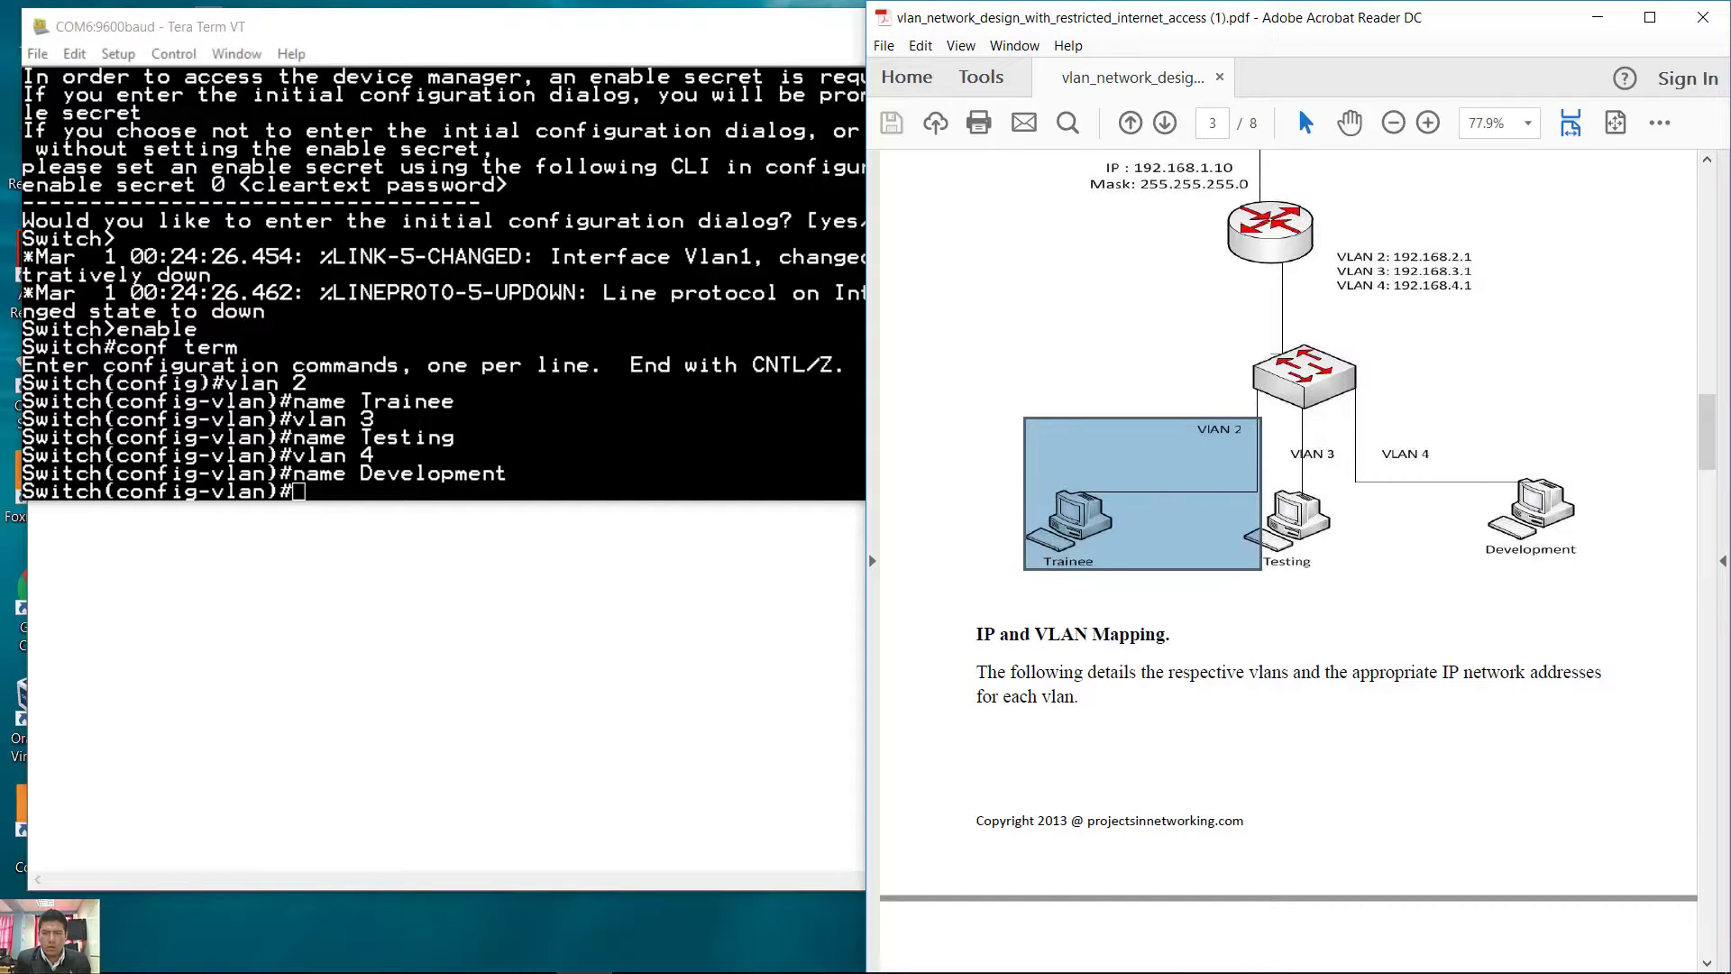
{"action": "left_click_drag", "start_coordinate": [1357, 410], "coordinate": [1233, 617]}
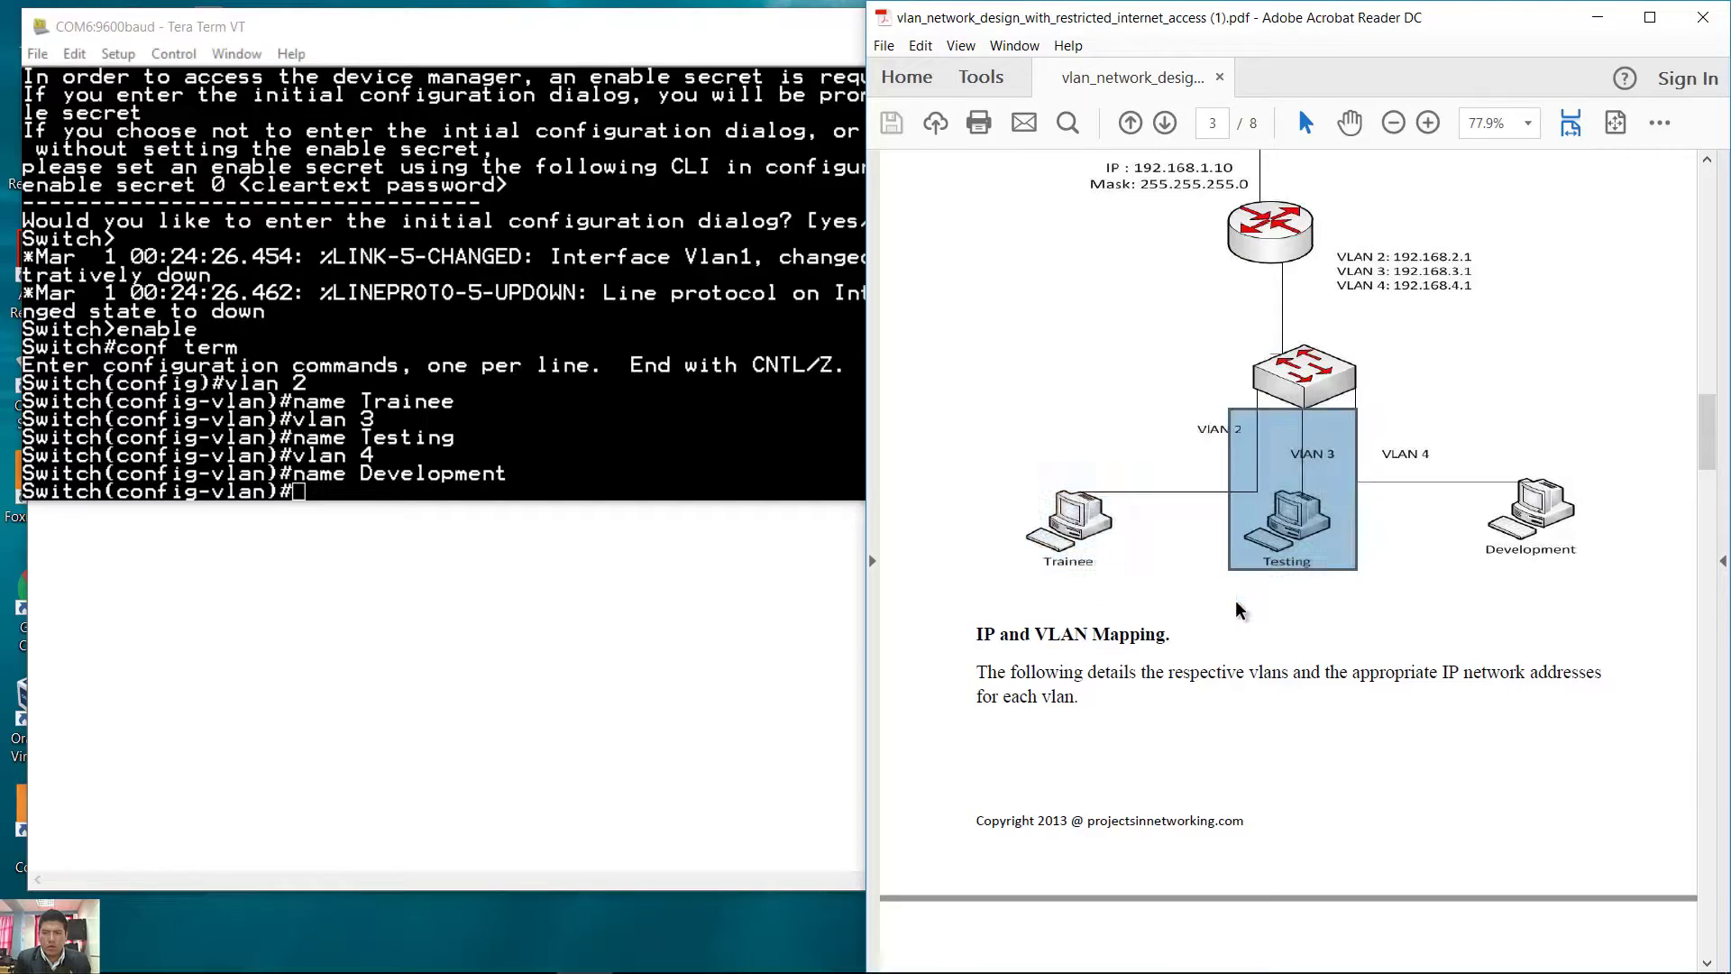
{"action": "left_click", "coordinate": [1526, 414]}
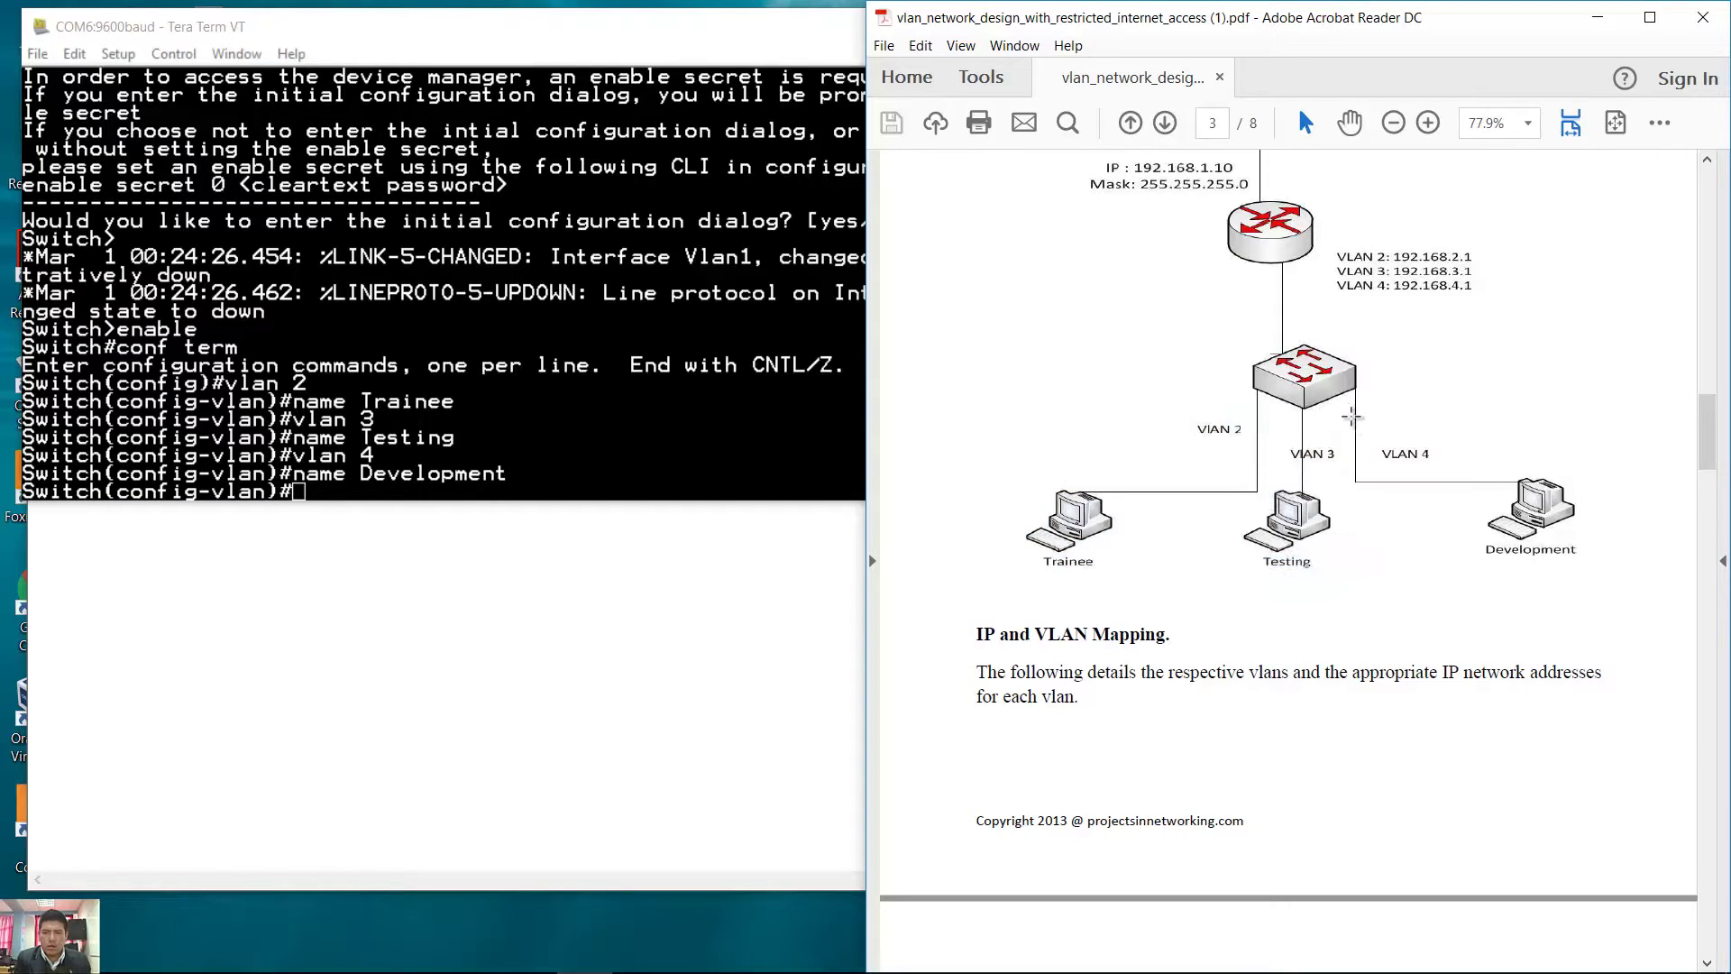
{"action": "left_click_drag", "start_coordinate": [1347, 411], "coordinate": [1625, 607]}
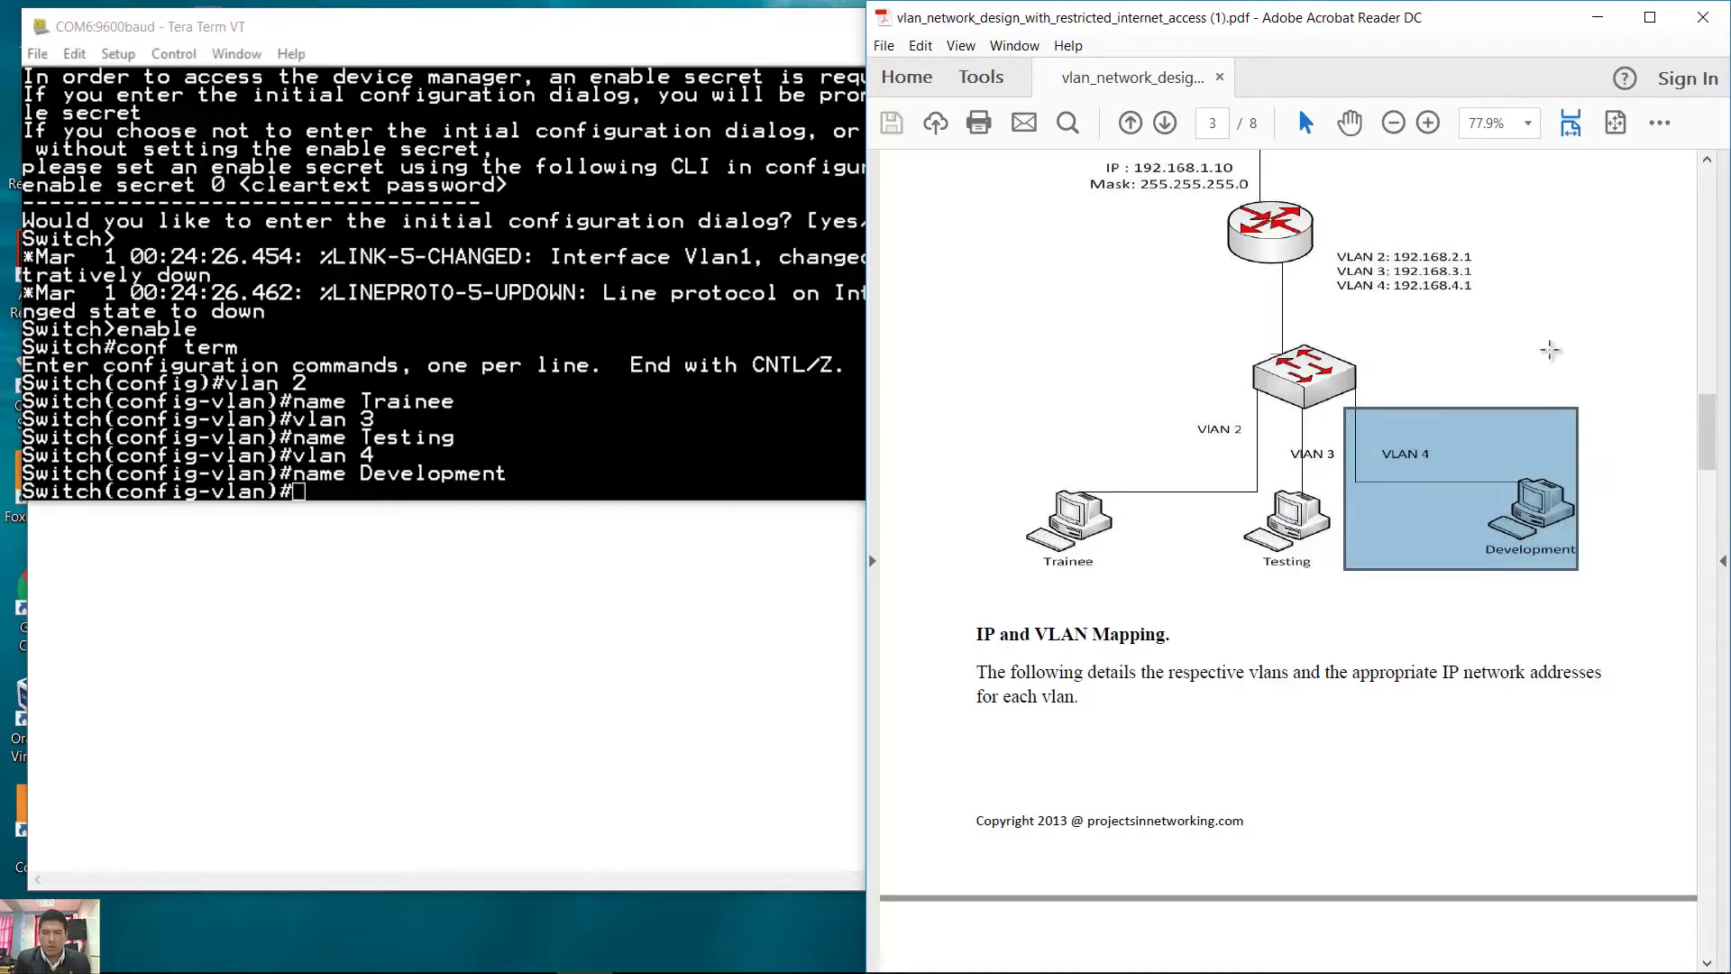
{"action": "left_click_drag", "start_coordinate": [1707, 431], "coordinate": [1709, 609]}
Make port f0/2 an access port in VLAN 2
{"action": "left_click", "coordinate": [560, 479]}
{"action": "type", "text": "int f0/2"}
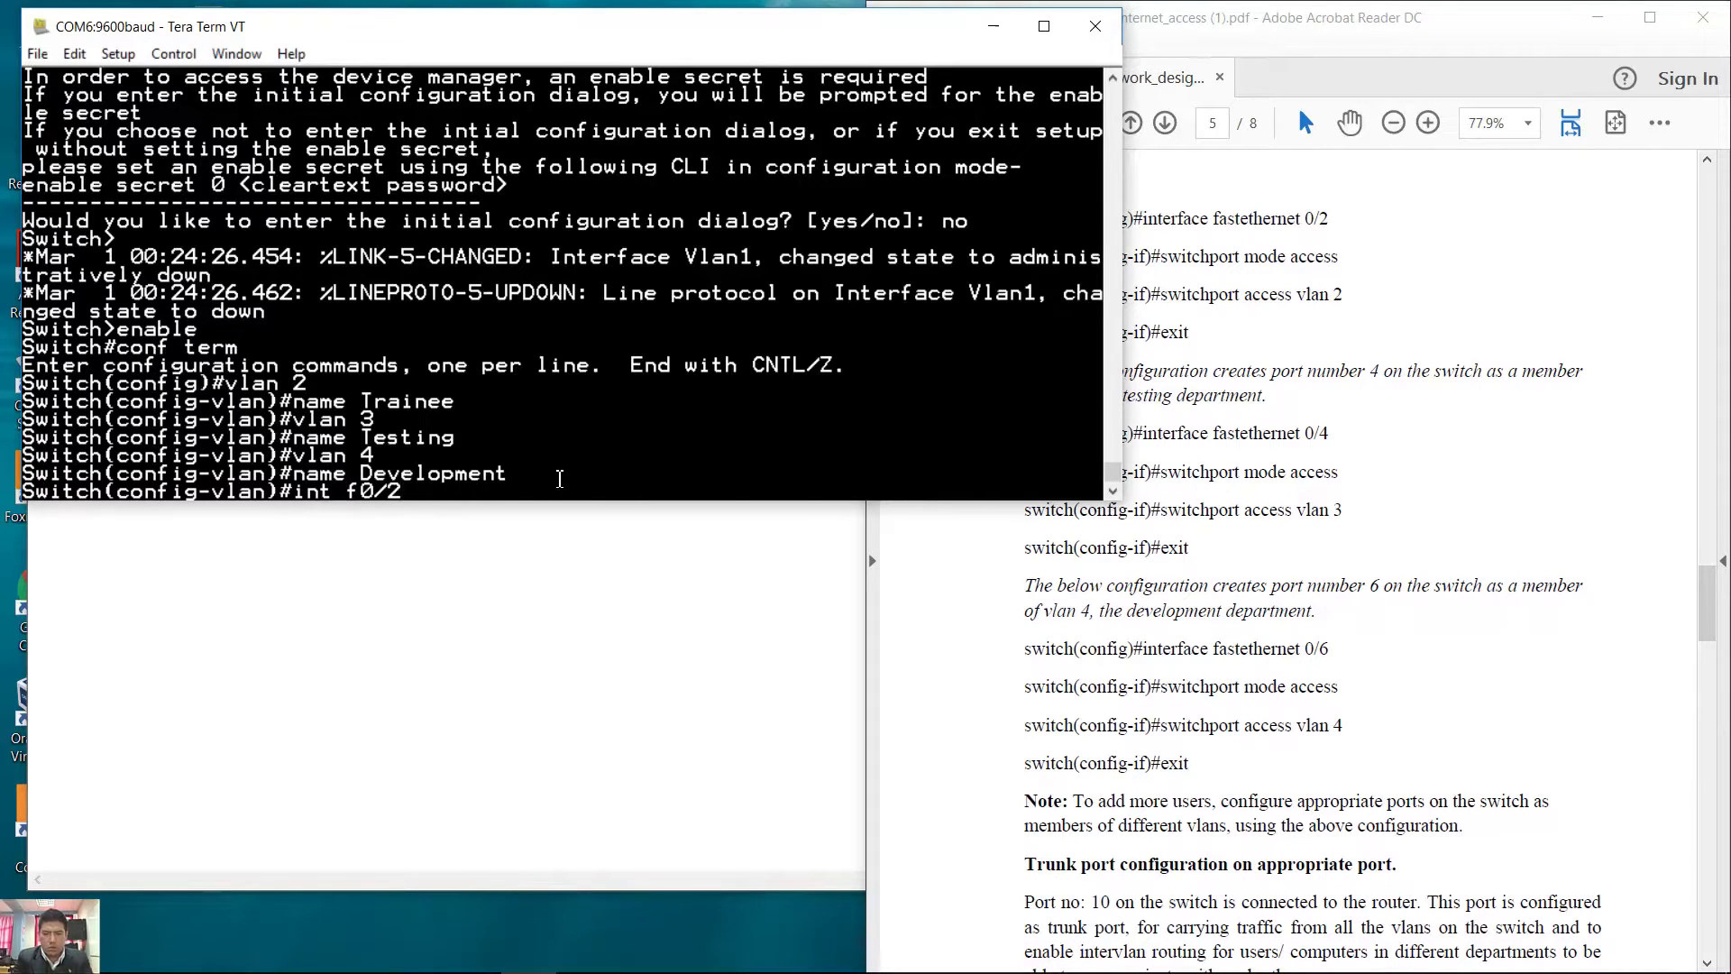
{"action": "key", "text": "Return"}
{"action": "type", "text": "switch"}
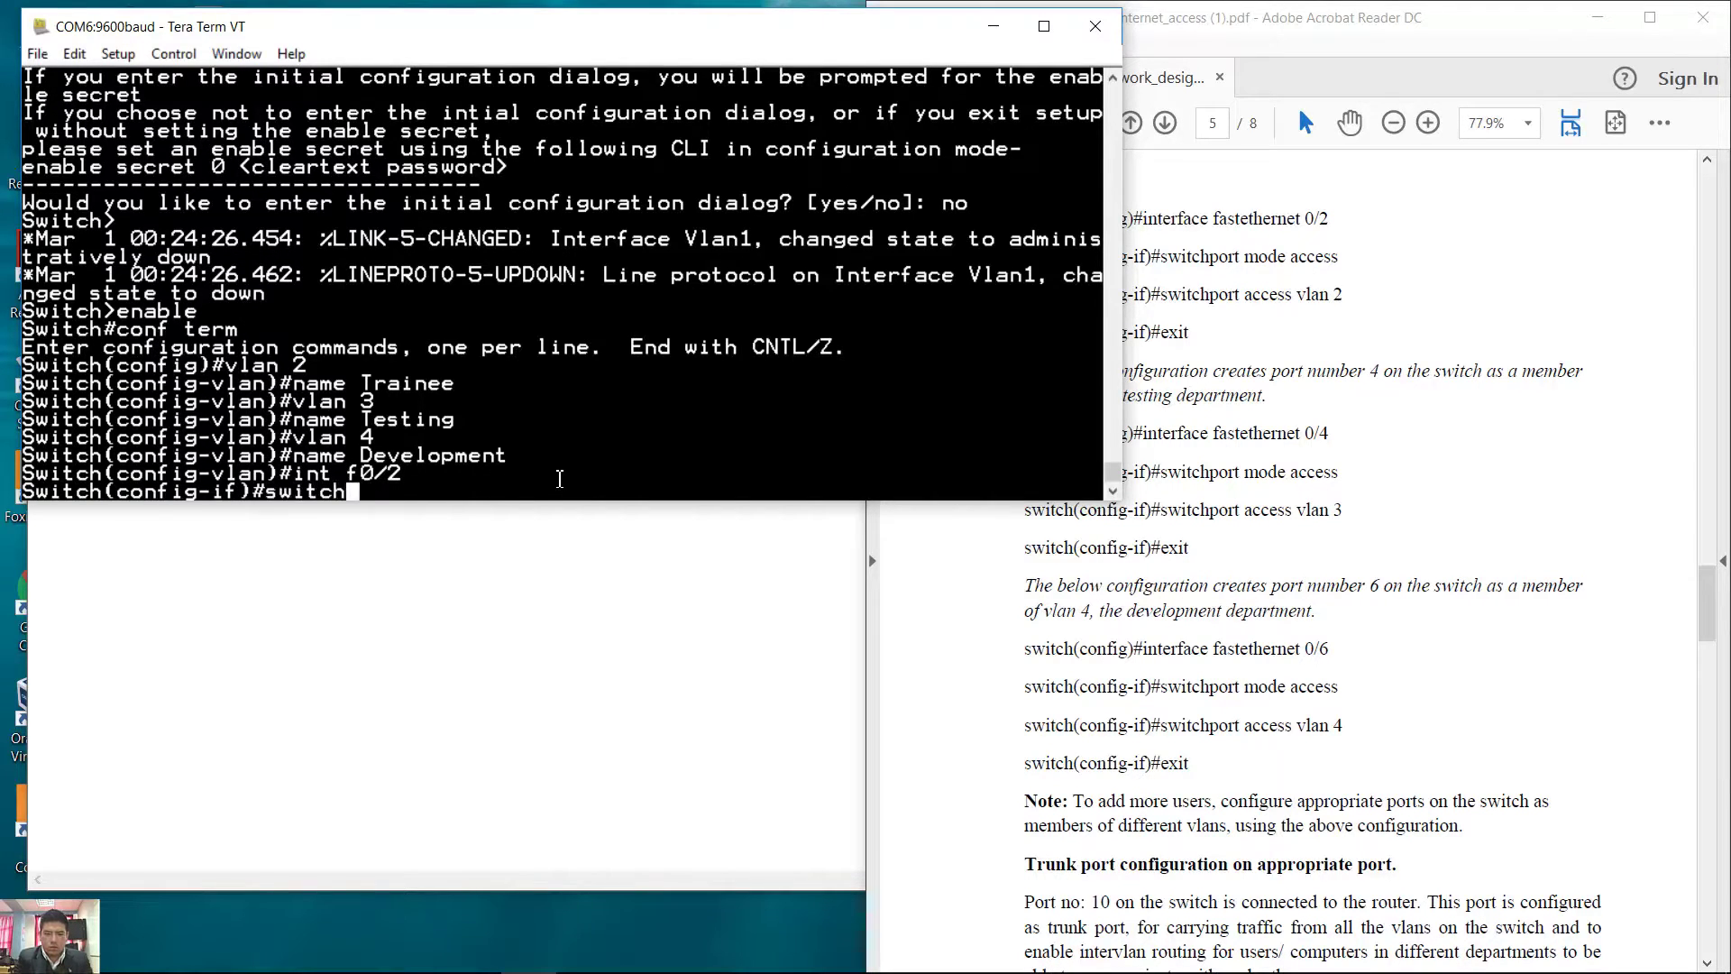
{"action": "type", "text": "port mode ac"}
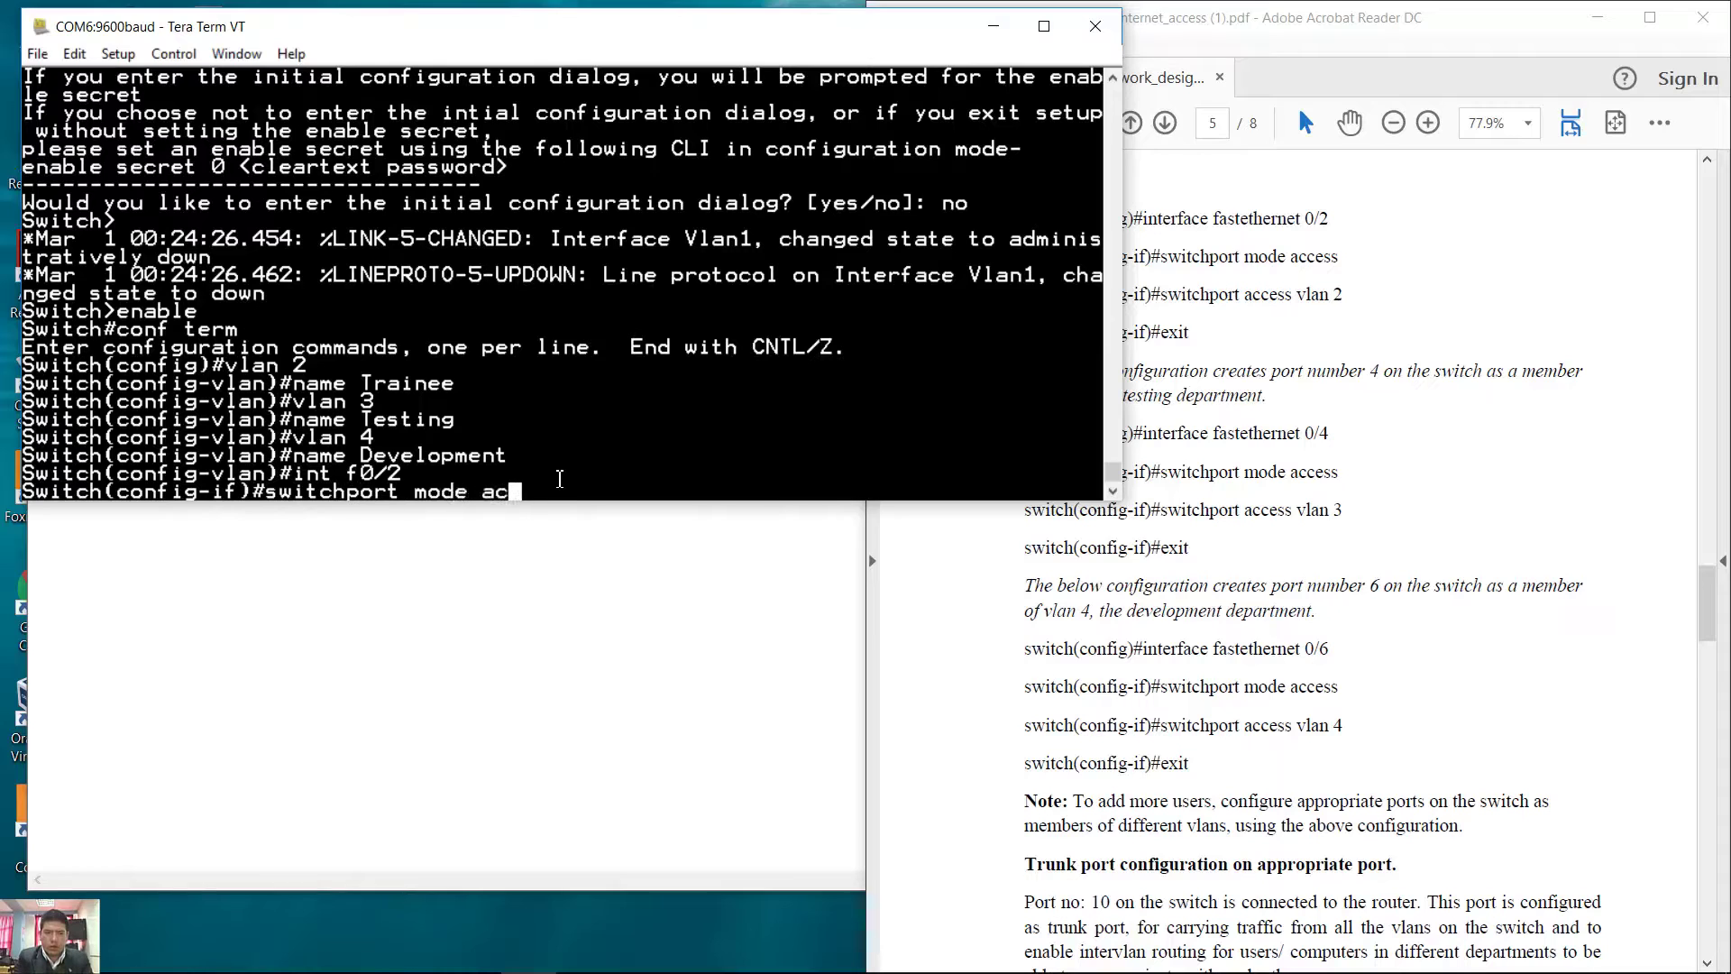
{"action": "type", "text": "cess"}
{"action": "key", "text": "Return"}
{"action": "key", "text": "Up"}
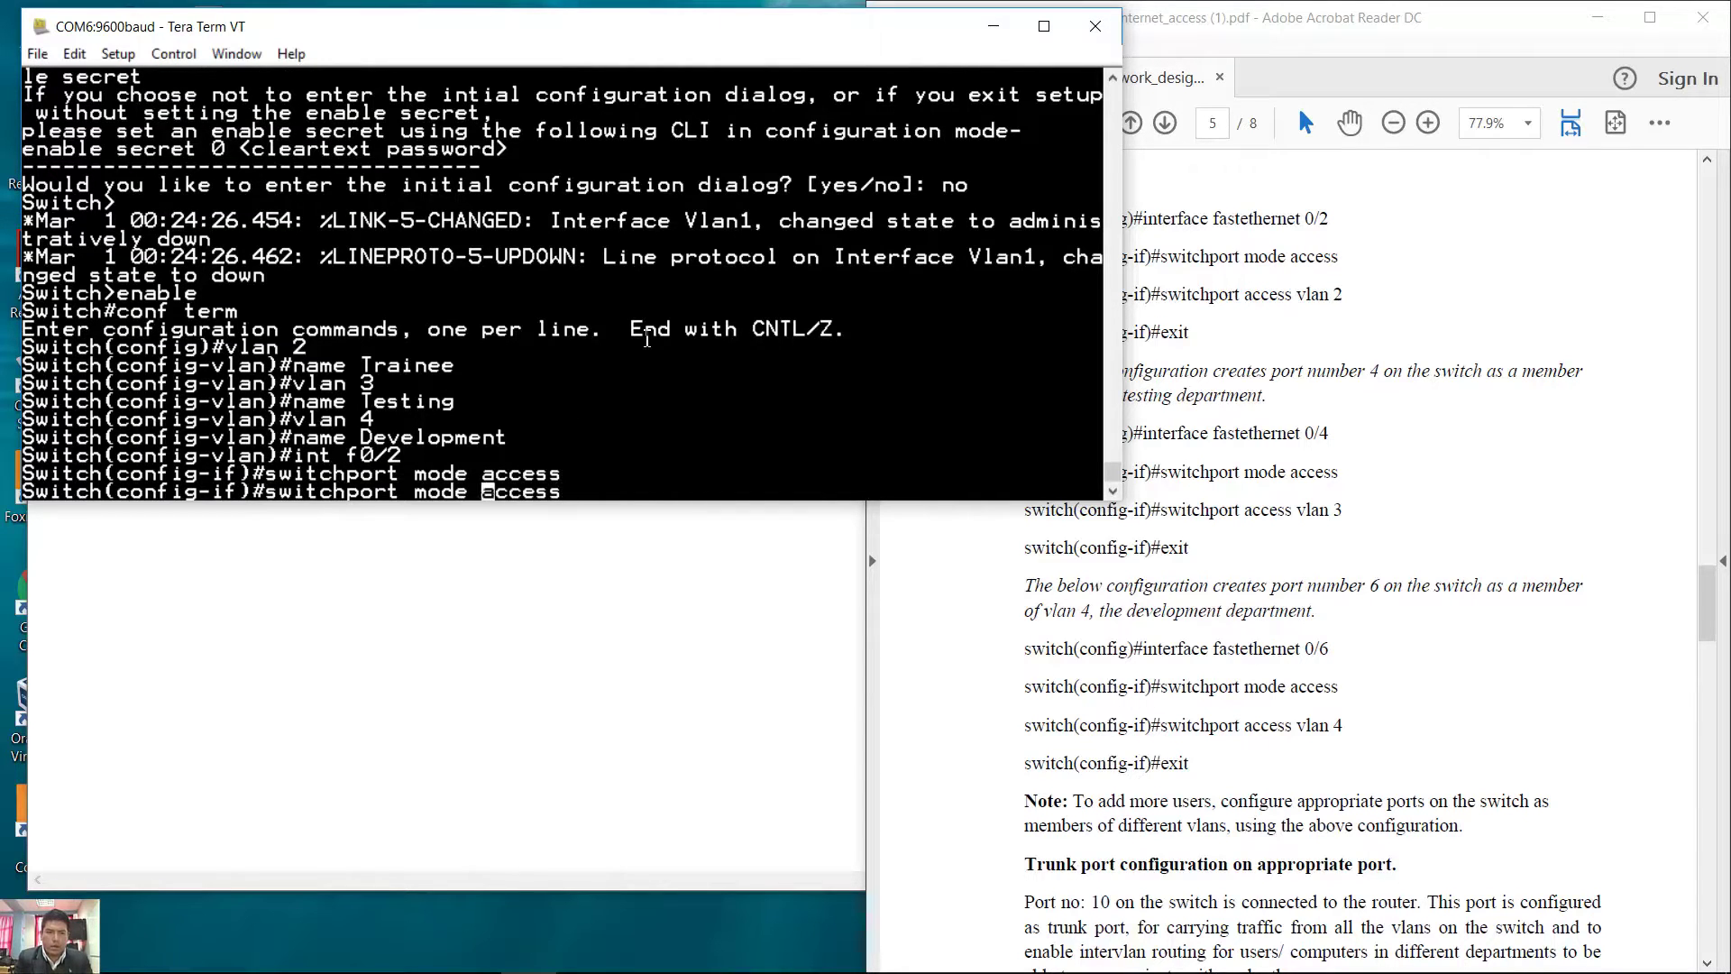
{"action": "key", "text": "BackSpace"}
{"action": "key", "text": "BackSpace"}
{"action": "key", "text": "BackSpace"}
{"action": "key", "text": "BackSpace"}
{"action": "key", "text": "BackSpace"}
{"action": "key", "text": "BackSpace"}
{"action": "type", "text": "vlan 2"}
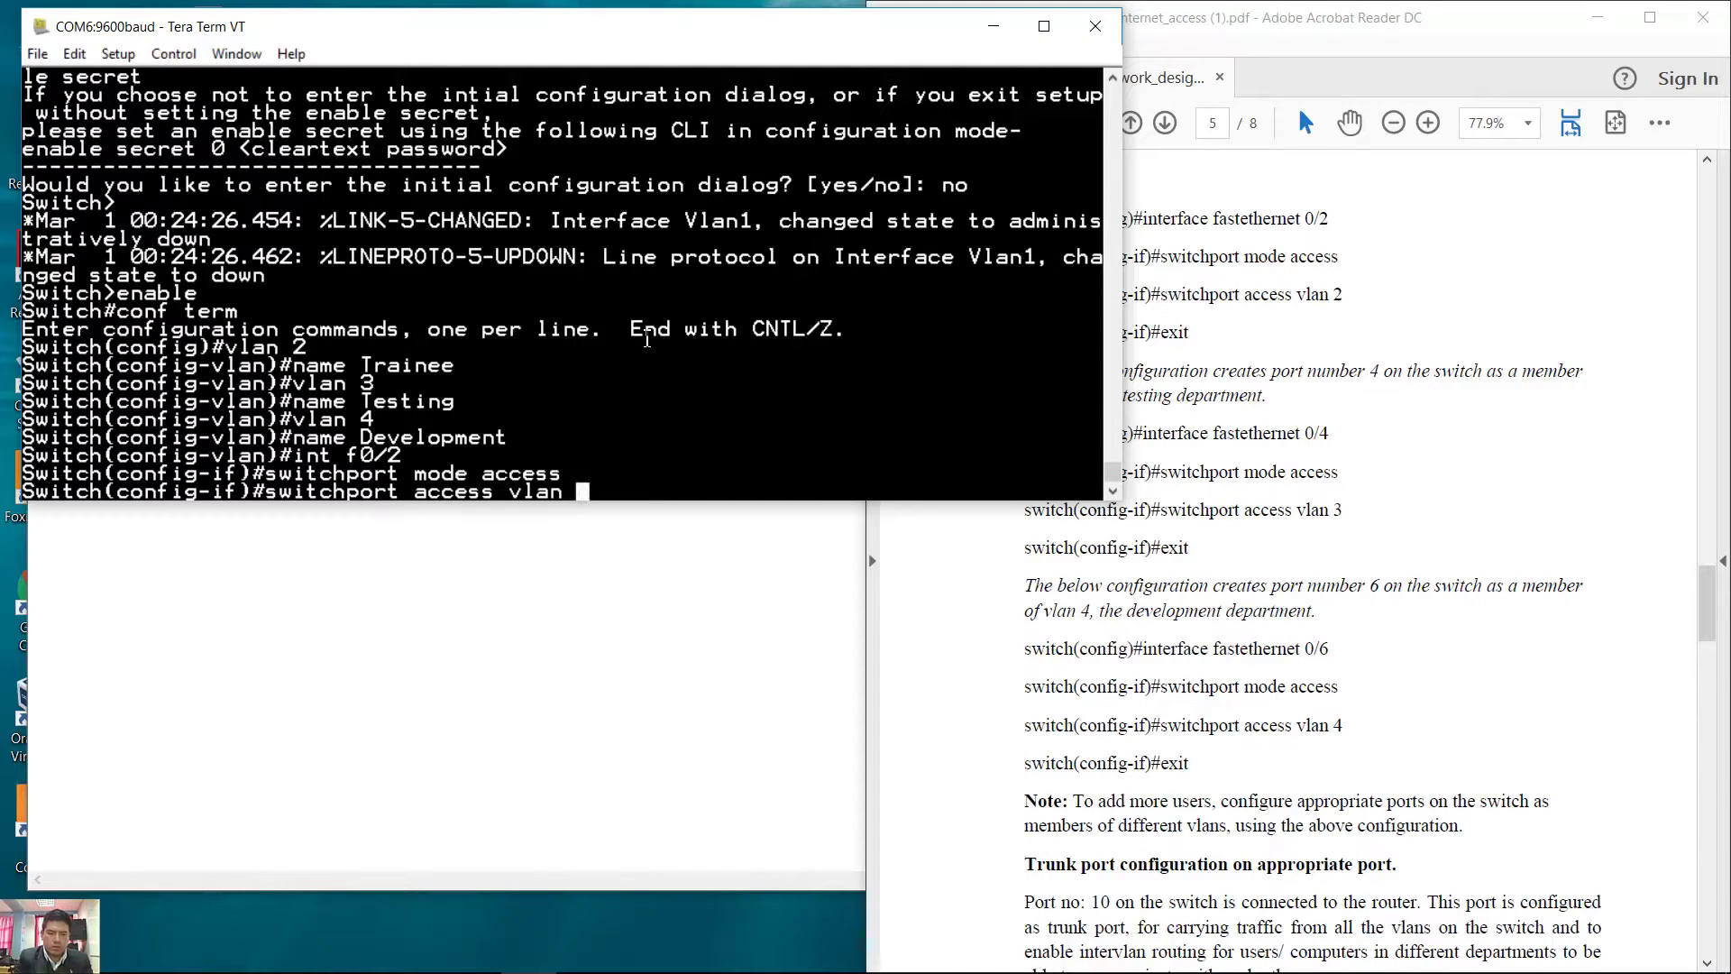
{"action": "key", "text": "Return"}
Make port f0/4 an access port in VLAN 3
{"action": "key", "text": "Up"}
{"action": "key", "text": "Up"}
{"action": "key", "text": "Up"}
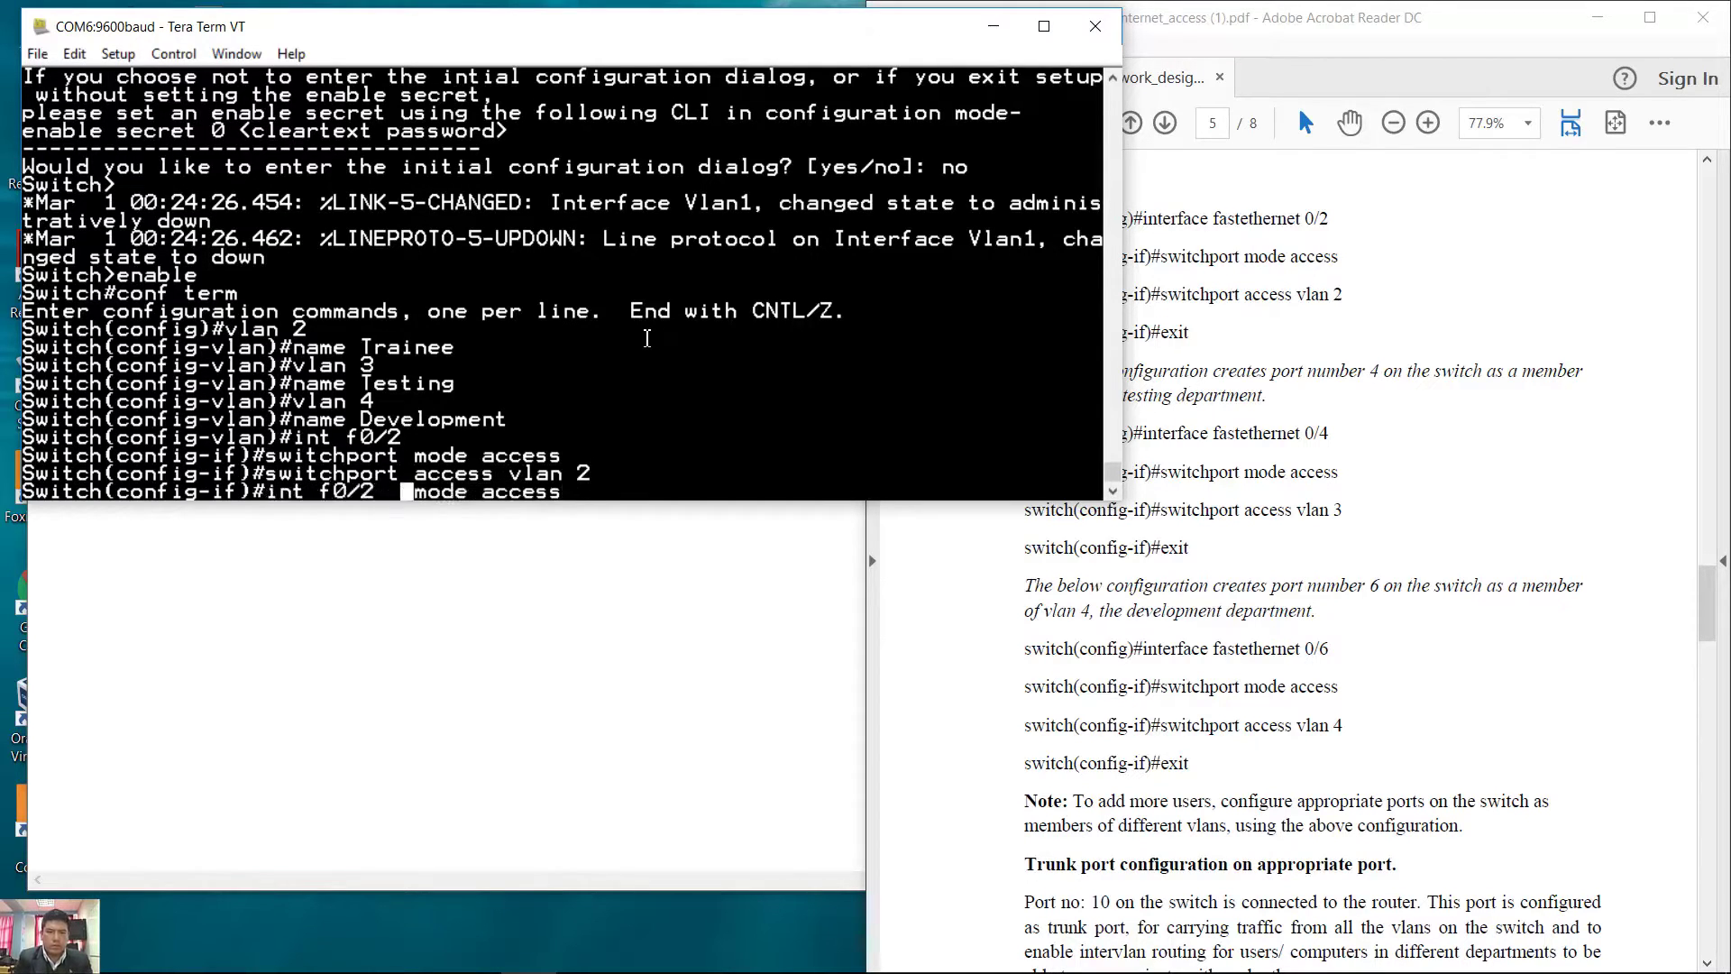
{"action": "key", "text": "BackSpace"}
{"action": "type", "text": "4"}
{"action": "key", "text": "Return"}
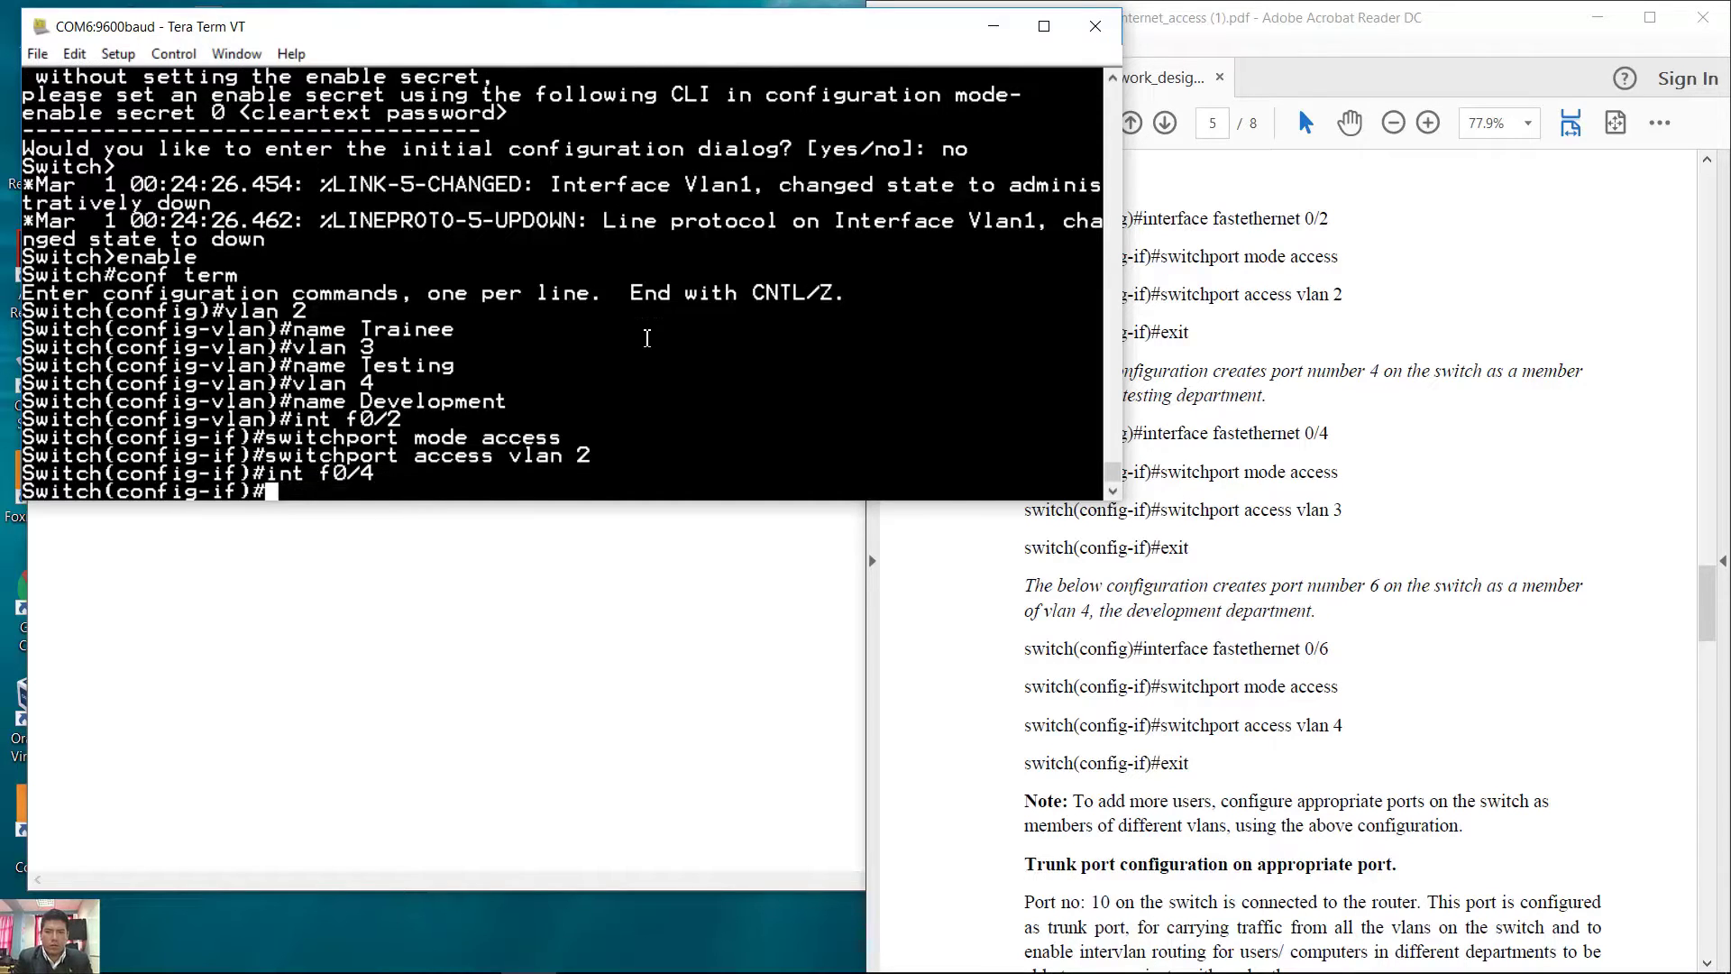
{"action": "key", "text": "Up"}
{"action": "key", "text": "Up"}
{"action": "key", "text": "Up"}
{"action": "key", "text": "Return"}
{"action": "key", "text": "Up"}
{"action": "key", "text": "Up"}
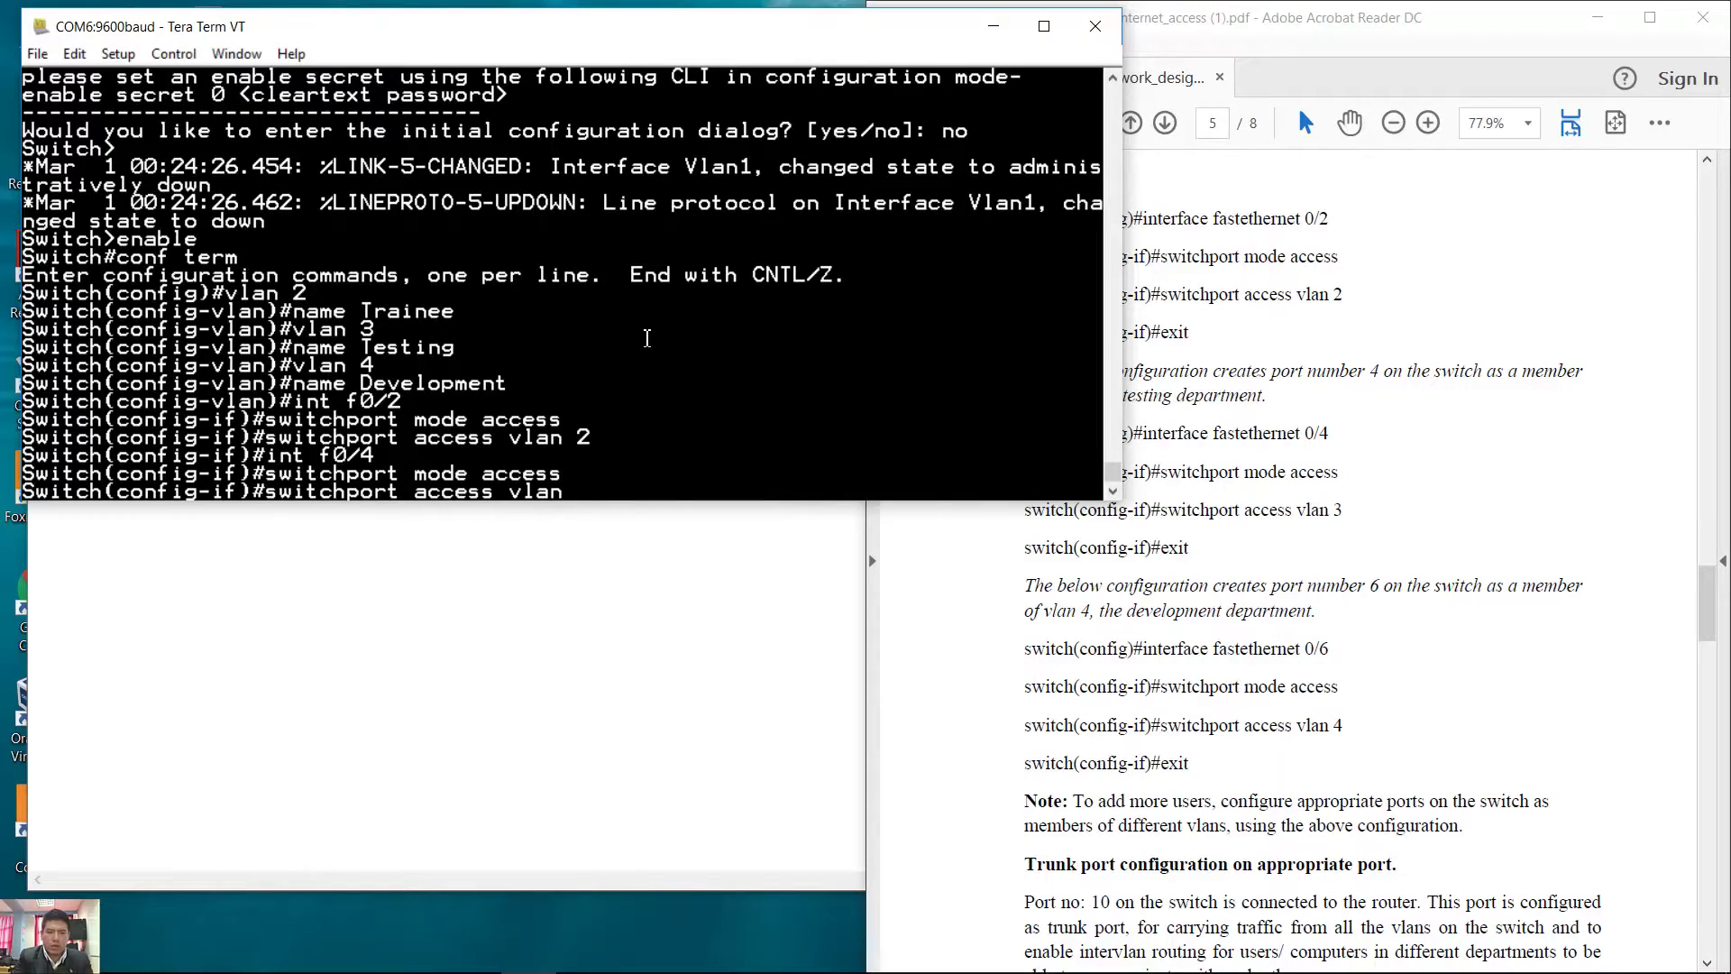
{"action": "type", "text": "3"}
{"action": "key", "text": "Return"}
Make port f0/6 an access port in VLAN 4
{"action": "key", "text": "Up"}
{"action": "key", "text": "Up"}
{"action": "key", "text": "Up"}
{"action": "key", "text": "BackSpace"}
{"action": "type", "text": "6"}
{"action": "key", "text": "Return"}
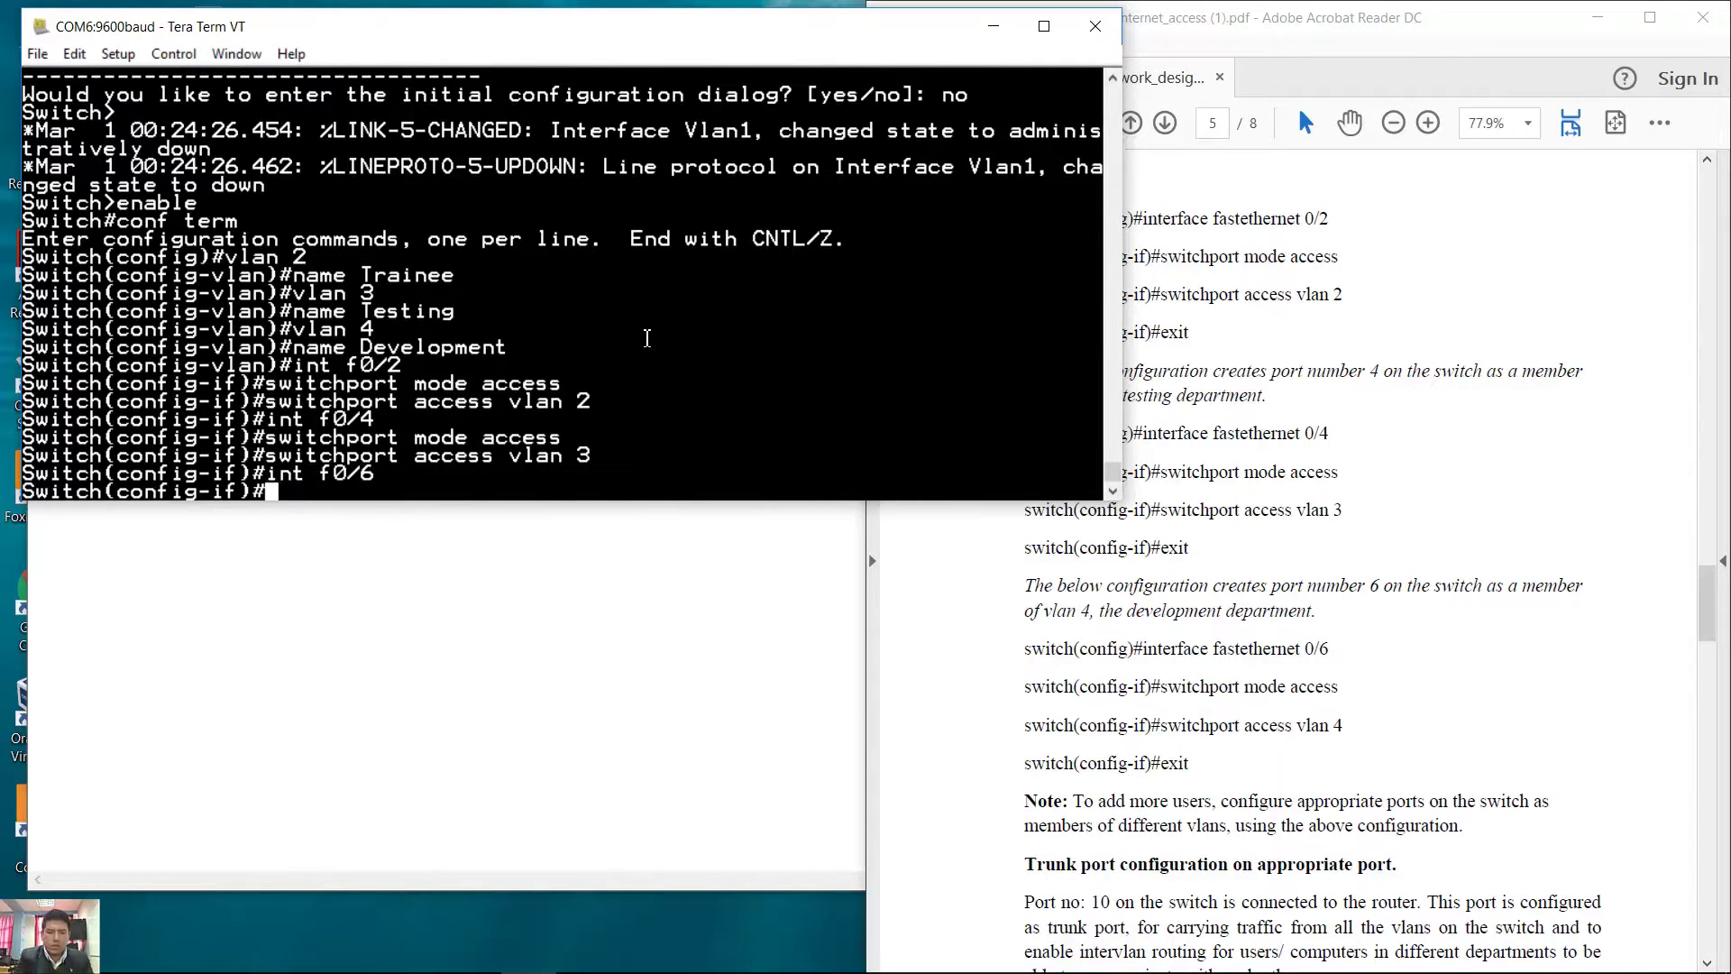
{"action": "key", "text": "Up"}
{"action": "key", "text": "Up"}
{"action": "key", "text": "Up"}
{"action": "key", "text": "Return"}
{"action": "key", "text": "Up"}
{"action": "key", "text": "Up"}
{"action": "key", "text": "Up"}
{"action": "type", "text": "4"}
{"action": "key", "text": "Return"}
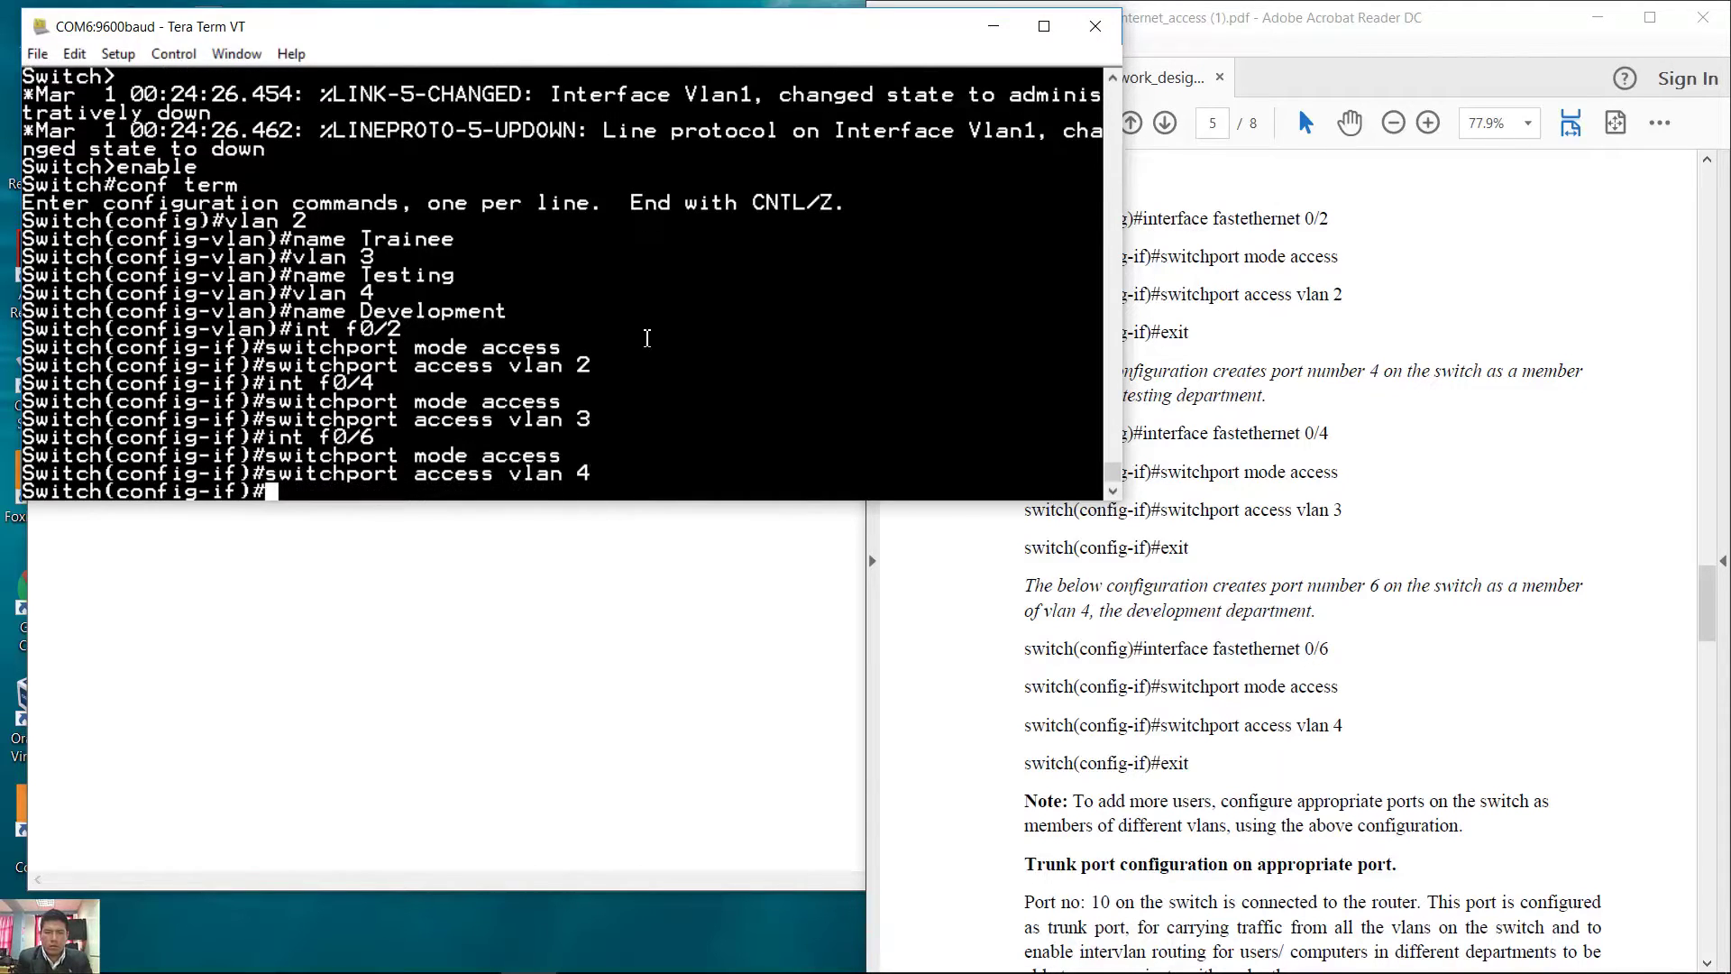
Highlight the trunk port section's interface fastethernet 0/10 through allowed vlan all commands
{"action": "left_click_drag", "start_coordinate": [1707, 597], "coordinate": [1707, 651]}
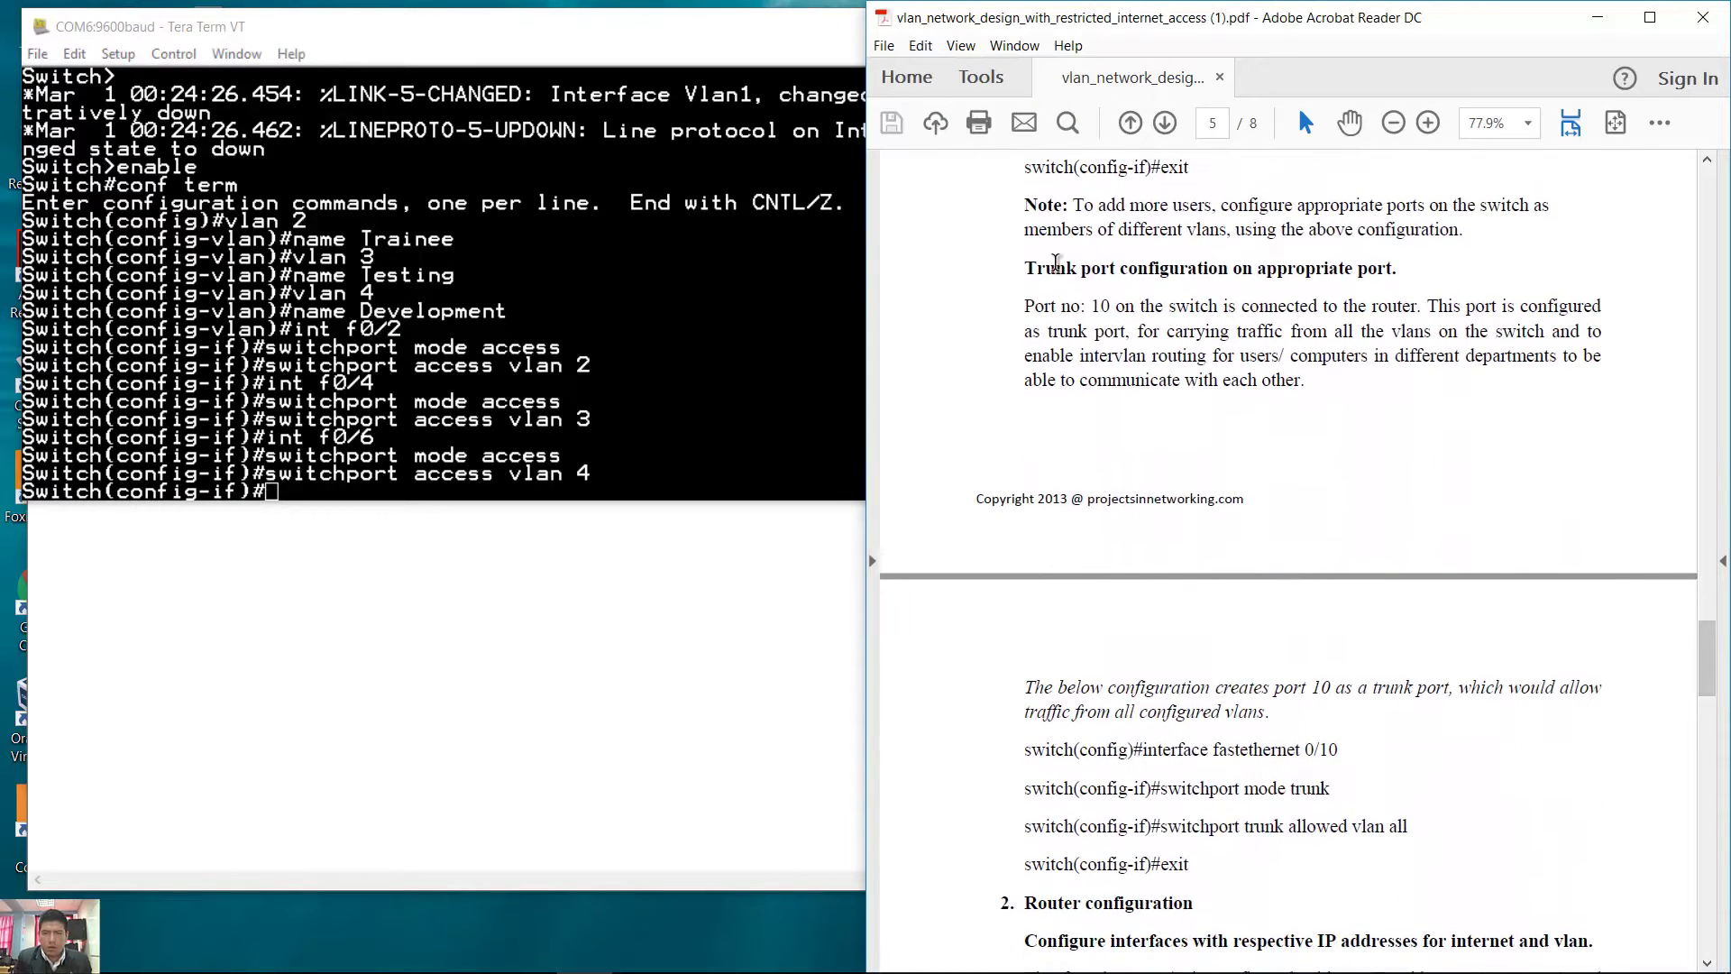
{"action": "left_click_drag", "start_coordinate": [1086, 291], "coordinate": [1400, 276]}
{"action": "left_click_drag", "start_coordinate": [1141, 750], "coordinate": [1323, 755]}
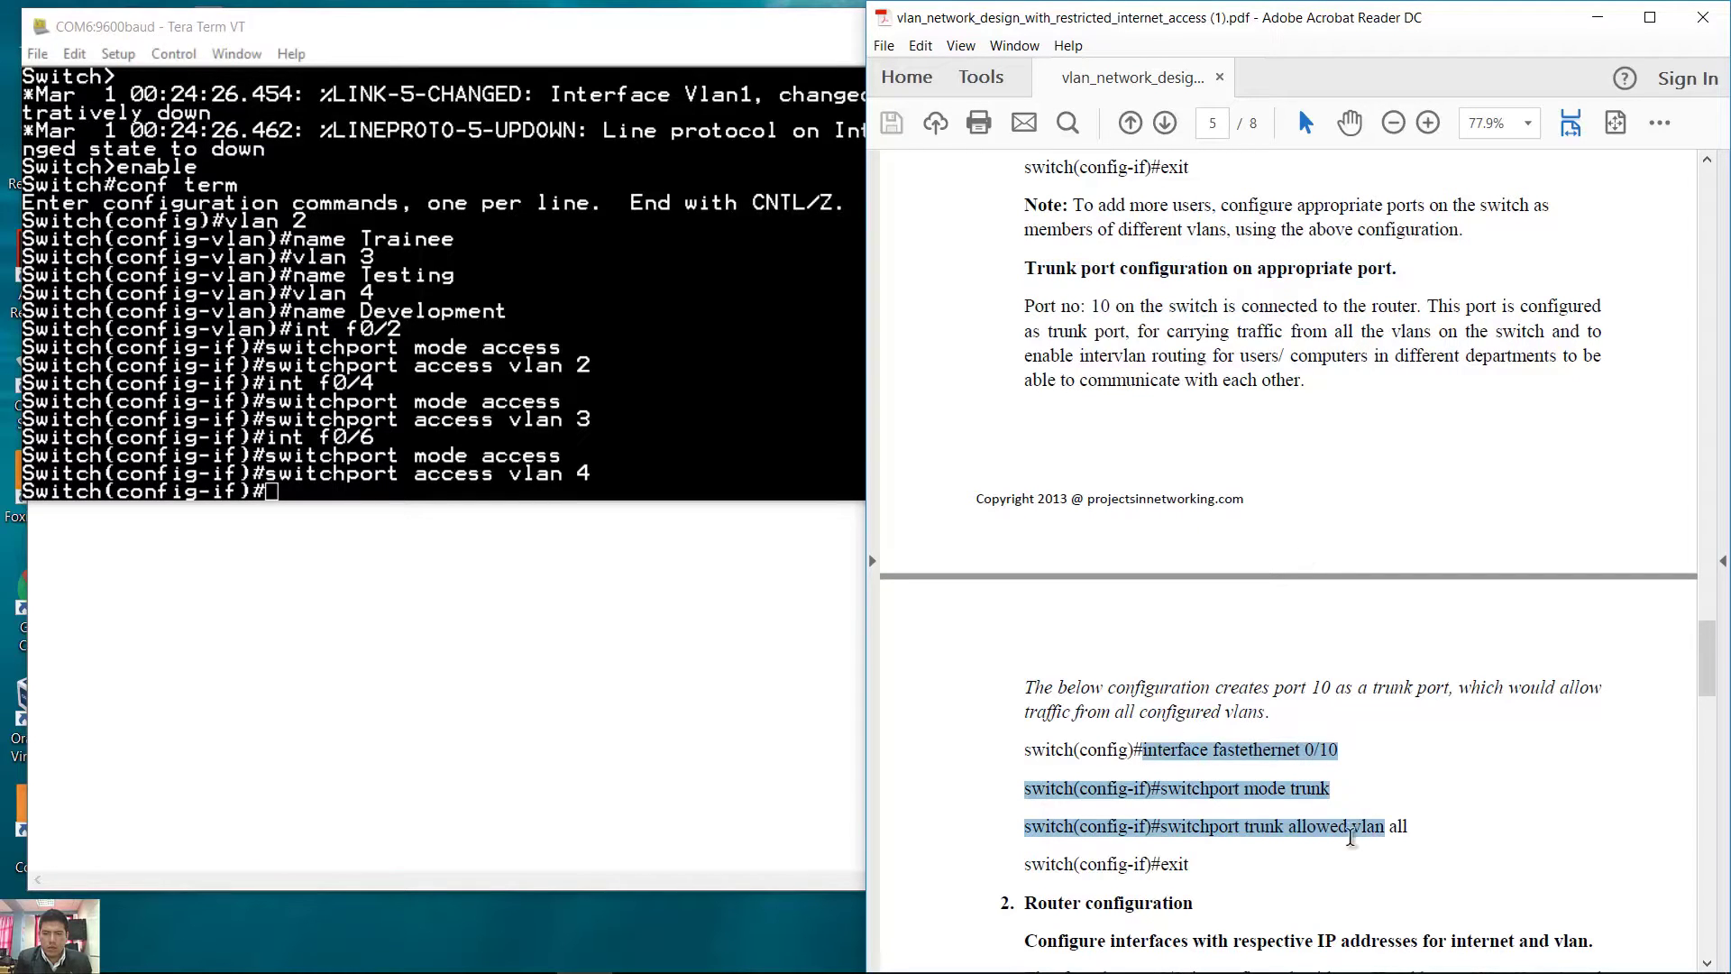
{"action": "left_click_drag", "start_coordinate": [1364, 836], "coordinate": [1410, 829]}
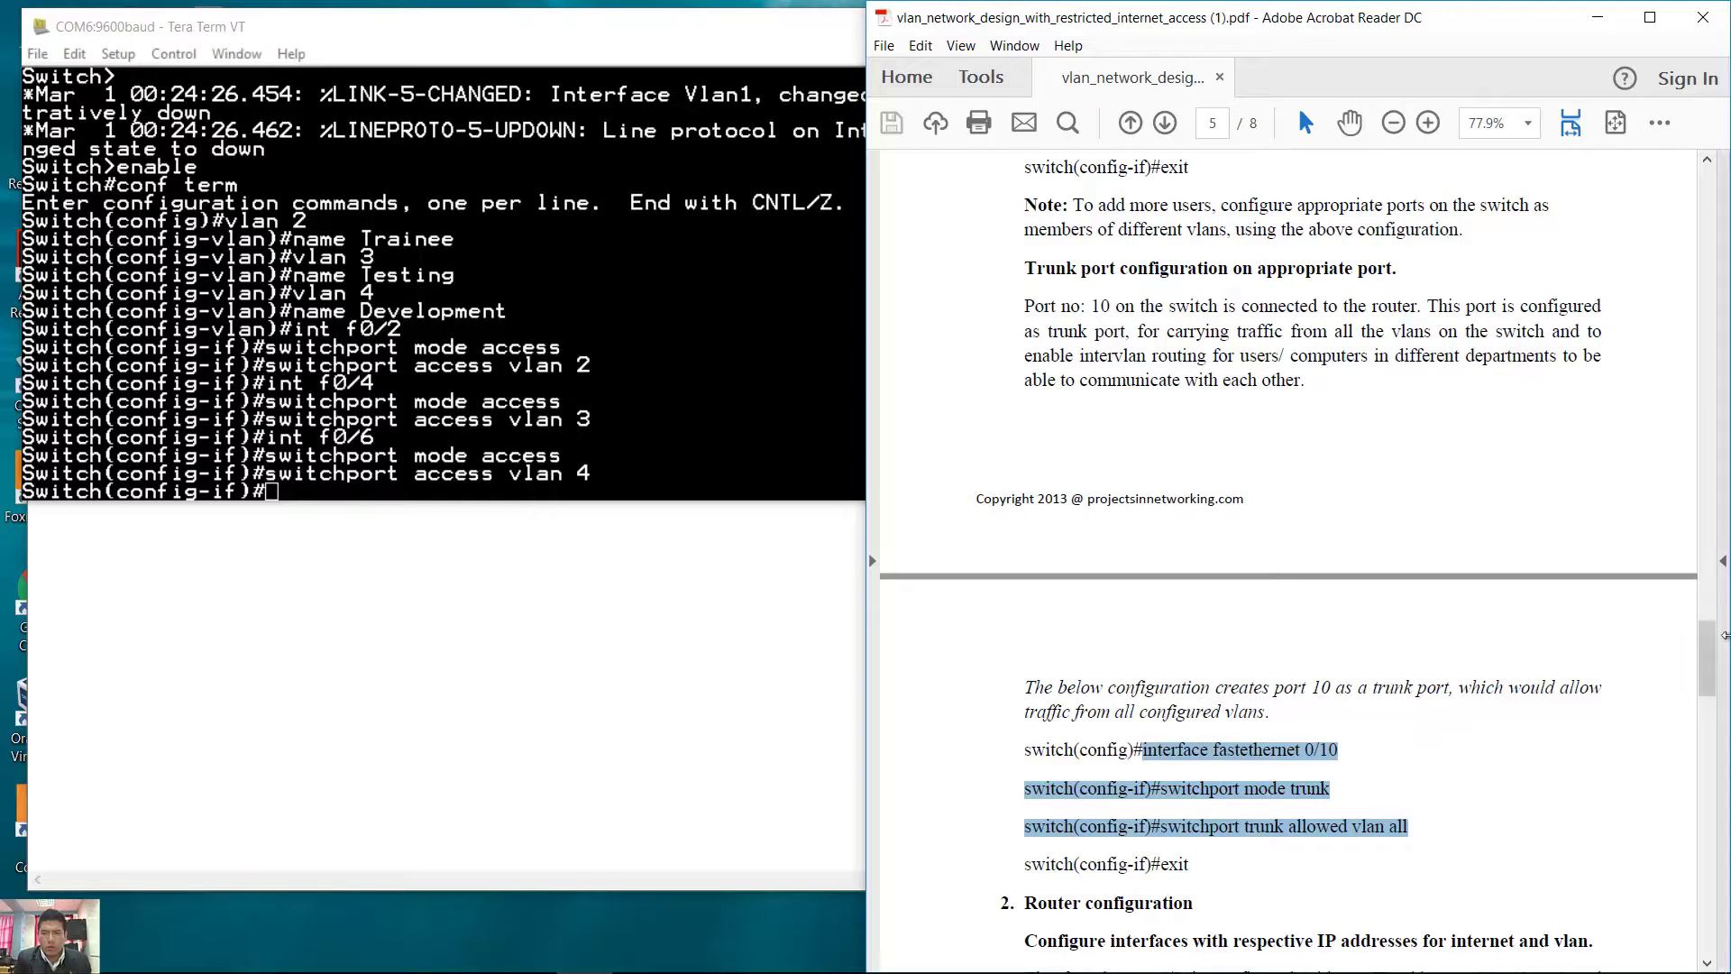
Locate the router-to-switch link on the page 3 diagram, then move to page 6
{"action": "left_click_drag", "start_coordinate": [1707, 658], "coordinate": [1726, 320]}
{"action": "scroll", "coordinate": [1519, 472], "scroll_direction": "down", "scroll_amount": 10}
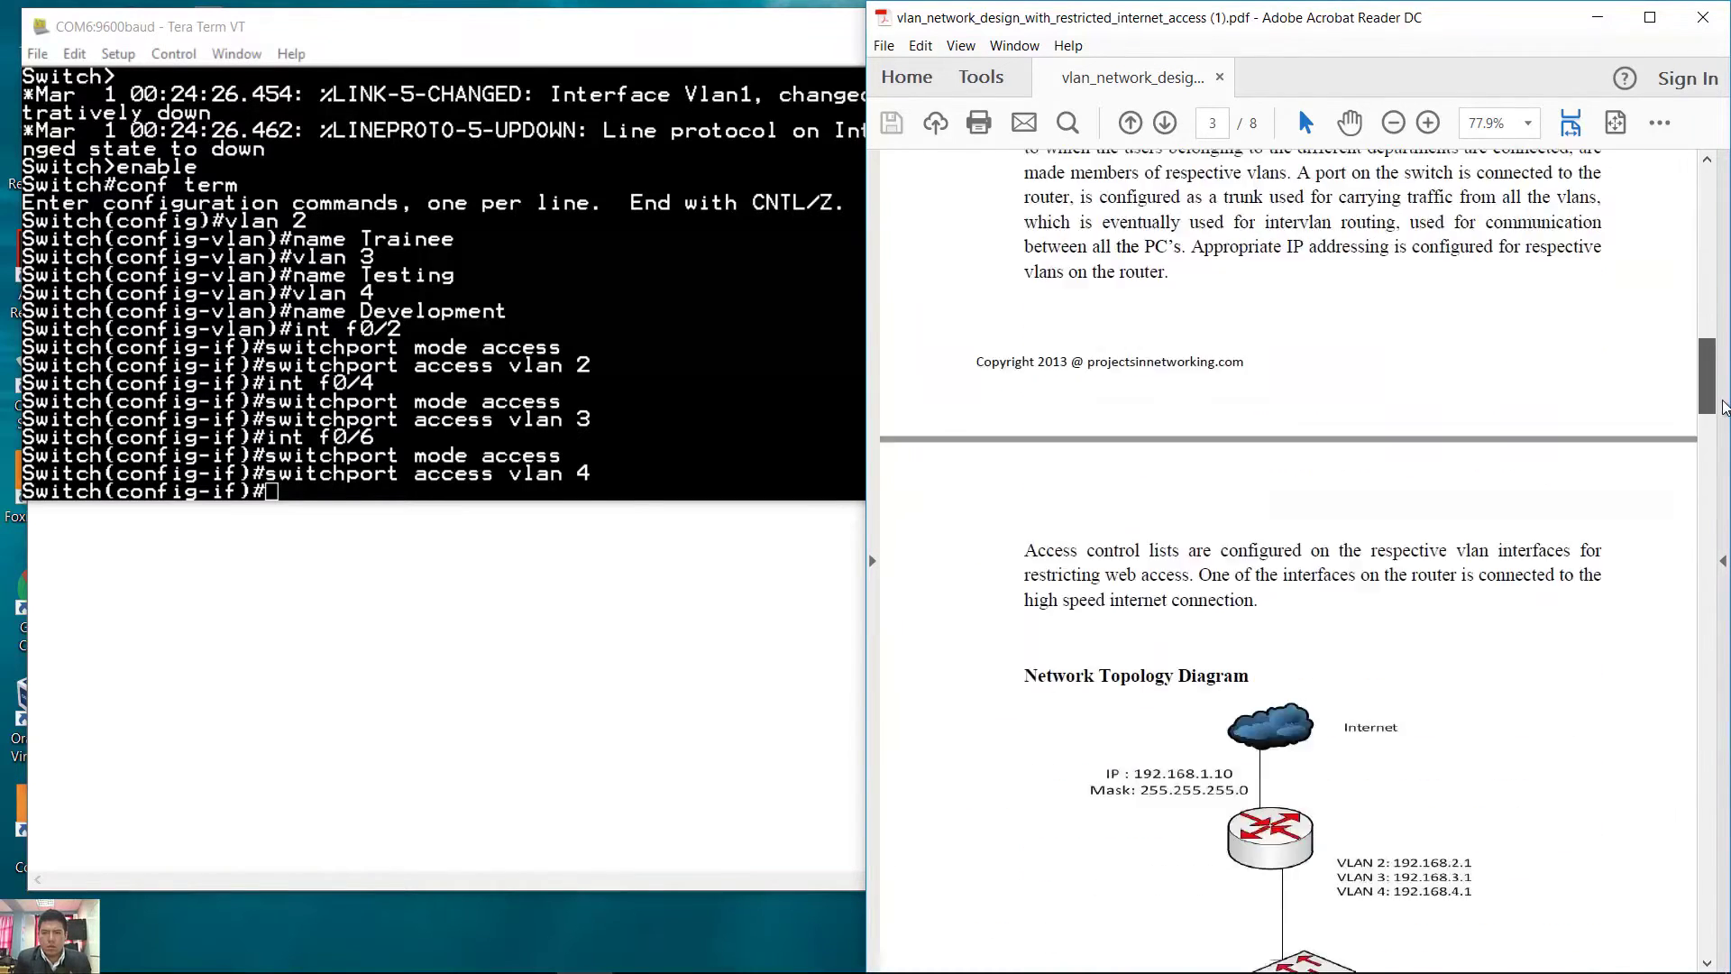
{"action": "left_click_drag", "start_coordinate": [1246, 649], "coordinate": [1320, 737]}
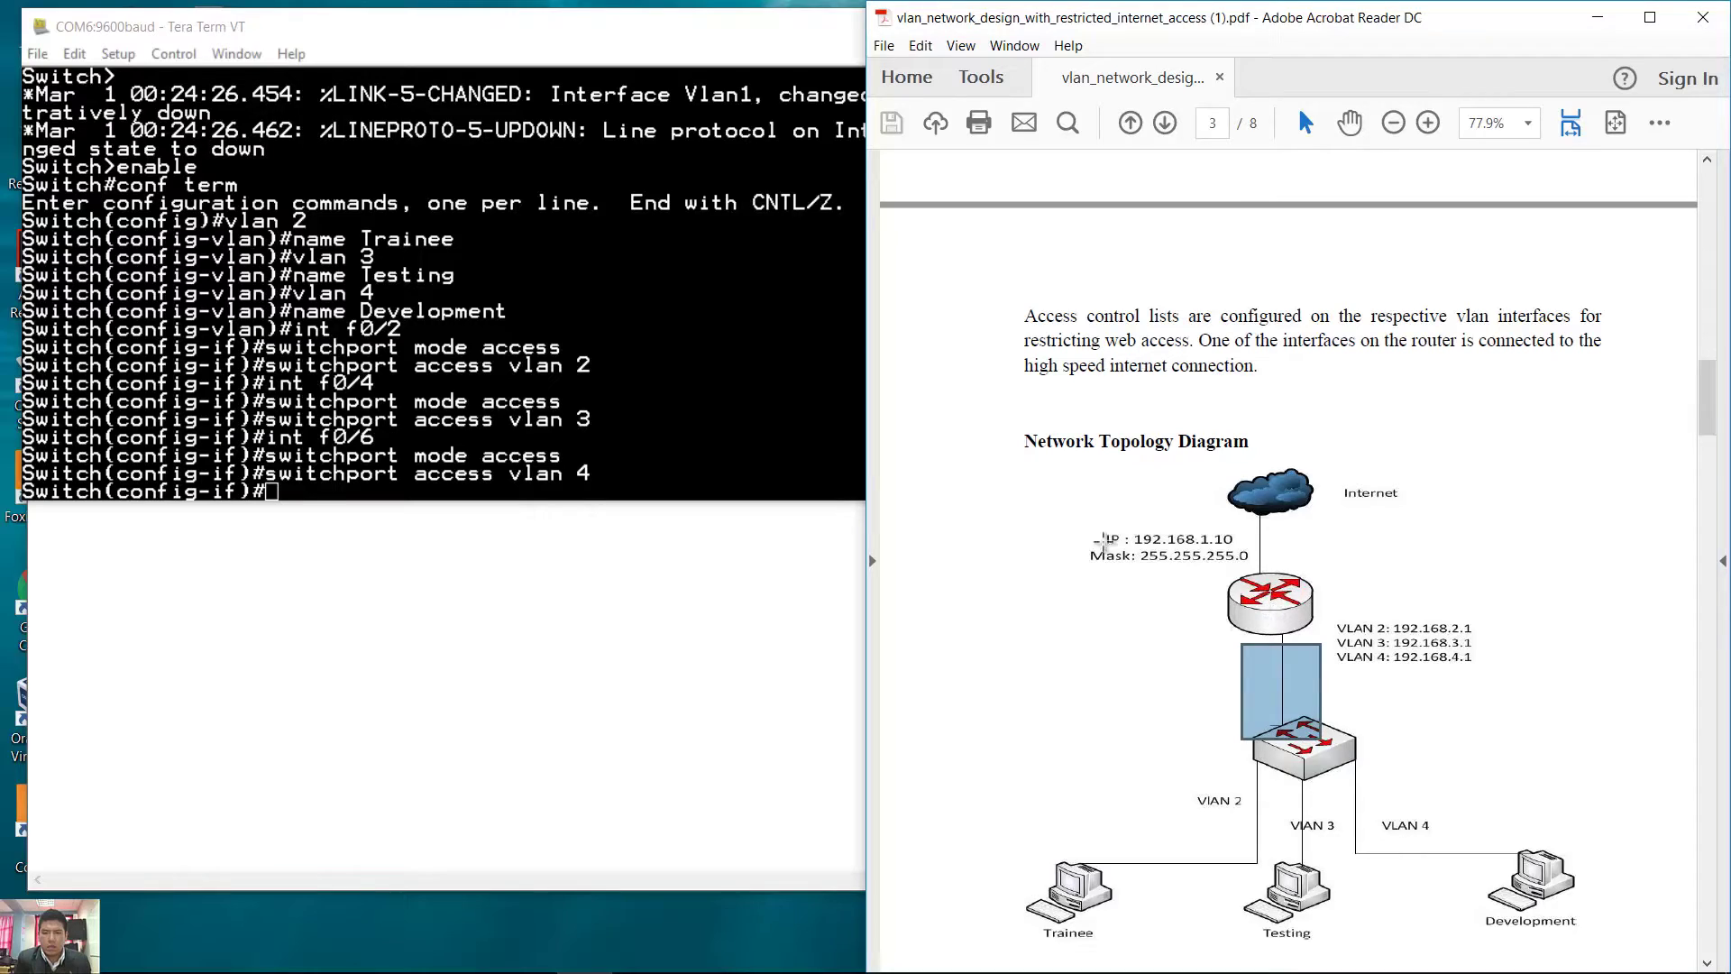
{"action": "left_click_drag", "start_coordinate": [1707, 401], "coordinate": [1705, 707]}
Set int f0/10 to switchport mode trunk with switchport trunk allowed vlan all
{"action": "left_click", "coordinate": [758, 417]}
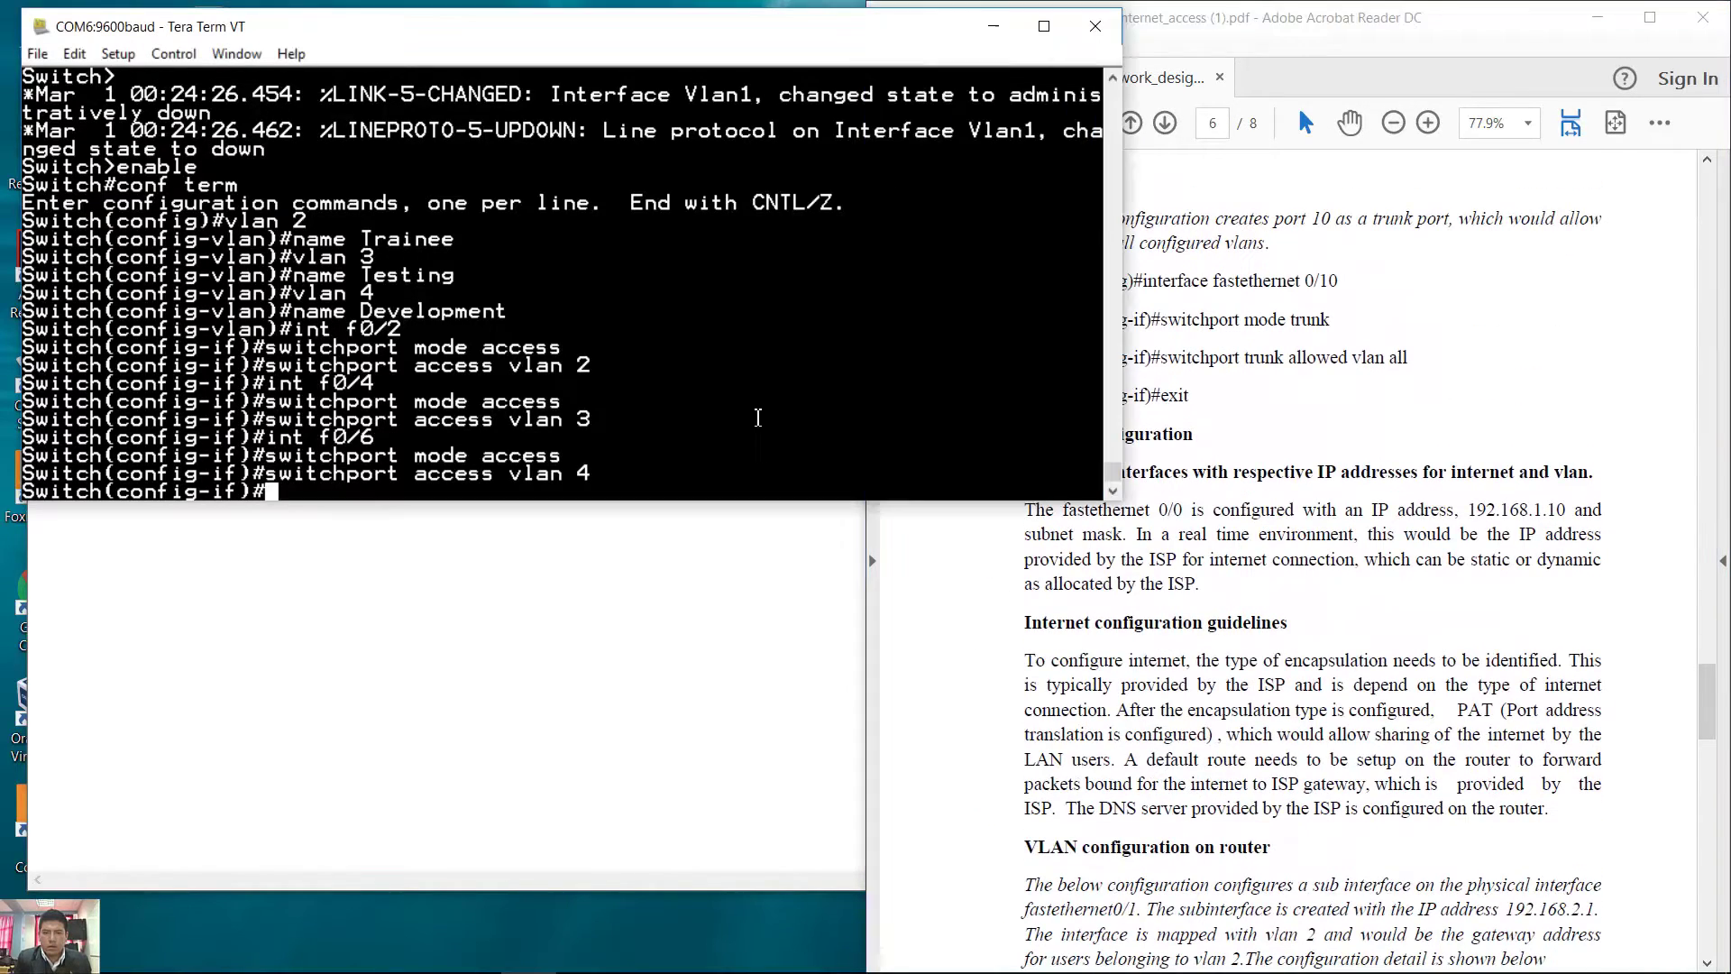
{"action": "type", "text": "int f0/10"}
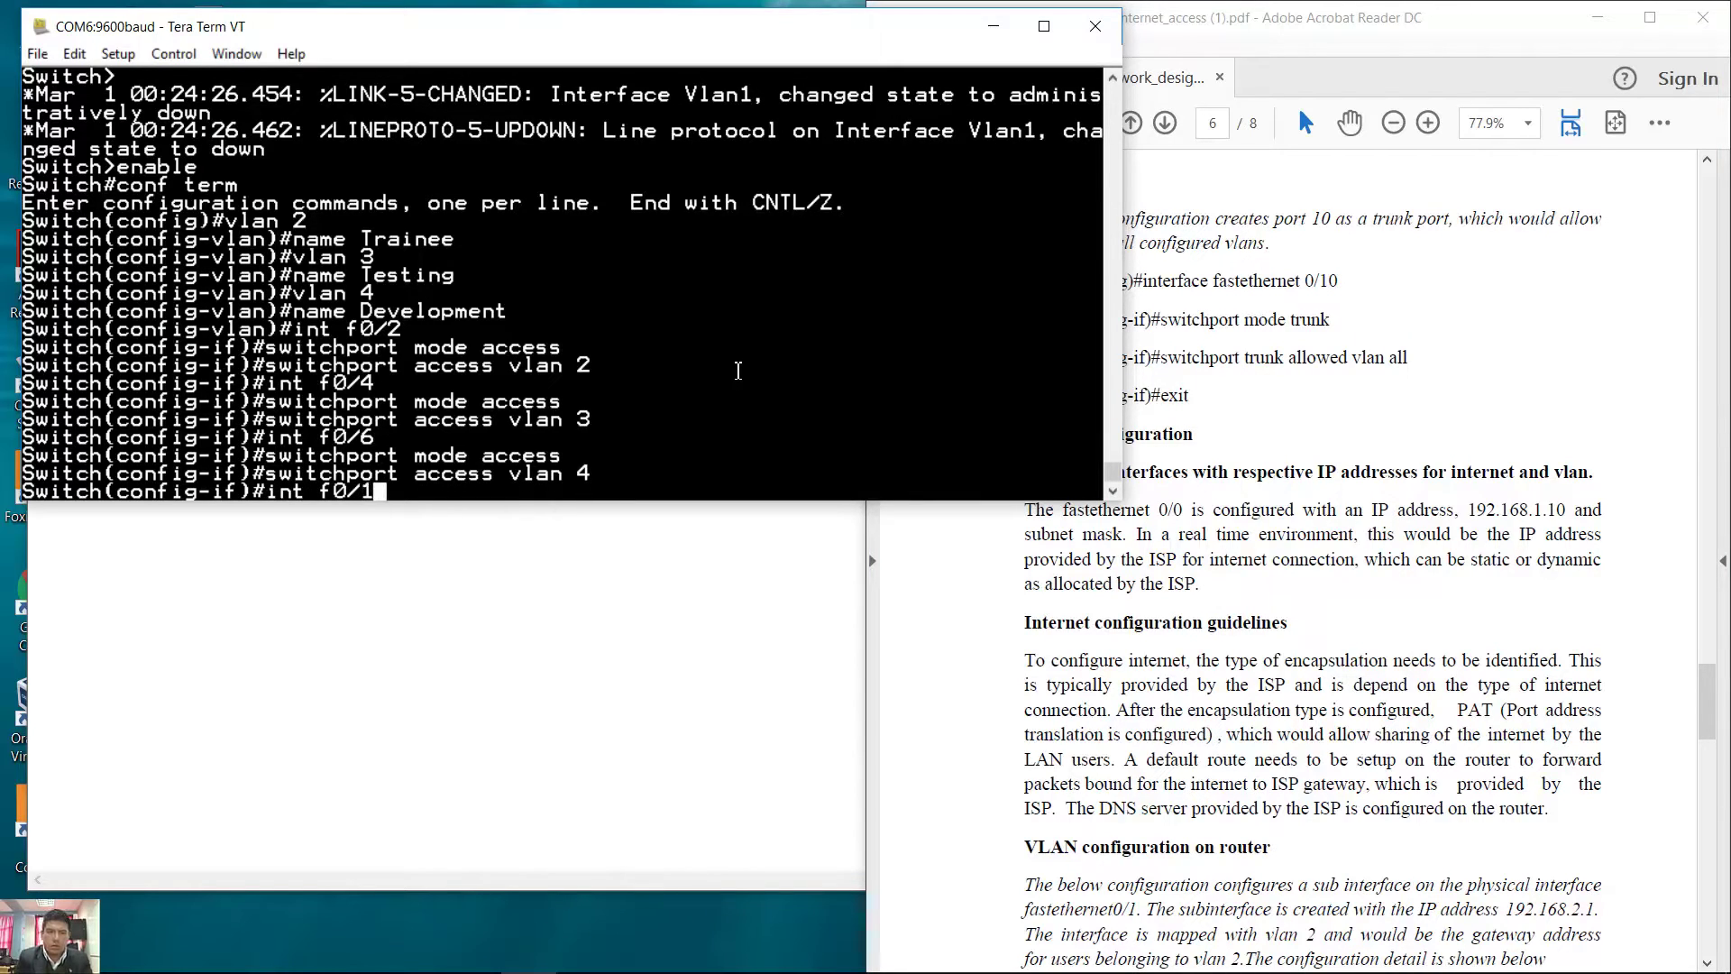
{"action": "key", "text": "Return"}
{"action": "key", "text": "Up"}
{"action": "key", "text": "Up"}
{"action": "key", "text": "Up"}
{"action": "key", "text": "BackSpace"}
{"action": "key", "text": "BackSpace"}
{"action": "key", "text": "BackSpace"}
{"action": "key", "text": "BackSpace"}
{"action": "key", "text": "BackSpace"}
{"action": "key", "text": "BackSpace"}
{"action": "type", "text": "trunk"}
{"action": "key", "text": "Return"}
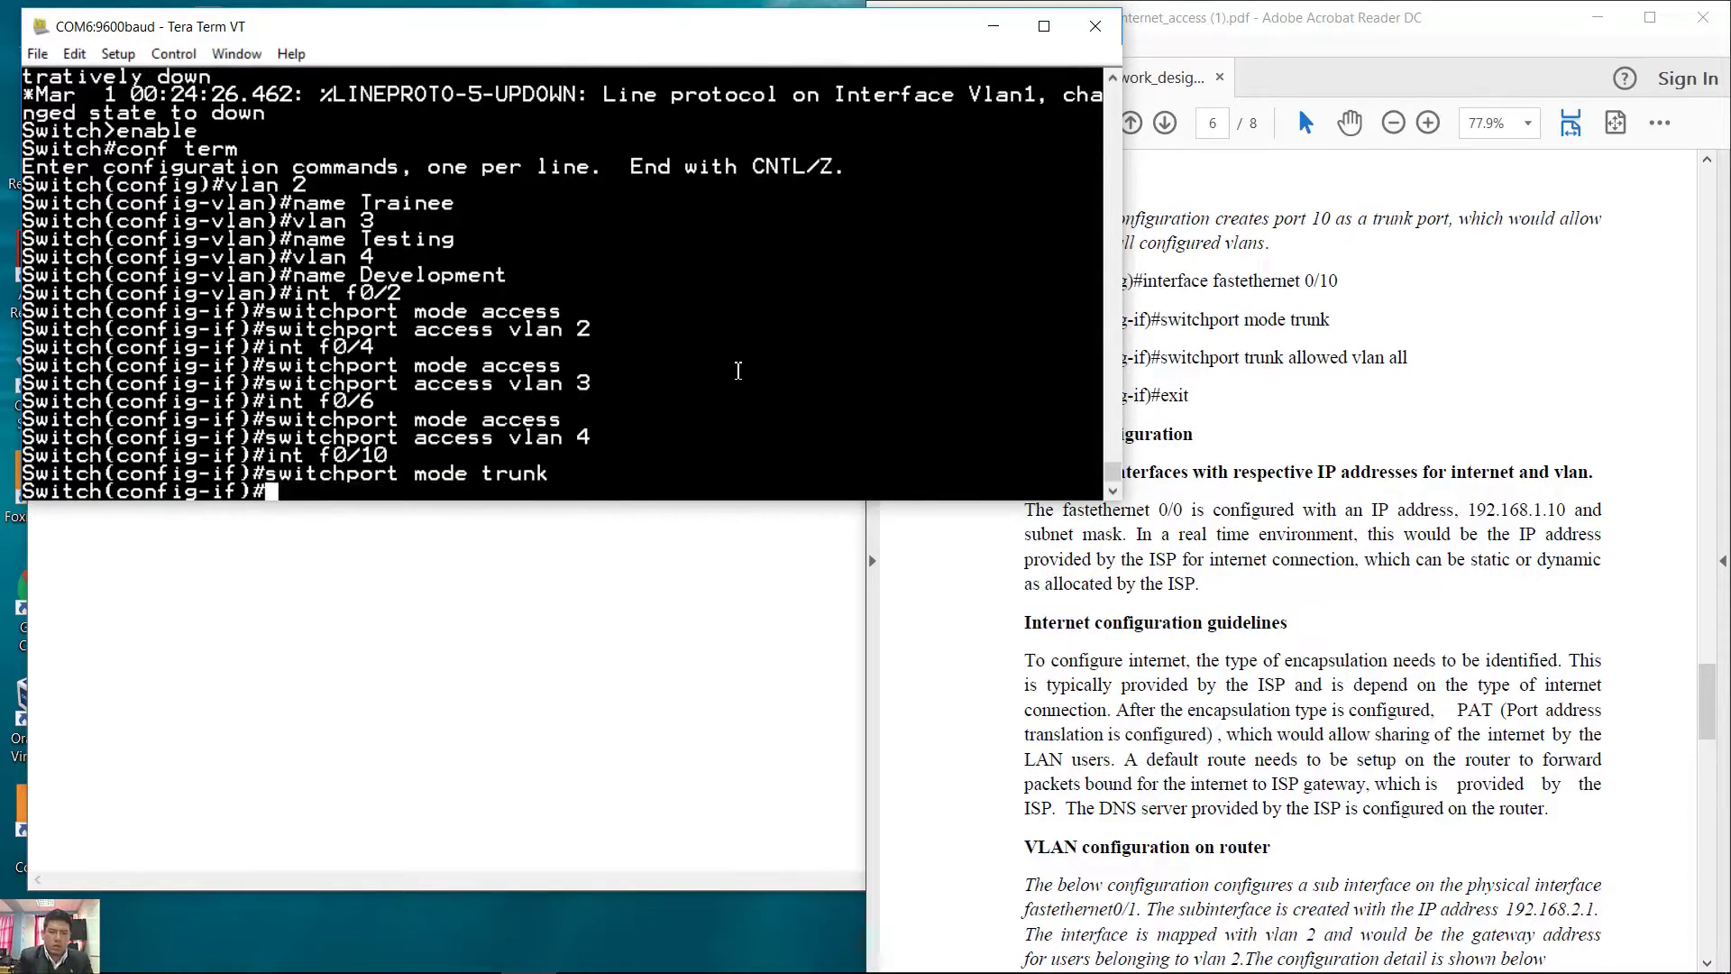
{"action": "key", "text": "Up"}
{"action": "key", "text": "Left"}
{"action": "key", "text": "Left"}
{"action": "key", "text": "Left"}
{"action": "key", "text": "Left"}
{"action": "key", "text": "Left"}
{"action": "key", "text": "BackSpace"}
{"action": "key", "text": "BackSpace"}
{"action": "key", "text": "BackSpace"}
{"action": "key", "text": "BackSpace"}
{"action": "key", "text": "BackSpace"}
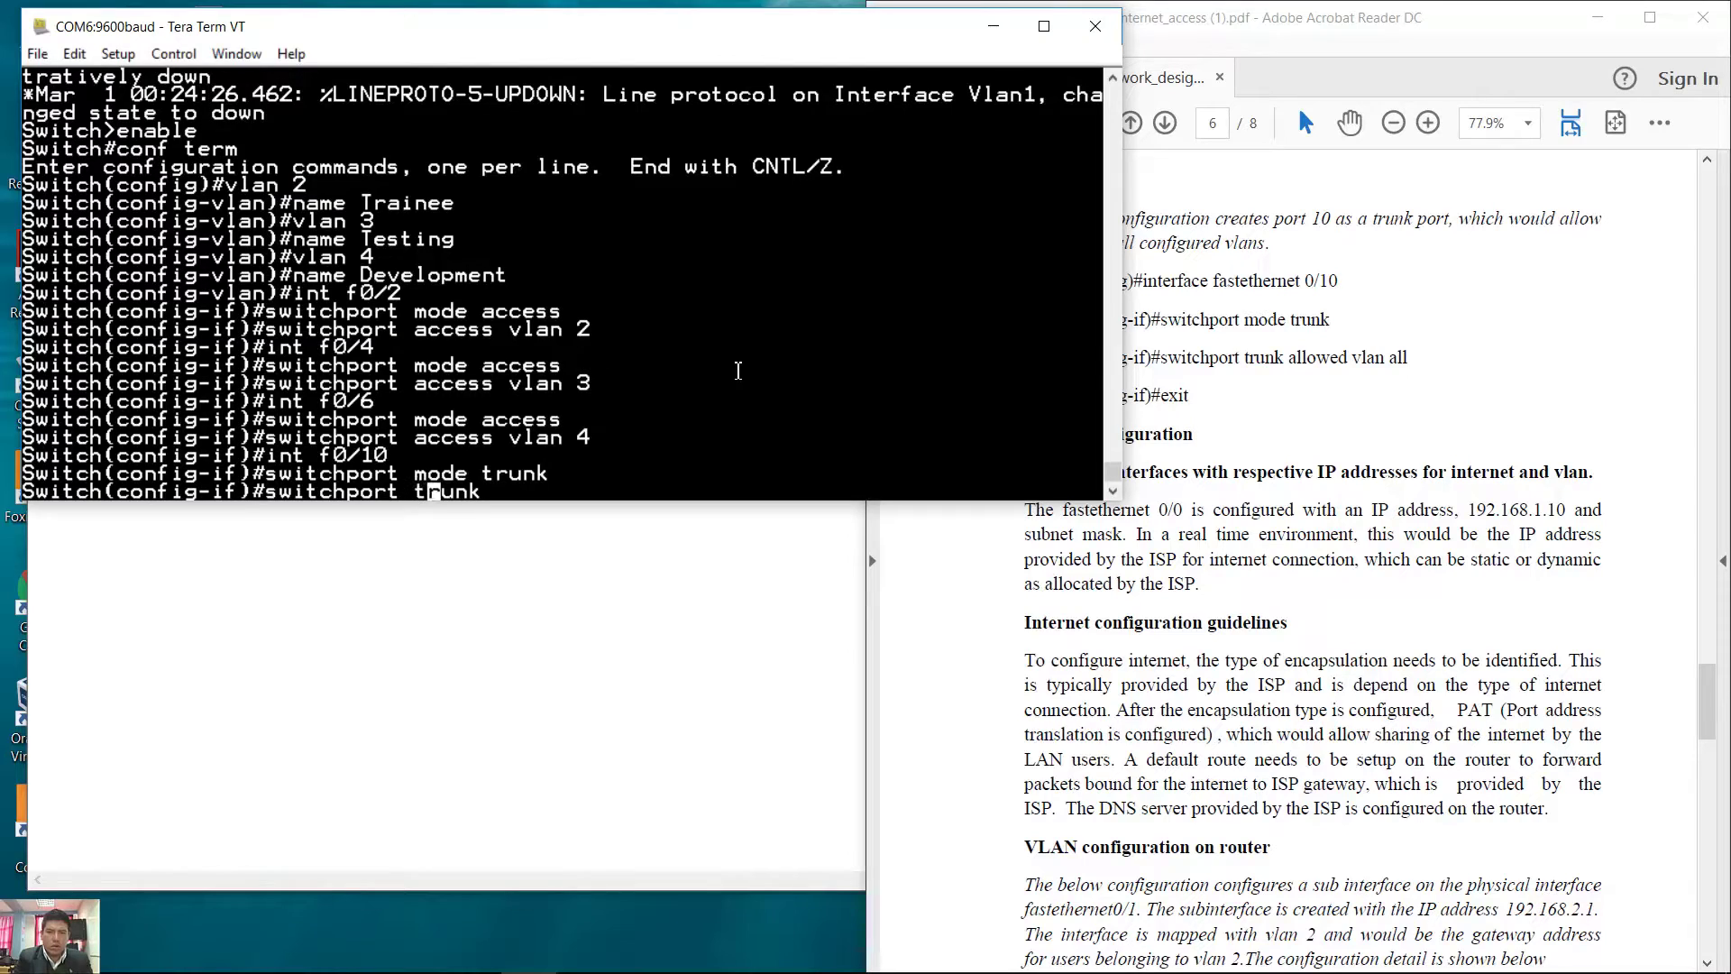
{"action": "type", "text": "allowed vlan all"}
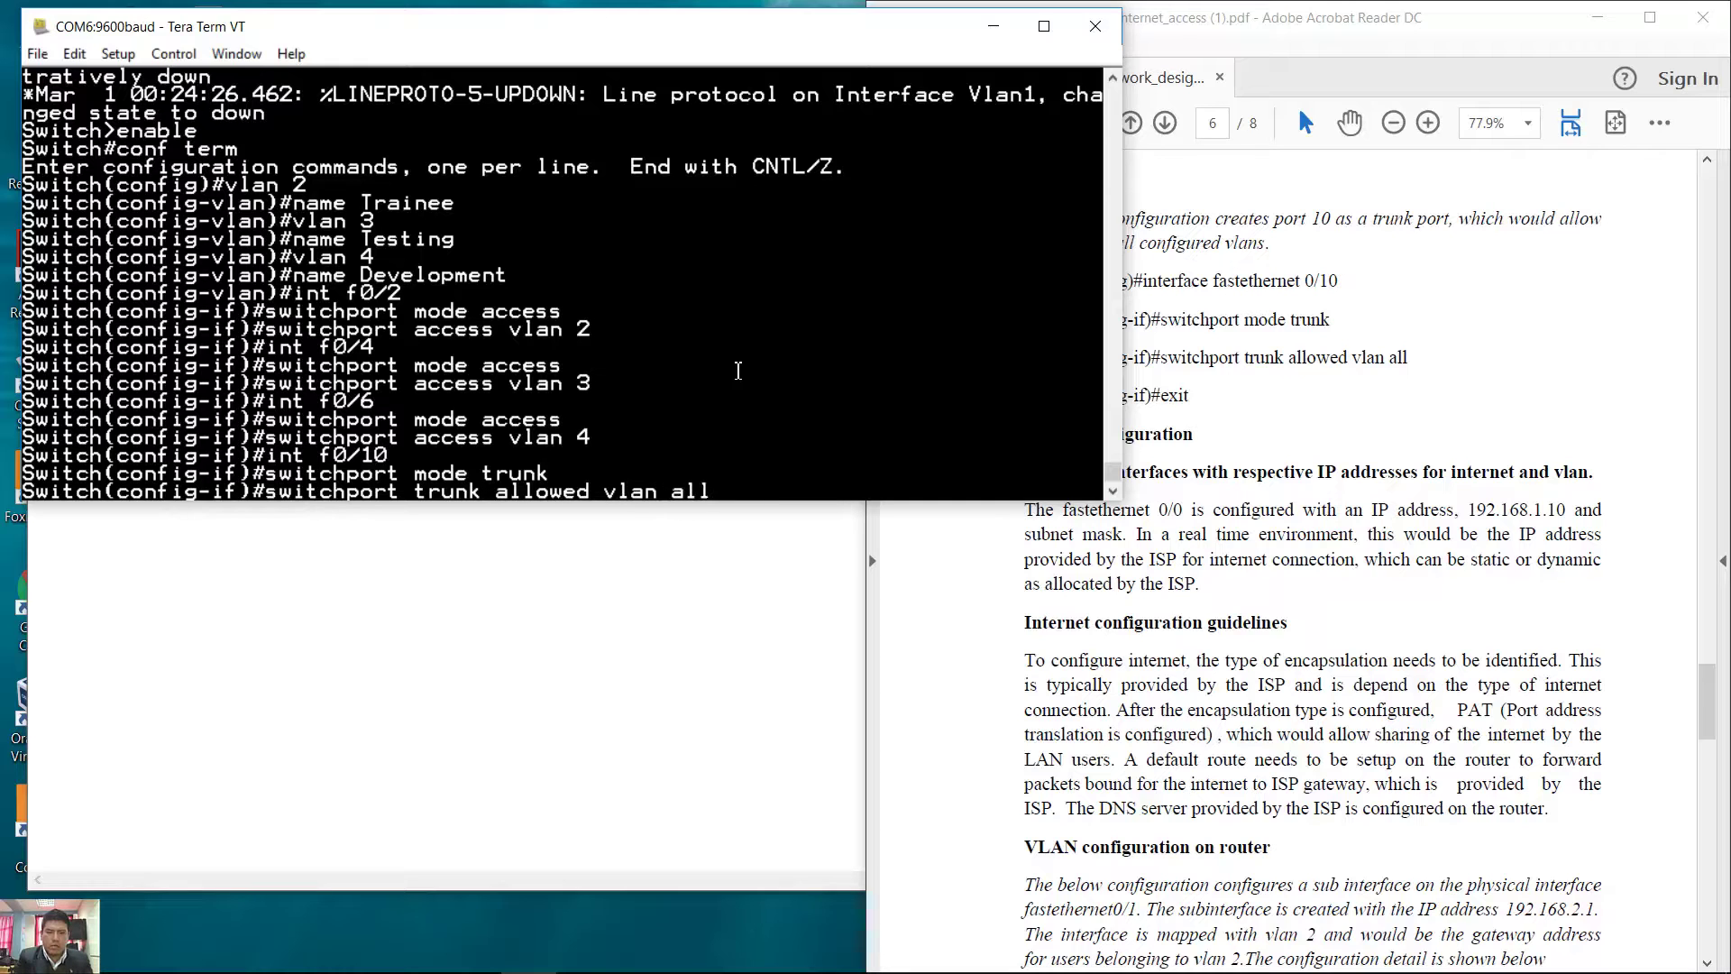
{"action": "key", "text": "Return"}
Read page 6's router configuration notes on fastethernet 0/0 and ISP-assigned addressing
{"action": "left_click", "coordinate": [1531, 353]}
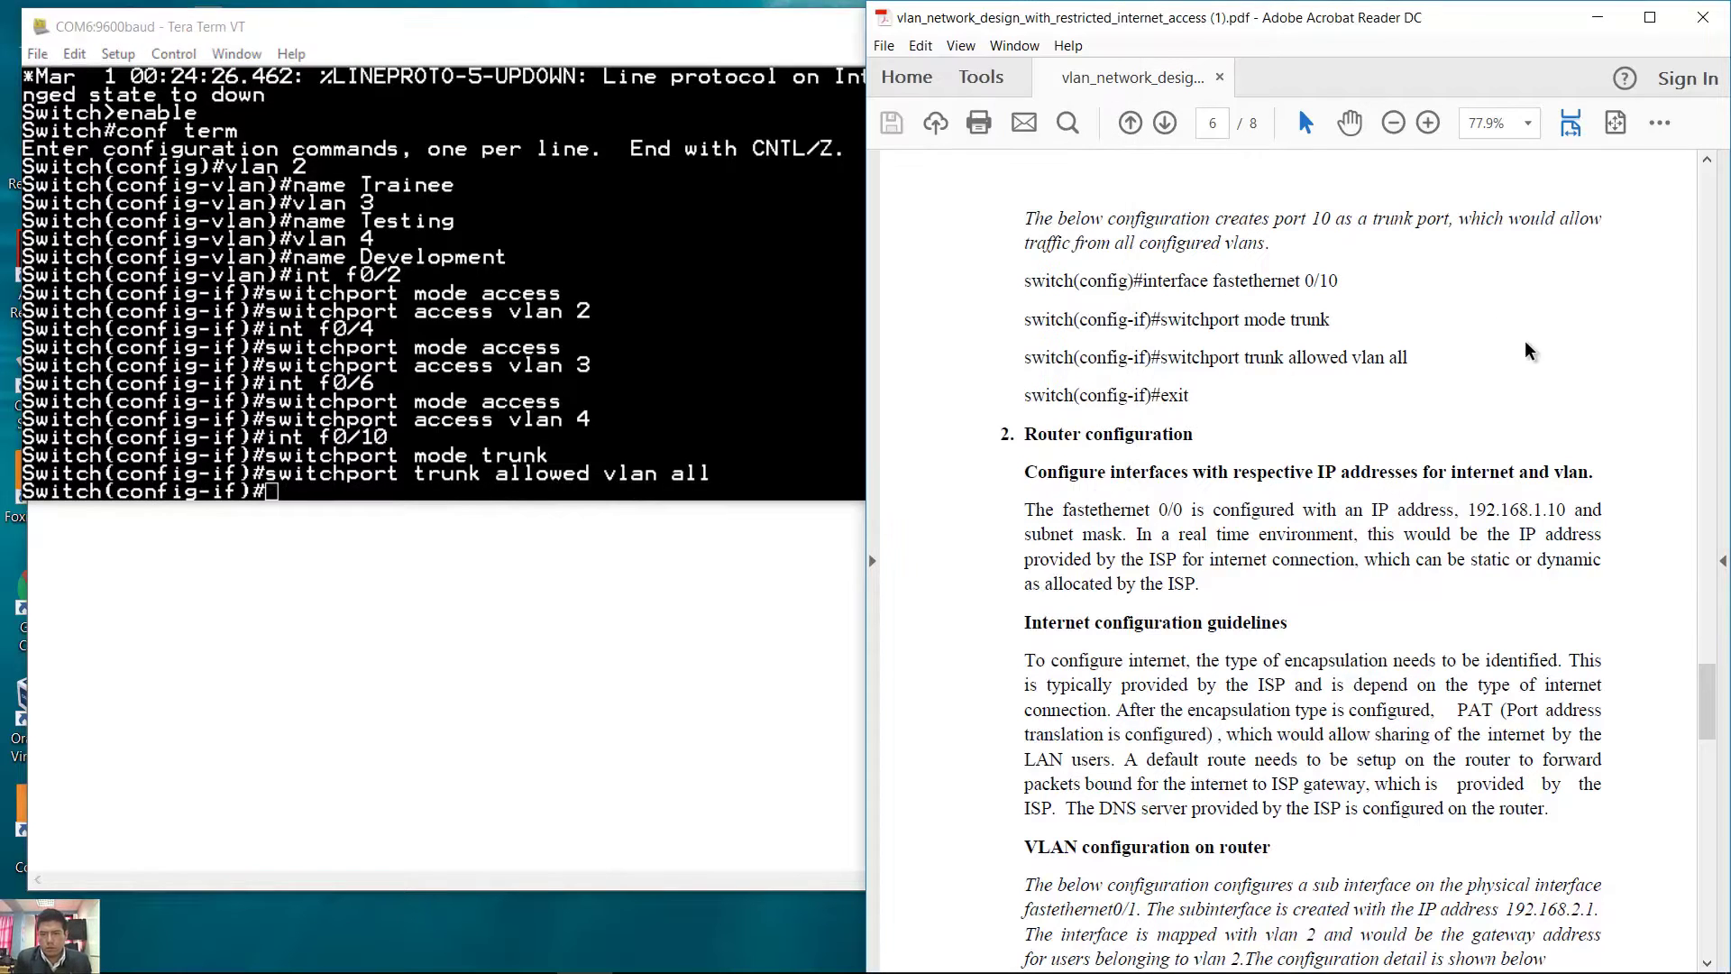
{"action": "mouse_move", "coordinate": [1707, 701]}
{"action": "left_mouse_down"}
{"action": "mouse_move", "coordinate": [1707, 729]}
{"action": "mouse_move", "coordinate": [1681, 715]}
{"action": "left_mouse_up"}
{"action": "left_click_drag", "start_coordinate": [1025, 239], "coordinate": [1205, 240]}
{"action": "left_click", "coordinate": [1204, 240]}
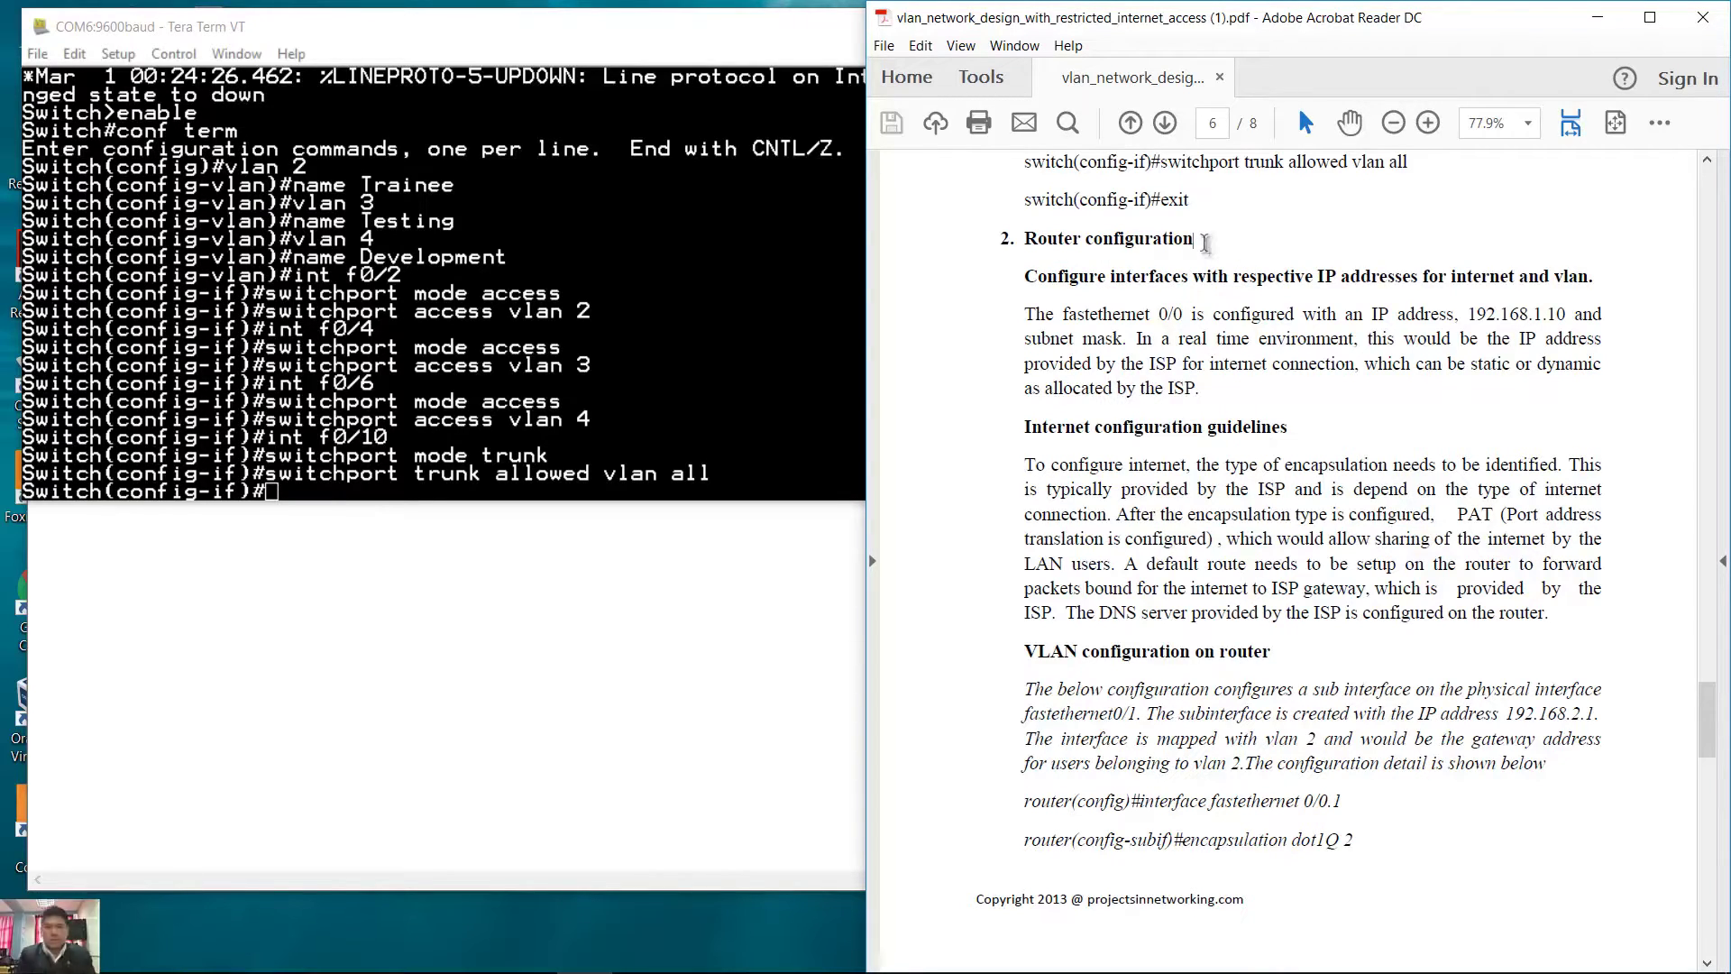
{"action": "left_click", "coordinate": [1219, 276]}
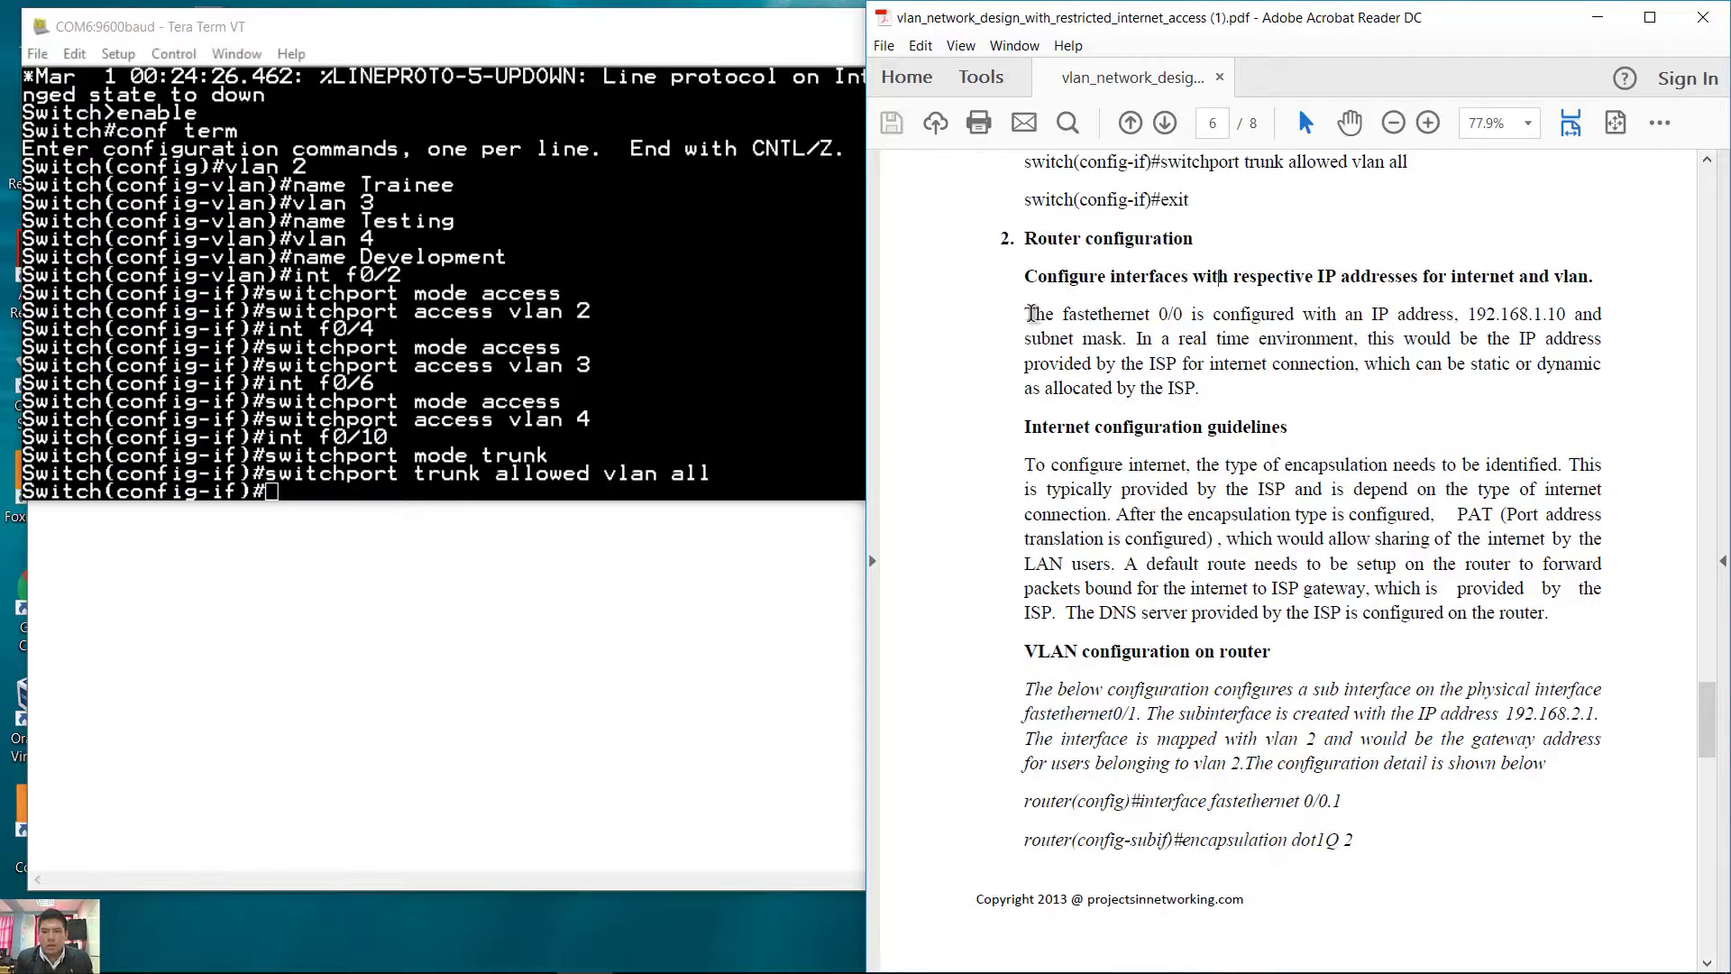
{"action": "left_click_drag", "start_coordinate": [1032, 314], "coordinate": [1185, 313]}
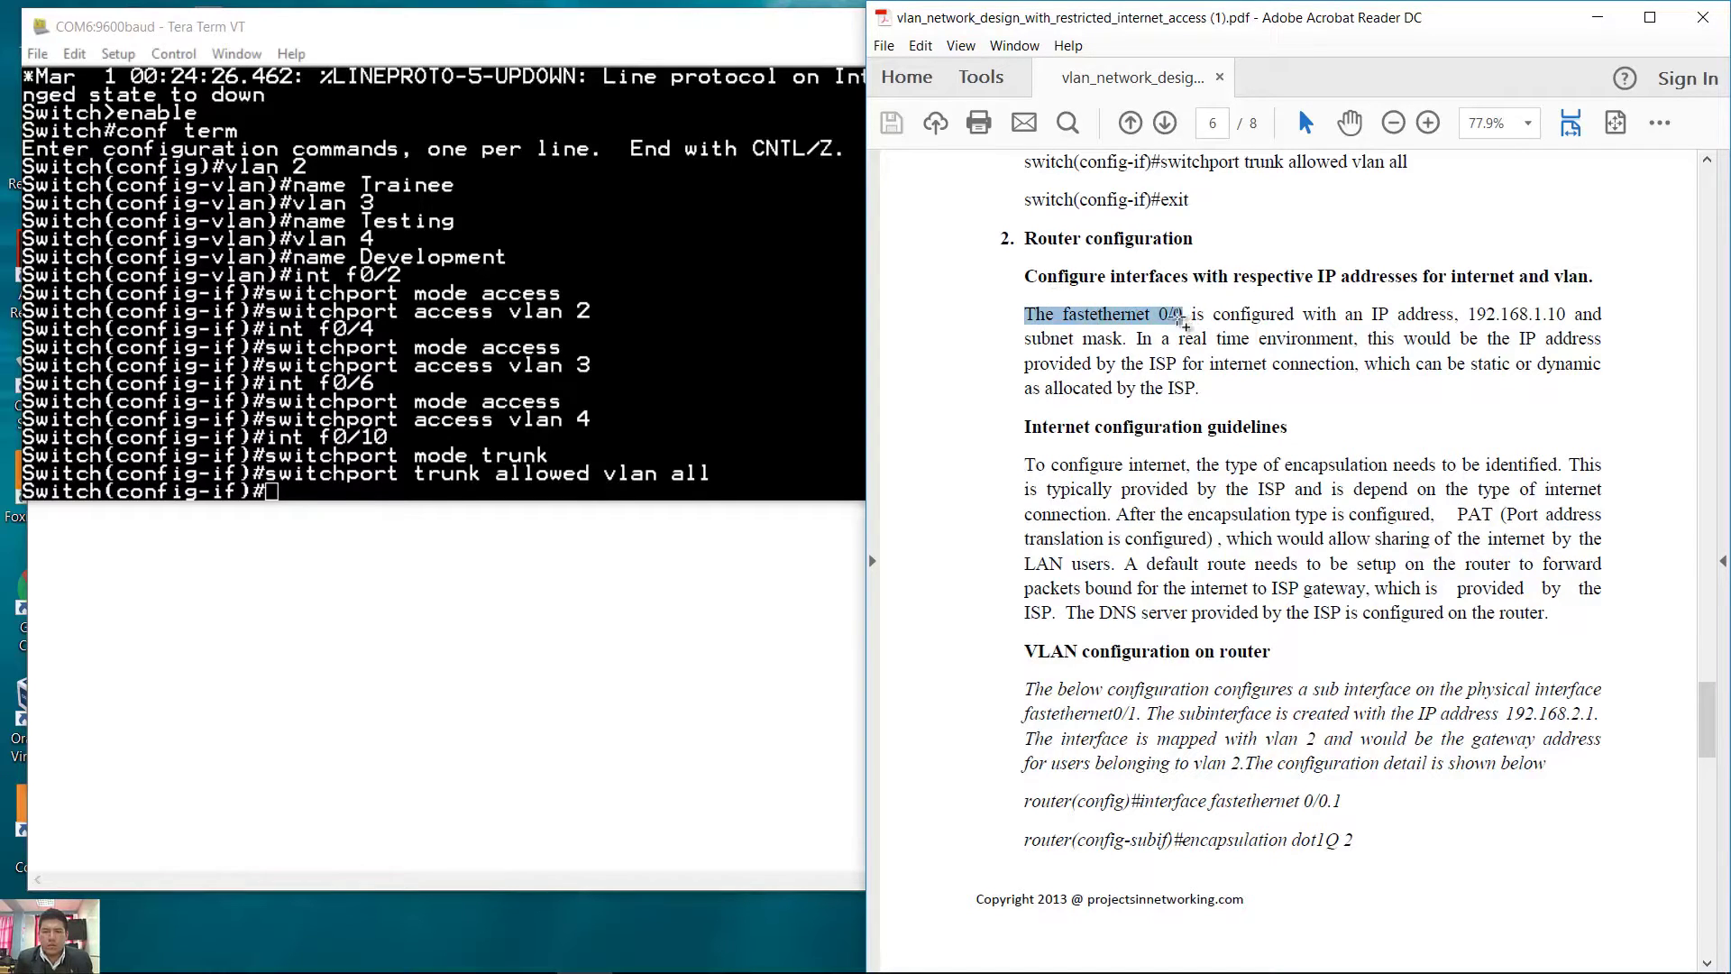
{"action": "left_click", "coordinate": [1114, 316]}
{"action": "left_click_drag", "start_coordinate": [1065, 315], "coordinate": [1137, 346]}
{"action": "left_click", "coordinate": [1044, 315]}
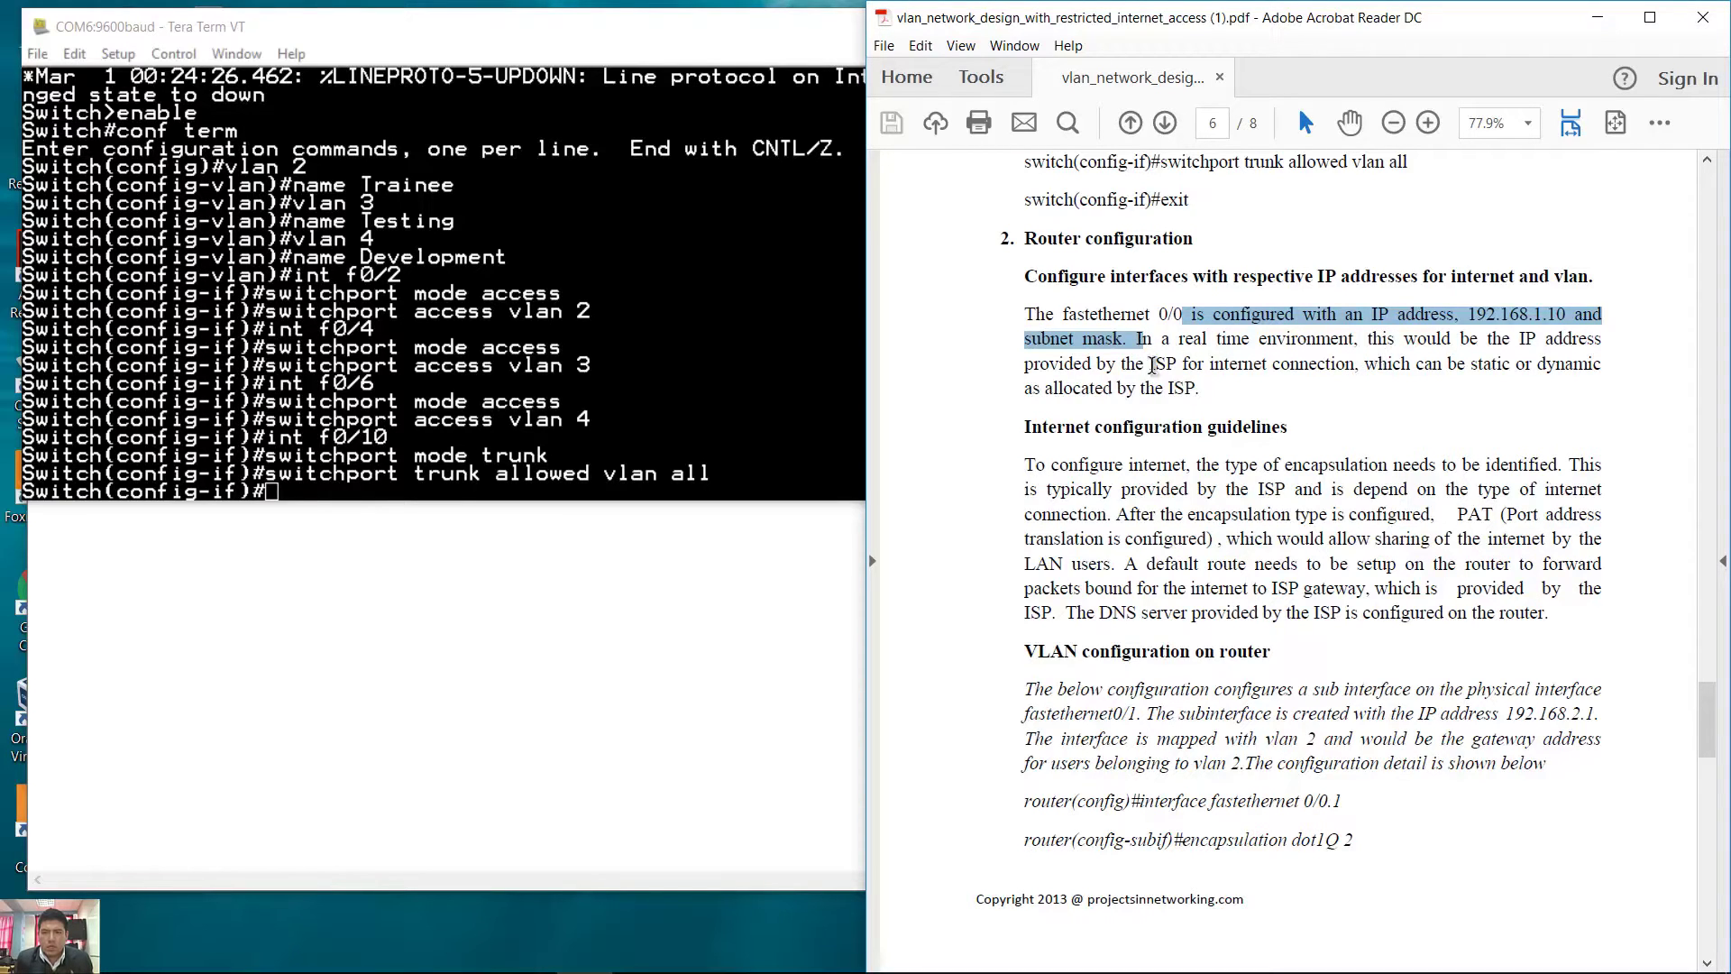
{"action": "left_click_drag", "start_coordinate": [1154, 365], "coordinate": [1200, 394]}
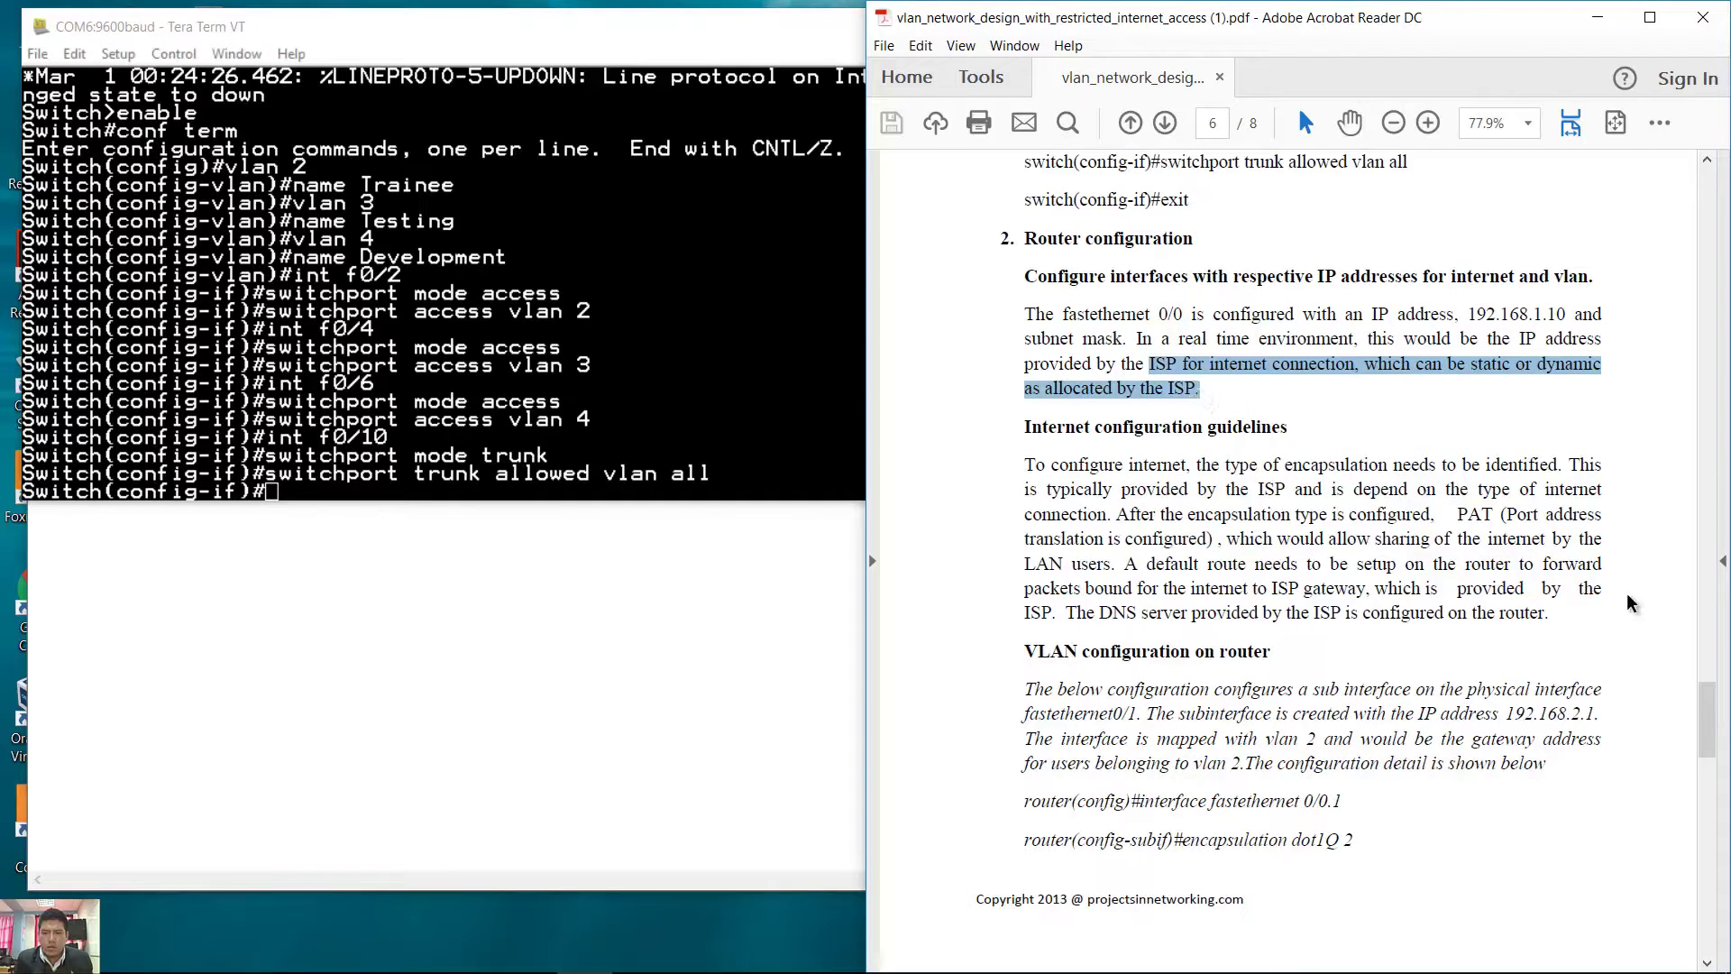
Continue to the PAT internet-sharing note and the VLAN configuration on router heading
{"action": "scroll", "coordinate": [1699, 679], "scroll_direction": "down", "scroll_amount": 3}
{"action": "left_click_drag", "start_coordinate": [1062, 282], "coordinate": [1210, 352]}
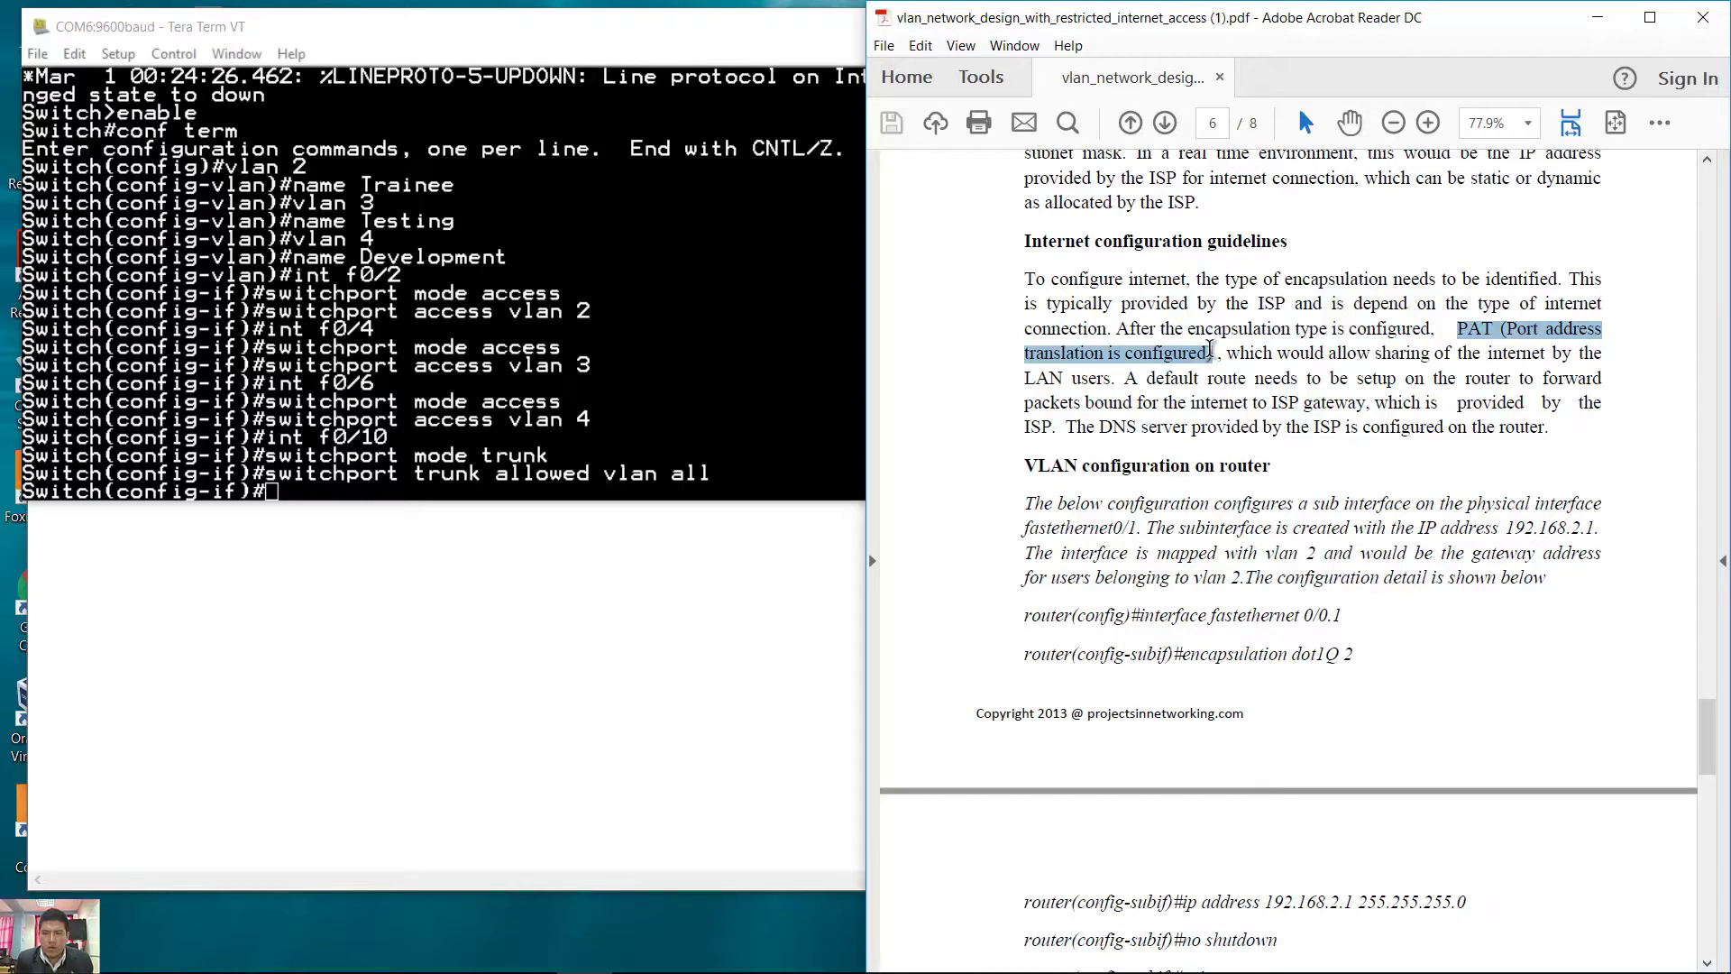
{"action": "left_click_drag", "start_coordinate": [1227, 353], "coordinate": [1302, 406]}
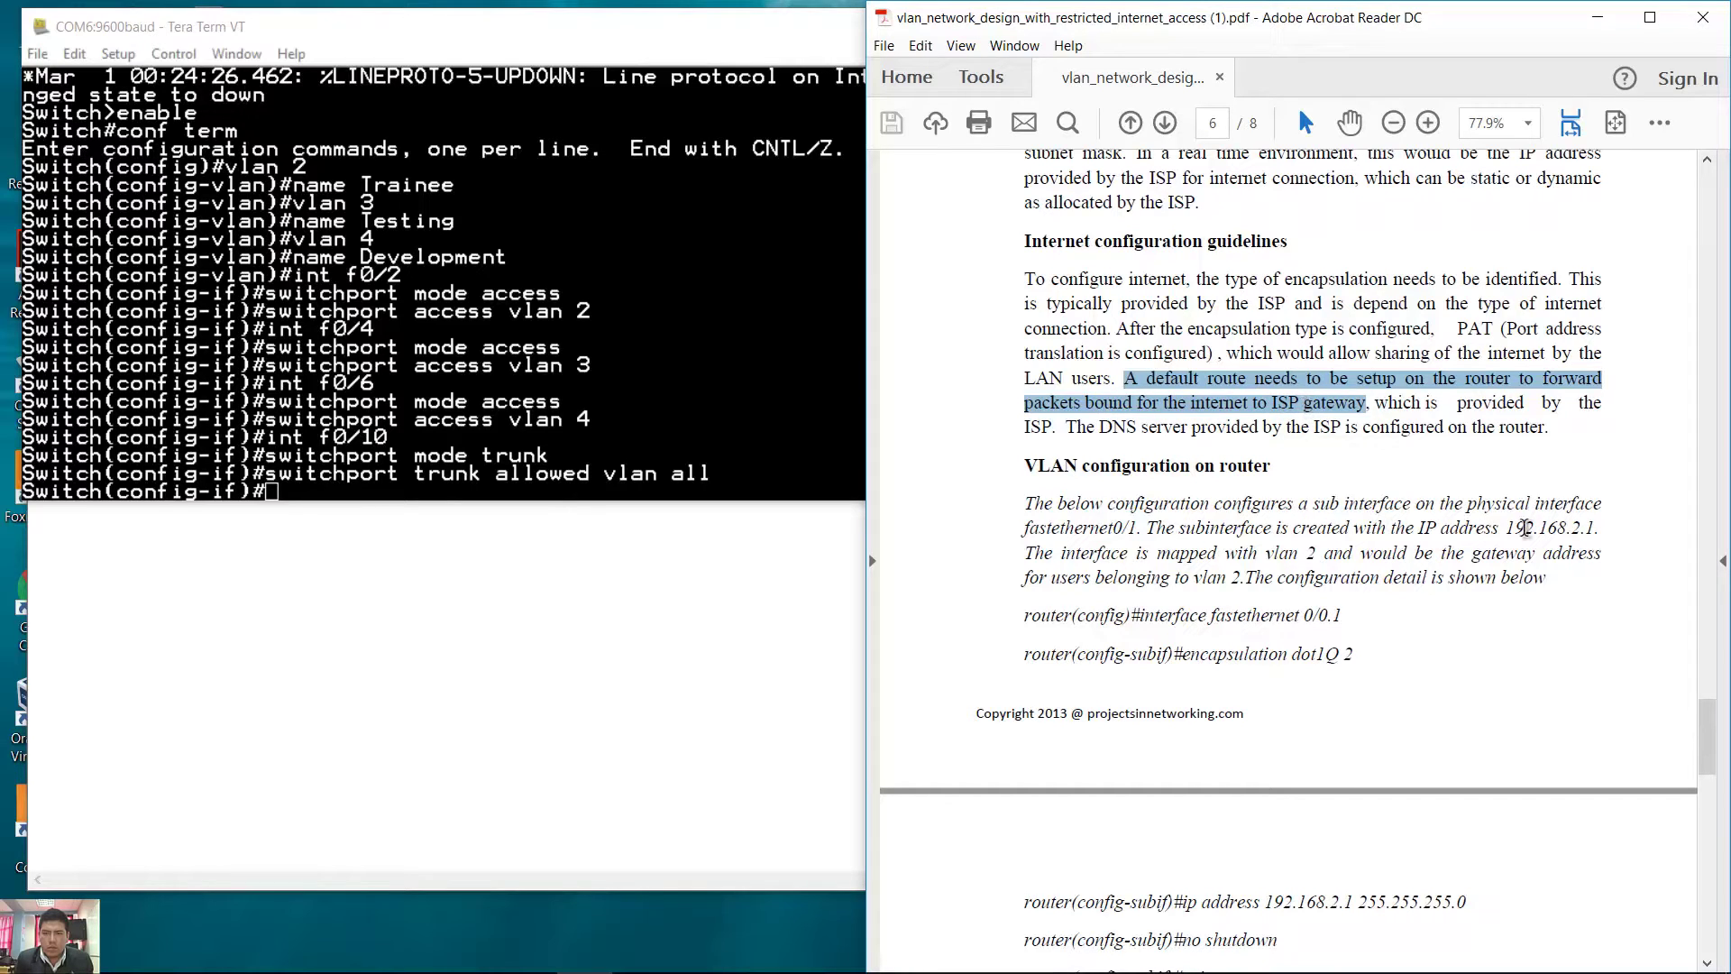
{"action": "left_click_drag", "start_coordinate": [1704, 749], "coordinate": [1704, 767]}
{"action": "left_click_drag", "start_coordinate": [1026, 264], "coordinate": [1267, 271]}
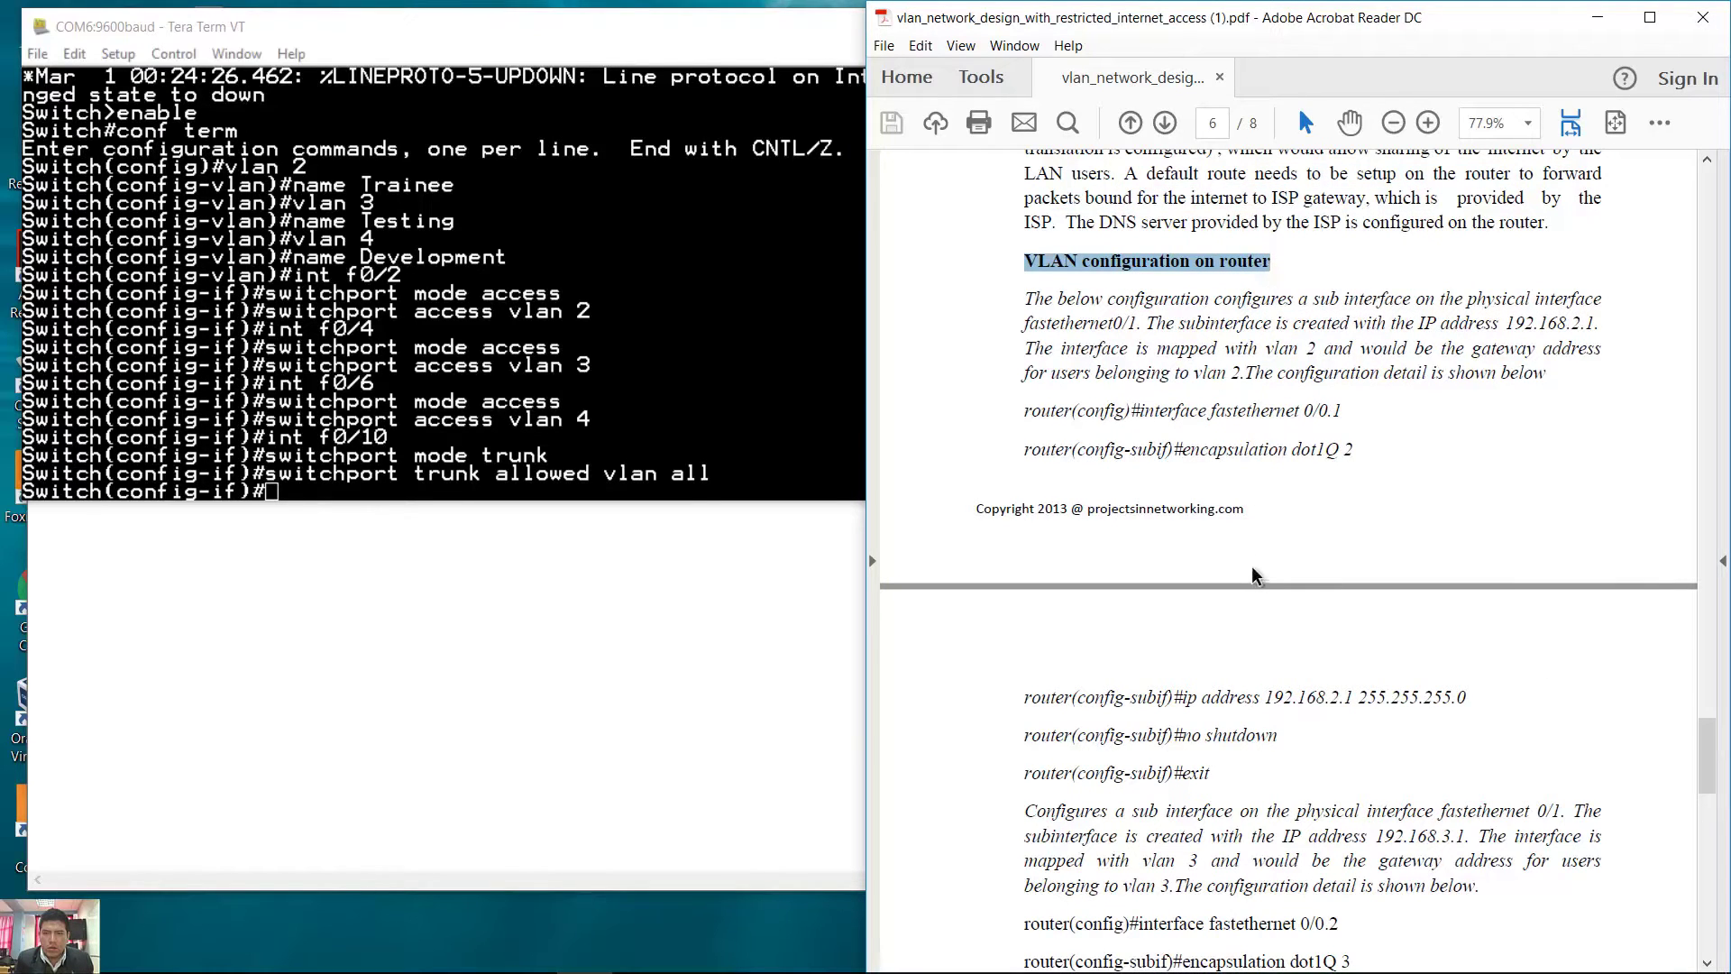
Highlight the VLAN 2 subinterface paragraph and its interface fastethernet 0/0.1 command in the guide
{"action": "triple_click", "coordinate": [1076, 349]}
{"action": "left_click", "coordinate": [1143, 410]}
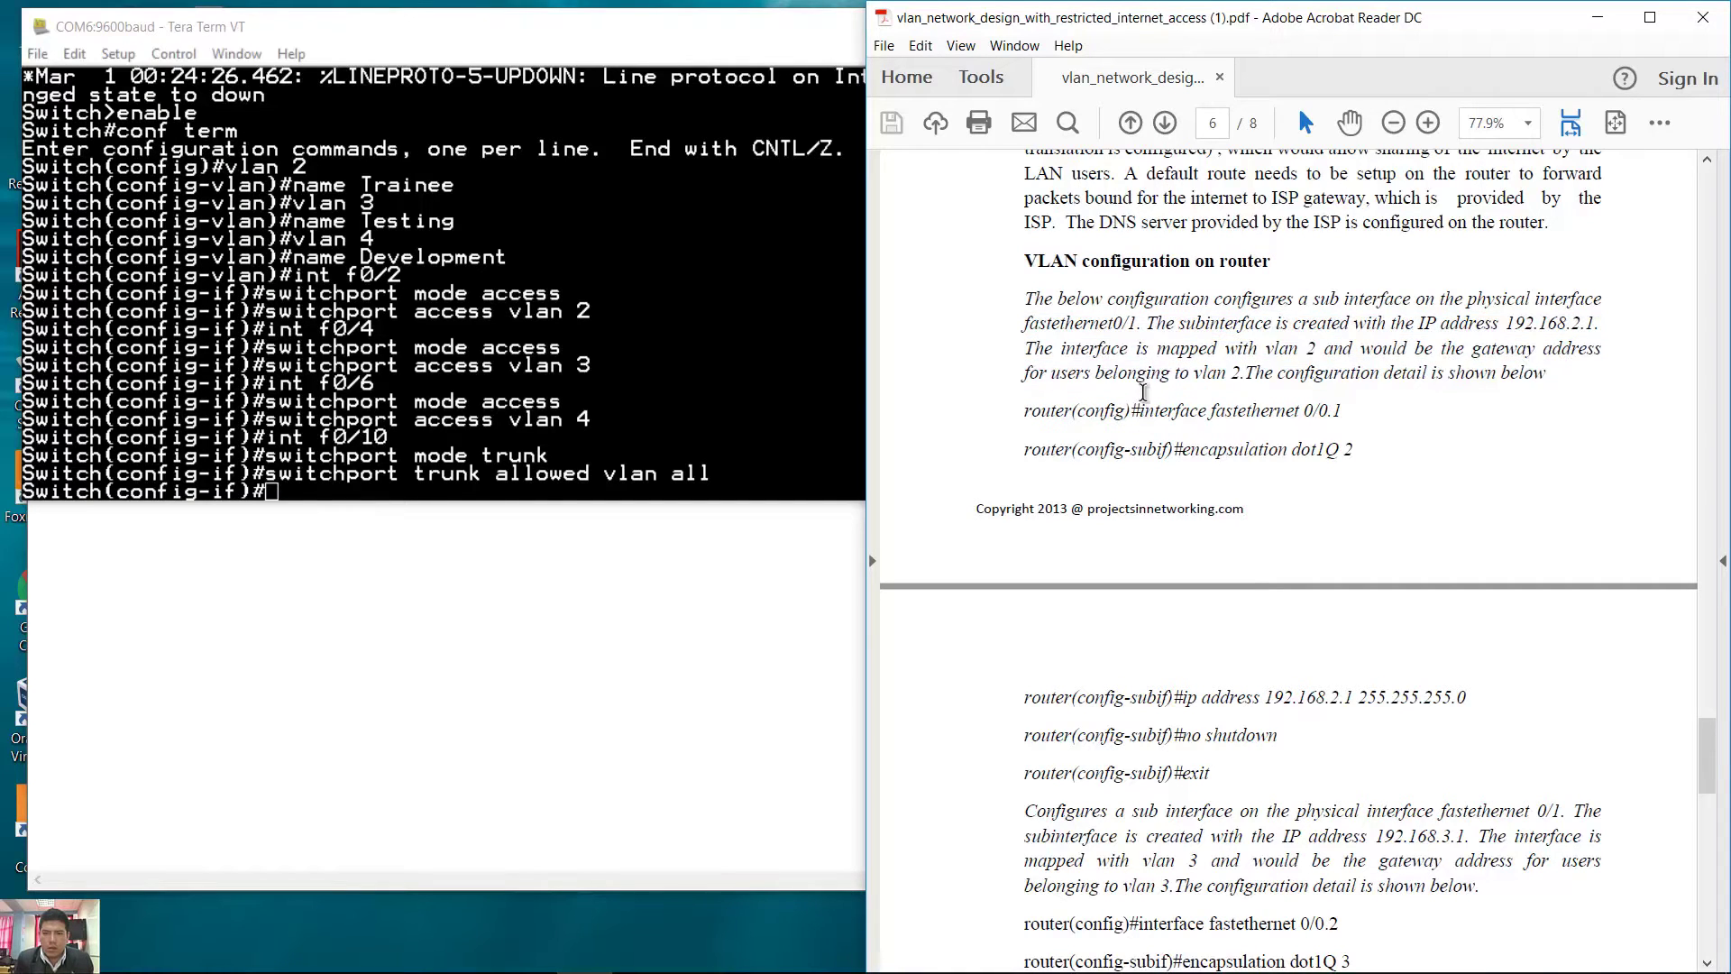
{"action": "left_click_drag", "start_coordinate": [1144, 410], "coordinate": [1344, 410]}
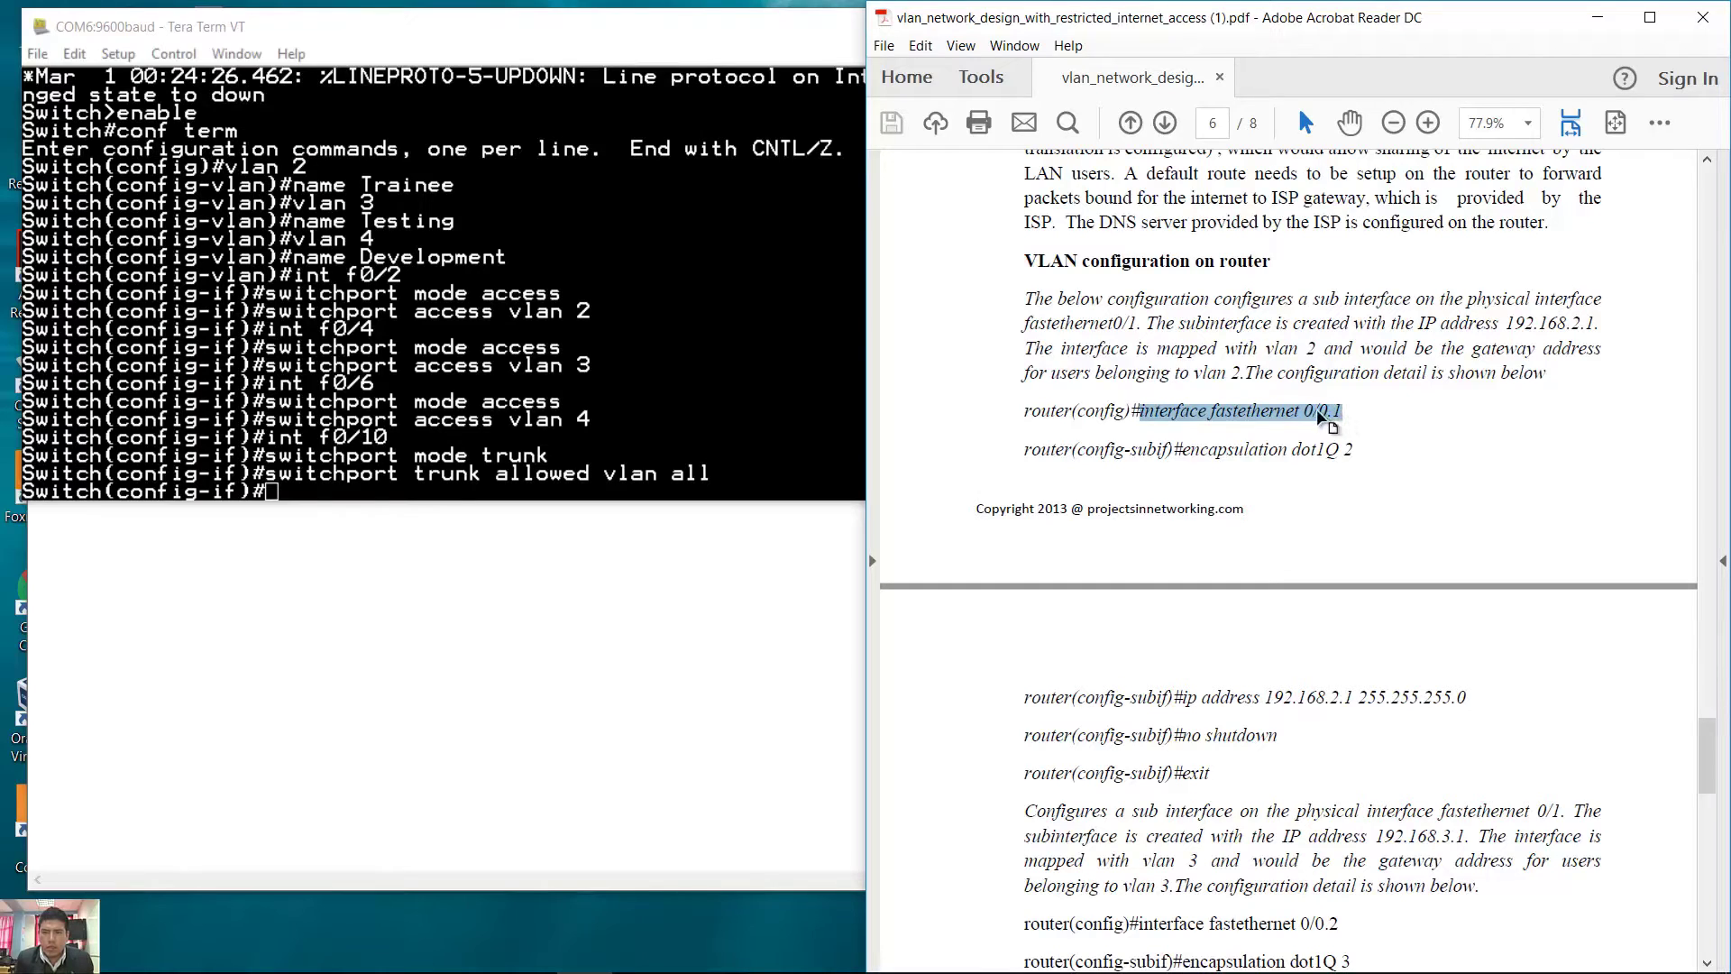
{"action": "left_click", "coordinate": [1335, 417]}
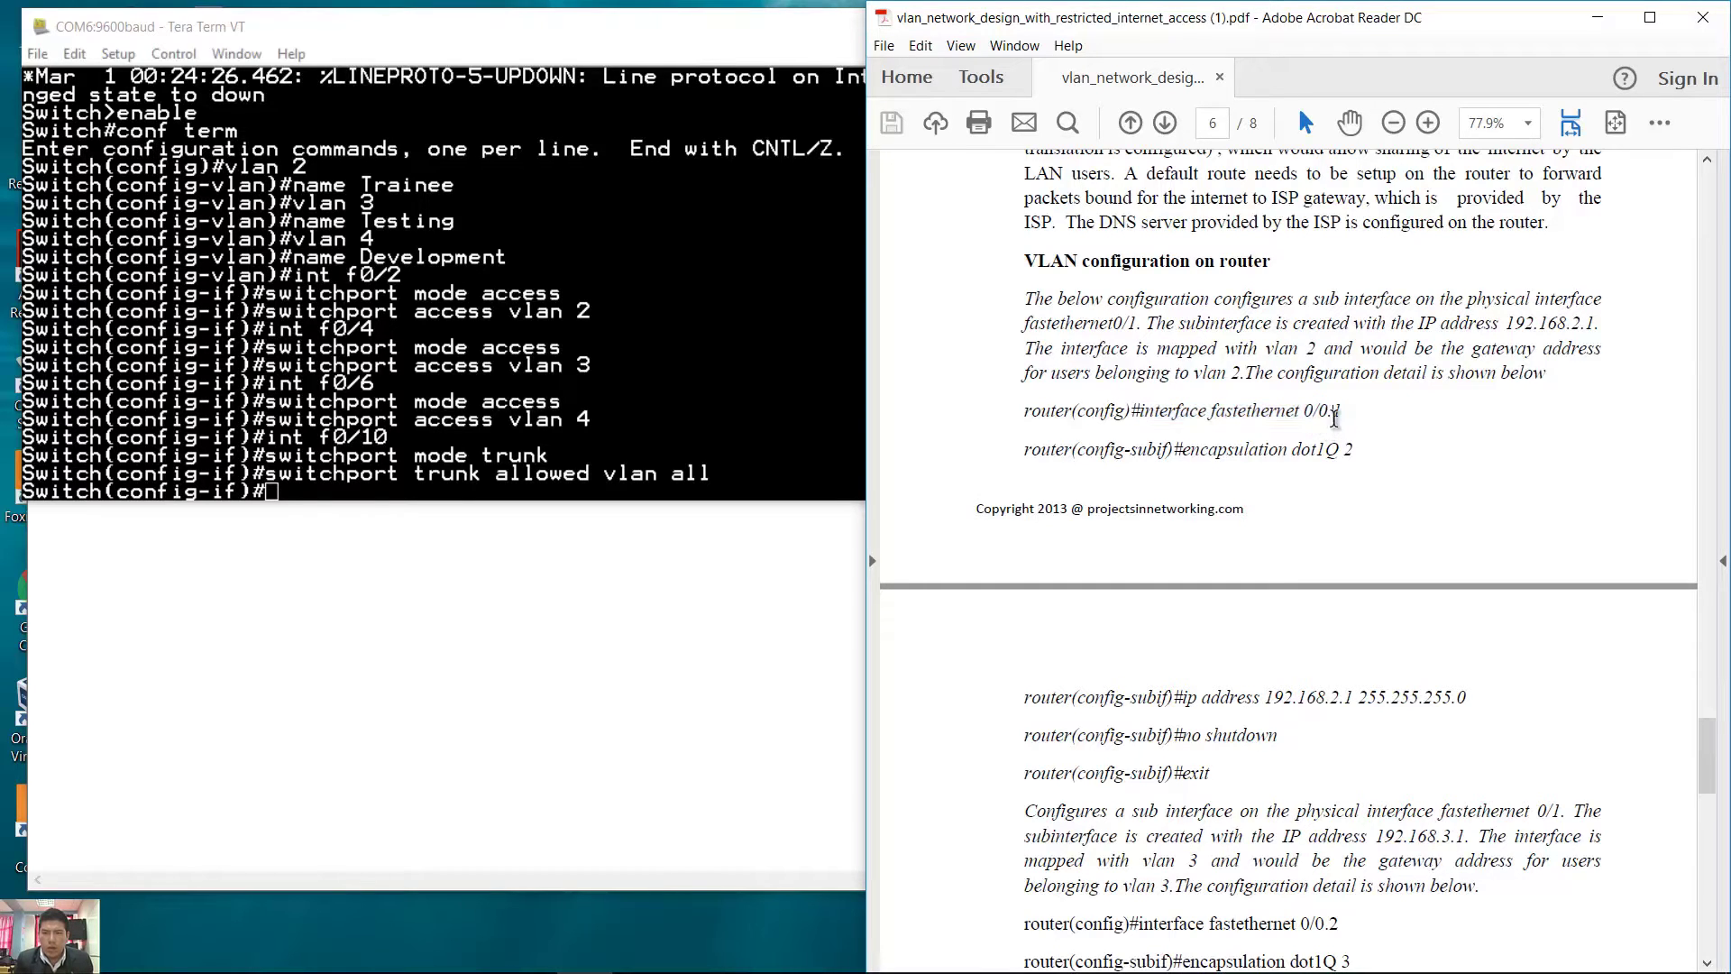
{"action": "left_click_drag", "start_coordinate": [1347, 411], "coordinate": [1139, 412]}
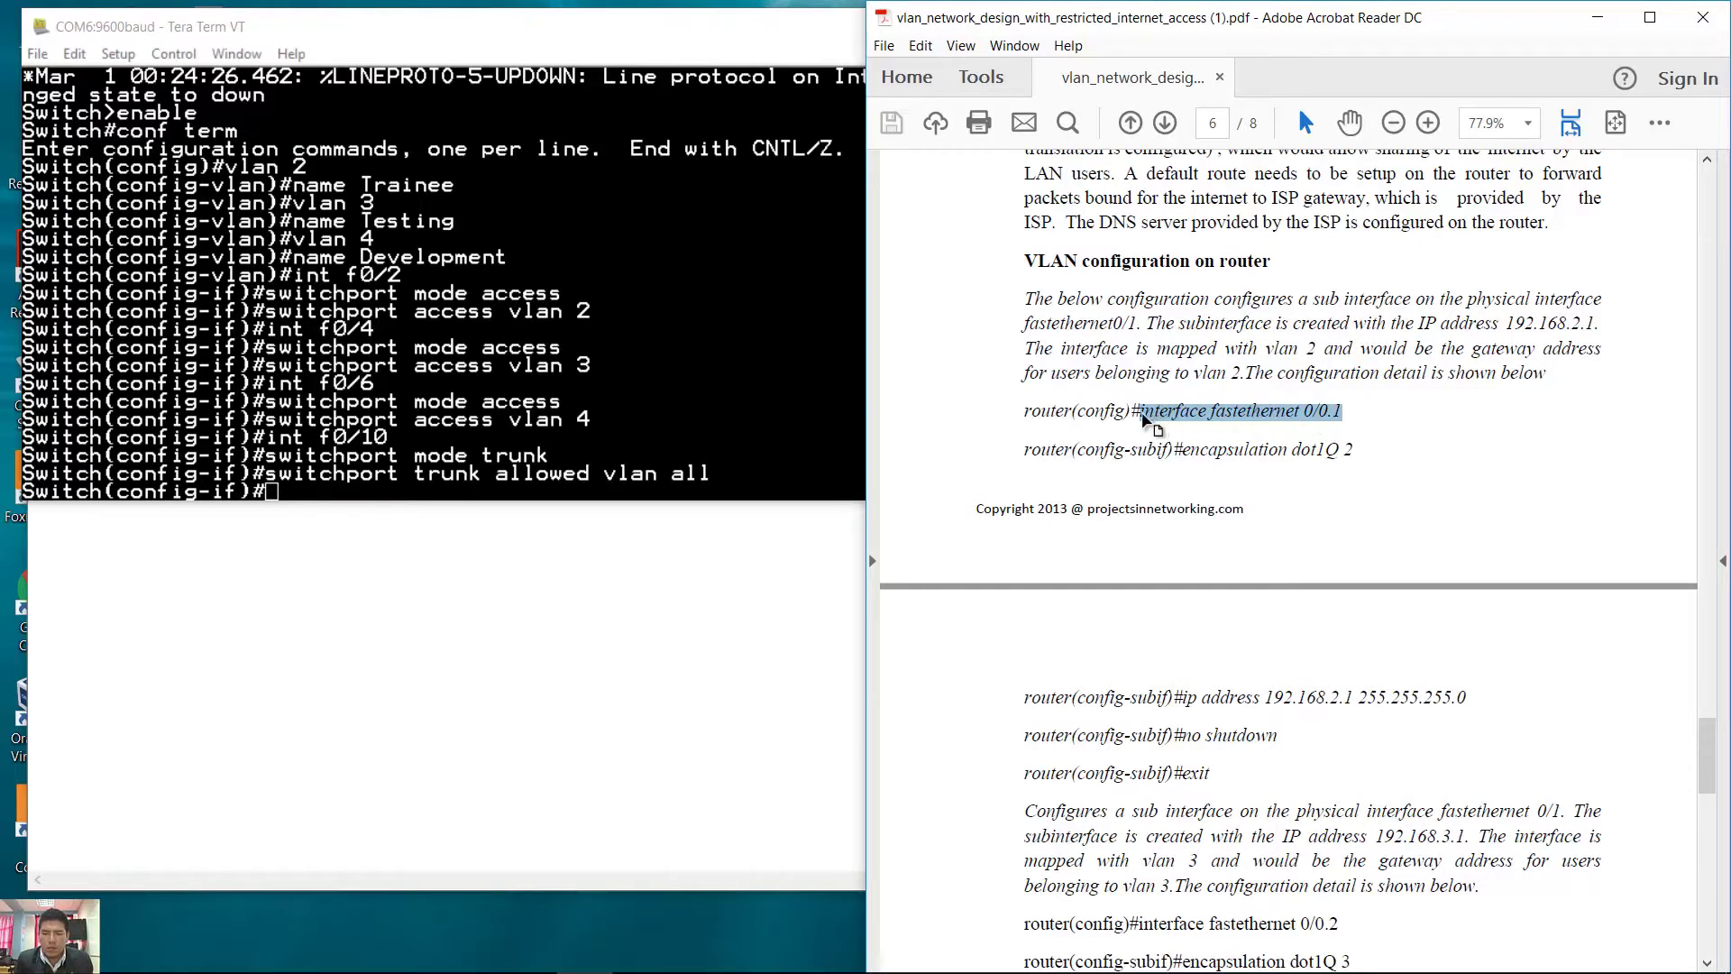
{"action": "left_click", "coordinate": [1125, 421]}
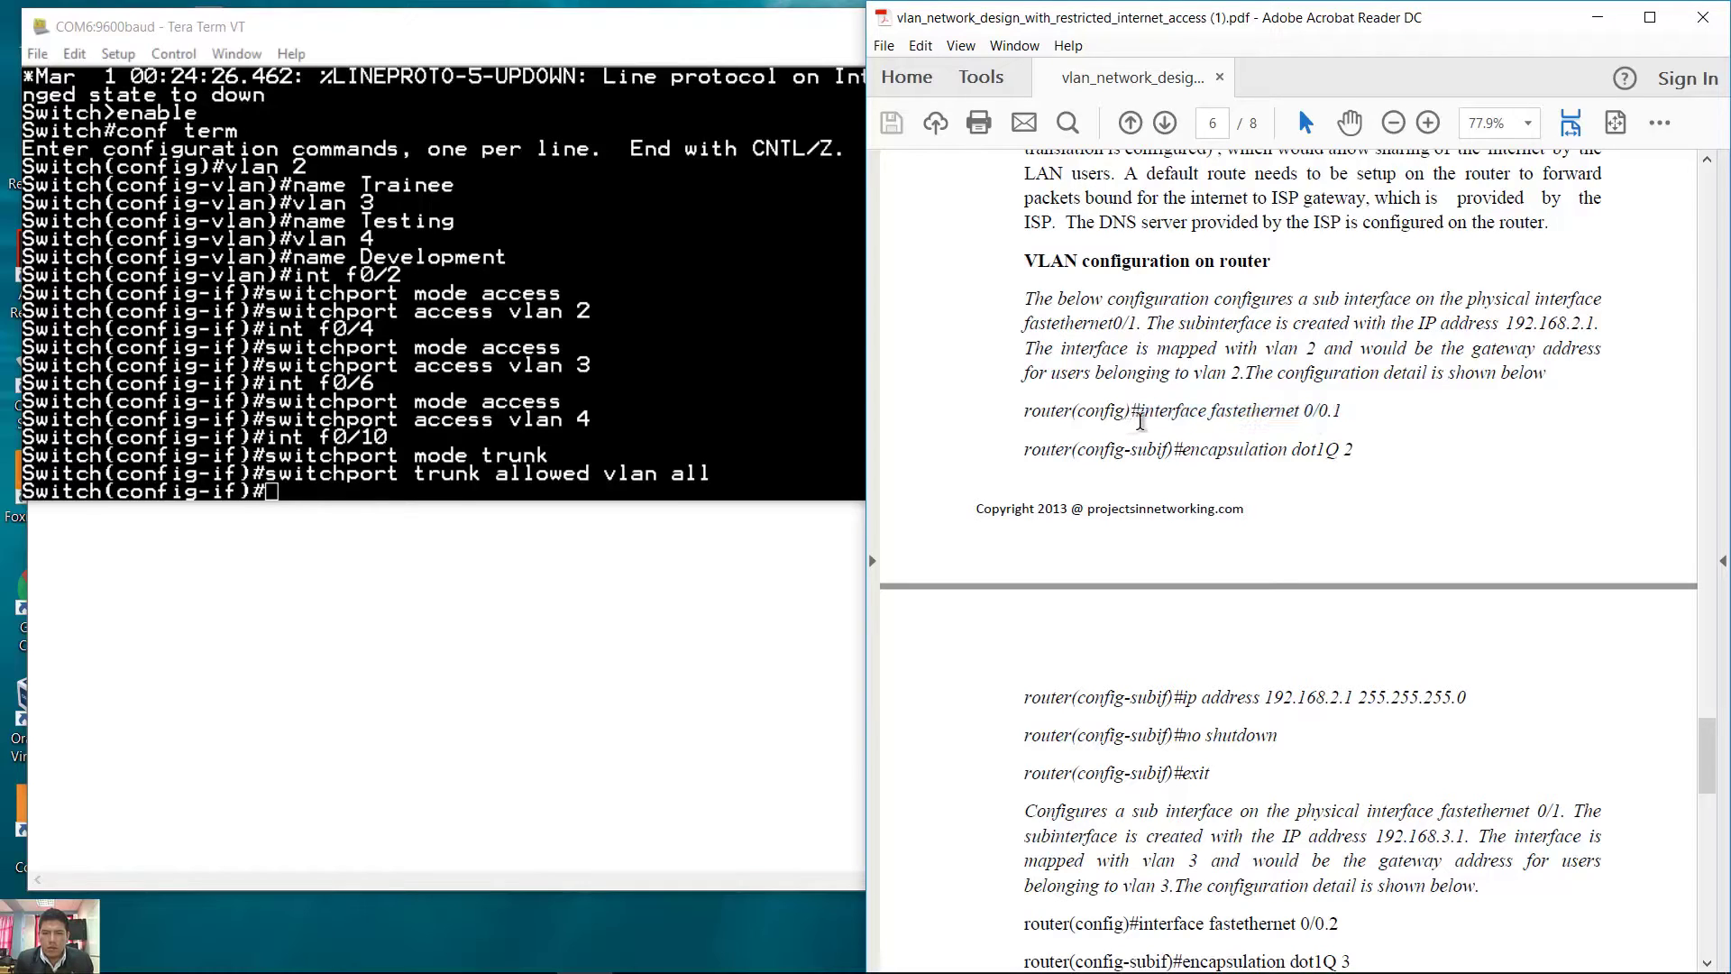
{"action": "left_click_drag", "start_coordinate": [1154, 423], "coordinate": [1205, 513]}
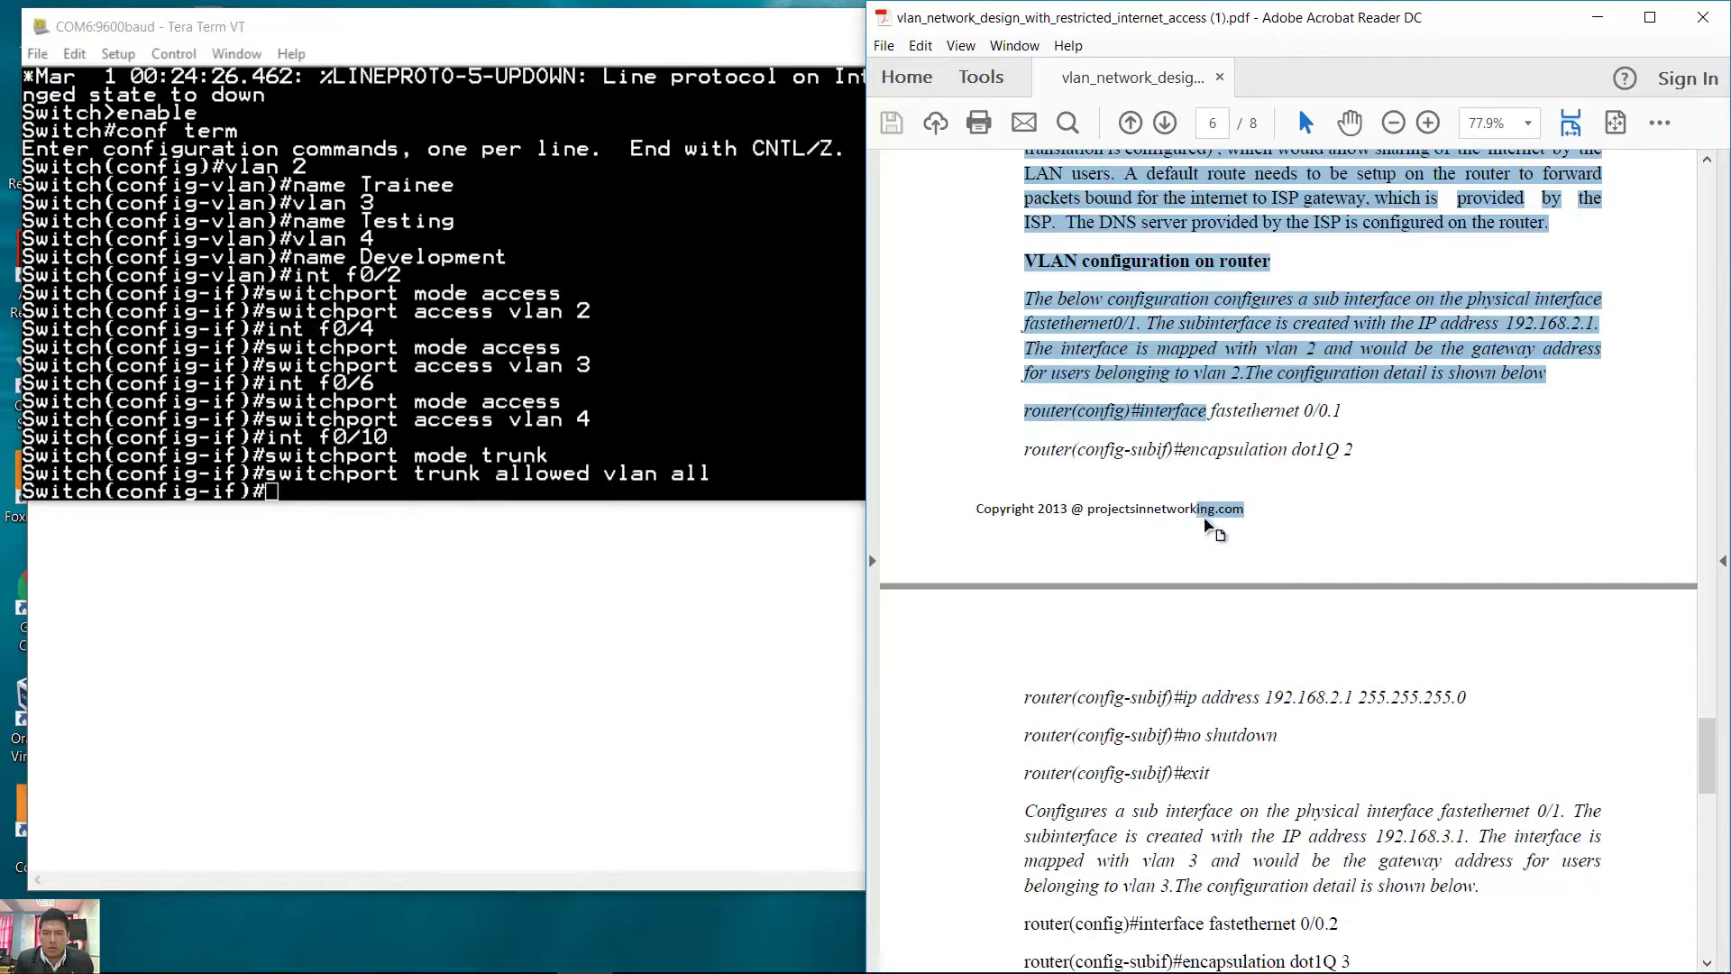
{"action": "left_click", "coordinate": [1249, 575]}
Scroll on and highlight the VLAN 2 and VLAN 3 subinterface command blocks
{"action": "scroll", "coordinate": [1723, 762], "scroll_direction": "down", "scroll_amount": 3}
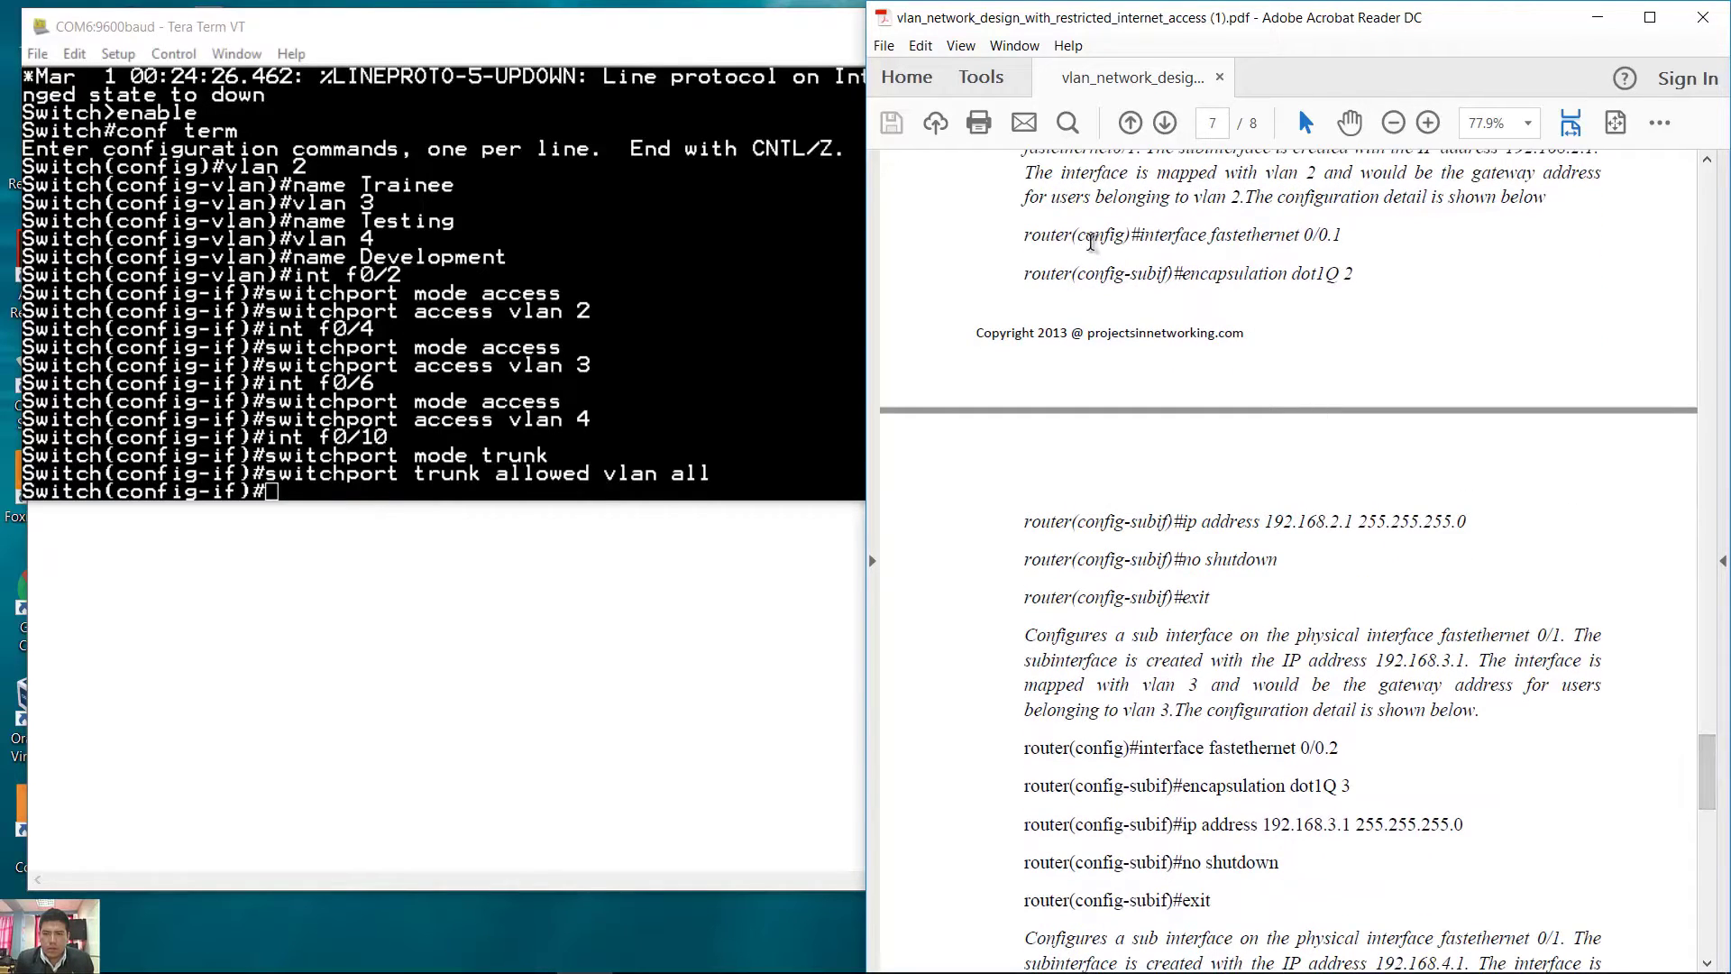
{"action": "left_click_drag", "start_coordinate": [1094, 234], "coordinate": [1273, 963]}
{"action": "scroll", "coordinate": [1706, 803], "scroll_direction": "down", "scroll_amount": 8}
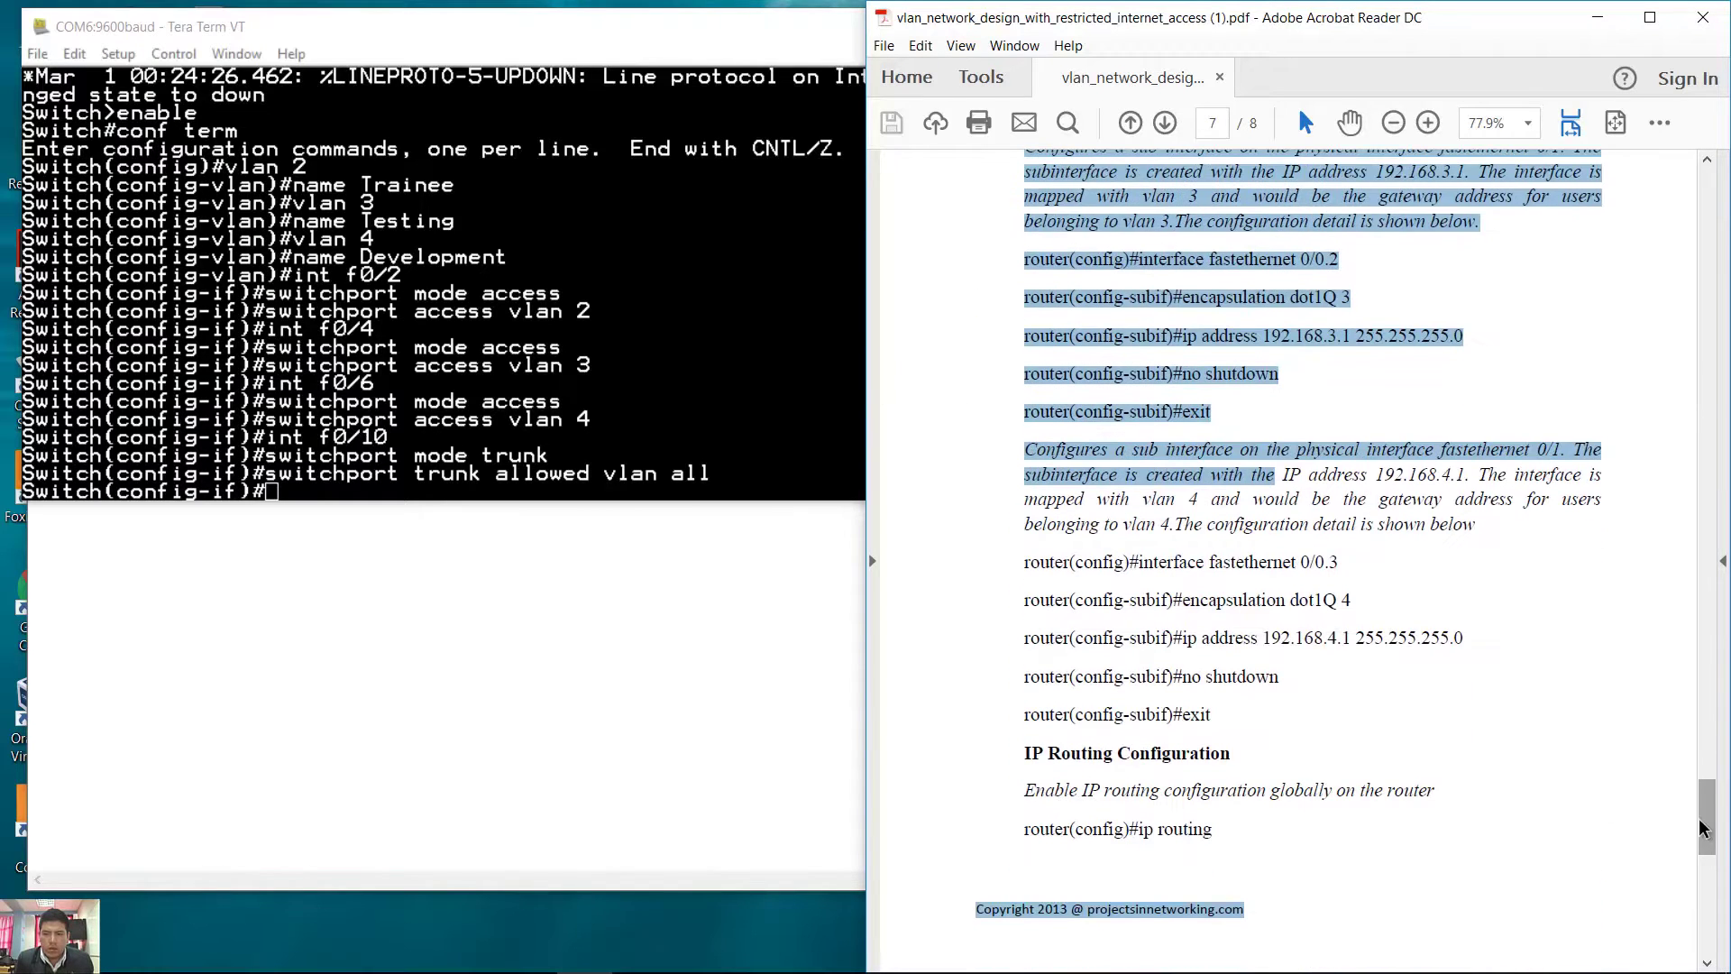
{"action": "left_click", "coordinate": [1369, 715]}
{"action": "scroll", "coordinate": [1709, 793], "scroll_direction": "up", "scroll_amount": 10}
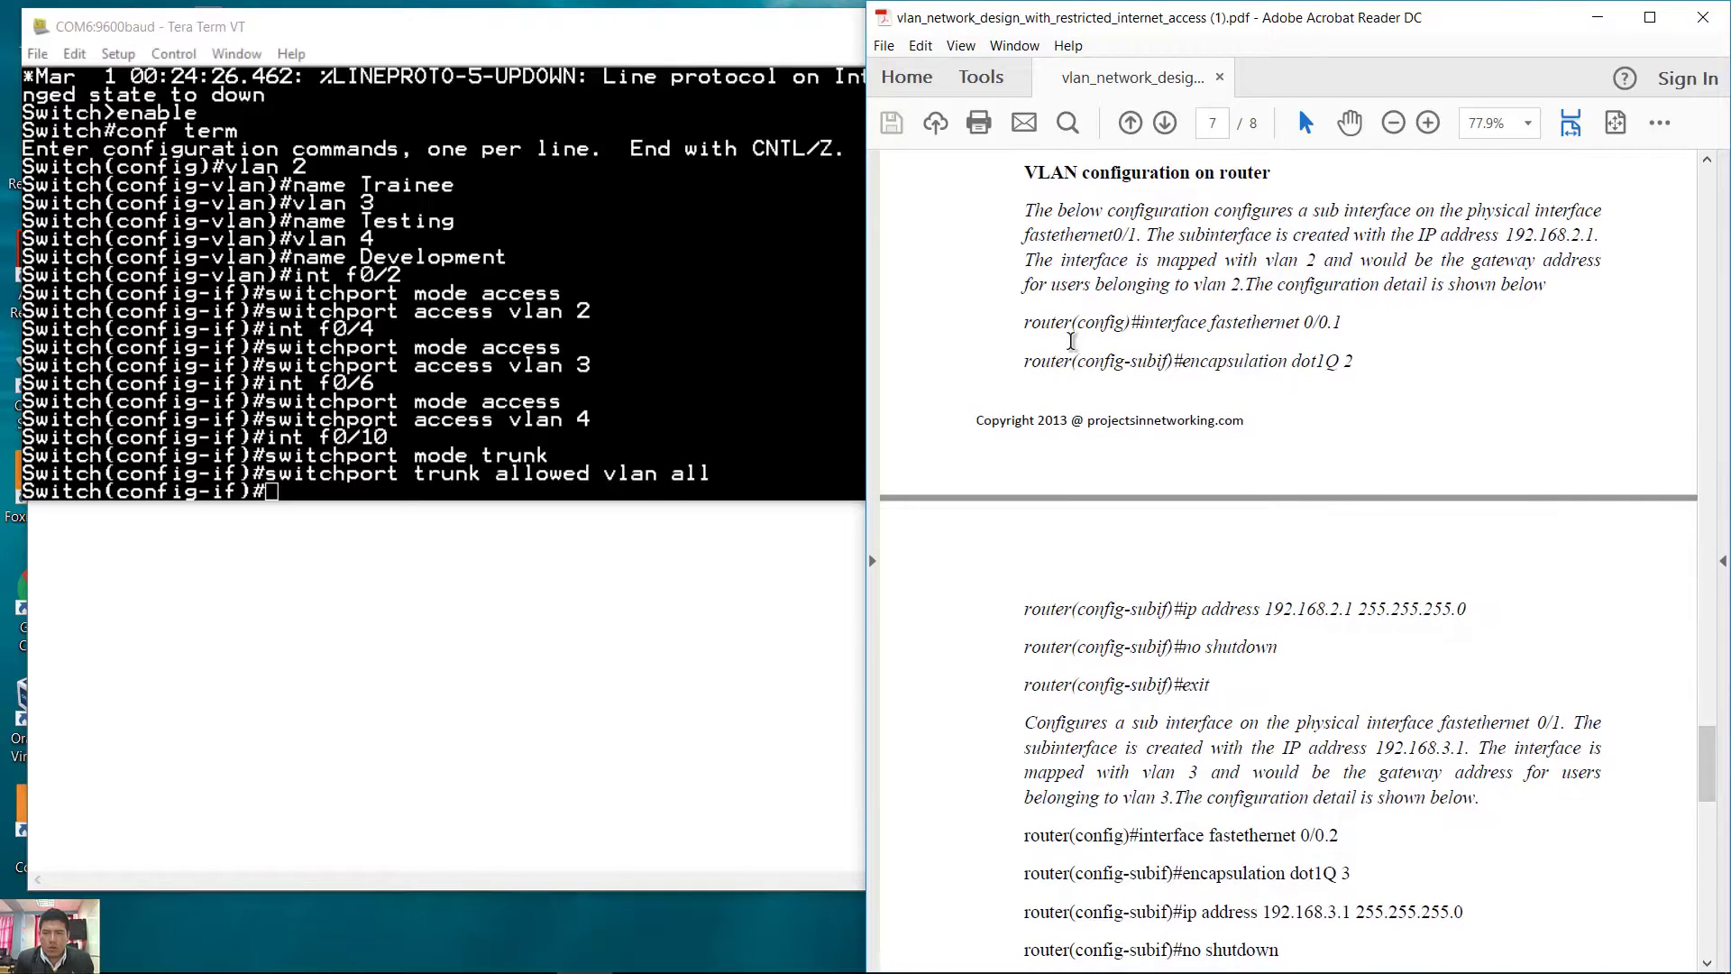
{"action": "left_click_drag", "start_coordinate": [1025, 318], "coordinate": [1278, 949]}
{"action": "left_click", "coordinate": [1278, 692]}
Pick out the fastethernet 0/0.1, 0/0.2 and VLAN 4 command lines, then return to Tera Term
{"action": "left_click_drag", "start_coordinate": [1139, 322], "coordinate": [1360, 372]}
{"action": "left_click_drag", "start_coordinate": [1209, 835], "coordinate": [1363, 879]}
{"action": "left_click_drag", "start_coordinate": [1705, 783], "coordinate": [1702, 828]}
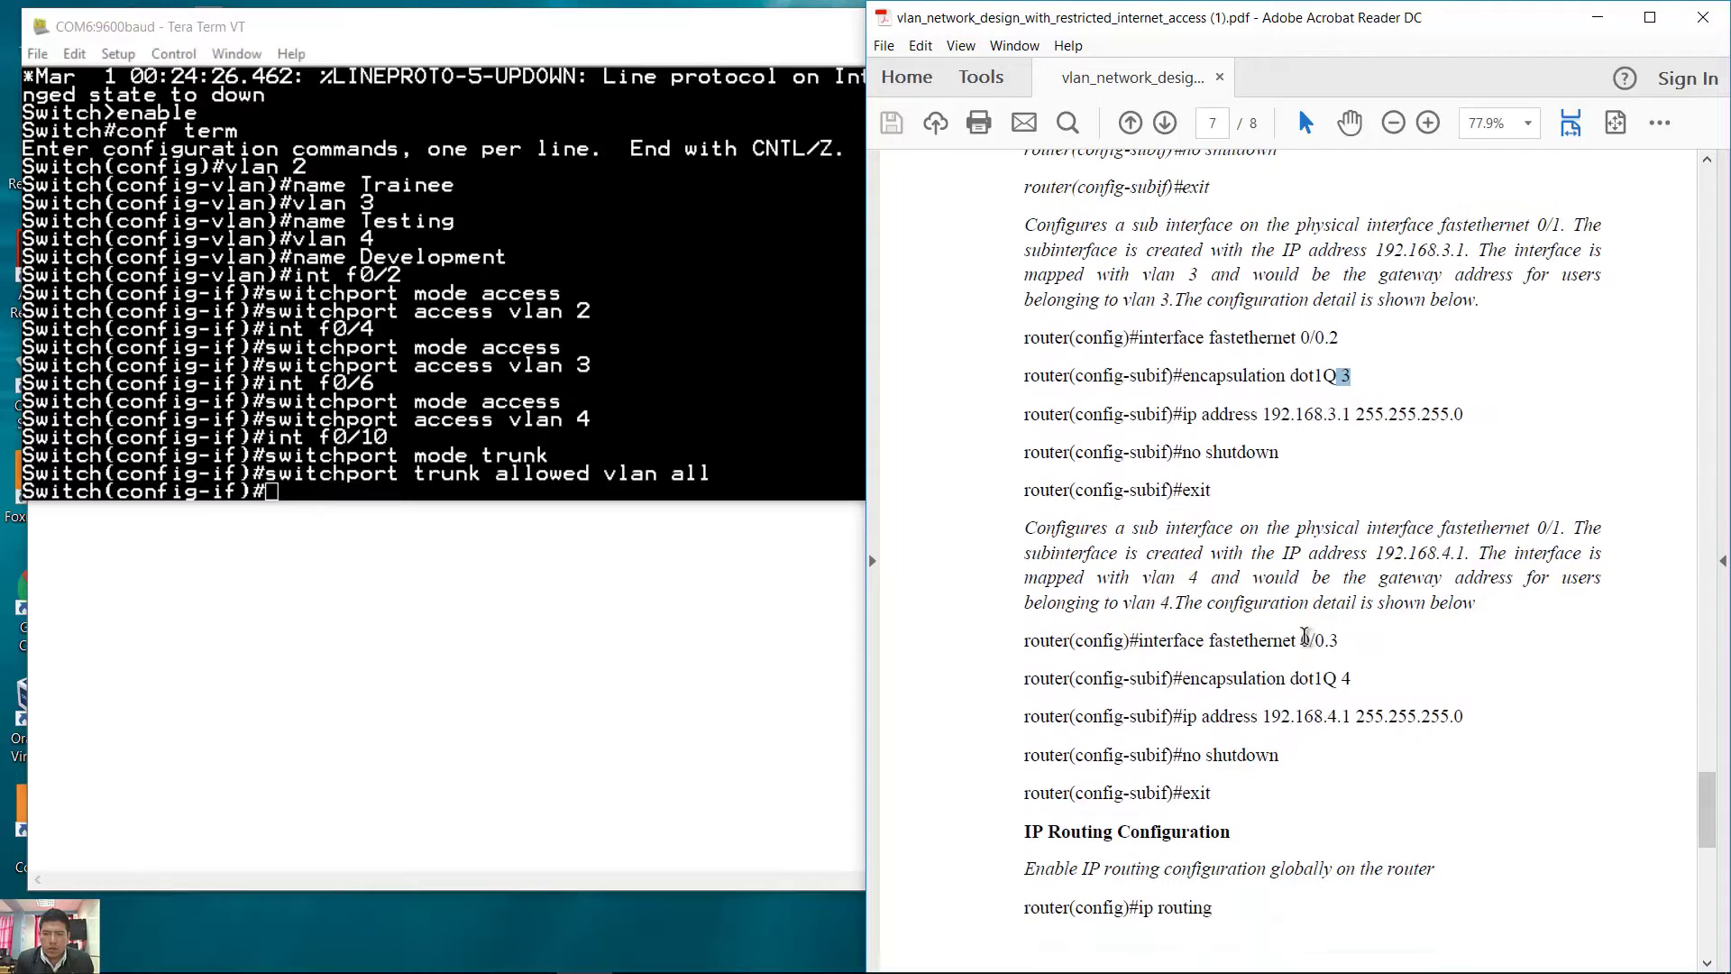
{"action": "left_click_drag", "start_coordinate": [1299, 640], "coordinate": [1289, 679]}
{"action": "left_click", "coordinate": [1359, 681]}
{"action": "left_click_drag", "start_coordinate": [1709, 825], "coordinate": [1711, 805]}
{"action": "scroll", "coordinate": [1295, 403], "scroll_direction": "up", "scroll_amount": 3}
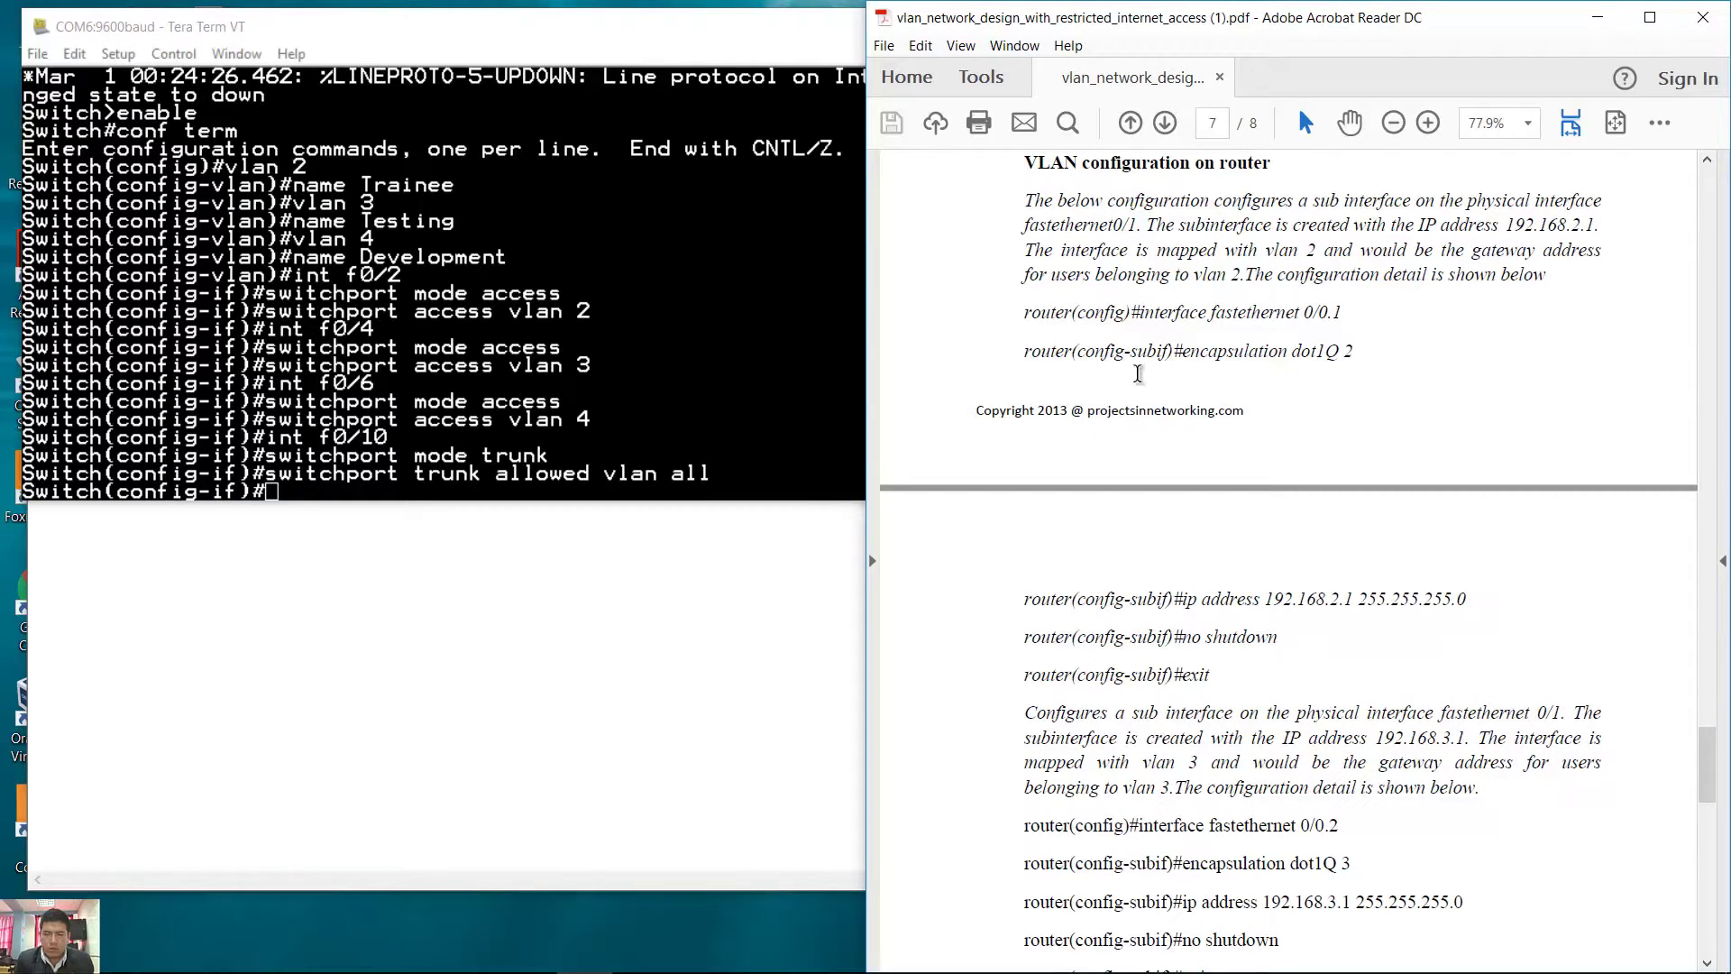
{"action": "left_click", "coordinate": [822, 454]}
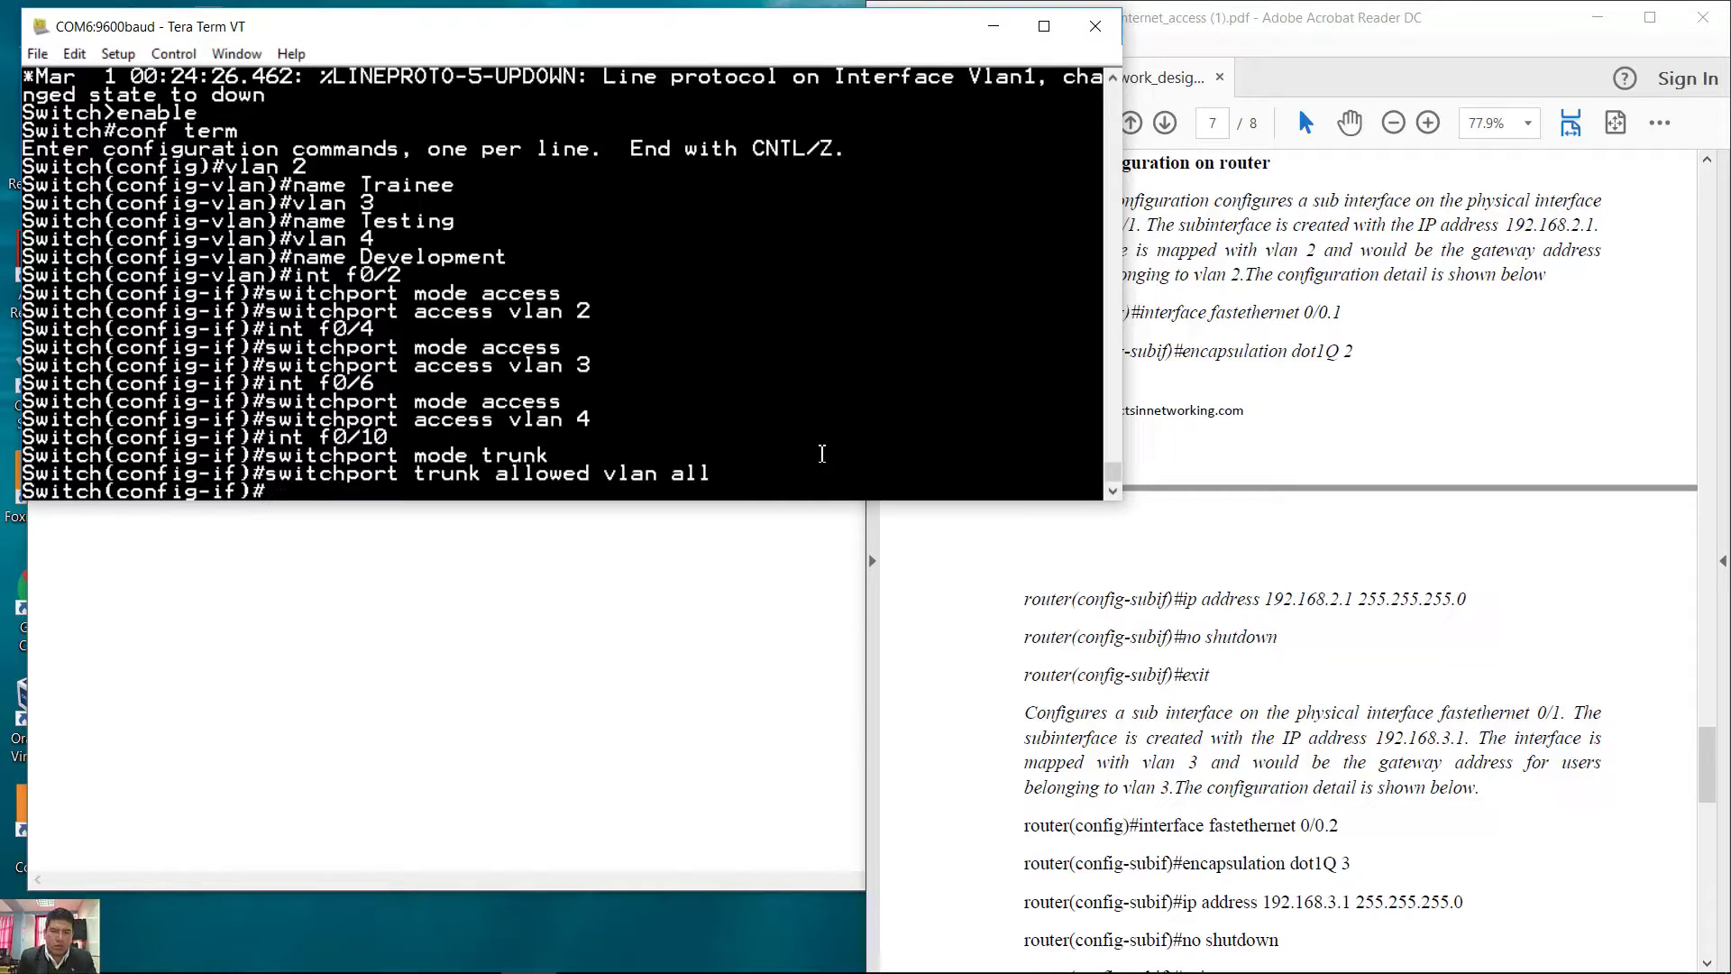
Enter enable and conf term on the router and open subinterface g0/1.1
{"action": "key", "text": "Return"}
{"action": "key", "text": "Return"}
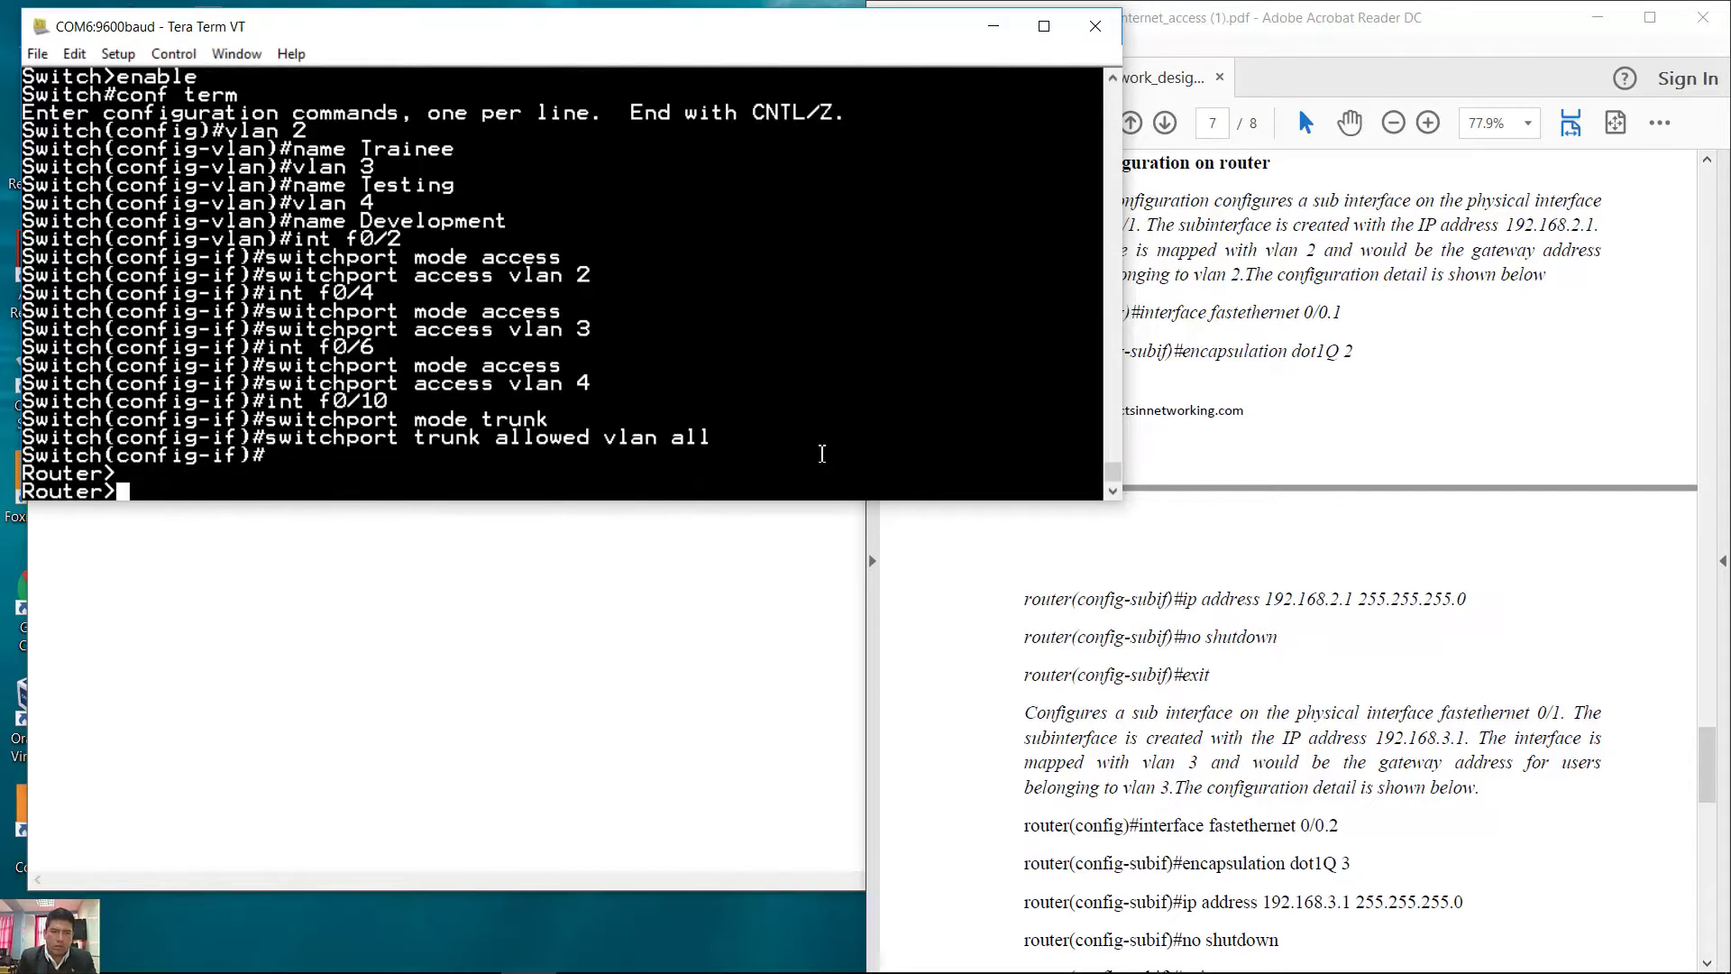
{"action": "type", "text": "enable"}
{"action": "key", "text": "Return"}
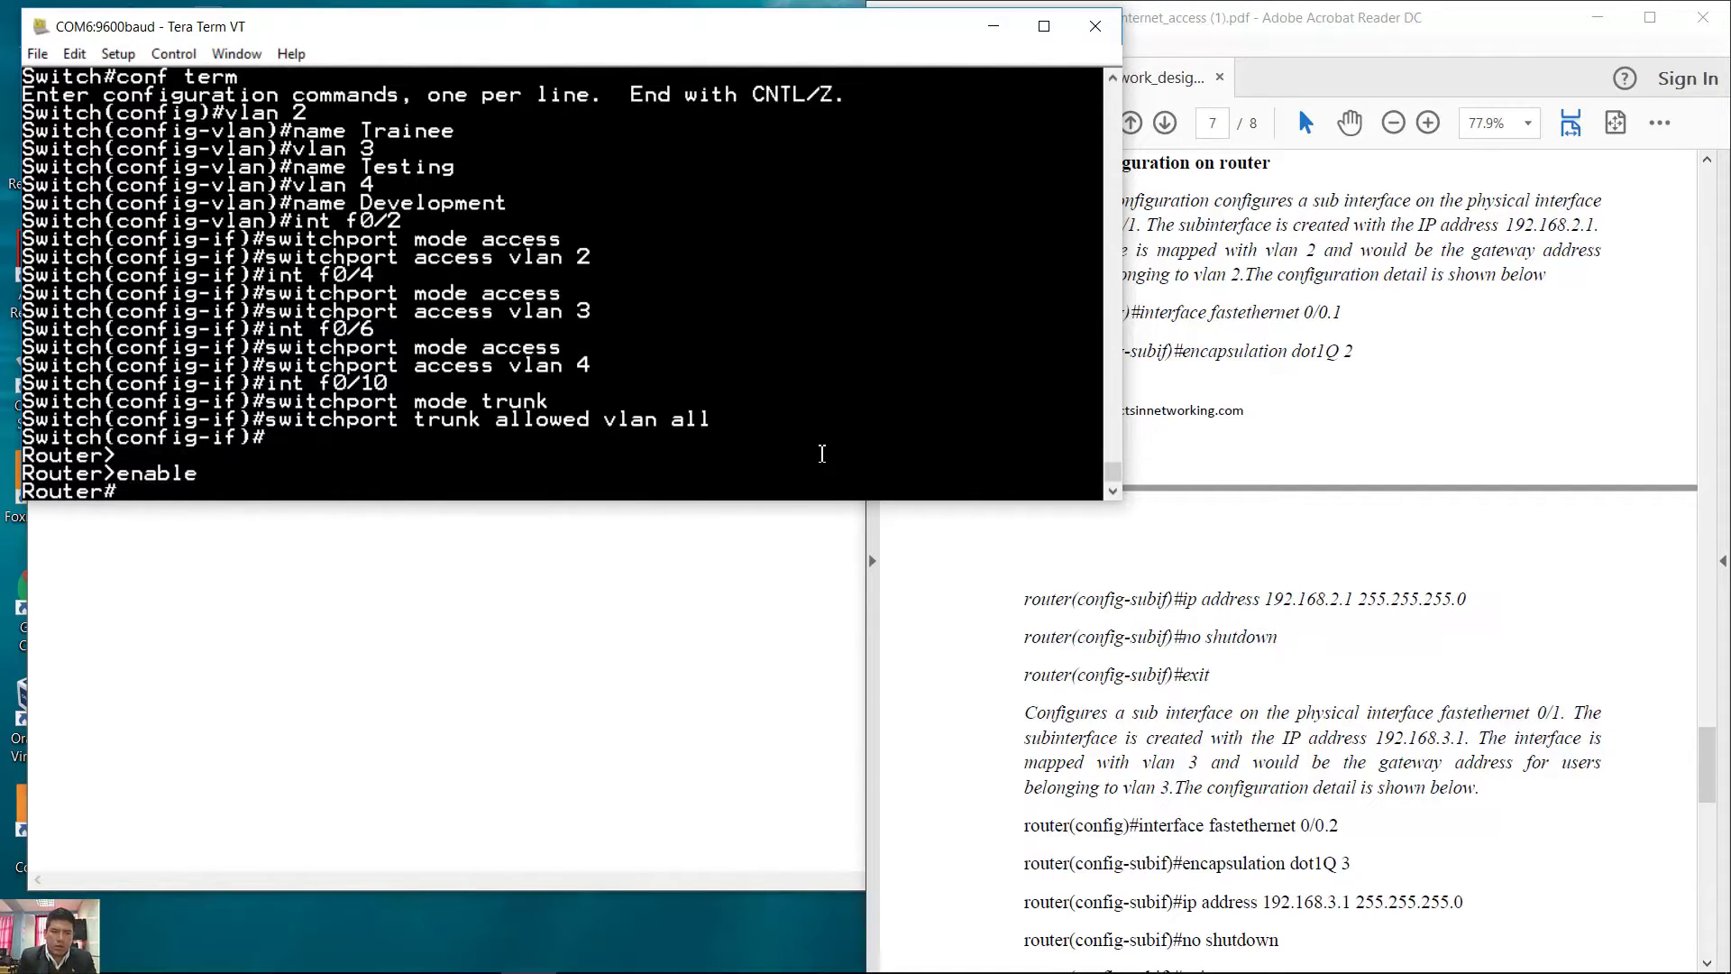
{"action": "type", "text": "conf term"}
{"action": "key", "text": "Return"}
{"action": "type", "text": "int g0"}
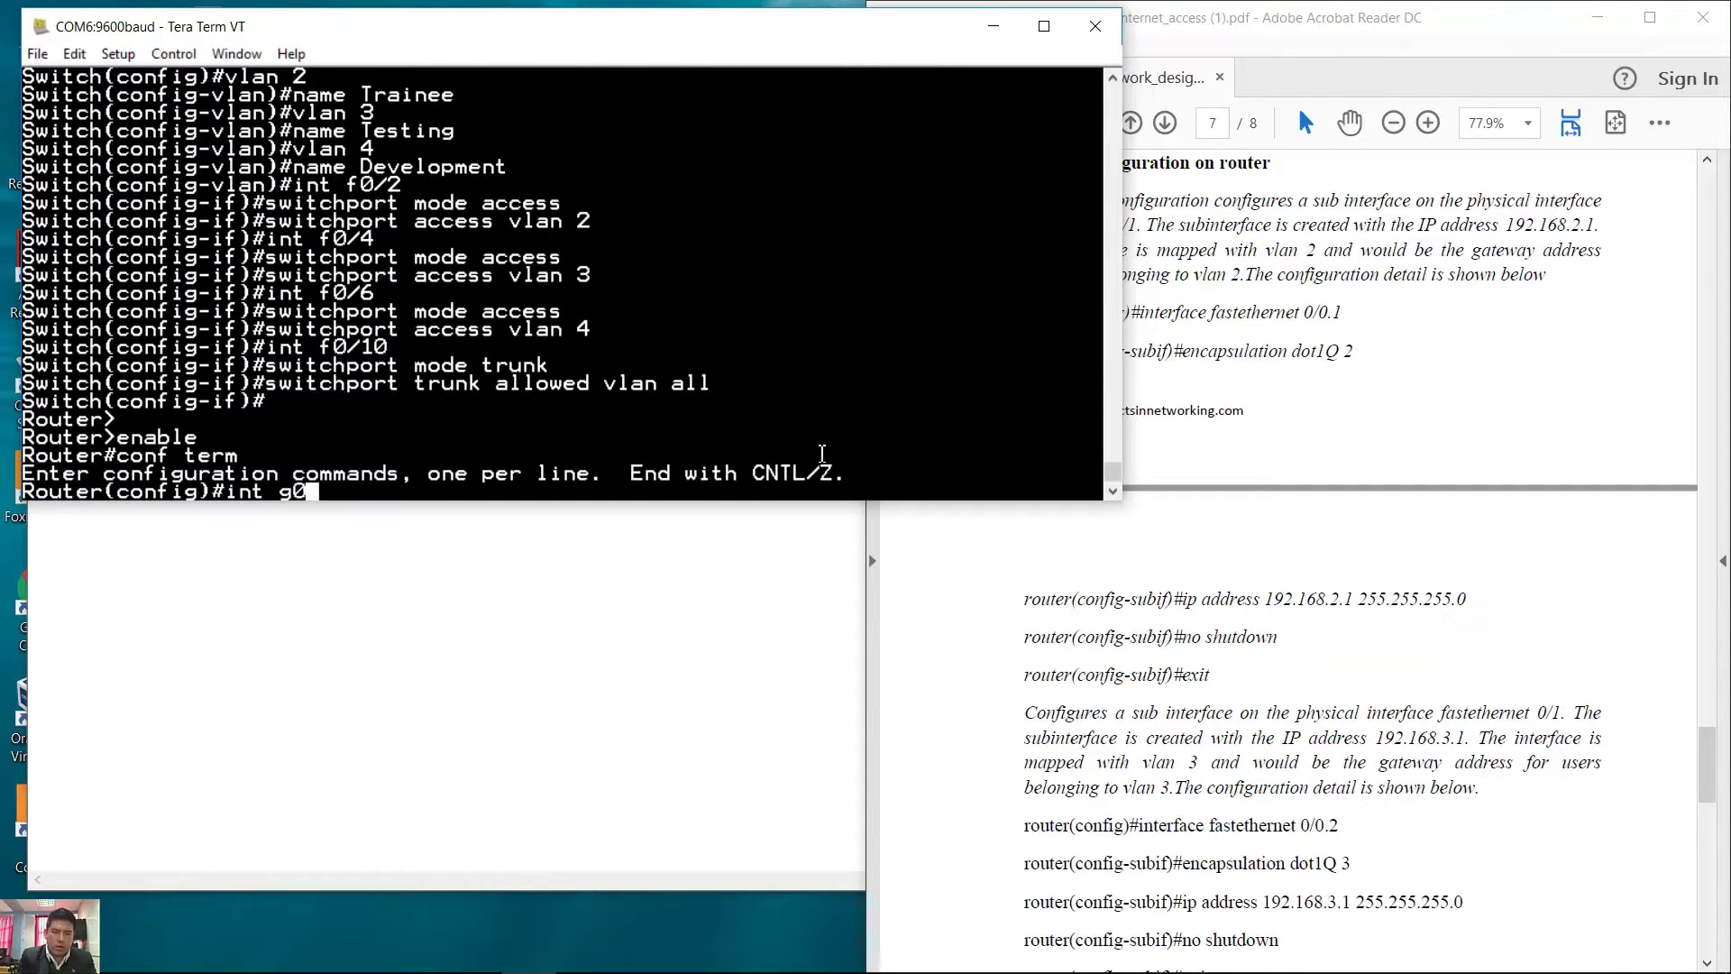
{"action": "type", "text": "/1."}
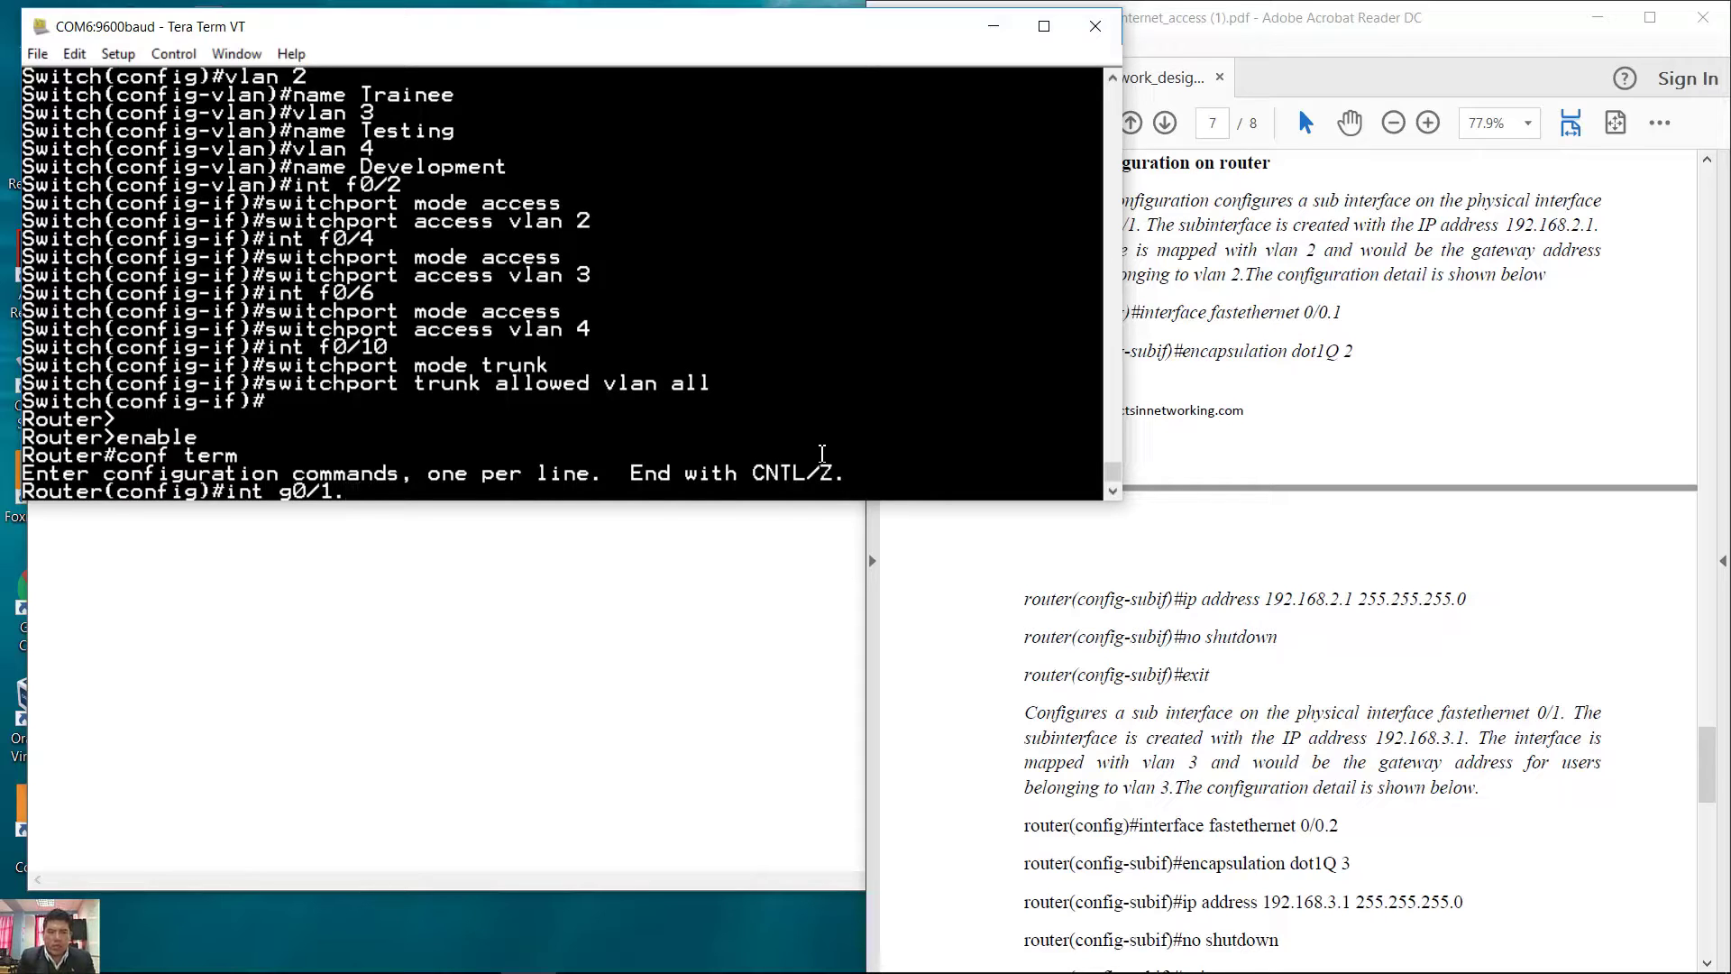
{"action": "type", "text": "1"}
{"action": "key", "text": "Return"}
Set encapsulation dot1q 2 on g0/1.1, correcting the 'fot1q' typo
{"action": "type", "text": "encapsu"}
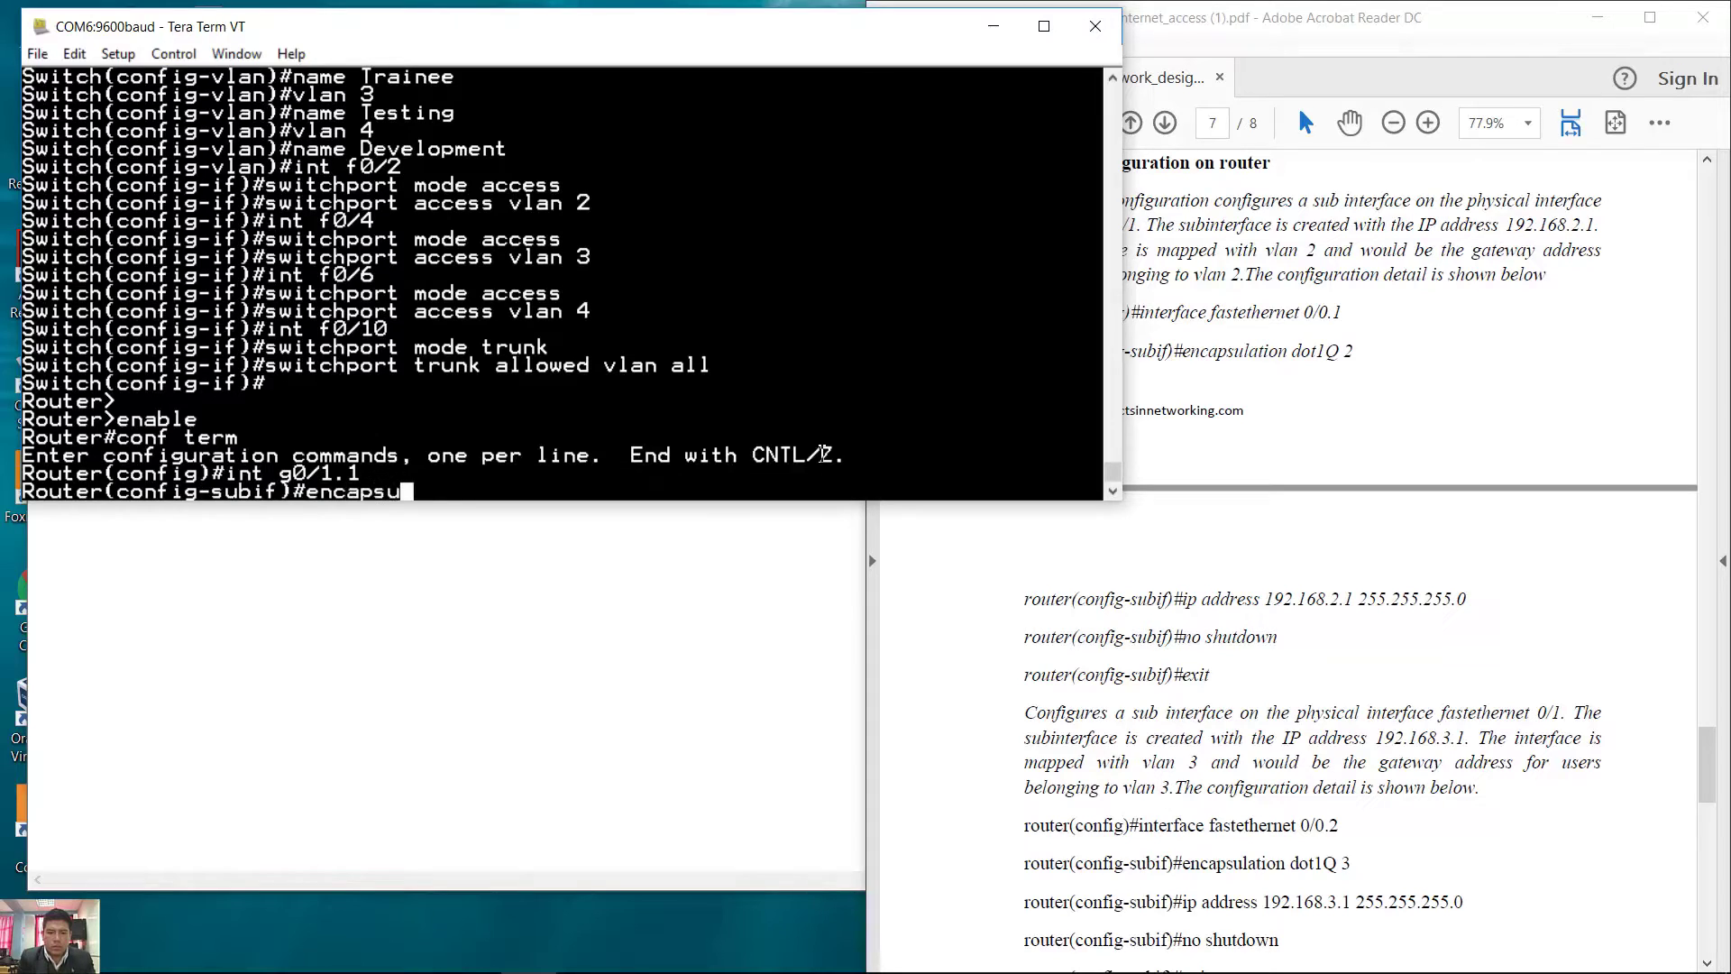
{"action": "type", "text": "lation fot1q 2"}
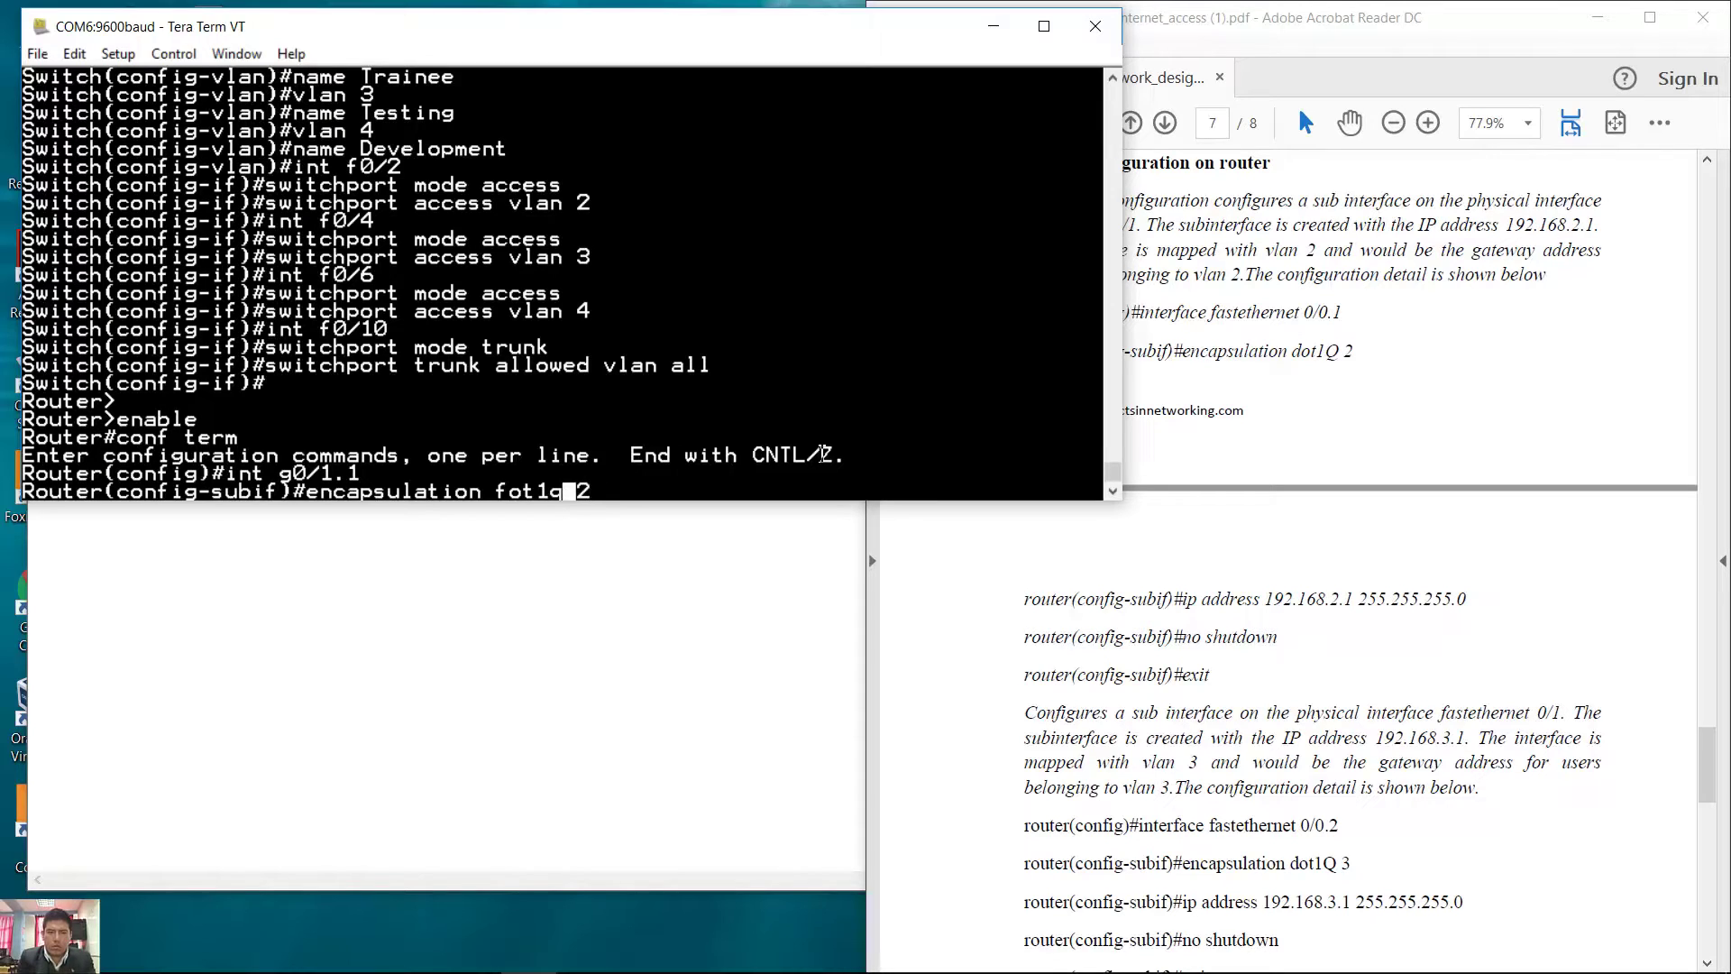
{"action": "key", "text": "BackSpace"}
{"action": "type", "text": "d"}
{"action": "key", "text": "Right"}
{"action": "key", "text": "Right"}
{"action": "key", "text": "Right"}
{"action": "key", "text": "Return"}
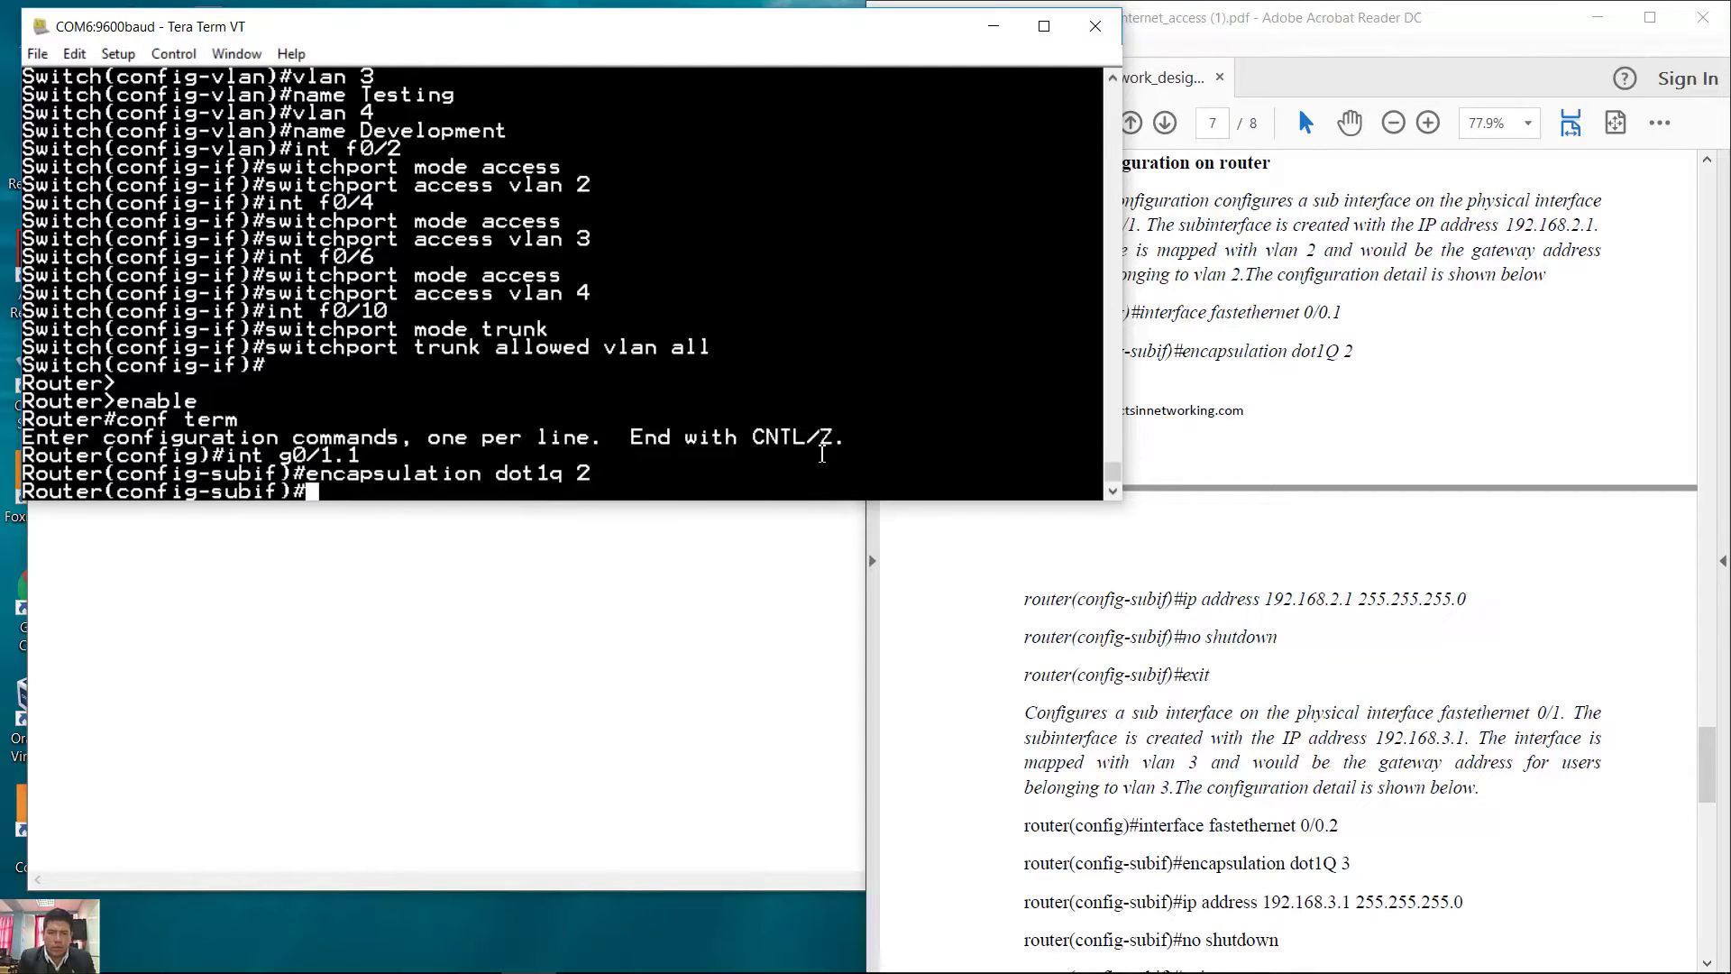
Assign g0/1.1 the address 192.168.2.1 255.255.255.0, checked against the guide
{"action": "left_click", "coordinate": [1367, 642]}
{"action": "left_click_drag", "start_coordinate": [1205, 599], "coordinate": [1465, 598]}
{"action": "left_click", "coordinate": [694, 461]}
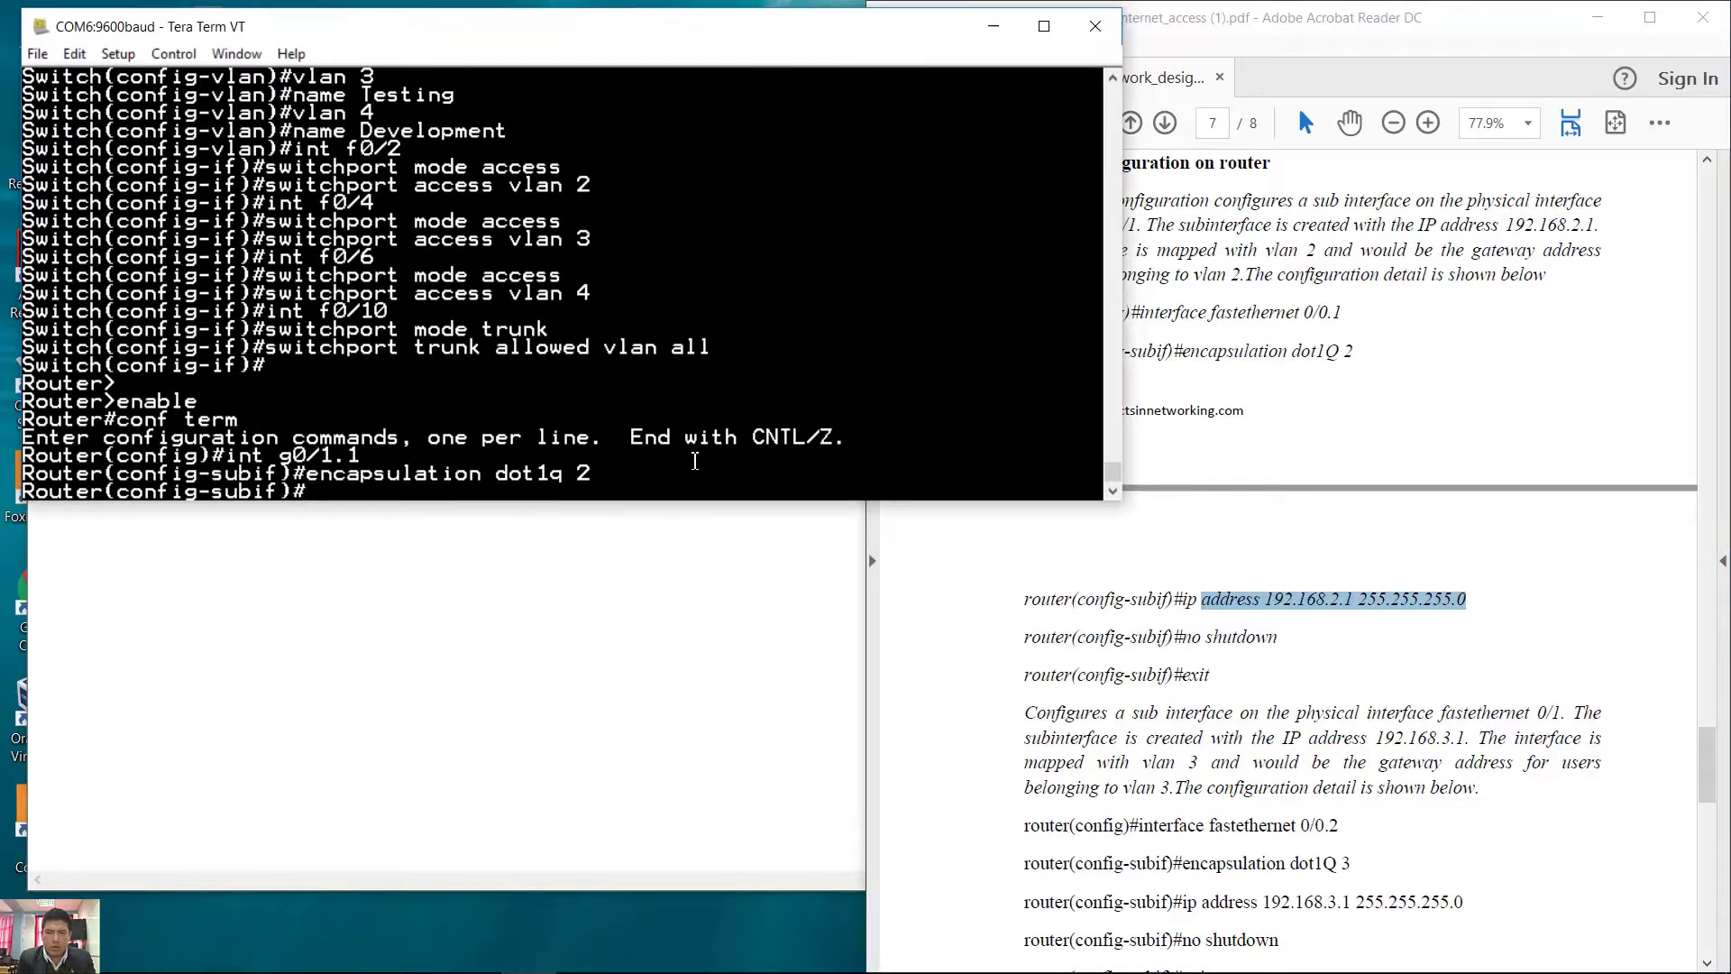
{"action": "type", "text": "ip address "}
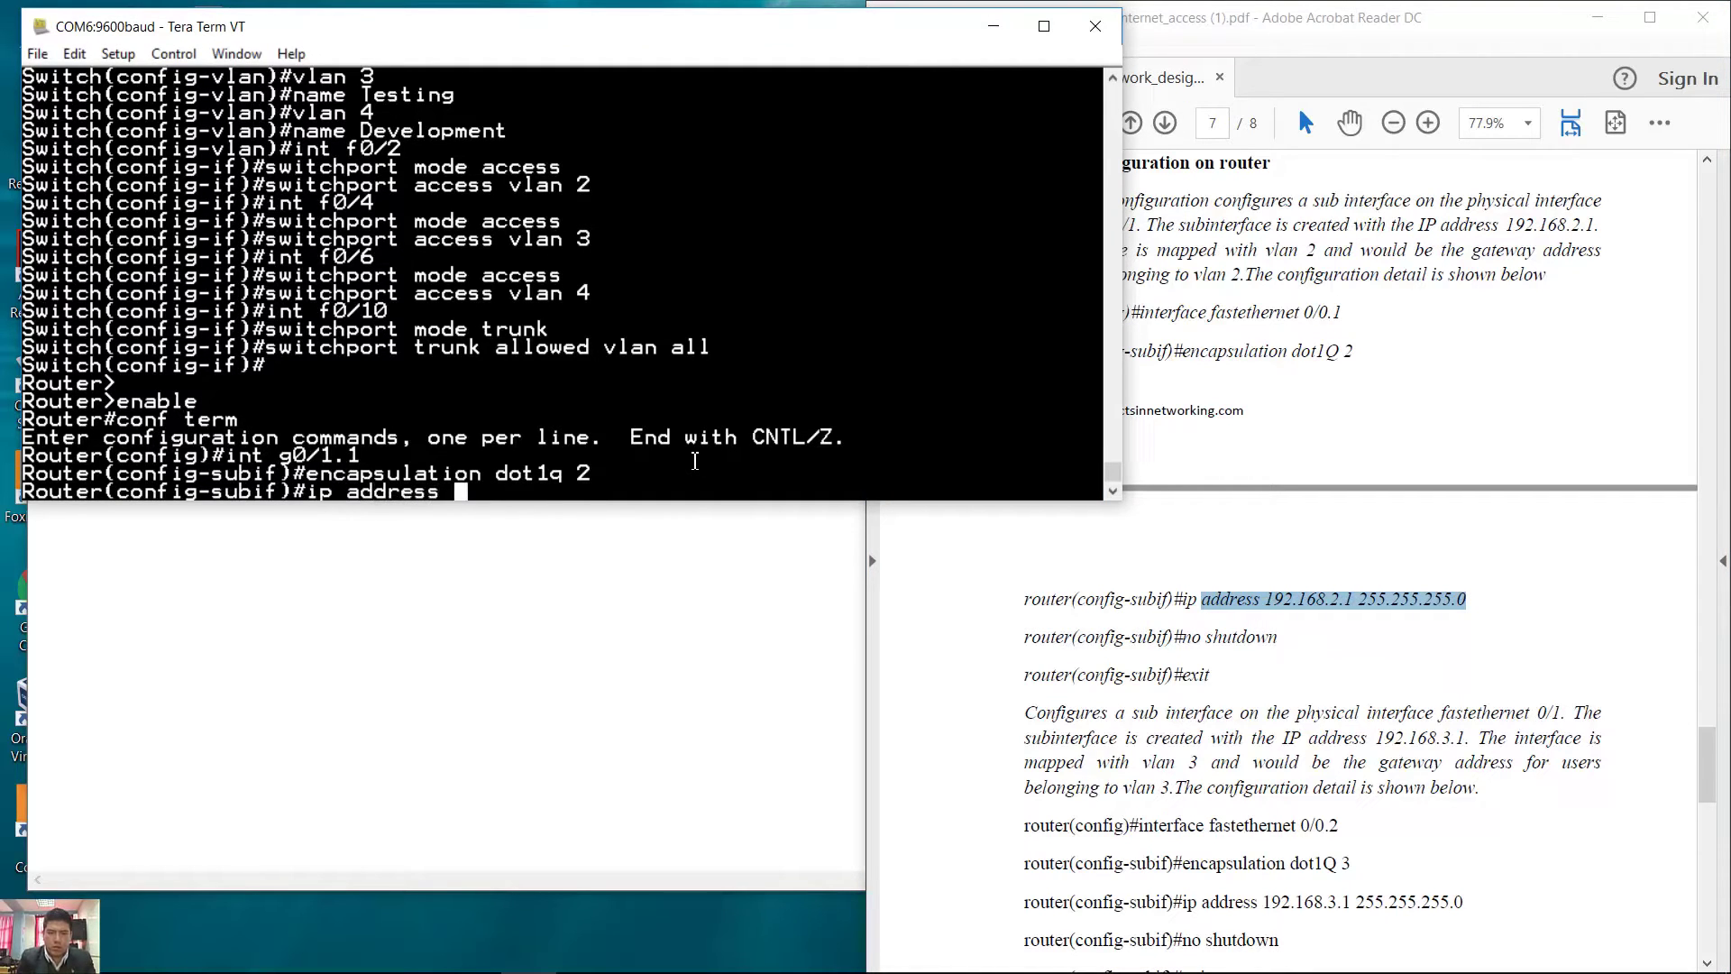
{"action": "type", "text": "192.168.2."}
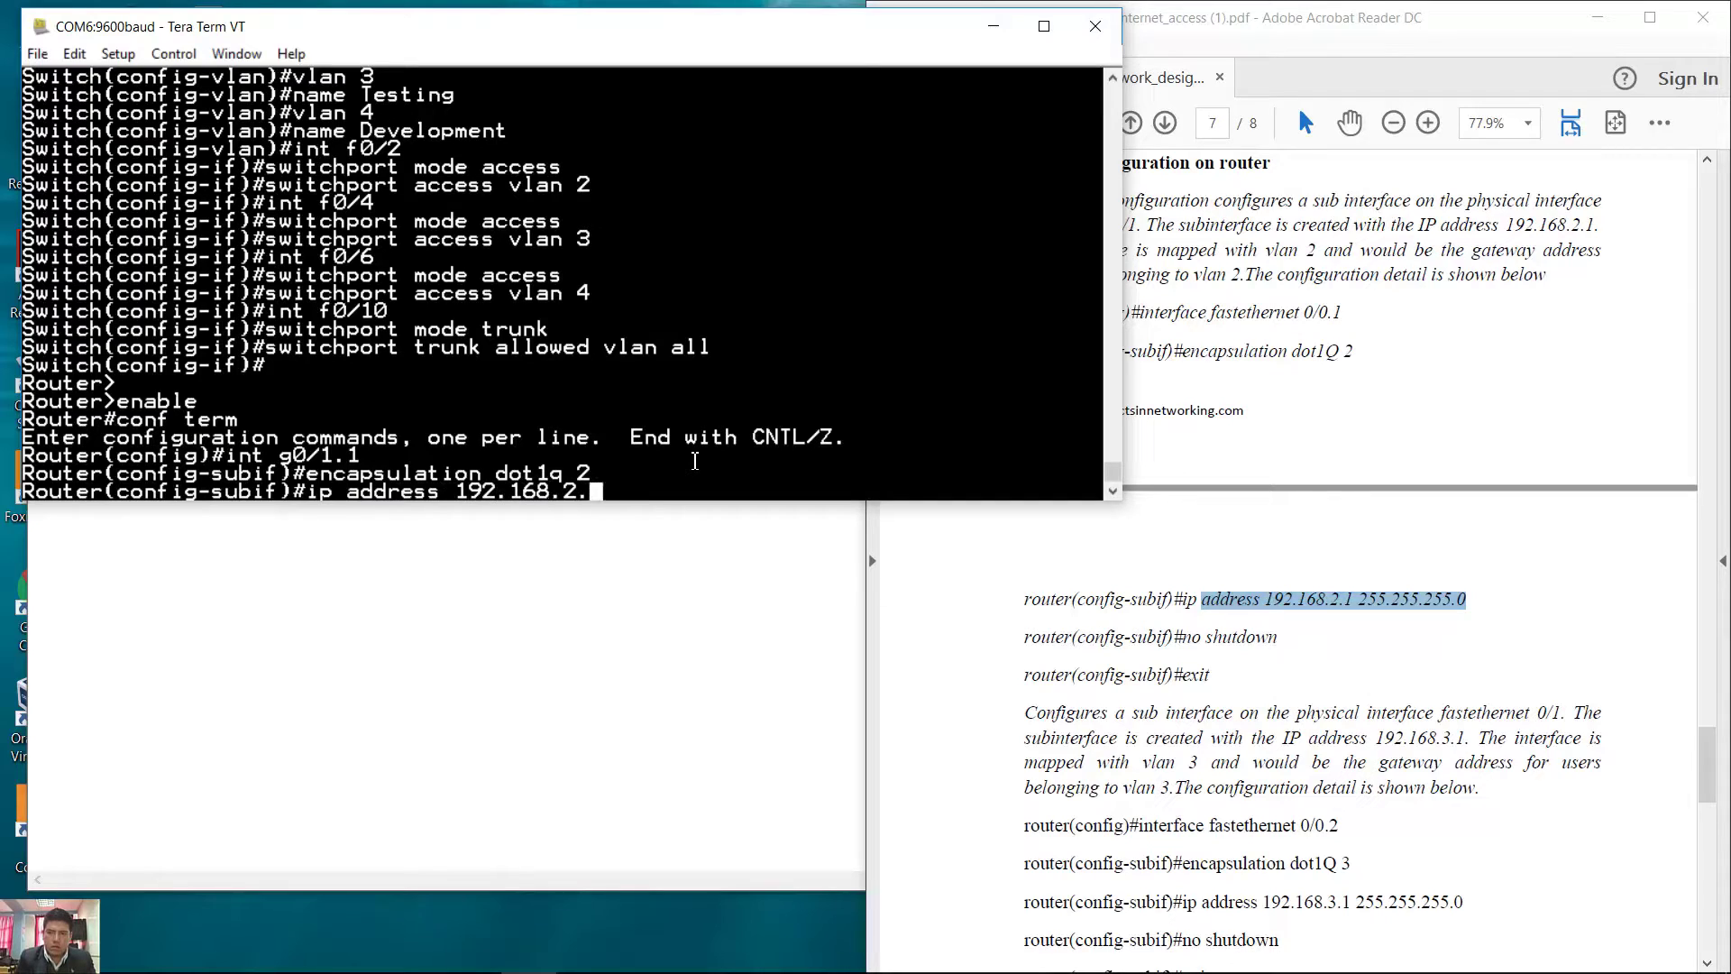
{"action": "type", "text": "1 255.255.255.0"}
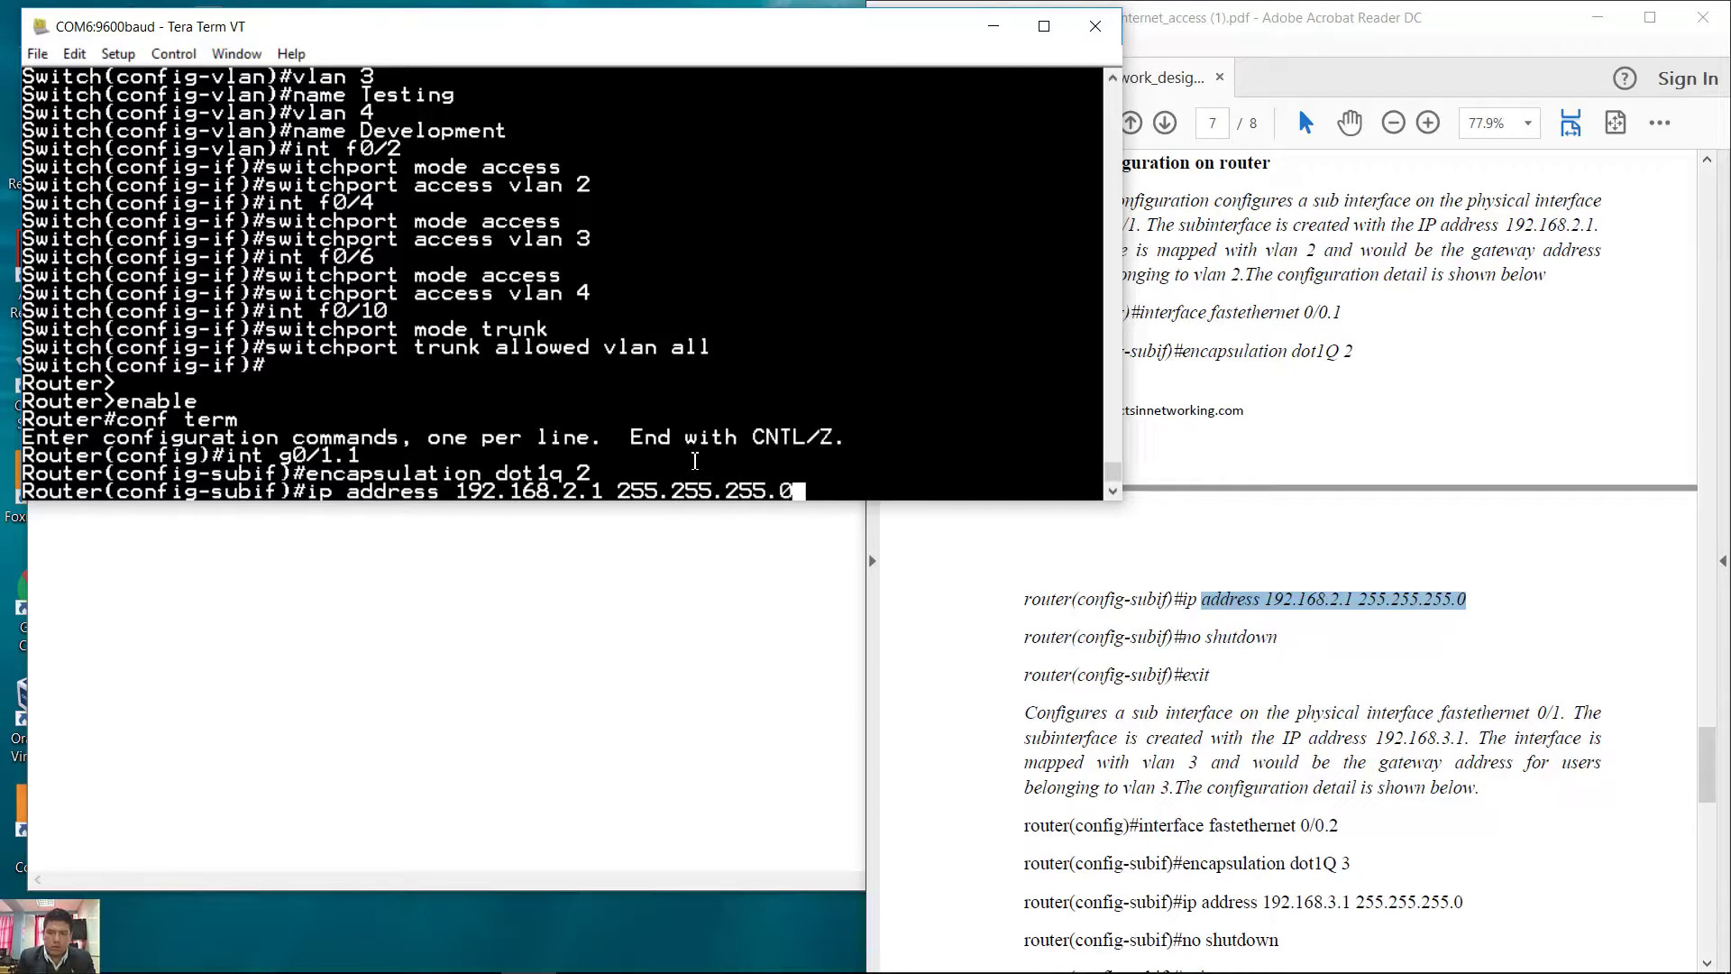
{"action": "key", "text": "Return"}
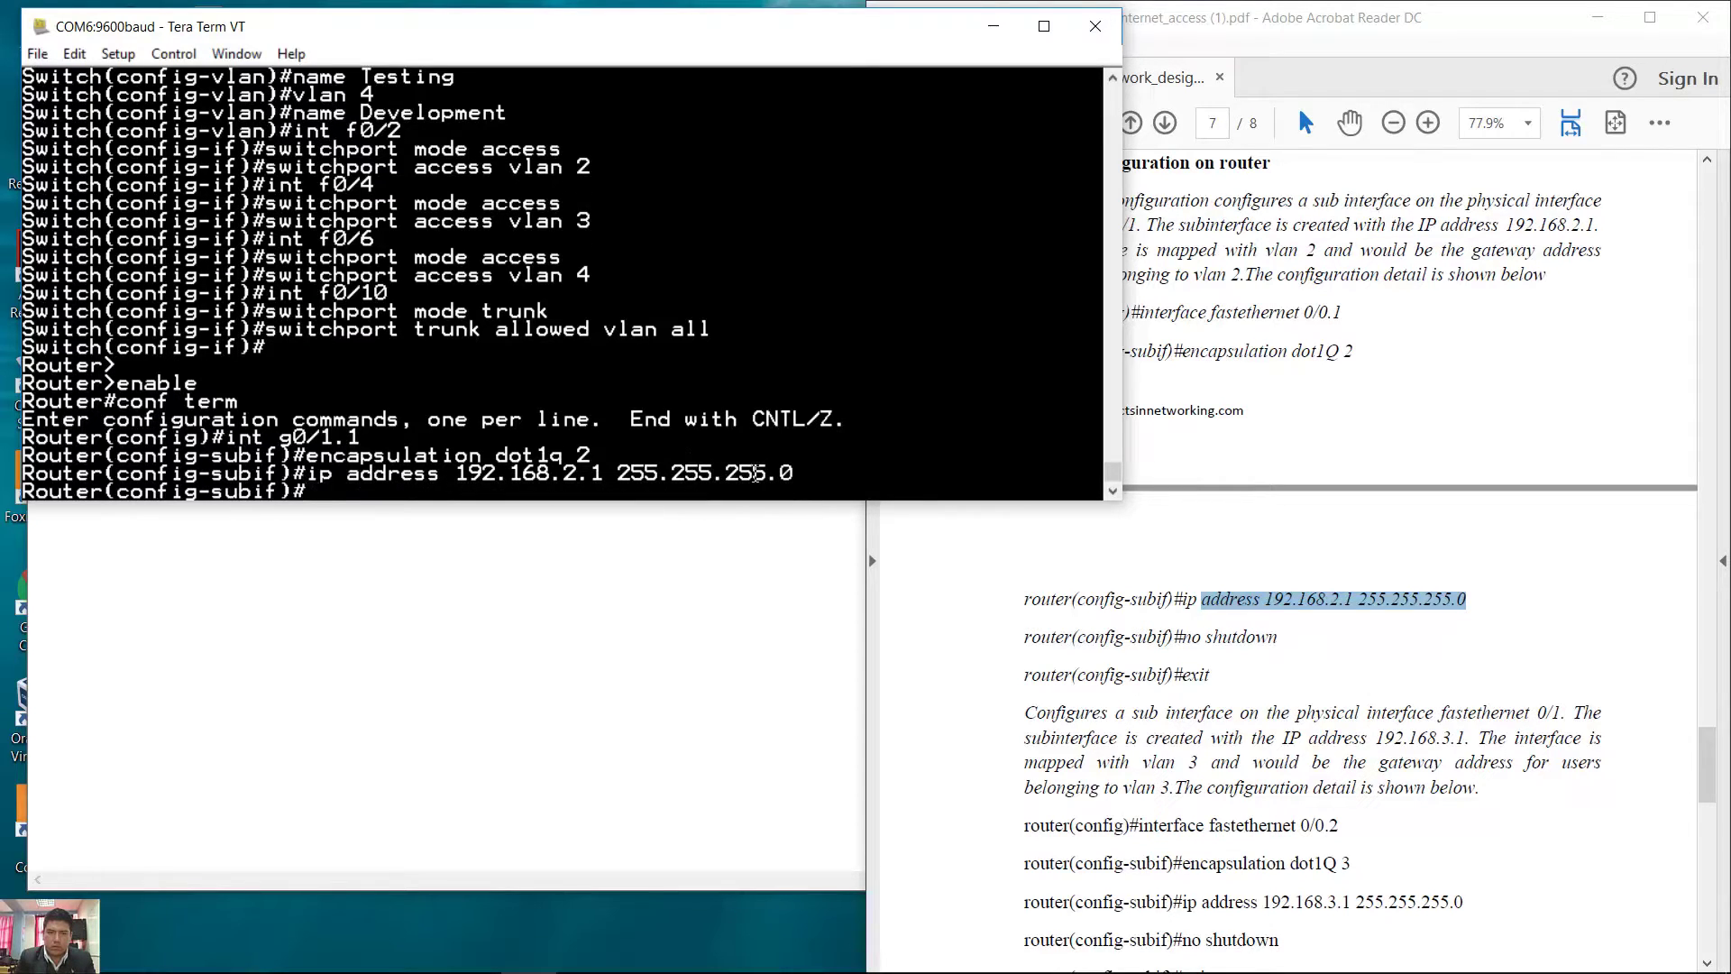
{"action": "left_click_drag", "start_coordinate": [1711, 745], "coordinate": [1716, 780]}
{"action": "left_click_drag", "start_coordinate": [1316, 476], "coordinate": [1371, 555]}
Configure subinterface g0/1.2 with dot1q VLAN 3 and address 192.168.3.1 using recalled commands
{"action": "left_click", "coordinate": [852, 455]}
{"action": "key", "text": "Up"}
{"action": "key", "text": "Up"}
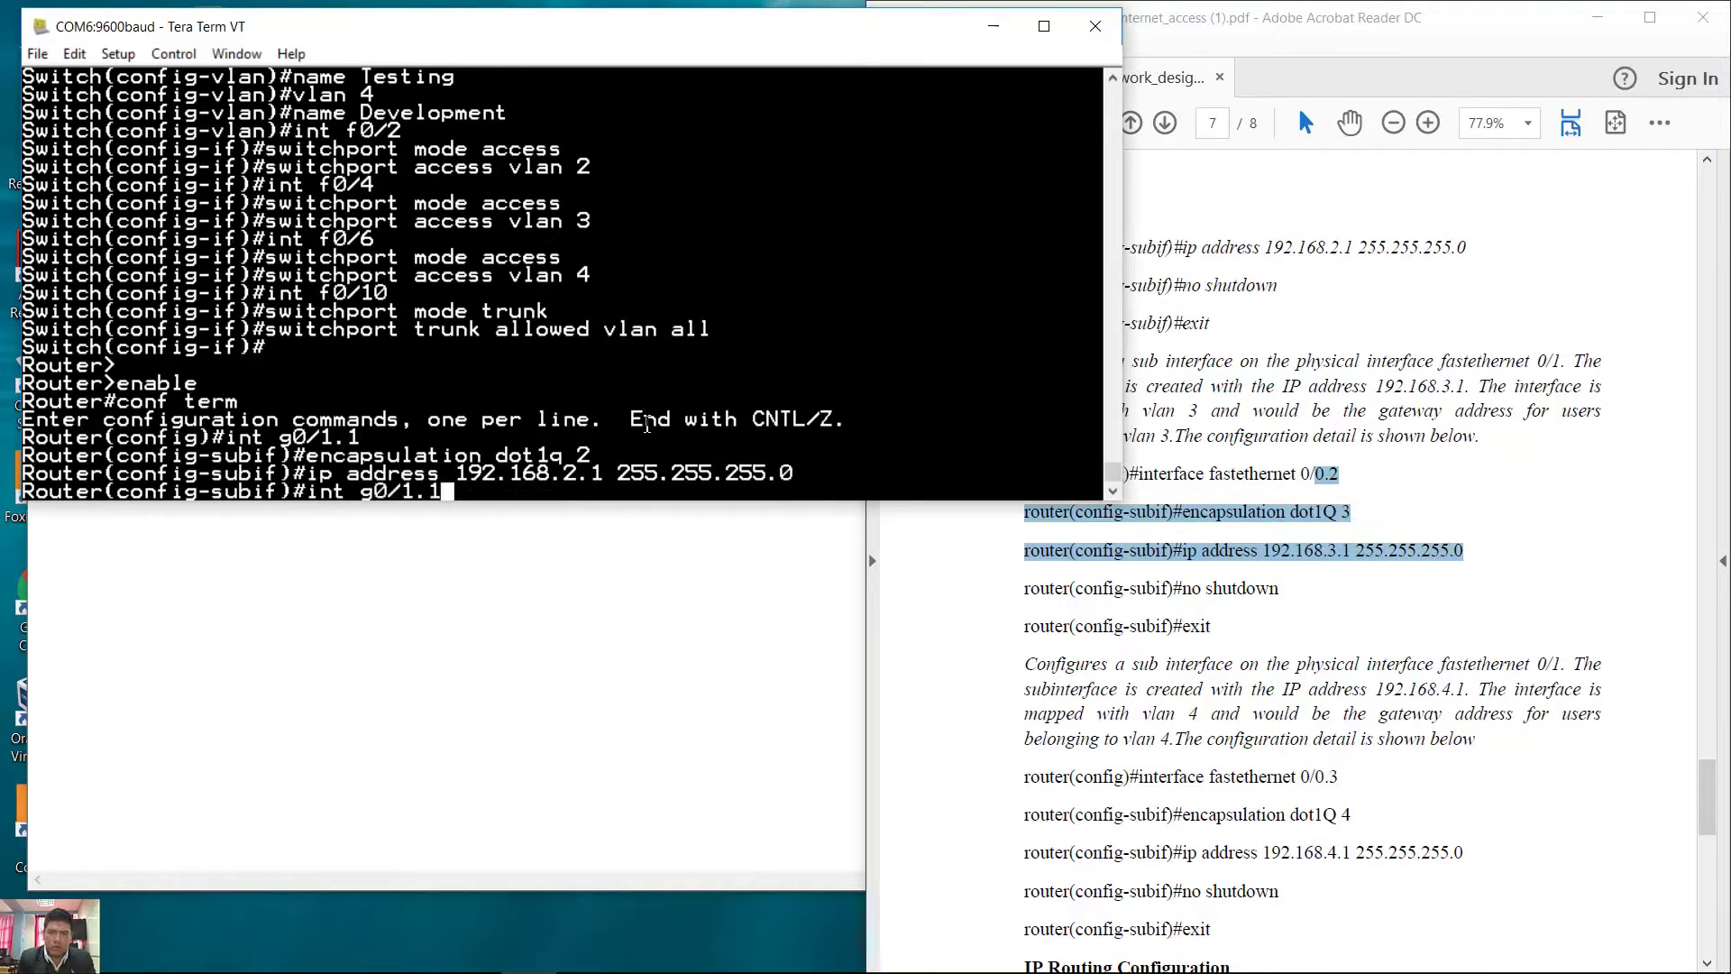
{"action": "type", "text": "2"}
{"action": "key", "text": "Return"}
{"action": "key", "text": "Up"}
{"action": "key", "text": "Up"}
{"action": "key", "text": "Up"}
{"action": "key", "text": "BackSpace"}
{"action": "type", "text": "3"}
{"action": "key", "text": "Return"}
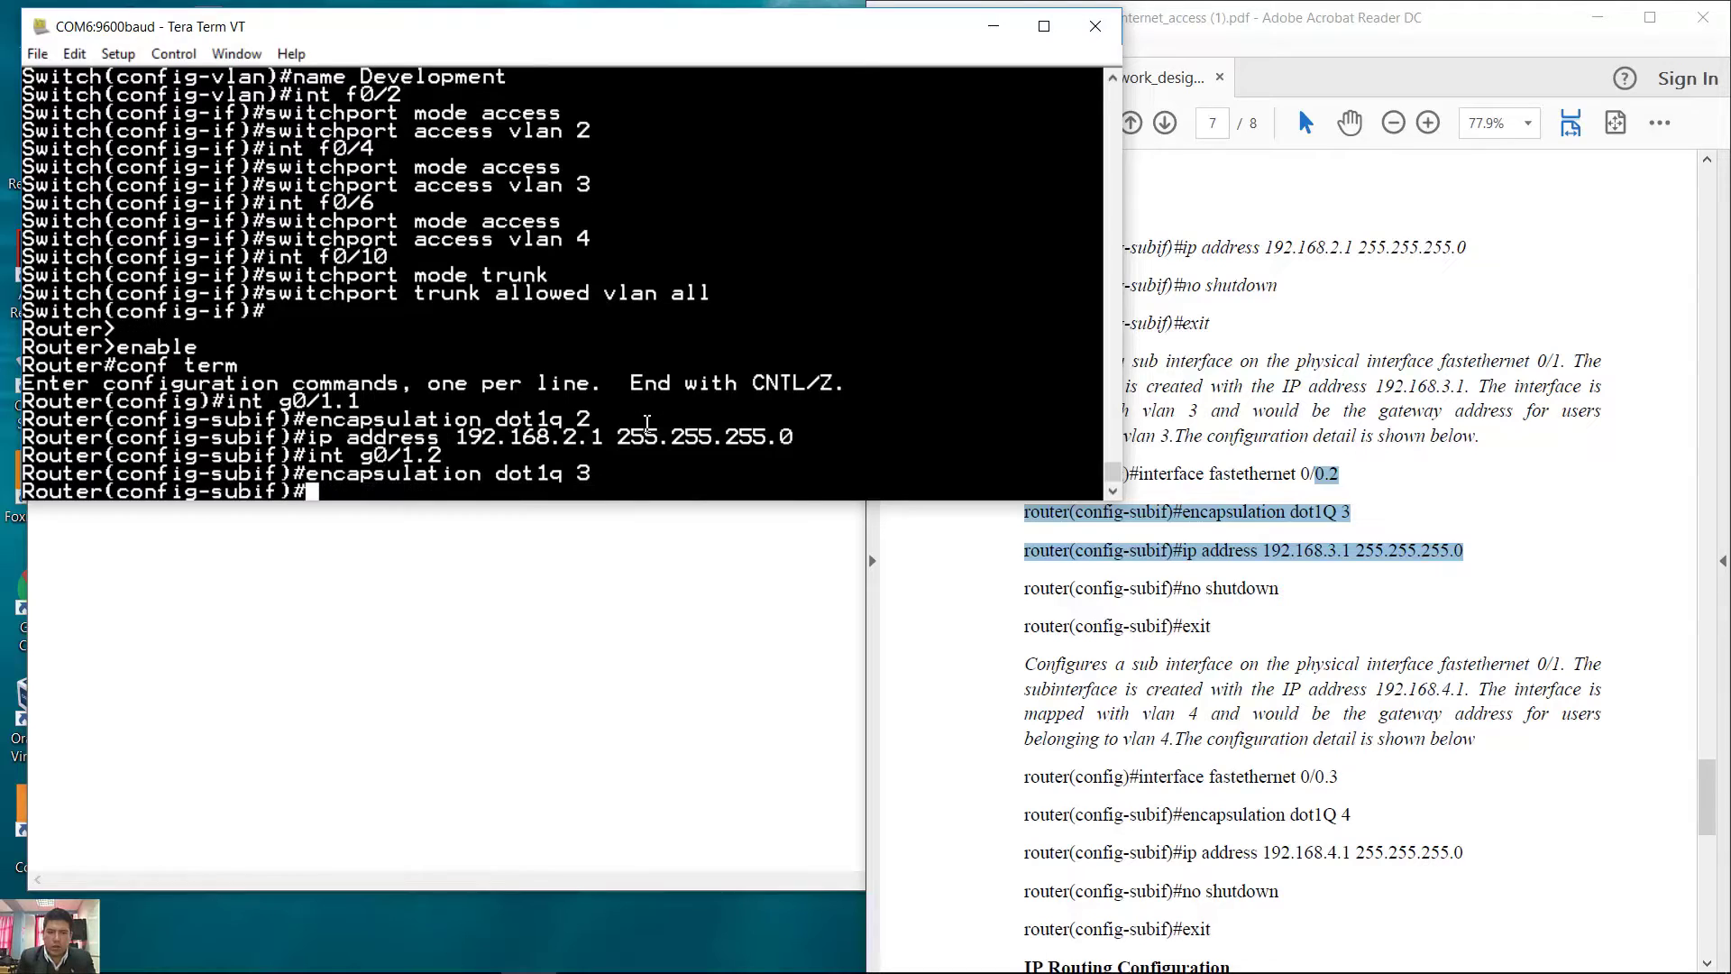
{"action": "key", "text": "Up"}
{"action": "key", "text": "Up"}
{"action": "key", "text": "Up"}
{"action": "key", "text": "Left"}
{"action": "key", "text": "Left"}
{"action": "key", "text": "Left"}
{"action": "key", "text": "Left"}
{"action": "key", "text": "Left"}
{"action": "key", "text": "Left"}
{"action": "key", "text": "Left"}
{"action": "key", "text": "Left"}
{"action": "key", "text": "Left"}
{"action": "key", "text": "Left"}
{"action": "key", "text": "Left"}
{"action": "key", "text": "Left"}
{"action": "key", "text": "Left"}
{"action": "key", "text": "Left"}
{"action": "key", "text": "Left"}
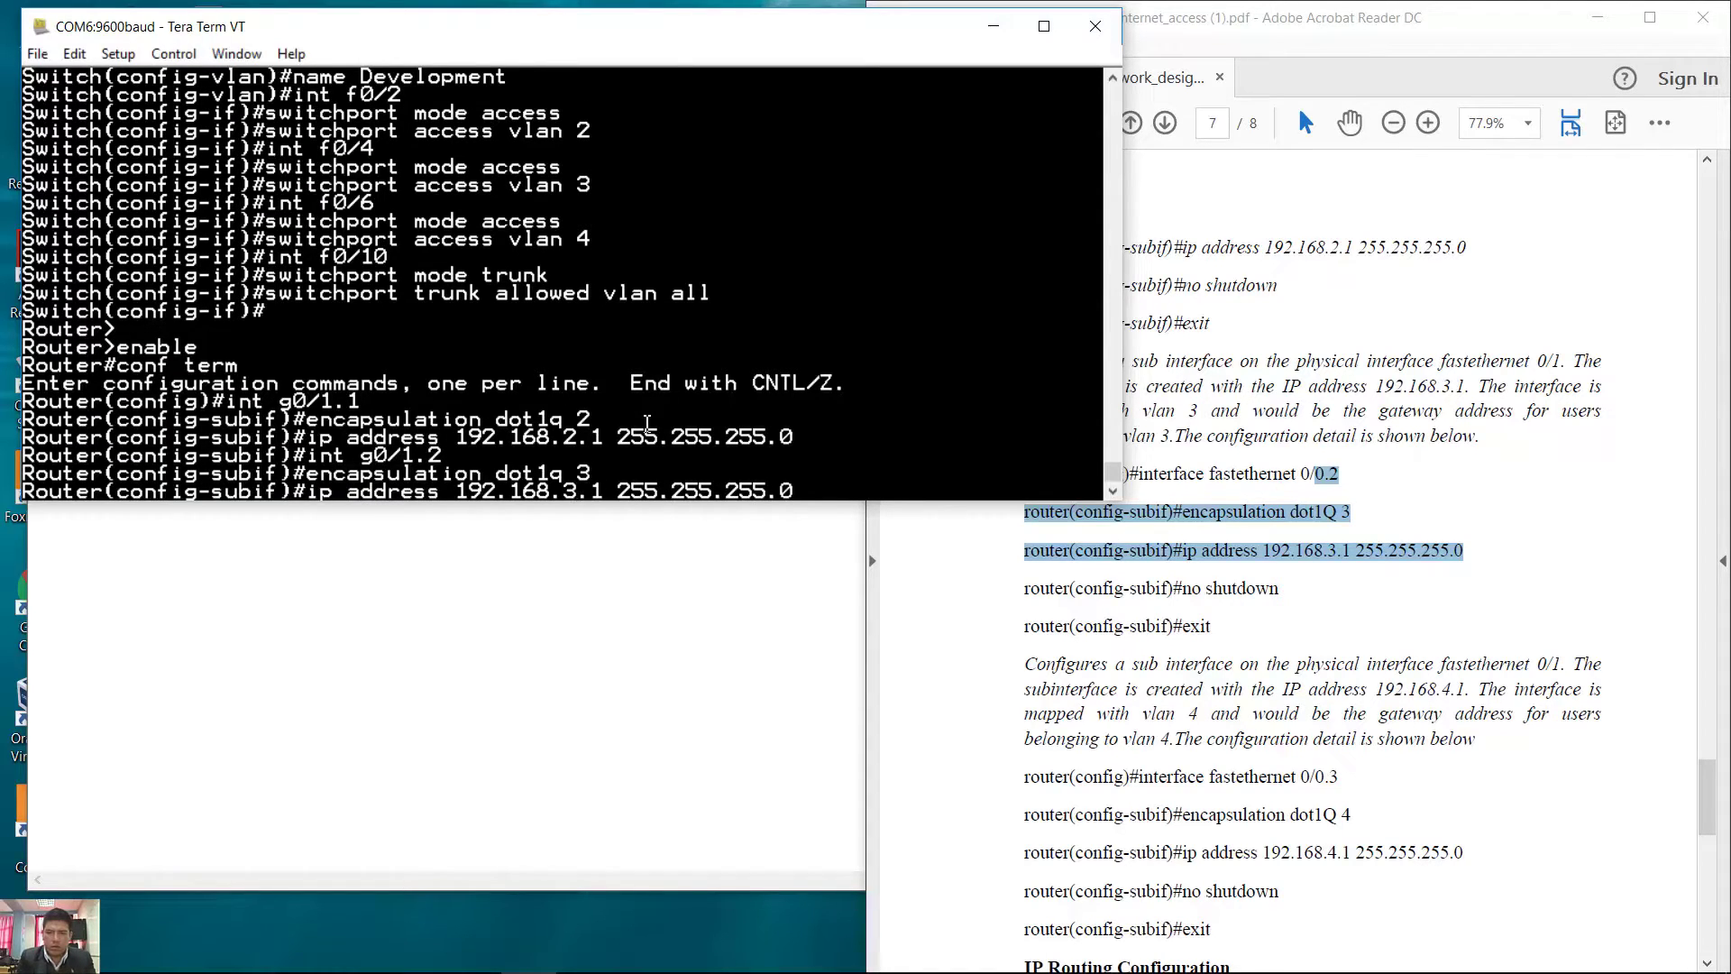
{"action": "key", "text": "Return"}
Create subinterface g0/1.3 with dot1q VLAN 4 and address 192.168.4.1 255.255.255.0
{"action": "key", "text": "Up"}
{"action": "key", "text": "Up"}
{"action": "key", "text": "Up"}
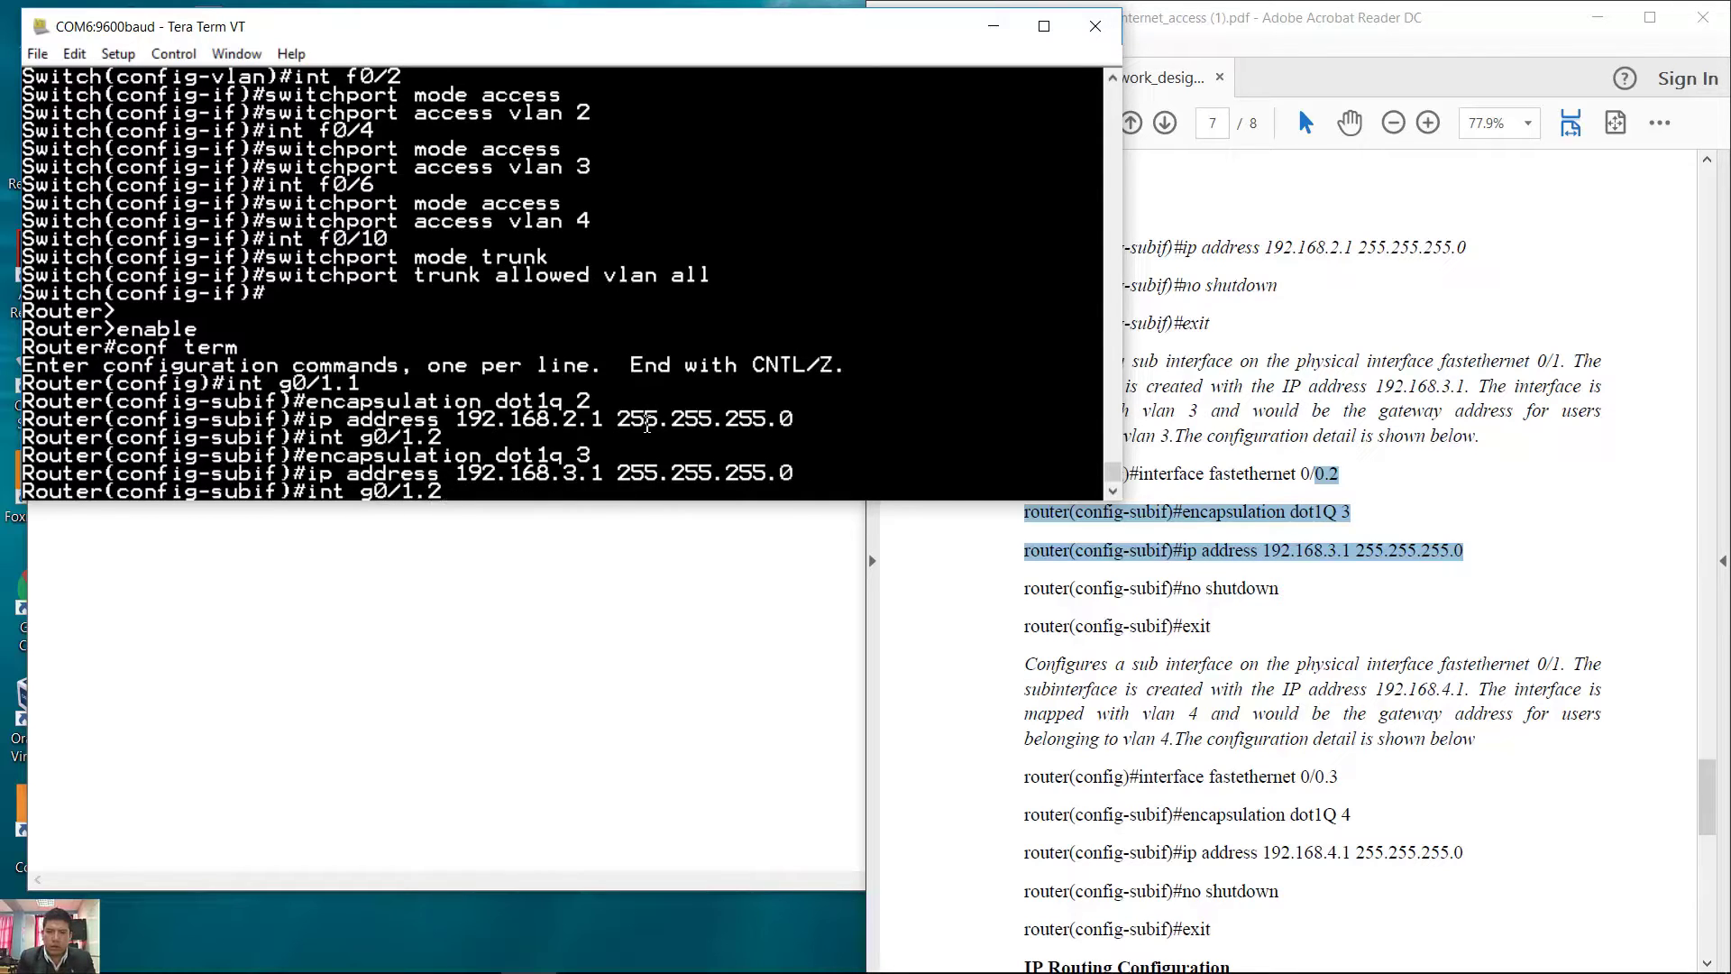
{"action": "type", "text": "3"}
{"action": "key", "text": "Return"}
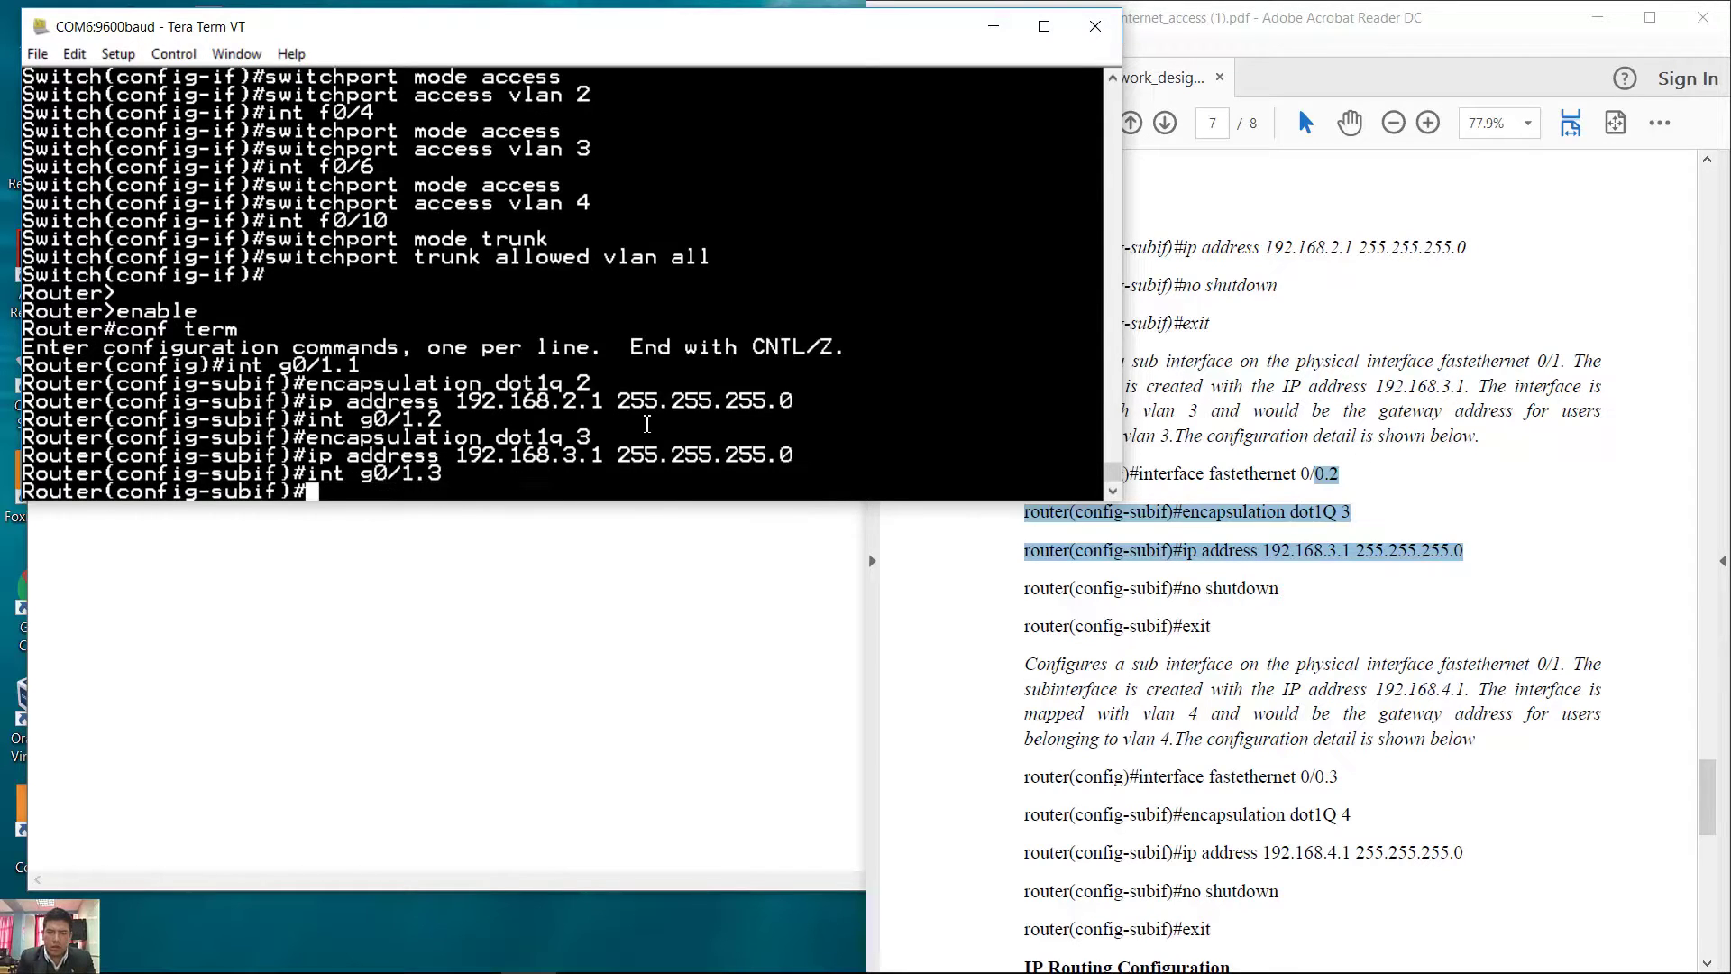
{"action": "key", "text": "Up"}
{"action": "key", "text": "Up"}
{"action": "key", "text": "Up"}
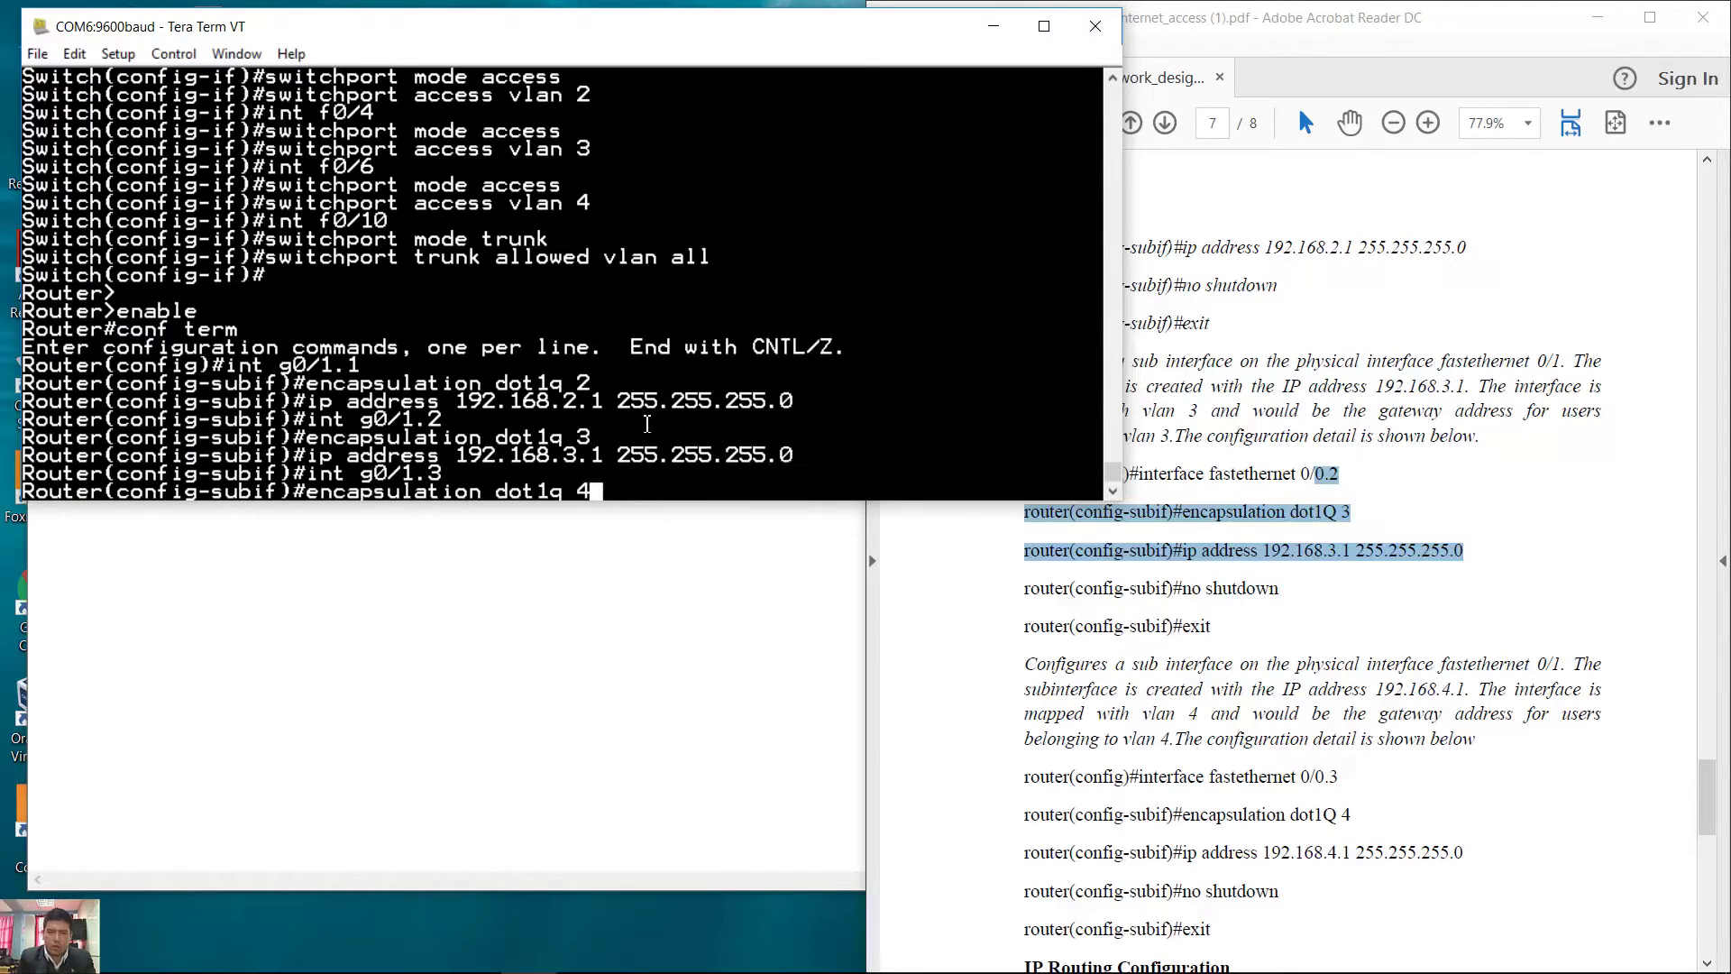
{"action": "key", "text": "Return"}
{"action": "key", "text": "Up"}
{"action": "key", "text": "Up"}
{"action": "key", "text": "Up"}
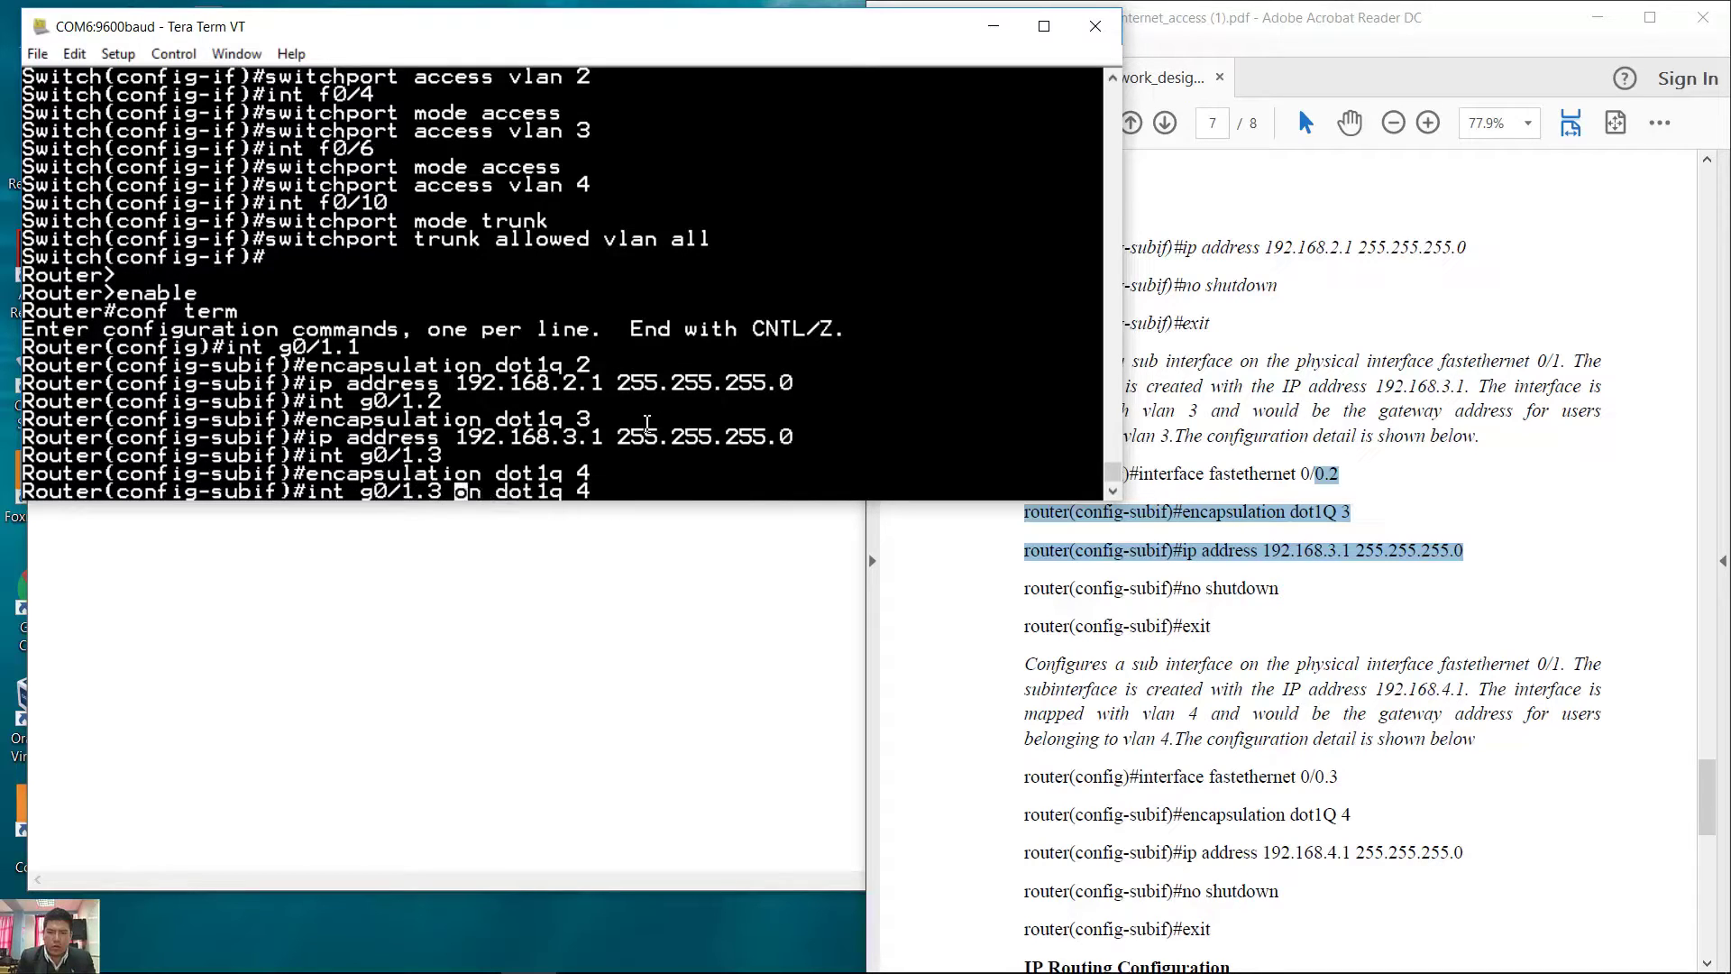
{"action": "key", "text": "Left"}
{"action": "key", "text": "Left"}
{"action": "key", "text": "Left"}
{"action": "key", "text": "Left"}
{"action": "key", "text": "Left"}
{"action": "key", "text": "Left"}
{"action": "key", "text": "Left"}
{"action": "key", "text": "Left"}
{"action": "key", "text": "Left"}
{"action": "key", "text": "Left"}
{"action": "key", "text": "Left"}
{"action": "key", "text": "Left"}
{"action": "key", "text": "Left"}
{"action": "key", "text": "Left"}
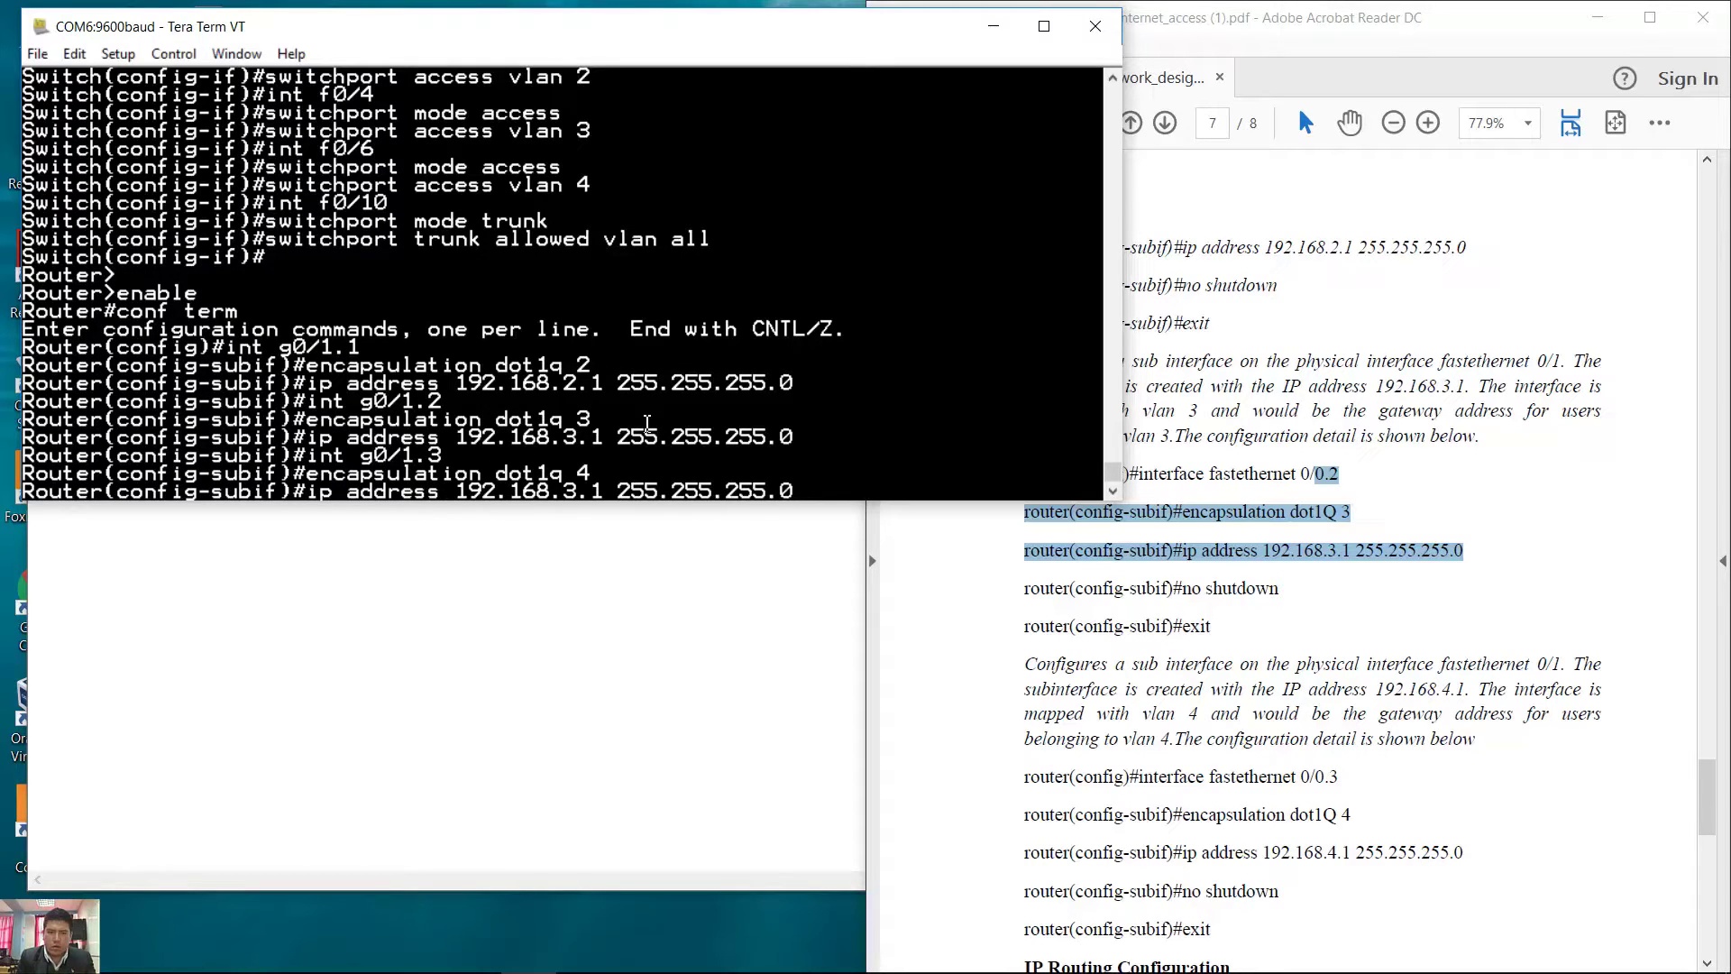
{"action": "key", "text": "Delete"}
{"action": "type", "text": "4"}
{"action": "key", "text": "Return"}
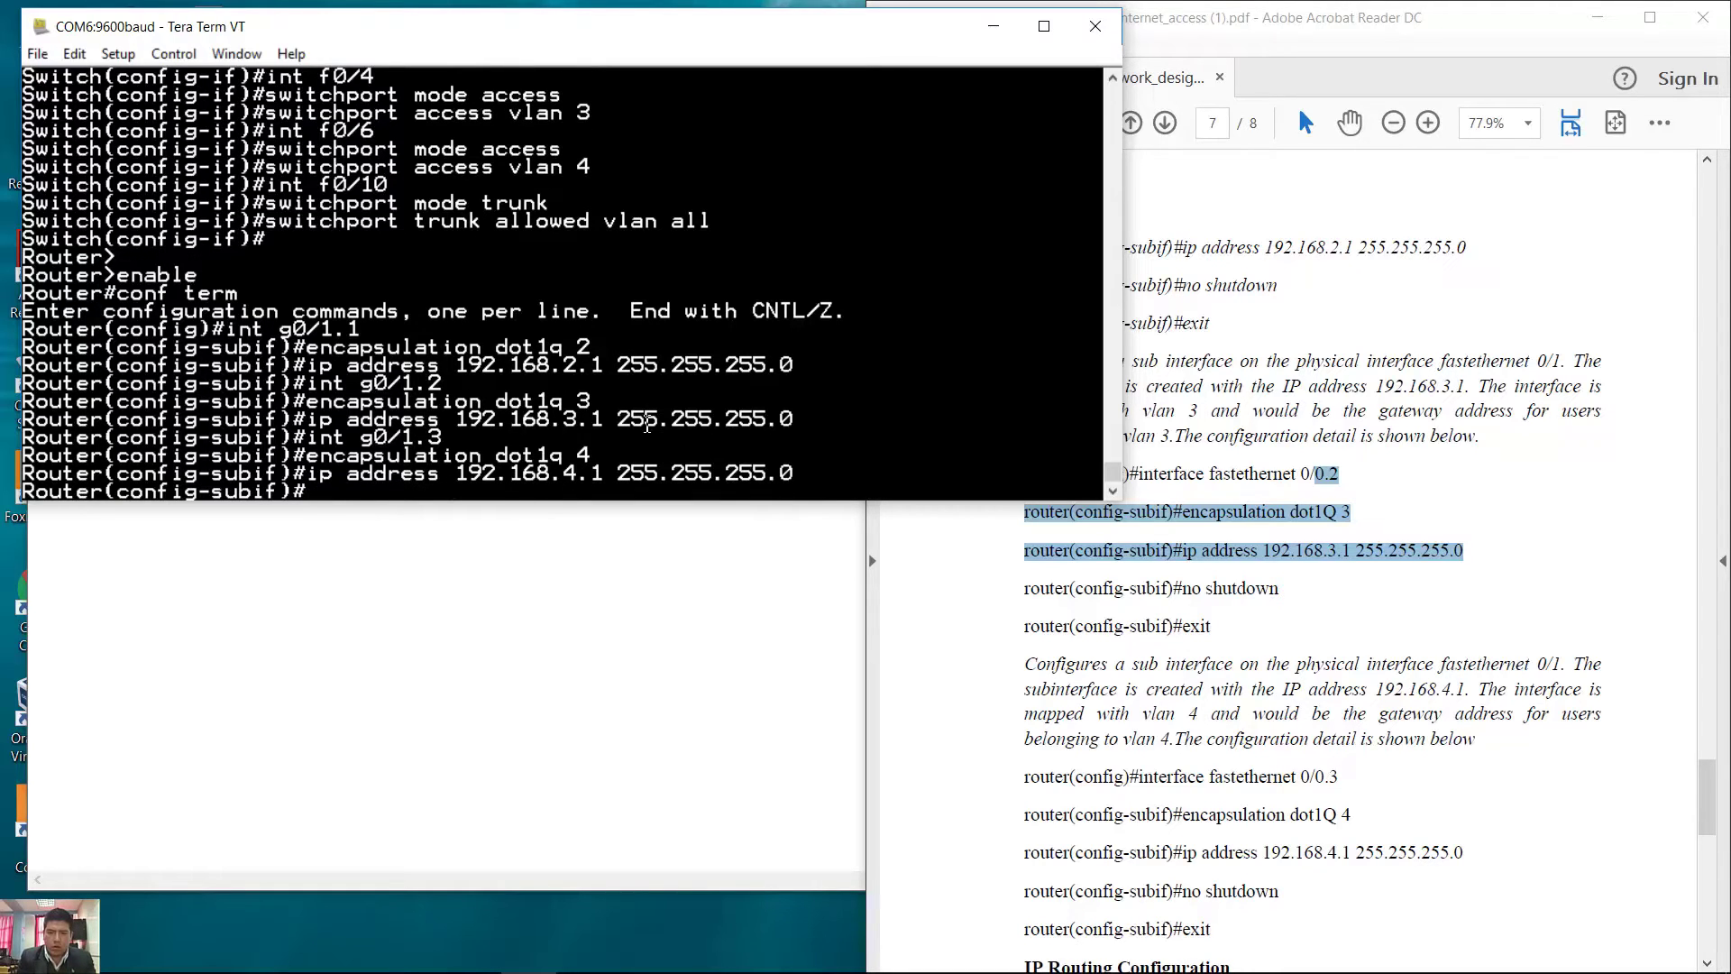
{"action": "key", "text": "Up"}
{"action": "key", "text": "Up"}
{"action": "key", "text": "Up"}
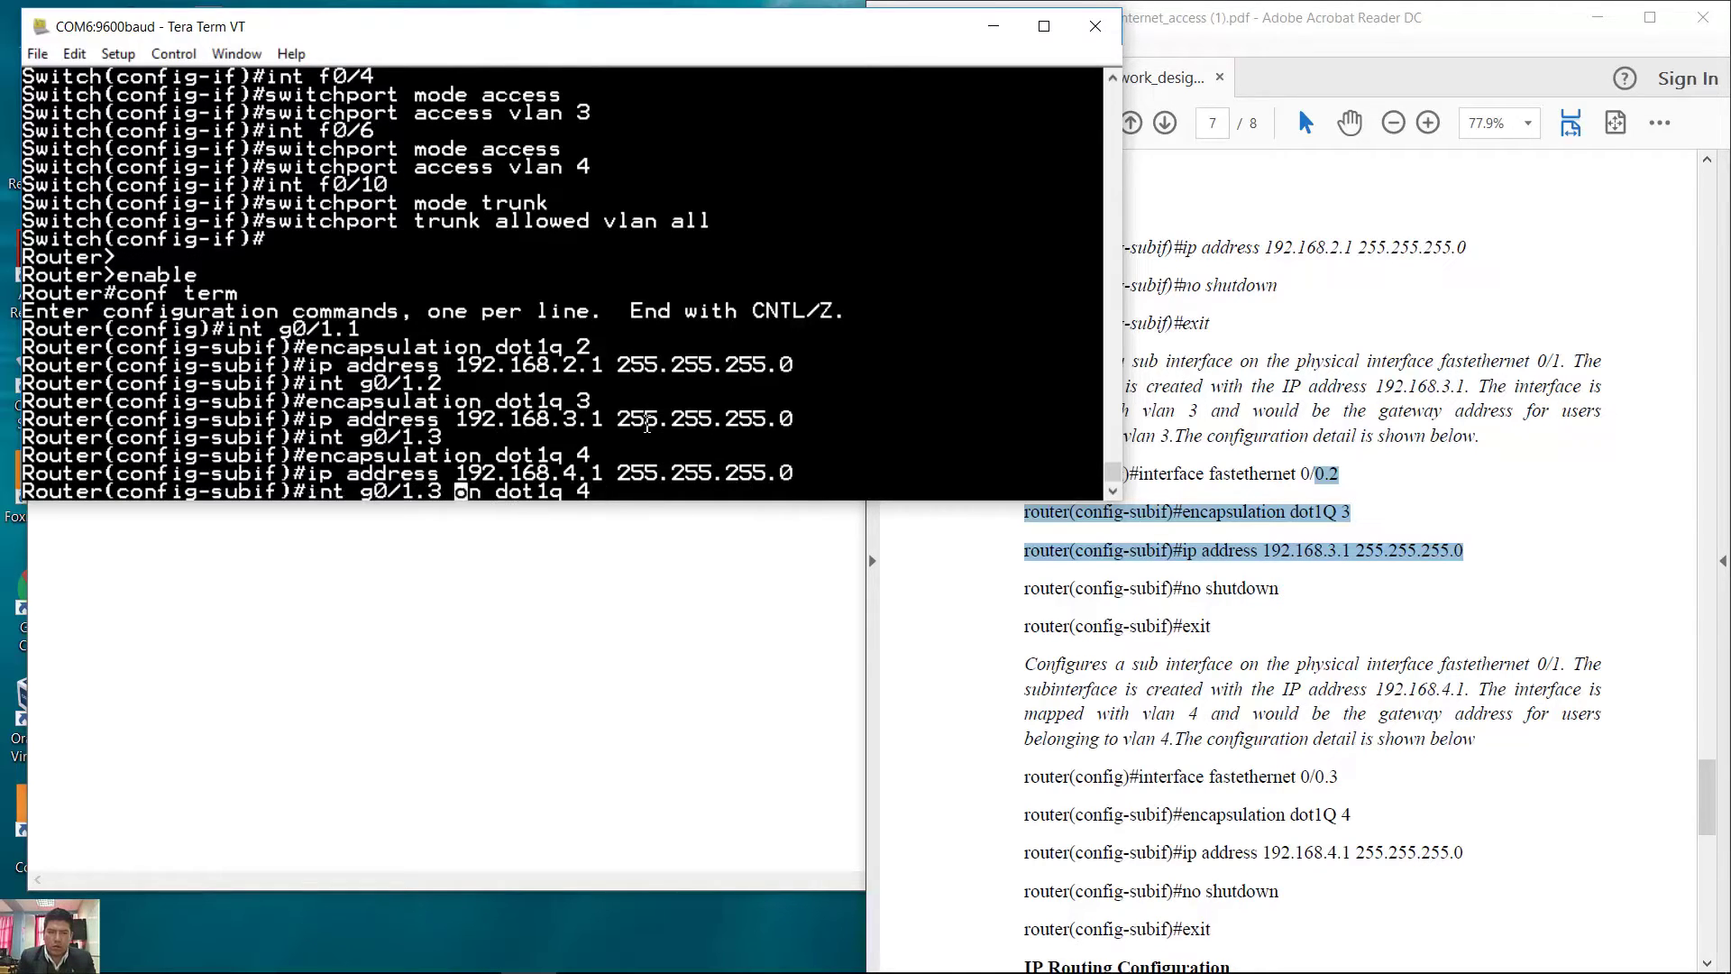
{"action": "key", "text": "BackSpace"}
{"action": "key", "text": "BackSpace"}
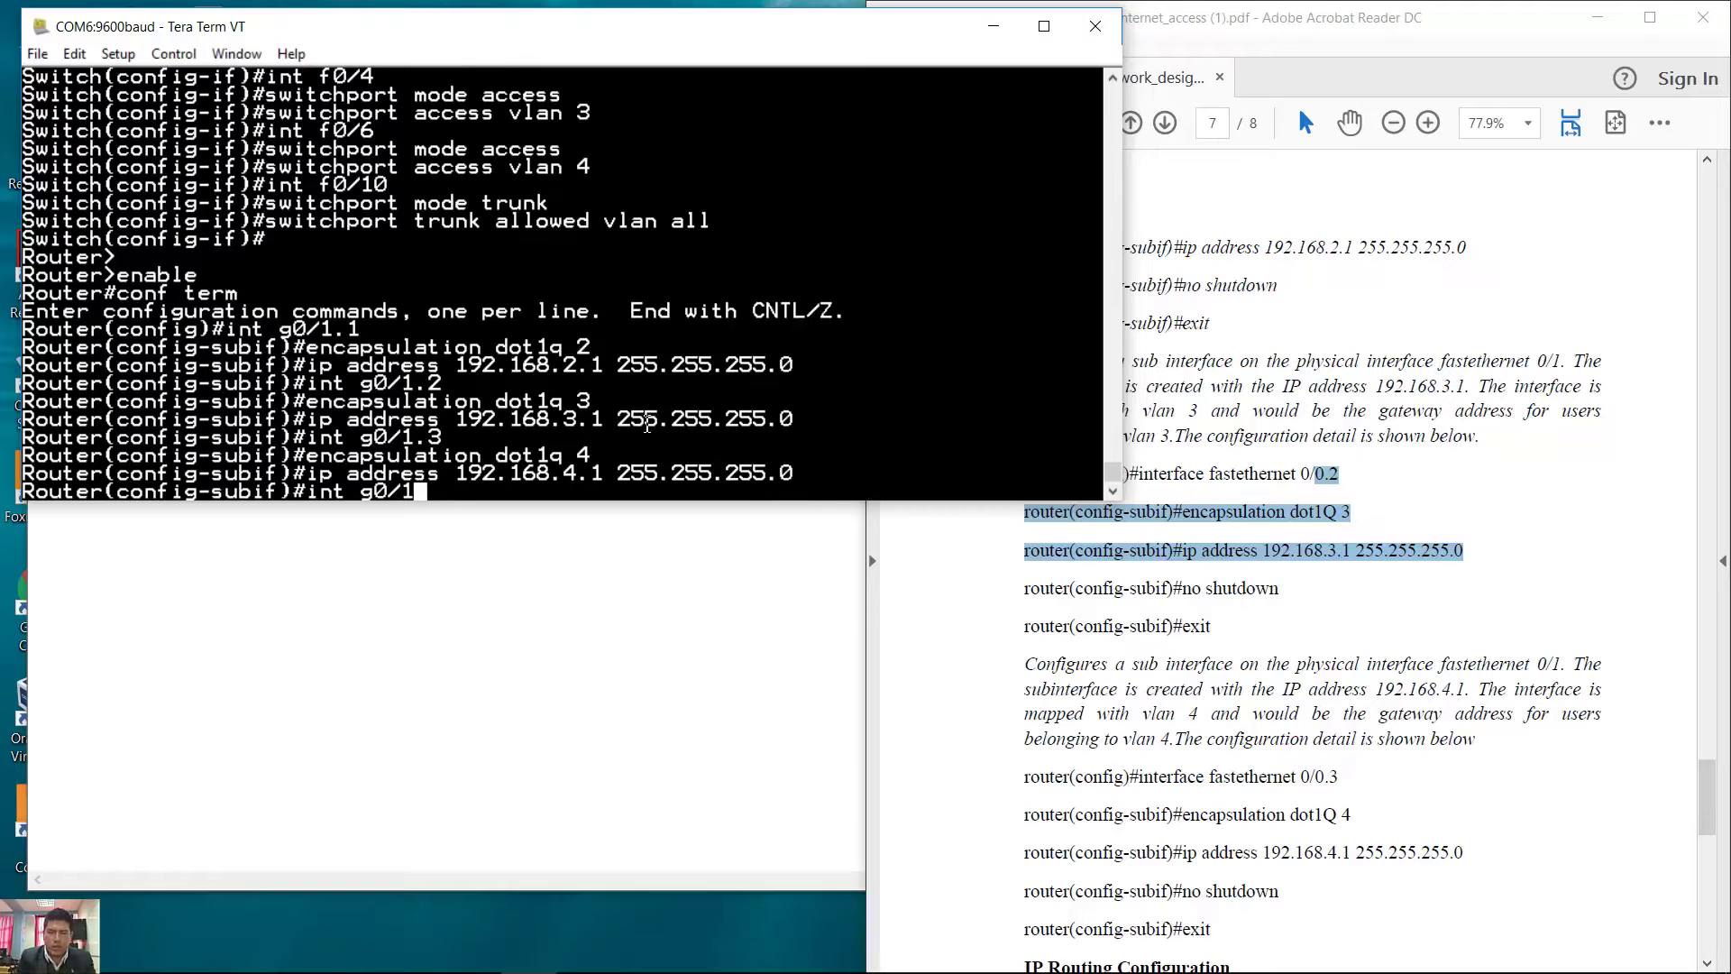
Enter interface g0/1 and run no shutdown to bring the physical link up
{"action": "key", "text": "Return"}
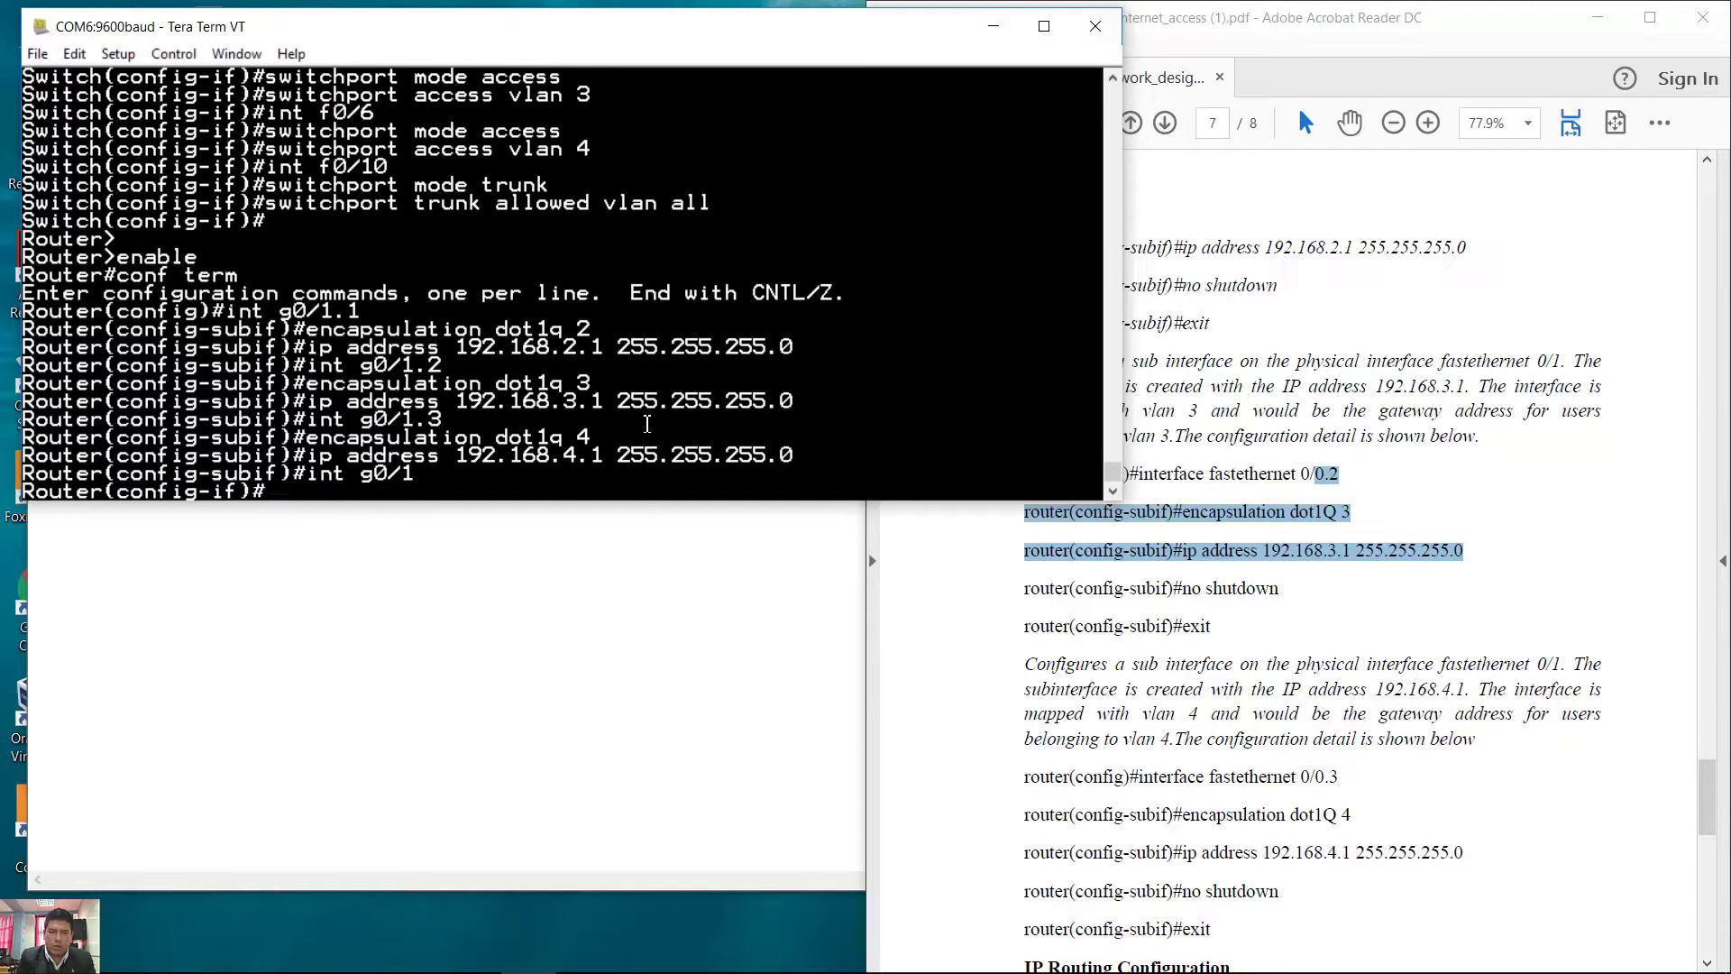
{"action": "type", "text": "no shutdown"}
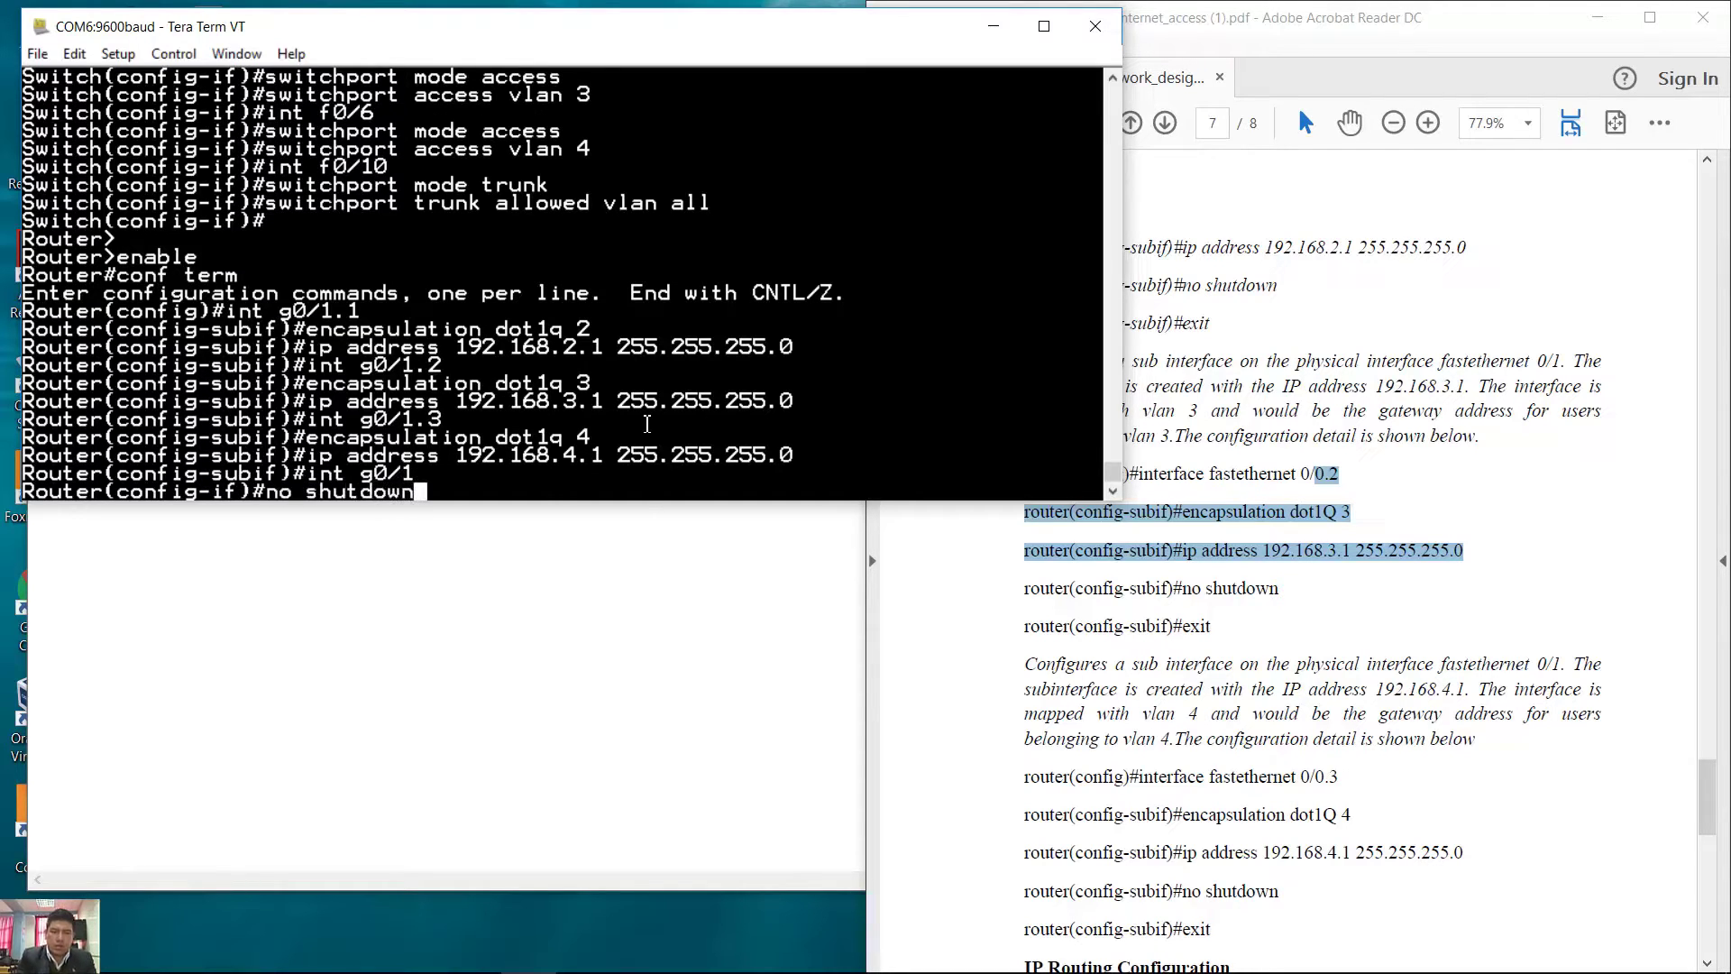
{"action": "key", "text": "Return"}
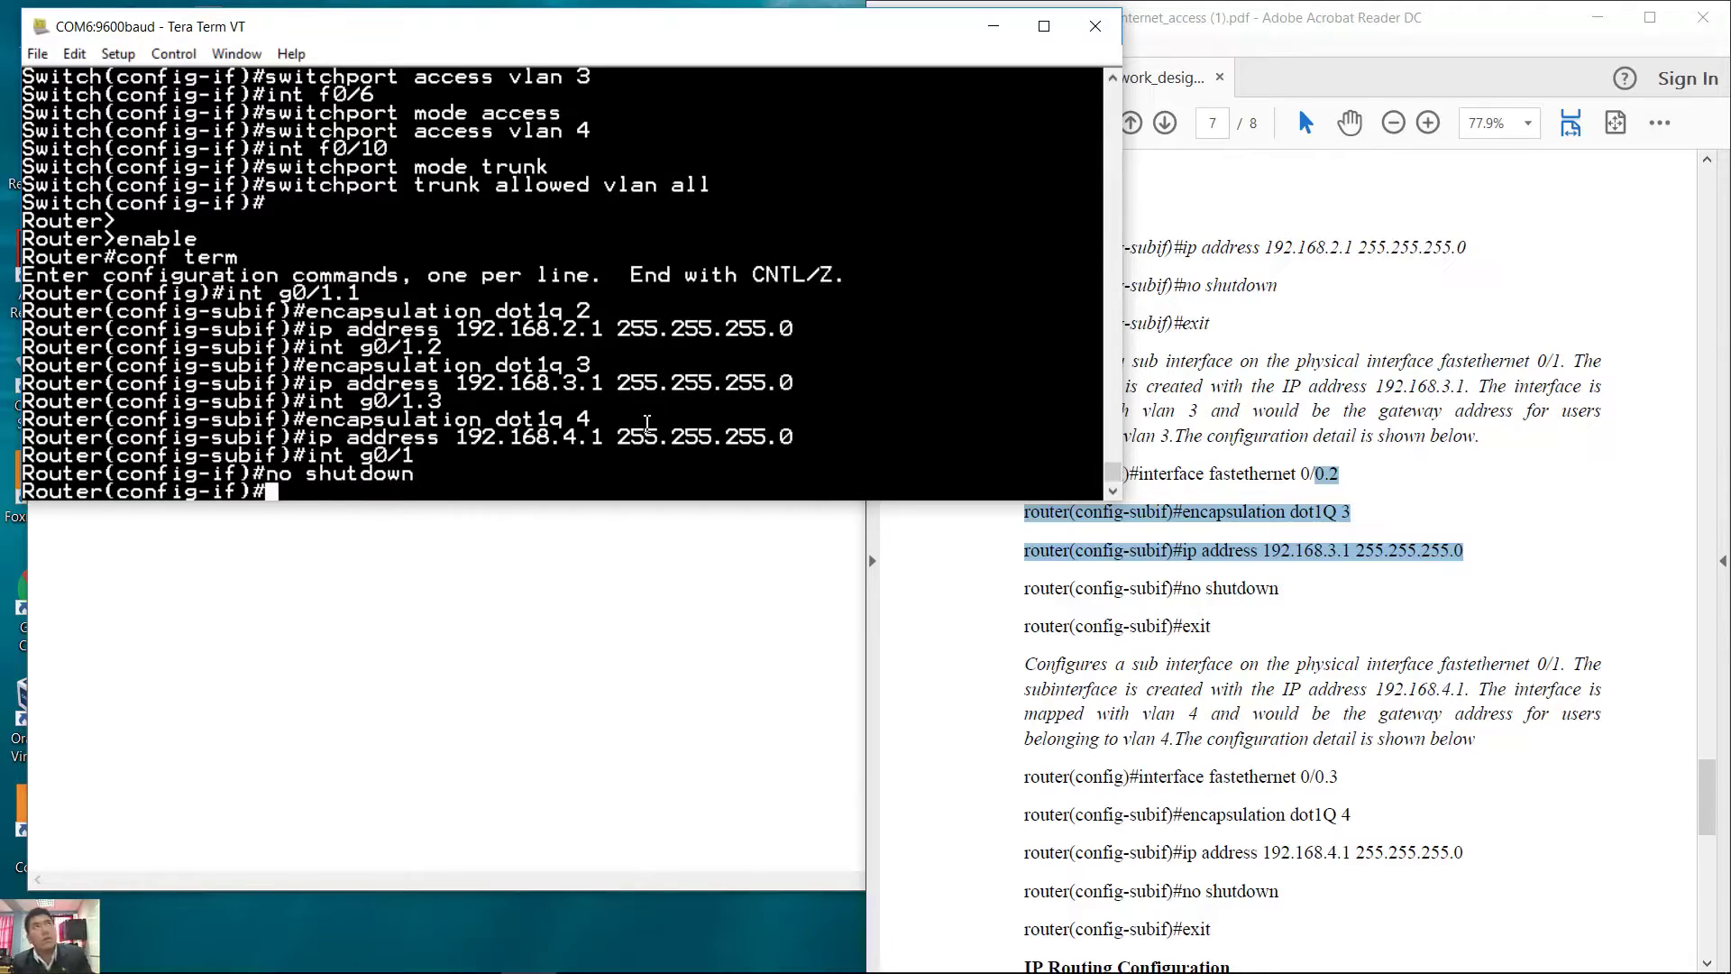
{"action": "key", "text": "Return"}
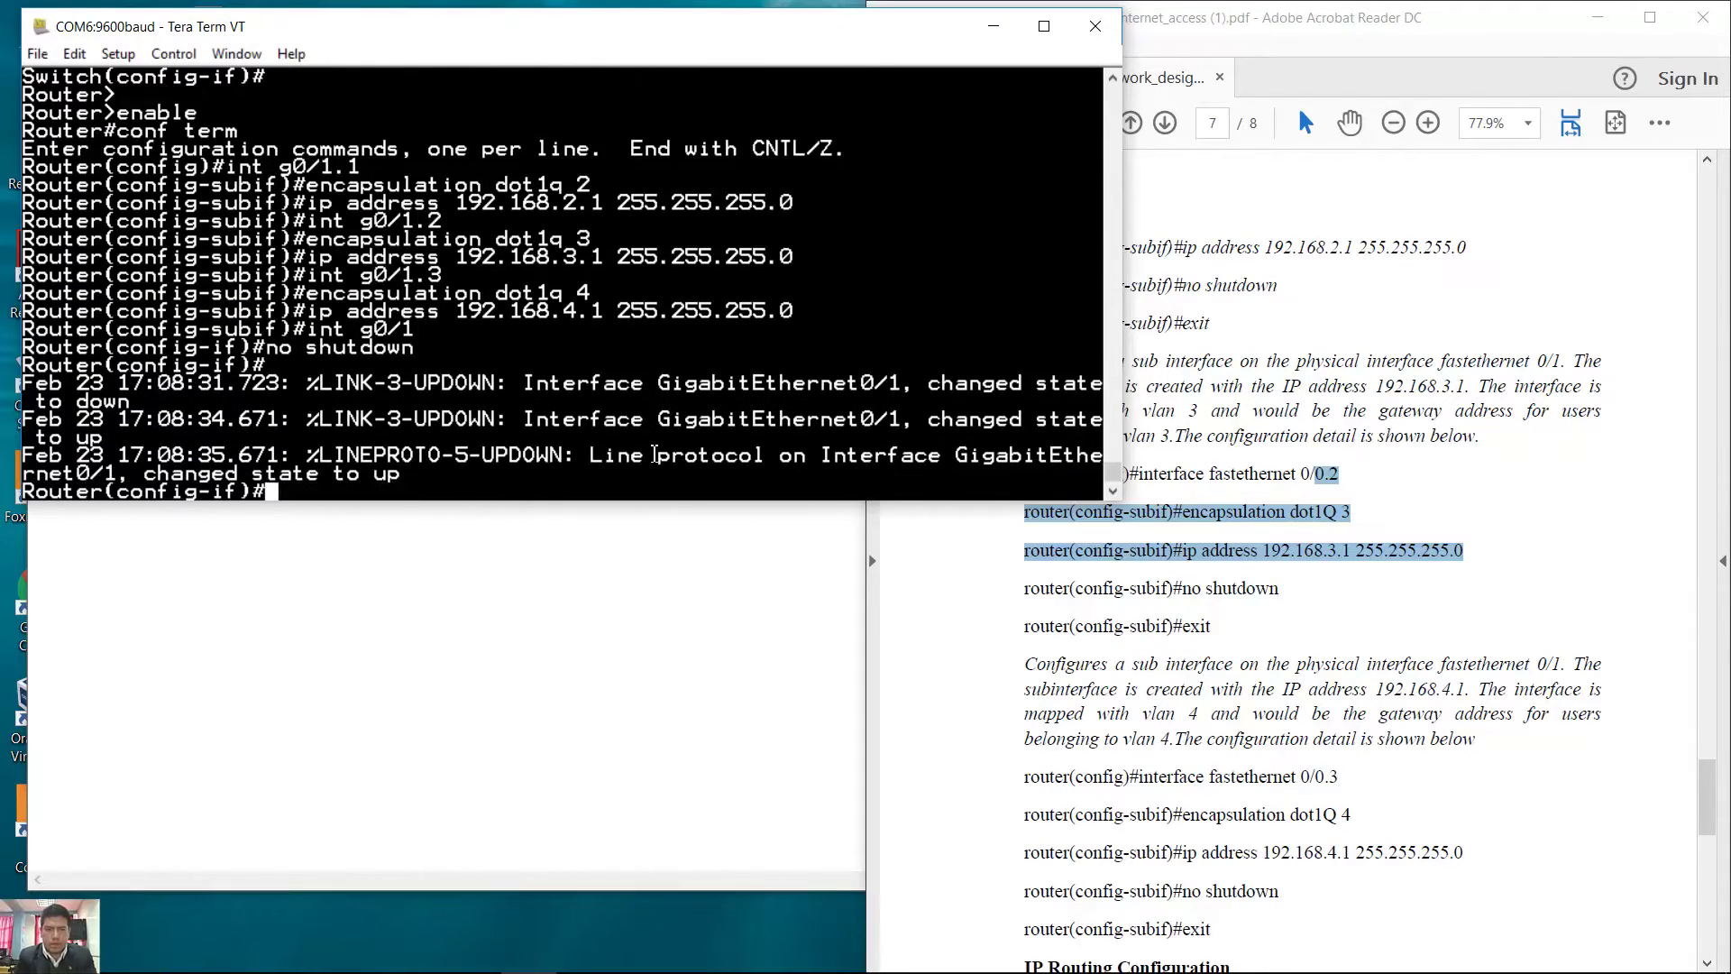
Find the IP Routing Configuration step in the guide and highlight the ip routing command
{"action": "left_click", "coordinate": [1054, 269]}
{"action": "scroll", "coordinate": [1054, 269], "scroll_direction": "down", "scroll_amount": 8}
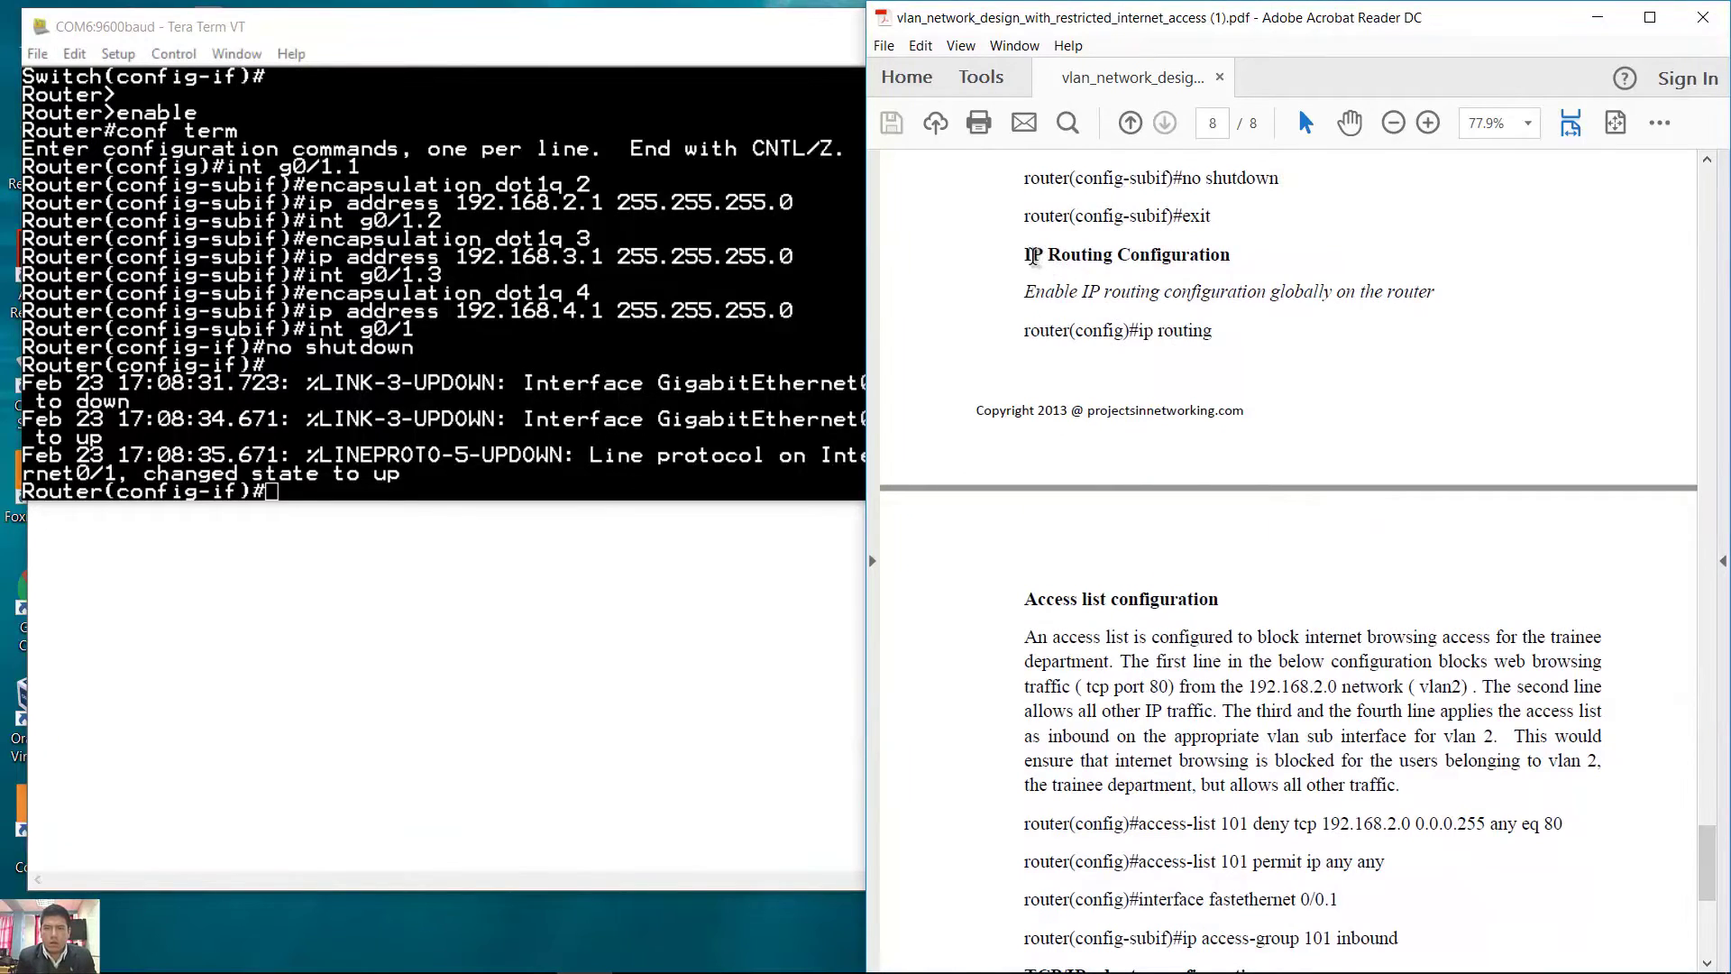
{"action": "left_click_drag", "start_coordinate": [1028, 258], "coordinate": [1208, 339]}
{"action": "left_click", "coordinate": [1209, 340]}
{"action": "left_click_drag", "start_coordinate": [1076, 331], "coordinate": [1215, 332]}
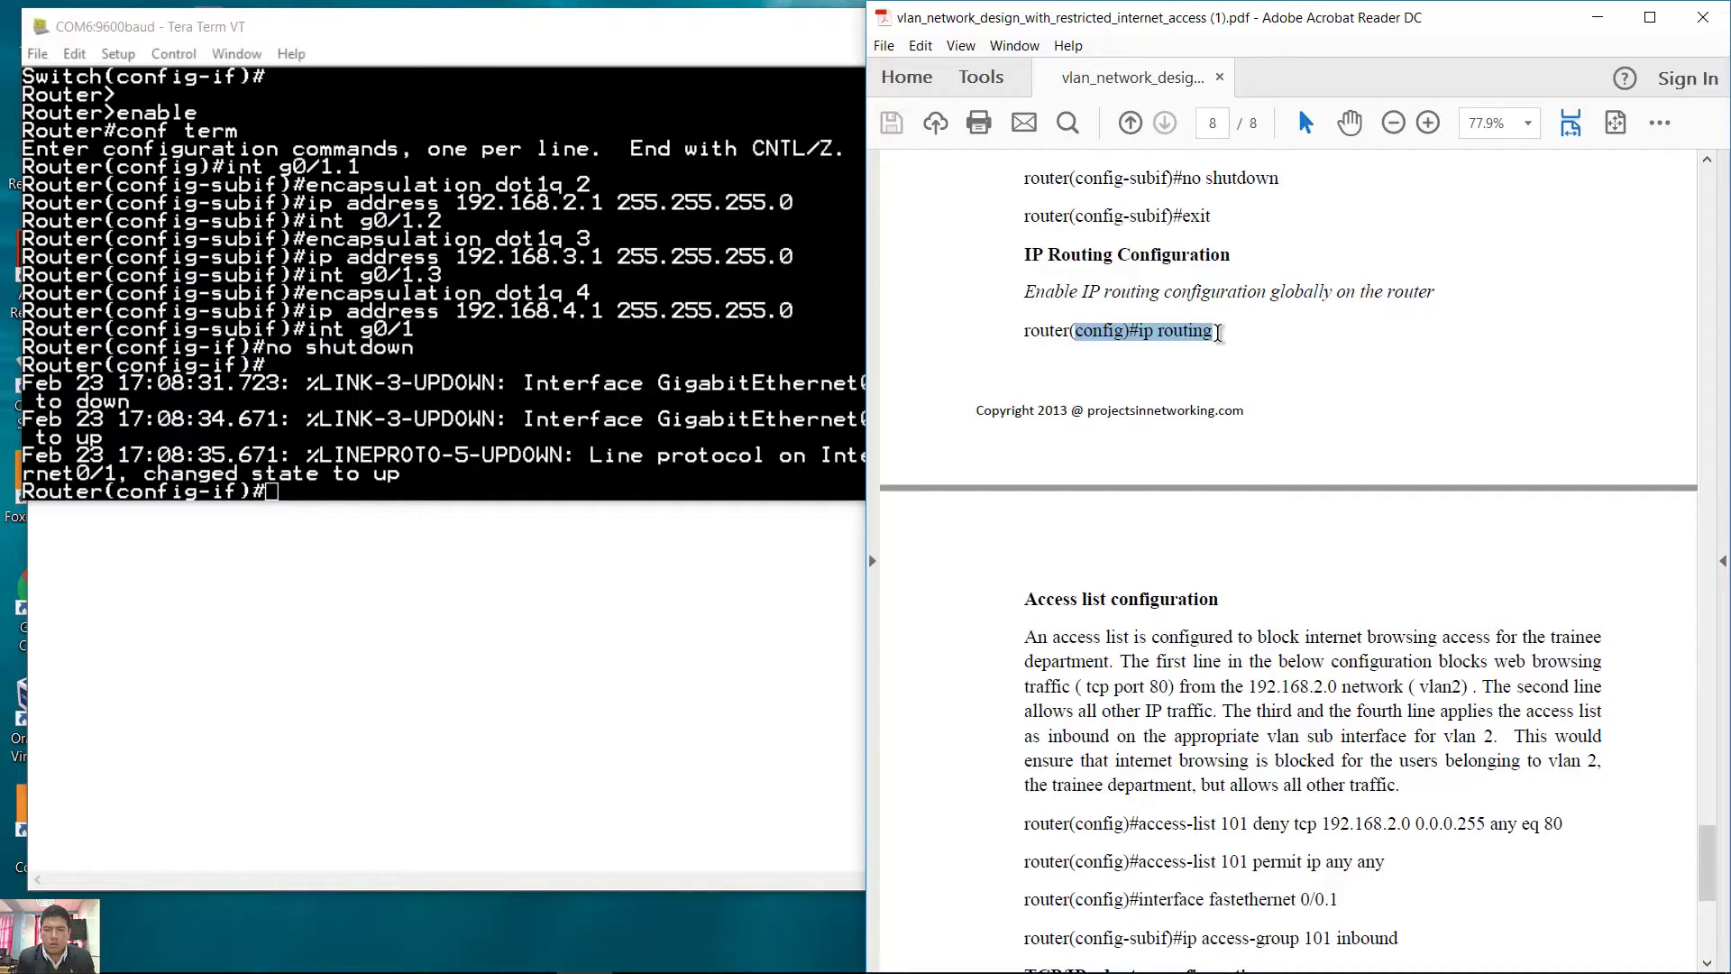
{"action": "left_click", "coordinate": [1134, 331]}
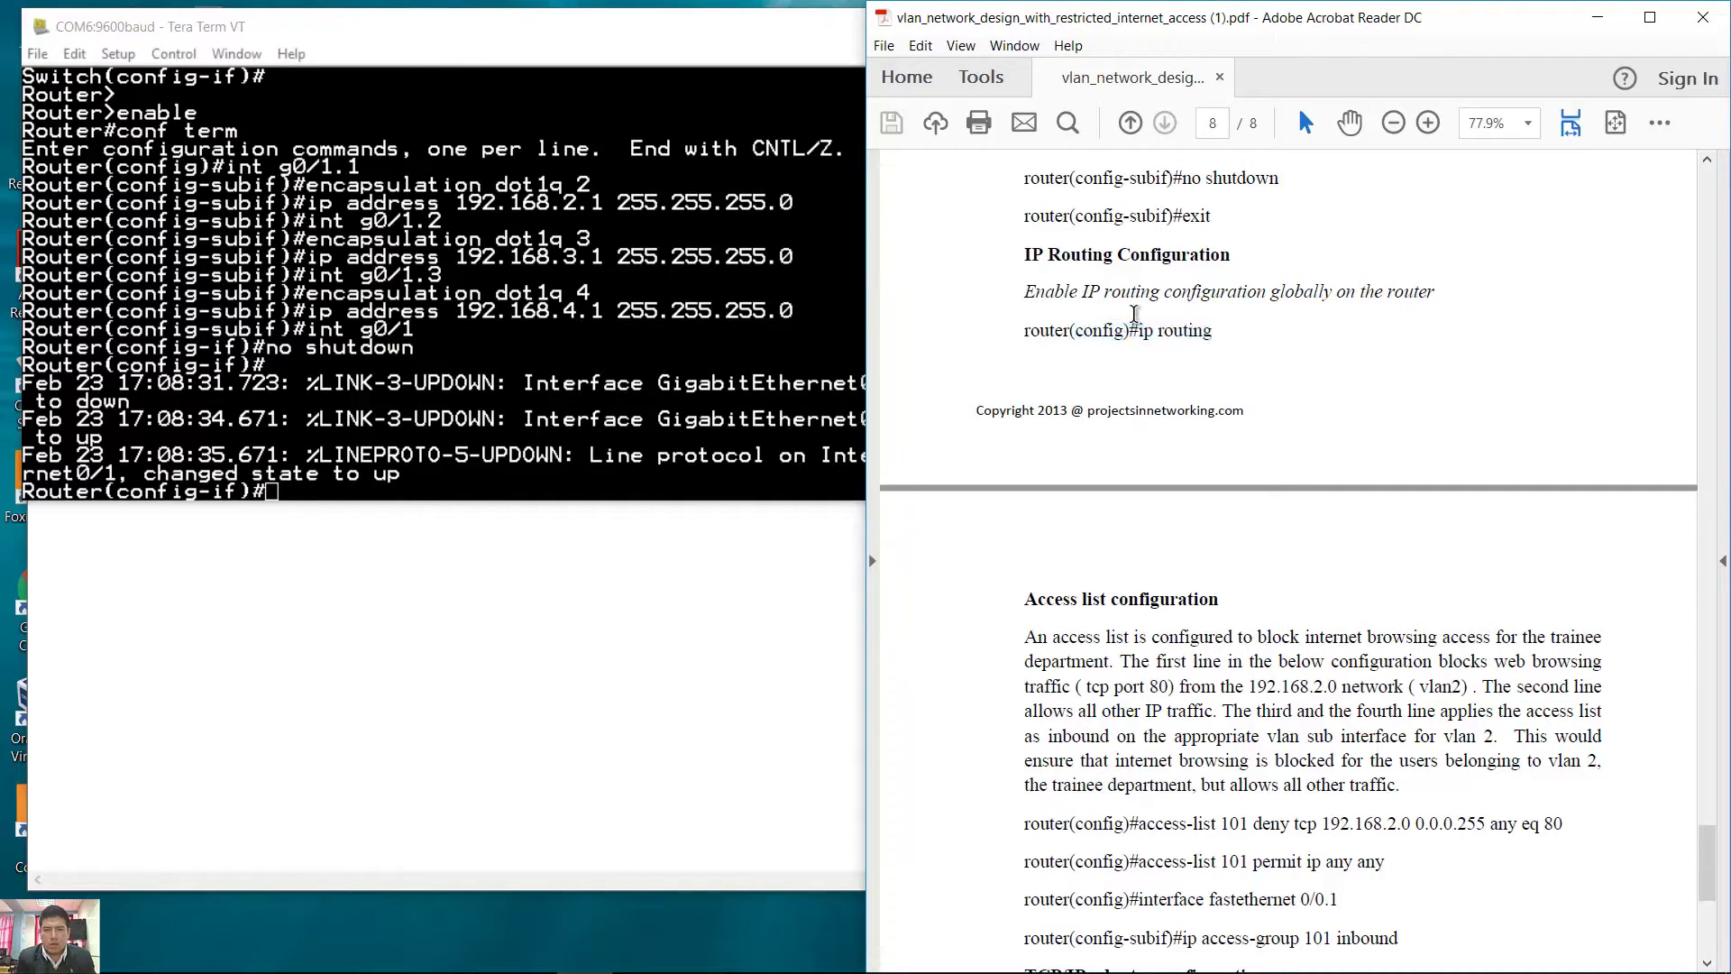
{"action": "left_click_drag", "start_coordinate": [1136, 331], "coordinate": [1213, 336]}
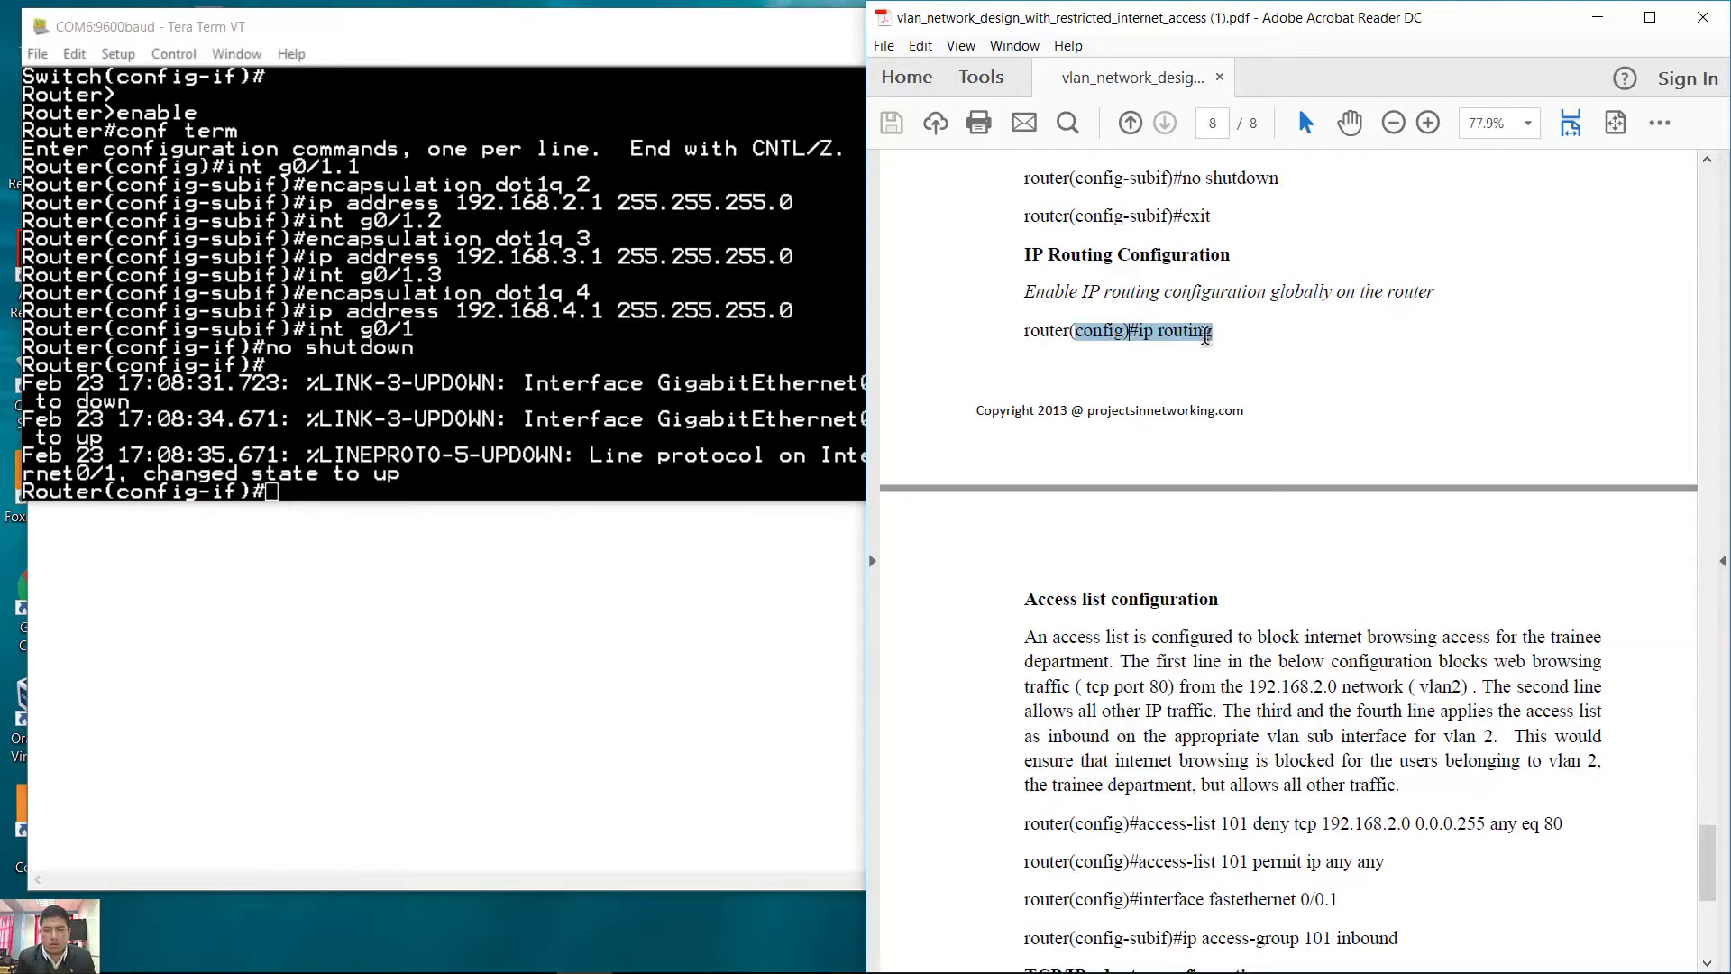
{"action": "left_click", "coordinate": [592, 481]}
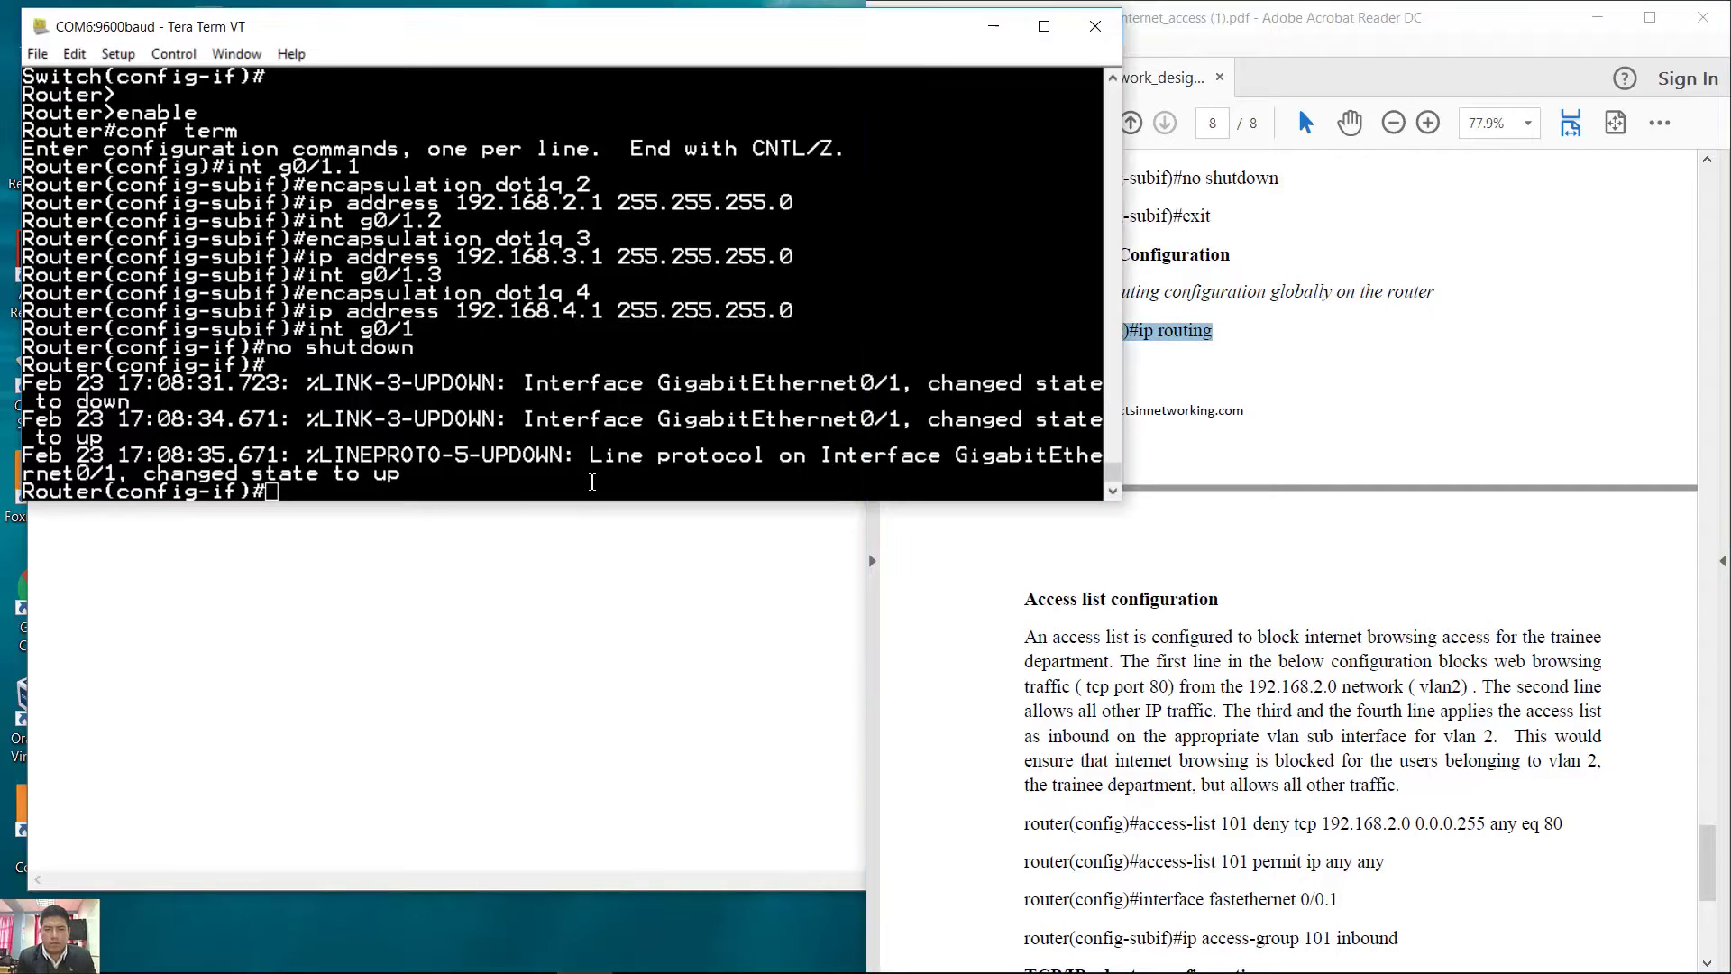
{"action": "left_click", "coordinate": [1172, 364]}
{"action": "left_click_drag", "start_coordinate": [1074, 332], "coordinate": [1213, 335]}
Exit interface configuration and enable ip routing globally on the router
{"action": "left_click", "coordinate": [622, 407]}
{"action": "type", "text": "exit"}
{"action": "key", "text": "Return"}
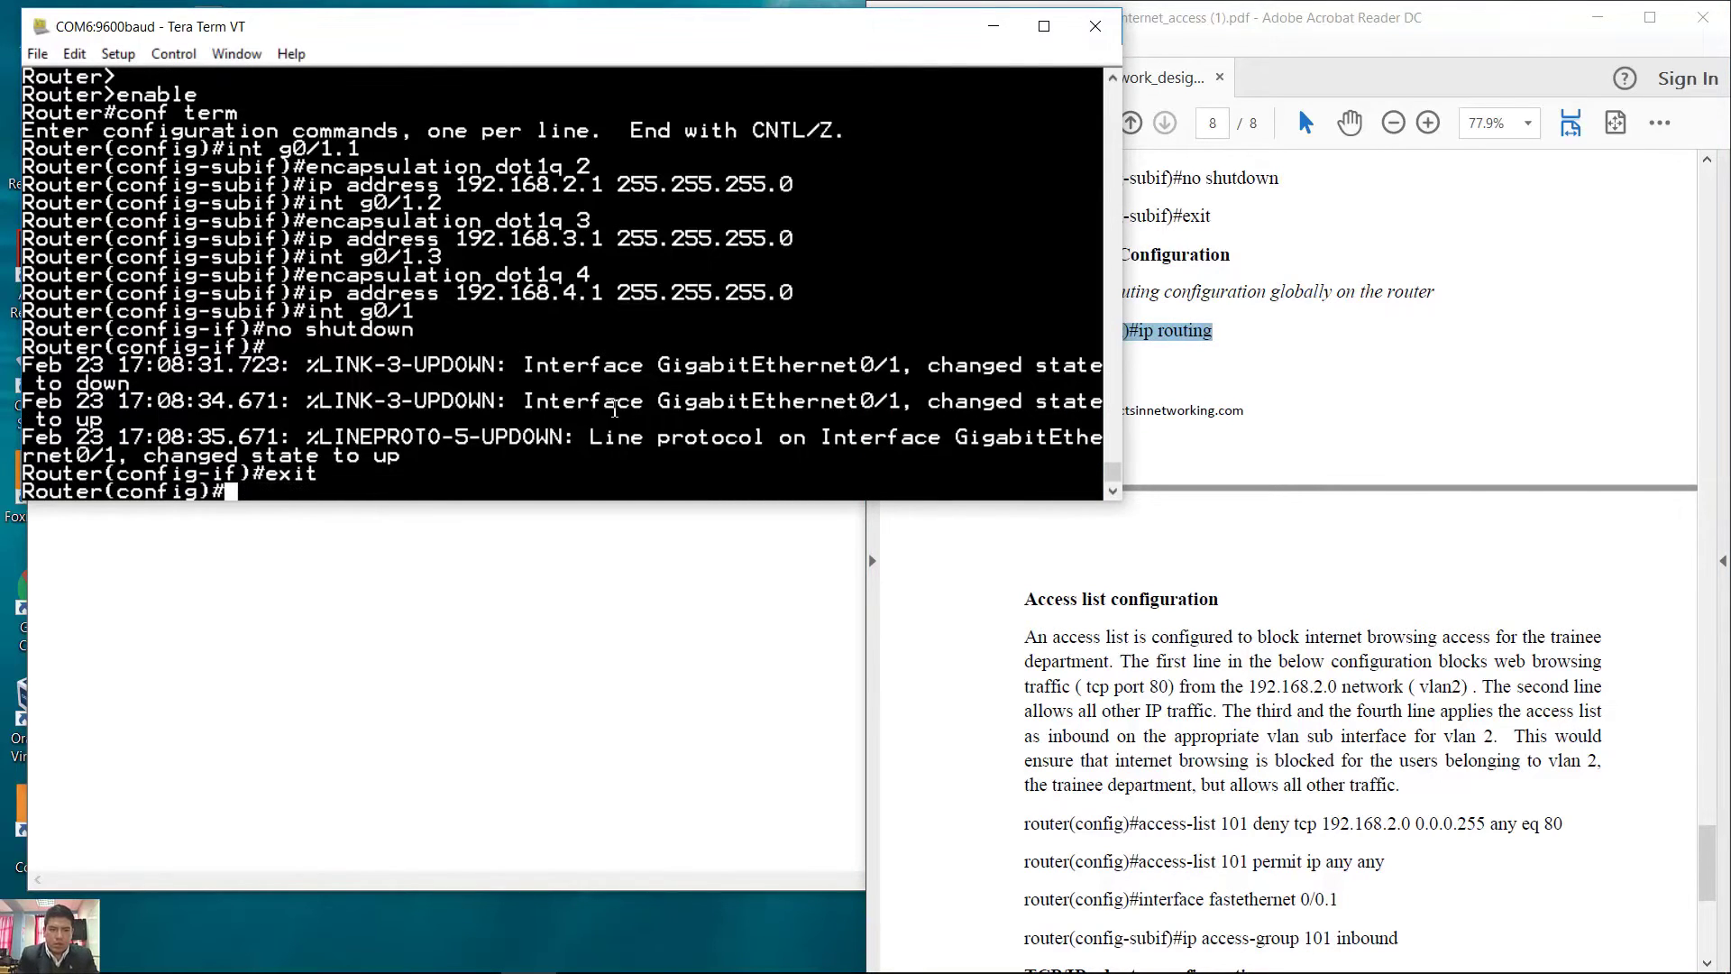
{"action": "type", "text": "ip routing"}
{"action": "key", "text": "Return"}
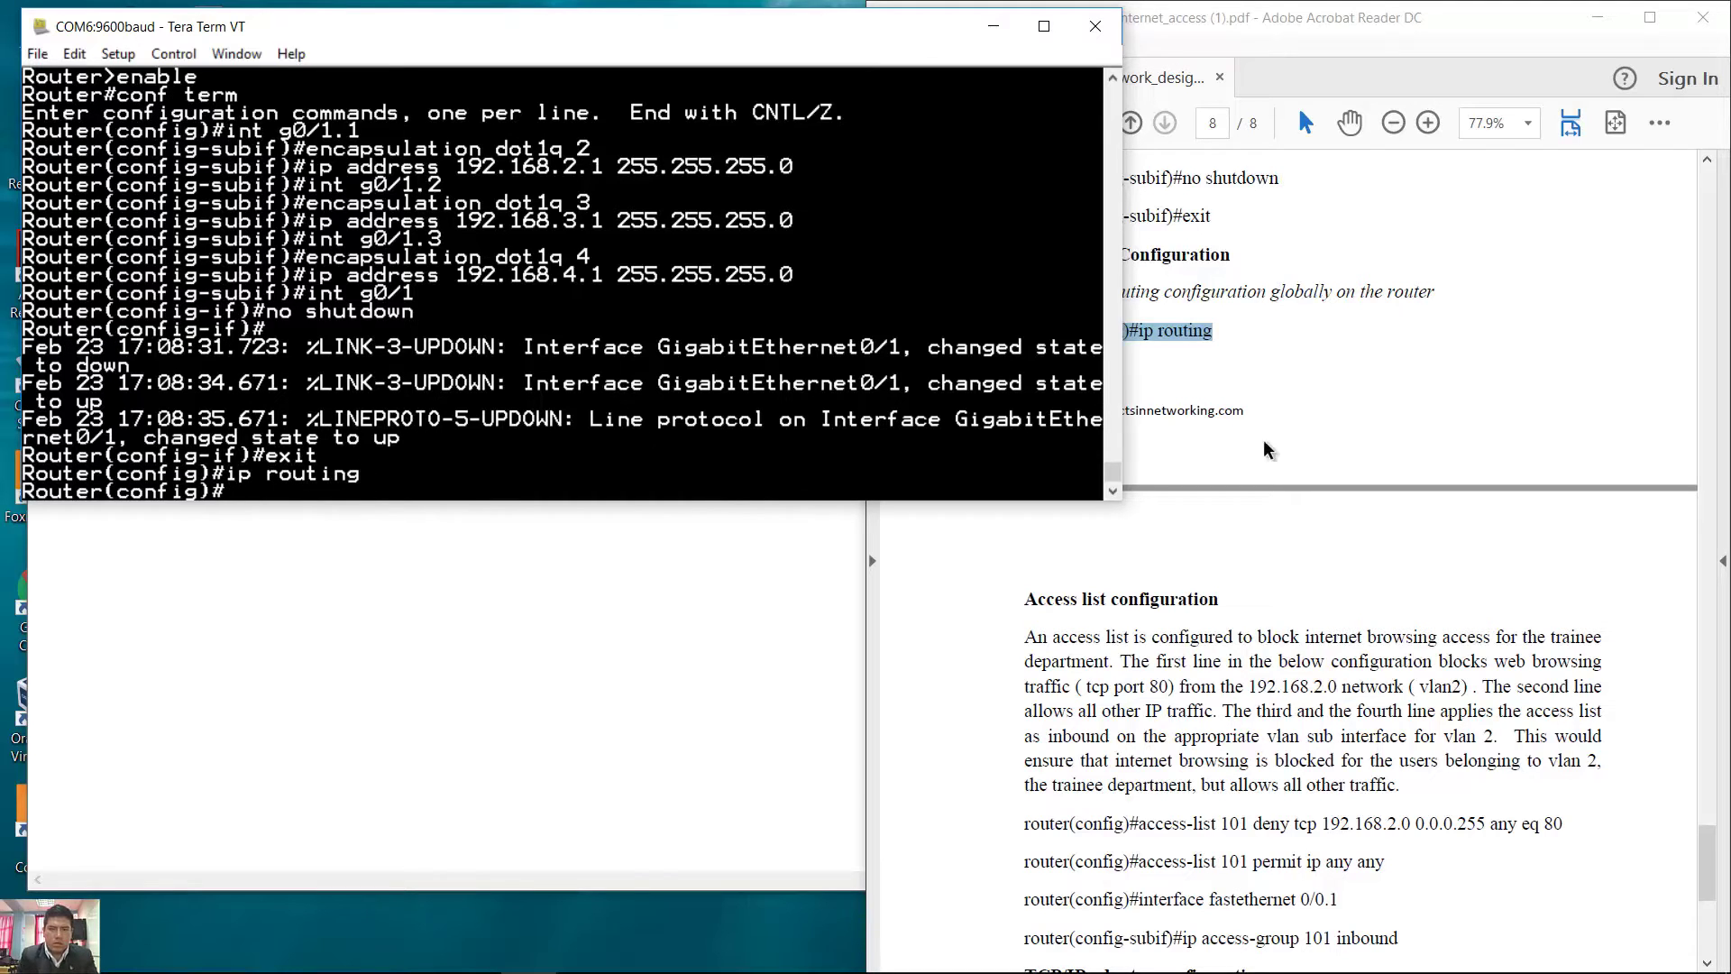
{"action": "left_click_drag", "start_coordinate": [1713, 863], "coordinate": [1724, 888]}
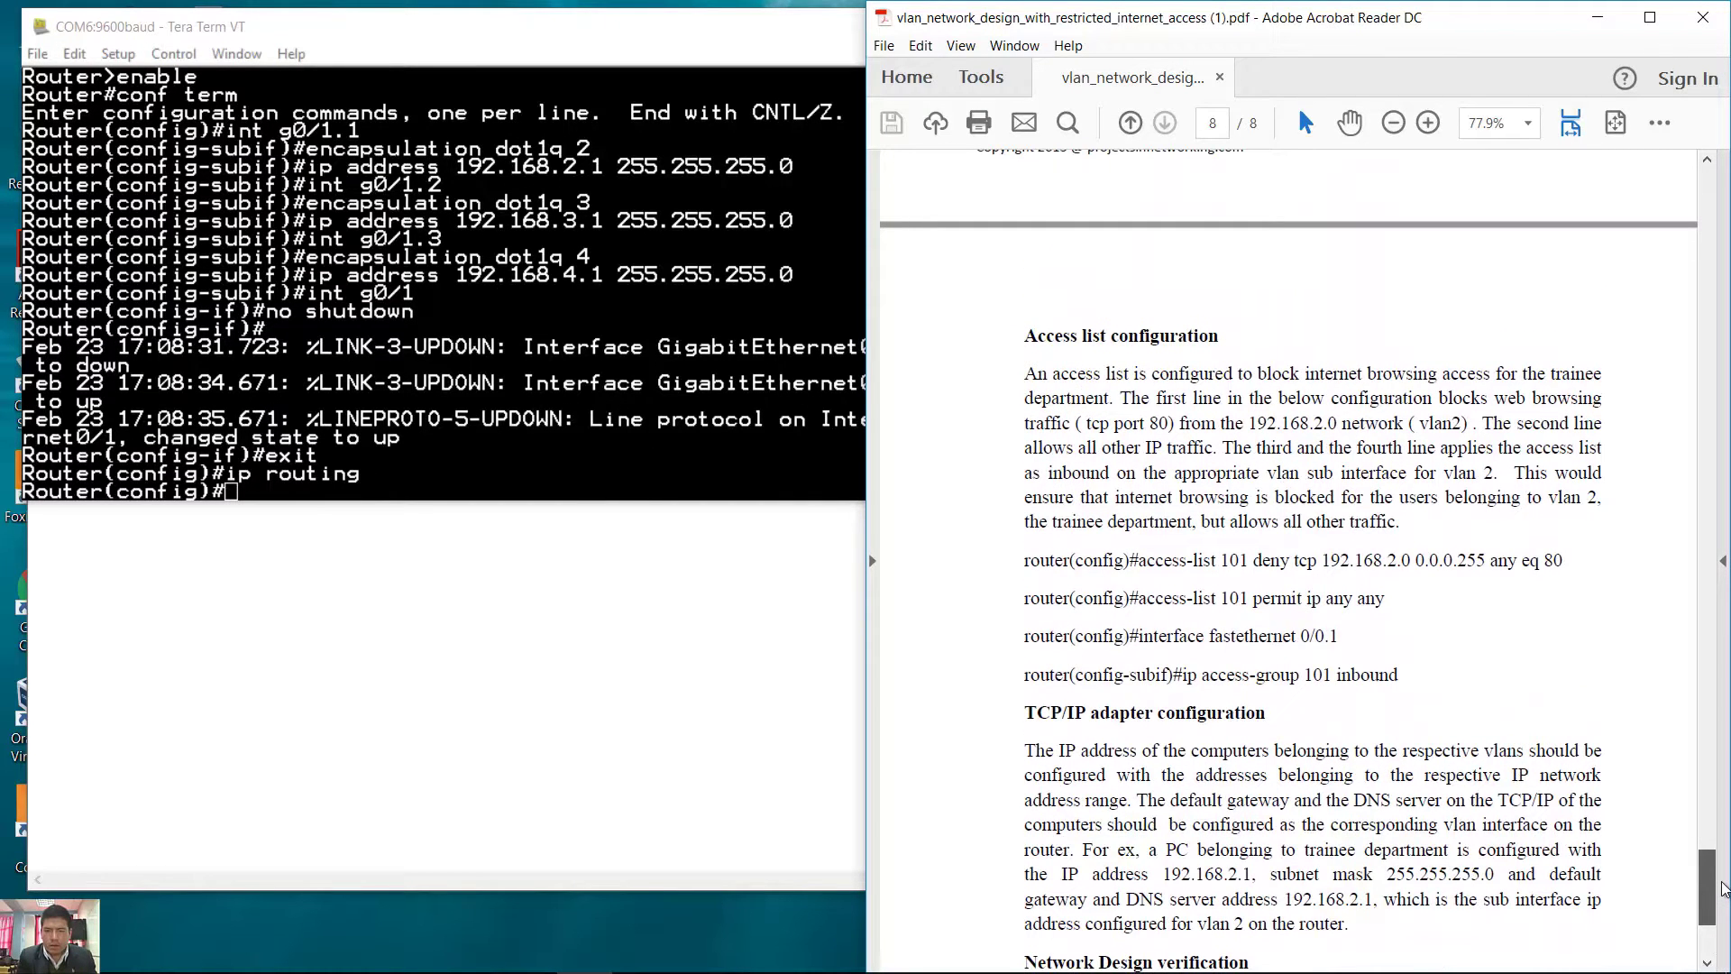
Scroll the guide back to page 6's fastethernet 0/0 paragraph, then bring up the Links notes
{"action": "left_click_drag", "start_coordinate": [1724, 891], "coordinate": [1726, 712]}
{"action": "left_click_drag", "start_coordinate": [1028, 364], "coordinate": [1225, 446]}
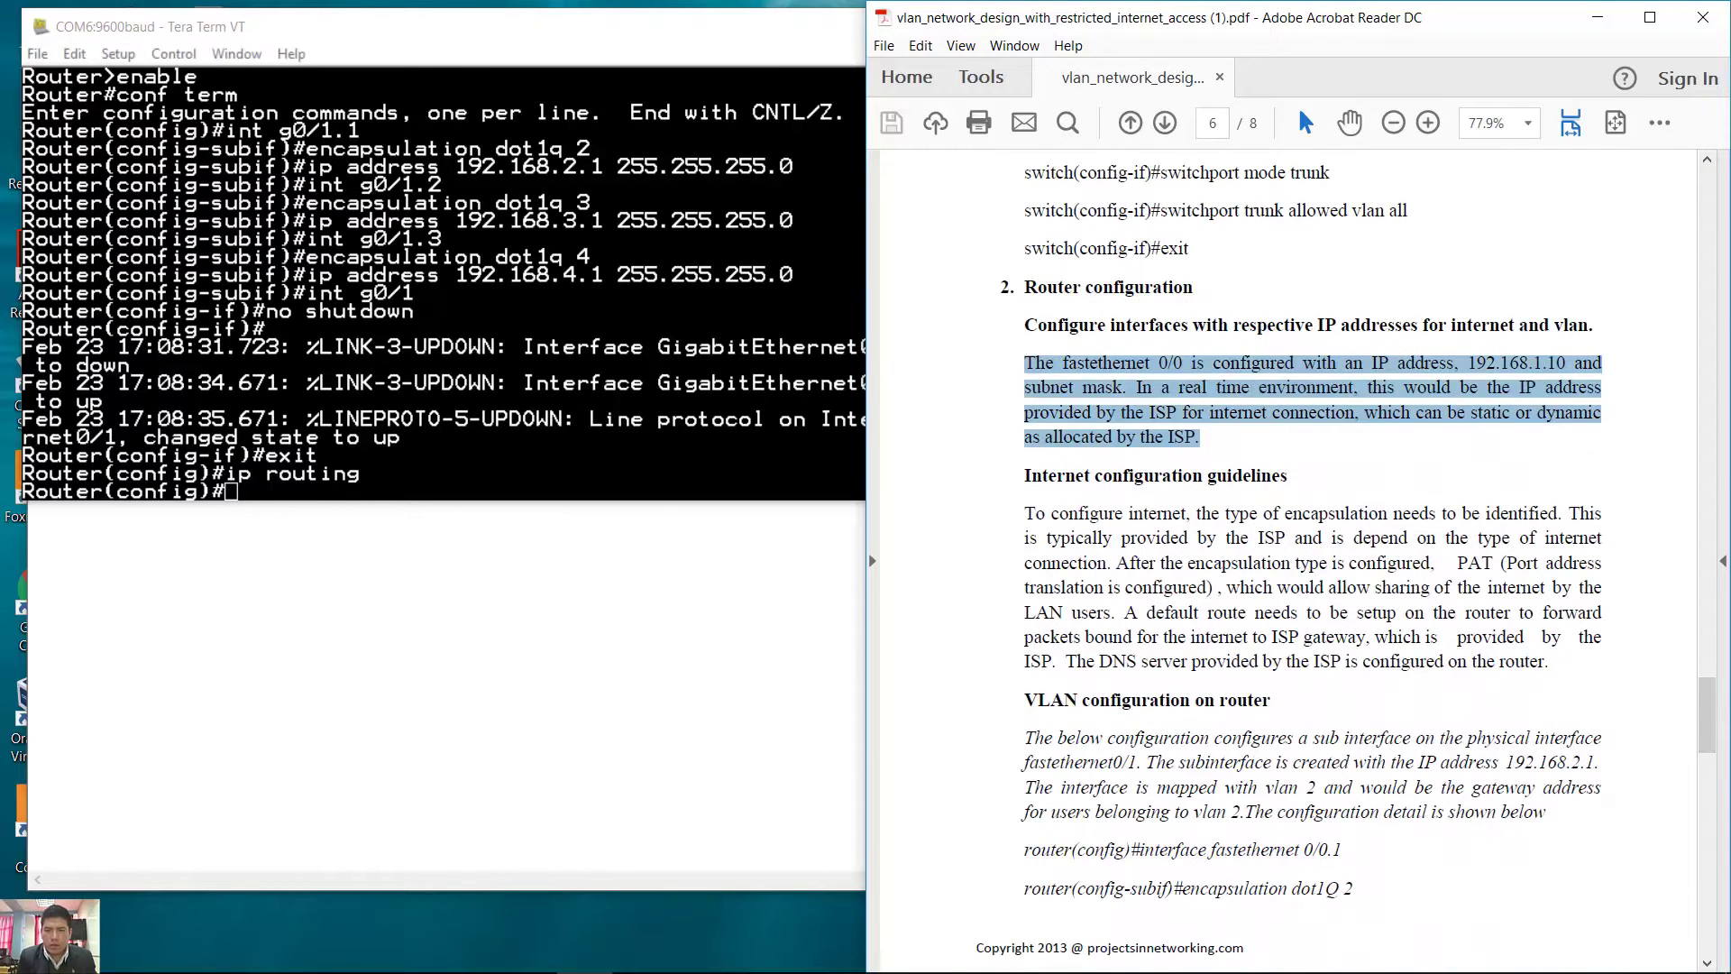
{"action": "left_click", "coordinate": [360, 950]}
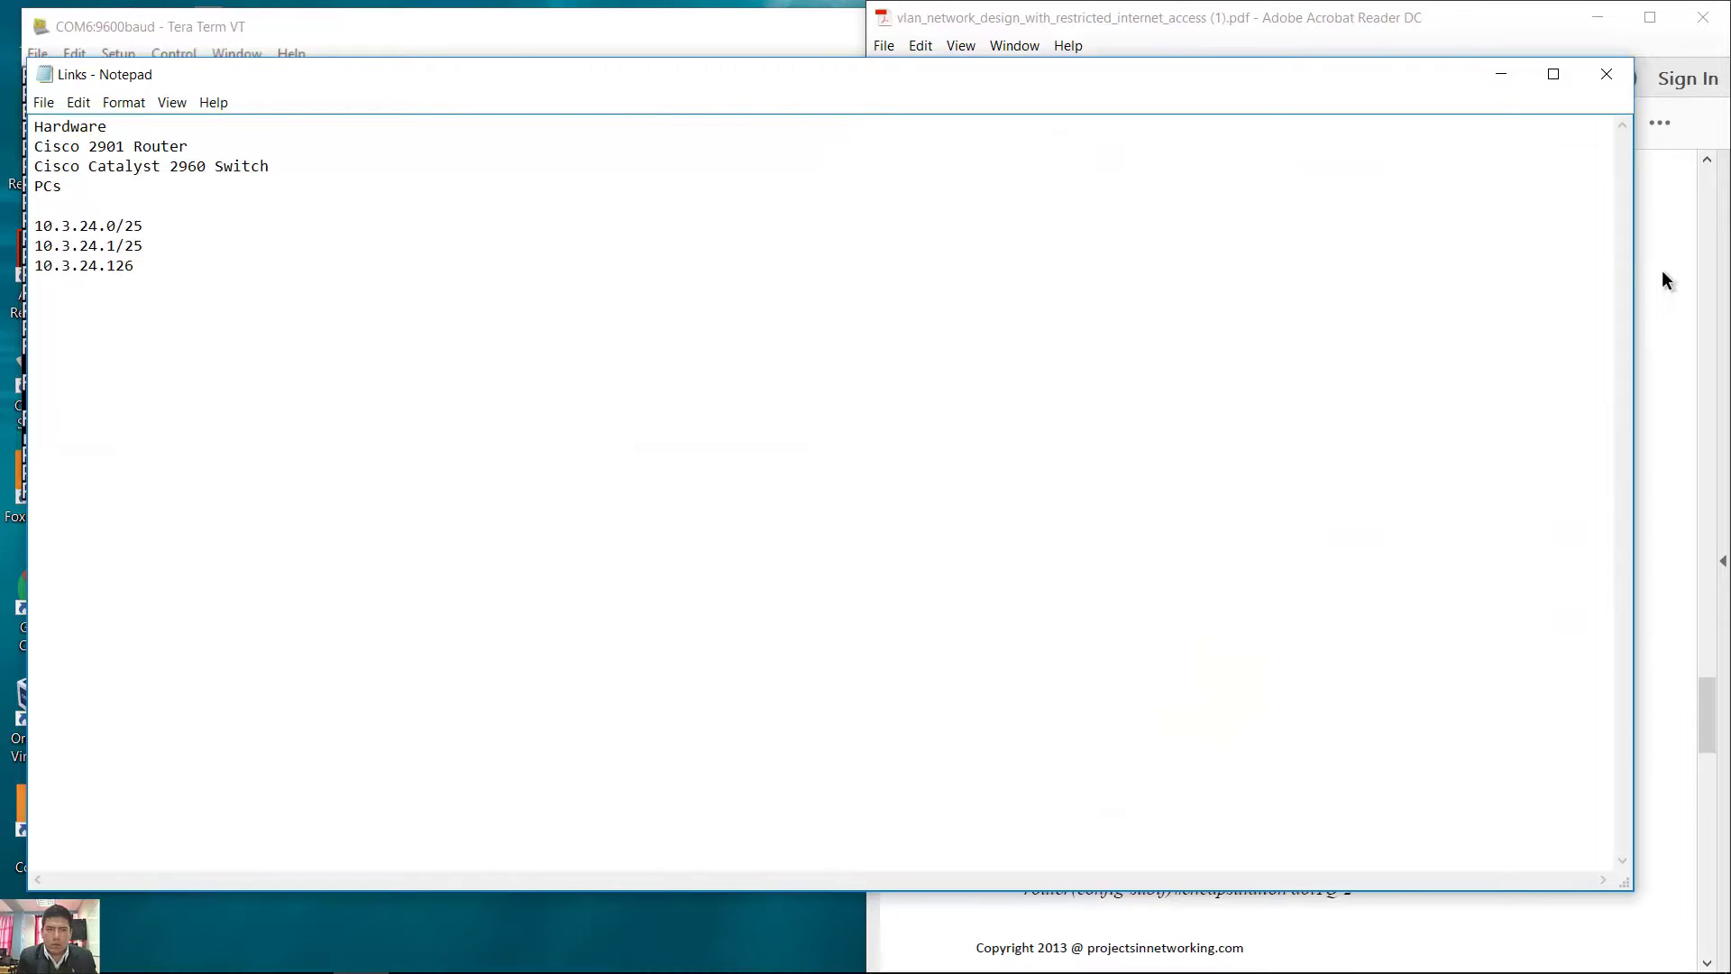
Narrow the notes window and select the 10.3.24.0/25, 10.3.24.1/25 and 10.3.24.126 address lines
{"action": "left_click_drag", "start_coordinate": [1638, 314], "coordinate": [851, 329]}
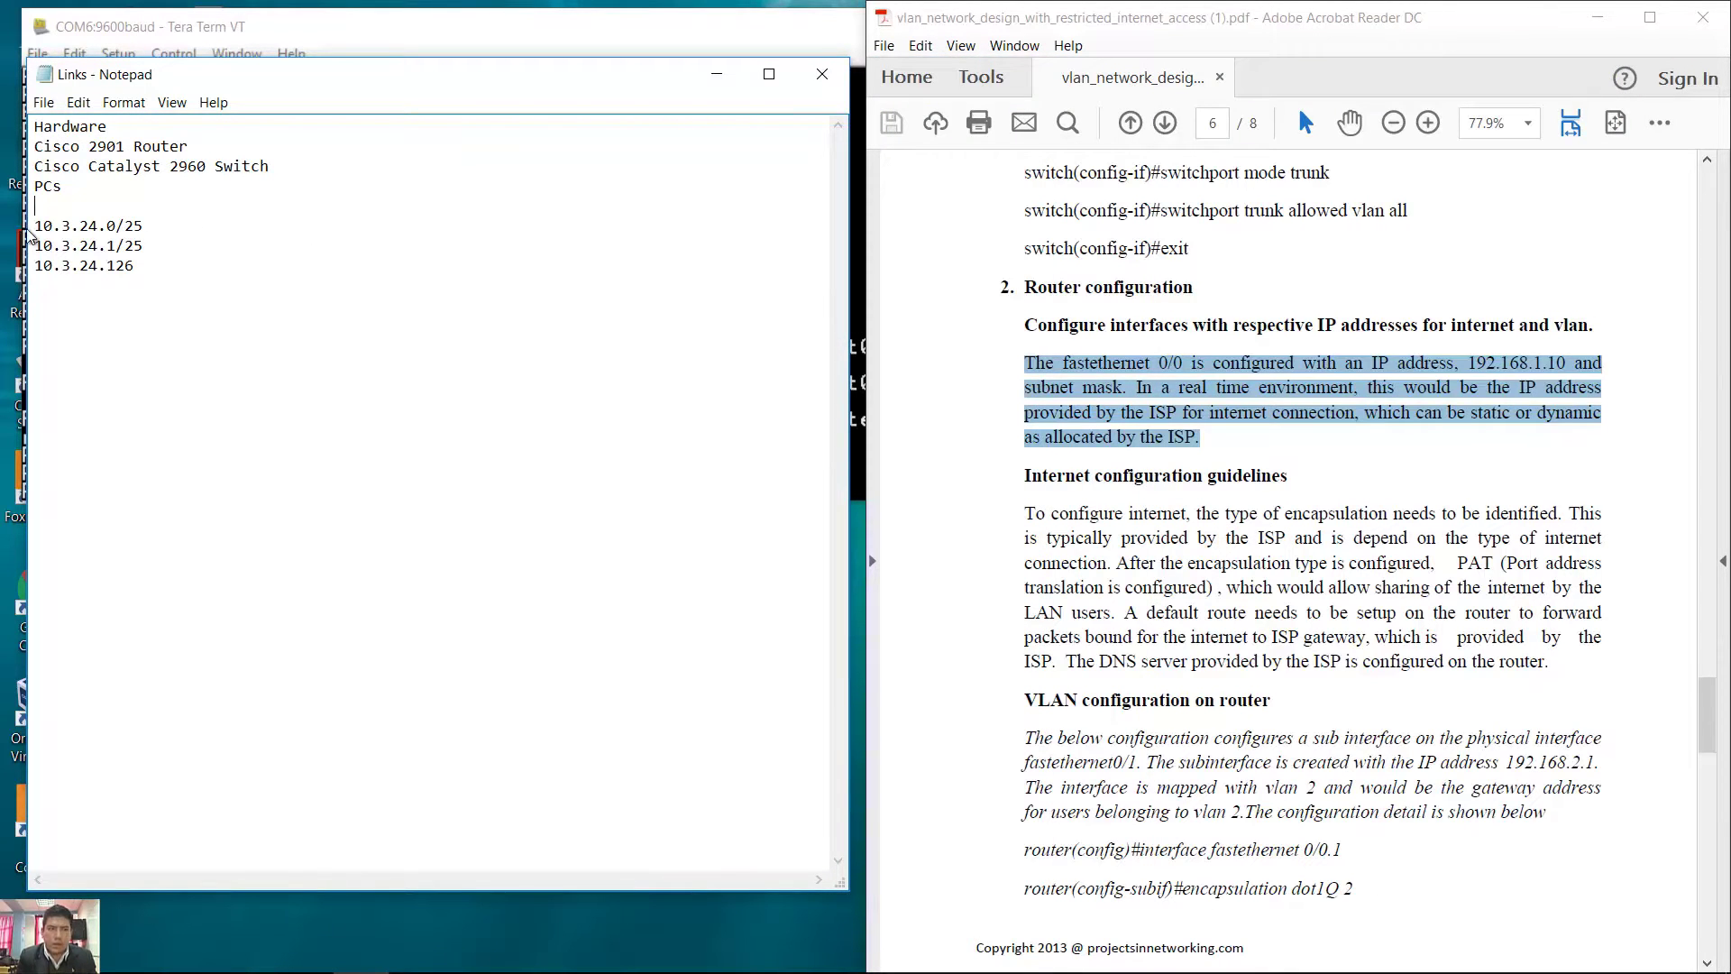
{"action": "left_click_drag", "start_coordinate": [46, 231], "coordinate": [144, 221]}
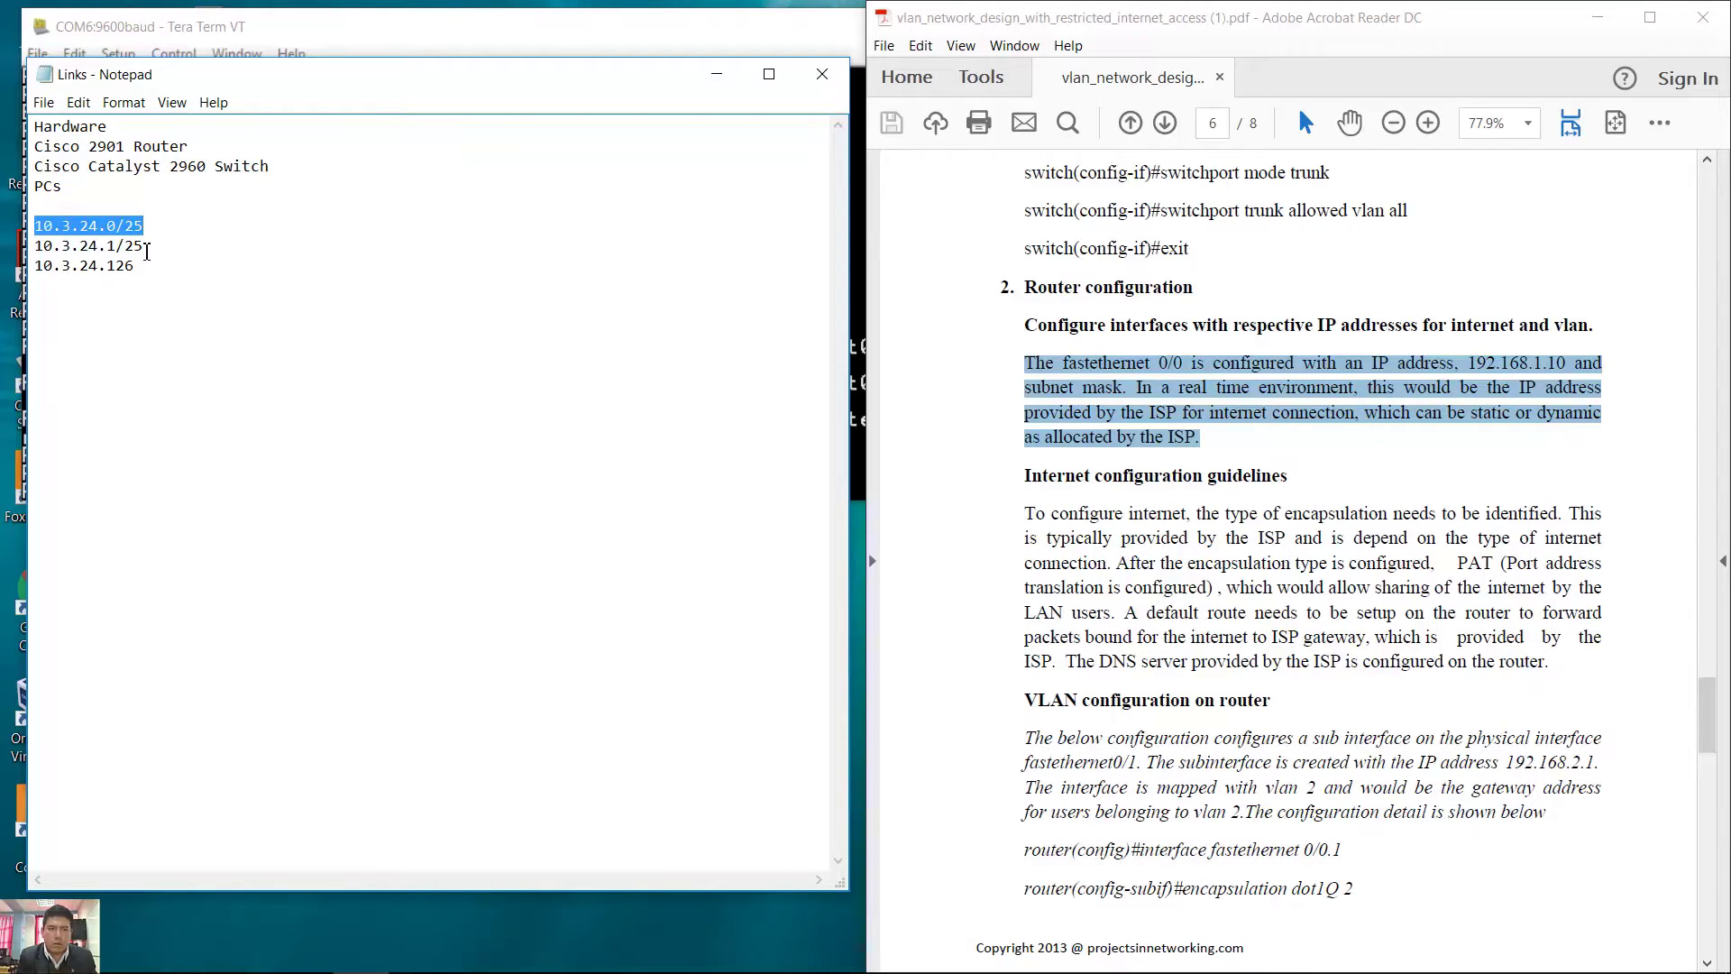
{"action": "left_click_drag", "start_coordinate": [144, 245], "coordinate": [34, 248]}
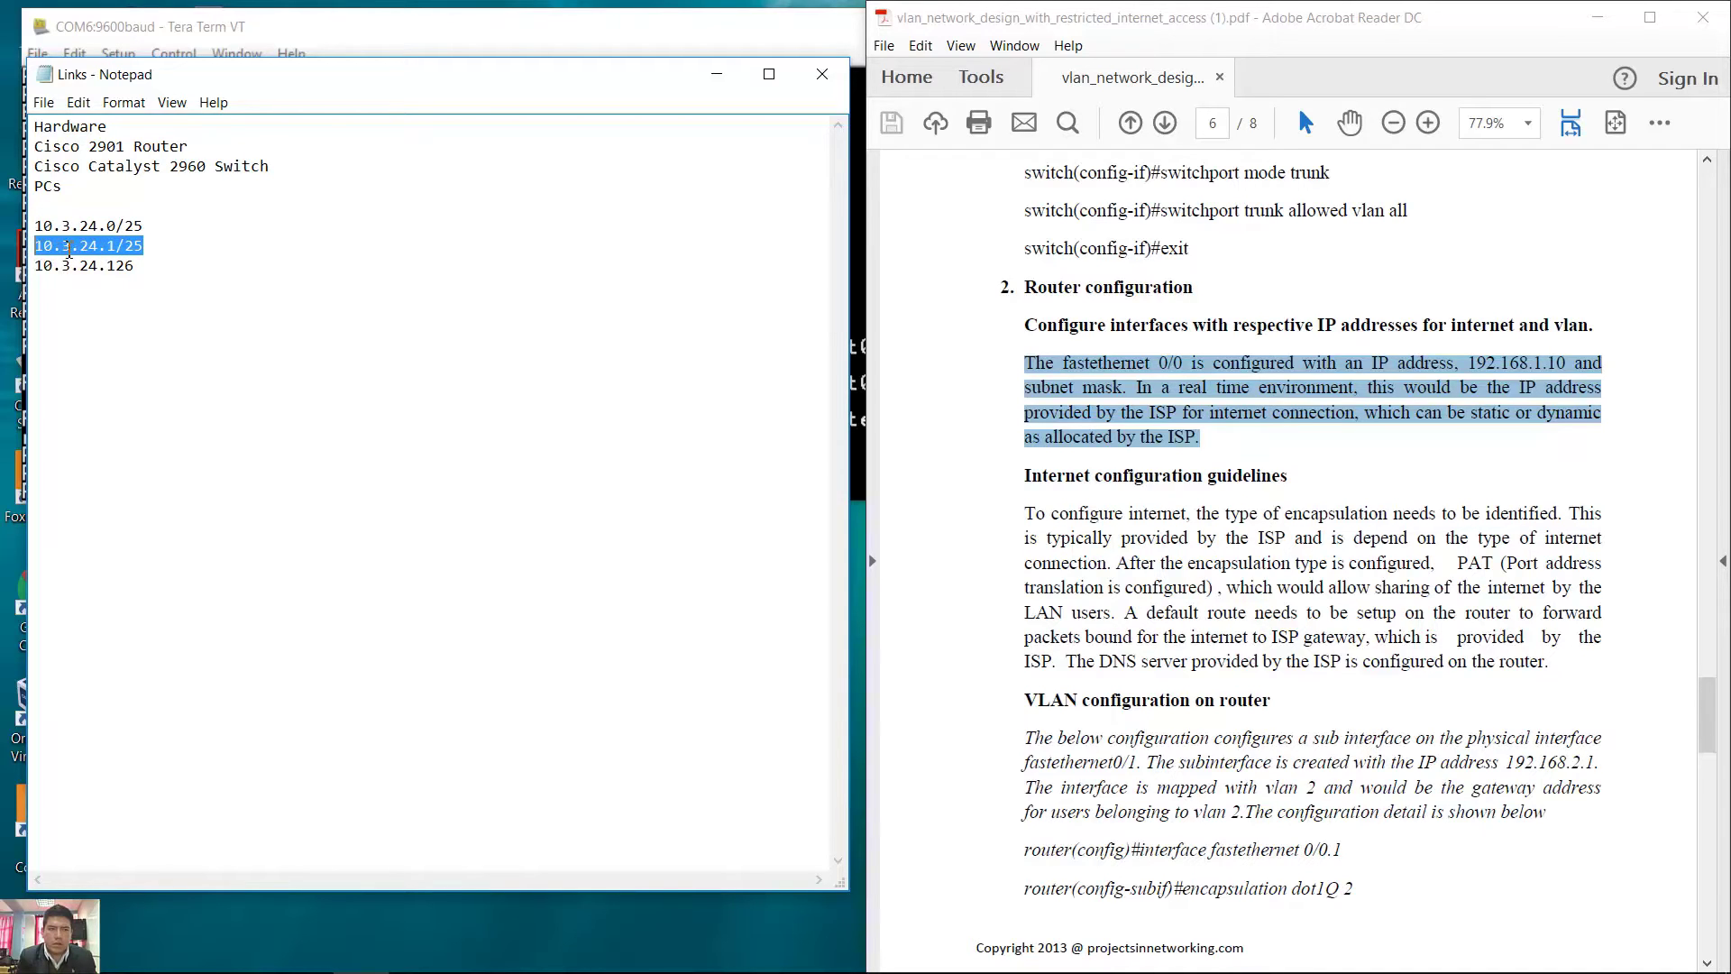
{"action": "left_click_drag", "start_coordinate": [135, 265], "coordinate": [38, 265]}
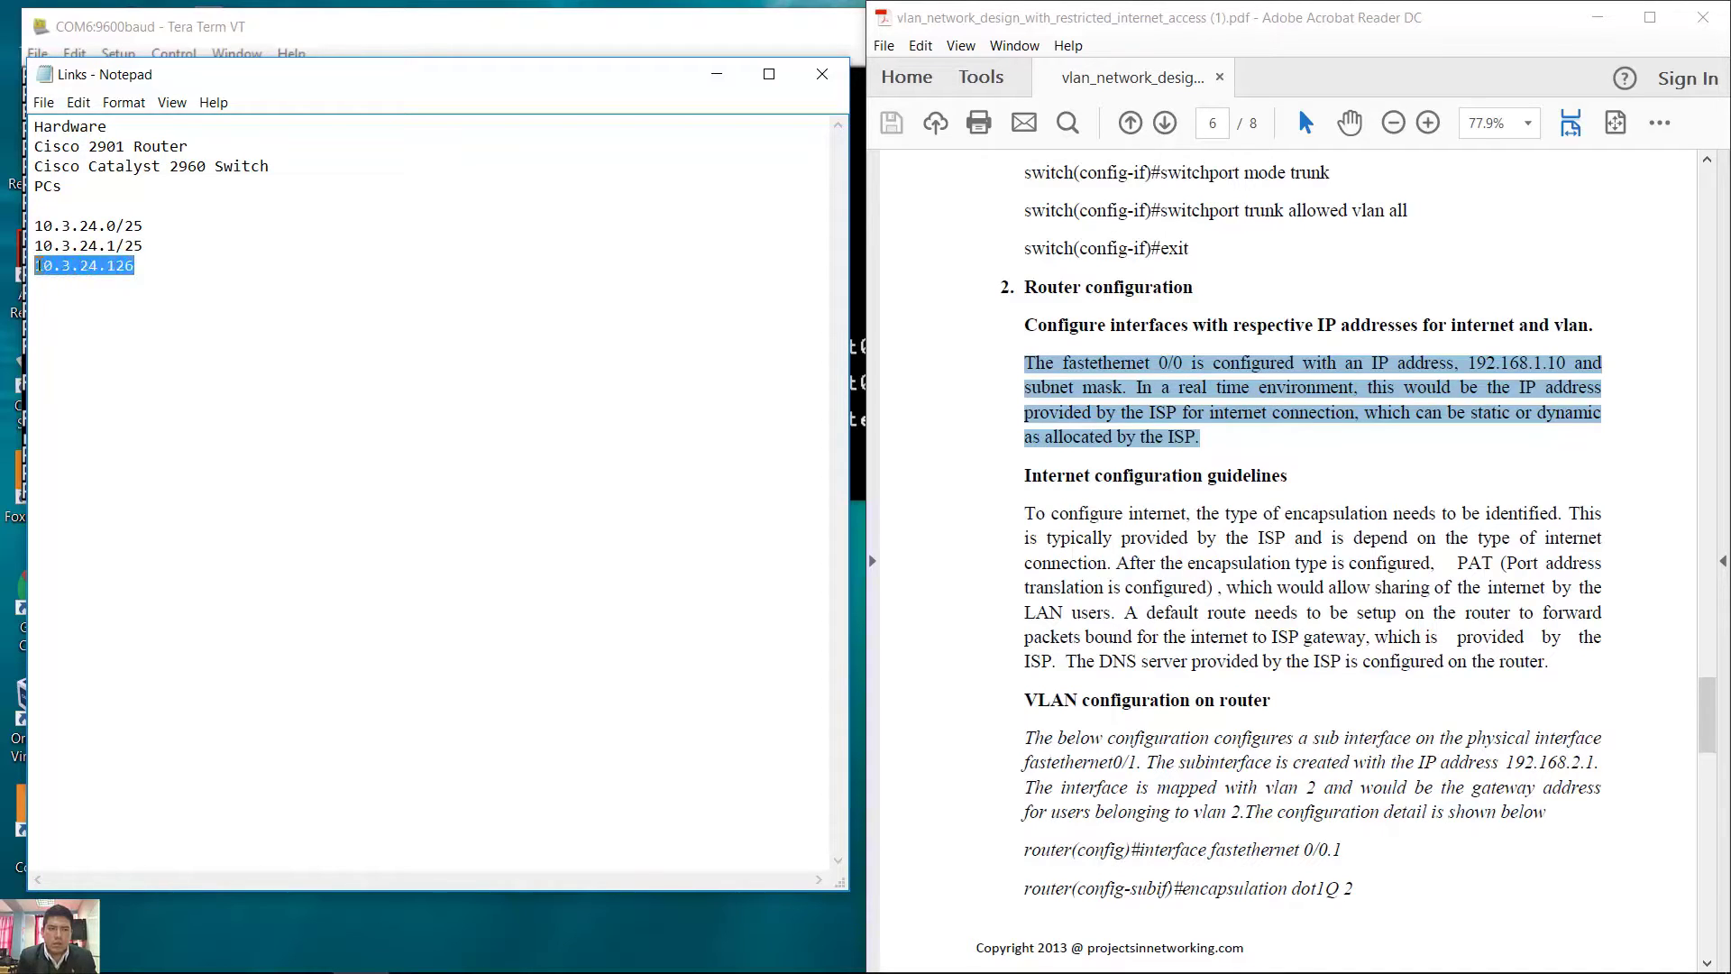
{"action": "left_click", "coordinate": [130, 271]}
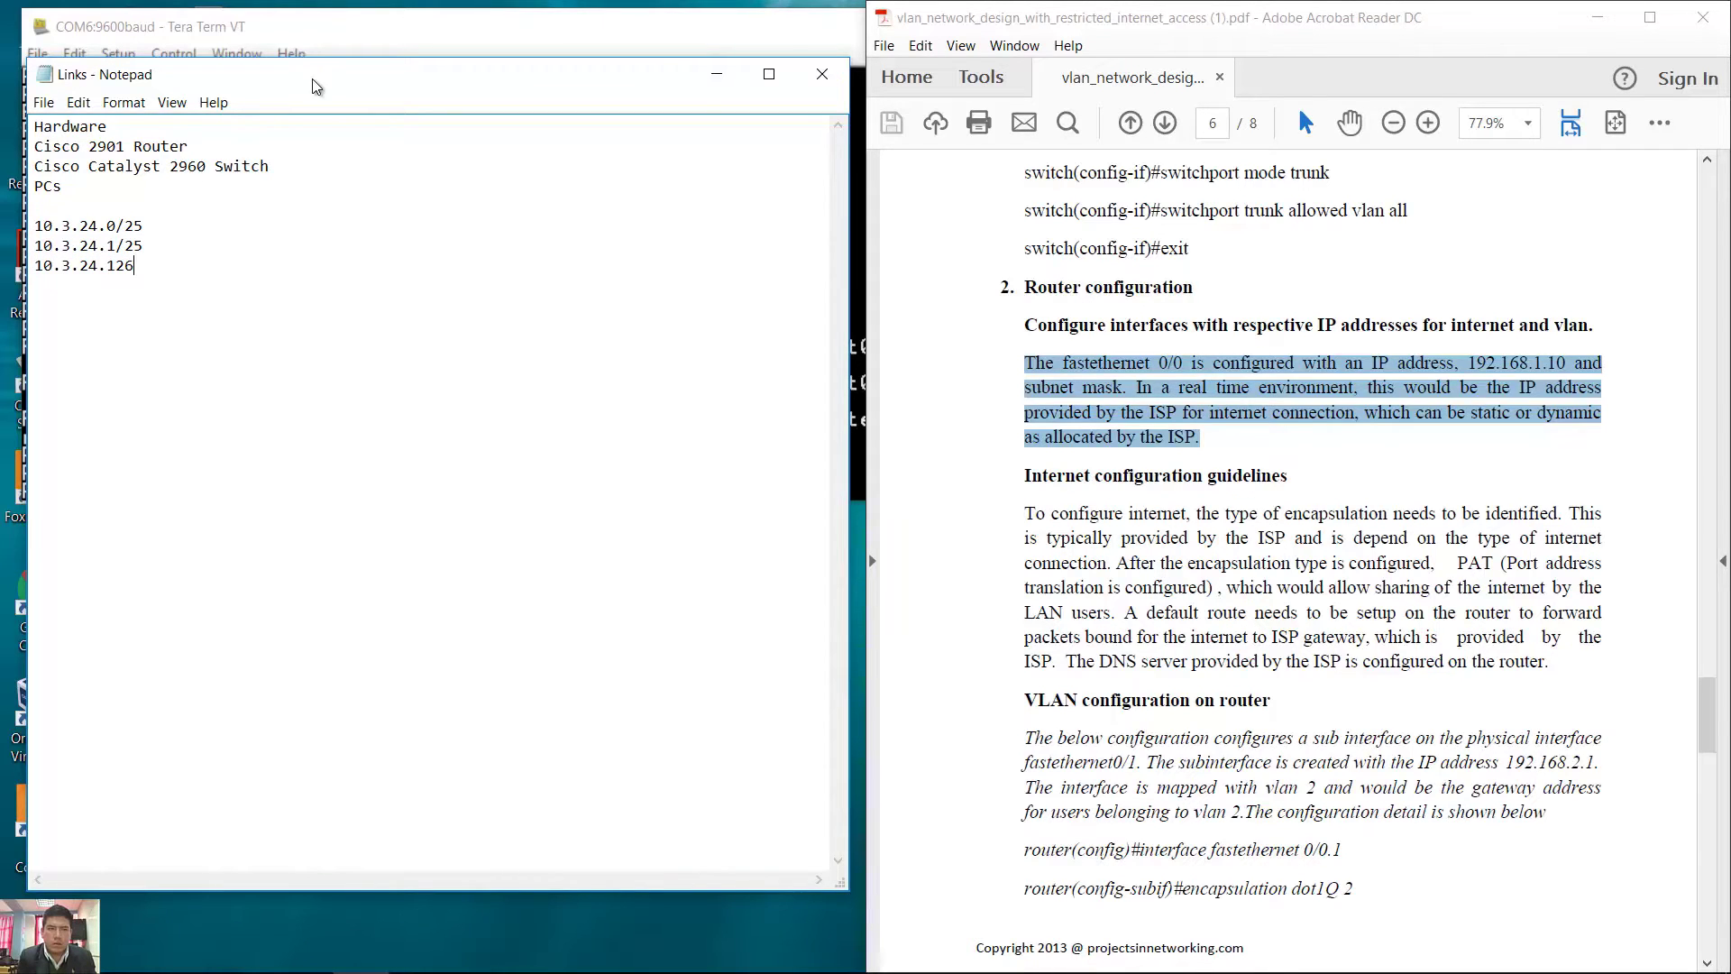
Rearrange the windows and scroll the guide to the topology diagram, marking 192.168.1.10
{"action": "left_click_drag", "start_coordinate": [333, 81], "coordinate": [1098, 87]}
{"action": "key", "text": "alt+Tab"}
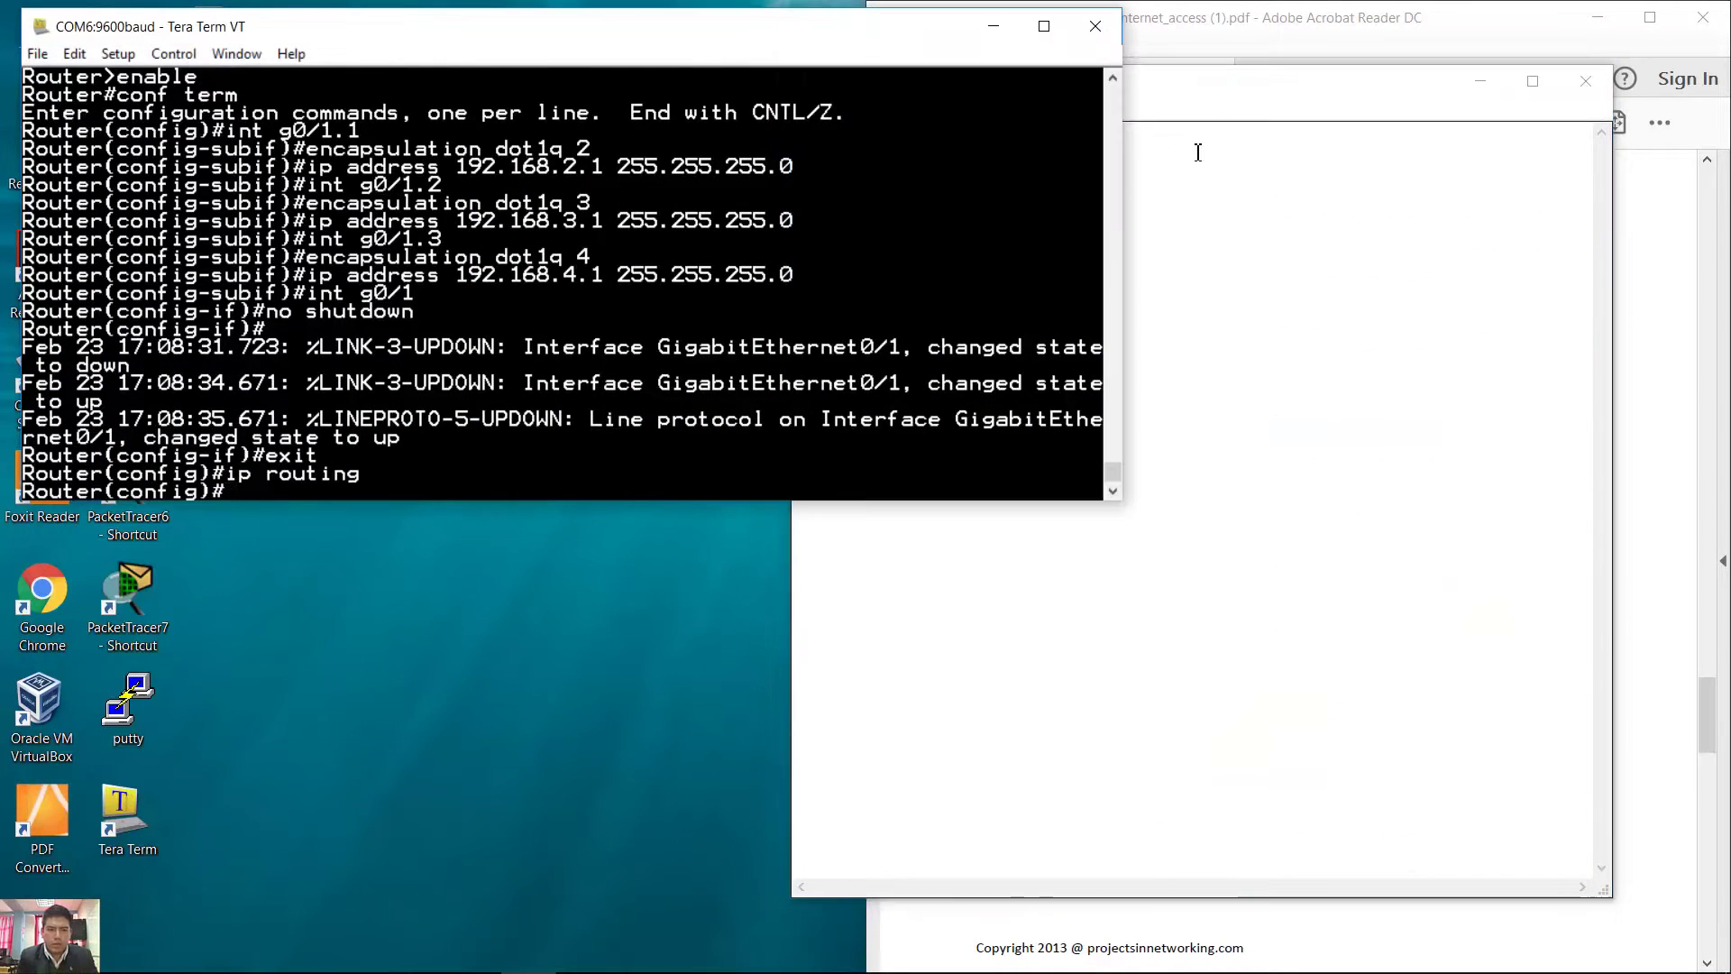
{"action": "key", "text": "alt+Tab"}
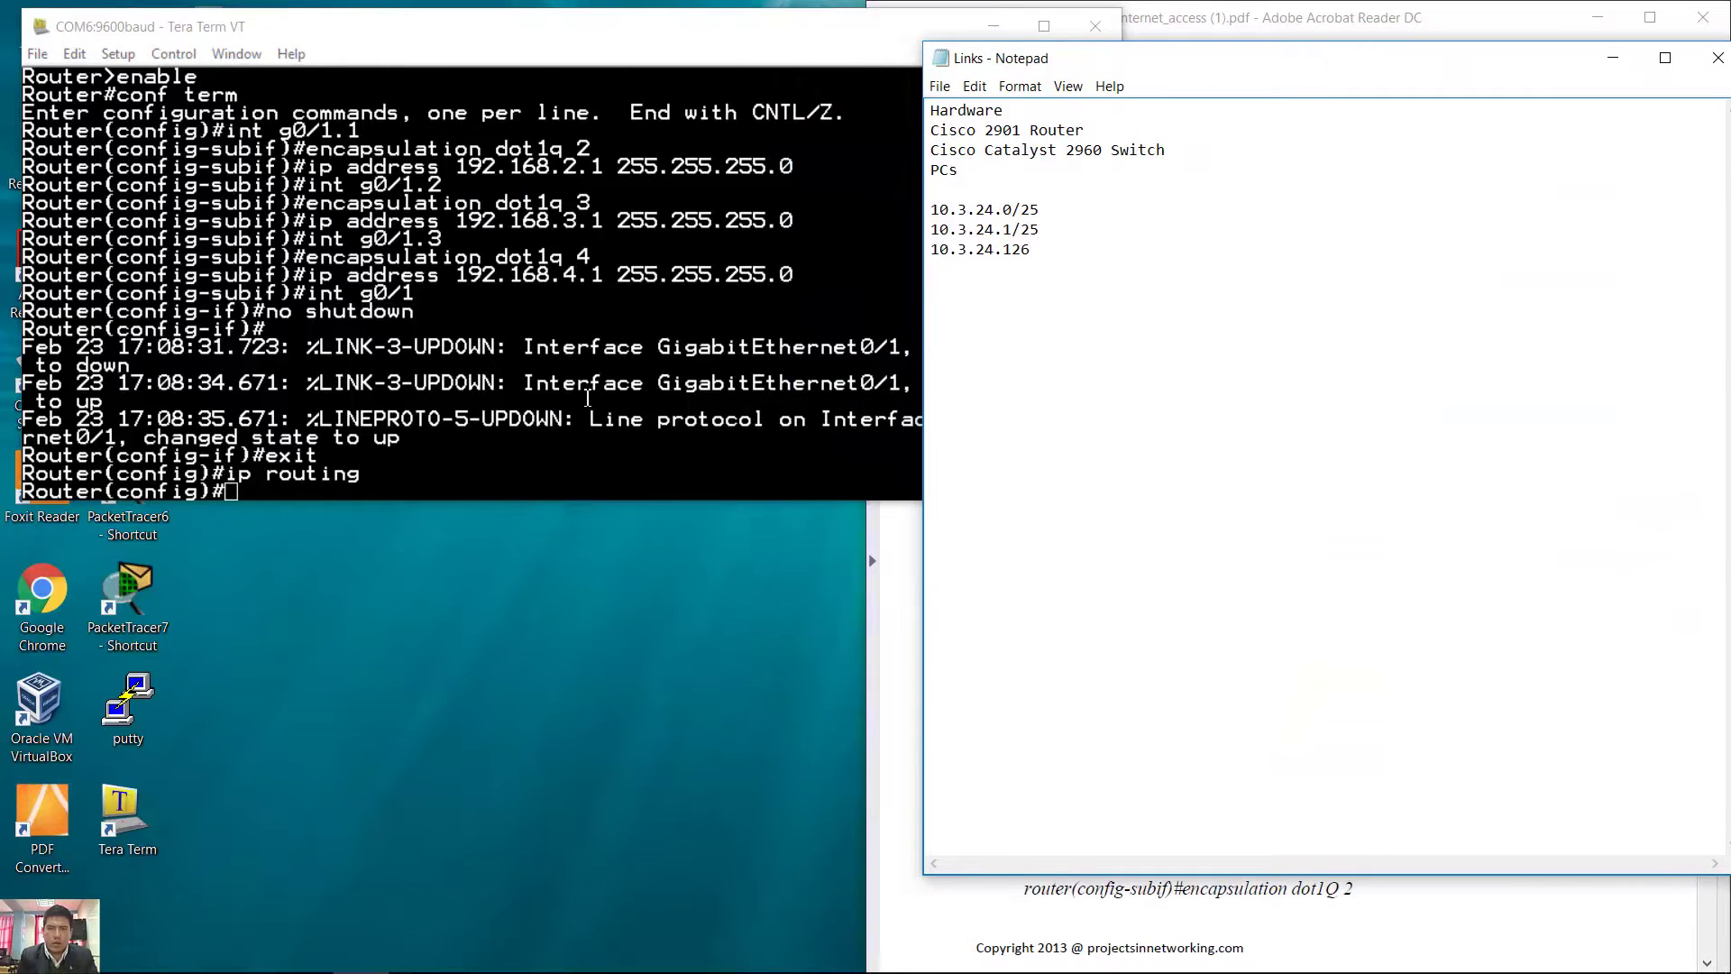
{"action": "left_click", "coordinate": [531, 455]}
{"action": "key", "text": "alt+Tab"}
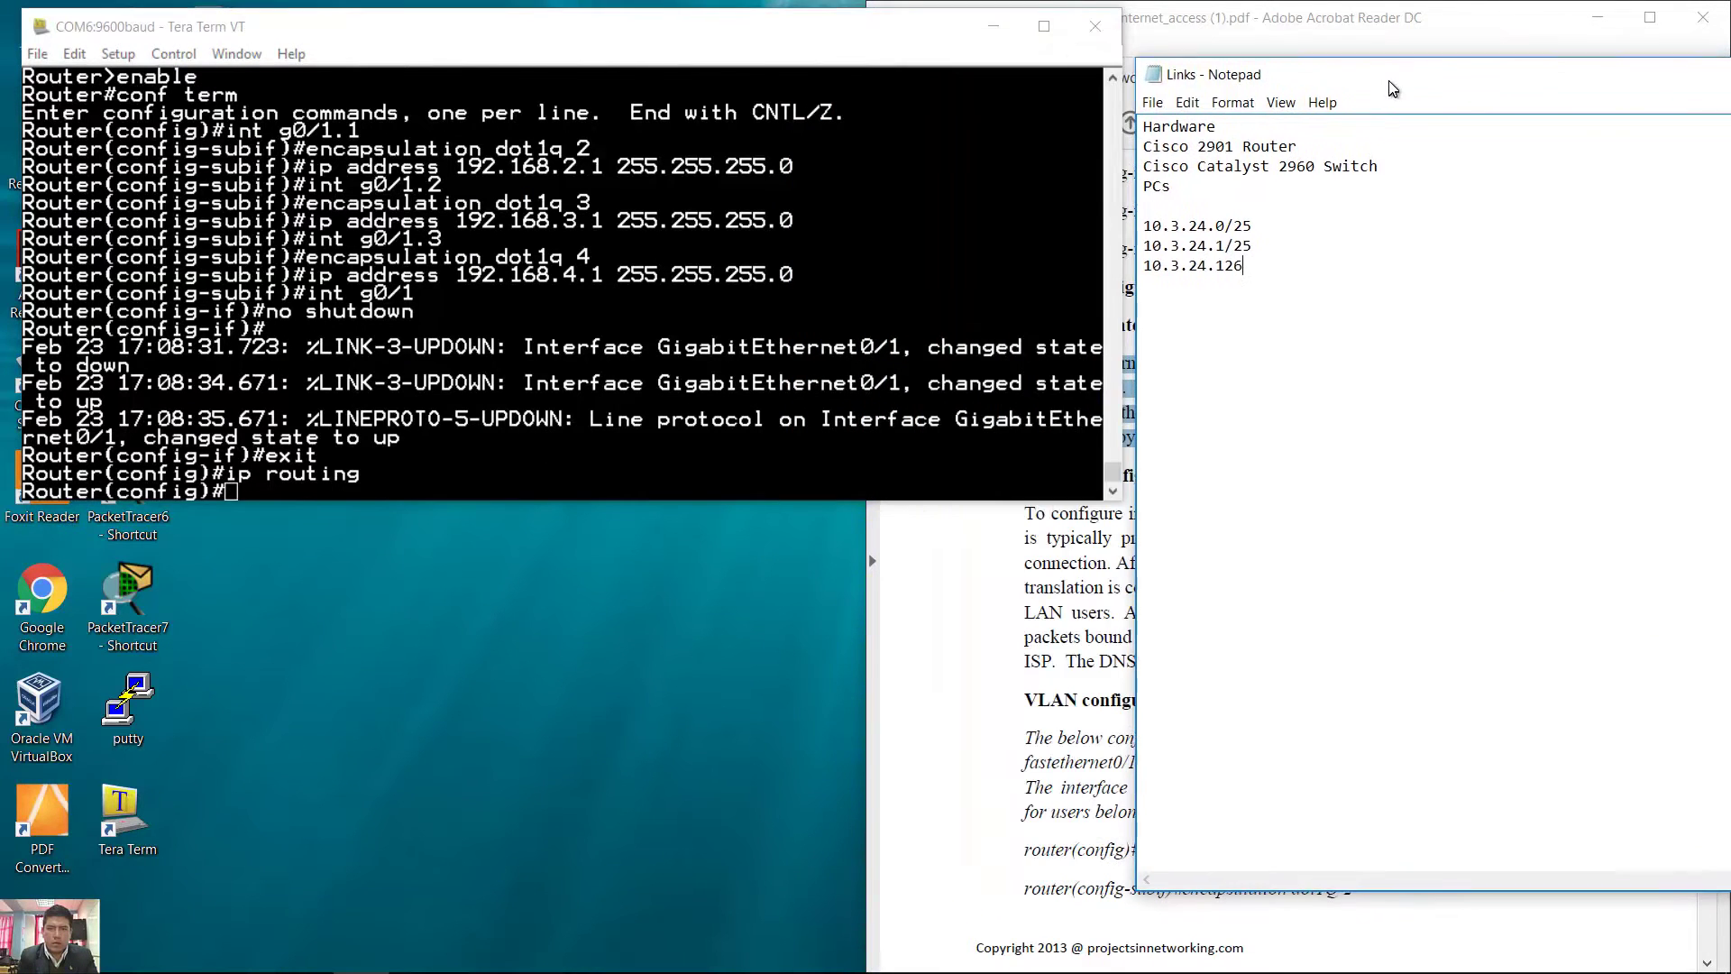
{"action": "left_click", "coordinate": [751, 446]}
{"action": "left_click", "coordinate": [944, 622]}
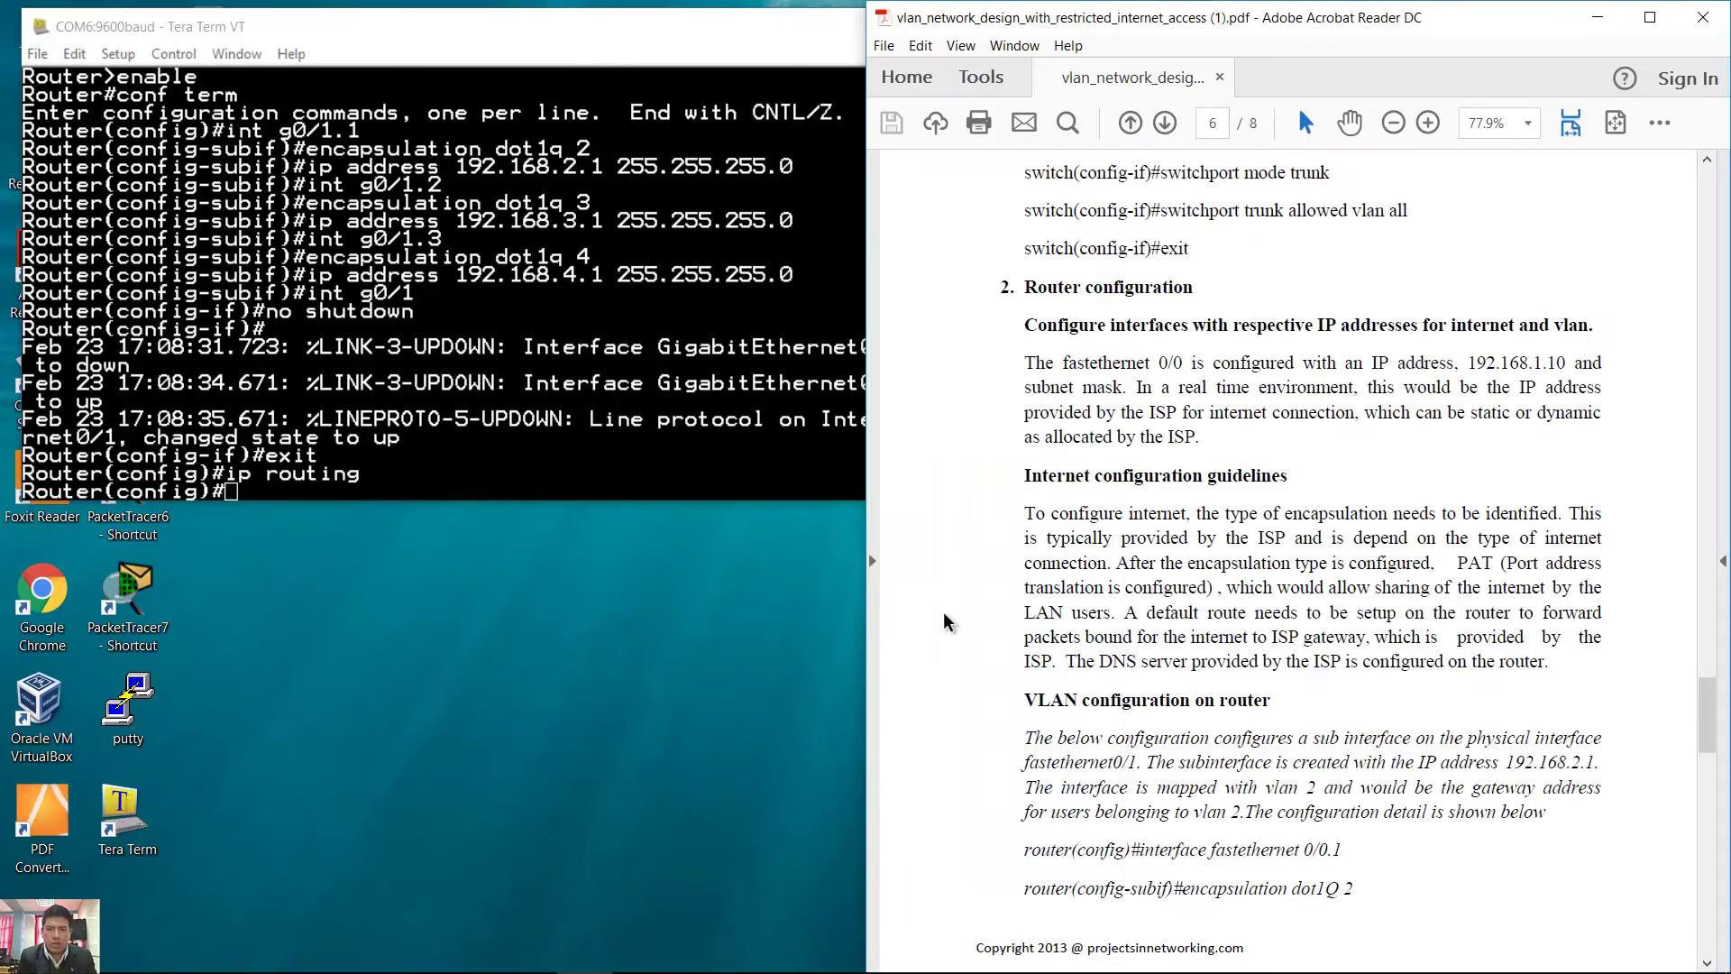
{"action": "scroll", "coordinate": [944, 623], "scroll_direction": "up", "scroll_amount": 15}
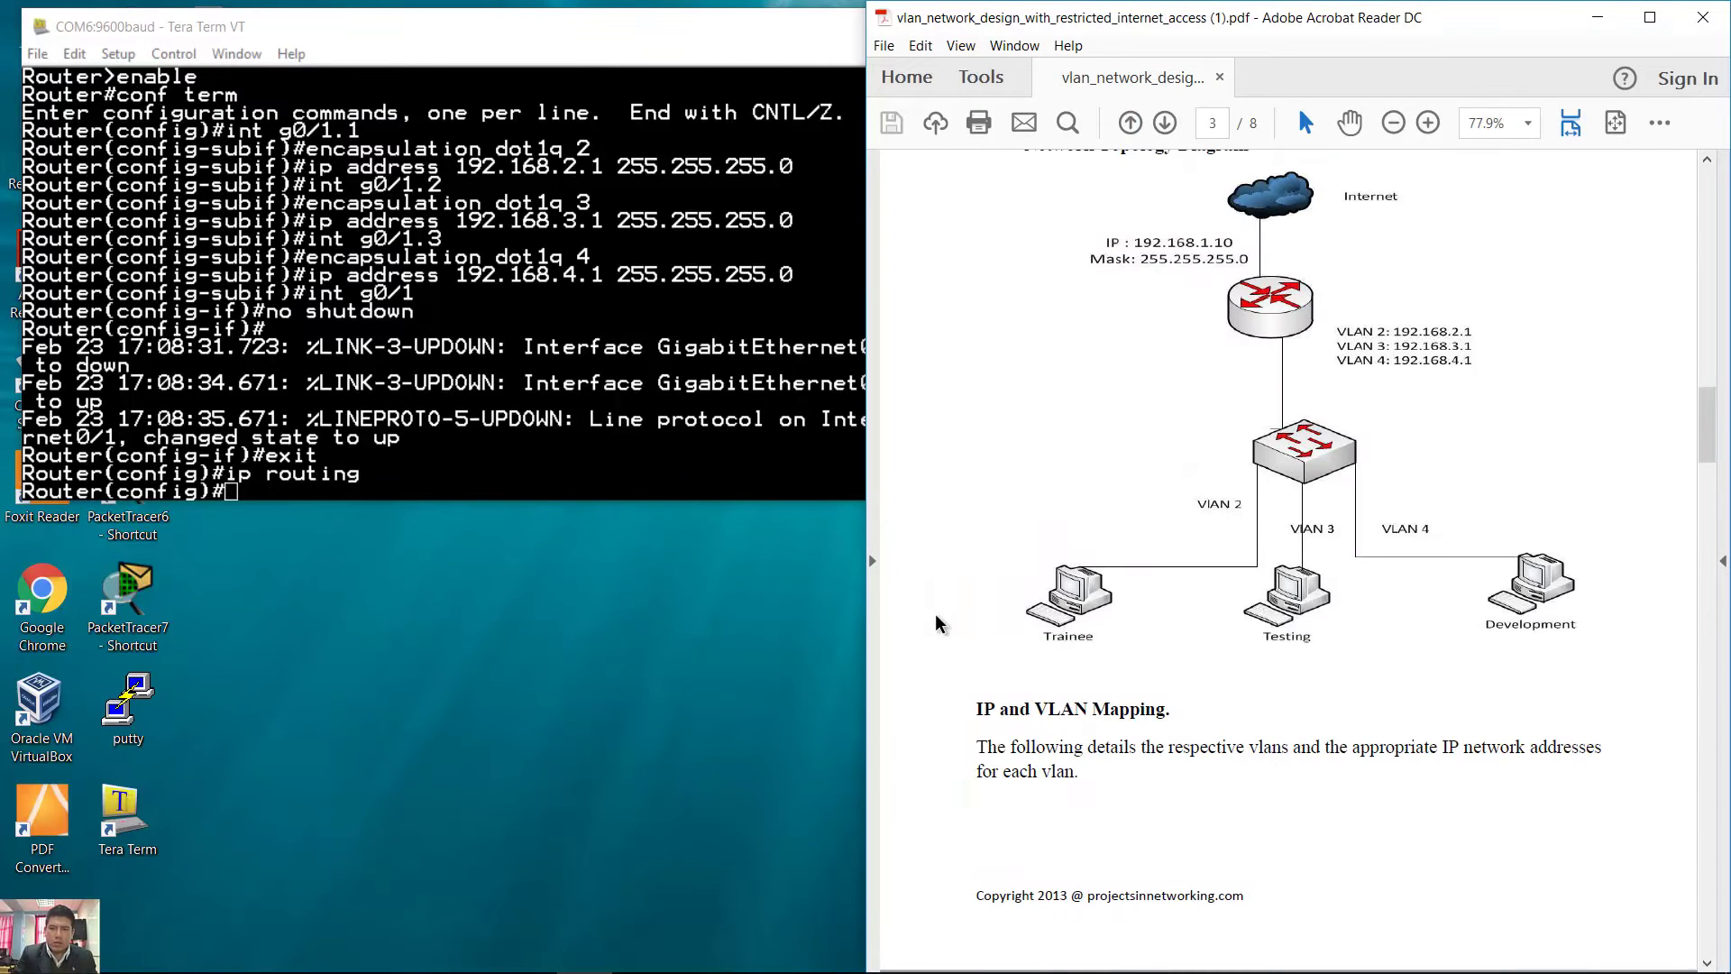
{"action": "left_click_drag", "start_coordinate": [1208, 206], "coordinate": [1286, 285]}
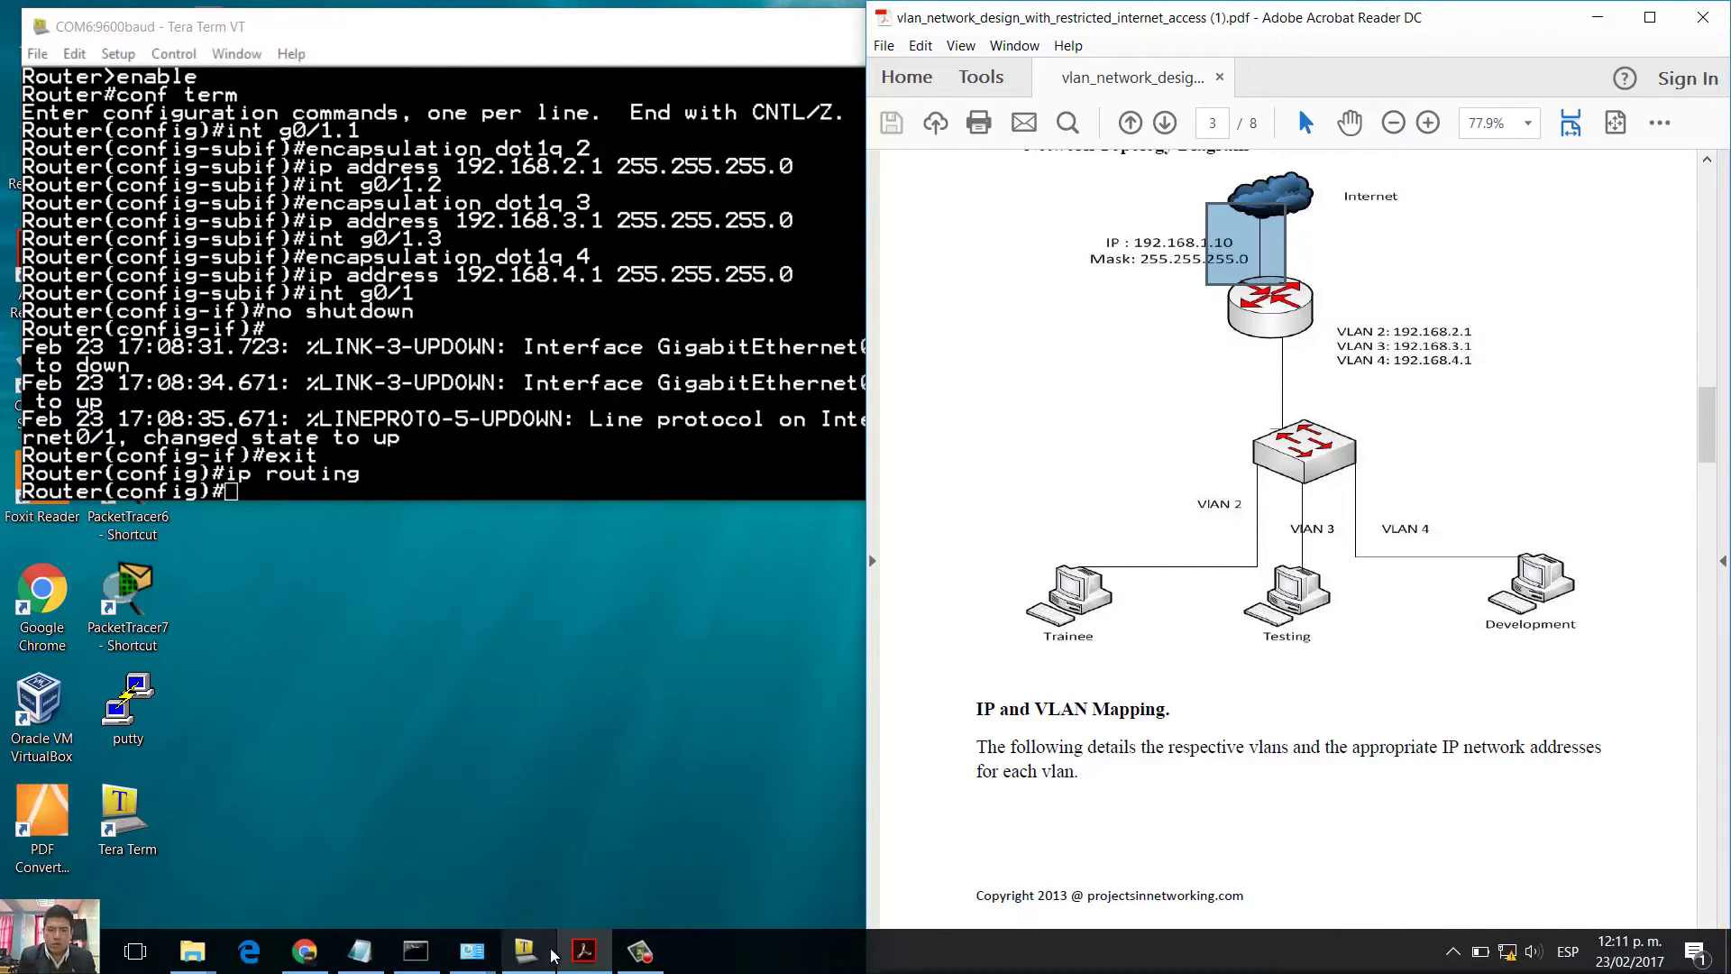
Give interface g0/0 address 10.3.24.1 255.255.255.128 and enable it with no shutdown
{"action": "left_click", "coordinate": [555, 958]}
{"action": "type", "text": "int g0/0"}
{"action": "key", "text": "Return"}
{"action": "type", "text": "ip address 10.3.24."}
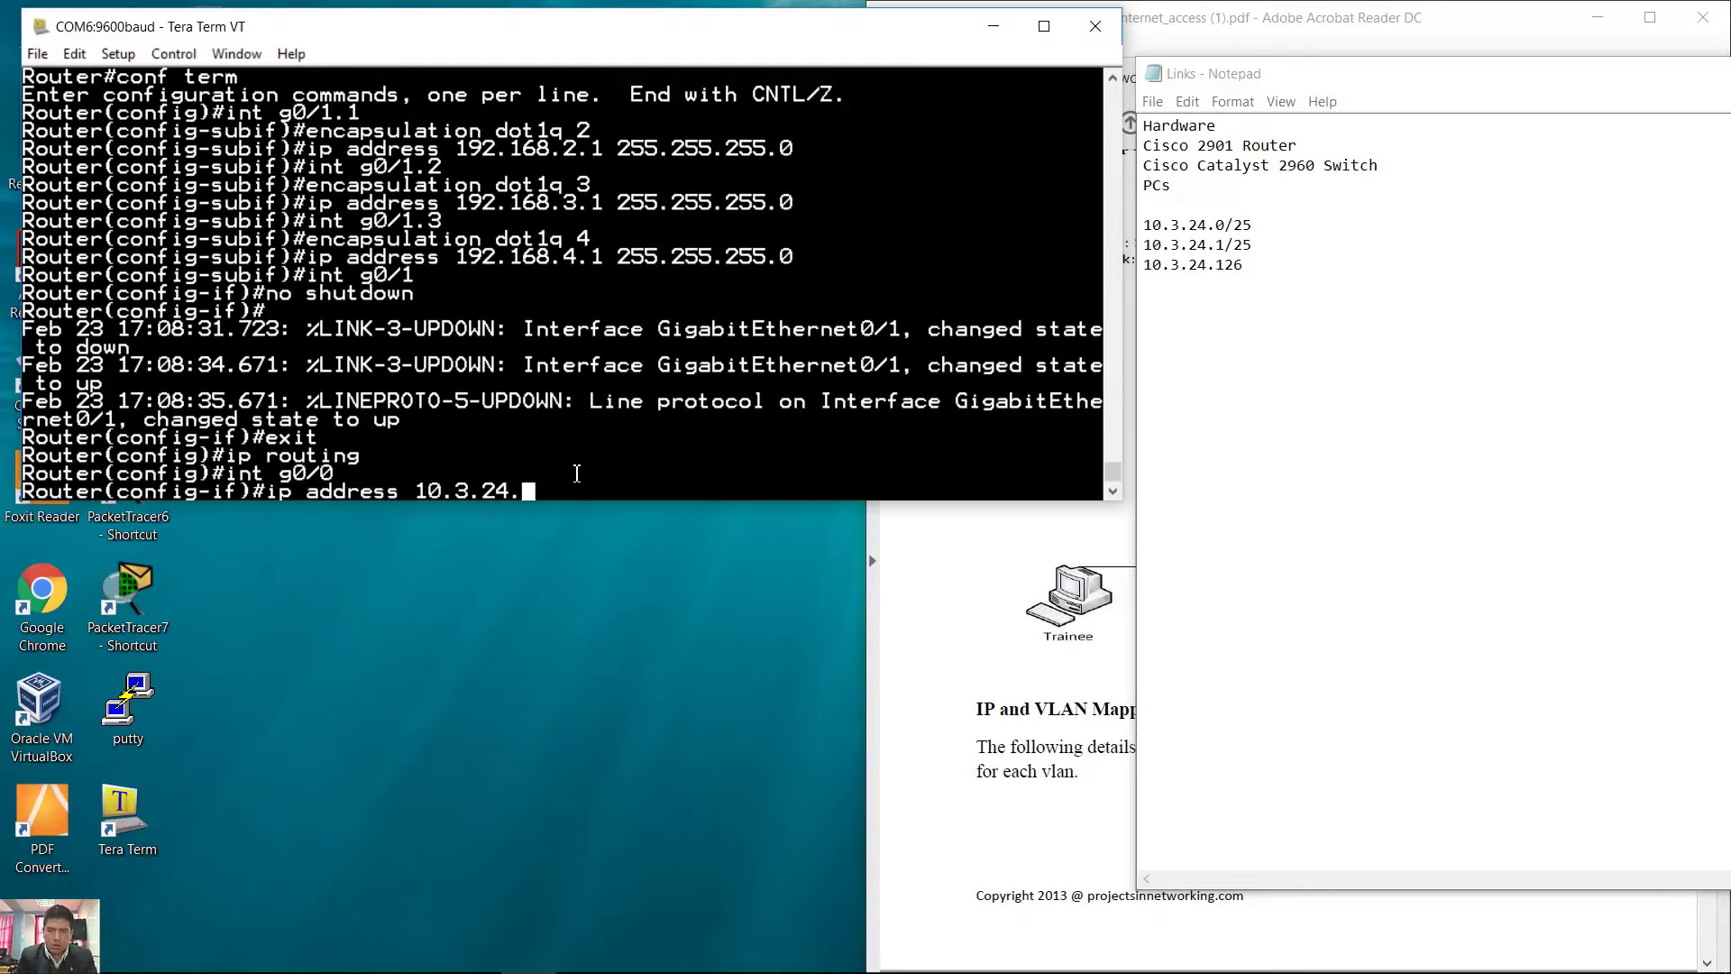
{"action": "type", "text": "1 255.255"}
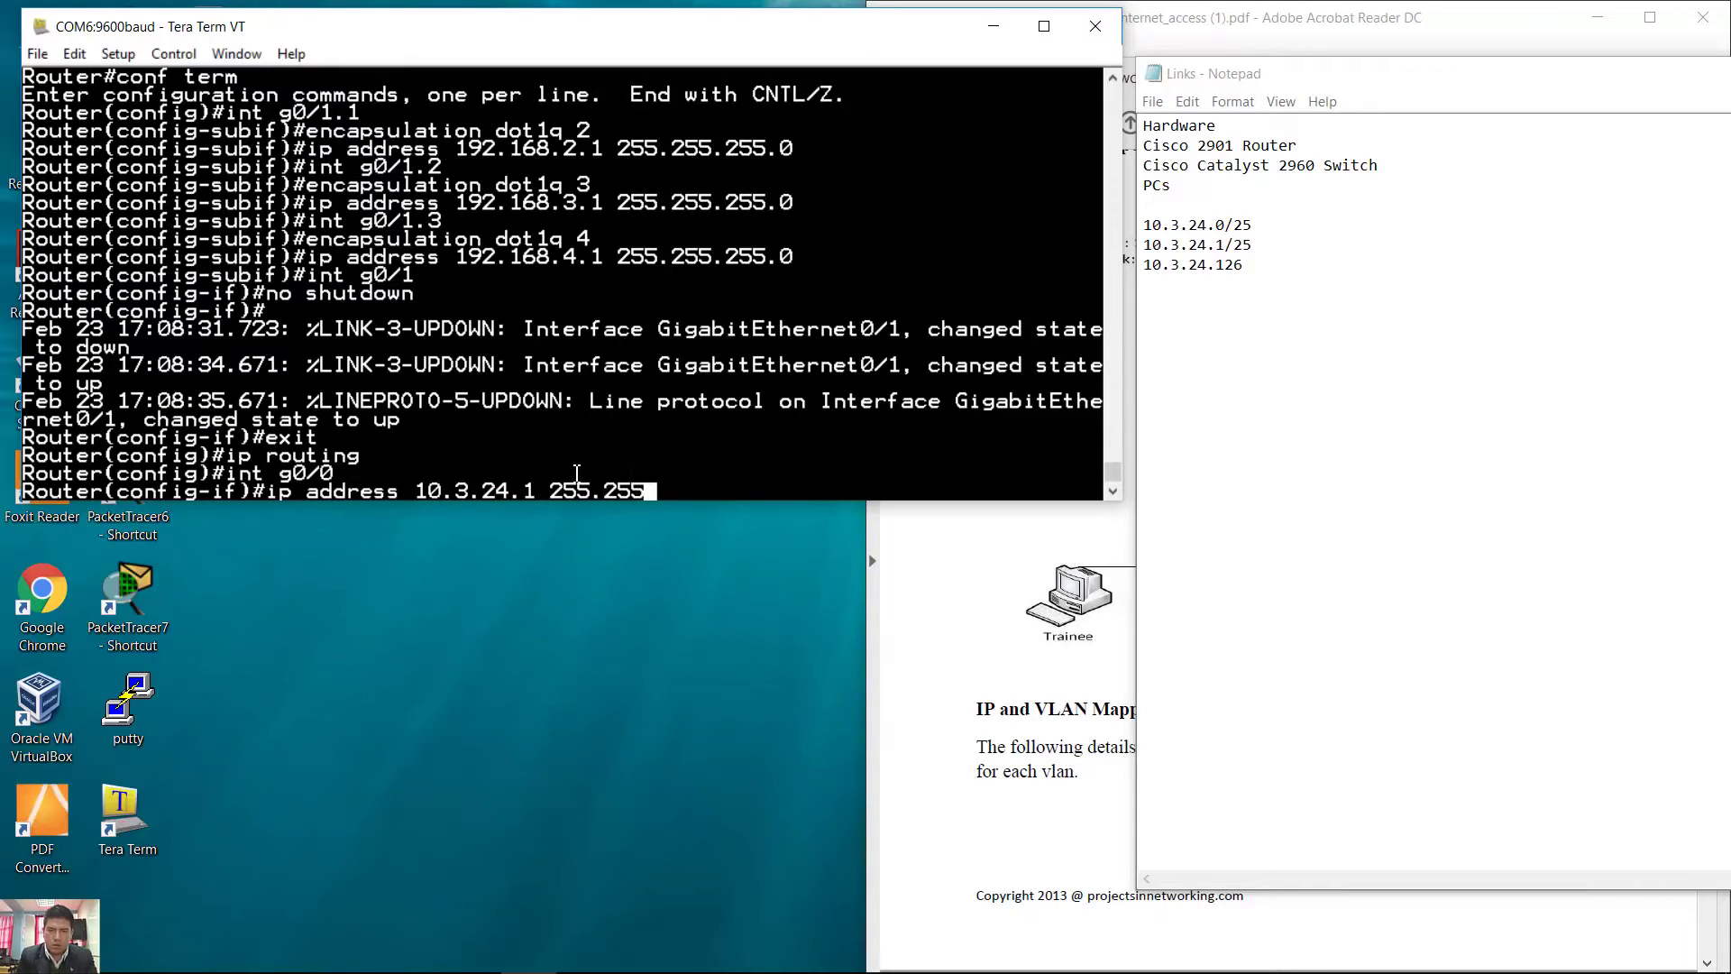
{"action": "type", "text": ".255.128"}
{"action": "key", "text": "Return"}
{"action": "type", "text": "no shutdown"}
{"action": "key", "text": "Return"}
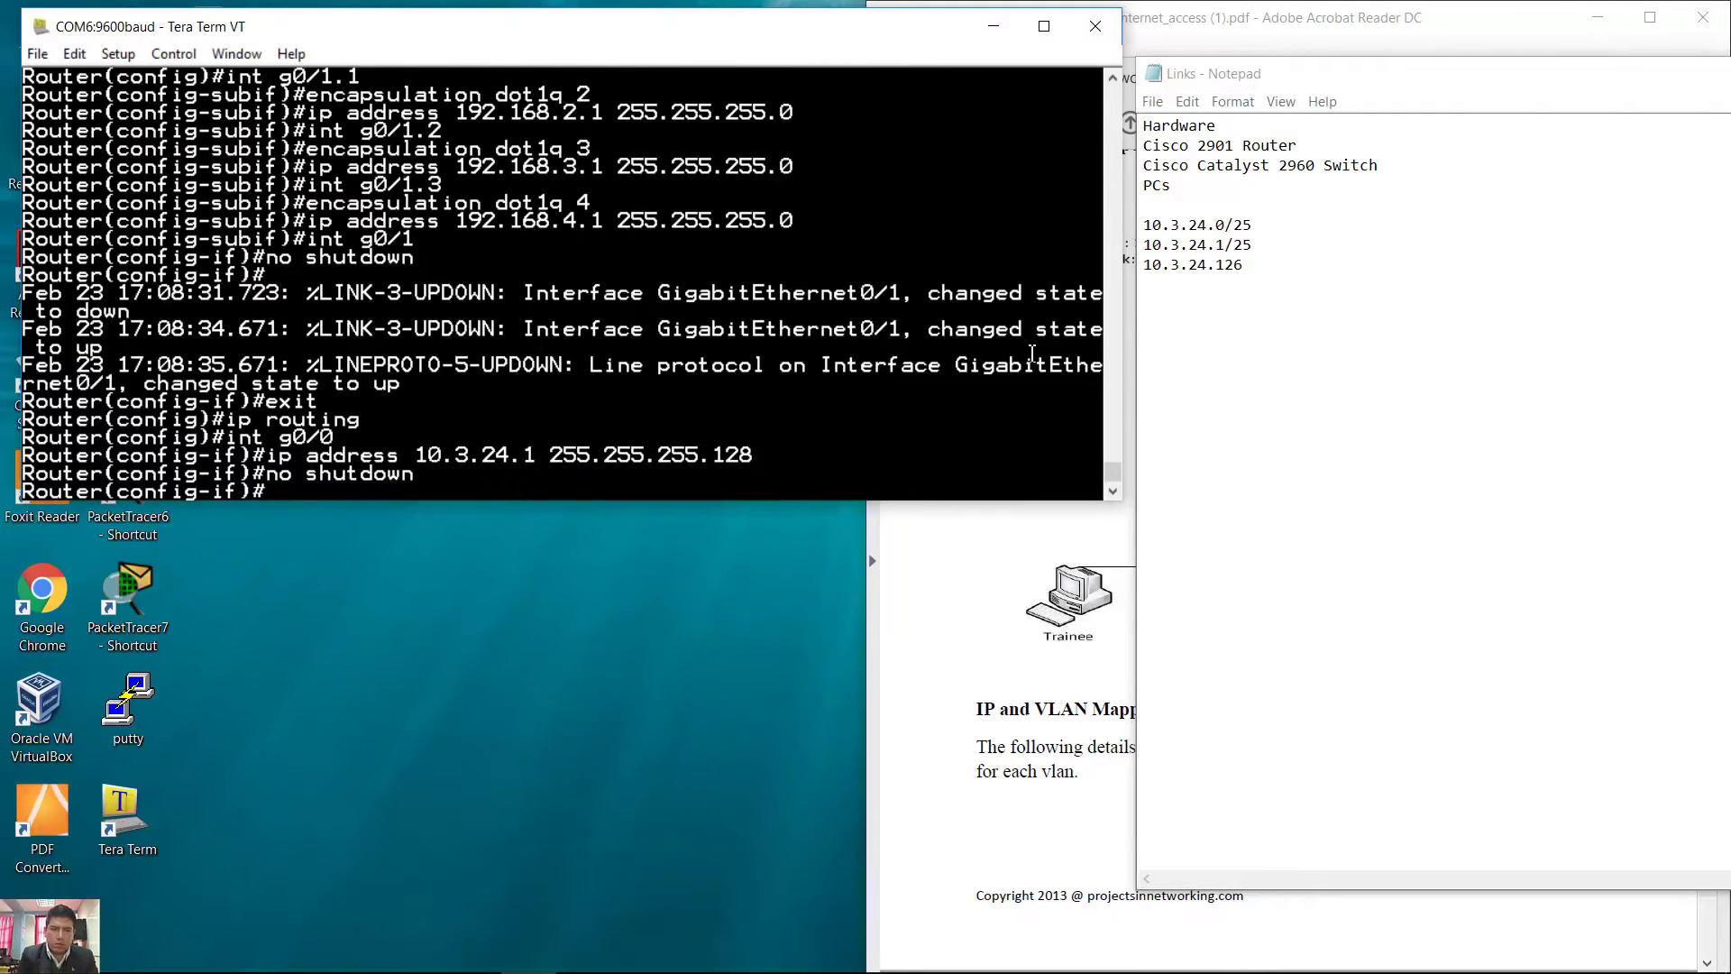
Look up the gateway address 10.3.24.126 in the Links notes
{"action": "left_click", "coordinate": [1221, 322]}
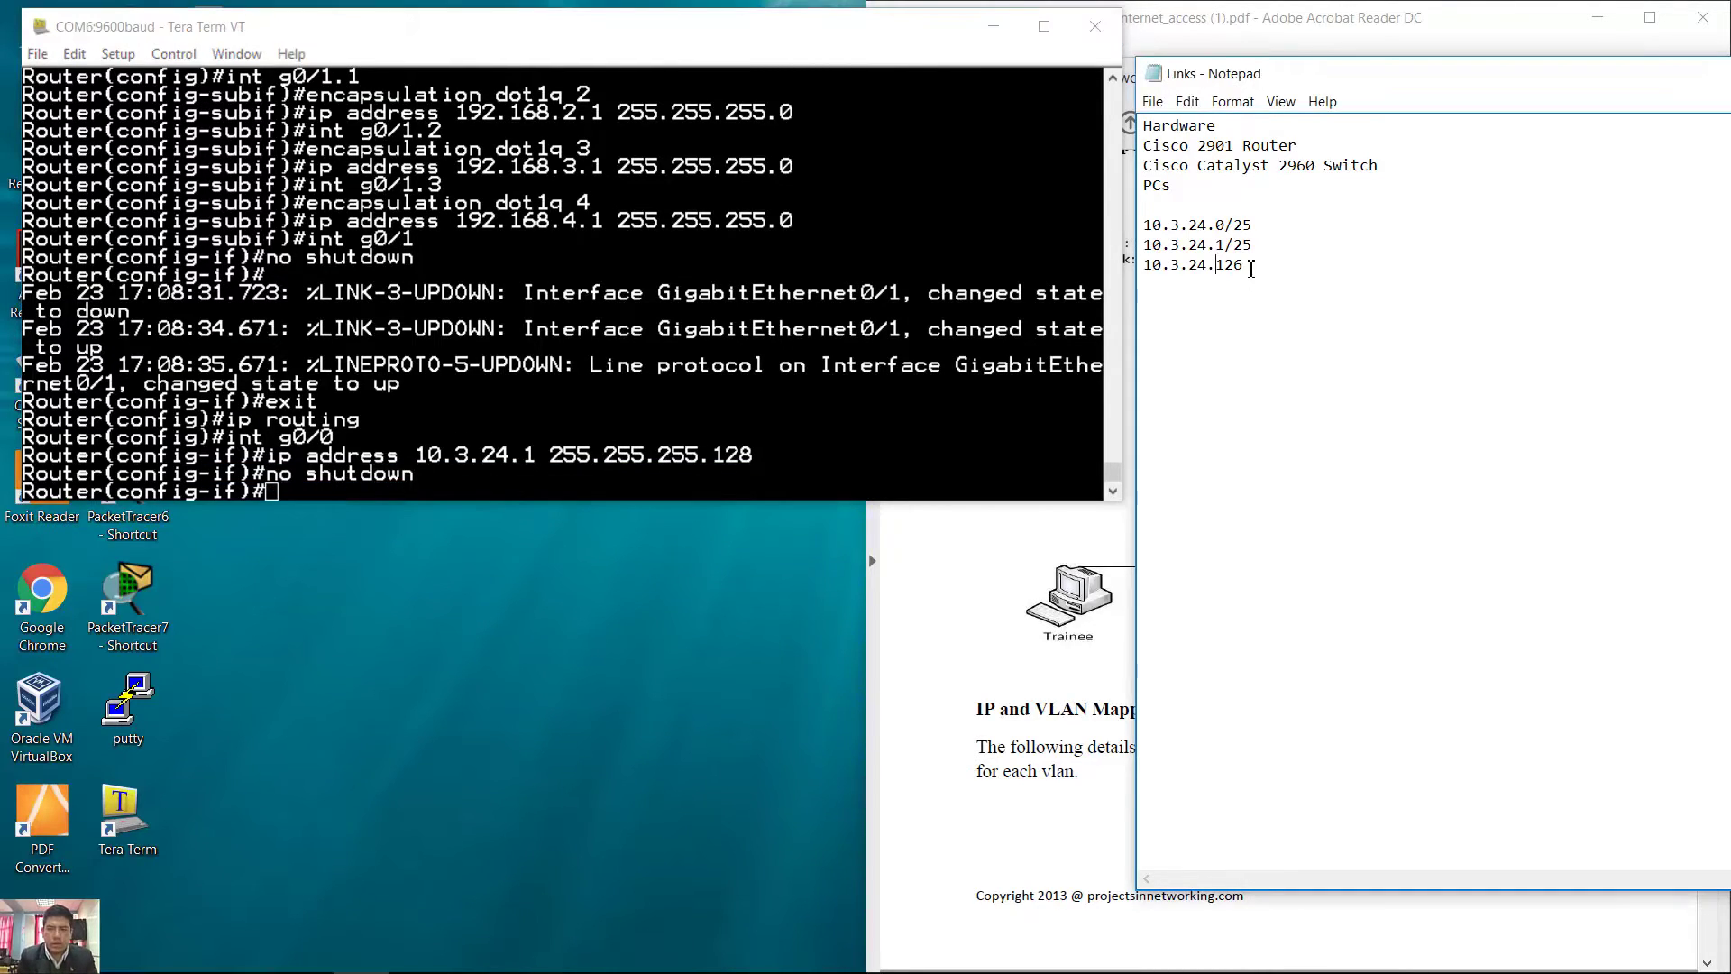
{"action": "left_click", "coordinate": [961, 358]}
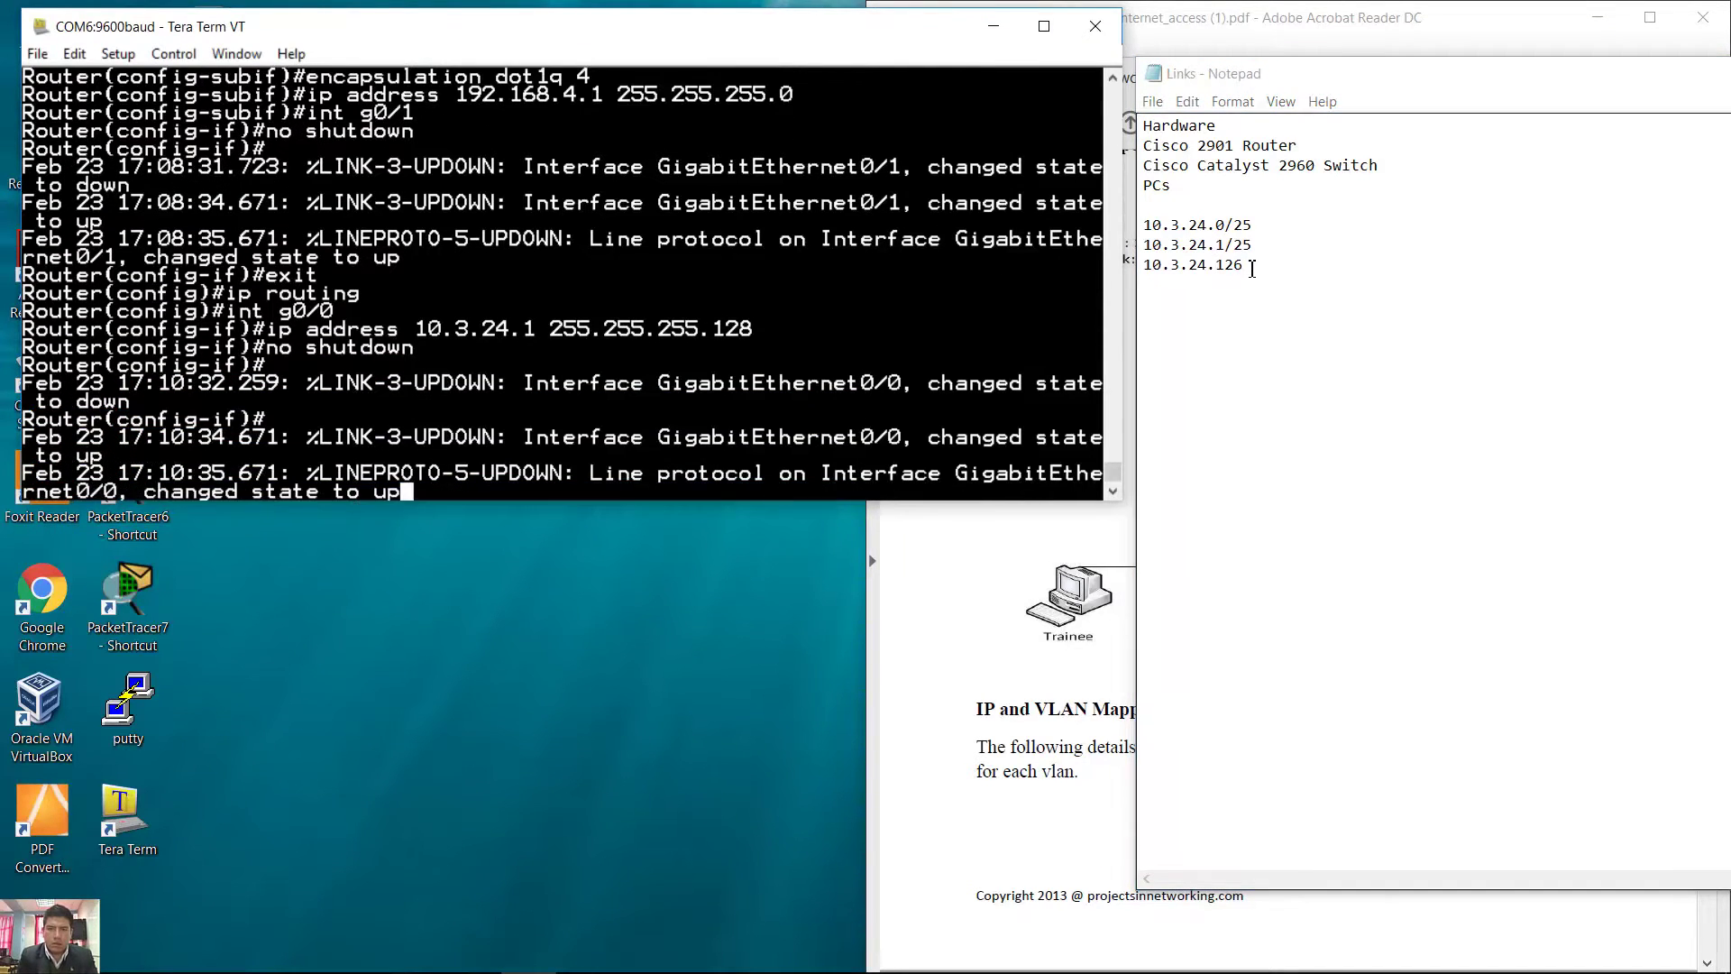
{"action": "left_click_drag", "start_coordinate": [1246, 264], "coordinate": [1150, 271]}
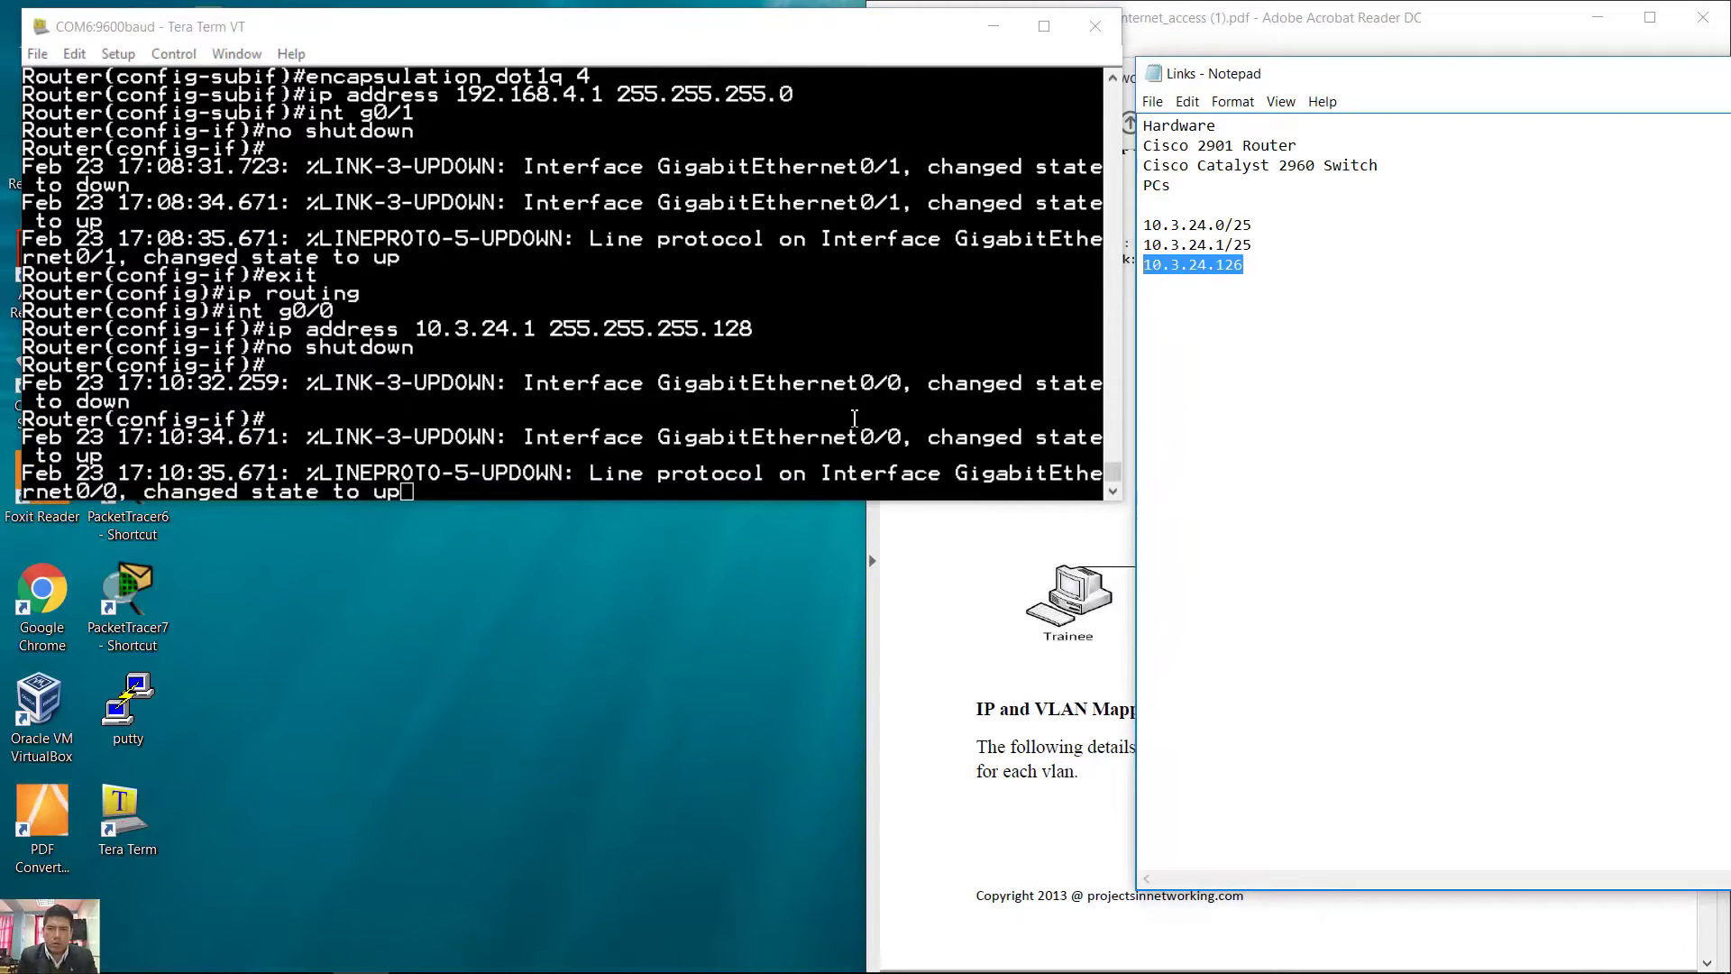
Exit interface mode and add the default route ip route 0.0.0.0 0.0.0.0 10.3.24.126
{"action": "left_click", "coordinate": [855, 418]}
{"action": "key", "text": "Return"}
{"action": "type", "text": "exit"}
{"action": "key", "text": "Return"}
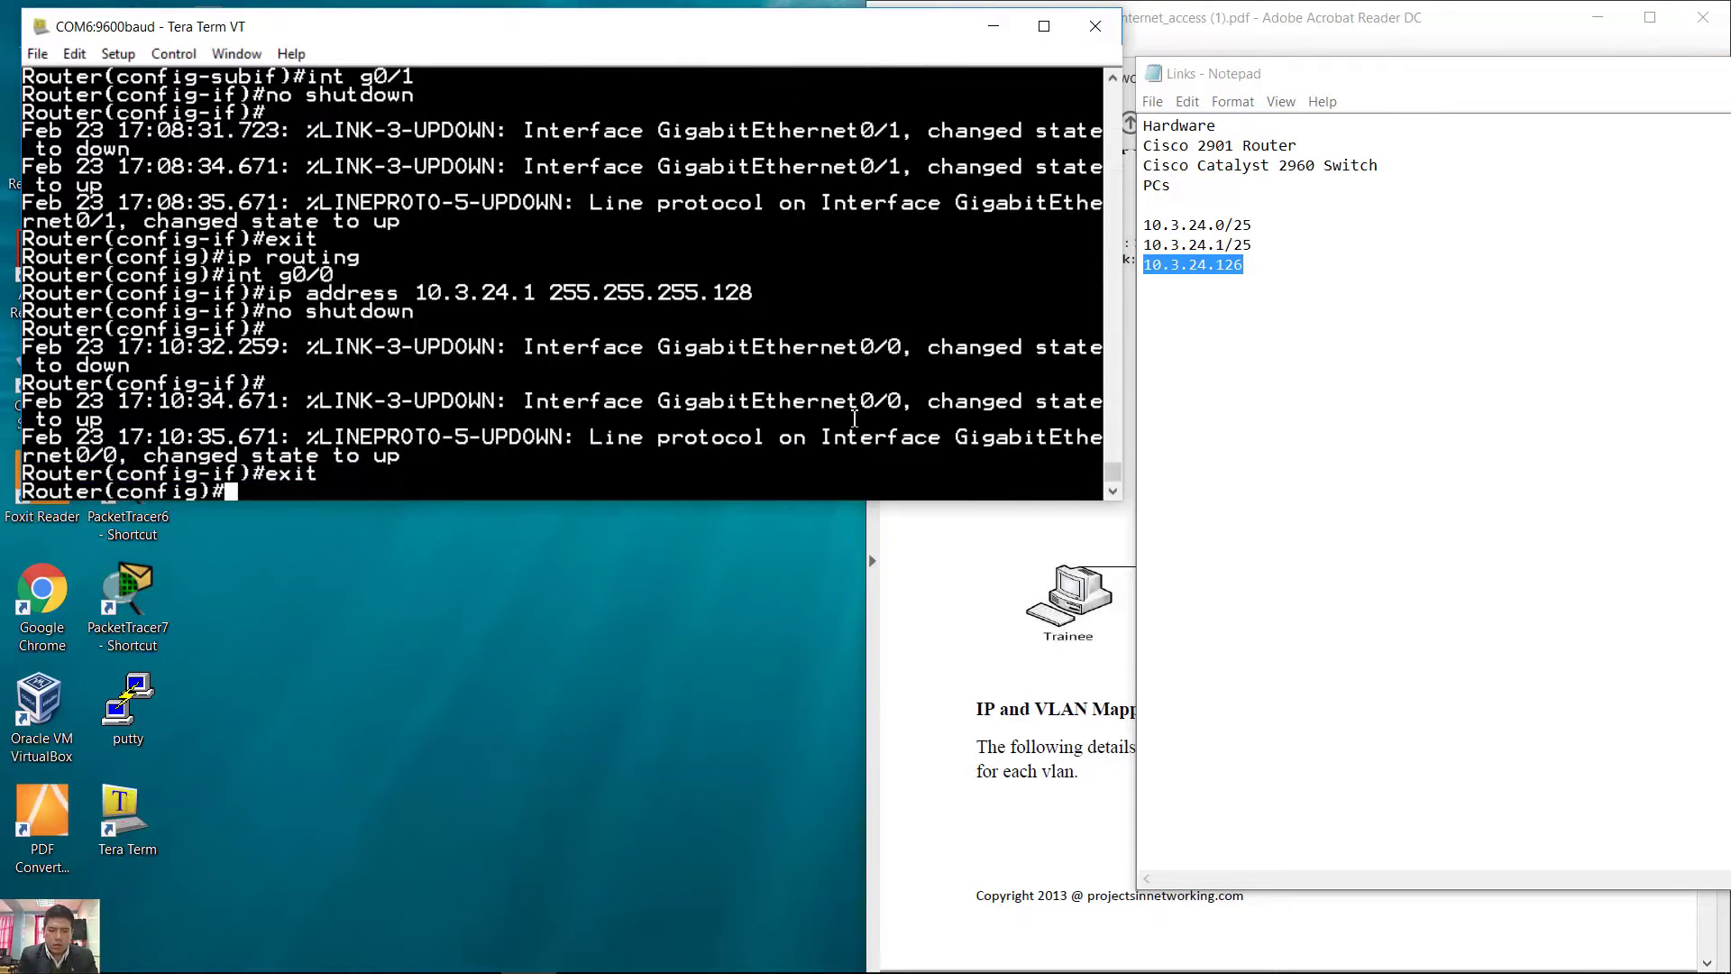
{"action": "type", "text": "ip route 0.0"}
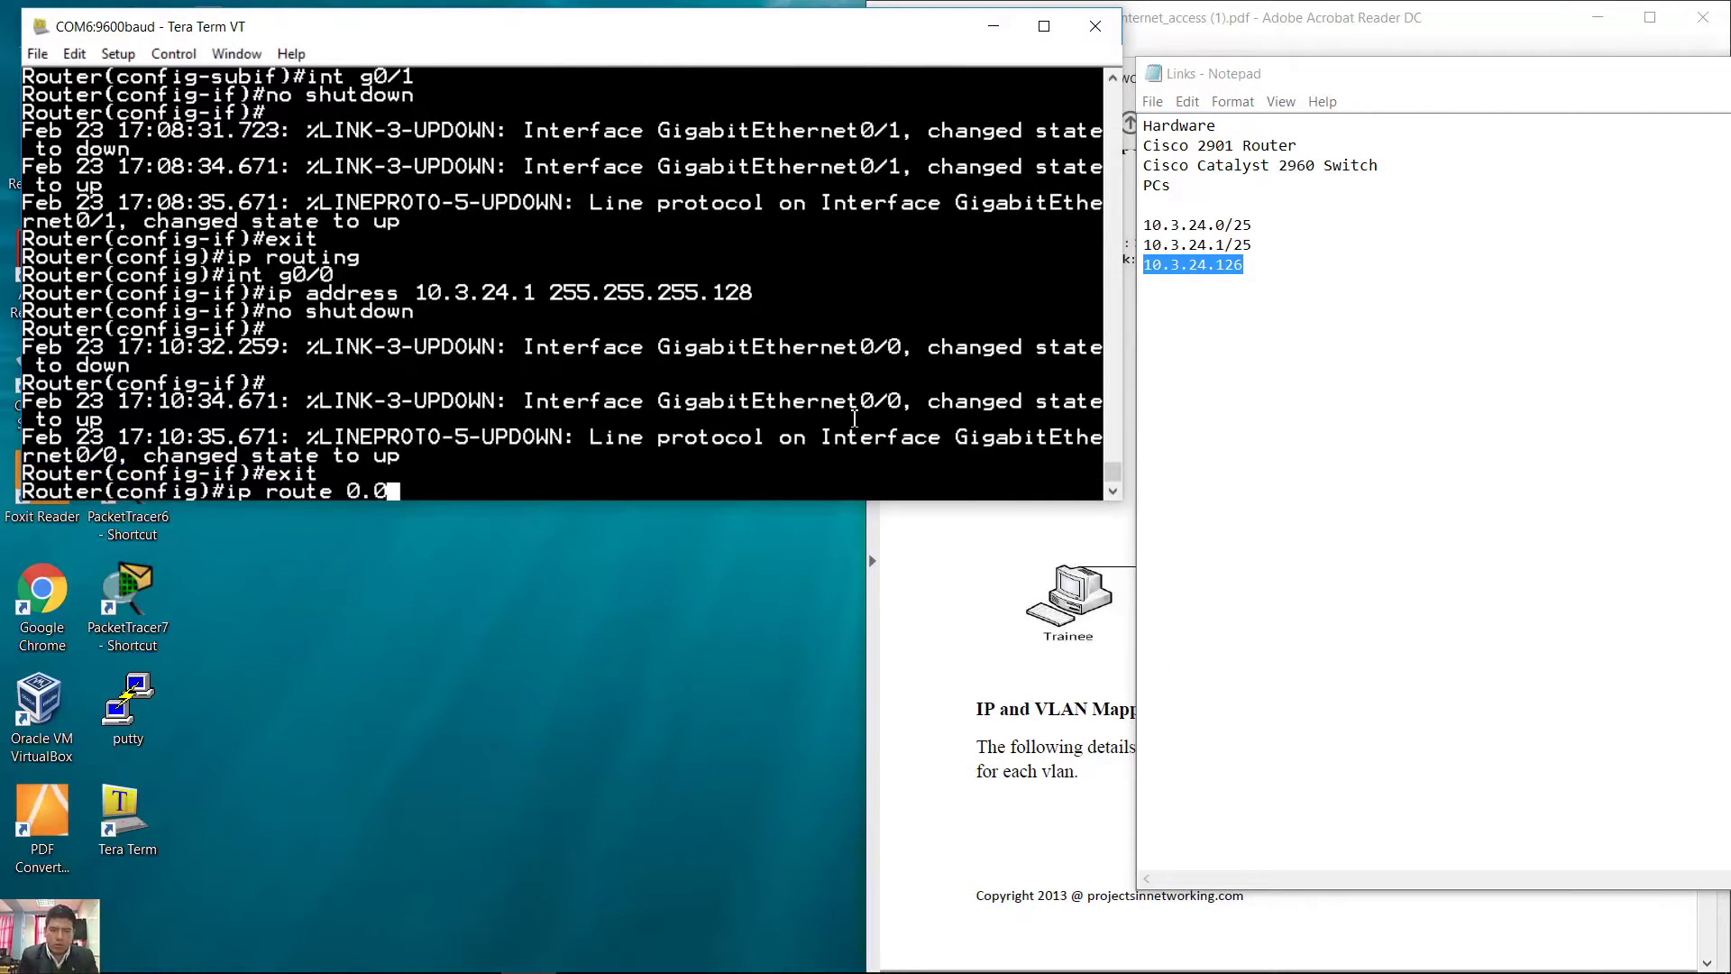
{"action": "type", "text": ".0.0 0.0.0.0 1"}
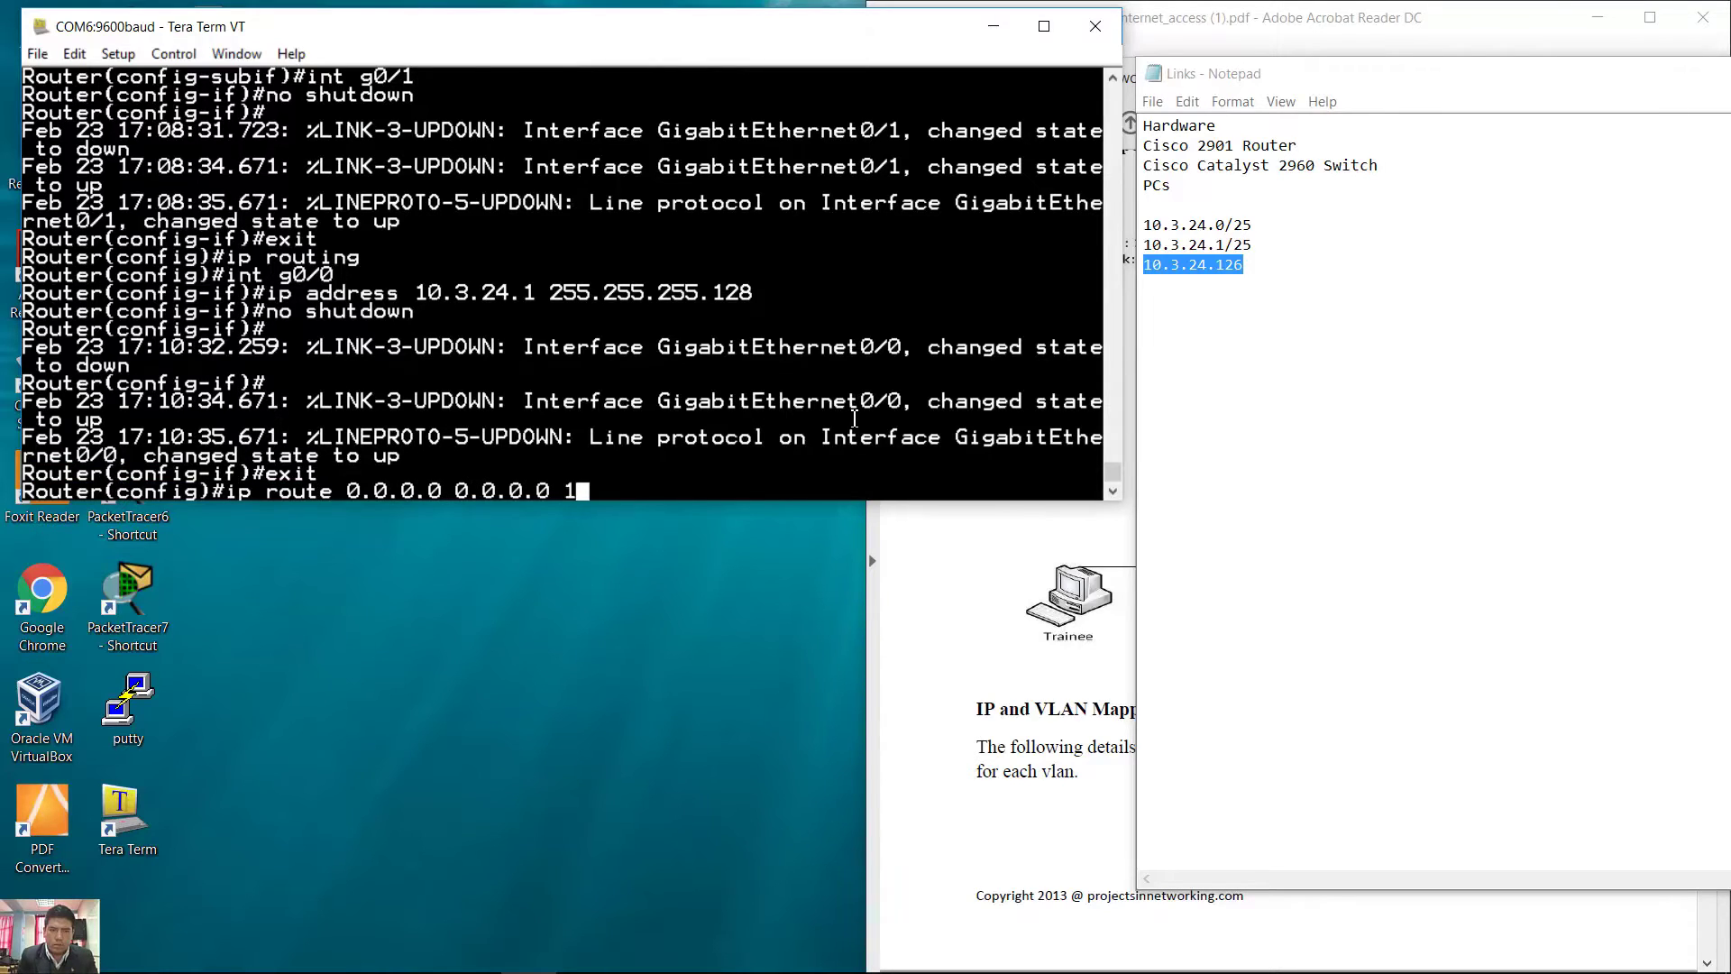
{"action": "type", "text": "0.3.24.126"}
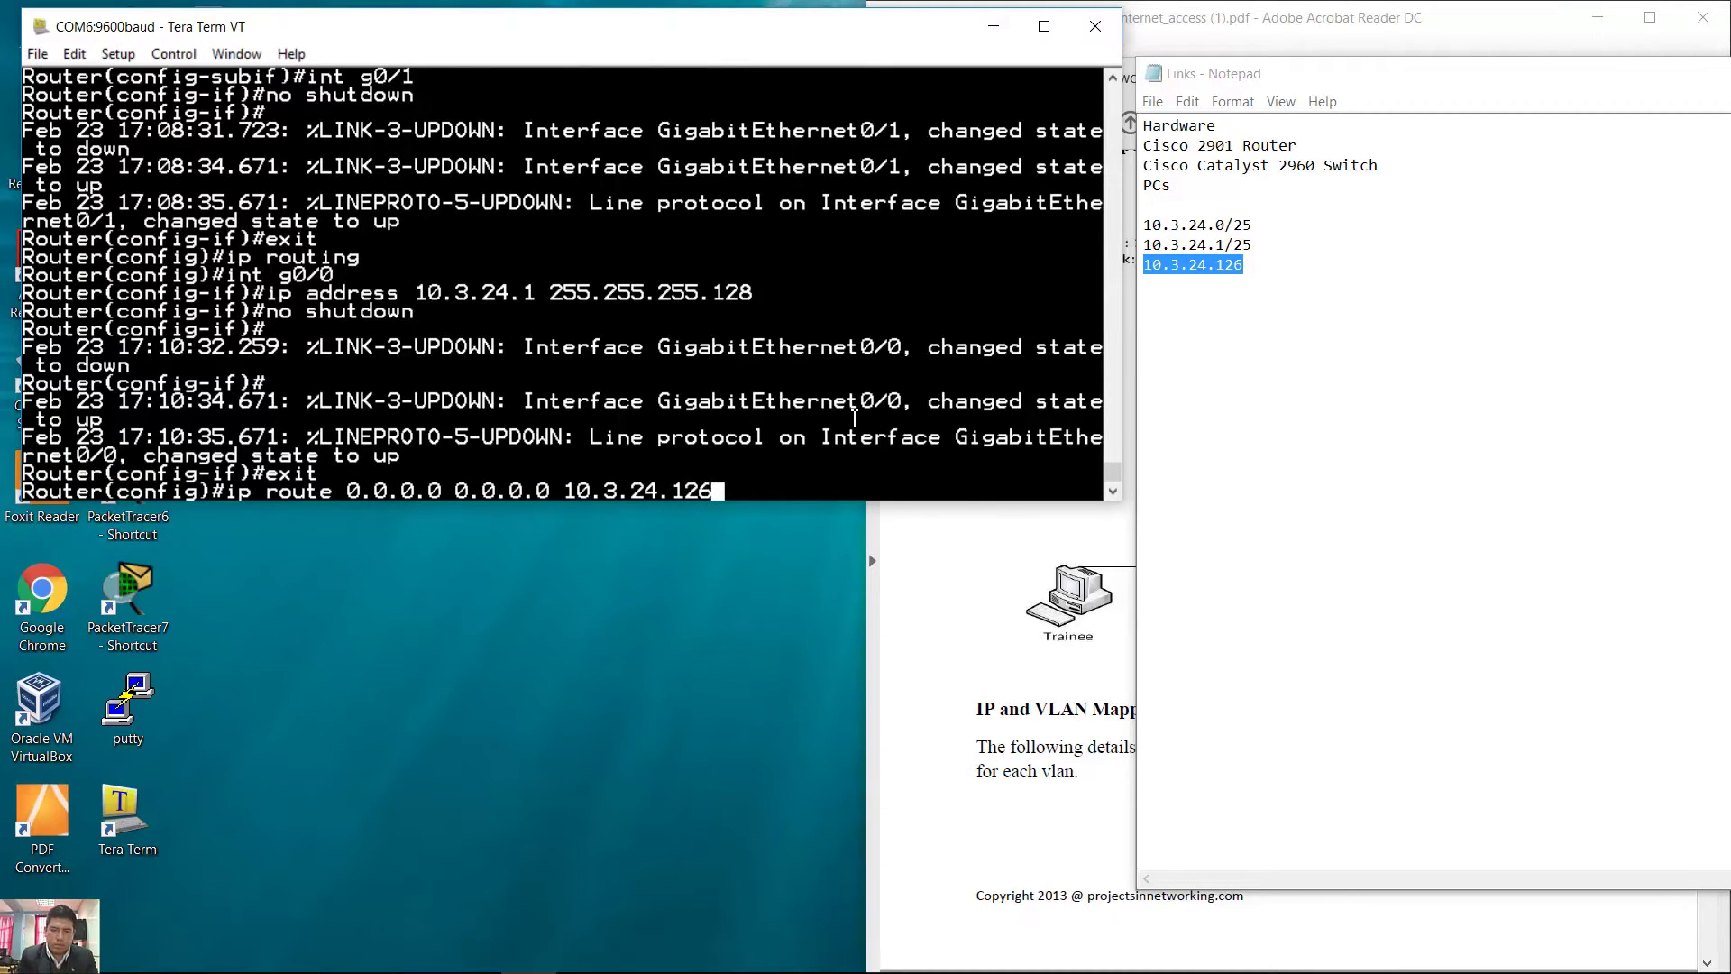
{"action": "key", "text": "Return"}
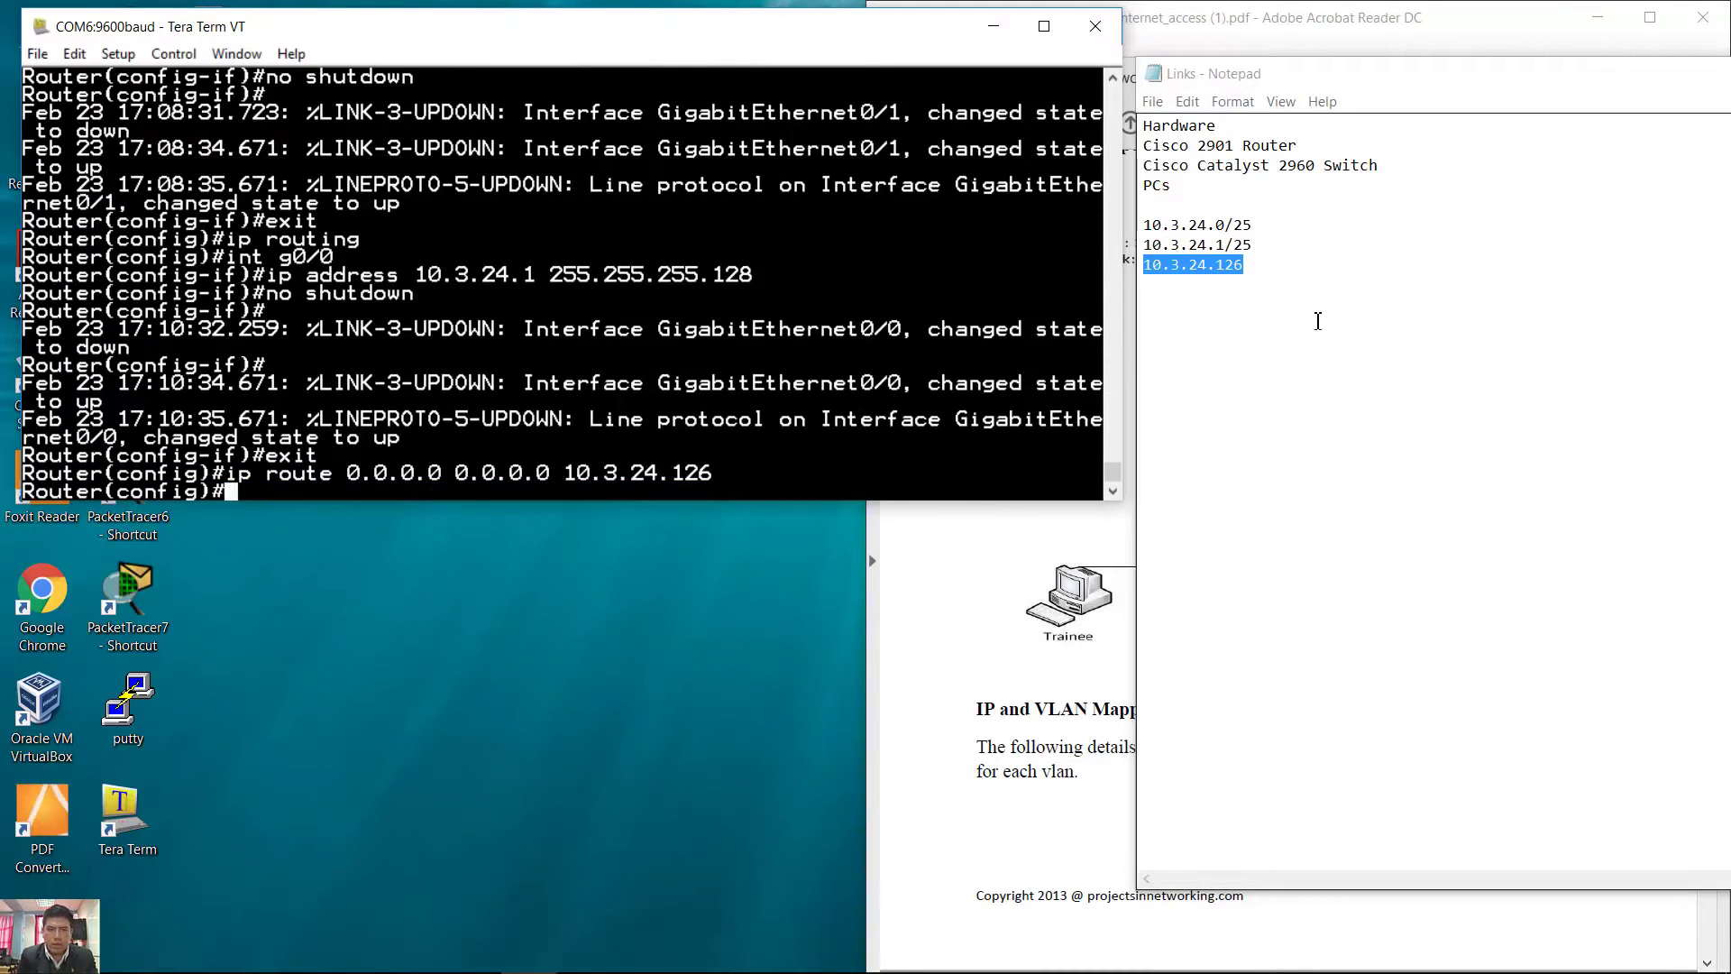
{"action": "mouse_move", "coordinate": [717, 474]}
{"action": "left_mouse_down"}
{"action": "mouse_move", "coordinate": [314, 492]}
{"action": "mouse_move", "coordinate": [720, 475]}
{"action": "left_mouse_up"}
{"action": "left_click", "coordinate": [239, 479]}
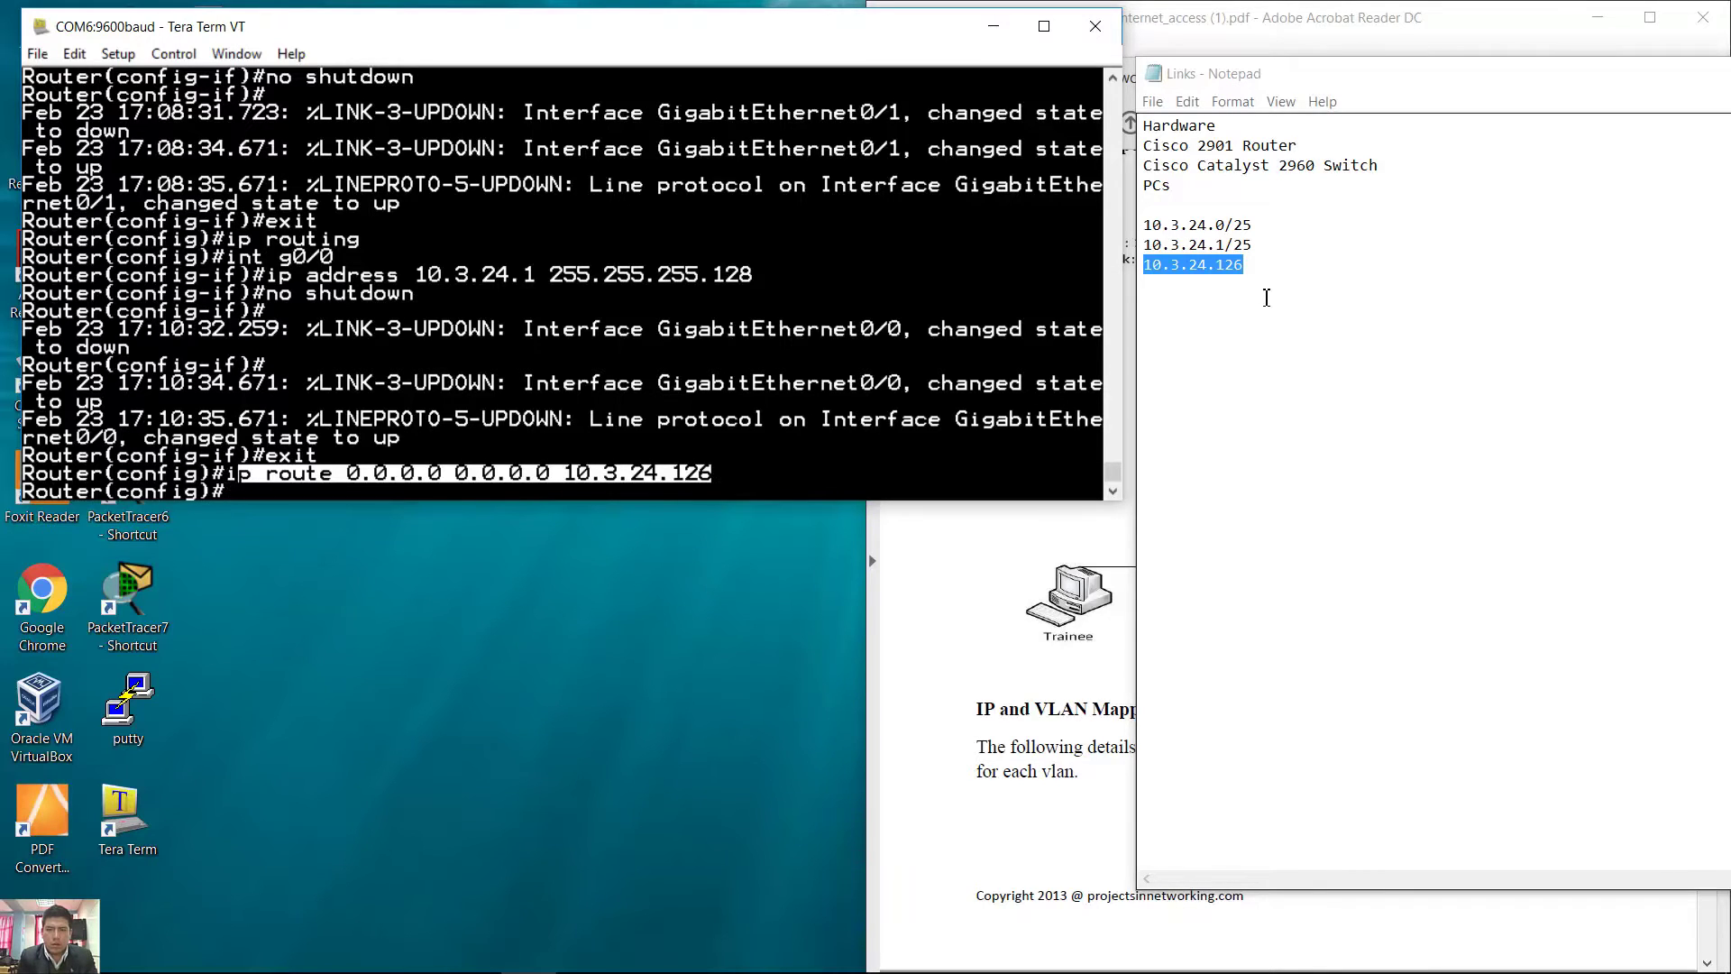
Scroll the guide past pages 5–6, highlighting the PAT and default route guidance, to reach page 8
{"action": "left_click", "coordinate": [1271, 272]}
{"action": "left_click", "coordinate": [1347, 20]}
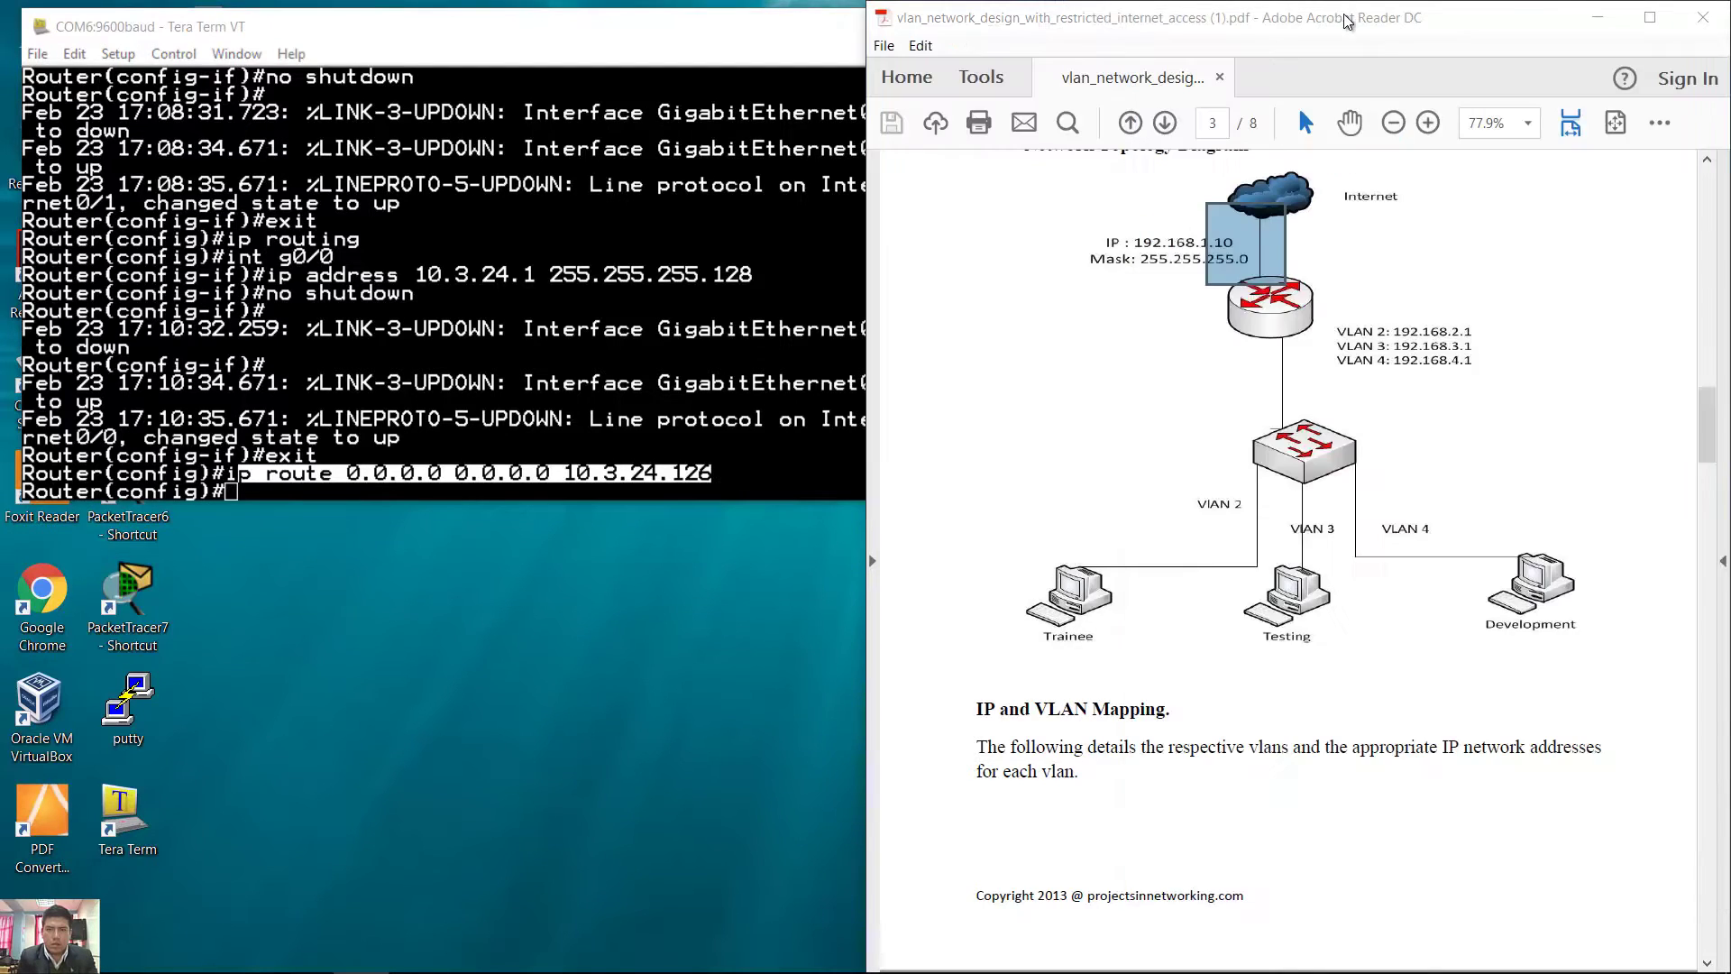
{"action": "scroll", "coordinate": [1392, 373], "scroll_direction": "down", "scroll_amount": 10}
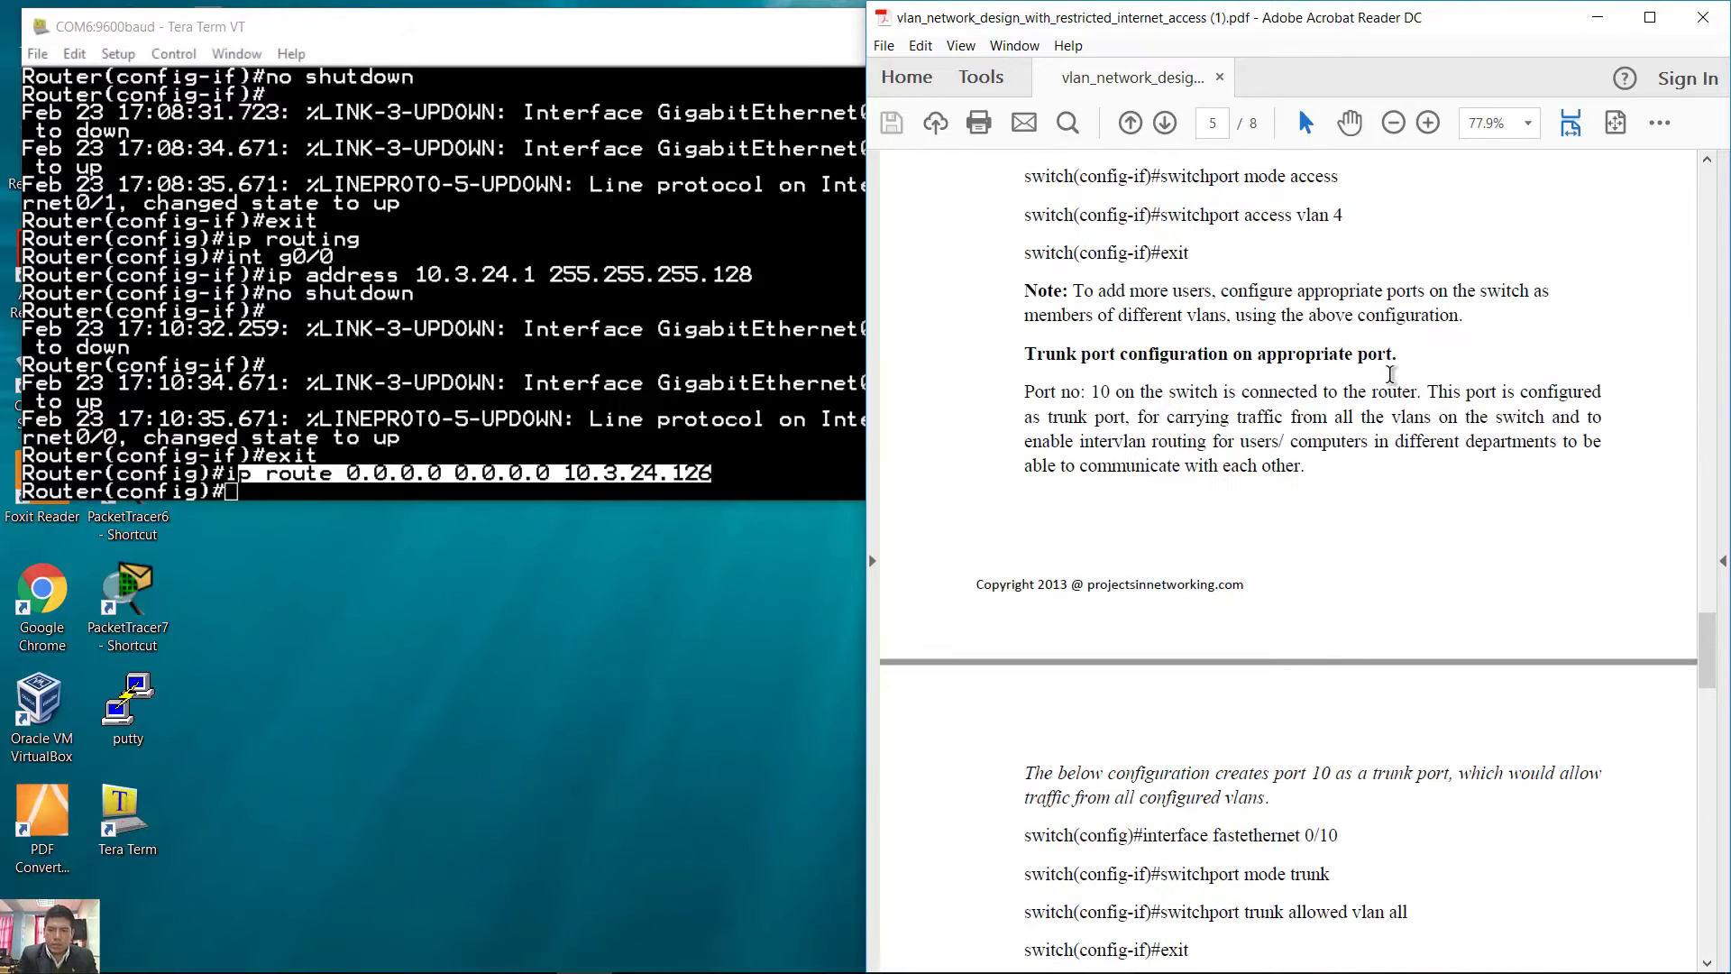
{"action": "scroll", "coordinate": [1391, 373], "scroll_direction": "down", "scroll_amount": 6}
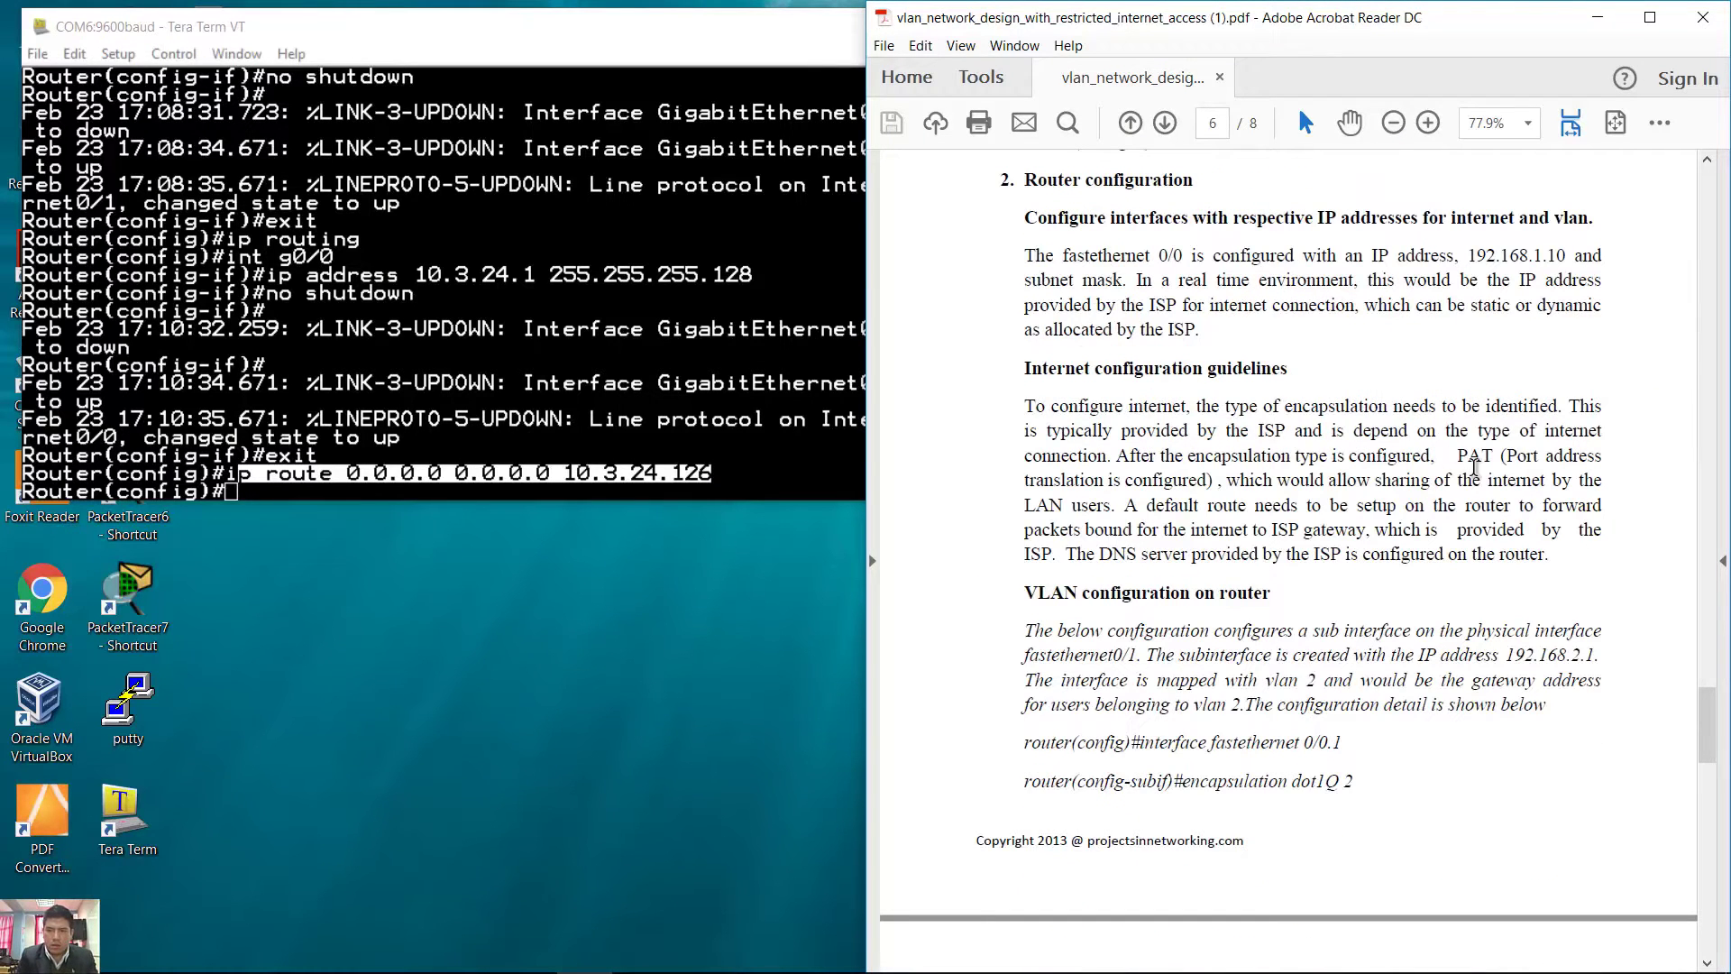
{"action": "left_click_drag", "start_coordinate": [1460, 455], "coordinate": [1502, 538]}
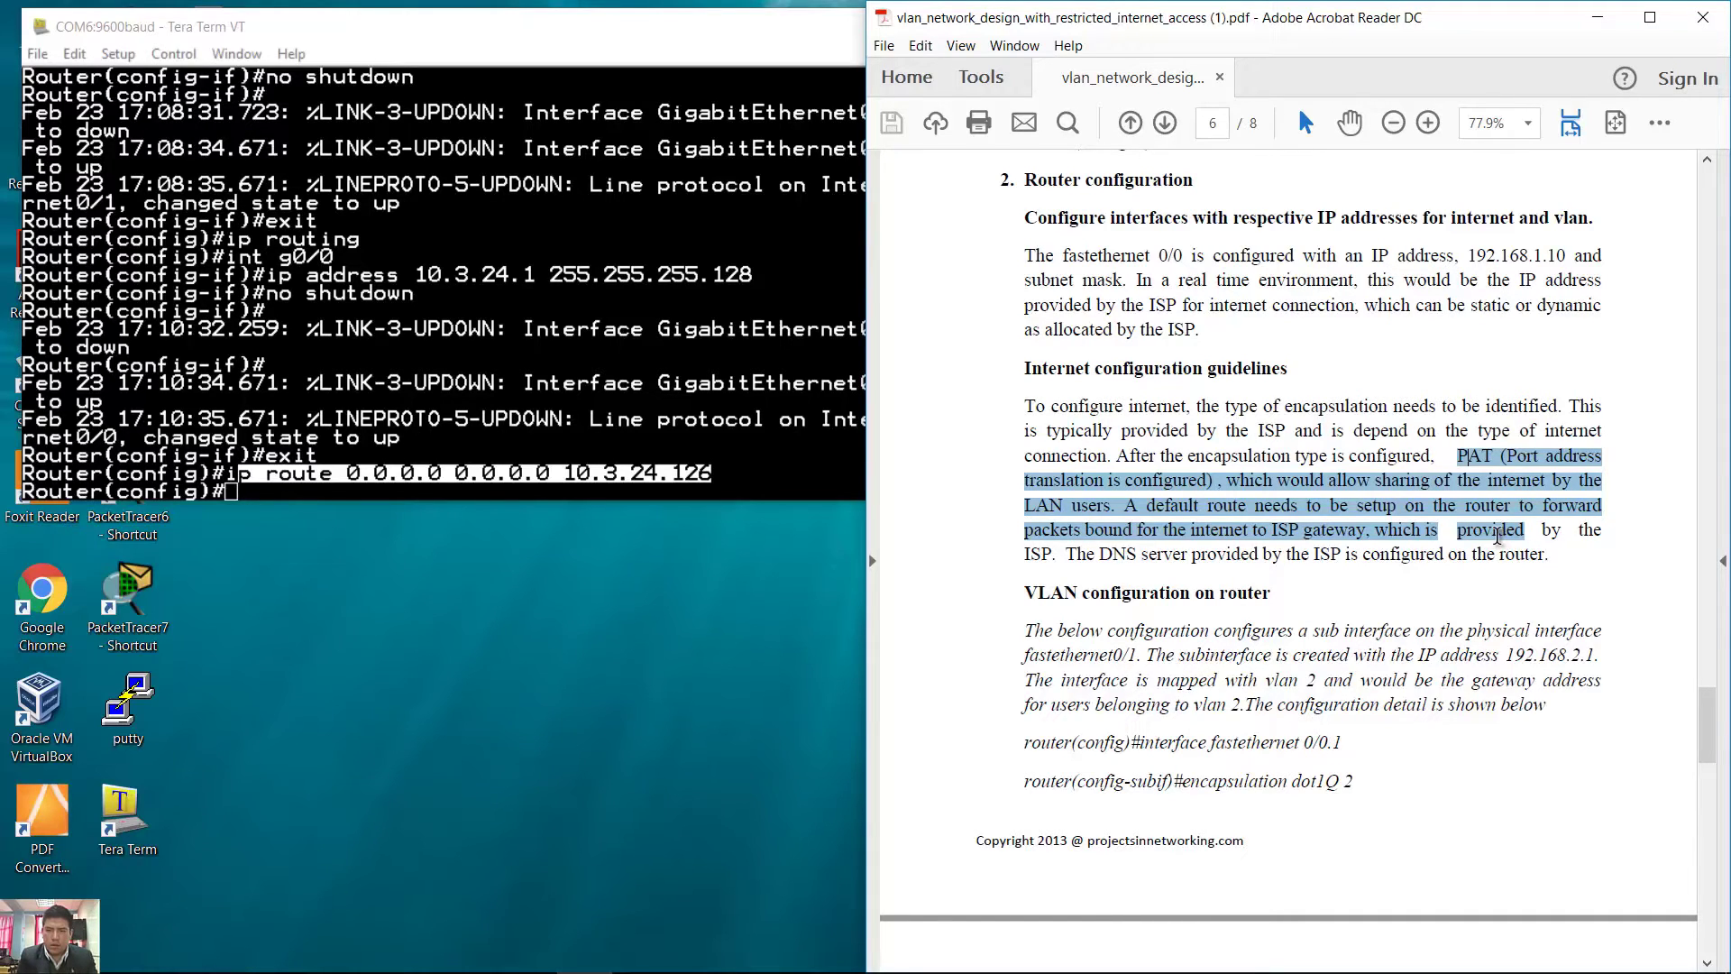
{"action": "left_click", "coordinate": [718, 487]}
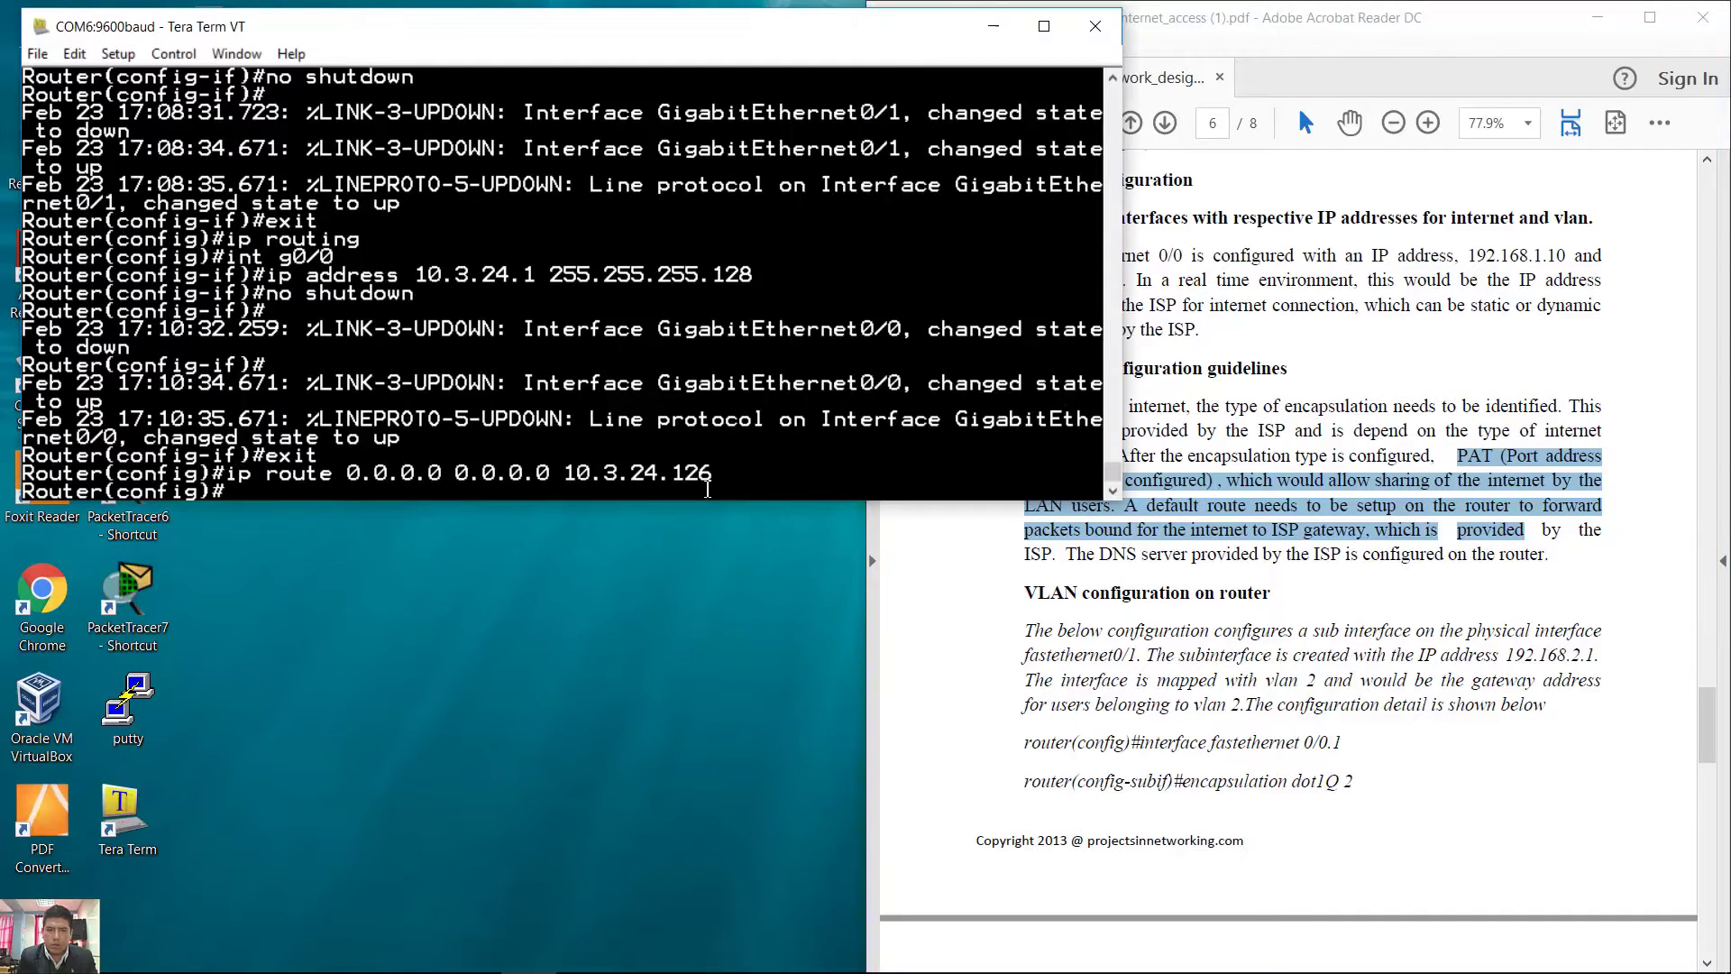
{"action": "left_click", "coordinate": [1297, 568]}
{"action": "scroll", "coordinate": [1455, 598], "scroll_direction": "down", "scroll_amount": 15}
{"action": "left_click", "coordinate": [772, 487]}
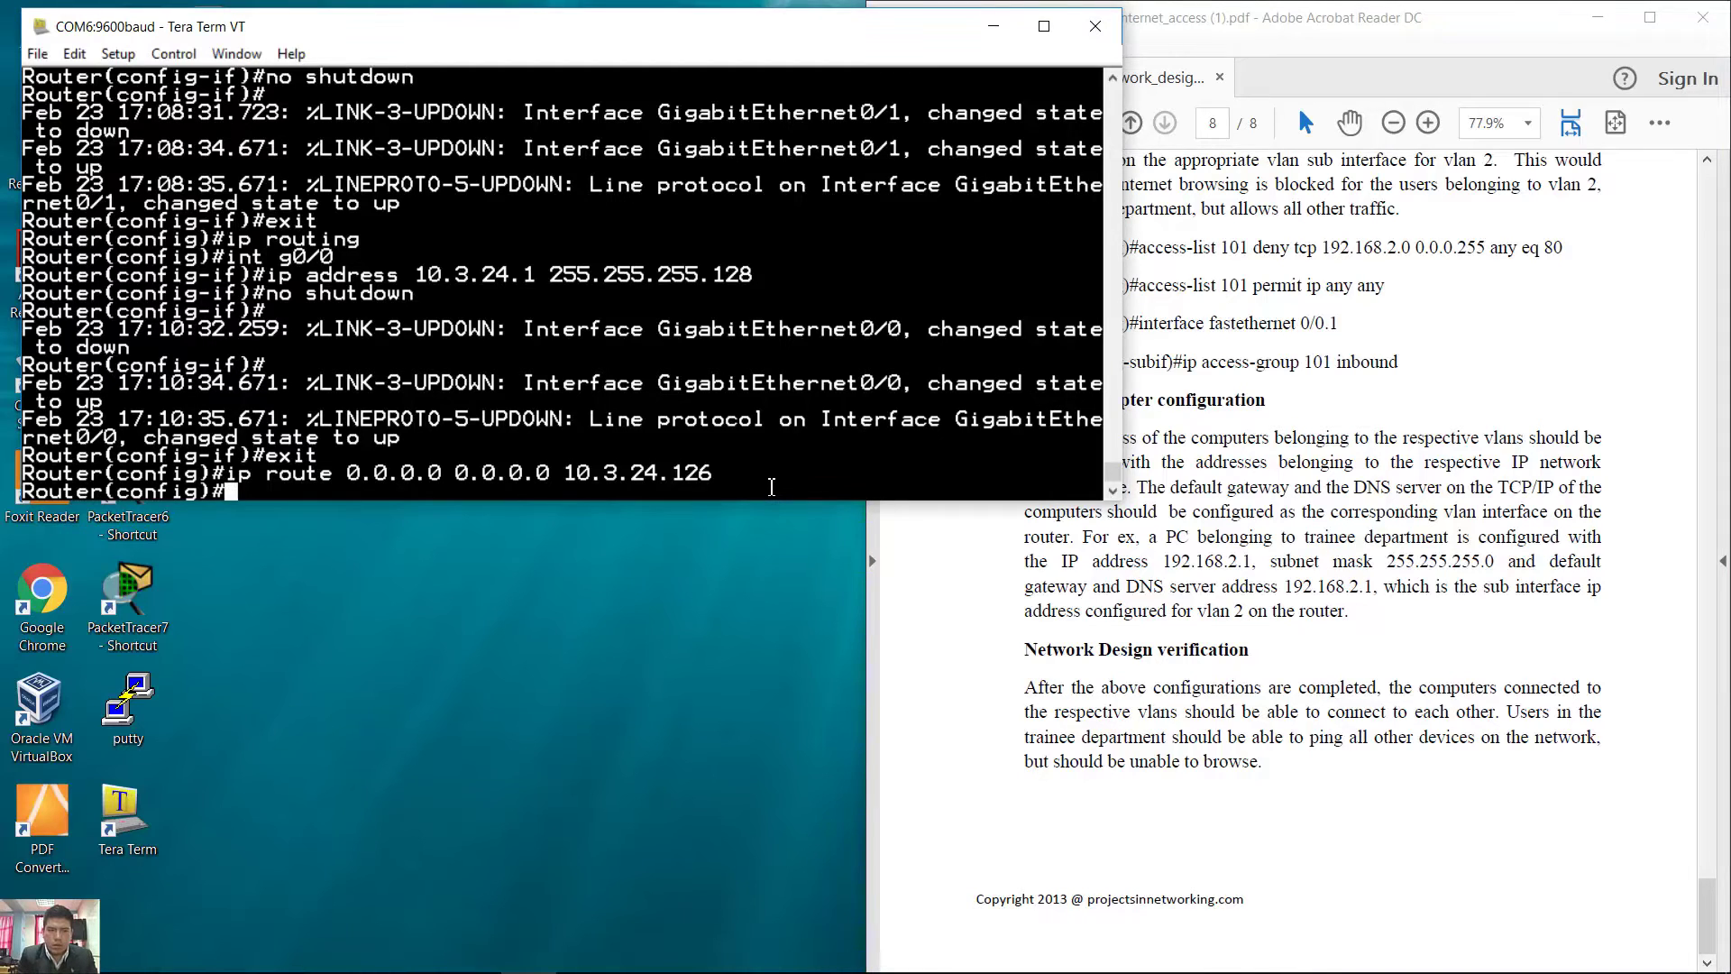
Enter 'access-list 1 permit 192.168.2.0 0.0.0.255', checking the VLAN networks in the guide
{"action": "type", "text": "access-list"}
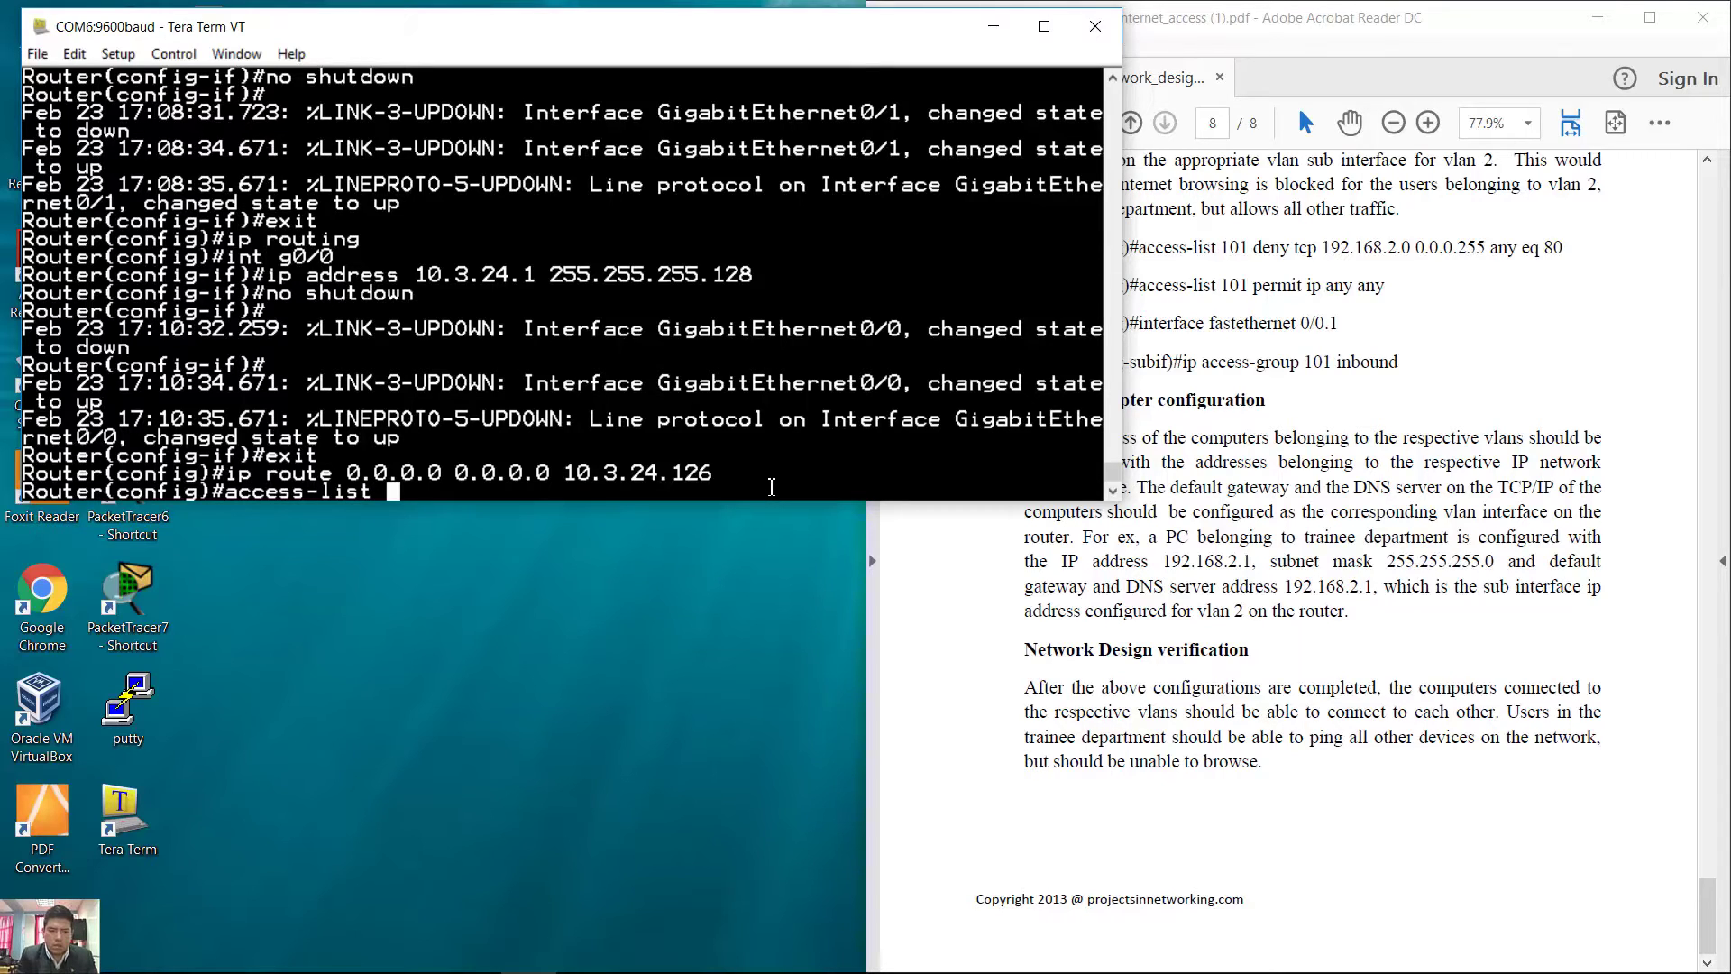
{"action": "type", "text": " 1 permit"}
{"action": "left_click", "coordinate": [1212, 763]}
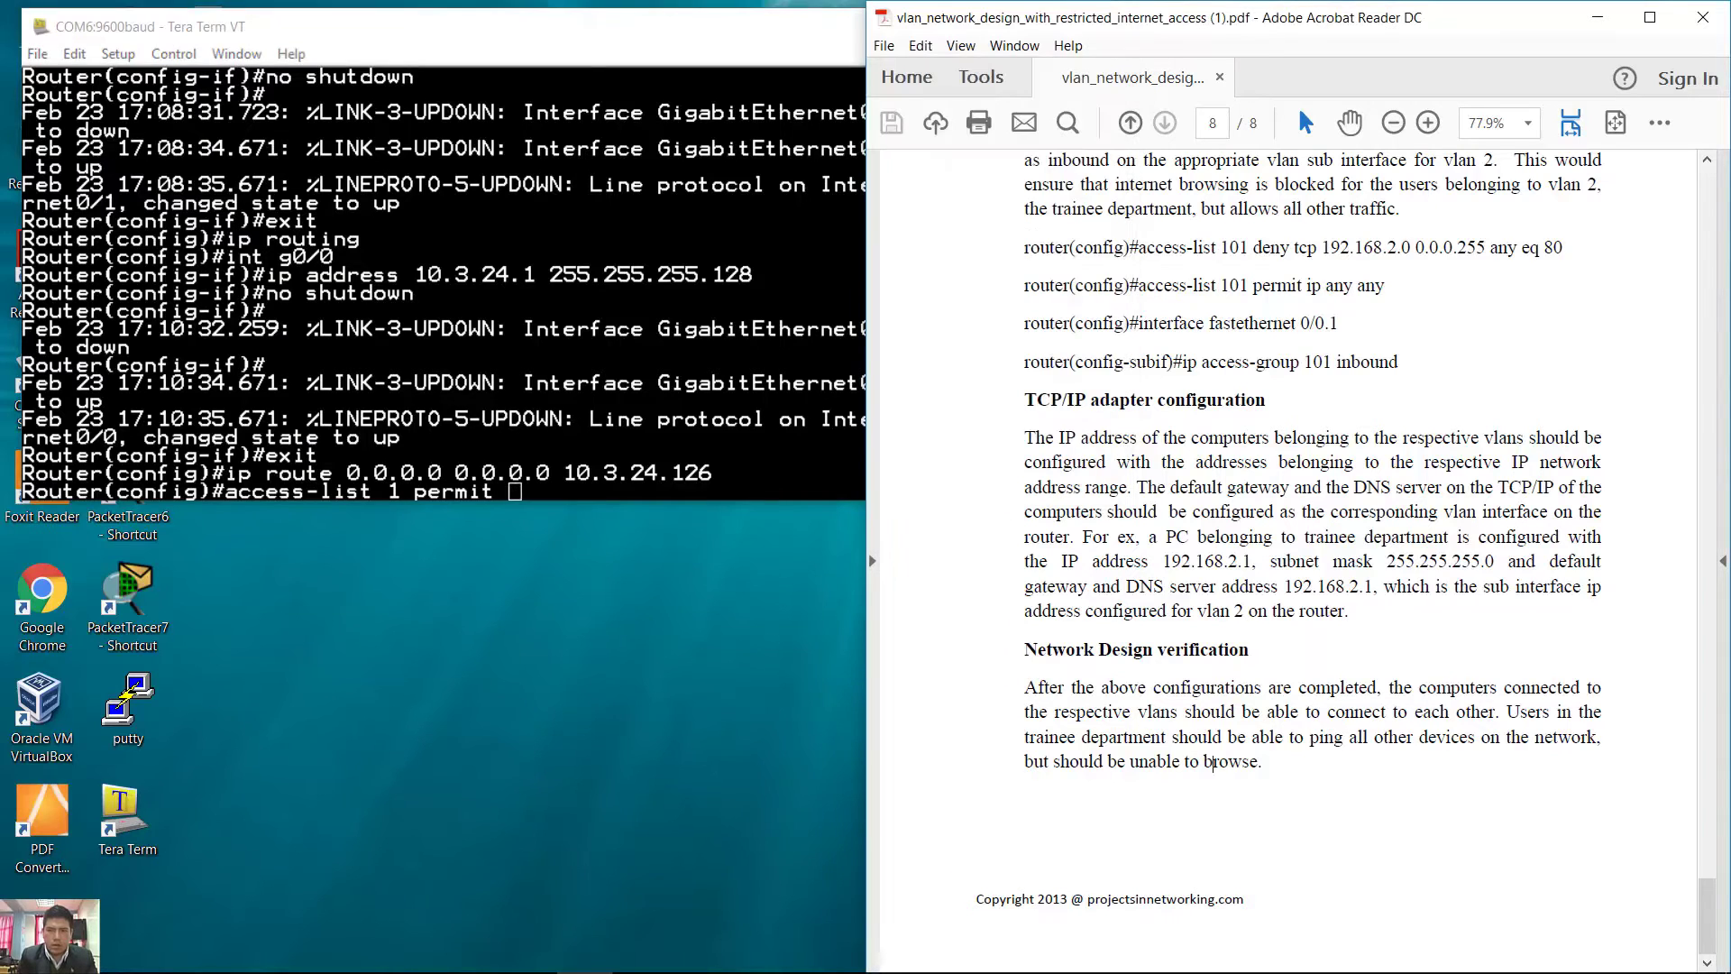
{"action": "scroll", "coordinate": [1212, 763], "scroll_direction": "up", "scroll_amount": 10}
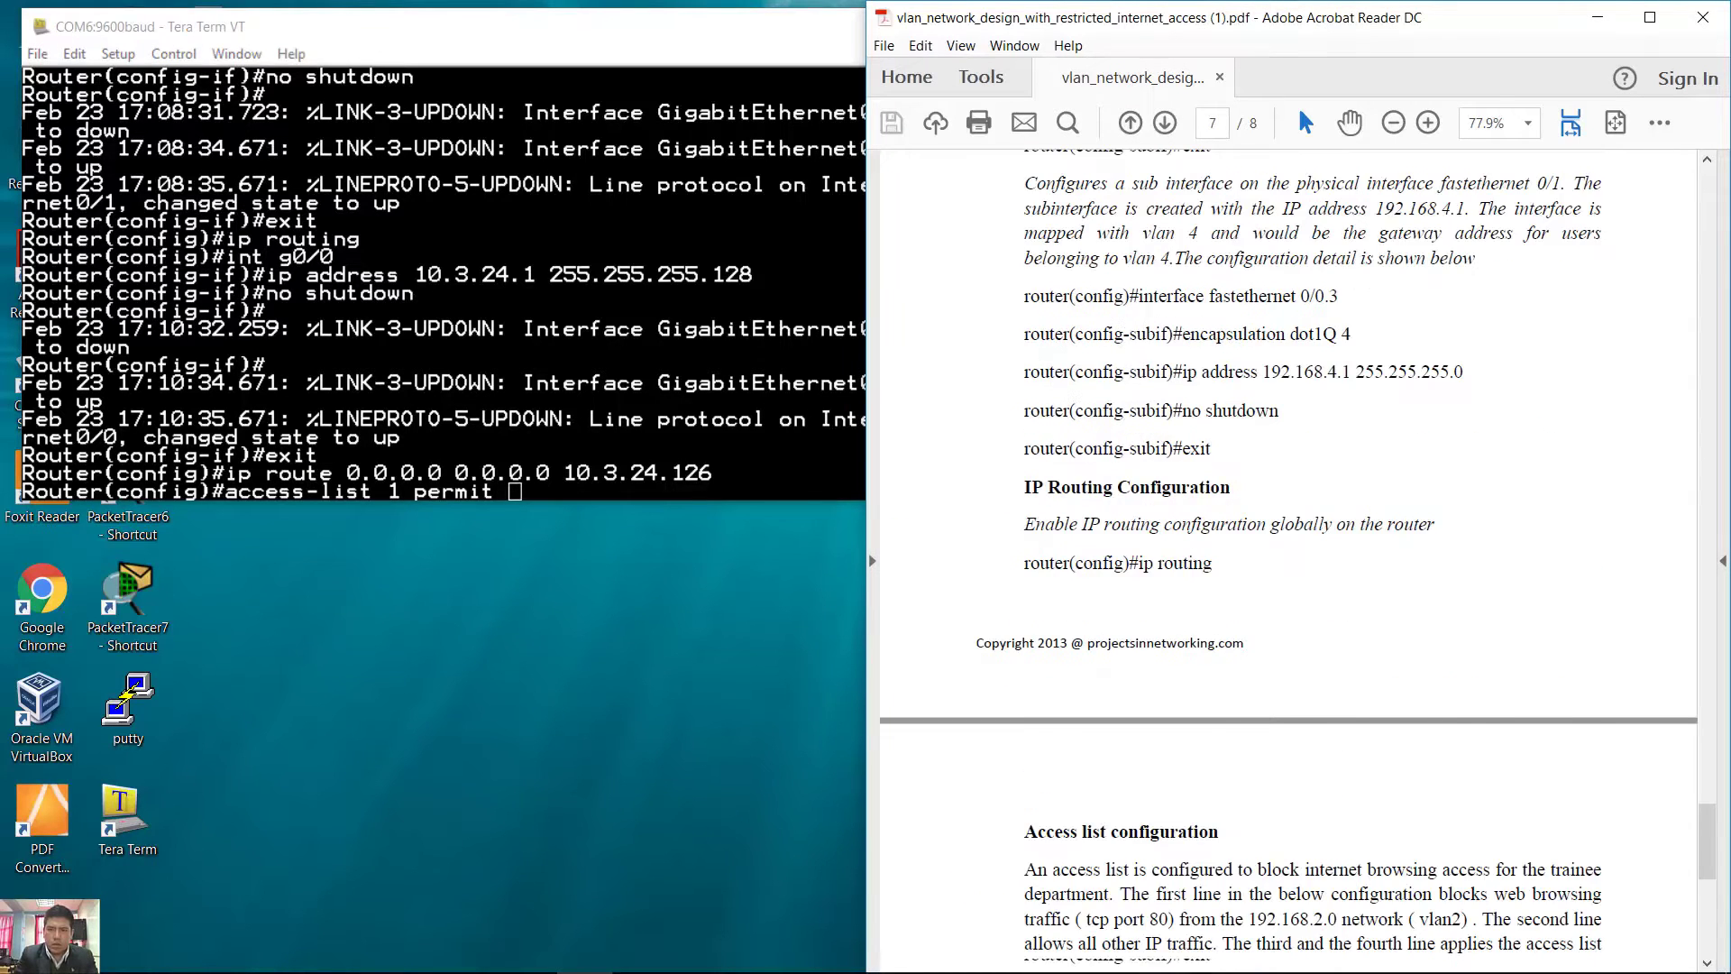
{"action": "scroll", "coordinate": [1213, 763], "scroll_direction": "up", "scroll_amount": 20}
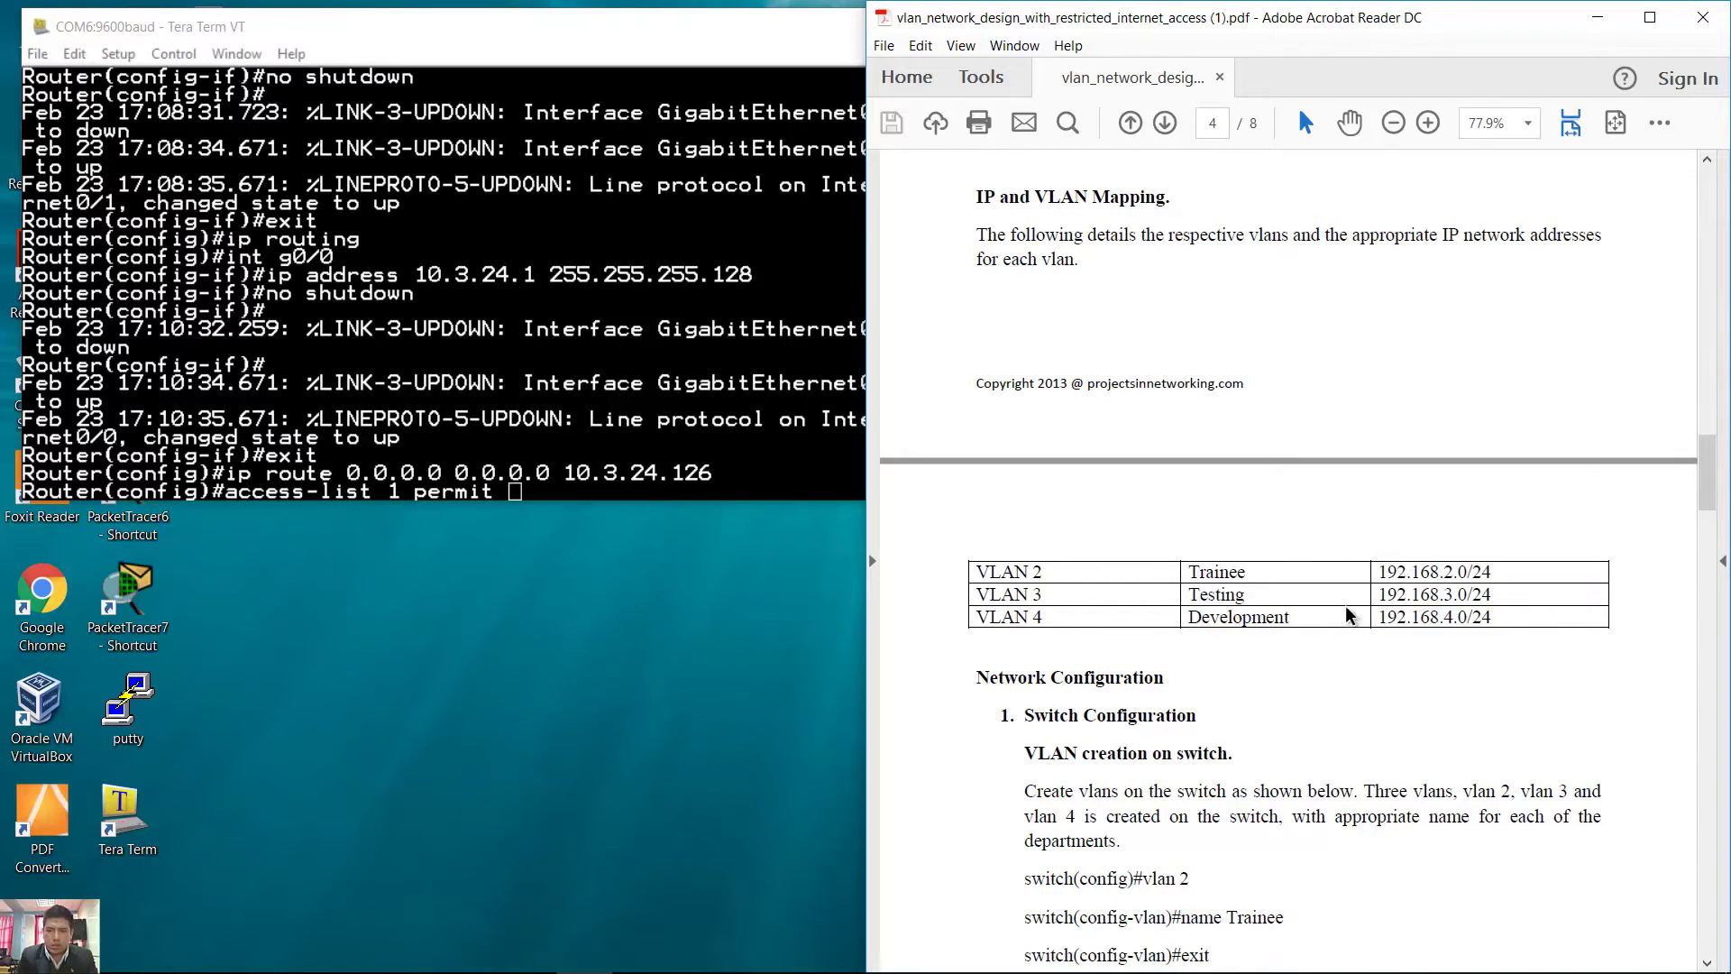
{"action": "left_click_drag", "start_coordinate": [1379, 572], "coordinate": [1504, 613]}
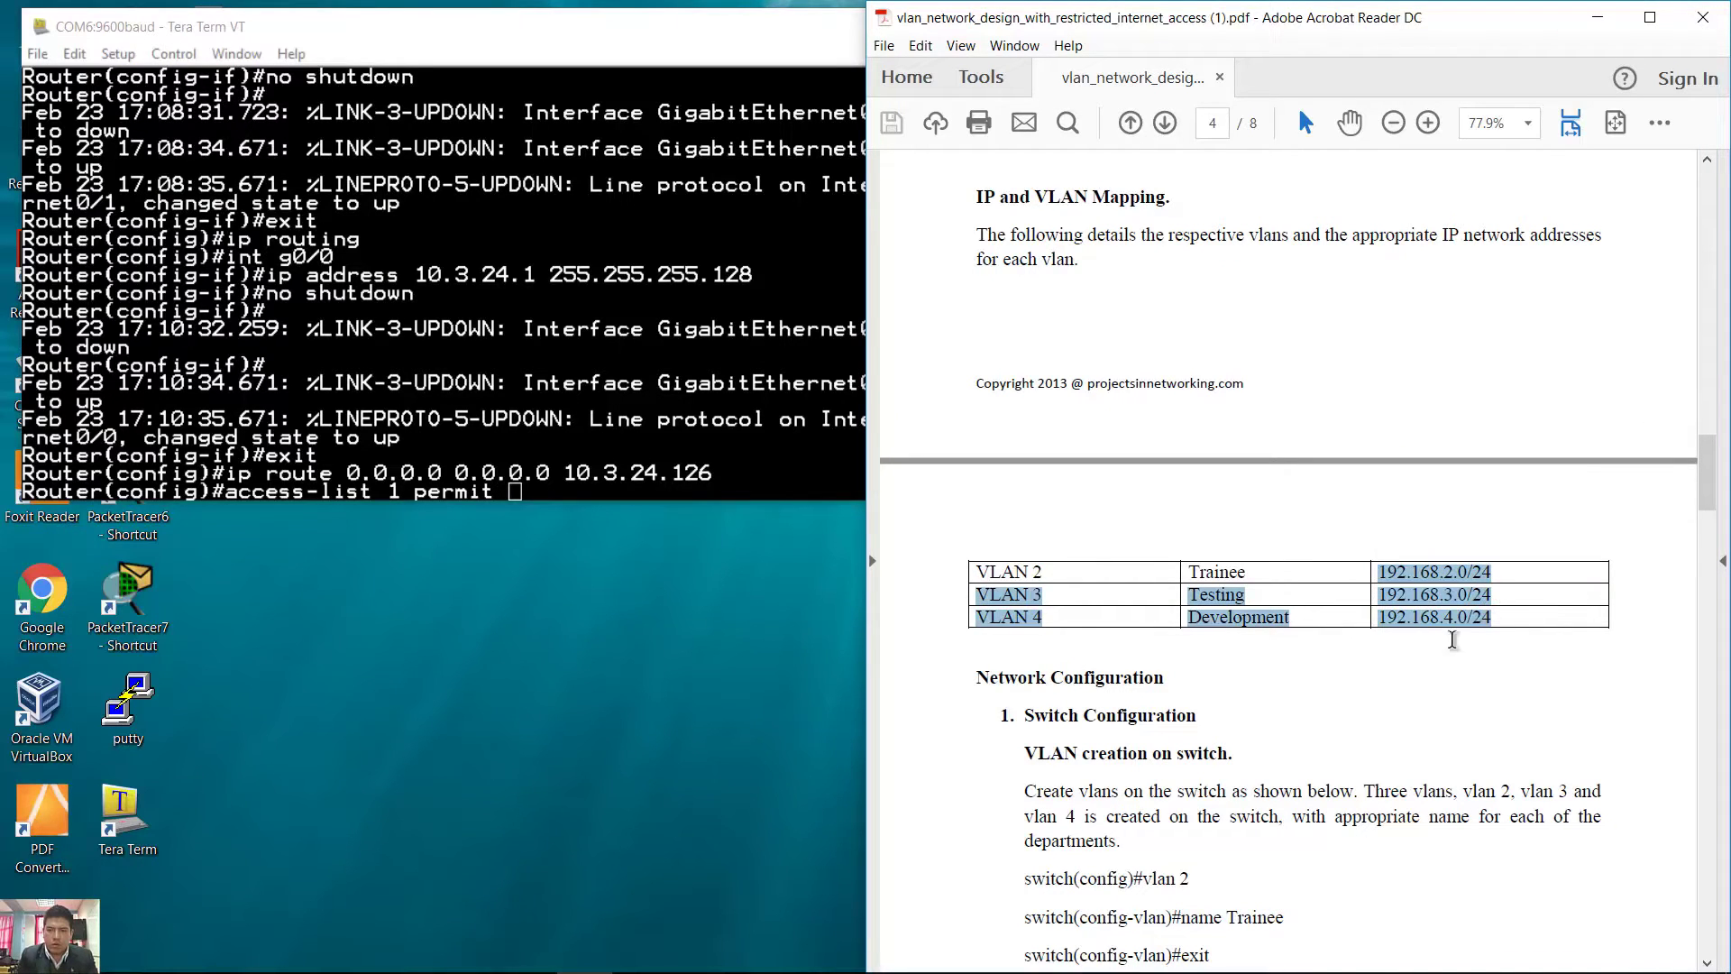
{"action": "left_click", "coordinate": [652, 497]}
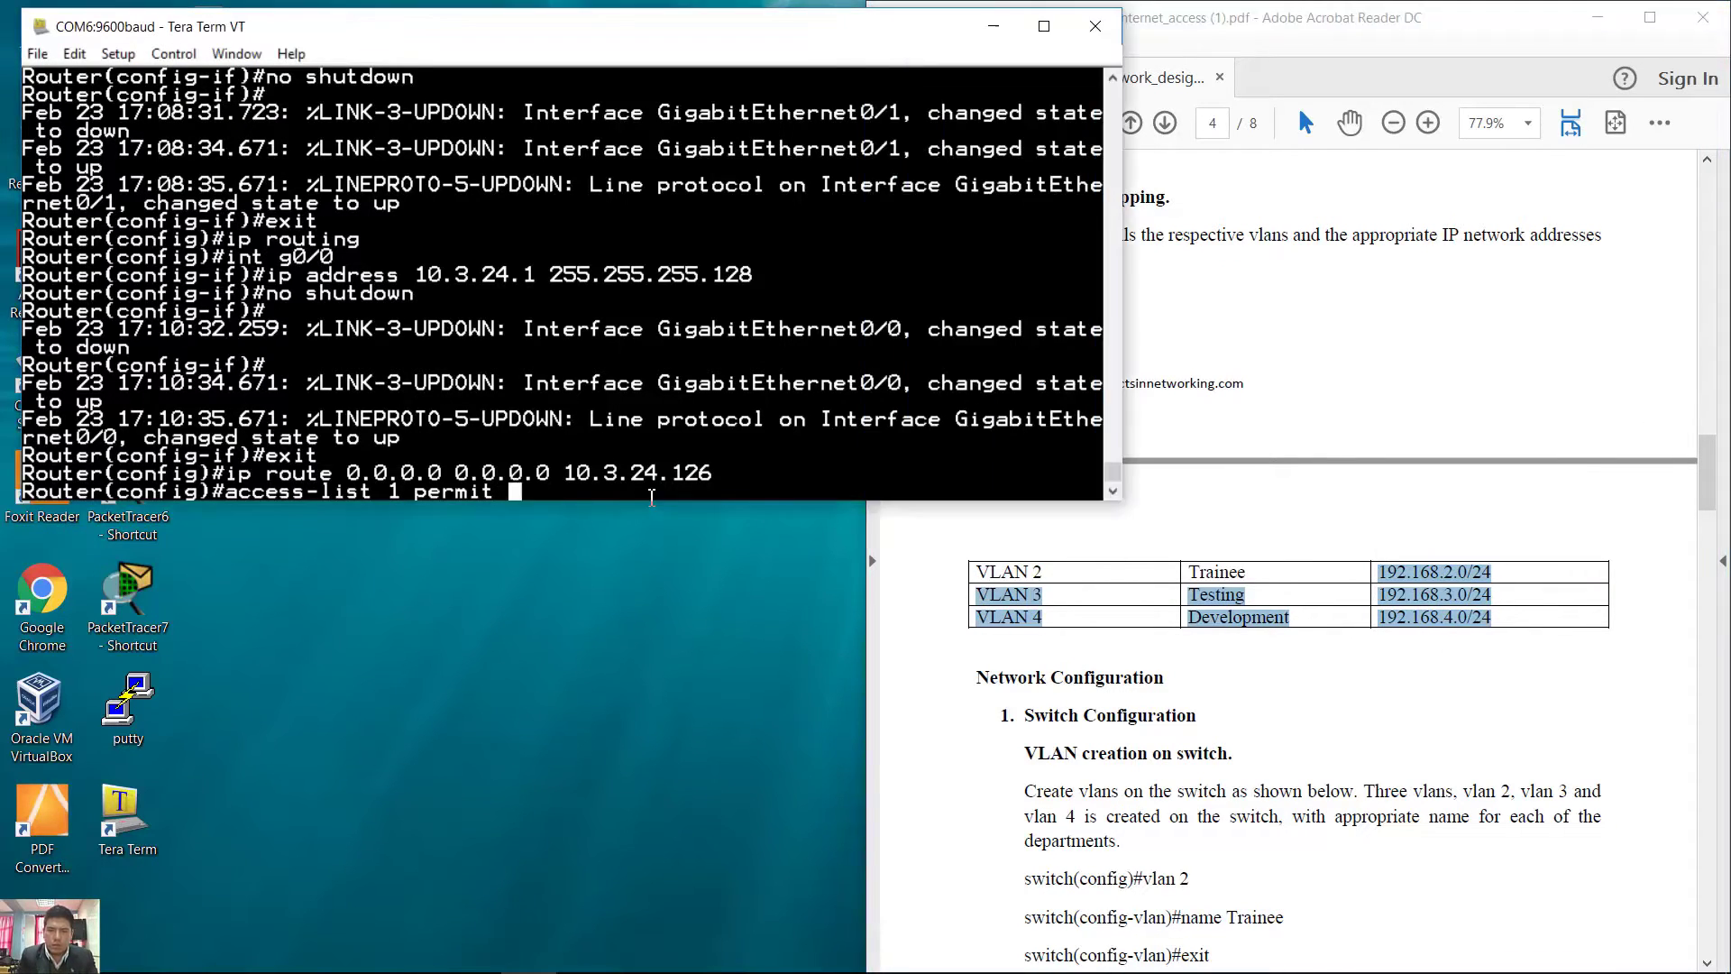
{"action": "type", "text": "192.168.2"}
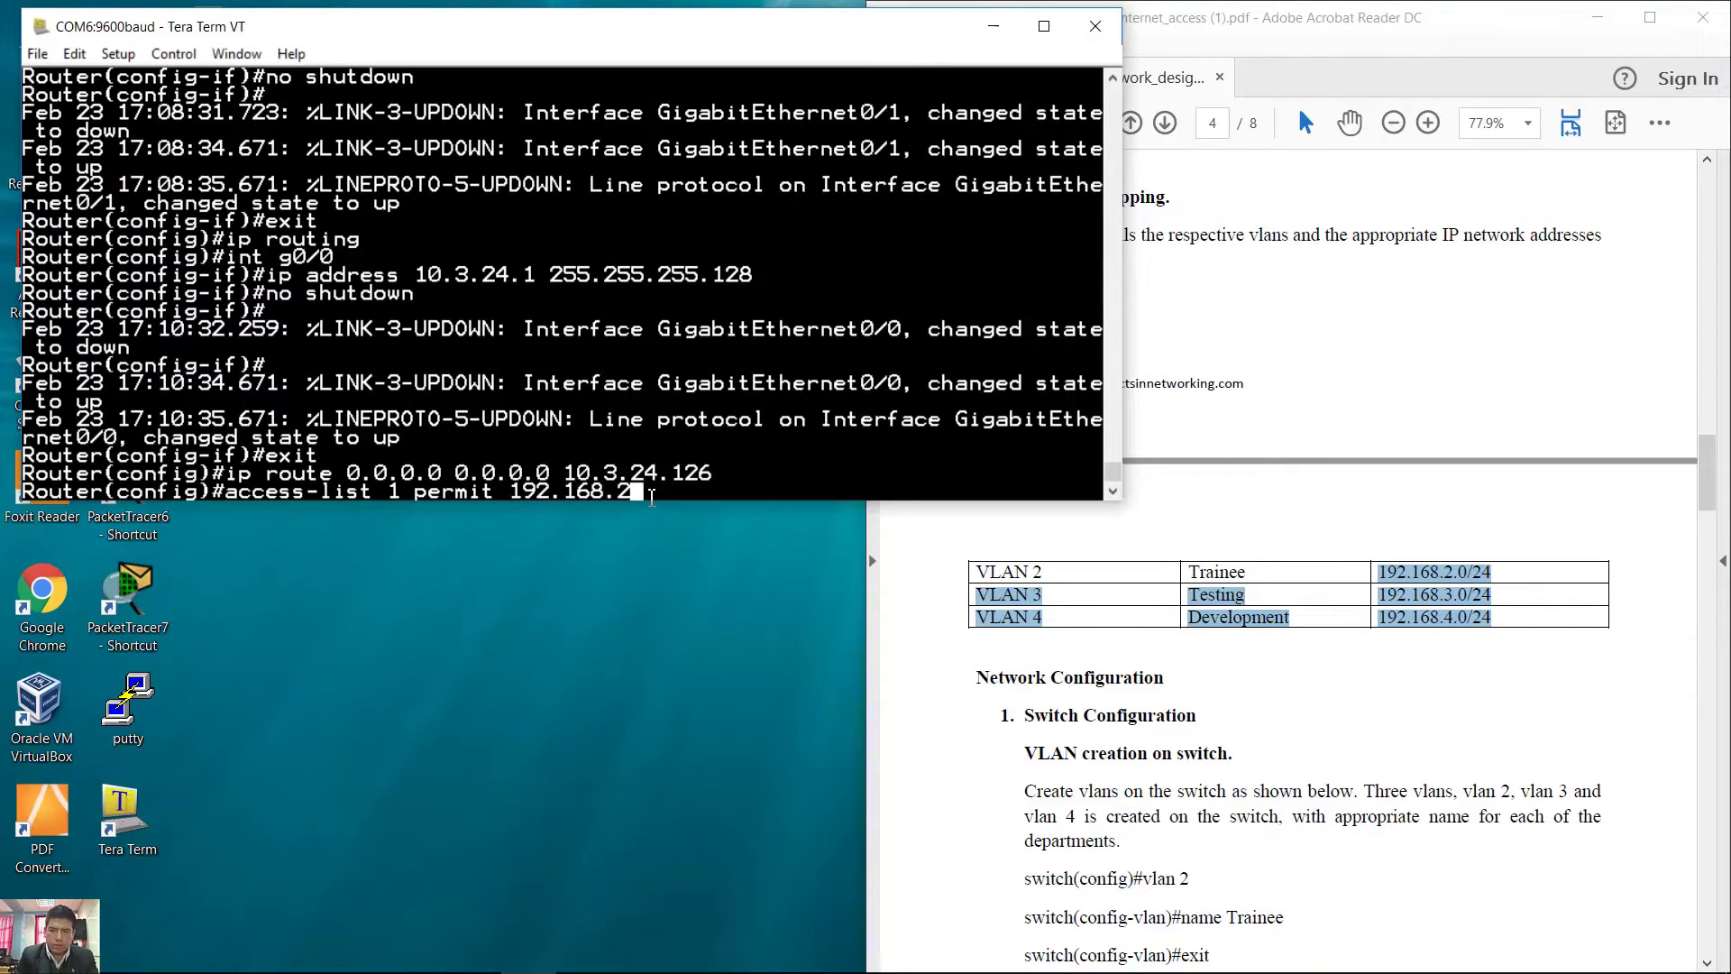
{"action": "type", "text": ".0 0.0.0.255"}
{"action": "key", "text": "Return"}
Add matching access-list 1 permit rules for 192.168.3.0 and 192.168.4.0 with wildcard 0.0.0.255
{"action": "key", "text": "Up"}
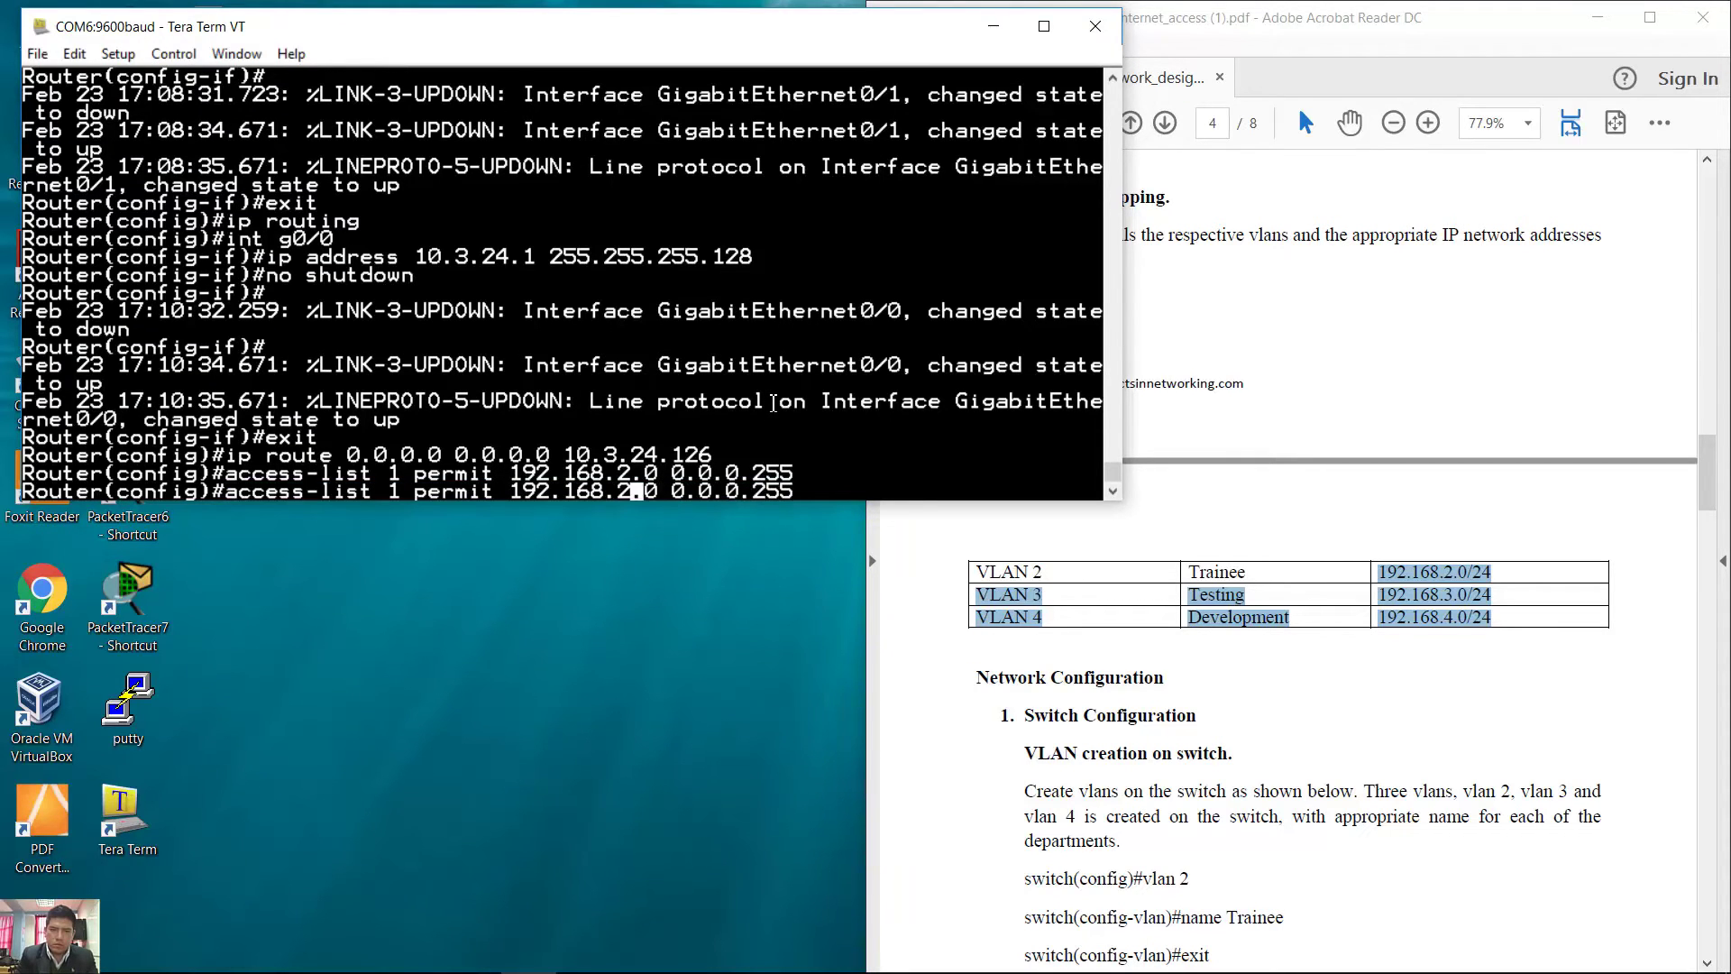
{"action": "key", "text": "Return"}
{"action": "key", "text": "Up"}
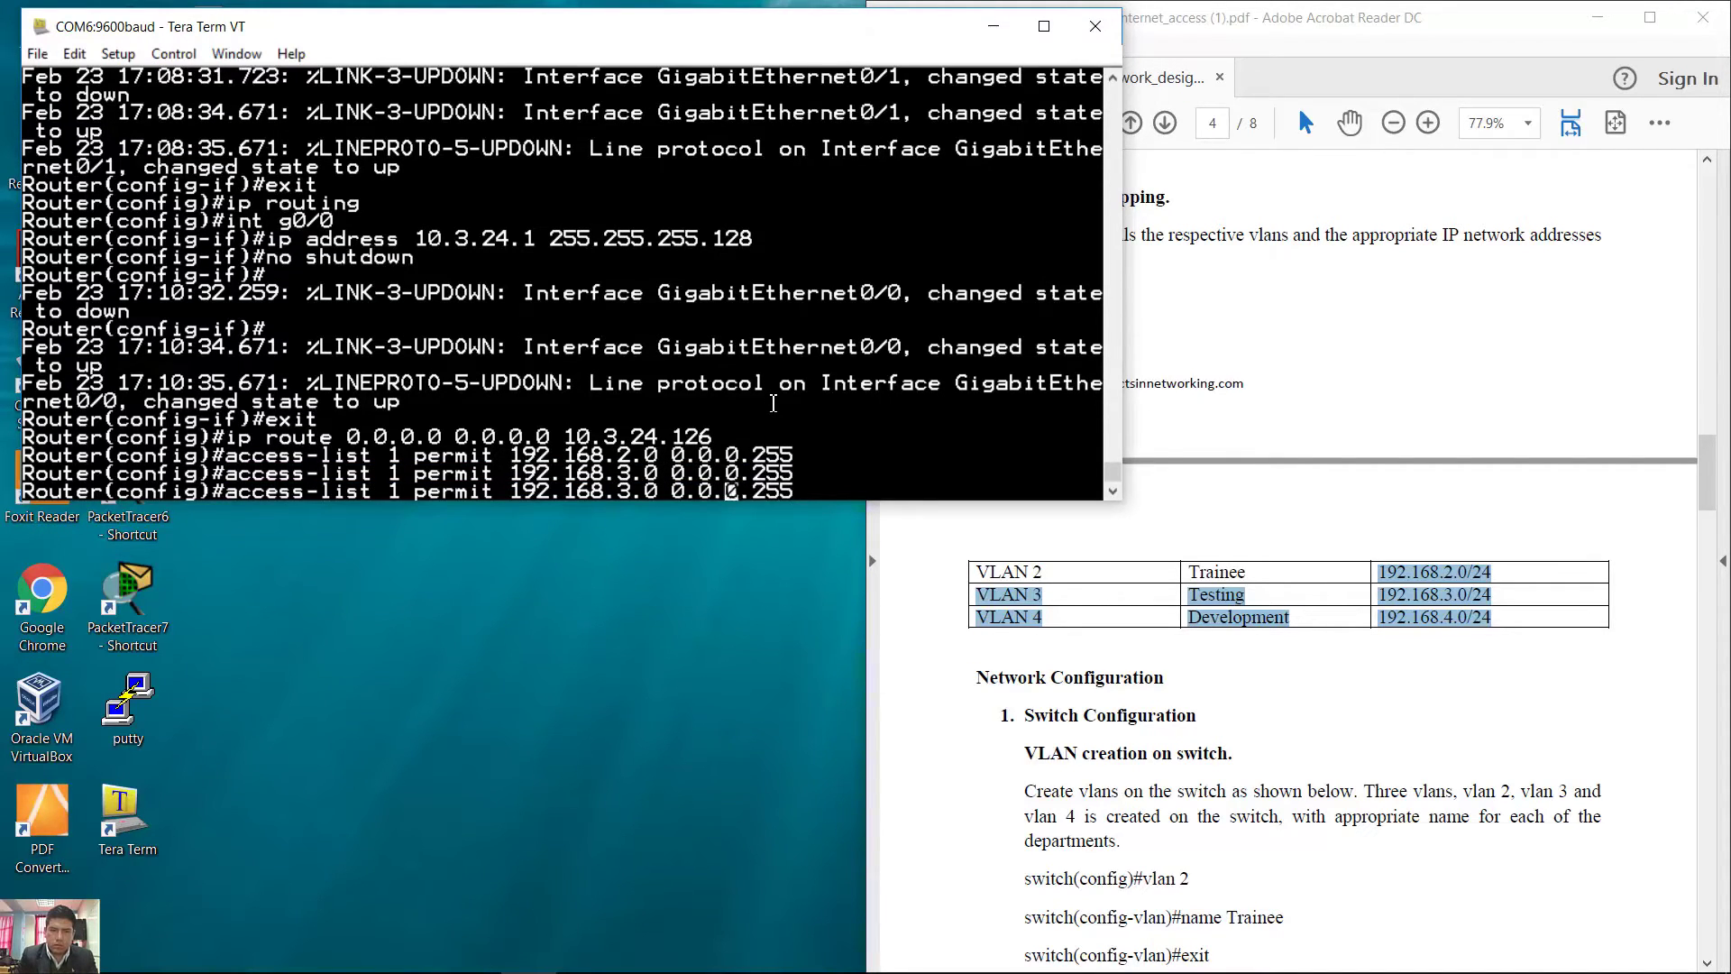
{"action": "key", "text": "Left"}
{"action": "key", "text": "Left"}
{"action": "key", "text": "Left"}
{"action": "key", "text": "Left"}
{"action": "key", "text": "Left"}
{"action": "key", "text": "Left"}
{"action": "key", "text": "BackSpace"}
{"action": "type", "text": "4"}
{"action": "key", "text": "Return"}
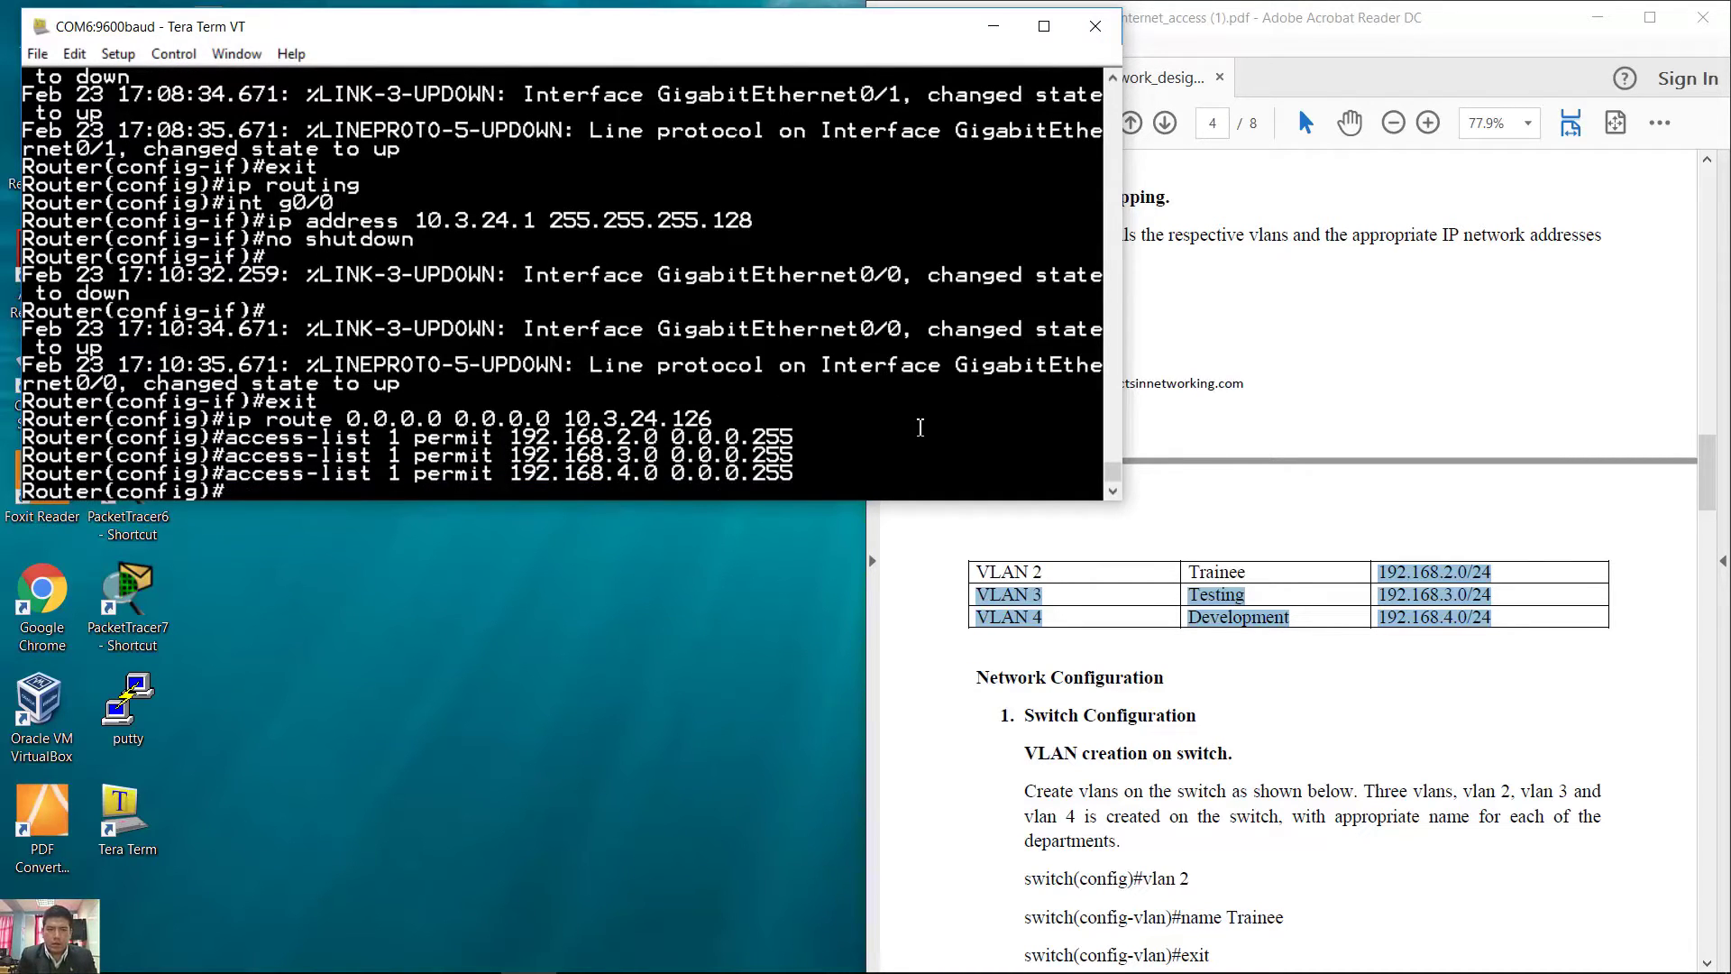
Enter 'ip nat inside source list 1 interface g0/0 overload' to enable PAT on the router
{"action": "type", "text": "ip nat ins"}
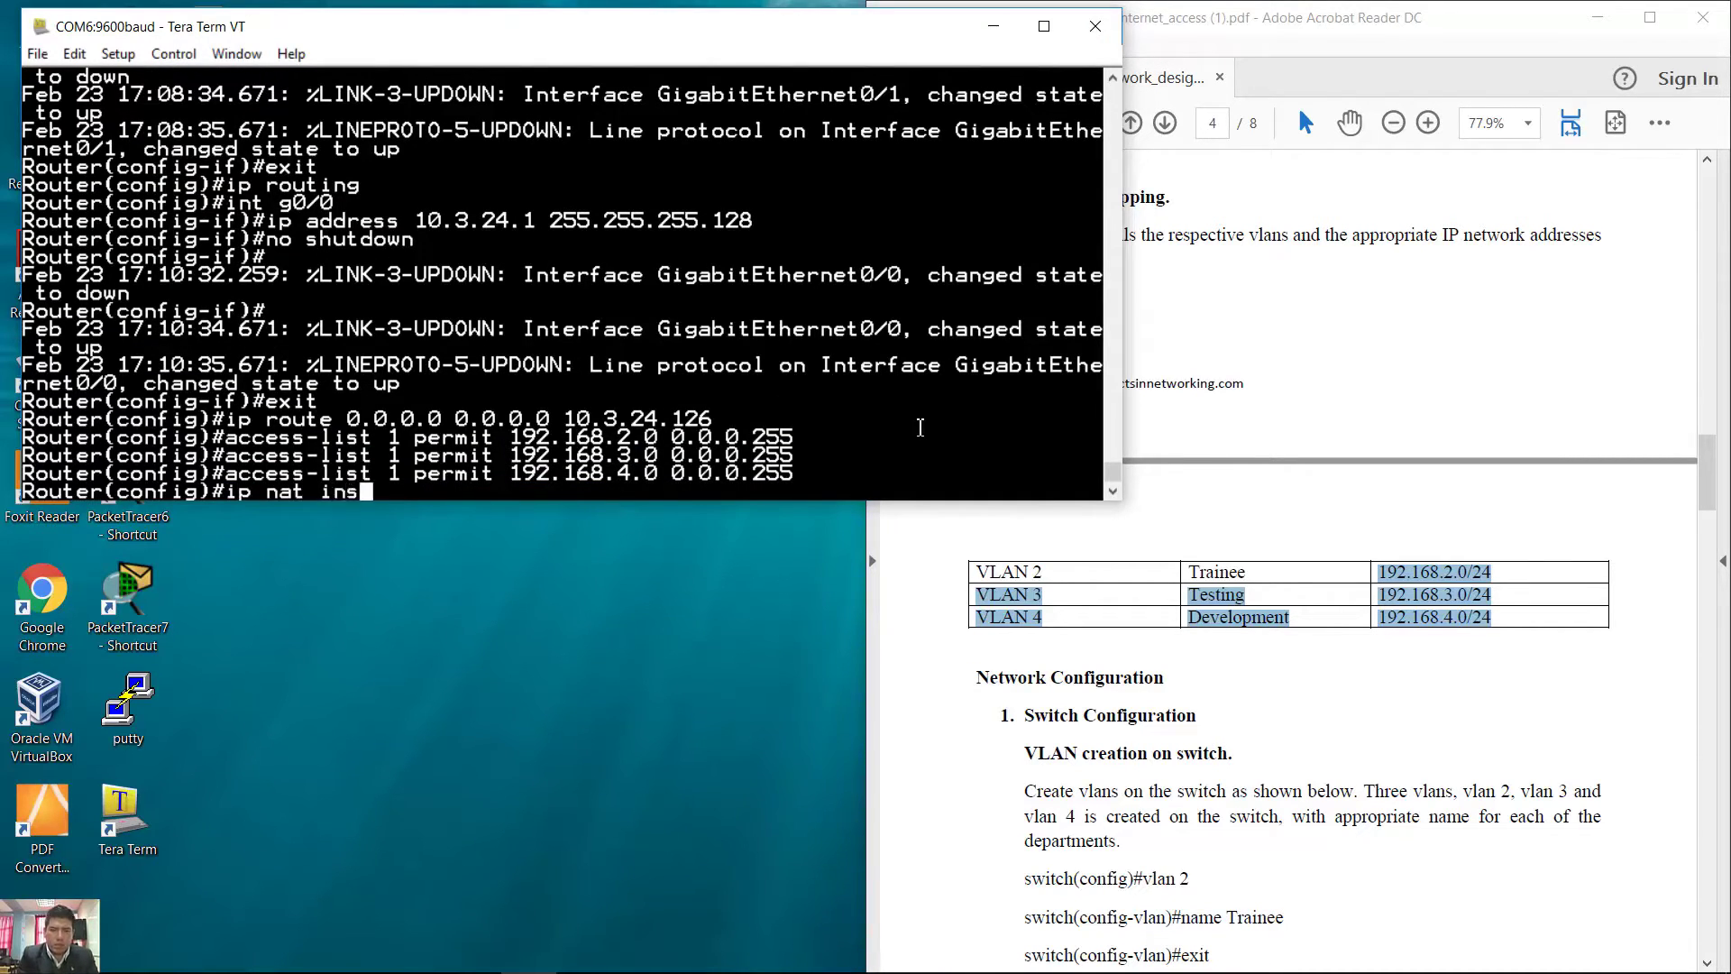
{"action": "type", "text": "ide source"}
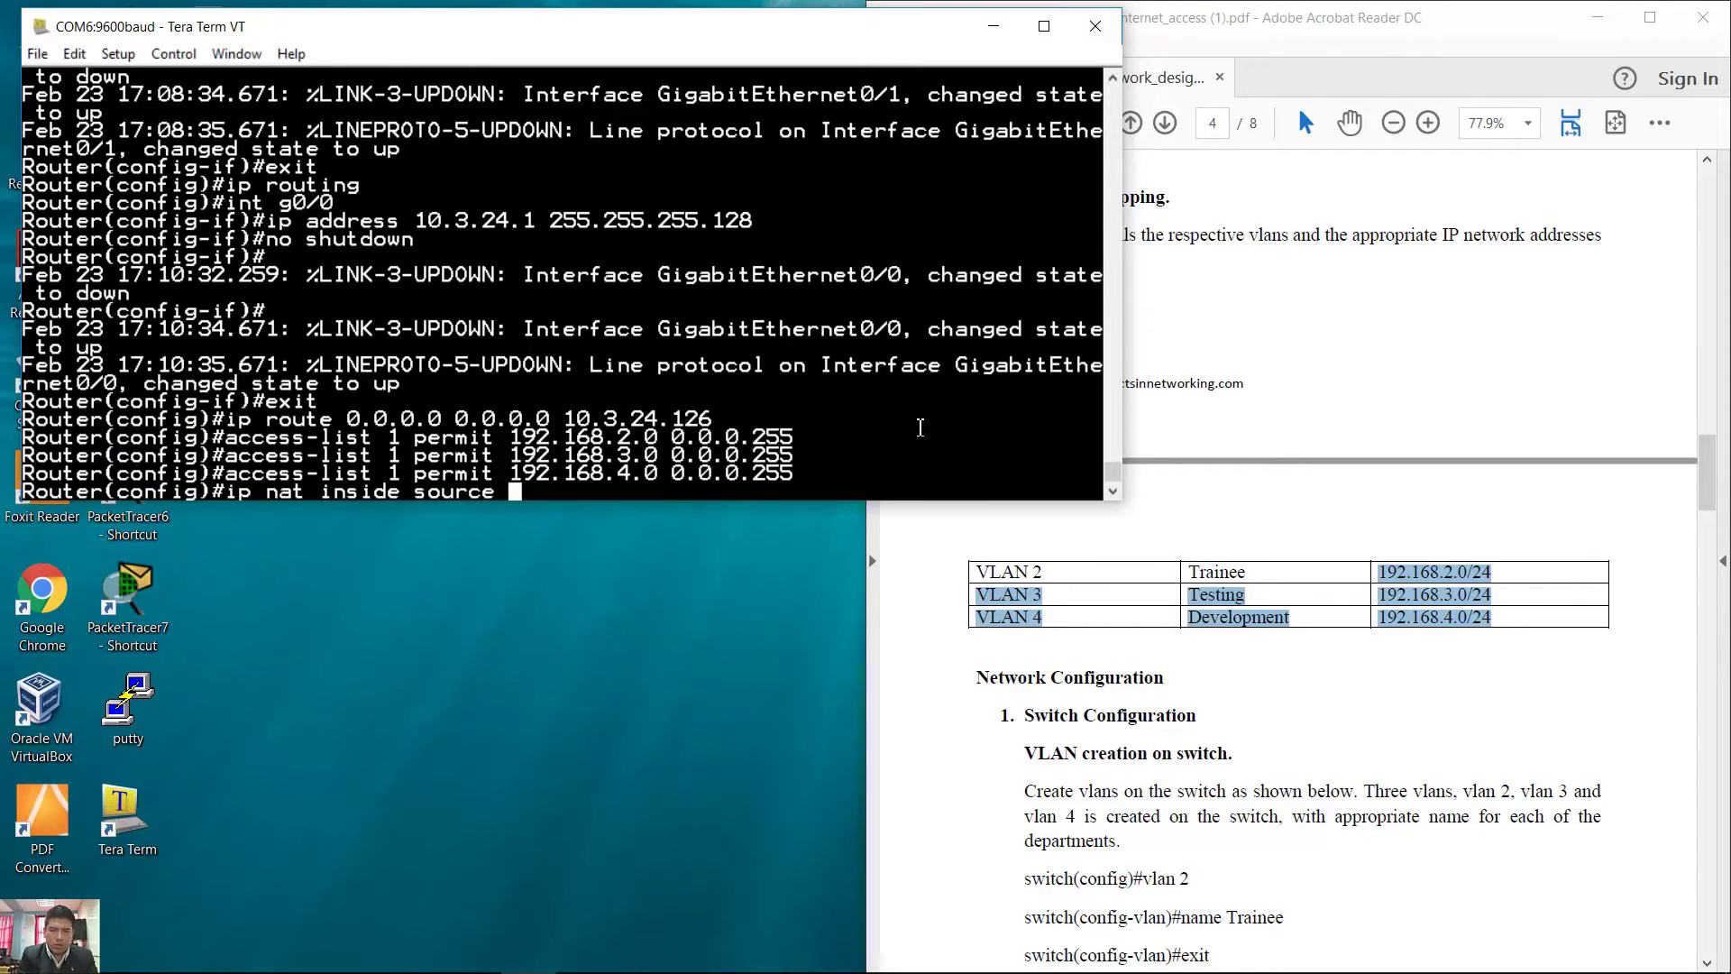
{"action": "type", "text": " static"}
{"action": "key", "text": "BackSpace"}
{"action": "key", "text": "BackSpace"}
{"action": "key", "text": "BackSpace"}
{"action": "key", "text": "BackSpace"}
{"action": "key", "text": "BackSpace"}
{"action": "type", "text": "list 1"}
{"action": "left_click_drag", "start_coordinate": [393, 441], "coordinate": [408, 469]}
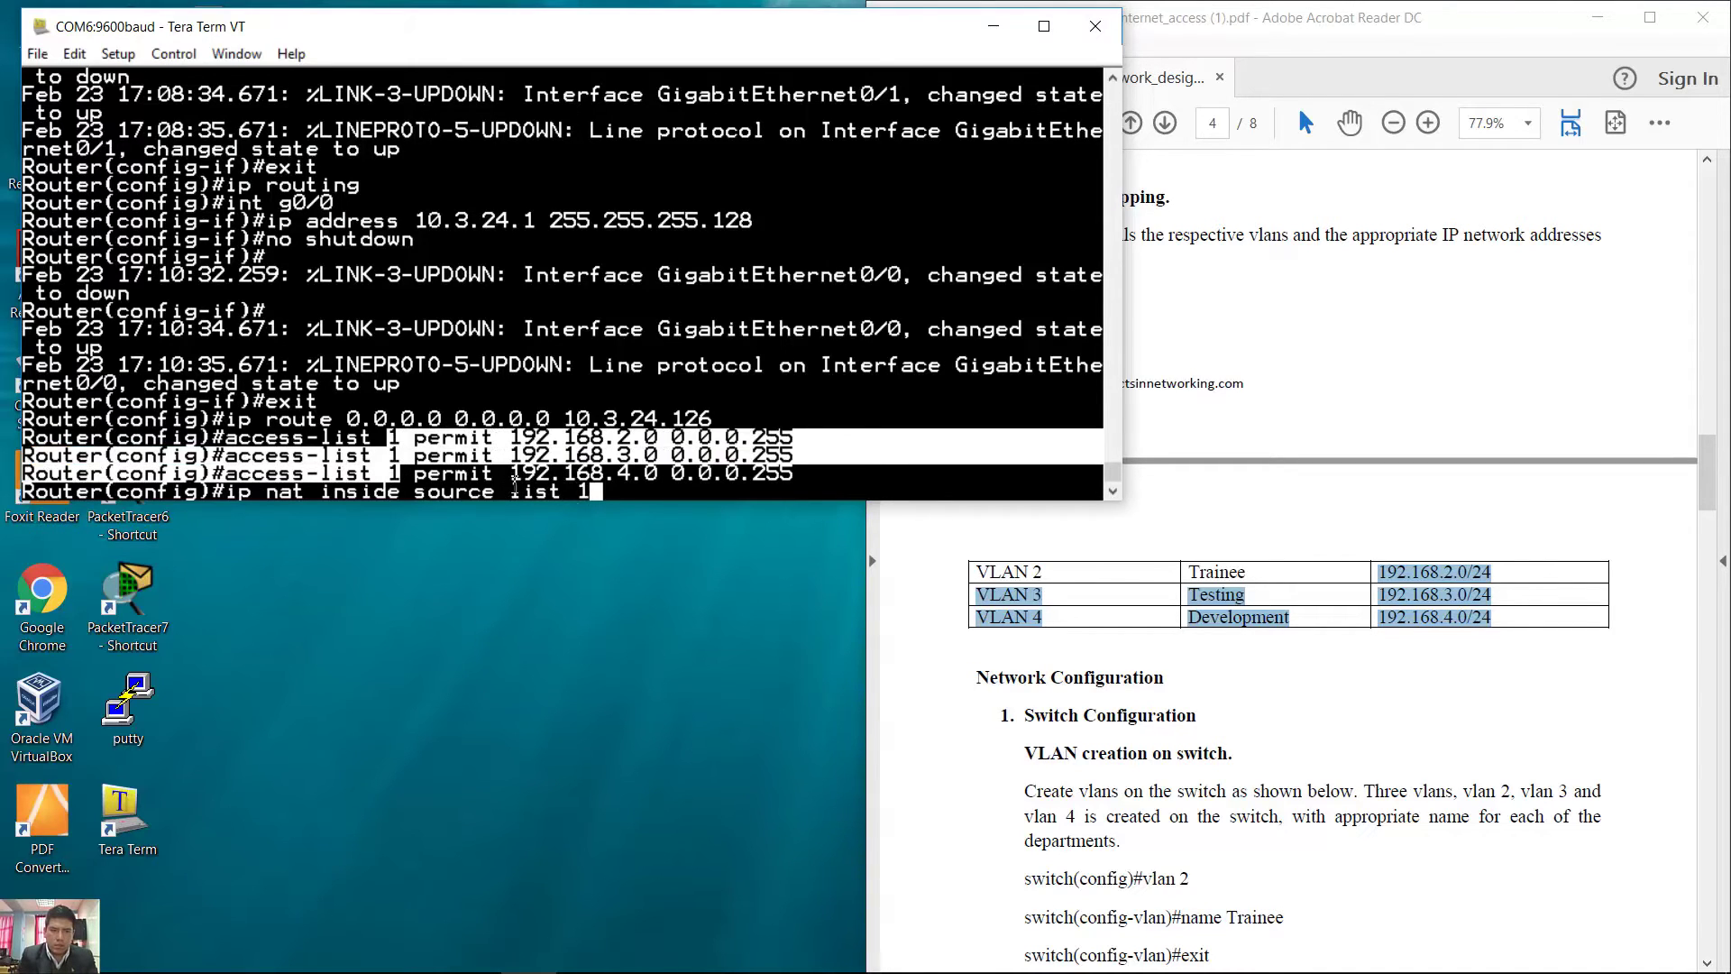
{"action": "left_click", "coordinate": [620, 498]}
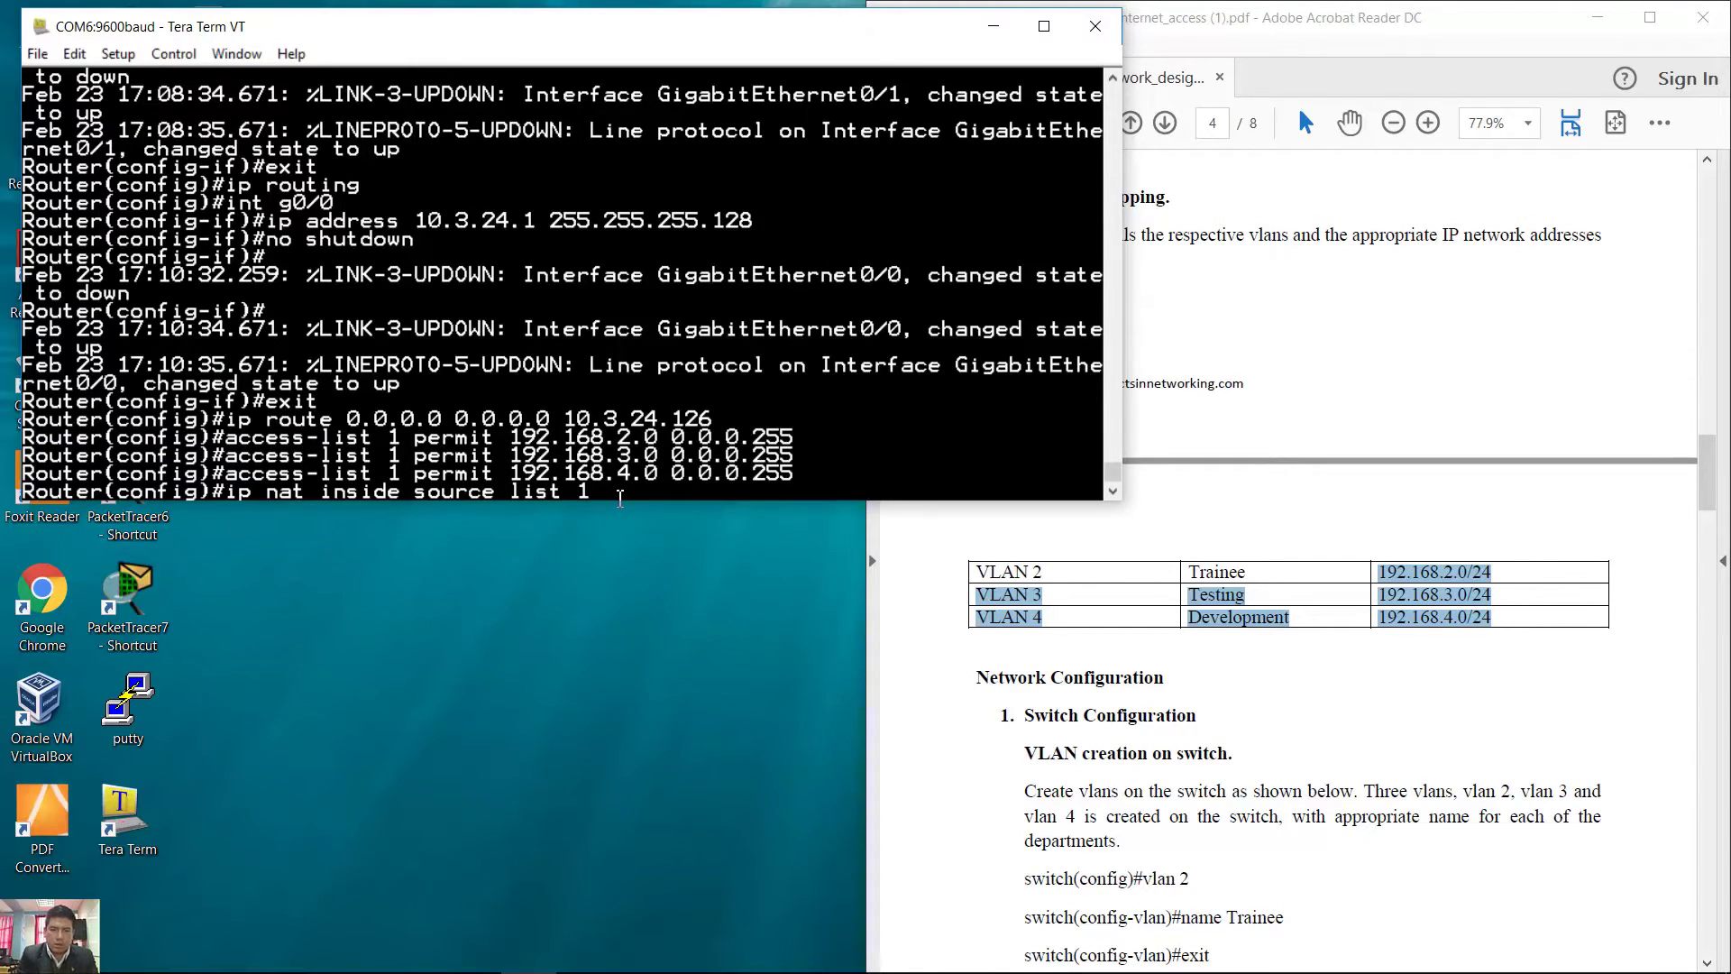
{"action": "type", "text": "interface"}
{"action": "left_click_drag", "start_coordinate": [252, 203], "coordinate": [342, 206]}
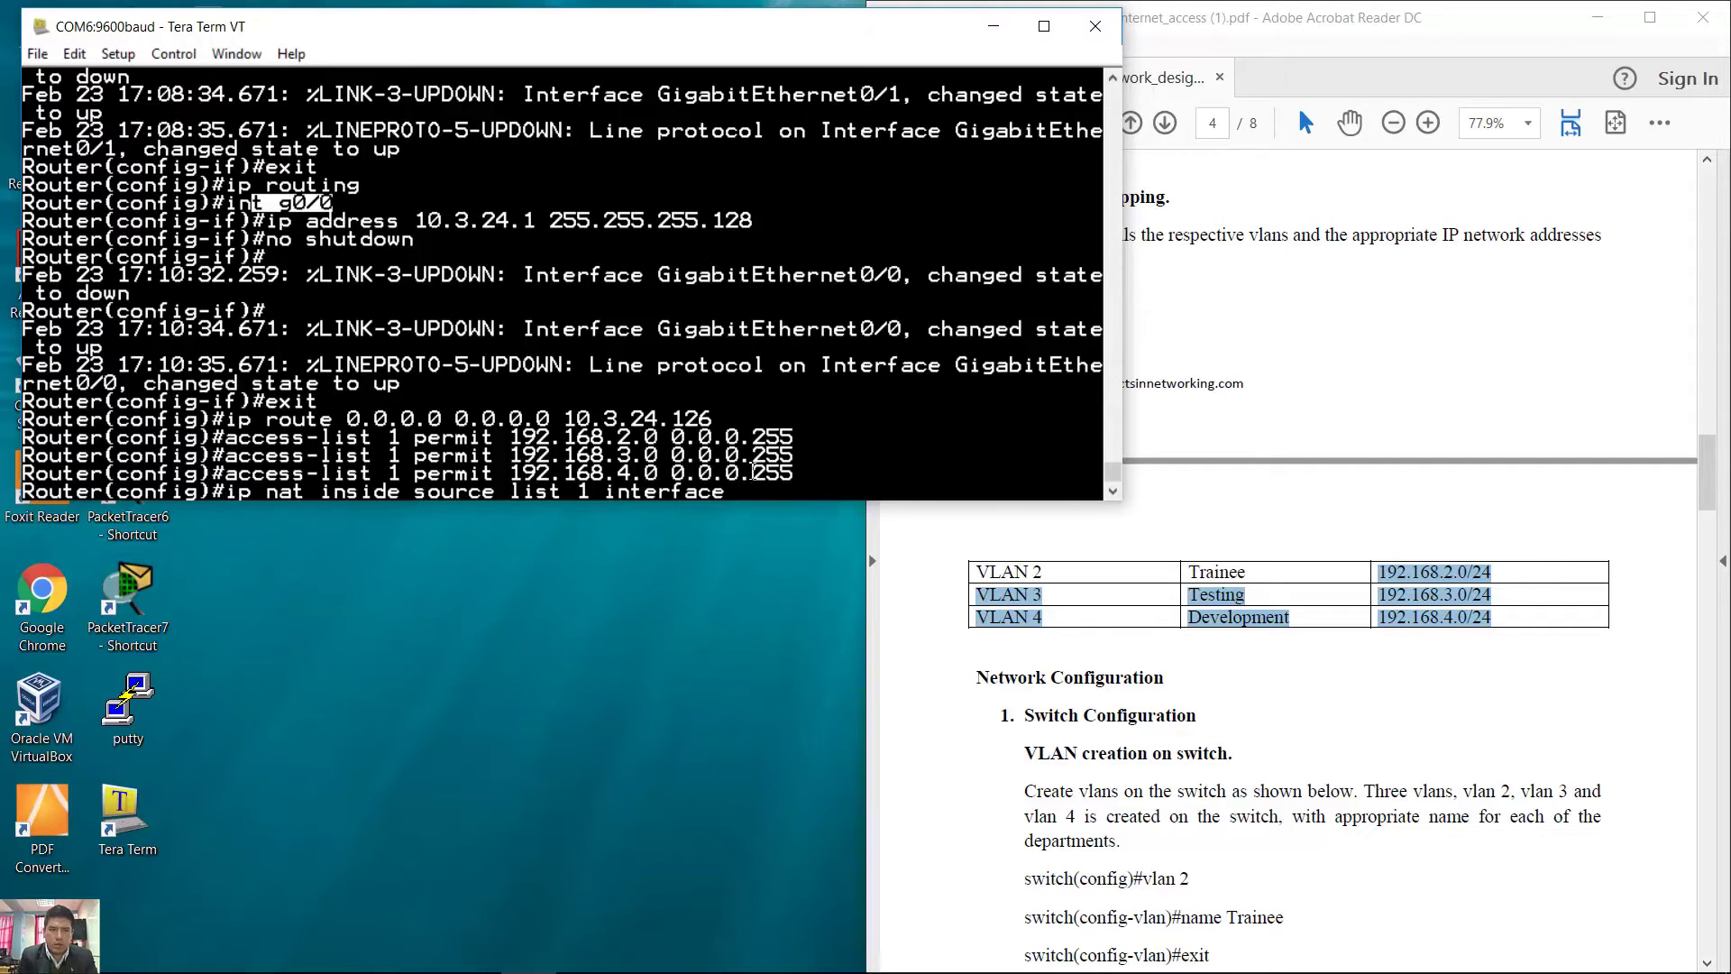
{"action": "type", "text": "g0/0 "}
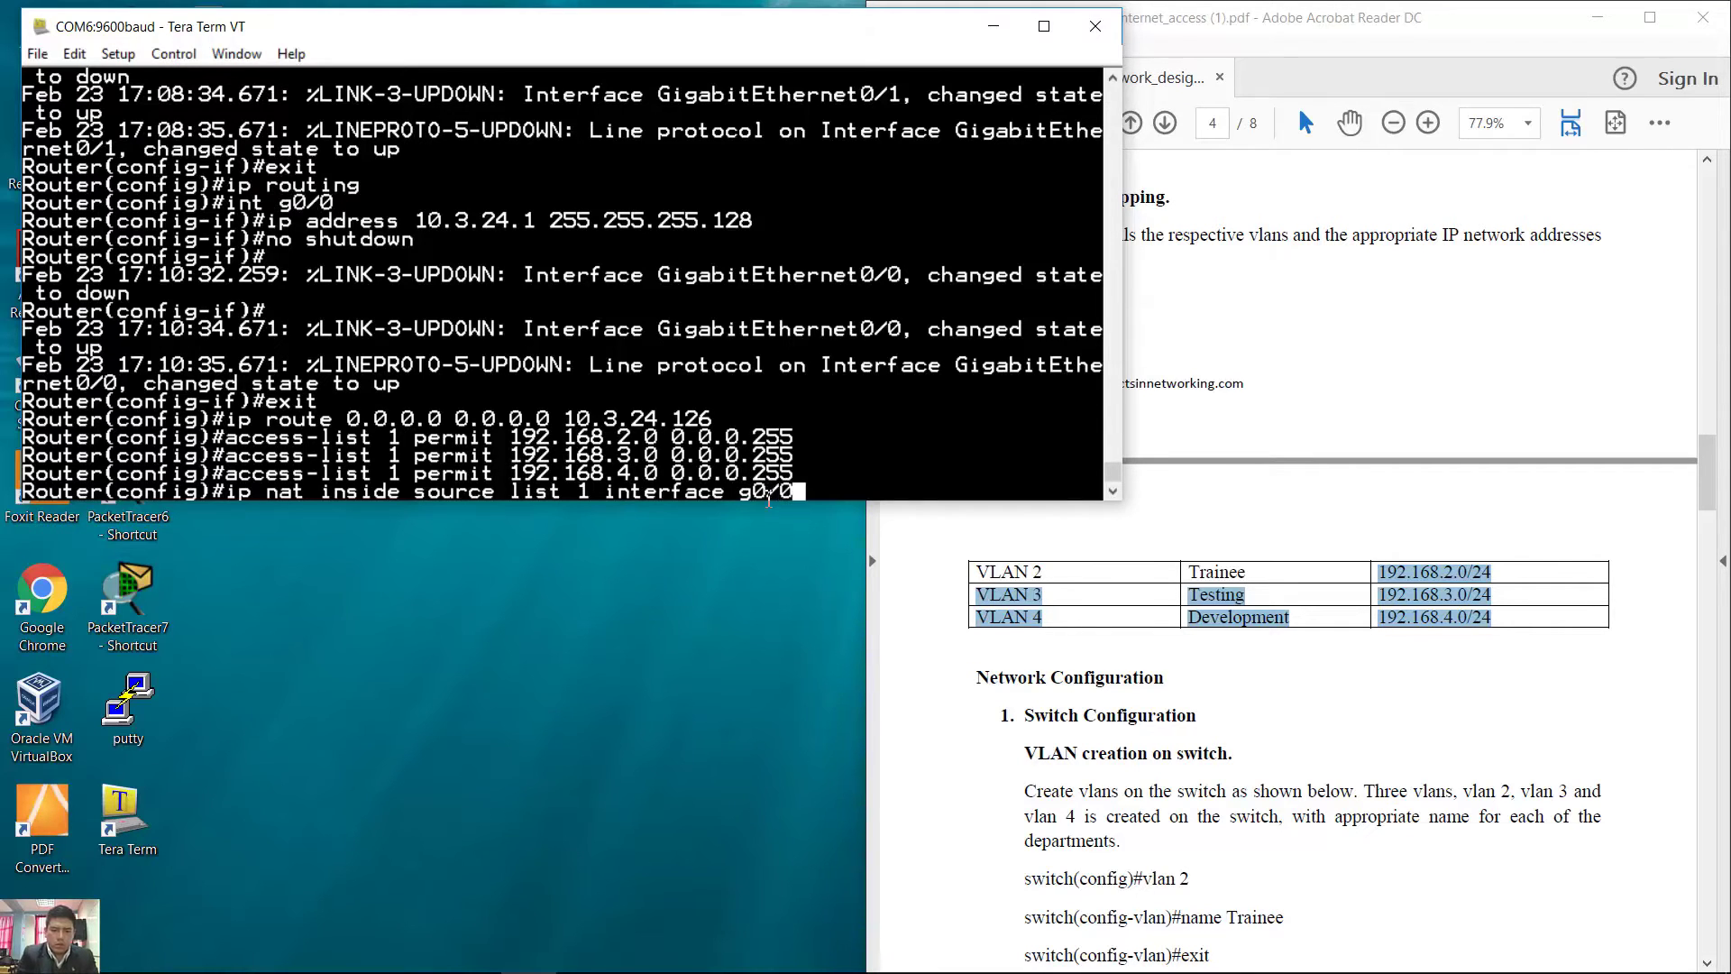
{"action": "type", "text": "overload"}
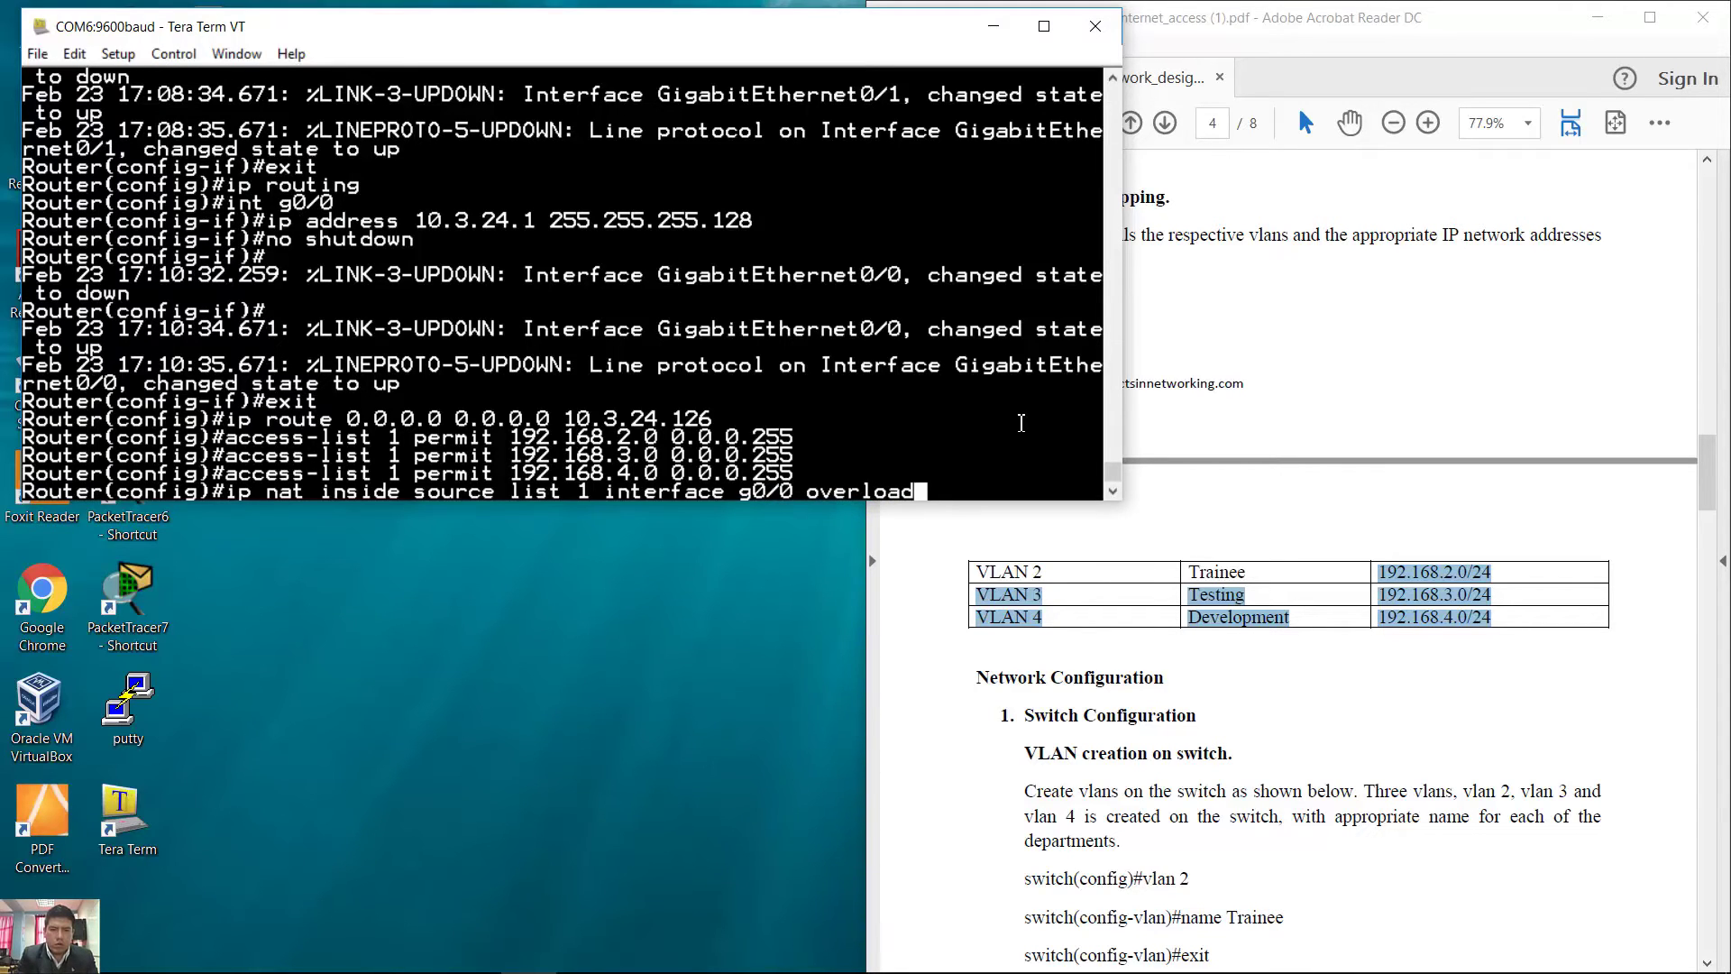
{"action": "left_click_drag", "start_coordinate": [812, 491], "coordinate": [922, 492]}
{"action": "left_click", "coordinate": [922, 491]}
{"action": "key", "text": "Return"}
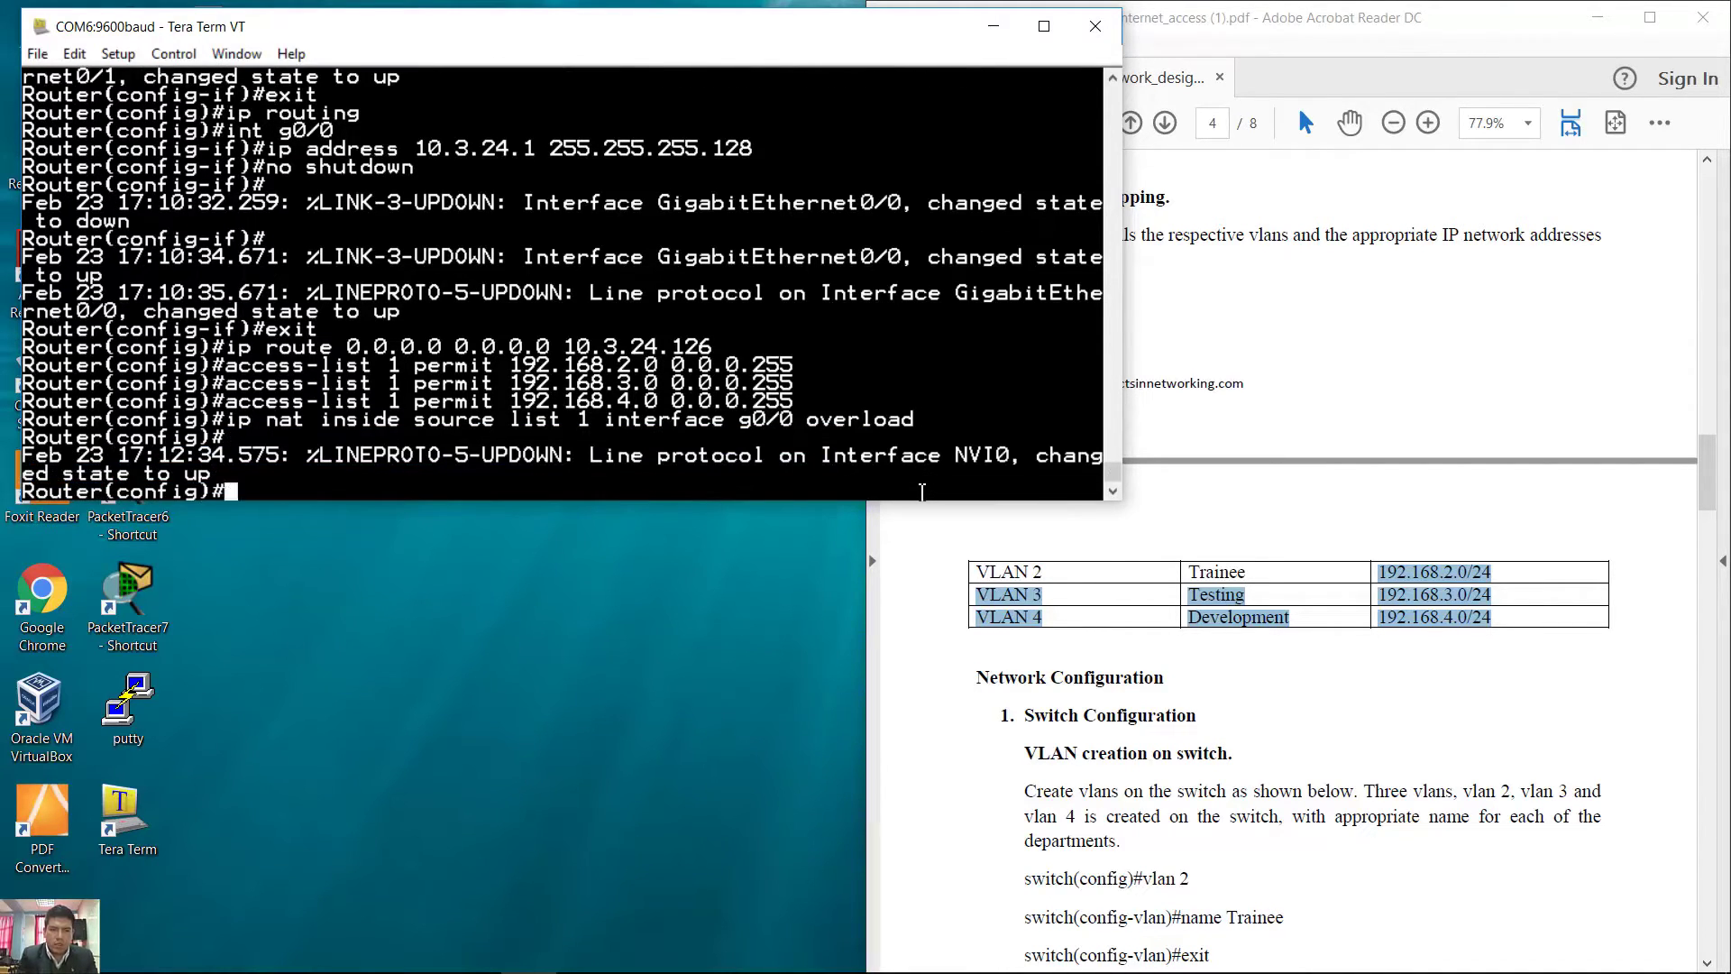
Set interface g0/0 as the NAT outside interface with 'ip nat outside'
{"action": "type", "text": "int g0/0"}
{"action": "key", "text": "Return"}
{"action": "type", "text": "ip nat outside"}
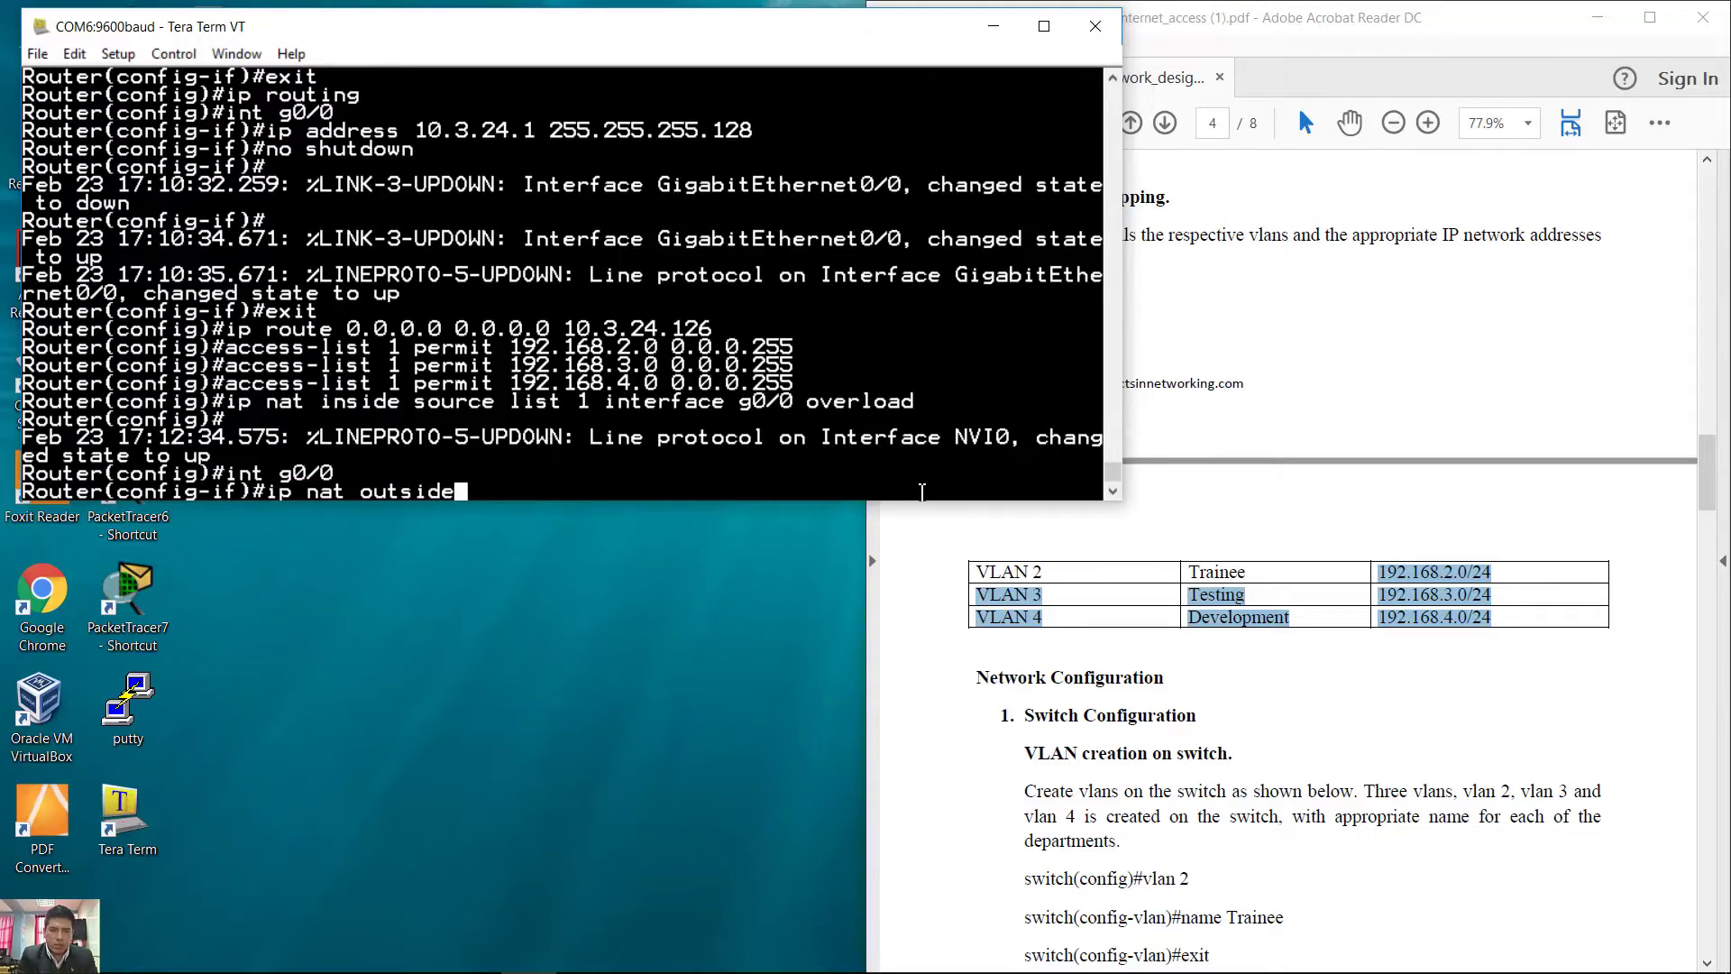
{"action": "key", "text": "Return"}
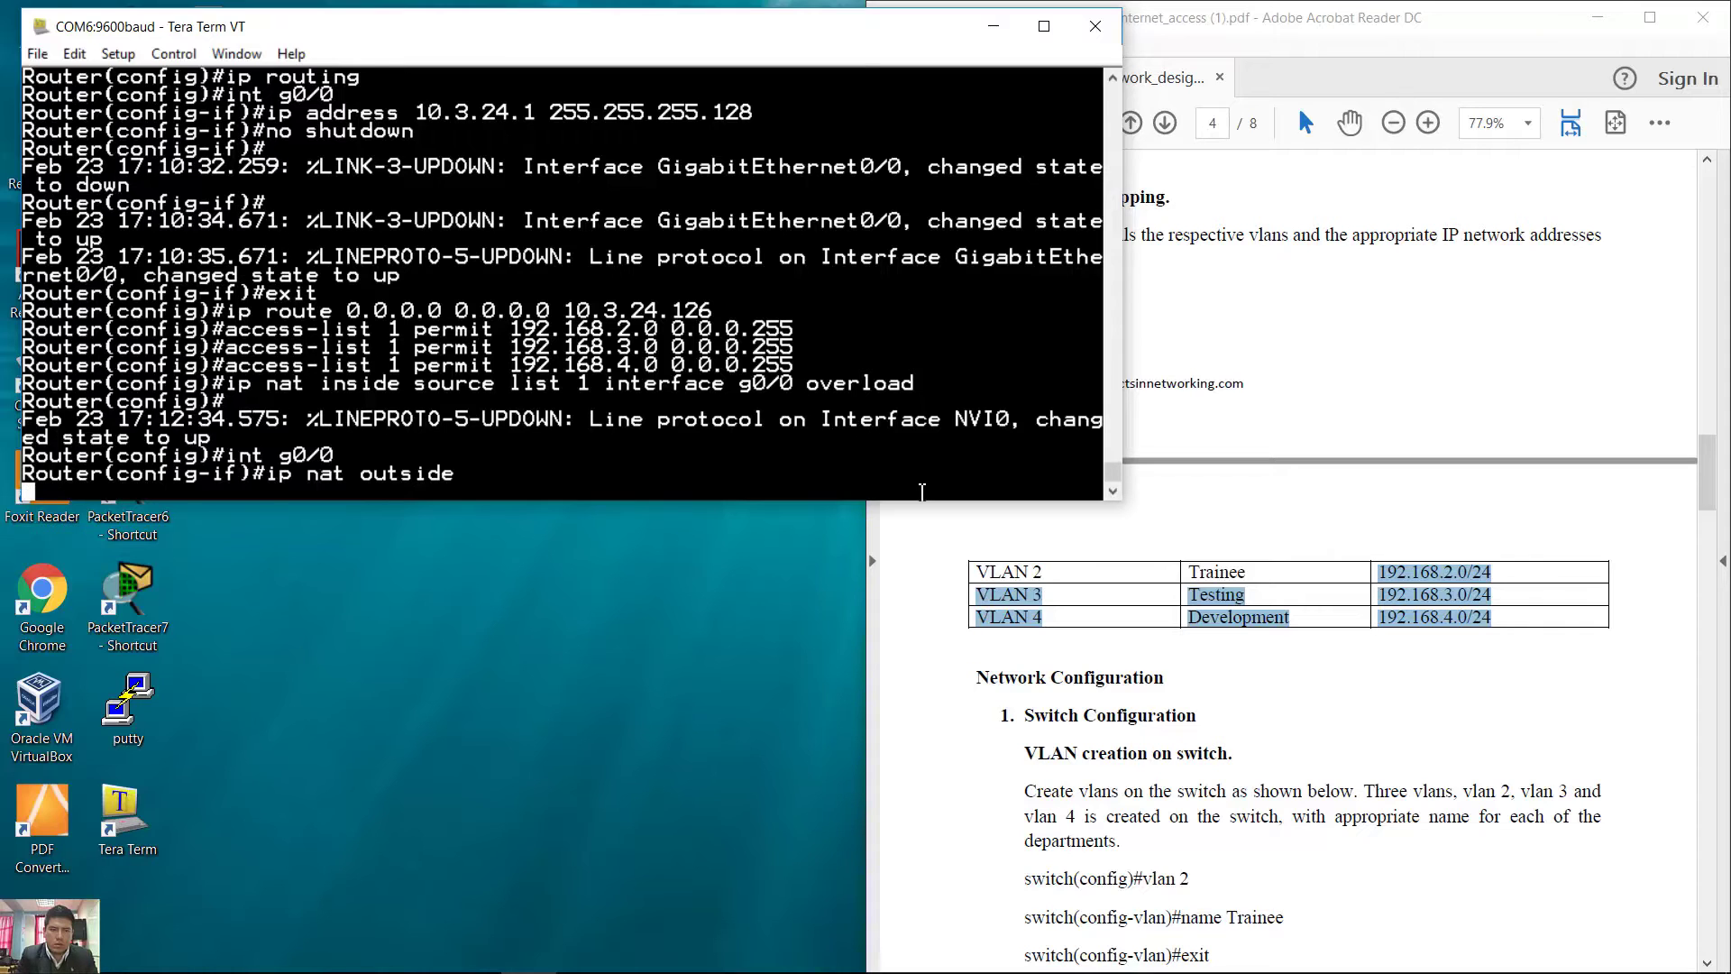
{"action": "key", "text": "Return"}
{"action": "key", "text": "Return"}
Enter subinterface g0/1.1 and apply 'ip nat inside' to it
{"action": "type", "text": "int g0/0"}
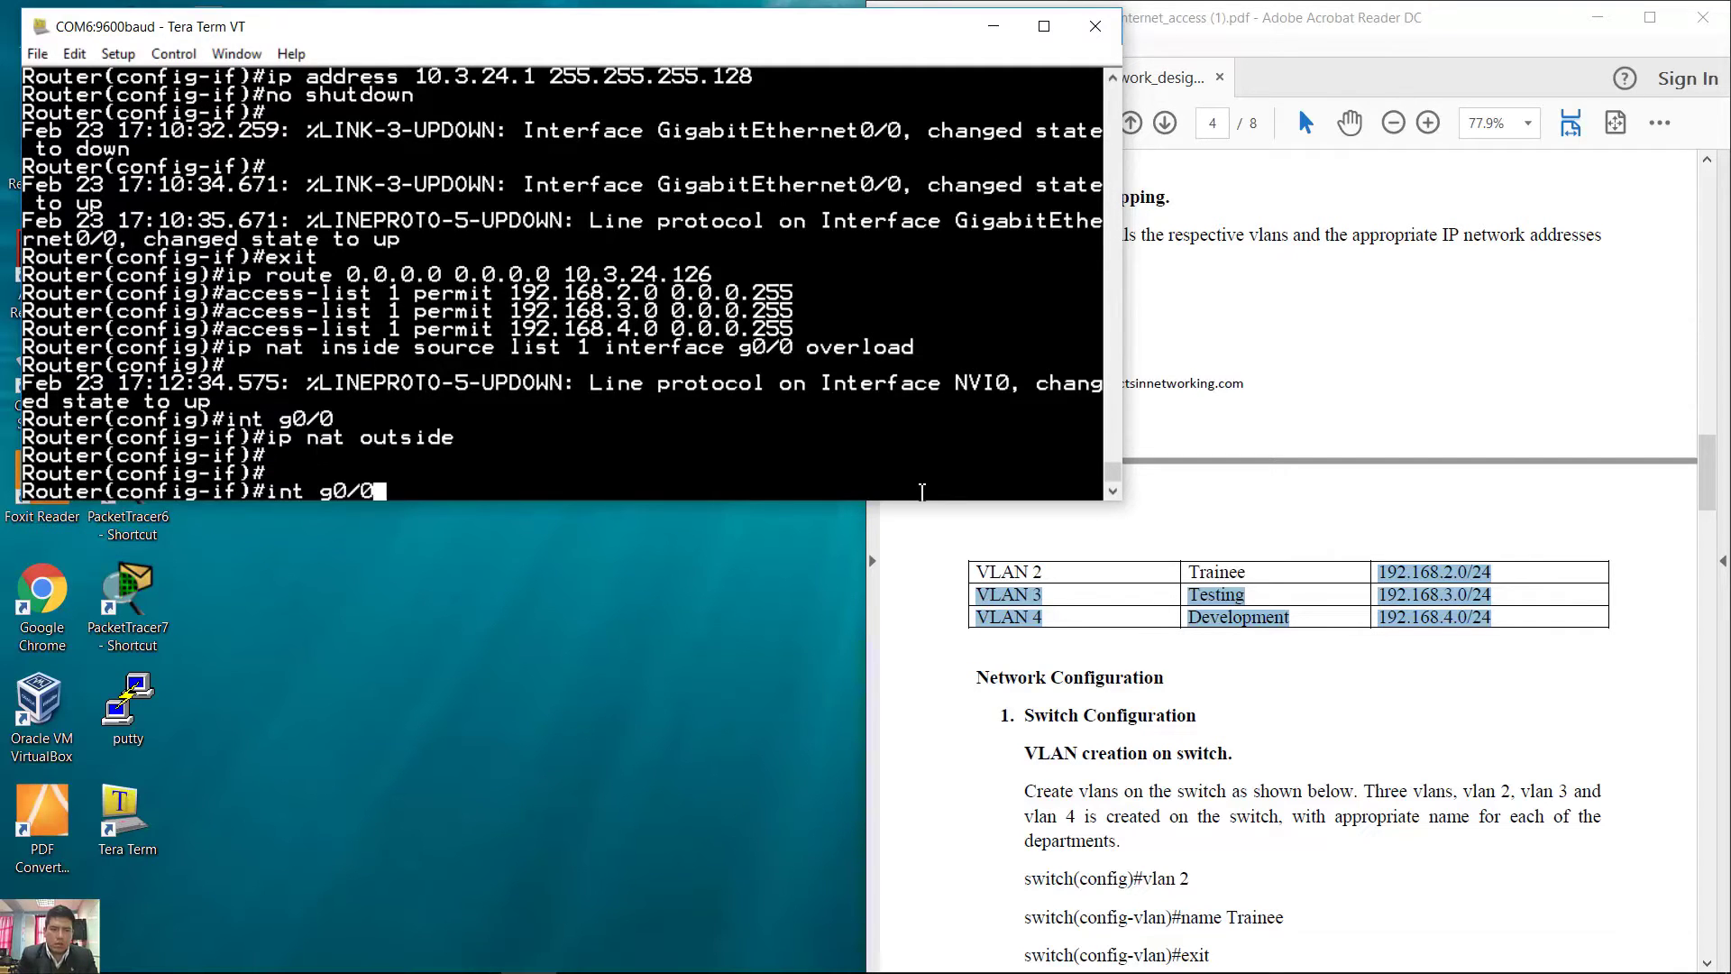
{"action": "left_click", "coordinate": [1305, 601]}
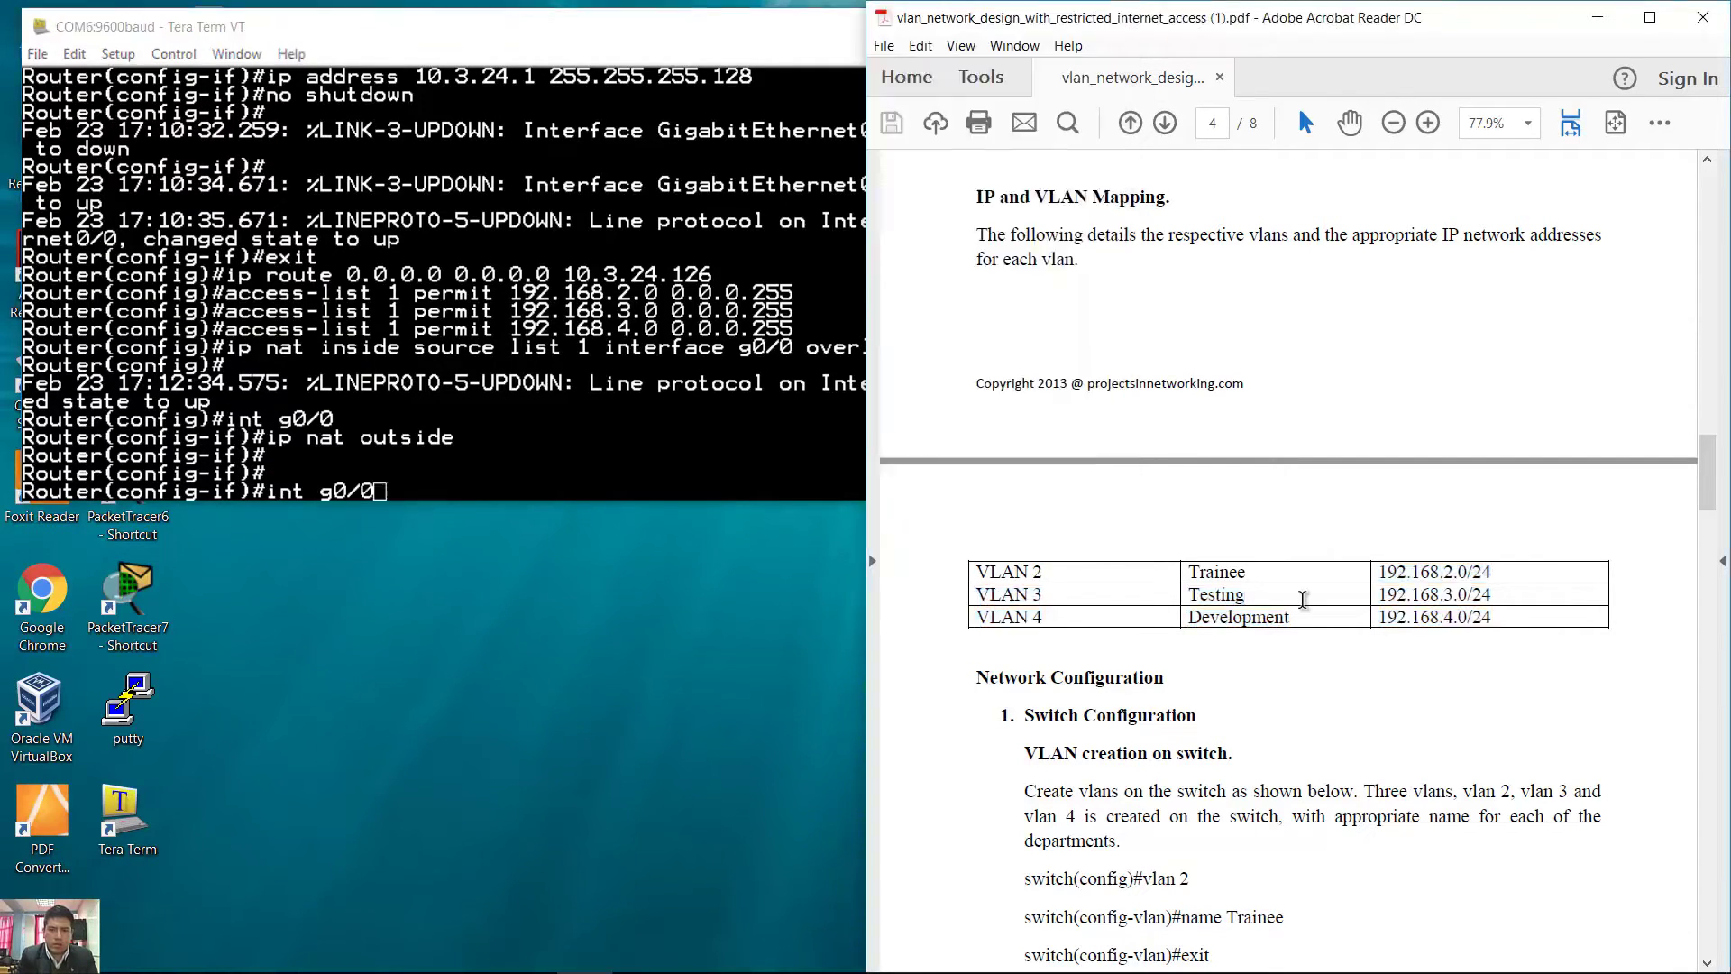
{"action": "key", "text": "alt+Tab"}
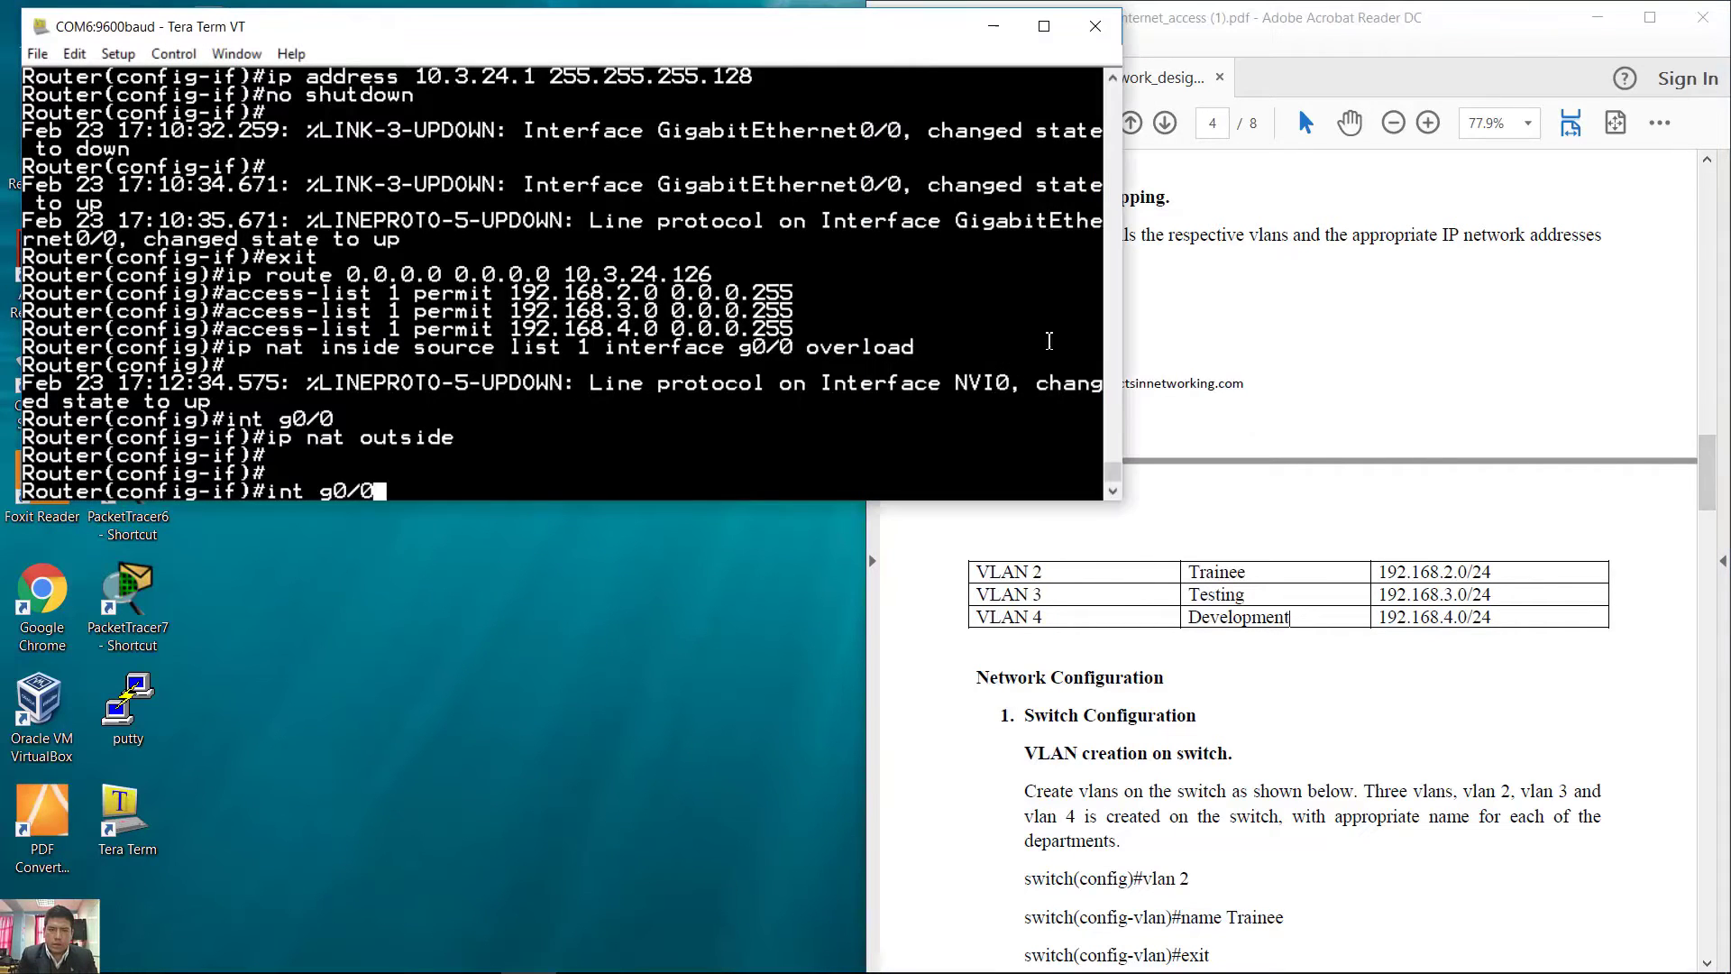
{"action": "left_click_drag", "start_coordinate": [1115, 467], "coordinate": [1111, 437]}
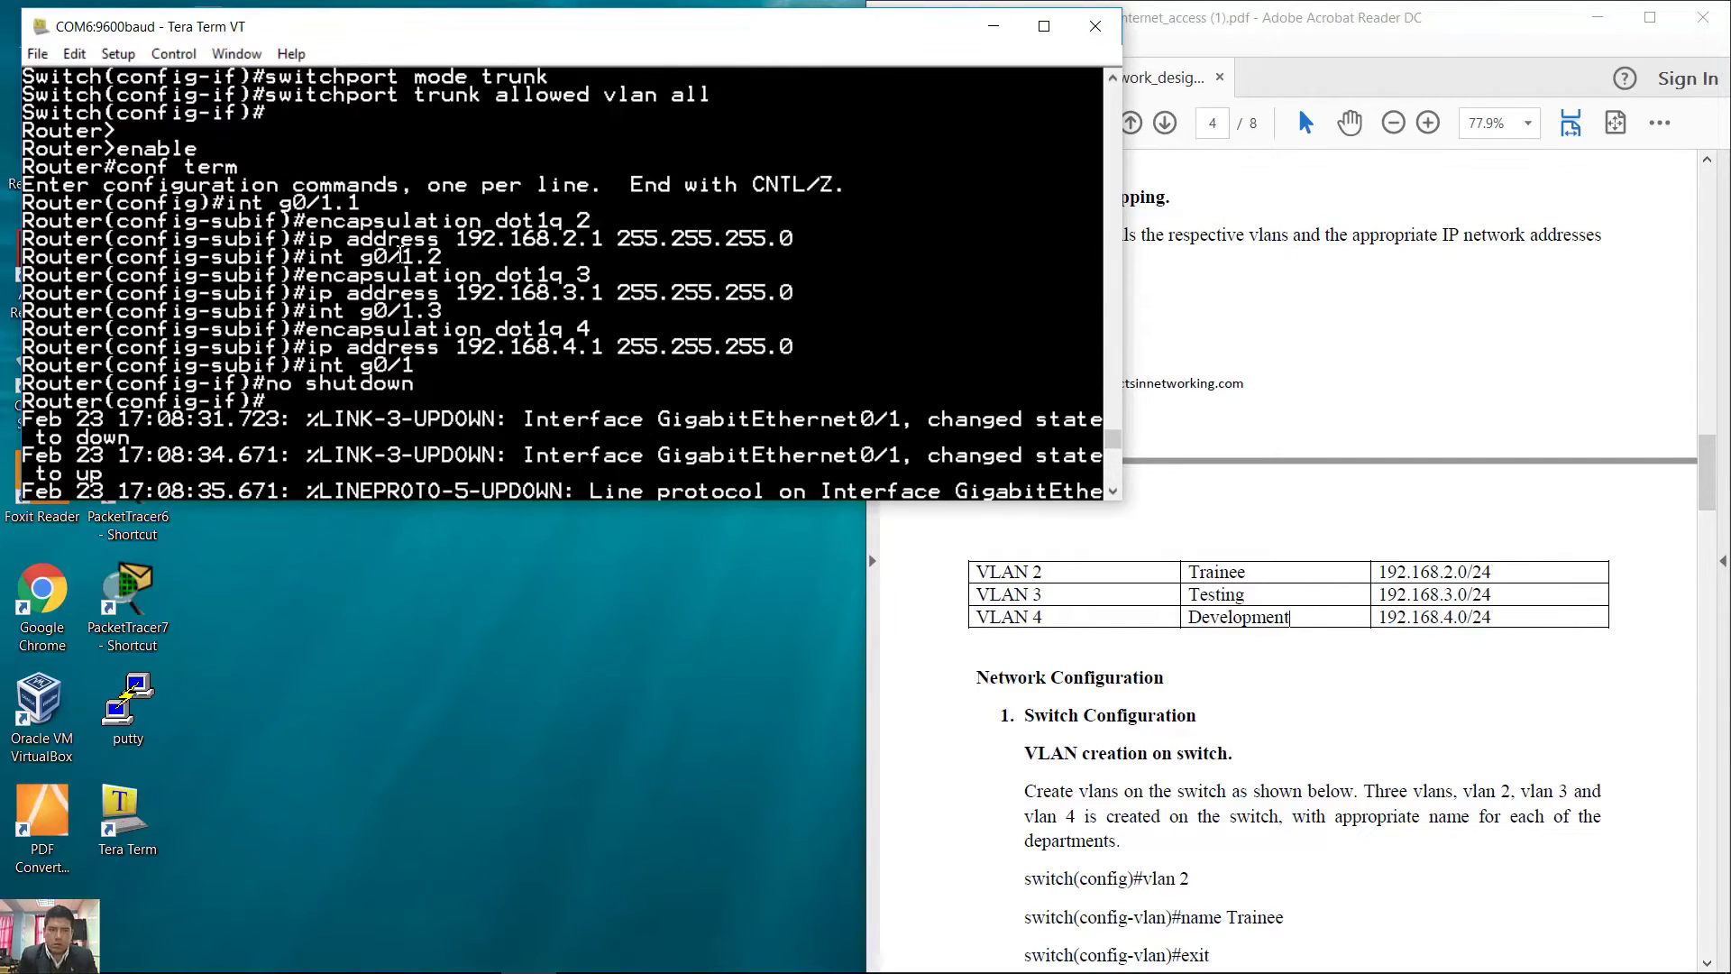
{"action": "left_click_drag", "start_coordinate": [410, 256], "coordinate": [450, 311]}
{"action": "left_click_drag", "start_coordinate": [1112, 440], "coordinate": [1110, 432]}
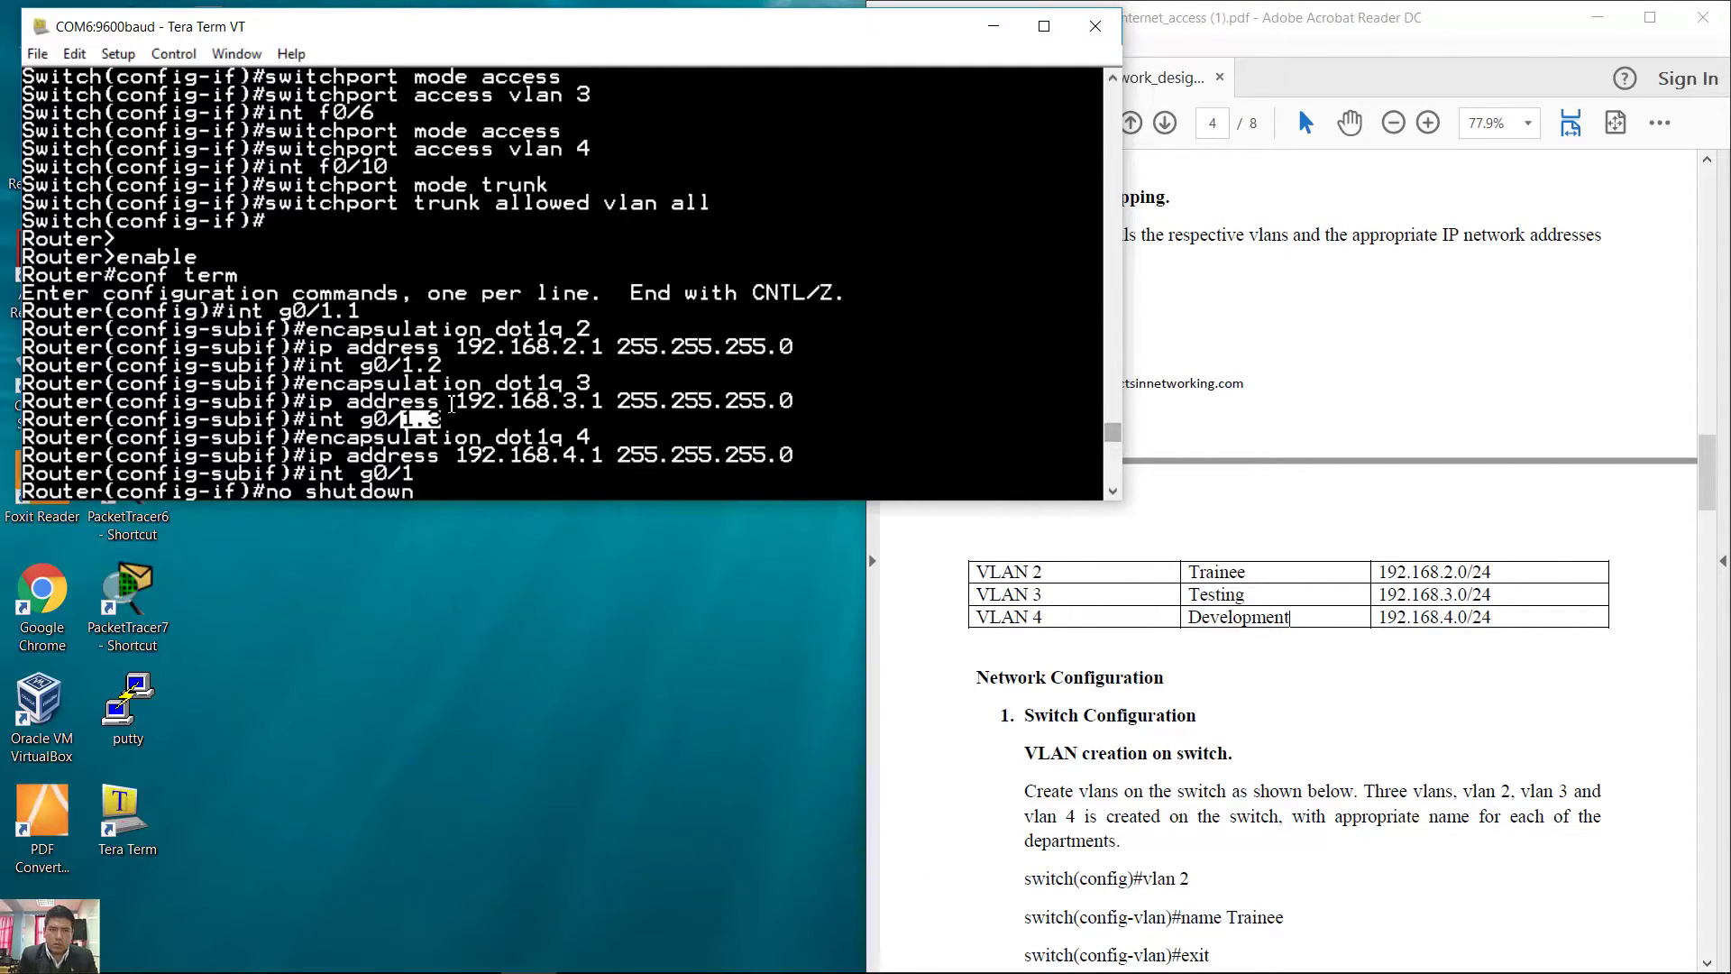
{"action": "left_click", "coordinate": [341, 306]}
{"action": "double_click", "coordinate": [341, 311]}
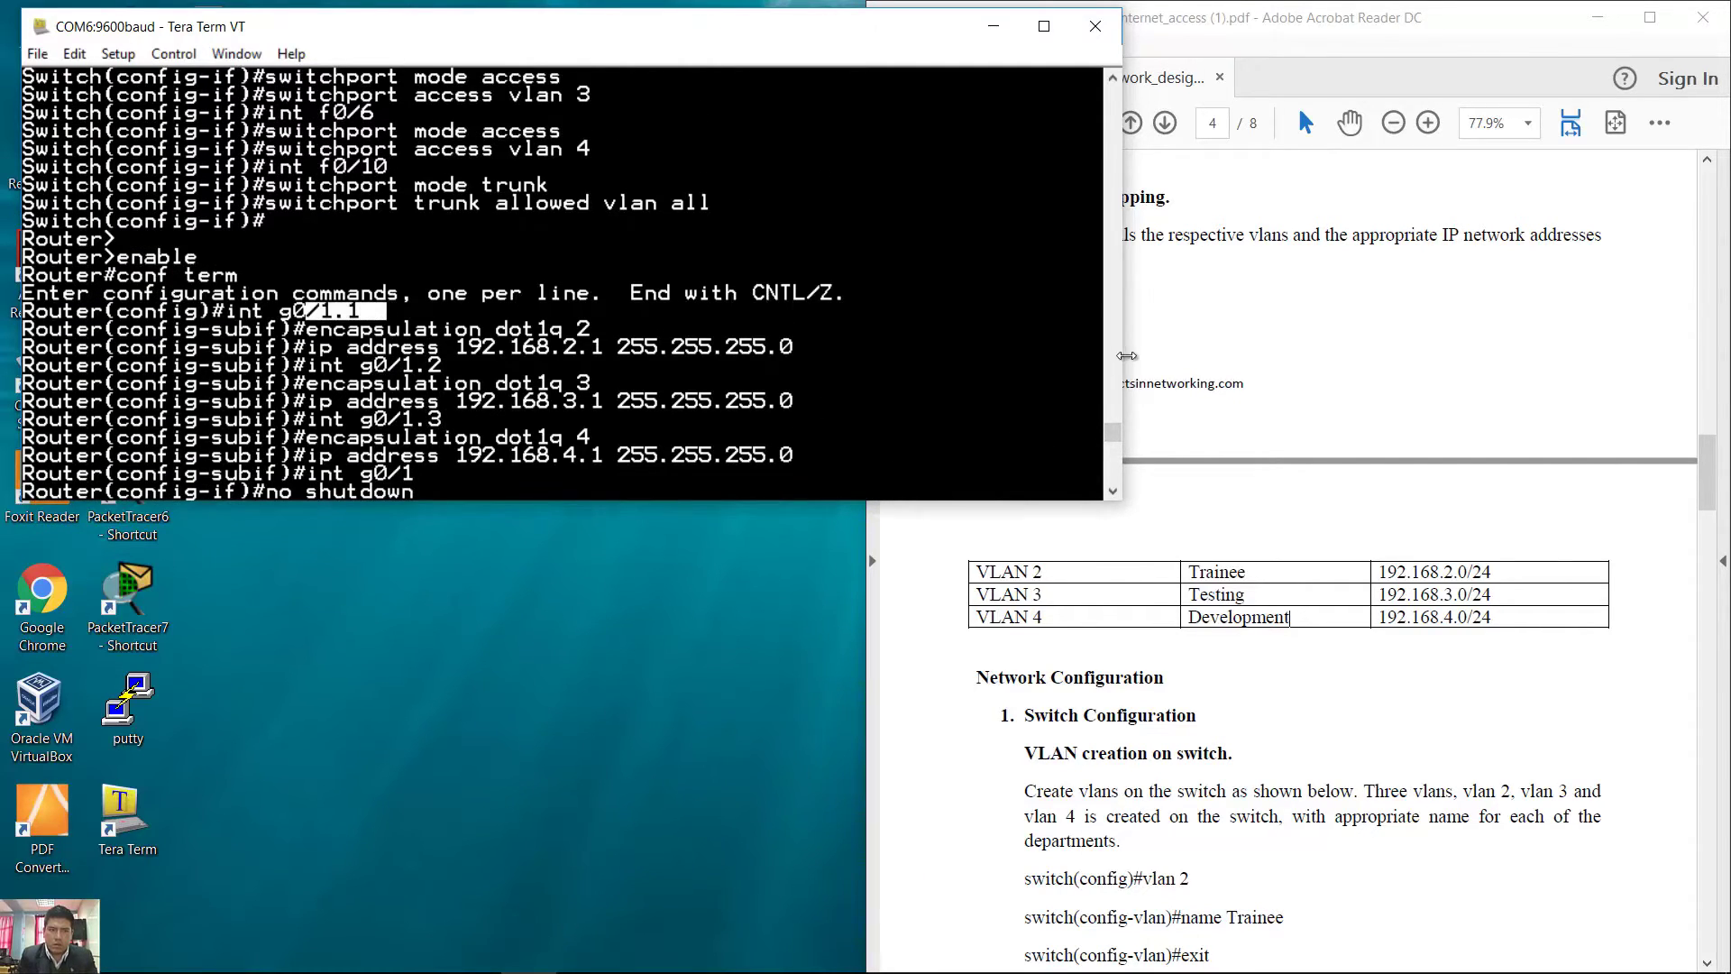
{"action": "left_click_drag", "start_coordinate": [1116, 445], "coordinate": [1122, 478]}
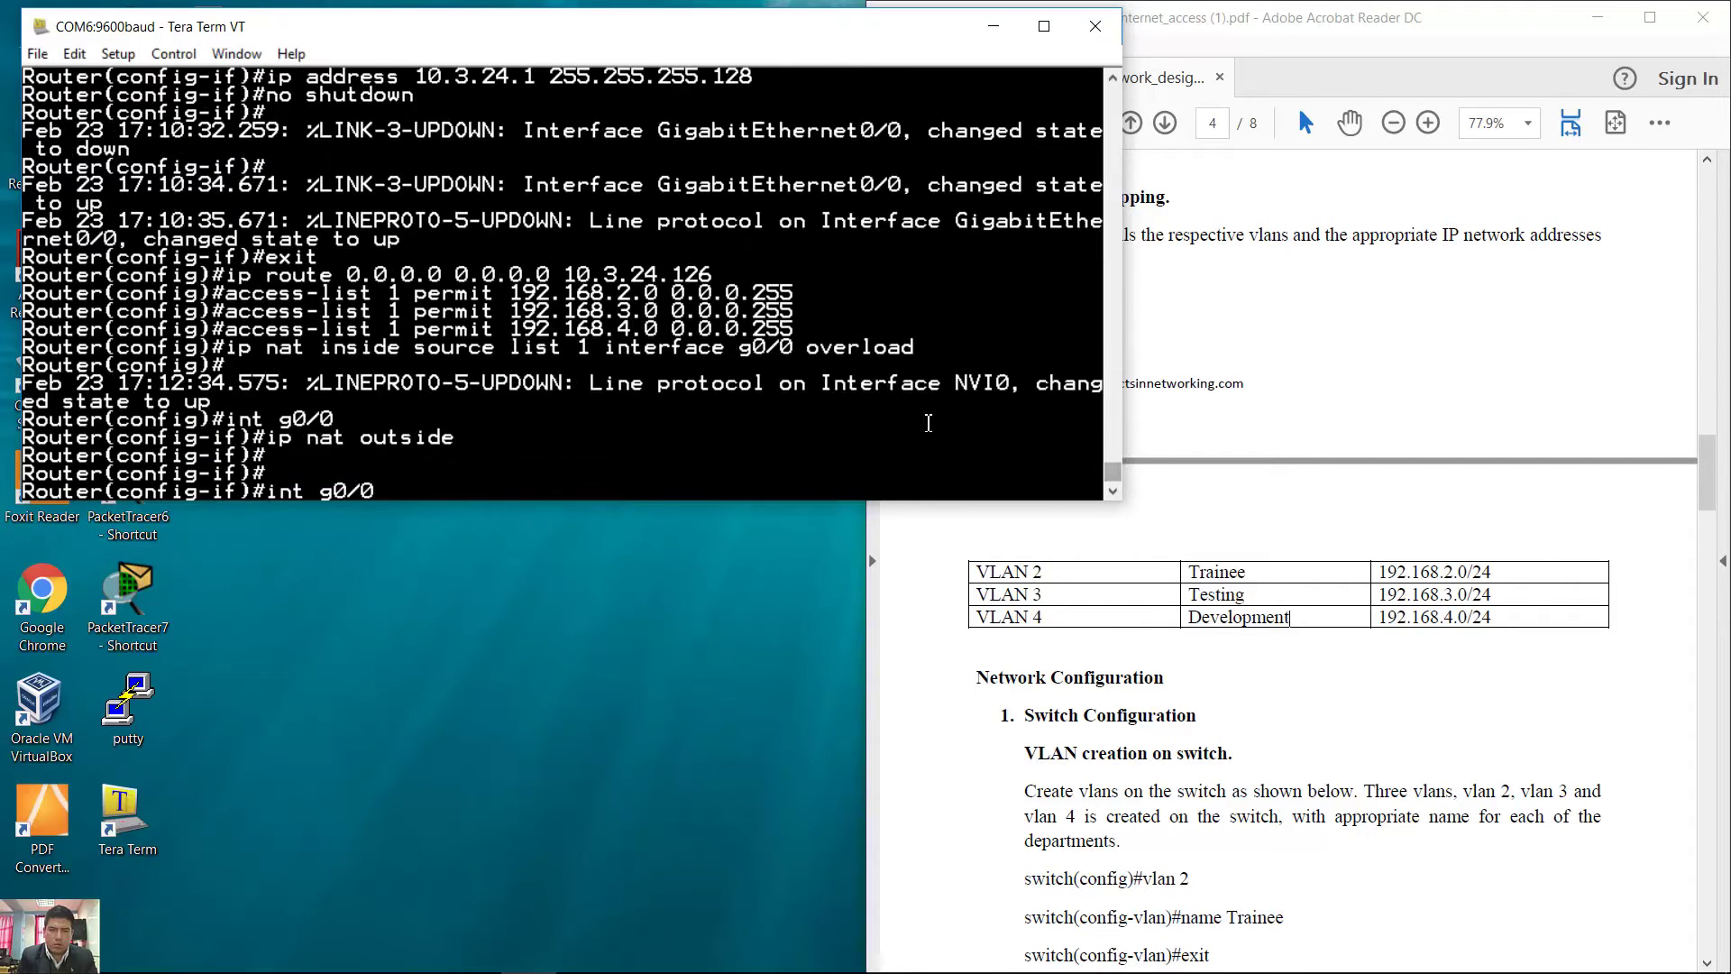
{"action": "type", "text": "1.1"}
{"action": "key", "text": "Return"}
{"action": "type", "text": "ip nat outside"}
{"action": "key", "text": "BackSpace"}
{"action": "key", "text": "BackSpace"}
{"action": "key", "text": "BackSpace"}
{"action": "key", "text": "BackSpace"}
{"action": "key", "text": "BackSpace"}
{"action": "key", "text": "BackSpace"}
{"action": "key", "text": "BackSpace"}
{"action": "type", "text": "inside"}
{"action": "key", "text": "Return"}
Apply 'ip nat inside' to subinterfaces g0/1.2 and g0/1.3
{"action": "key", "text": "Up"}
{"action": "key", "text": "Up"}
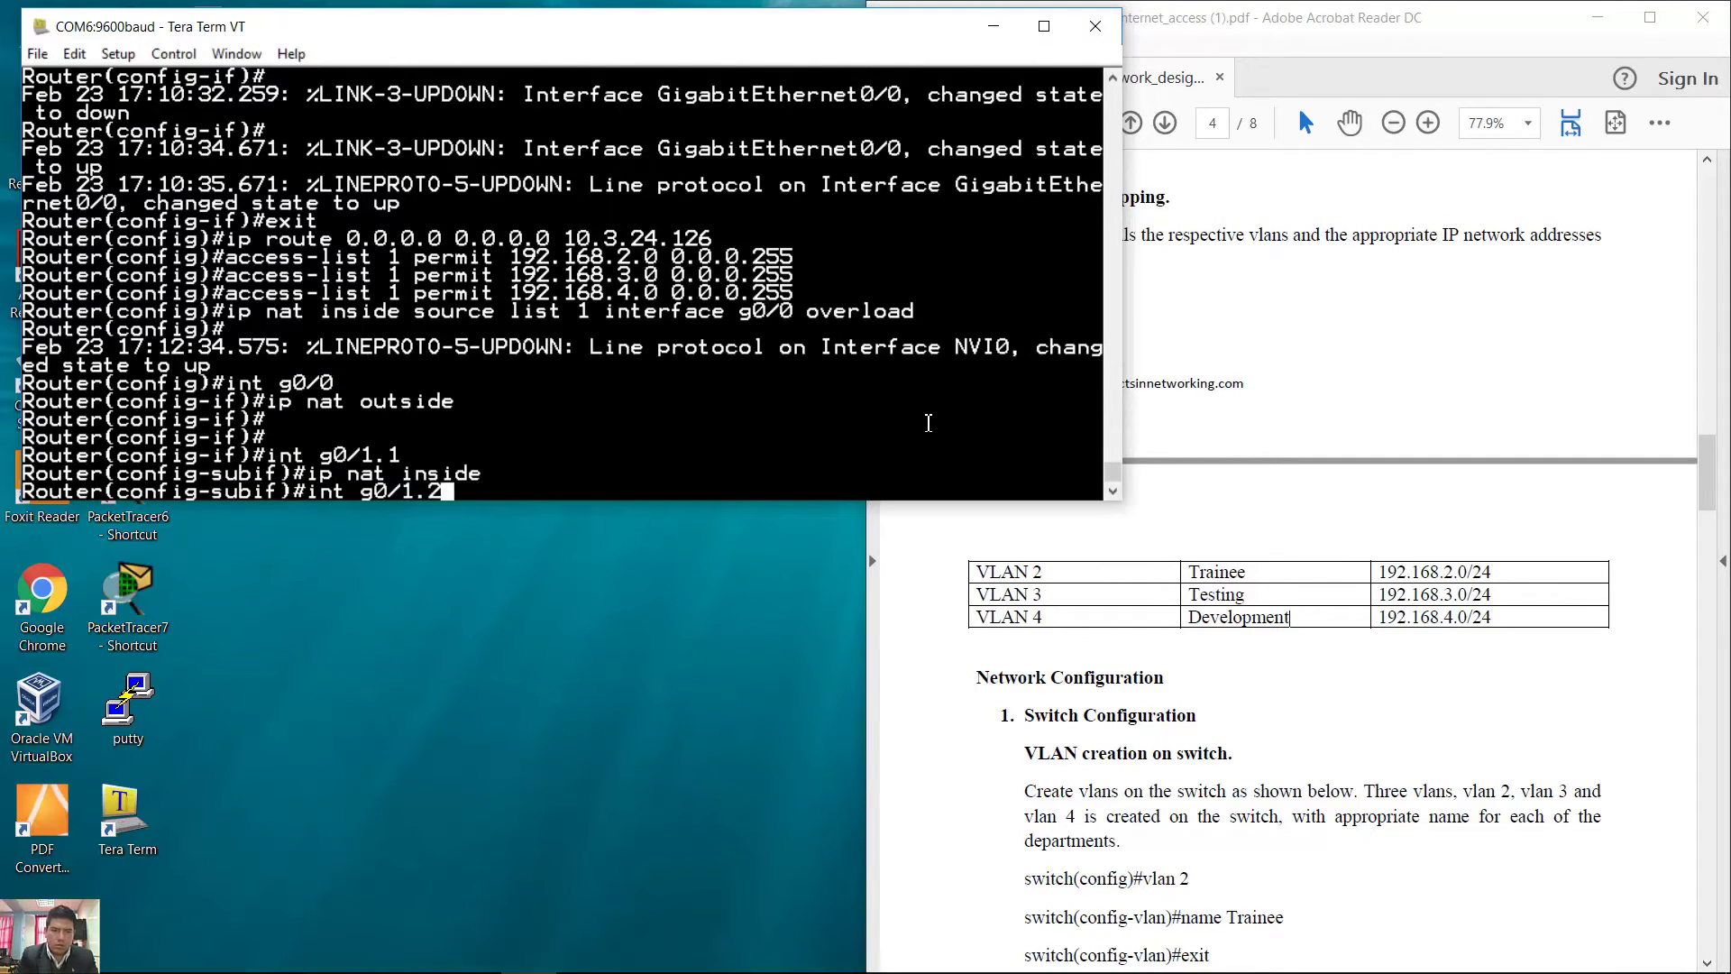
{"action": "key", "text": "BackSpace"}
{"action": "type", "text": "2"}
{"action": "key", "text": "Return"}
{"action": "key", "text": "Up"}
{"action": "key", "text": "Up"}
{"action": "key", "text": "Return"}
{"action": "key", "text": "Up"}
{"action": "key", "text": "Up"}
{"action": "key", "text": "BackSpace"}
{"action": "type", "text": "3"}
{"action": "key", "text": "Return"}
{"action": "key", "text": "Up"}
{"action": "key", "text": "Up"}
{"action": "key", "text": "Return"}
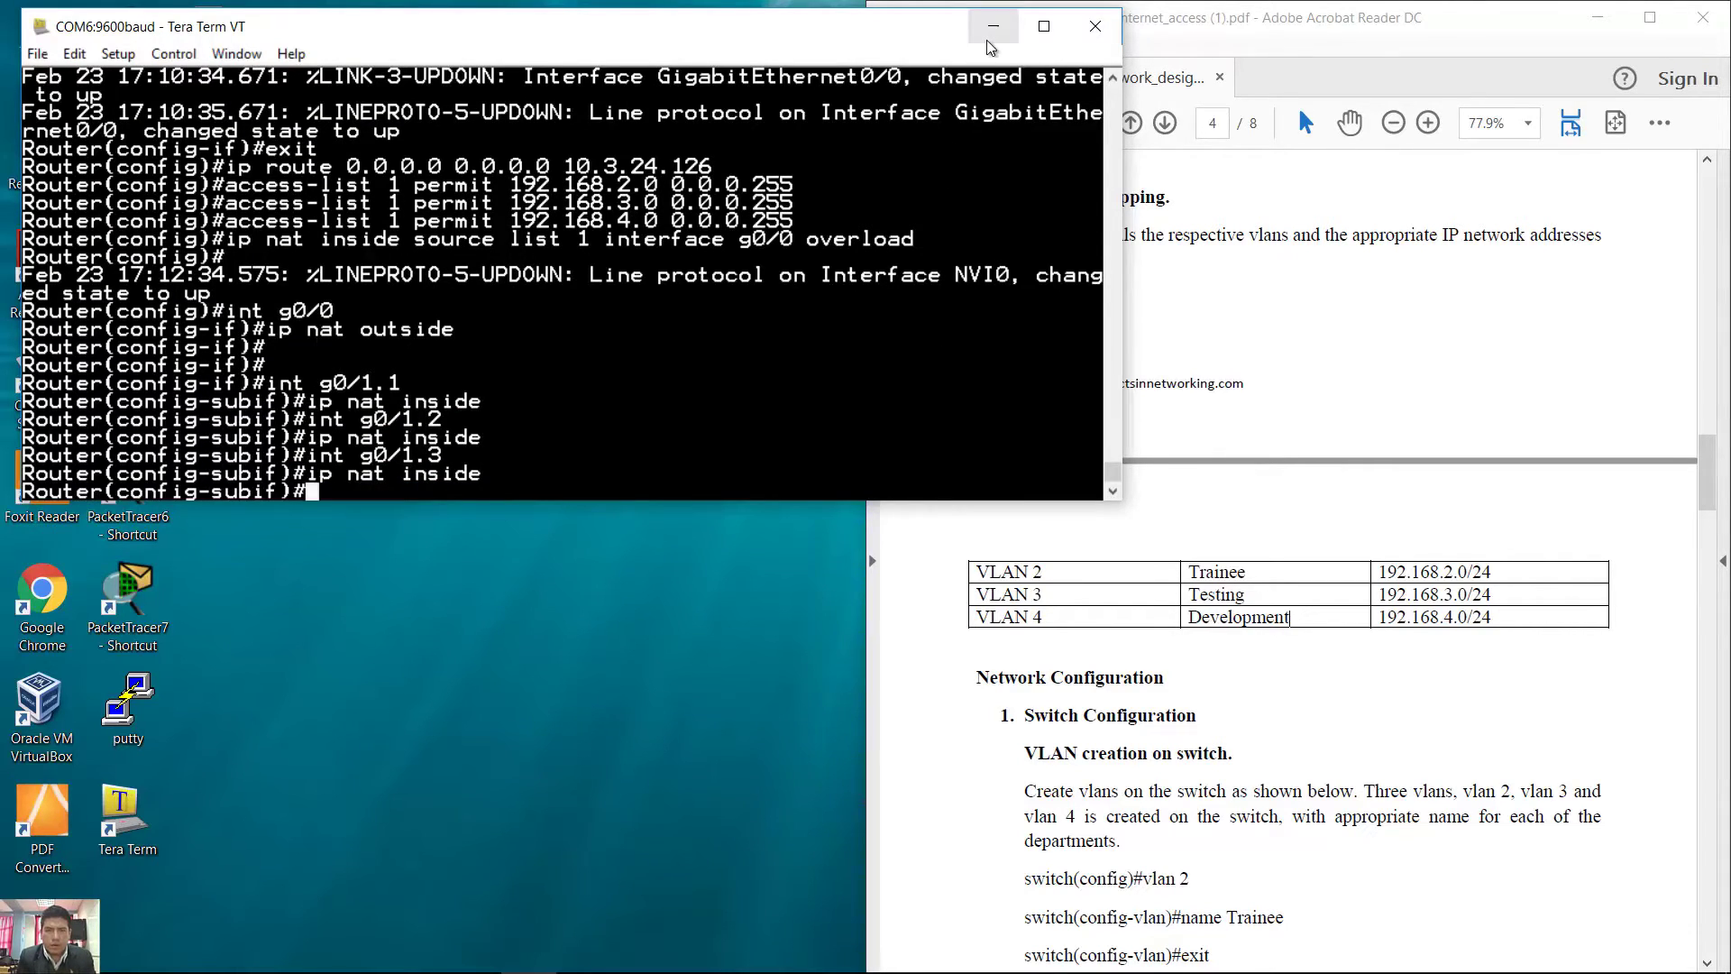
Scroll the guide to page 8 and highlight the access list and TCP/IP adapter configuration paragraphs
{"action": "left_click", "coordinate": [1325, 22]}
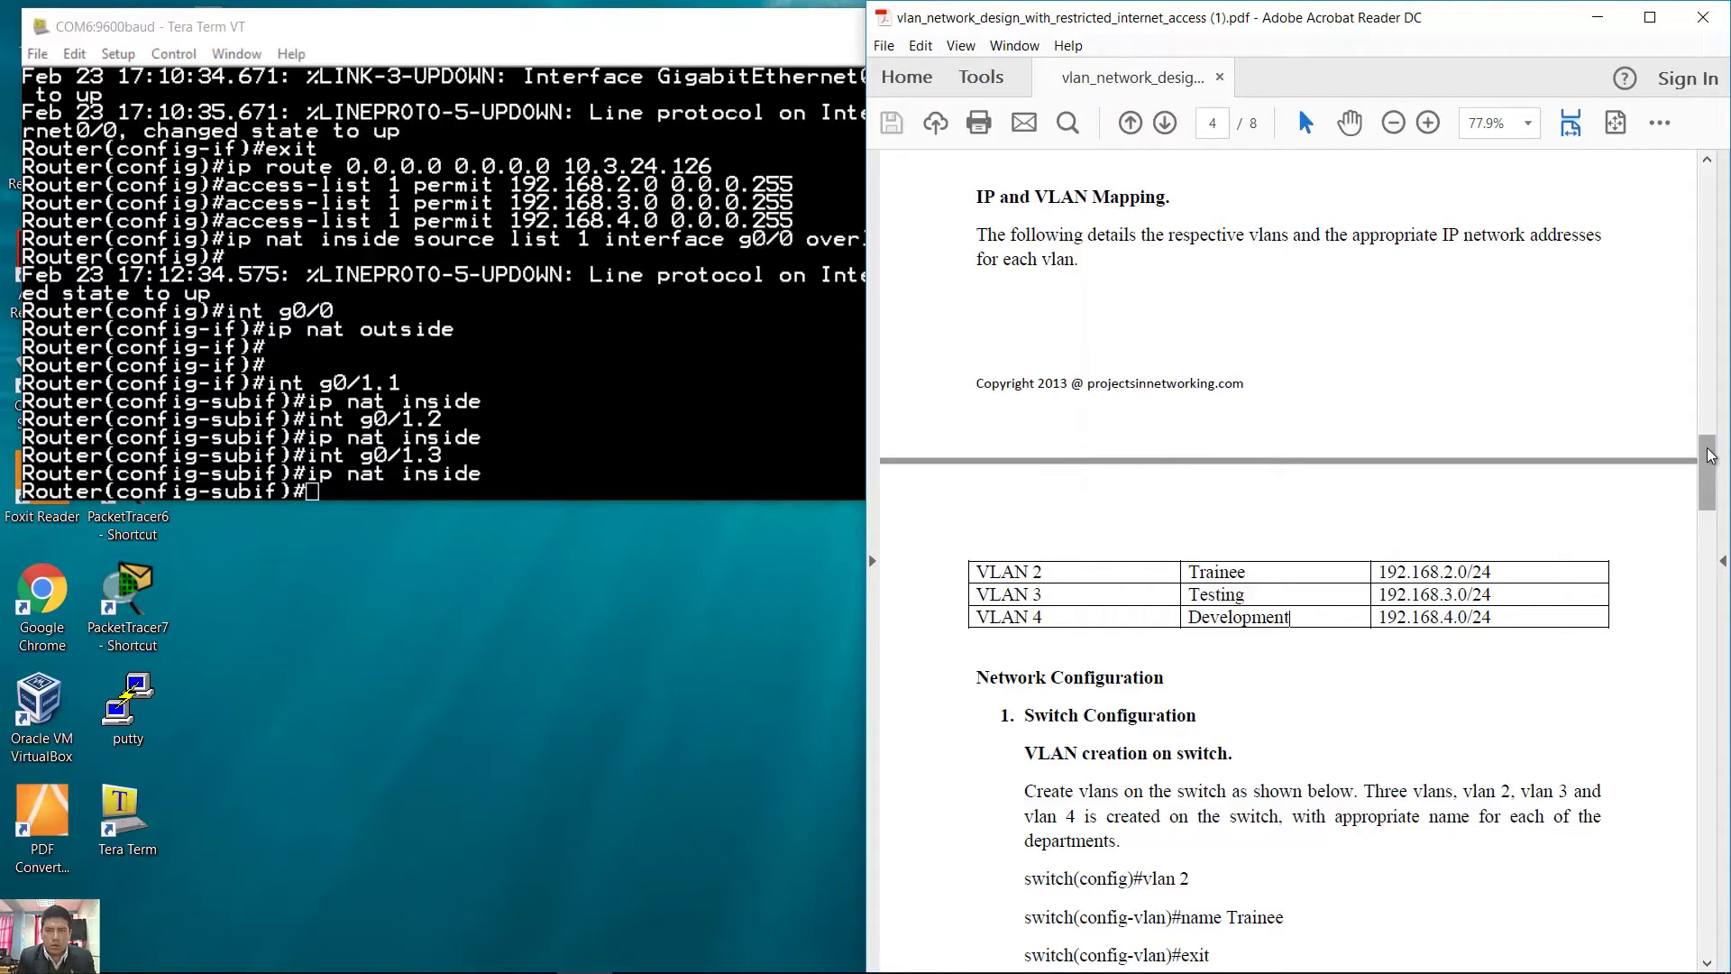
{"action": "left_click_drag", "start_coordinate": [1711, 463], "coordinate": [1715, 893]}
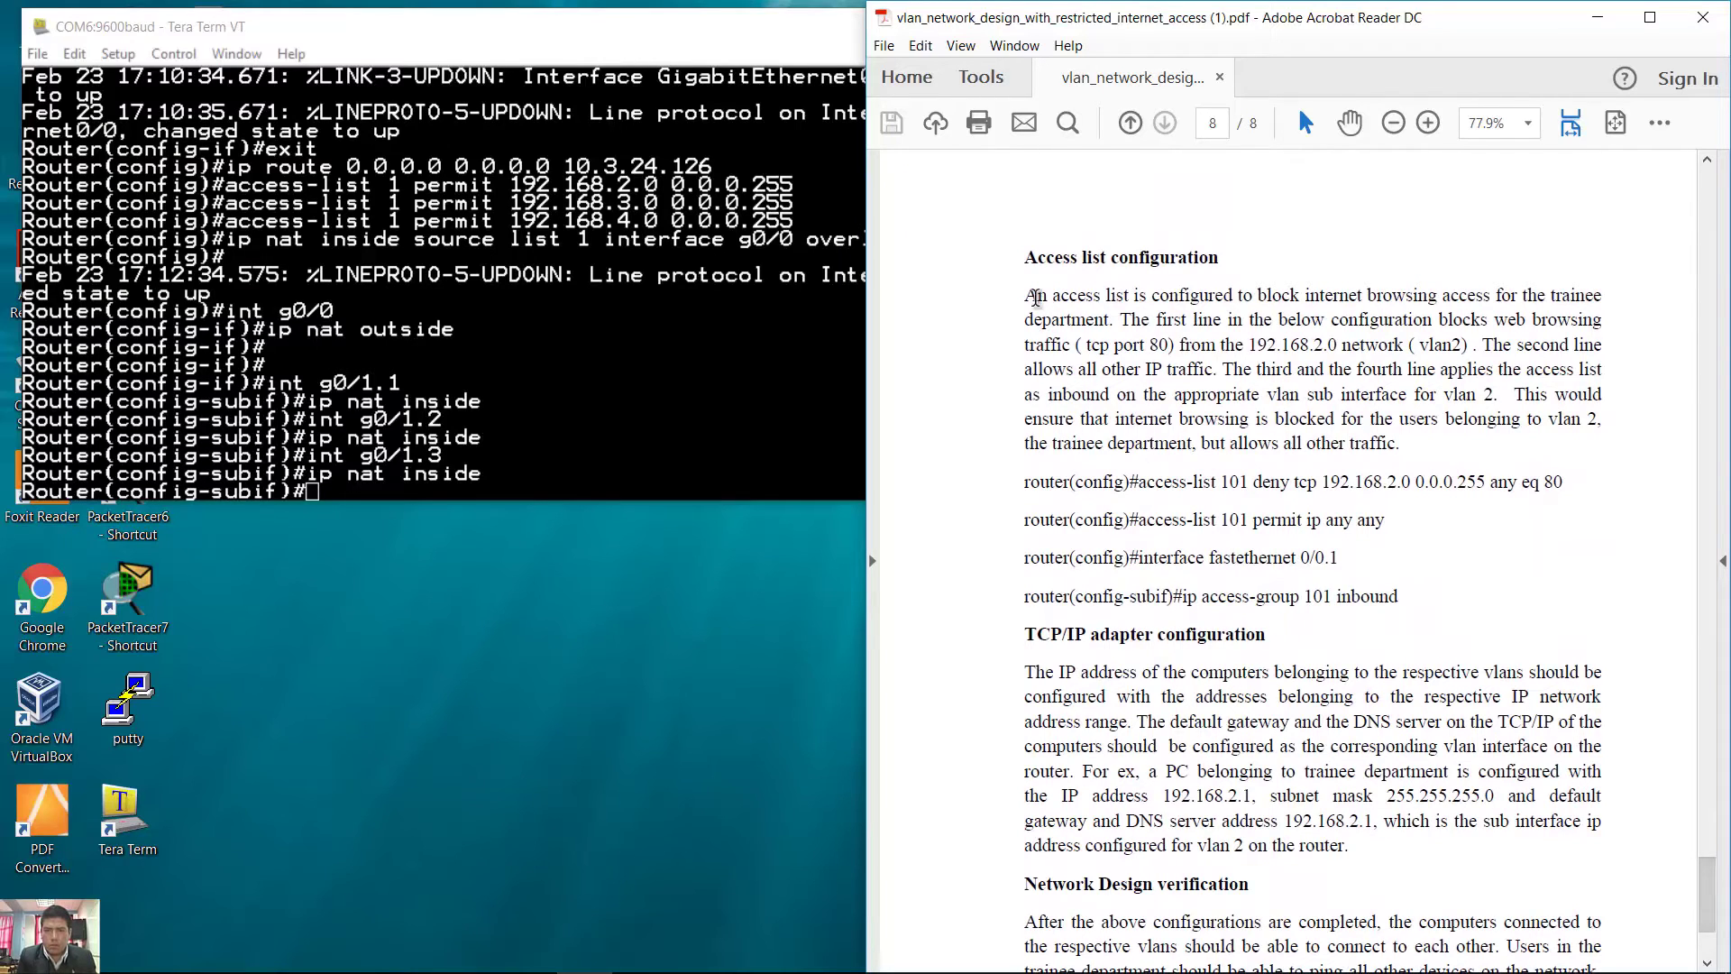
{"action": "left_click_drag", "start_coordinate": [1035, 296], "coordinate": [1362, 581]}
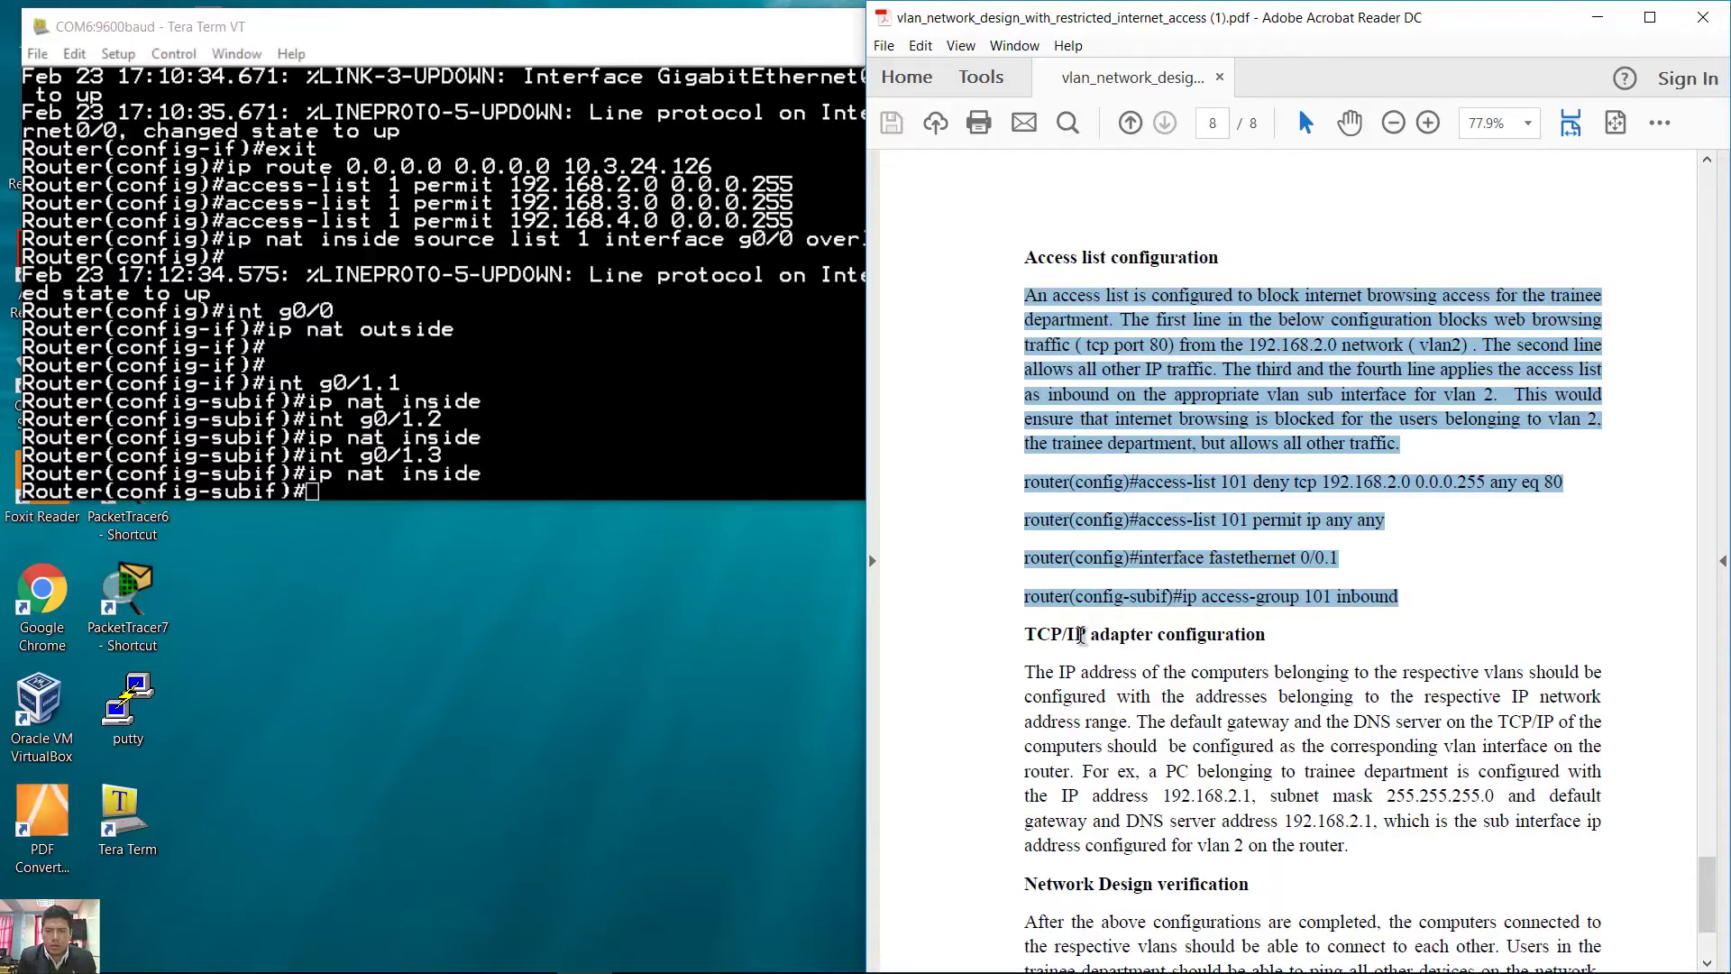
{"action": "left_click_drag", "start_coordinate": [1127, 662], "coordinate": [1349, 840]}
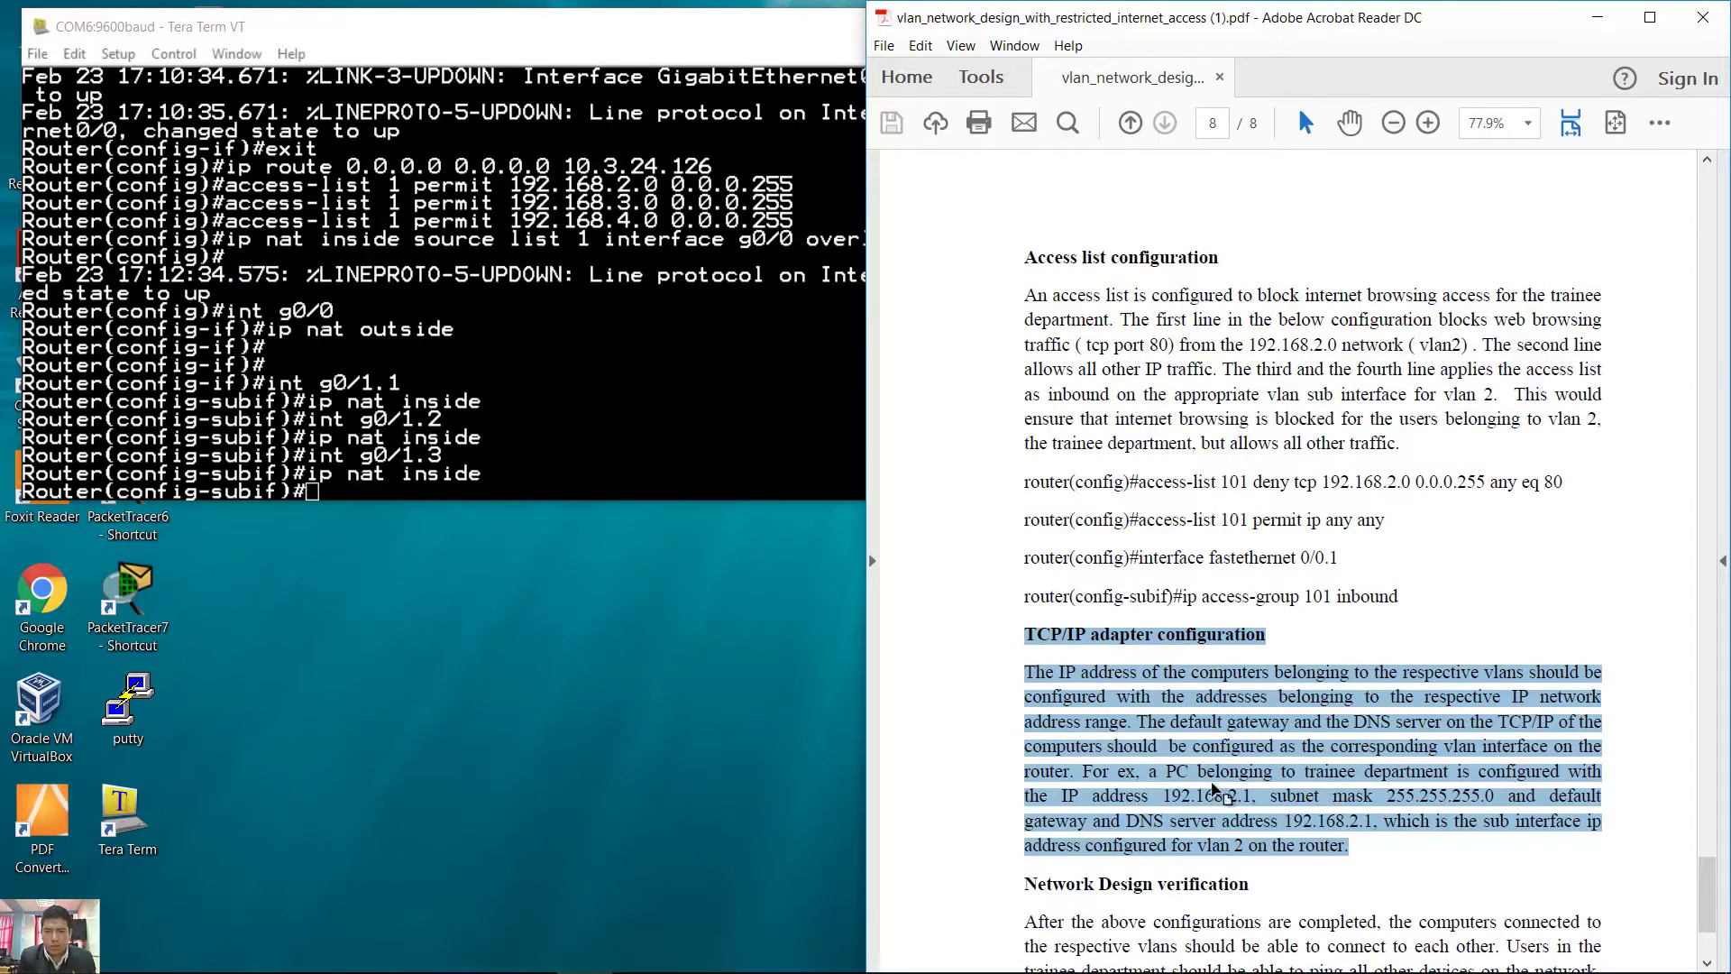
{"action": "left_click", "coordinate": [1365, 843]}
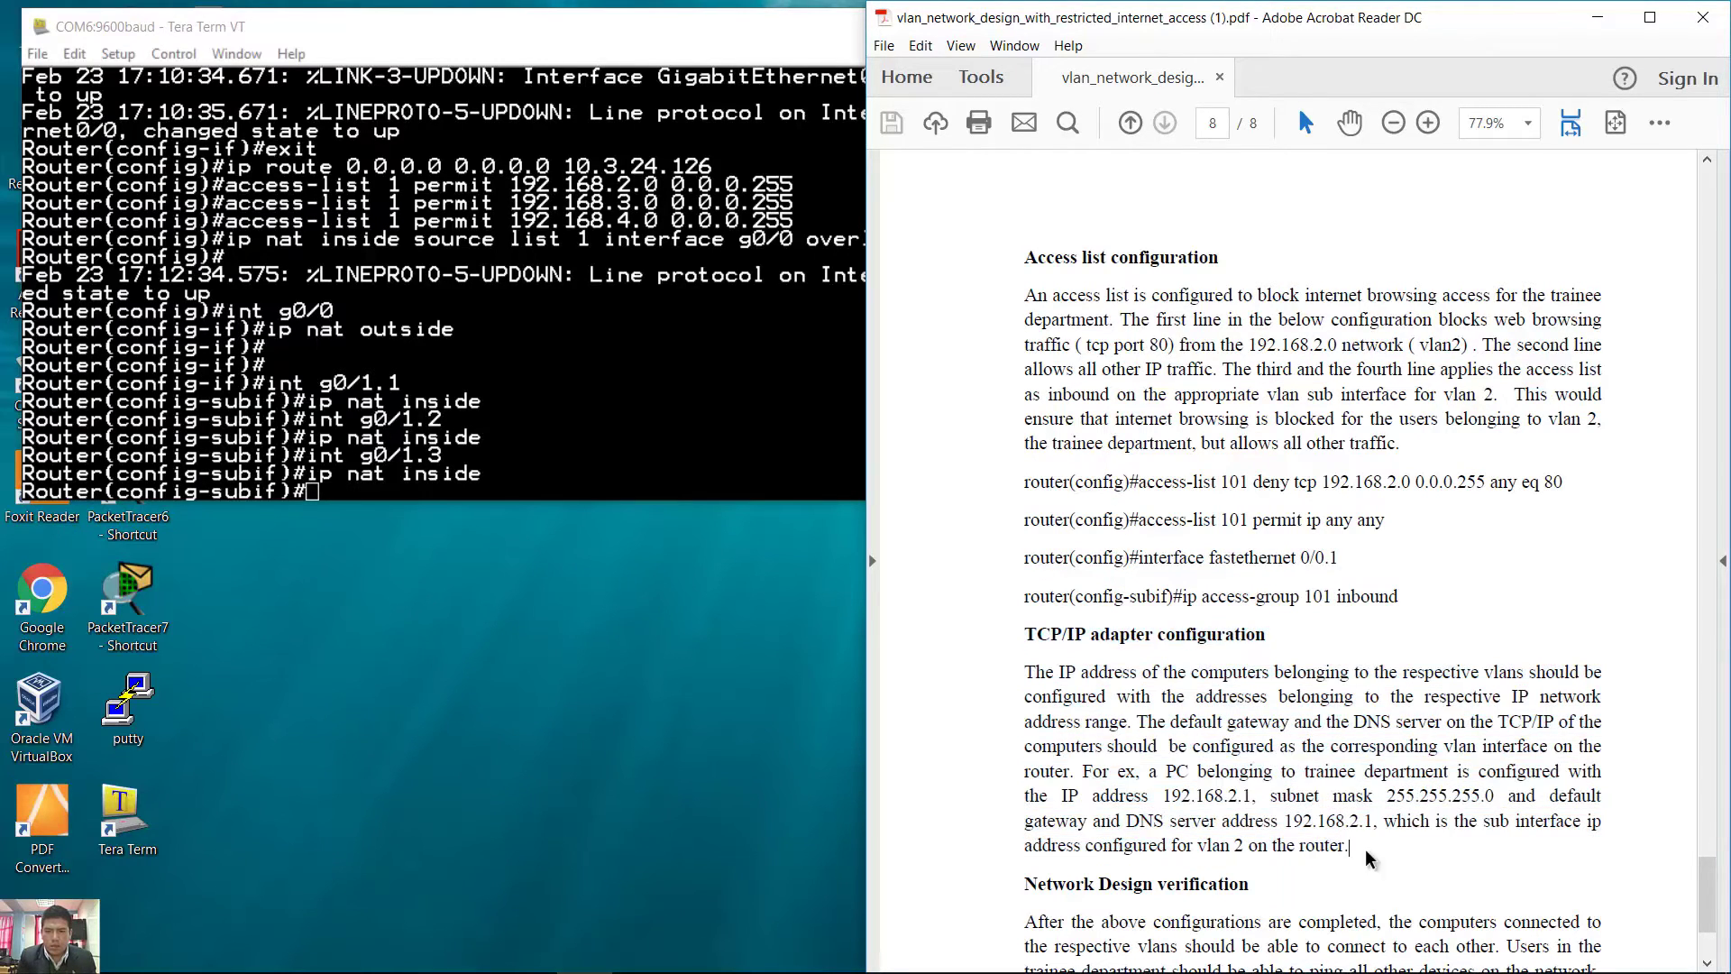
{"action": "left_click_drag", "start_coordinate": [1308, 818], "coordinate": [1057, 647]}
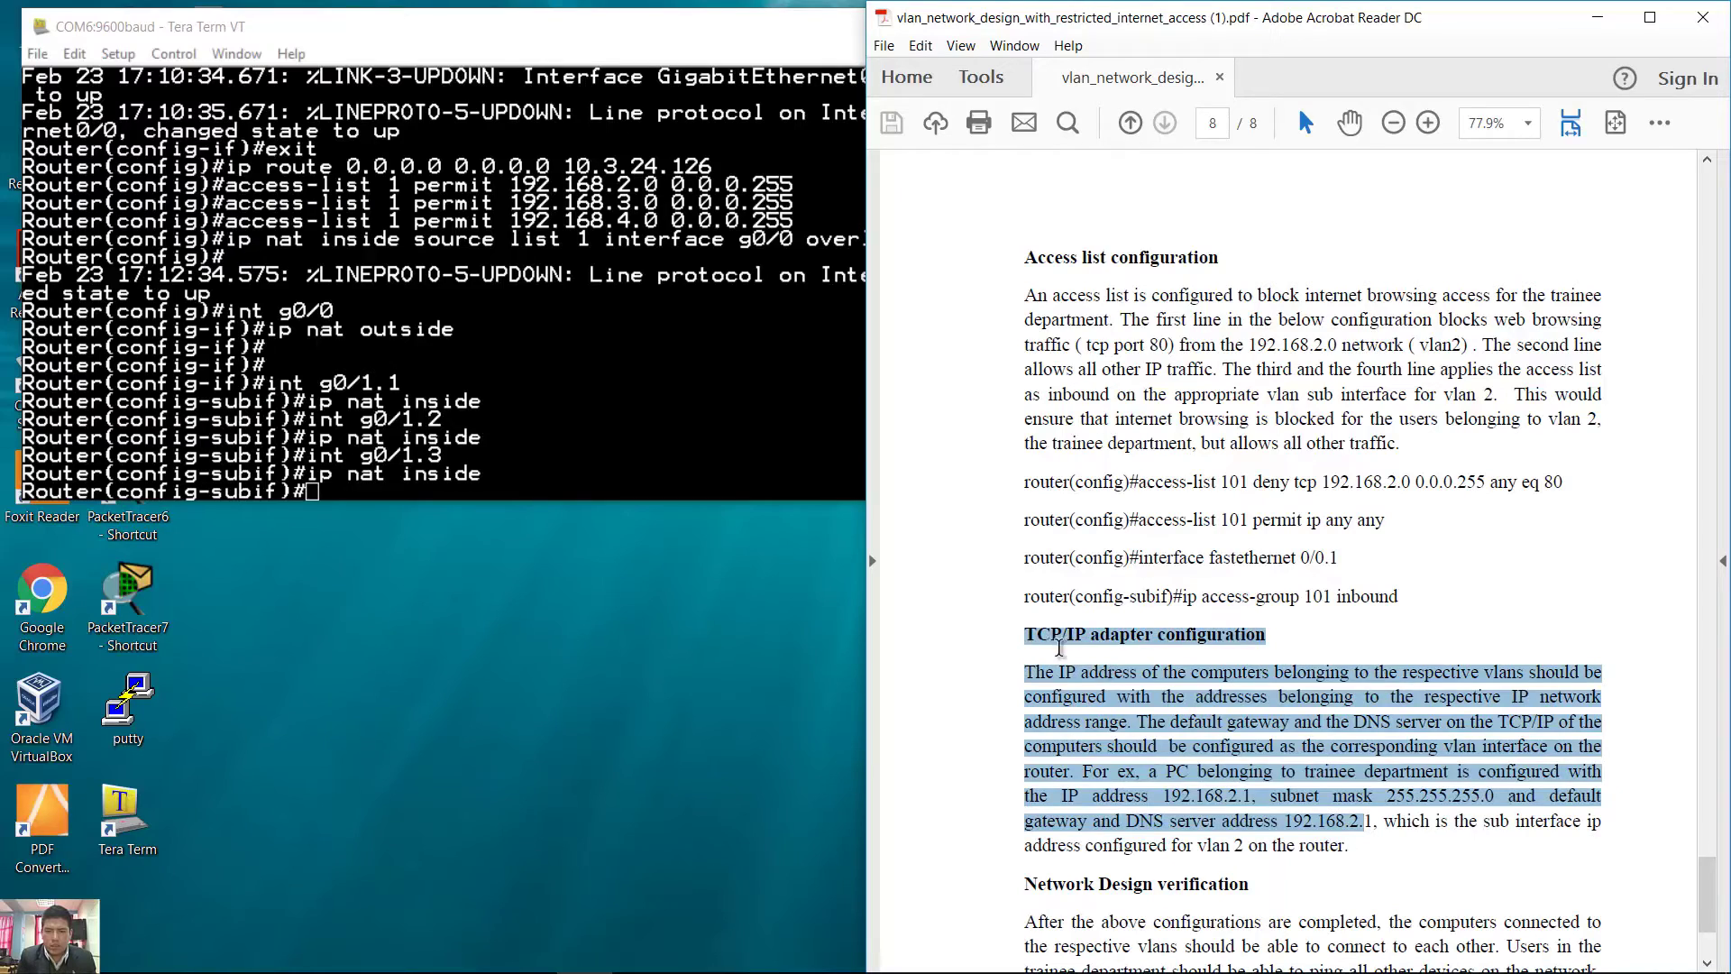
{"action": "left_click", "coordinate": [1441, 747]}
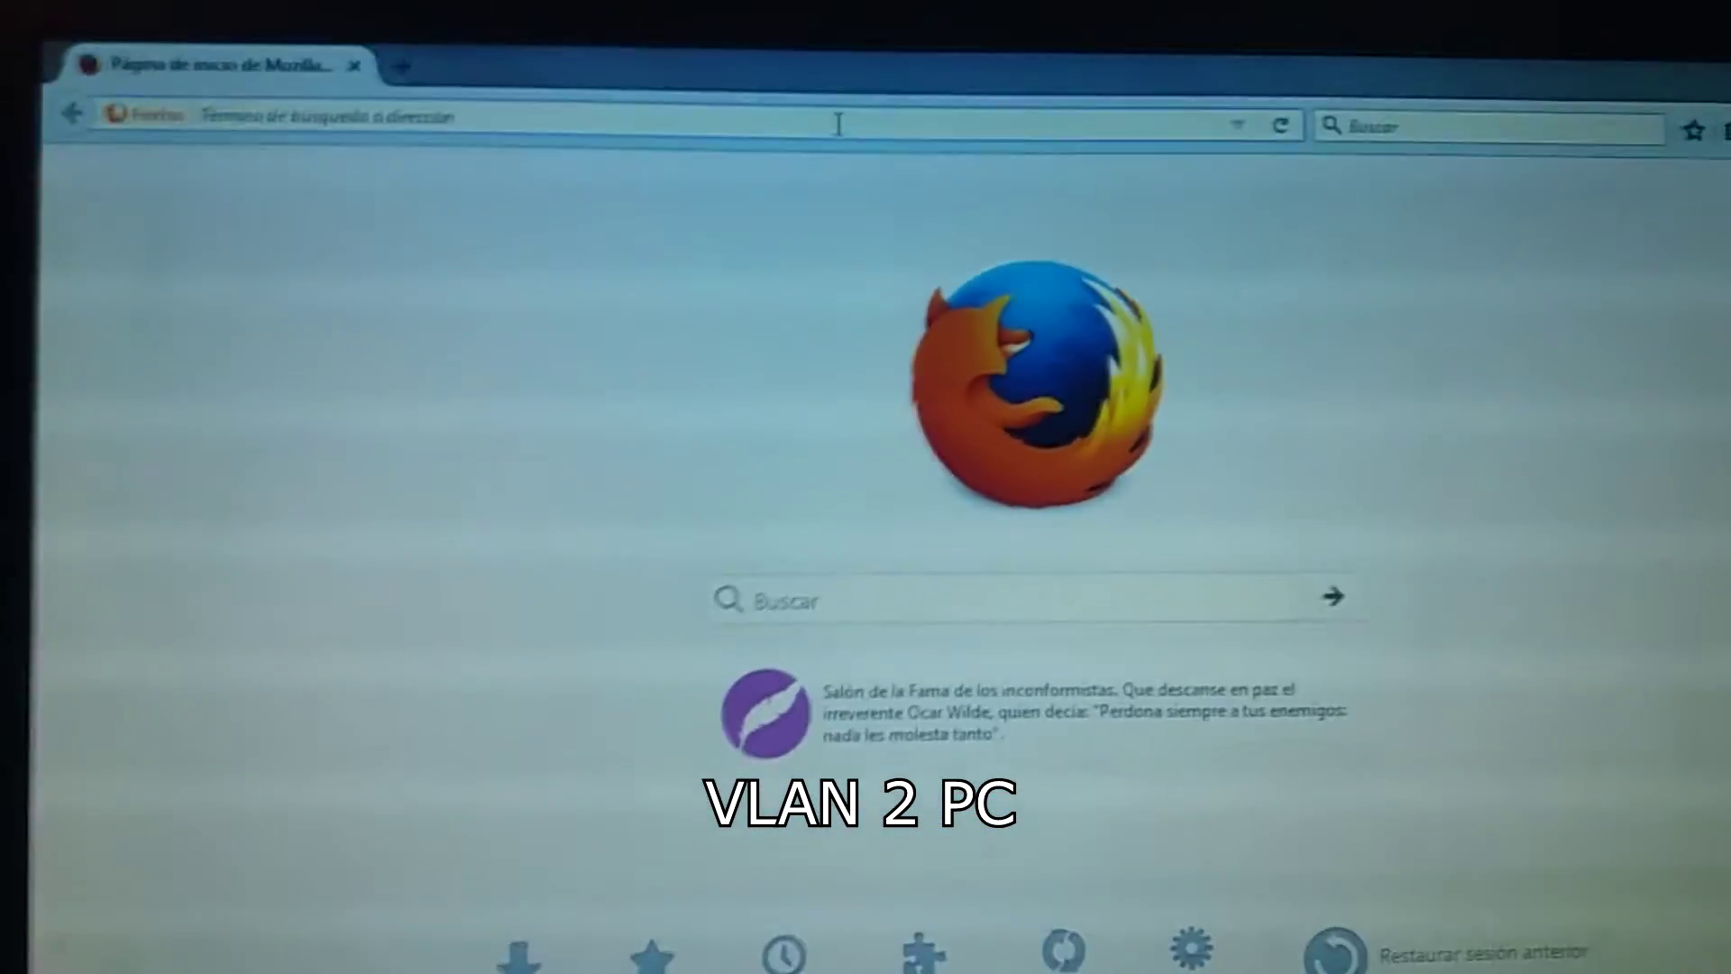
Enter facebook, then google, in the Firefox address bar on the VLAN 2 PC
{"action": "left_click", "coordinate": [813, 67]}
{"action": "type", "text": "facebook"}
{"action": "key", "text": "Return"}
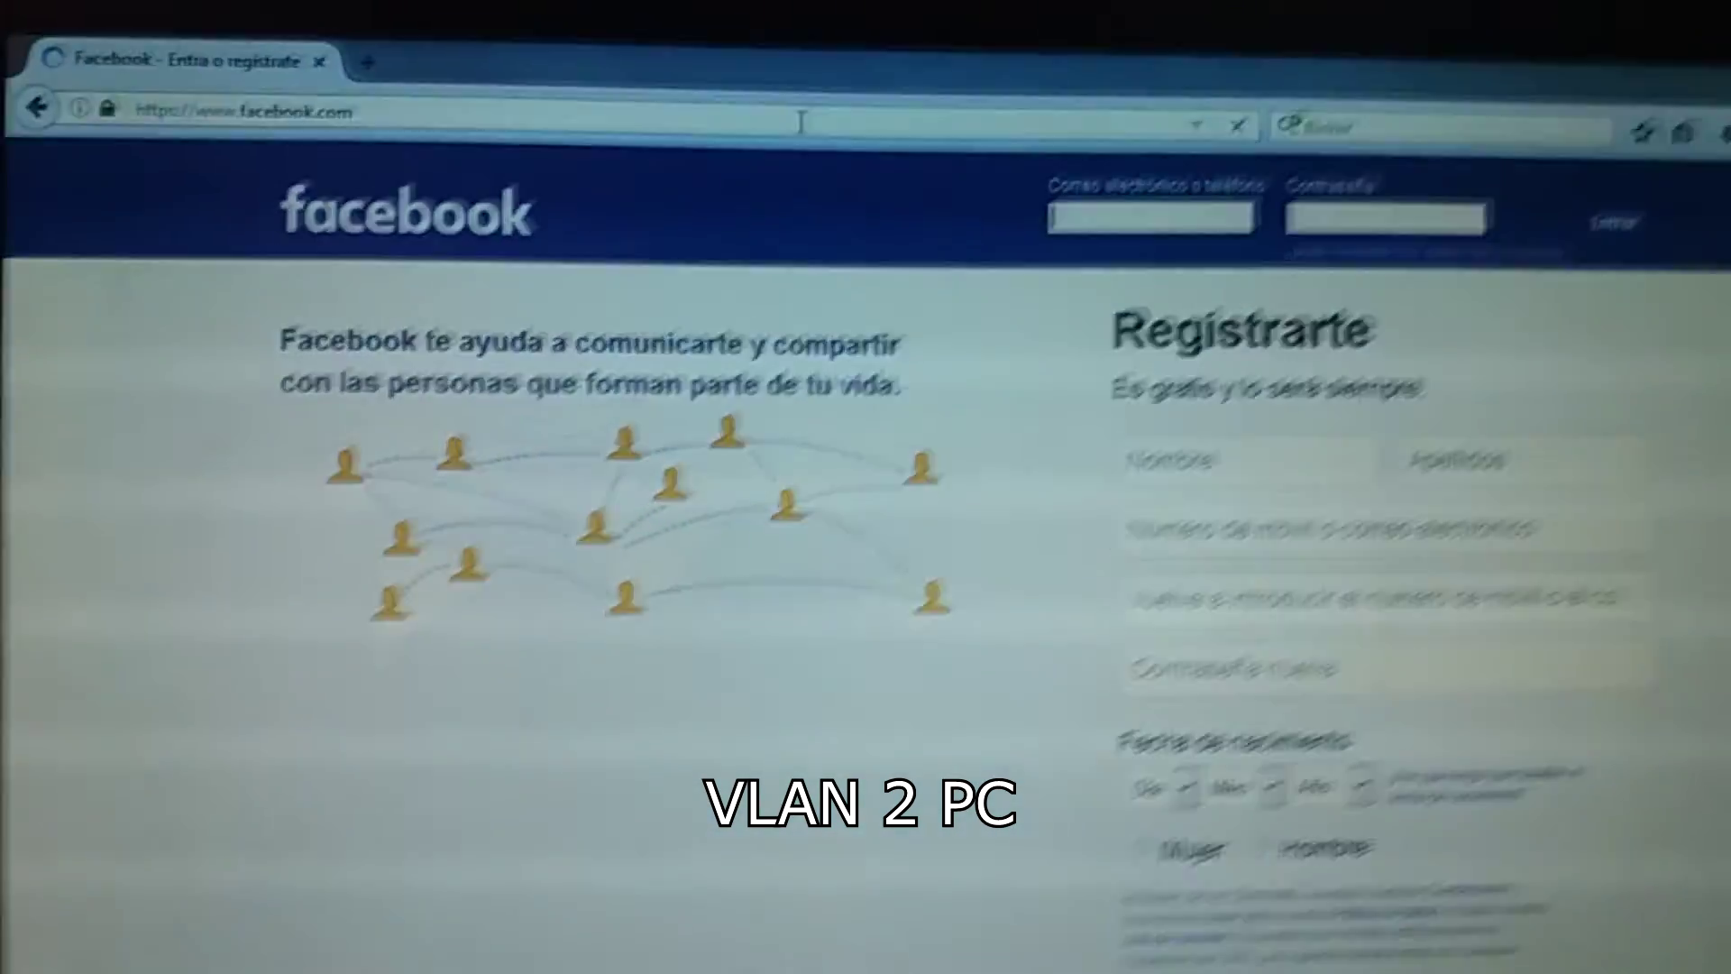
{"action": "left_click", "coordinate": [800, 120]}
{"action": "type", "text": "google"}
{"action": "key", "text": "Return"}
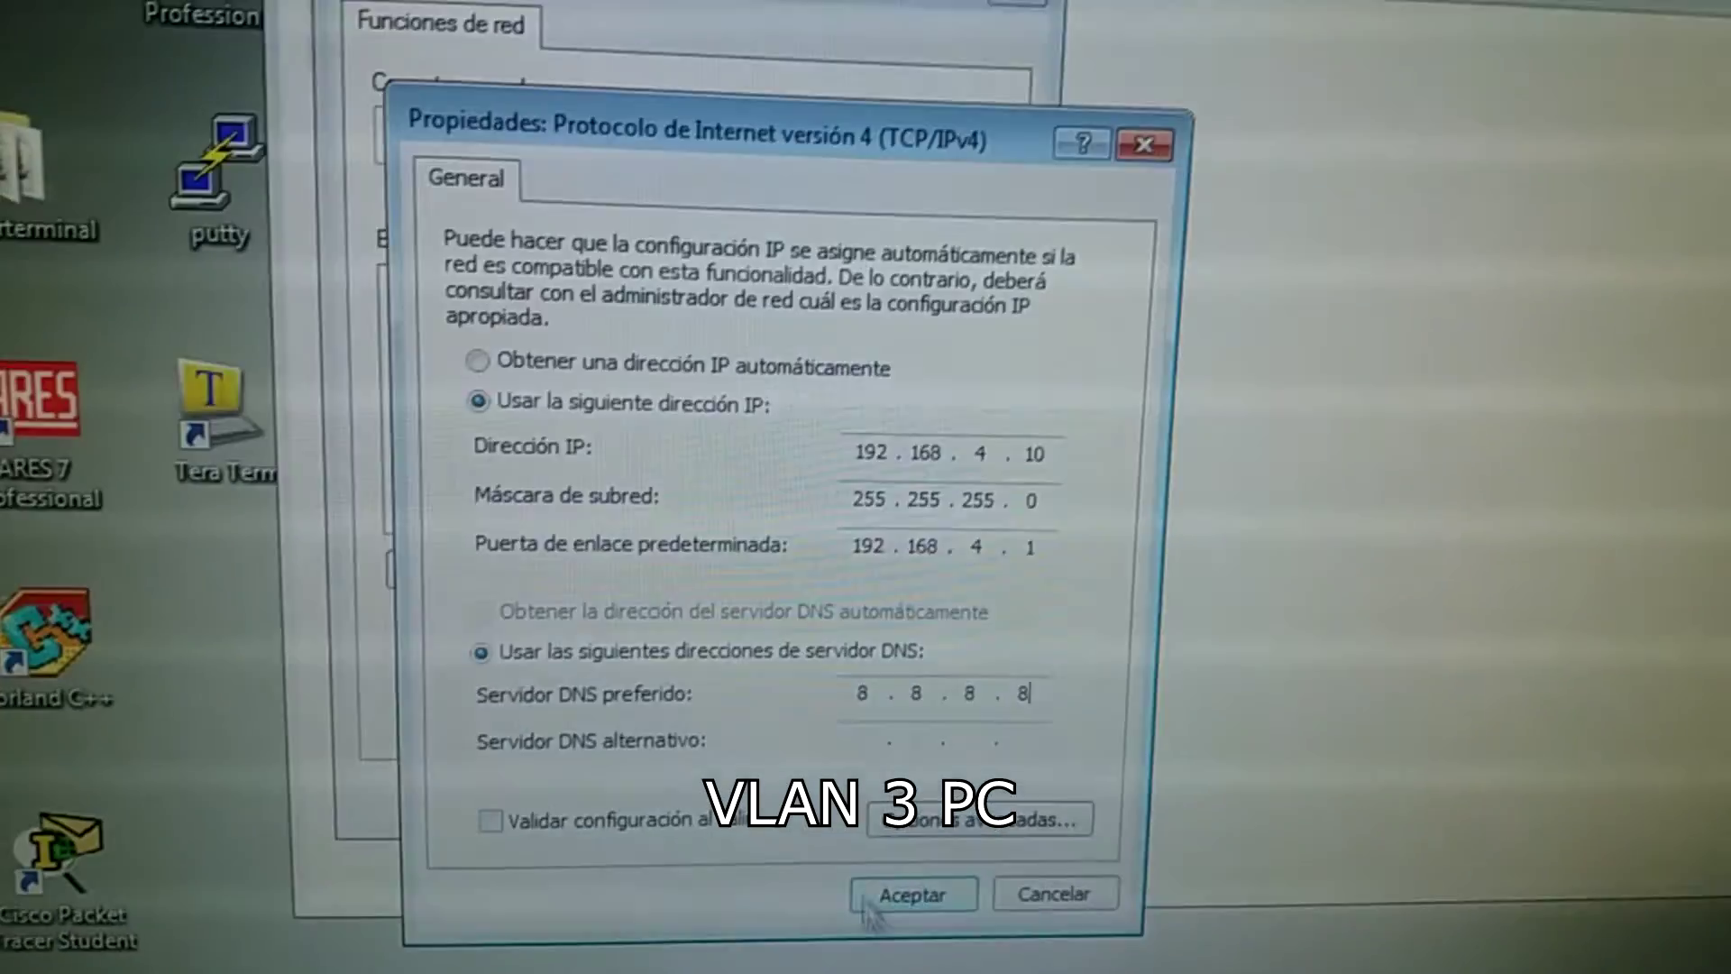
Save the static IPv4 settings and set the network location to Red de trabajo
{"action": "left_click", "coordinate": [968, 912]}
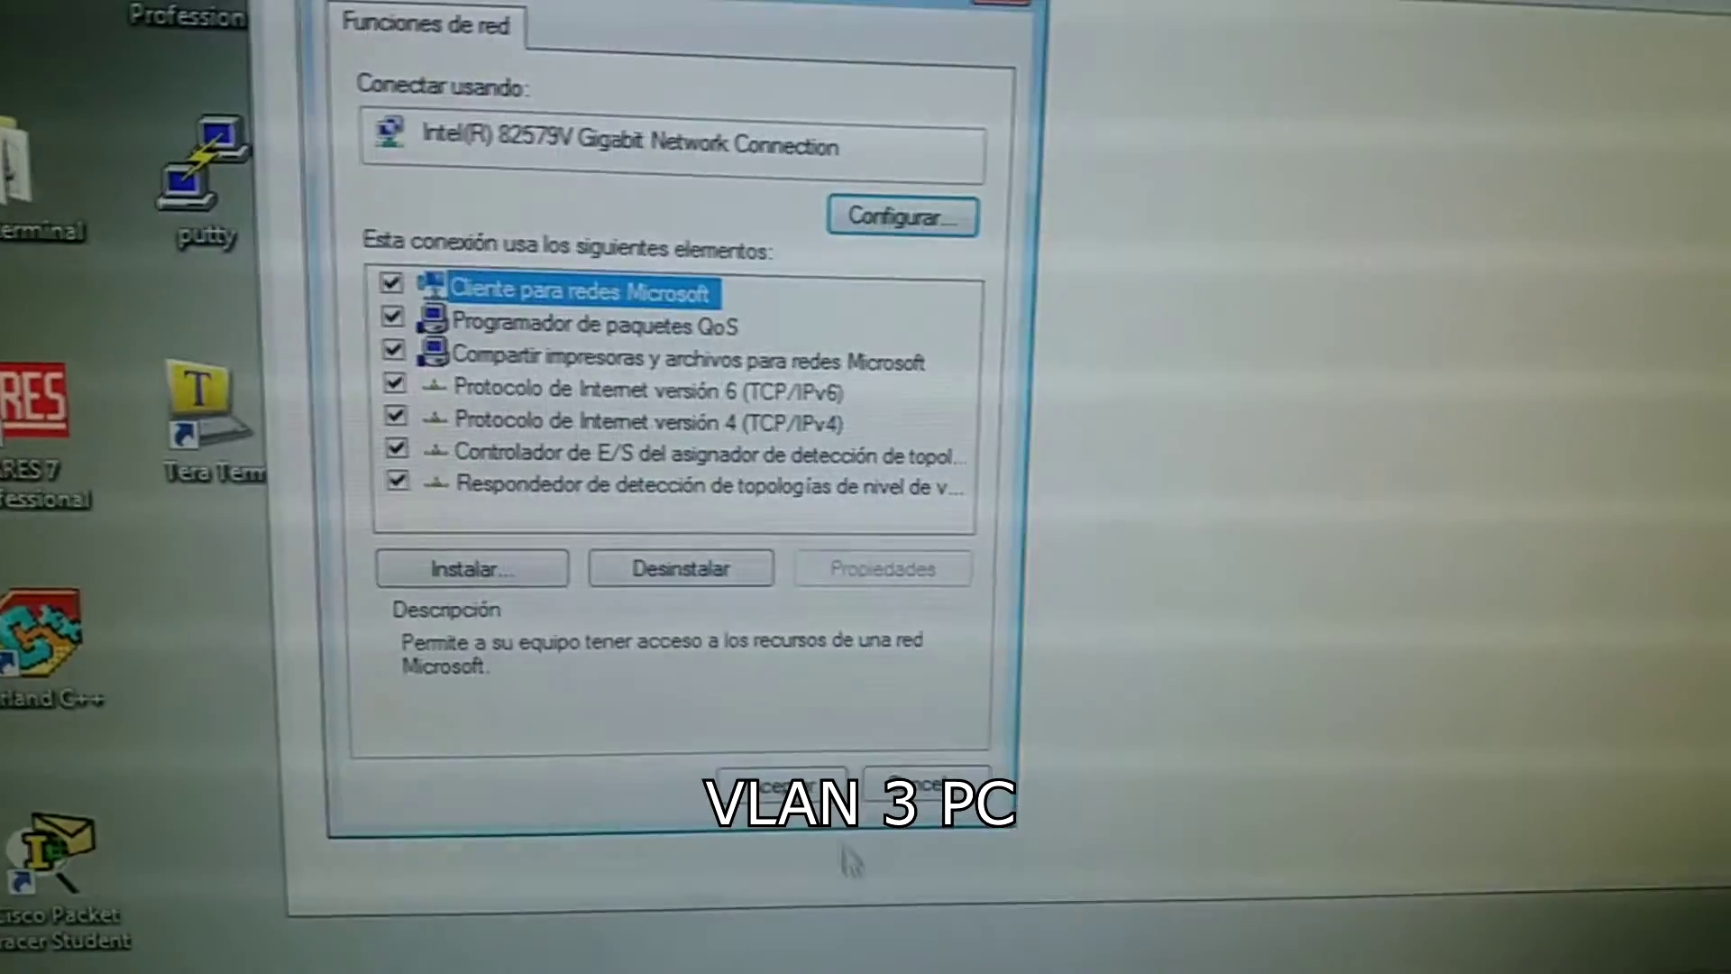
{"action": "left_click", "coordinate": [808, 825]}
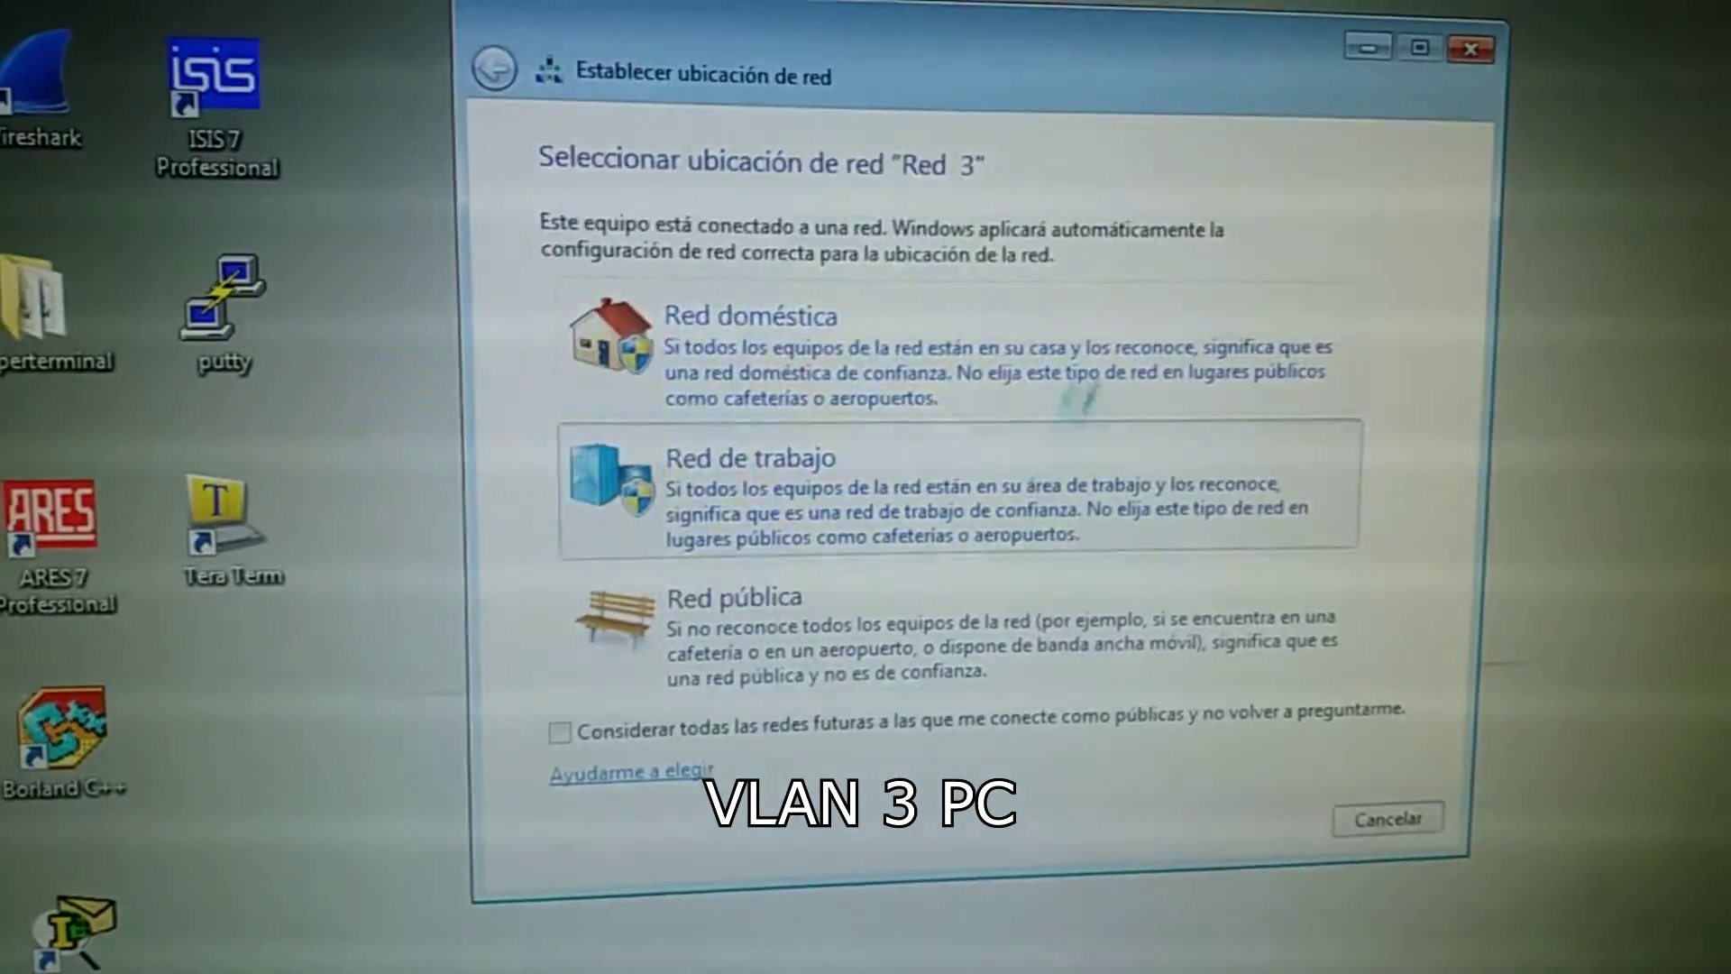
{"action": "left_click", "coordinate": [749, 480]}
{"action": "left_click", "coordinate": [1467, 43]}
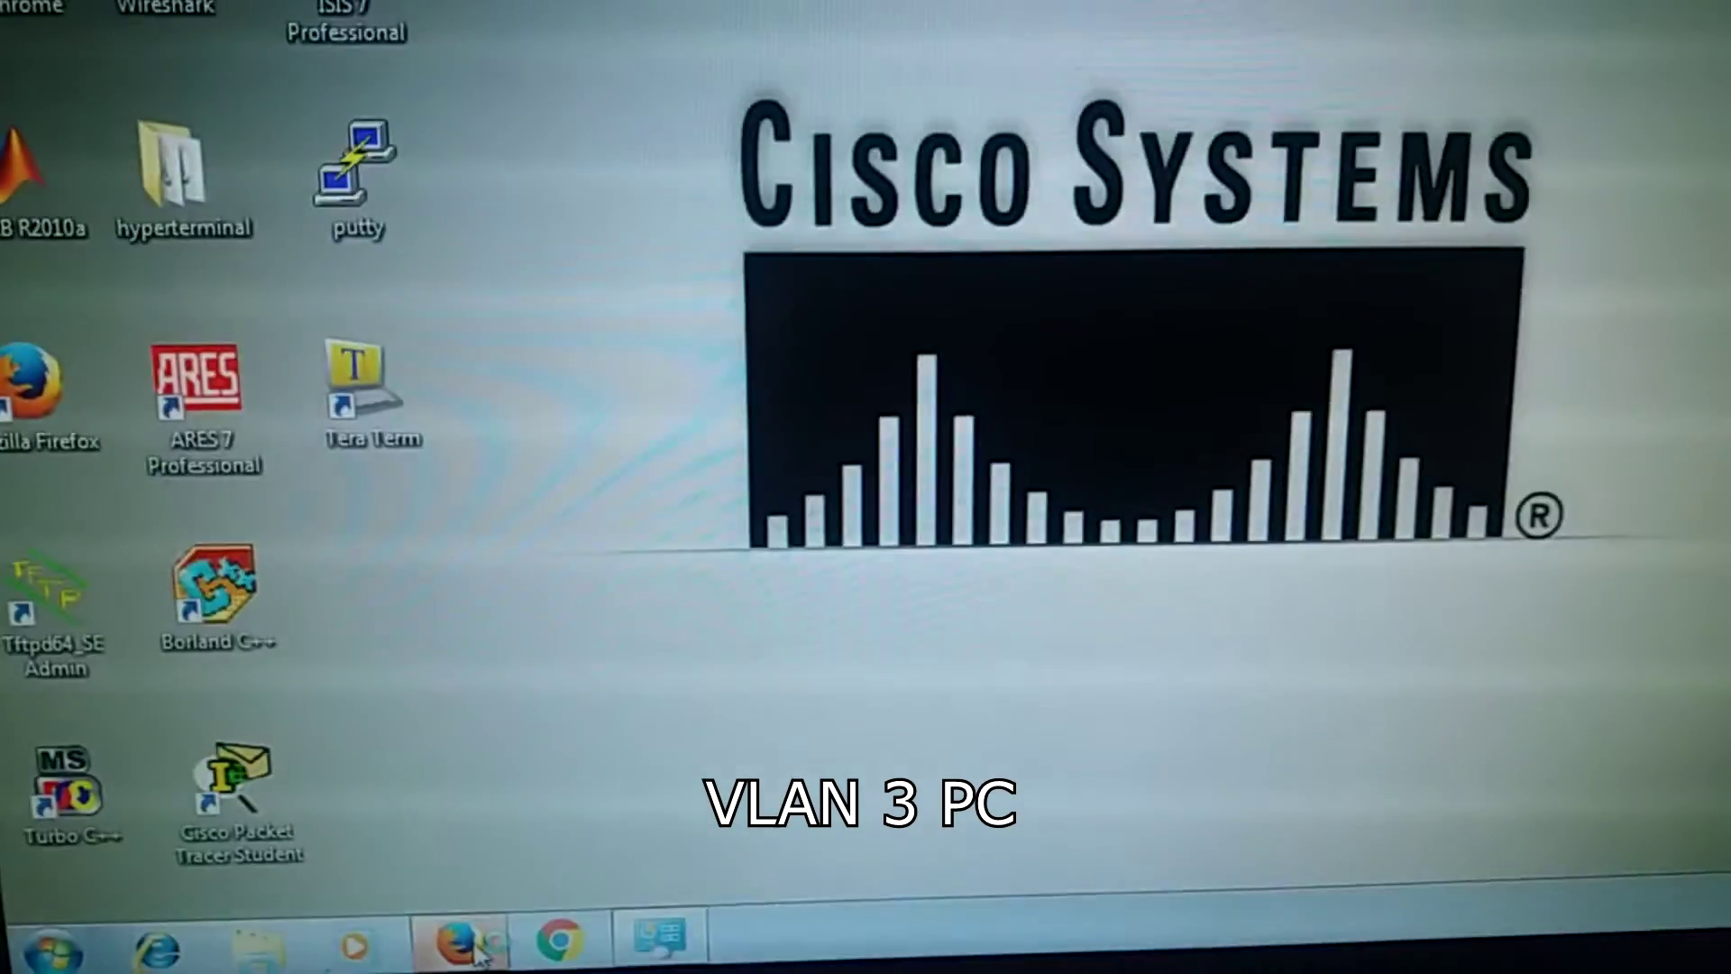
Launch Firefox and load facebook, then google.com.pe from the history suggestion
{"action": "left_click", "coordinate": [460, 942]}
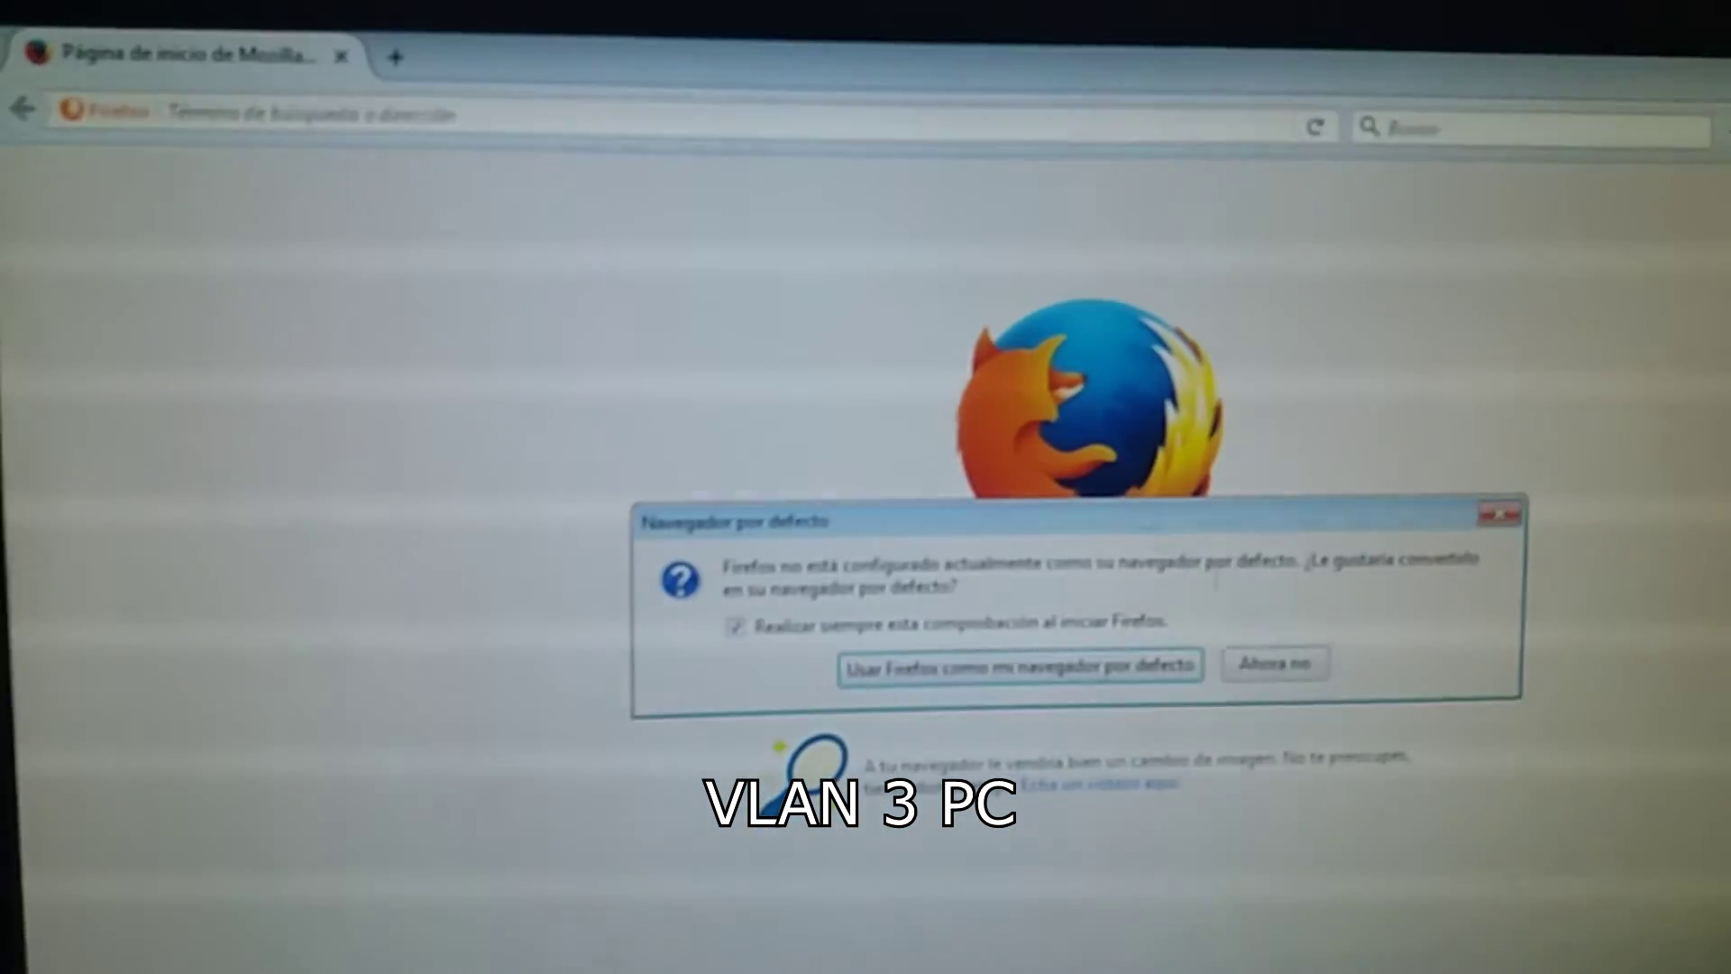
{"action": "left_click", "coordinate": [1294, 657]}
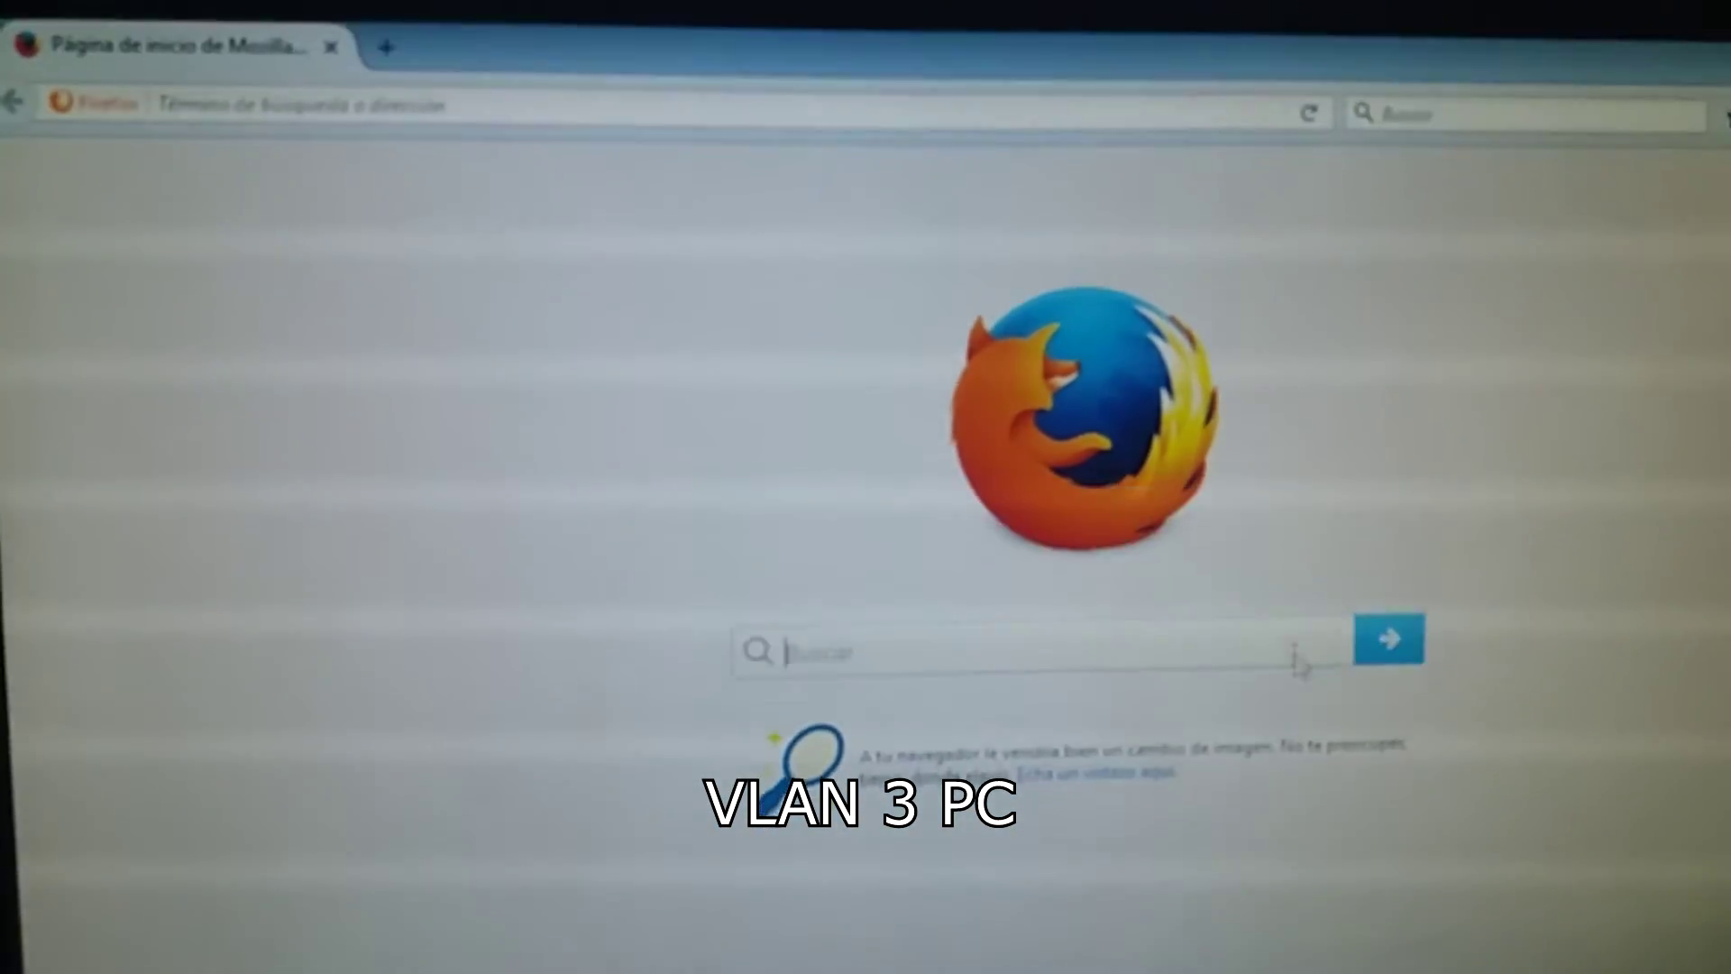
{"action": "left_click", "coordinate": [811, 115]}
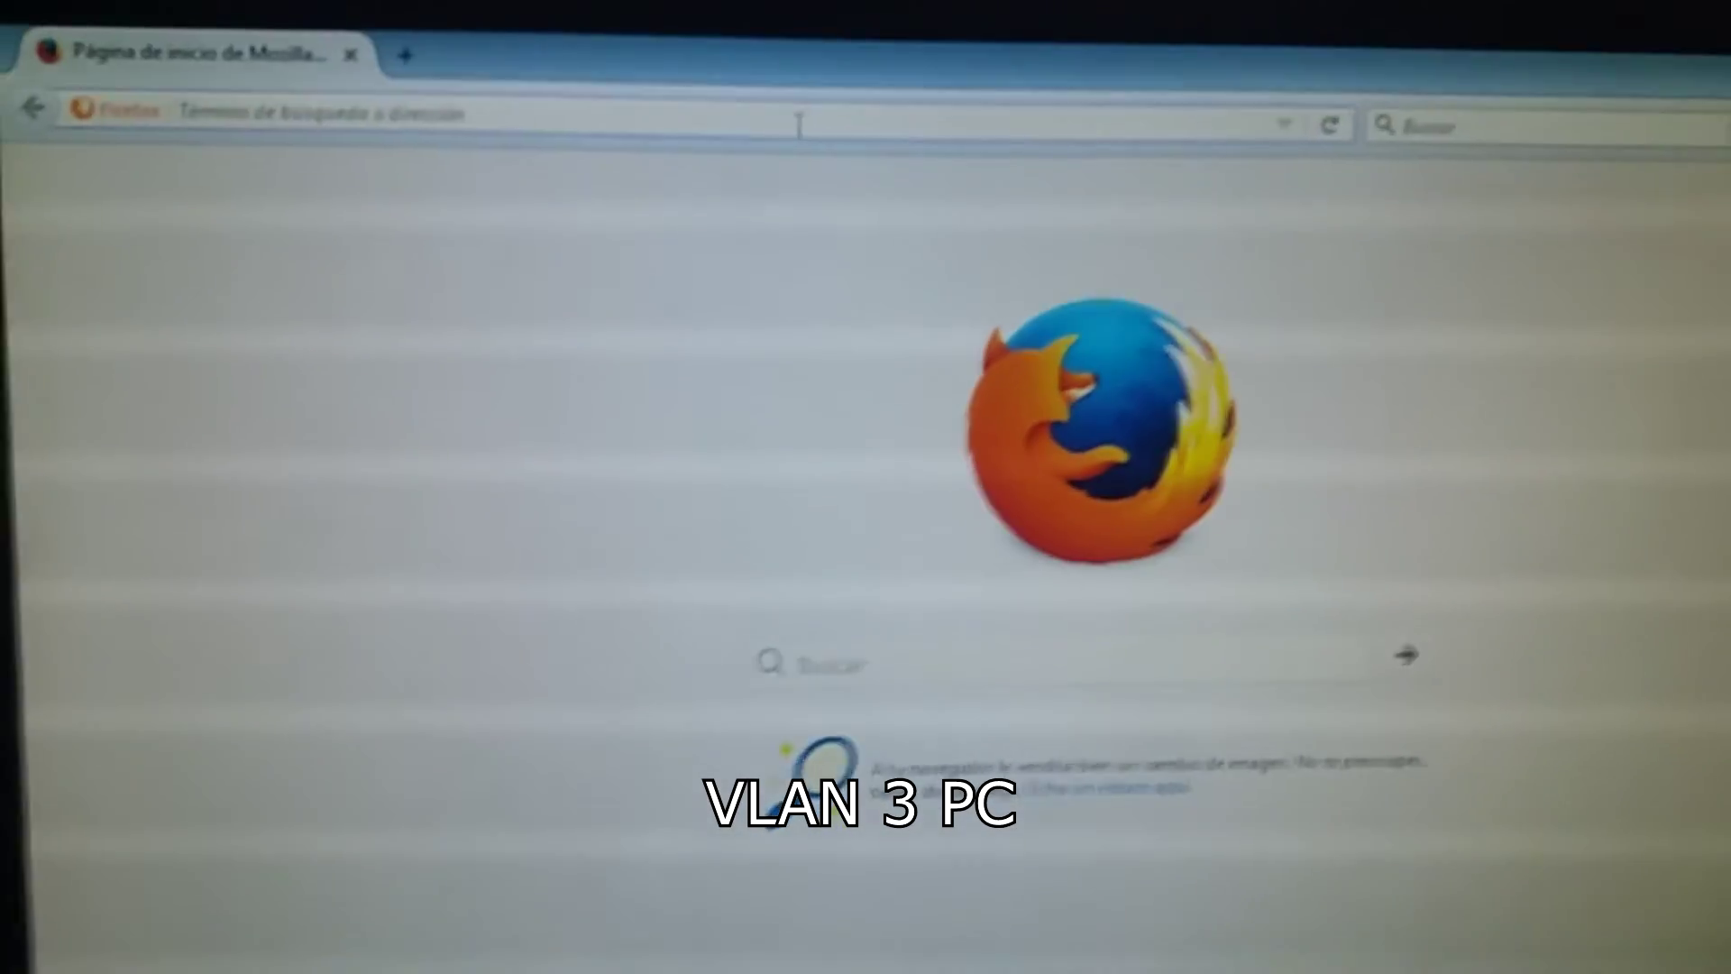
{"action": "type", "text": "fa"}
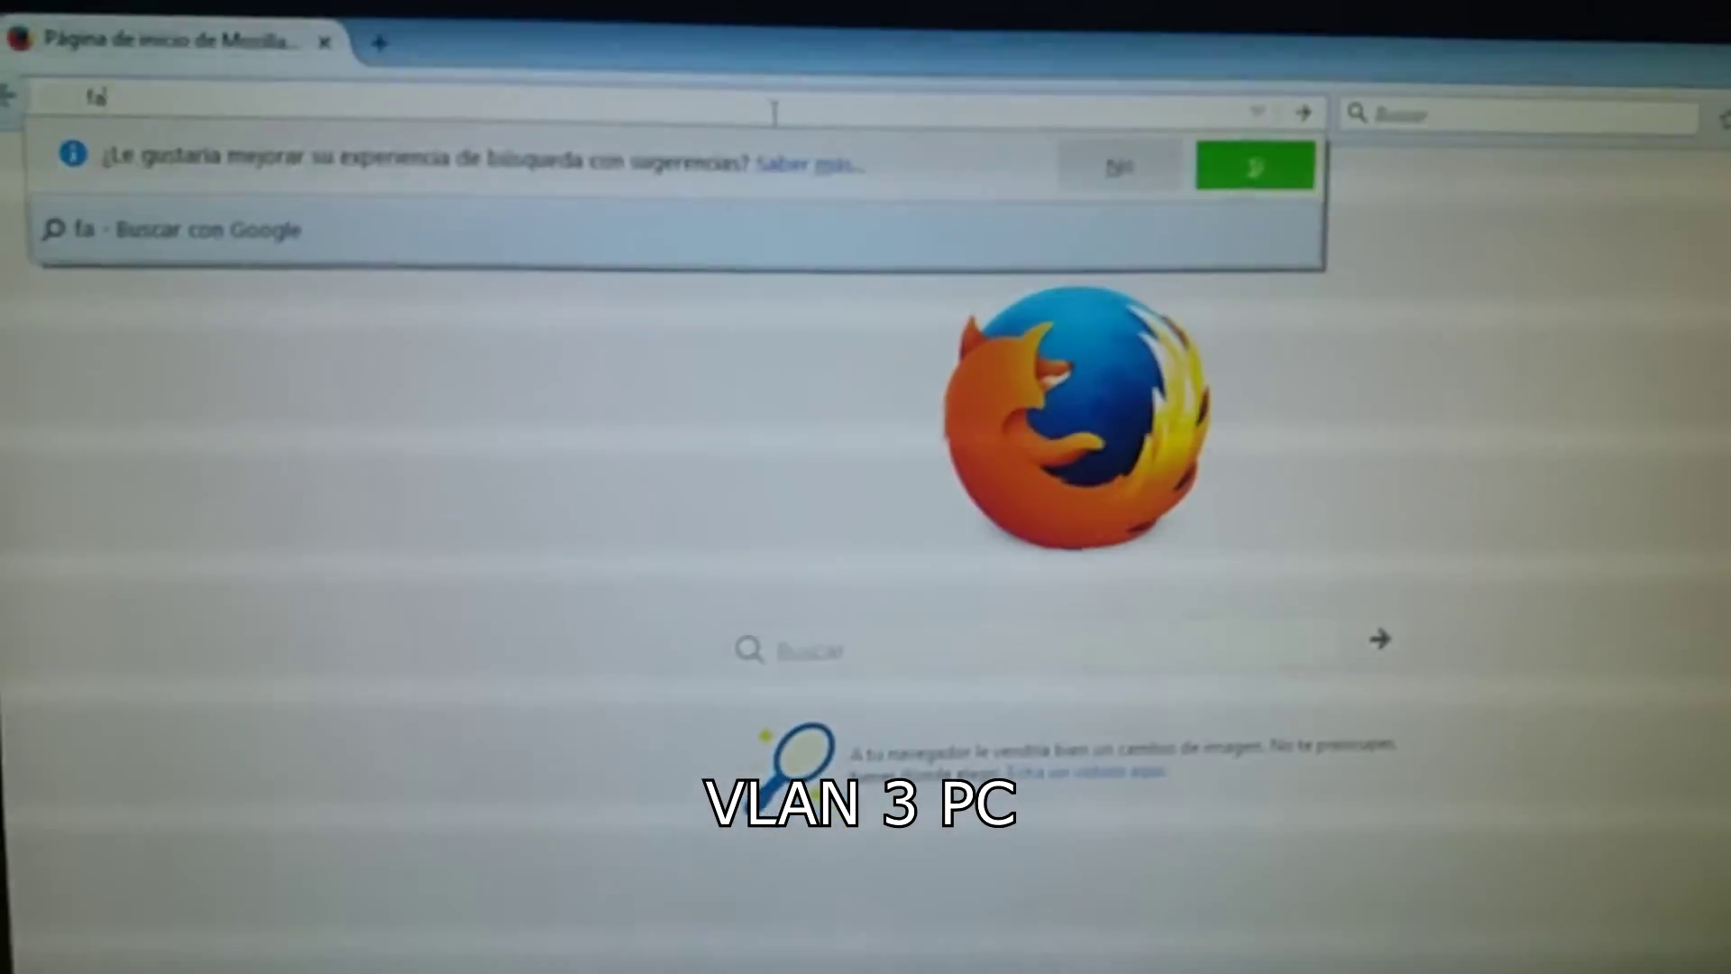
{"action": "type", "text": "cebook"}
{"action": "key", "text": "Return"}
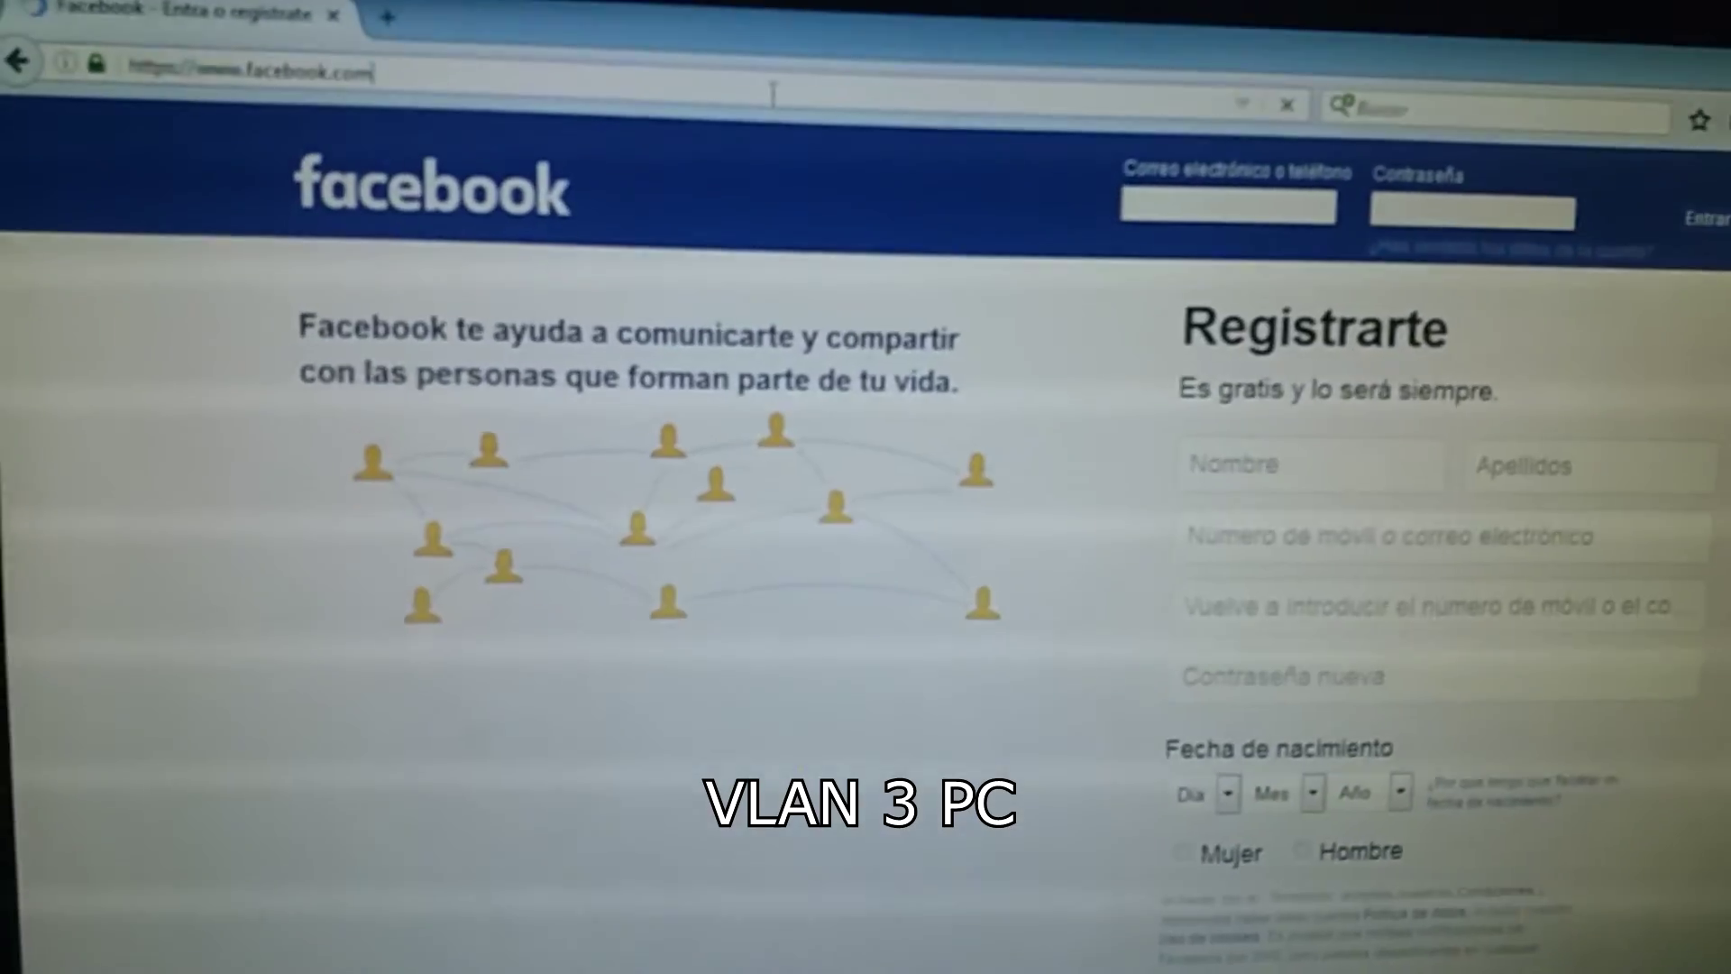
{"action": "left_click", "coordinate": [784, 106]}
{"action": "type", "text": "google.com/"}
{"action": "key", "text": "Down"}
{"action": "key", "text": "Return"}
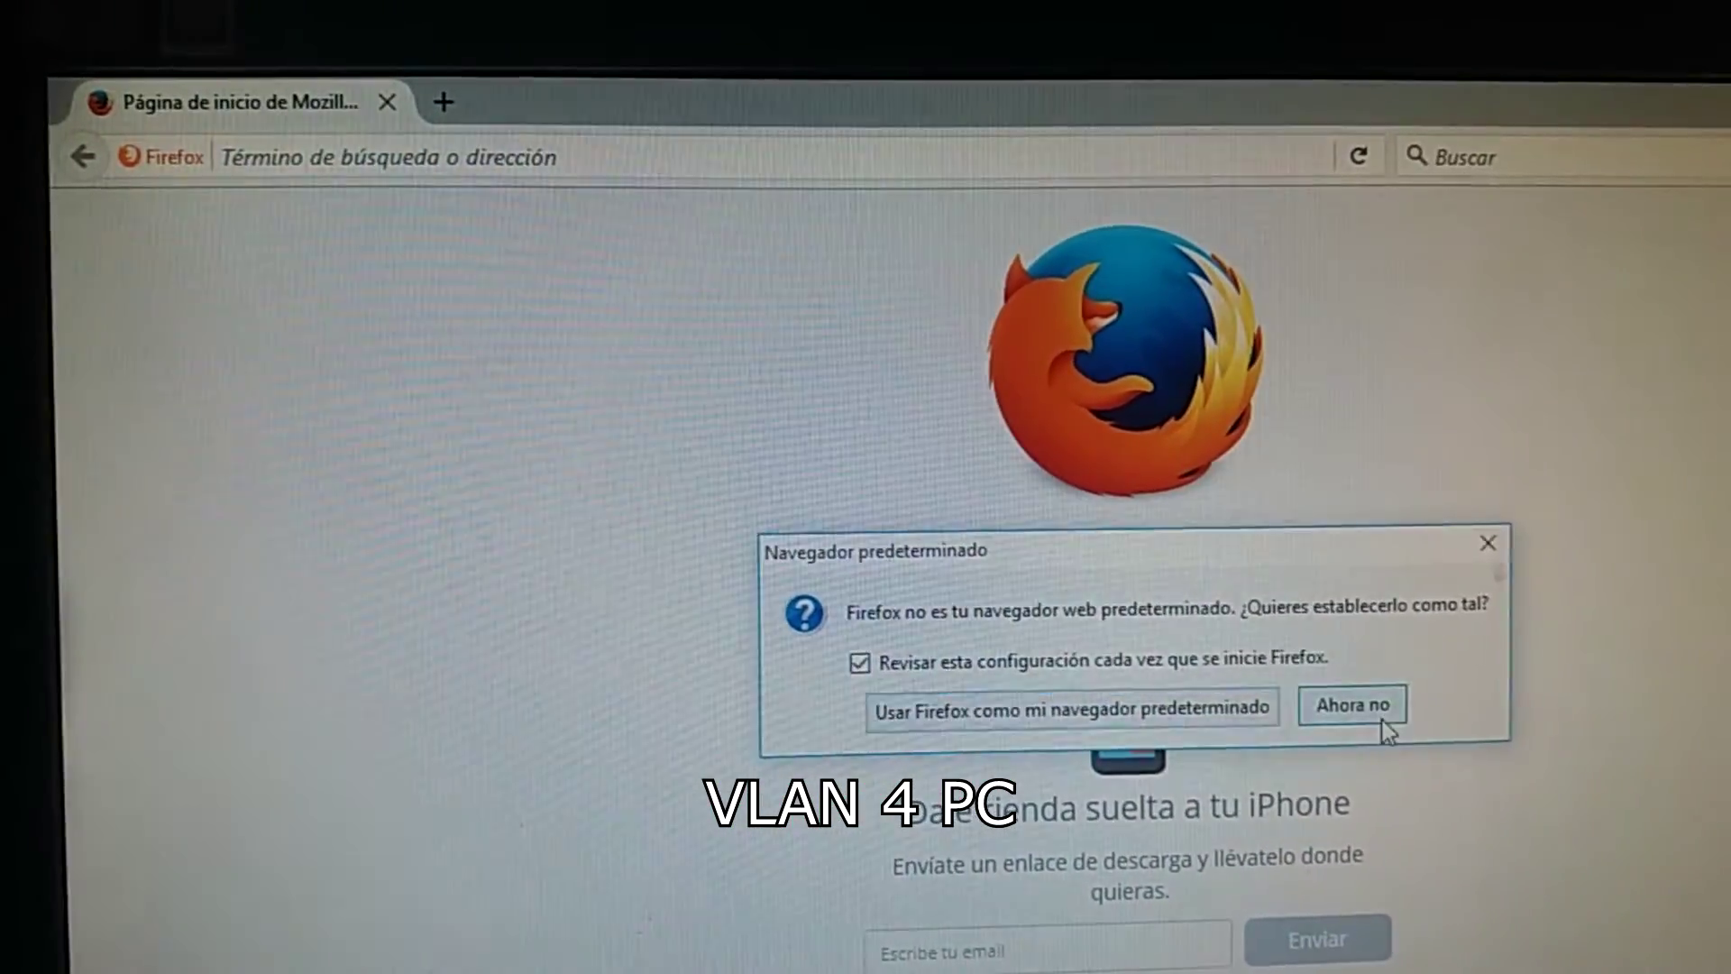
Dismiss the default-browser prompt, load facebook.com and google.com.pe, then start typing 'goo'
{"action": "left_click", "coordinate": [1348, 709]}
{"action": "left_click", "coordinate": [749, 155]}
{"action": "type", "text": "facebook.com"}
{"action": "key", "text": "Return"}
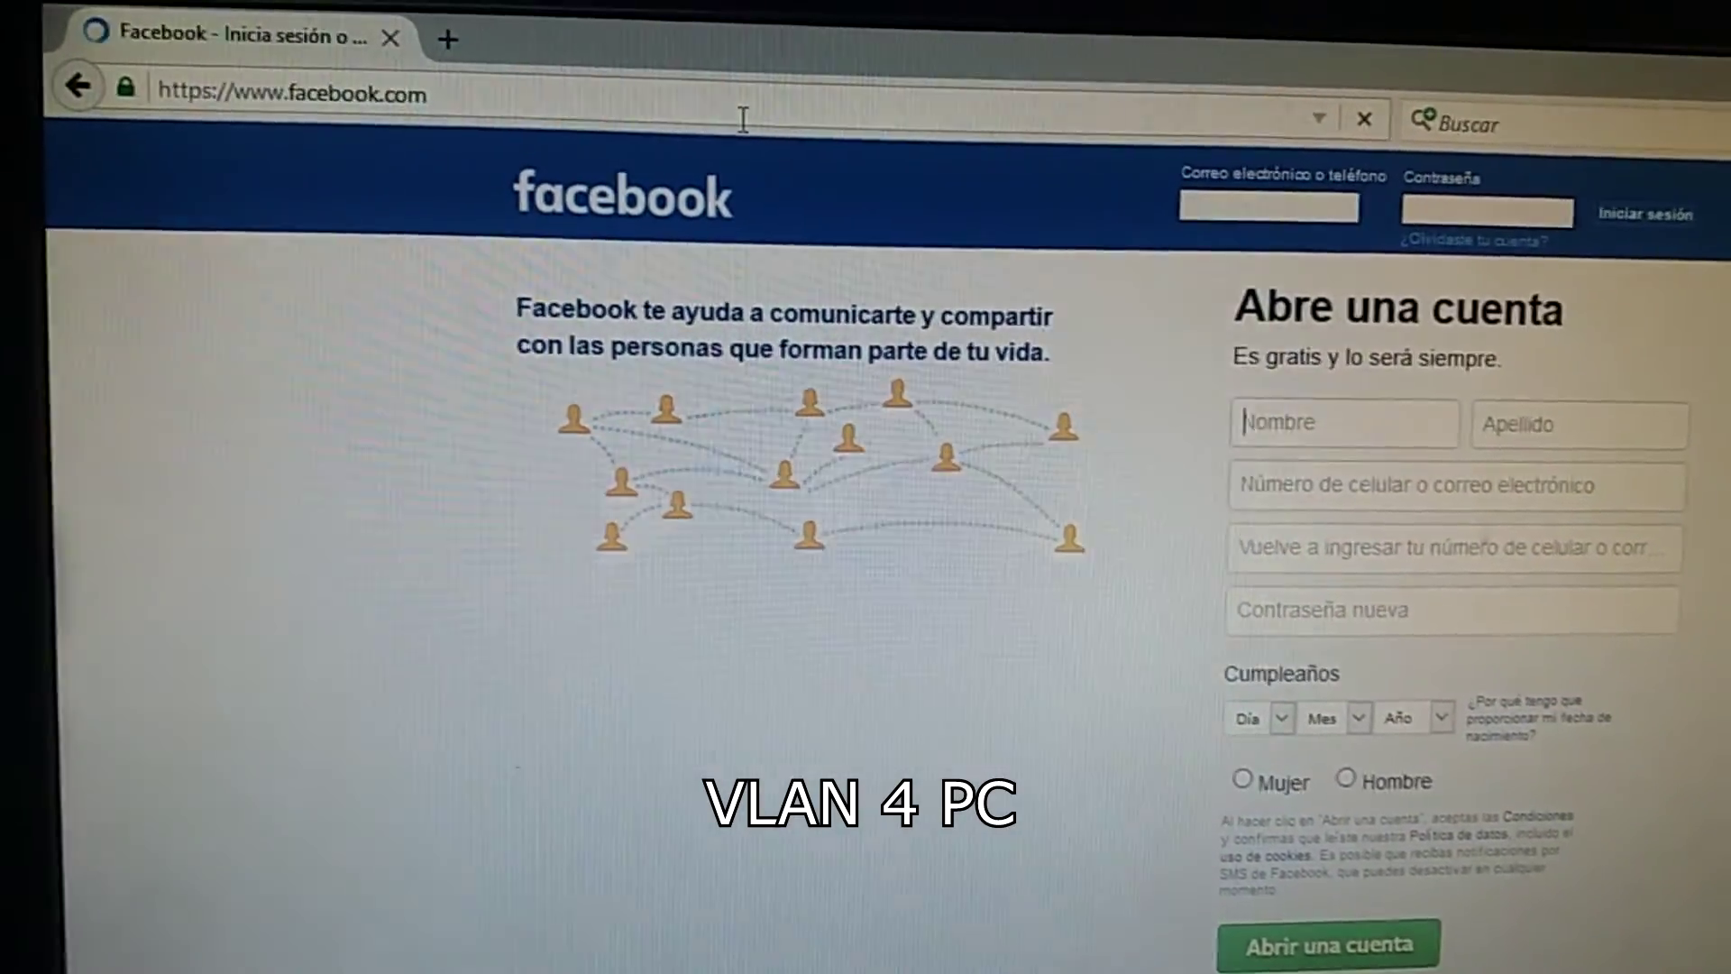
{"action": "left_click", "coordinate": [748, 112]}
{"action": "type", "text": "google.com.pe/"}
{"action": "key", "text": "Return"}
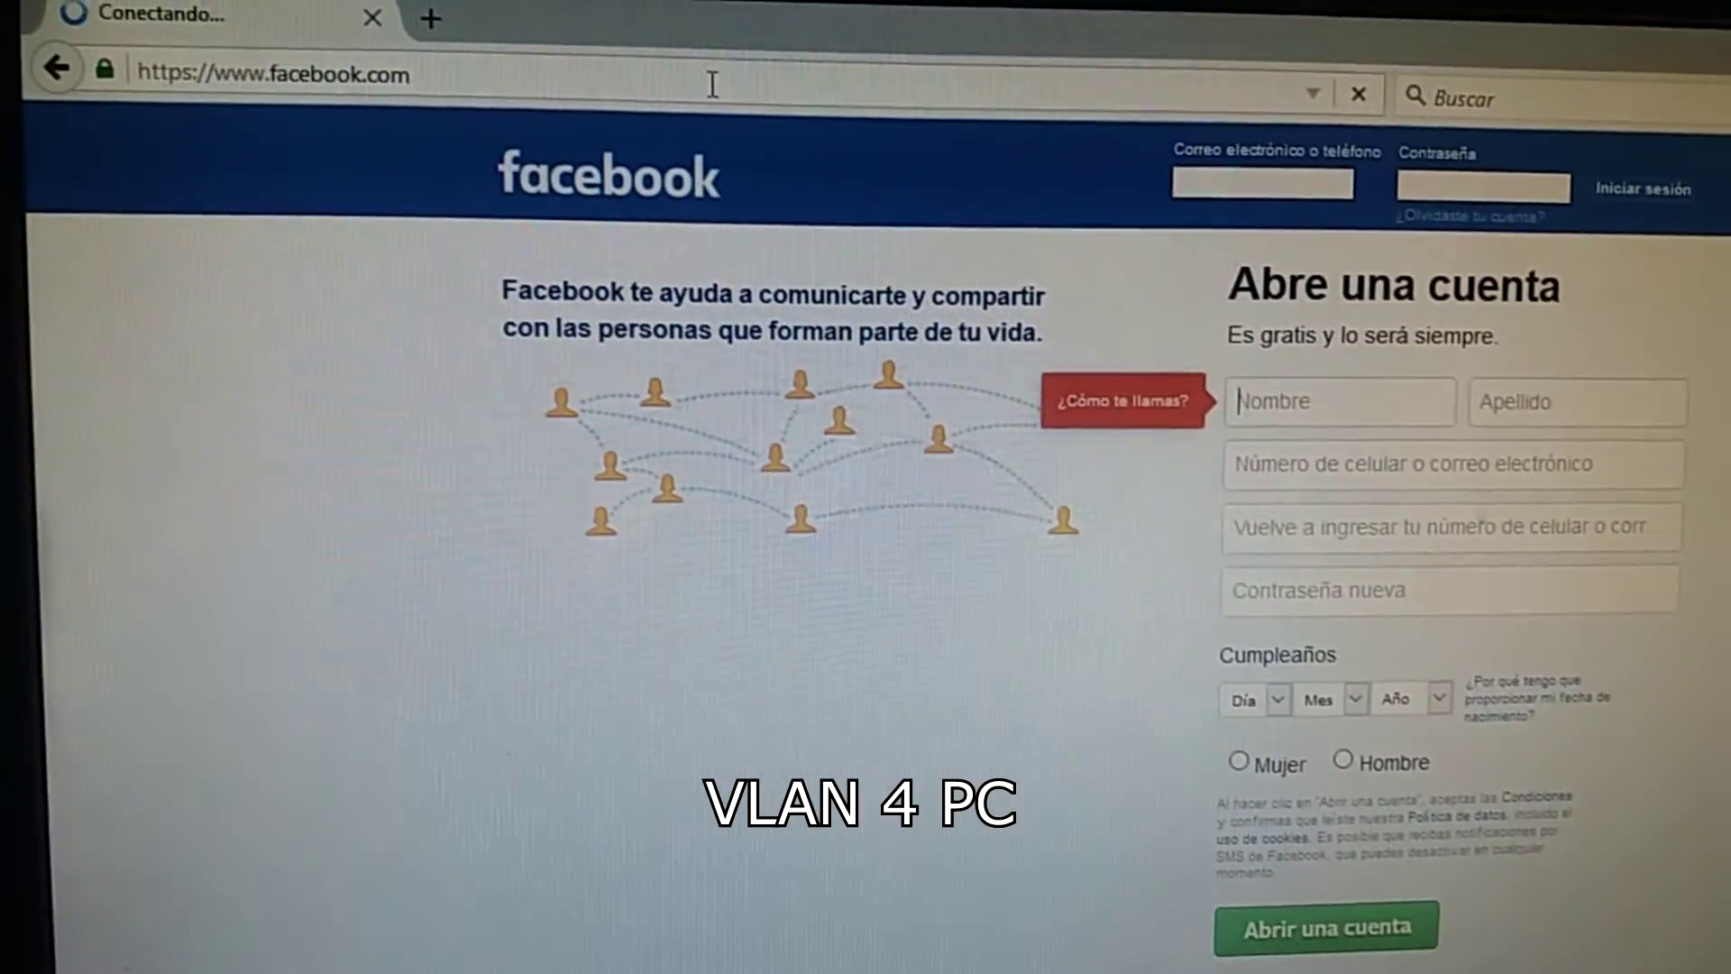
{"action": "left_click", "coordinate": [706, 94]}
{"action": "type", "text": "goo"}
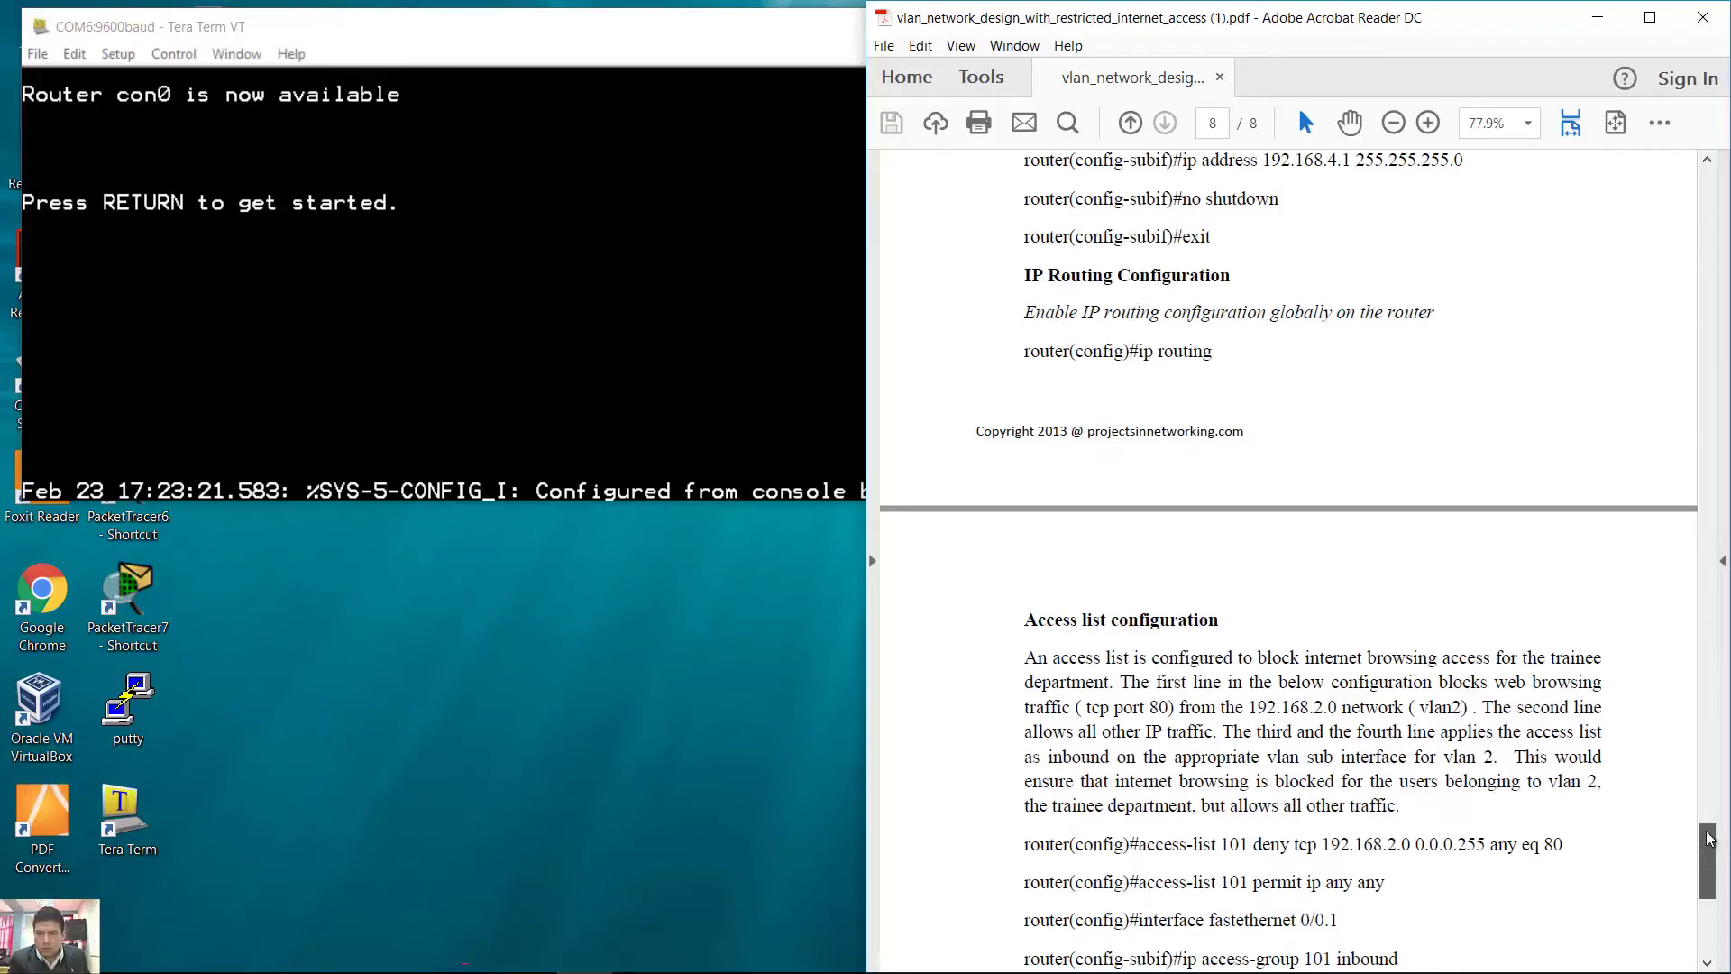
Highlight the guide's sentences on blocking tcp port 80 from 192.168.2.0 (VLAN 2) and applying the list inbound
{"action": "scroll", "coordinate": [1614, 789], "scroll_direction": "down", "scroll_amount": 3}
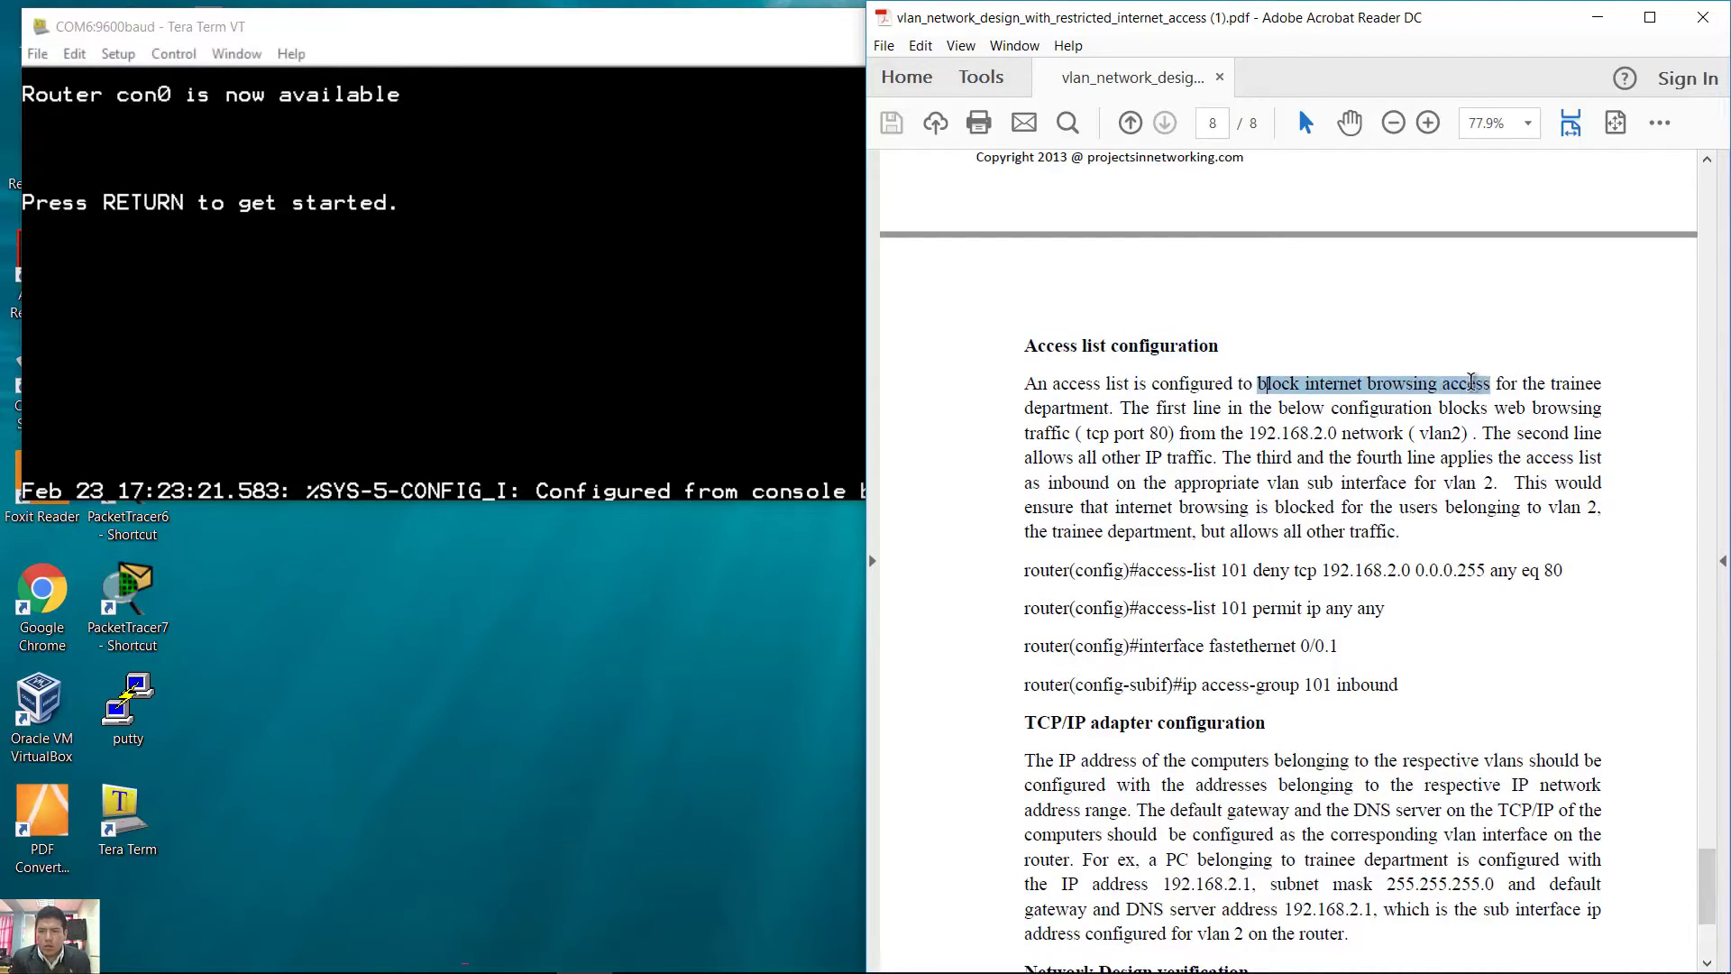
{"action": "left_click_drag", "start_coordinate": [1471, 381], "coordinate": [1126, 416]}
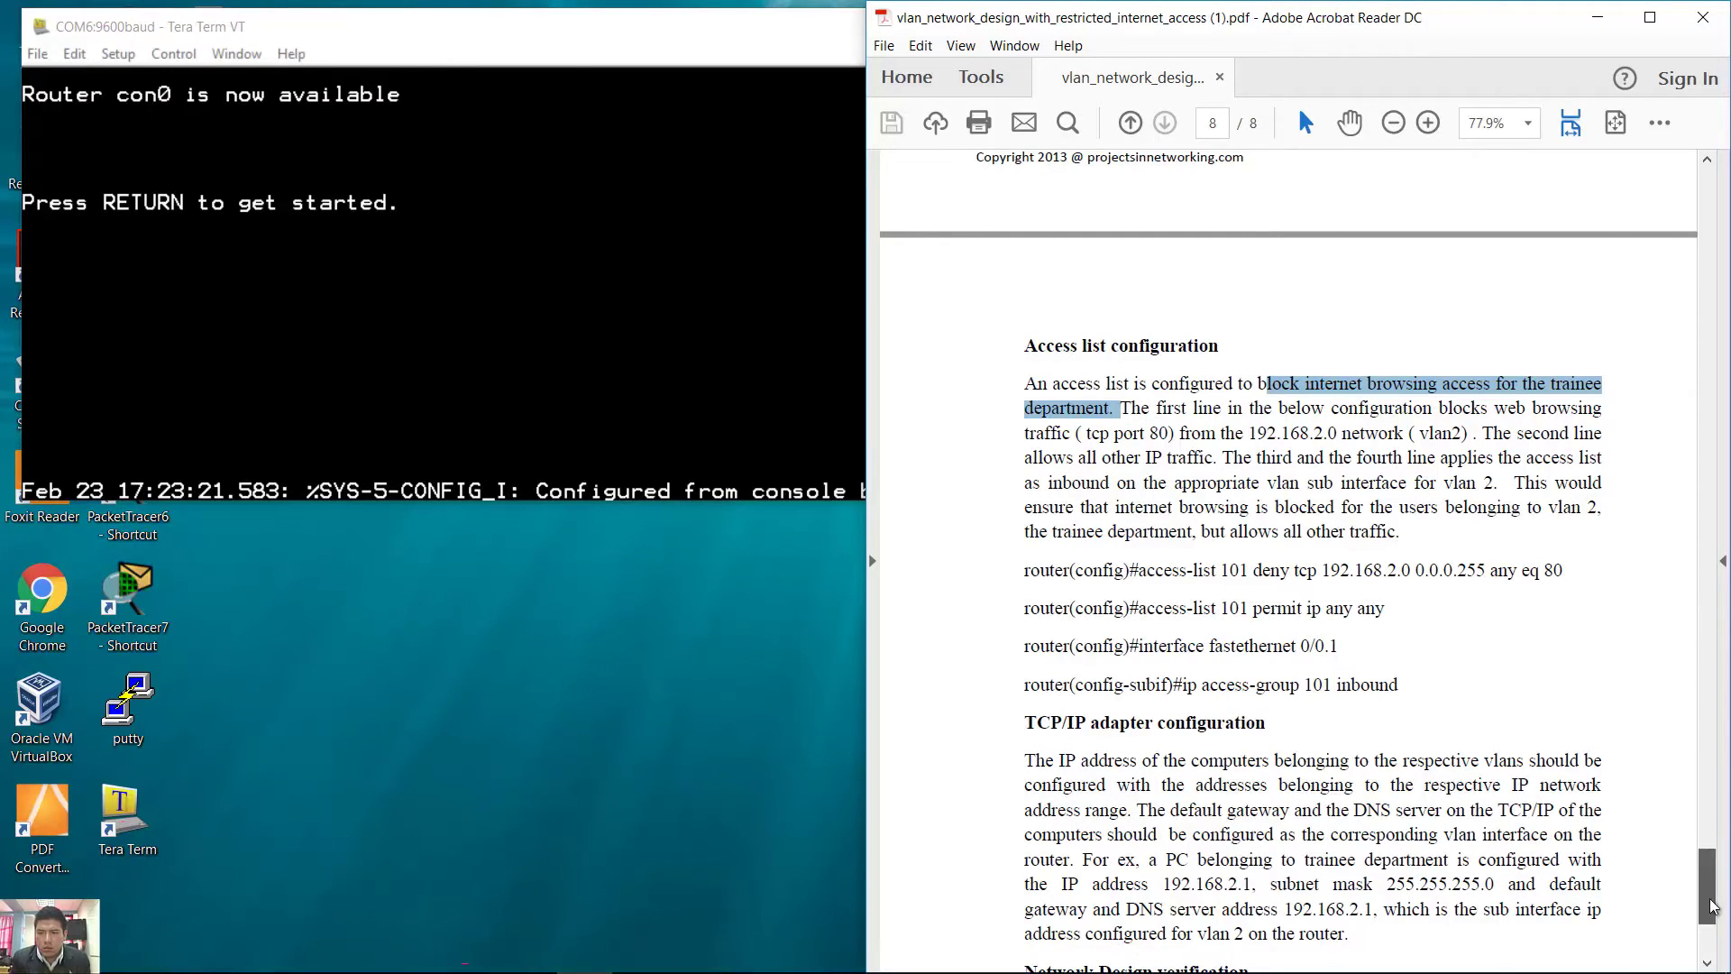
{"action": "left_click_drag", "start_coordinate": [1695, 920], "coordinate": [1695, 514]}
{"action": "left_click_drag", "start_coordinate": [990, 482], "coordinate": [1520, 482]}
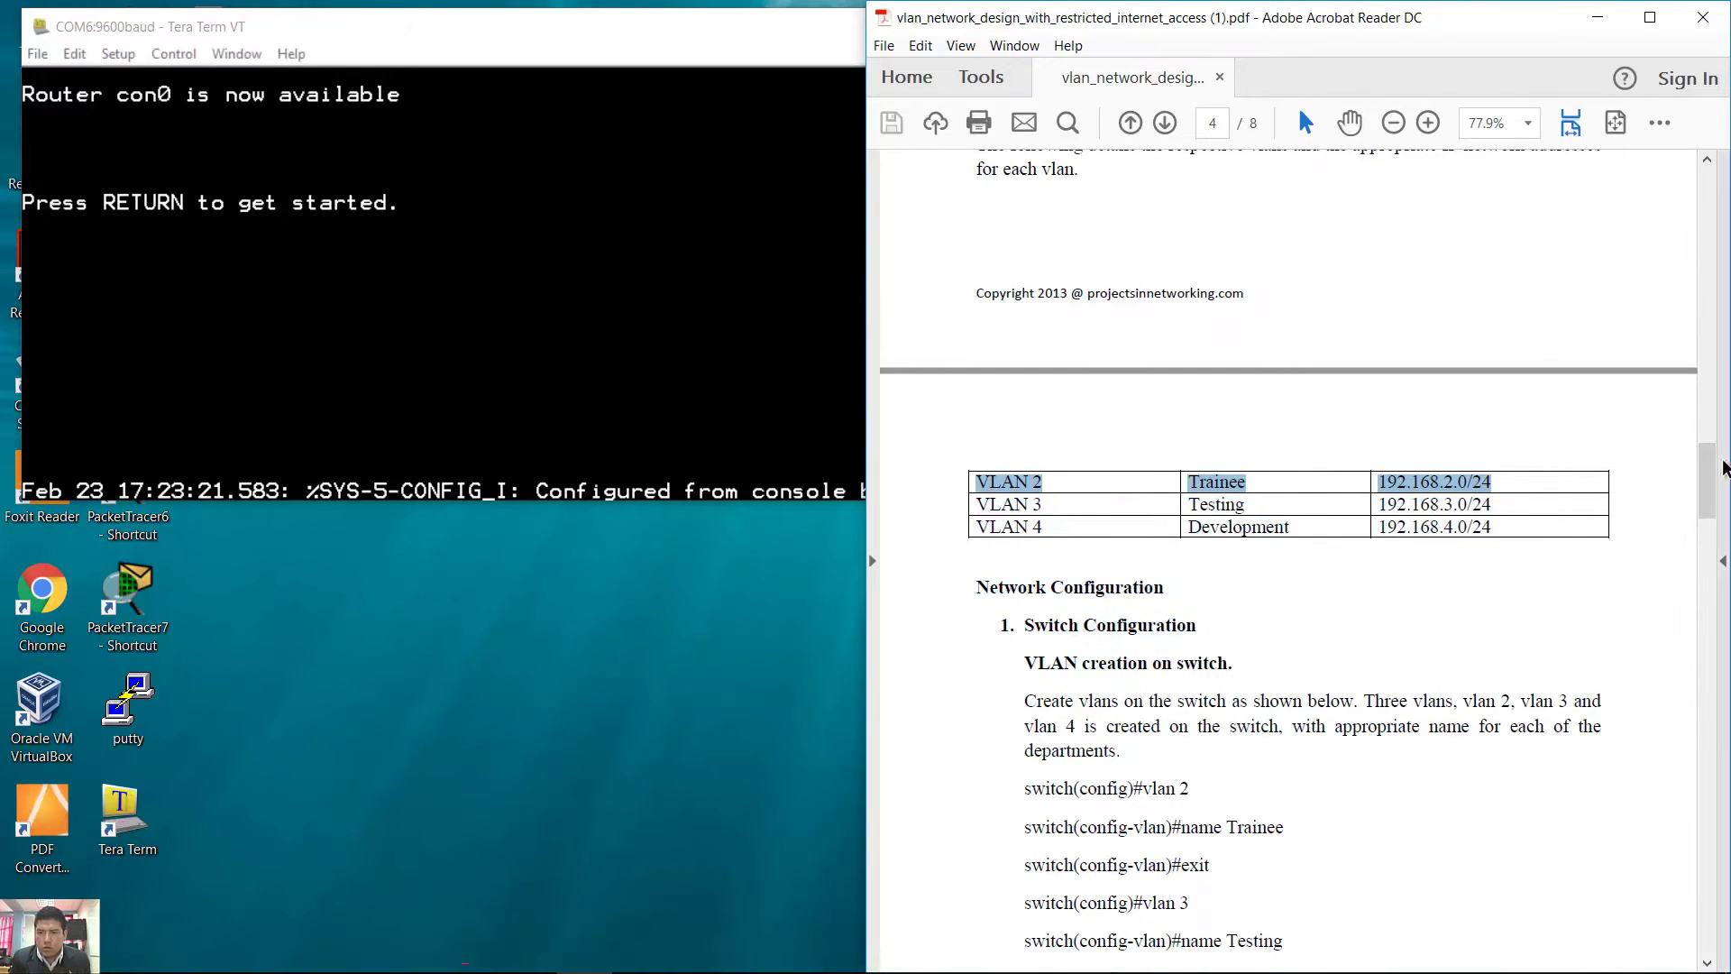
{"action": "left_click_drag", "start_coordinate": [1709, 487], "coordinate": [1707, 882]}
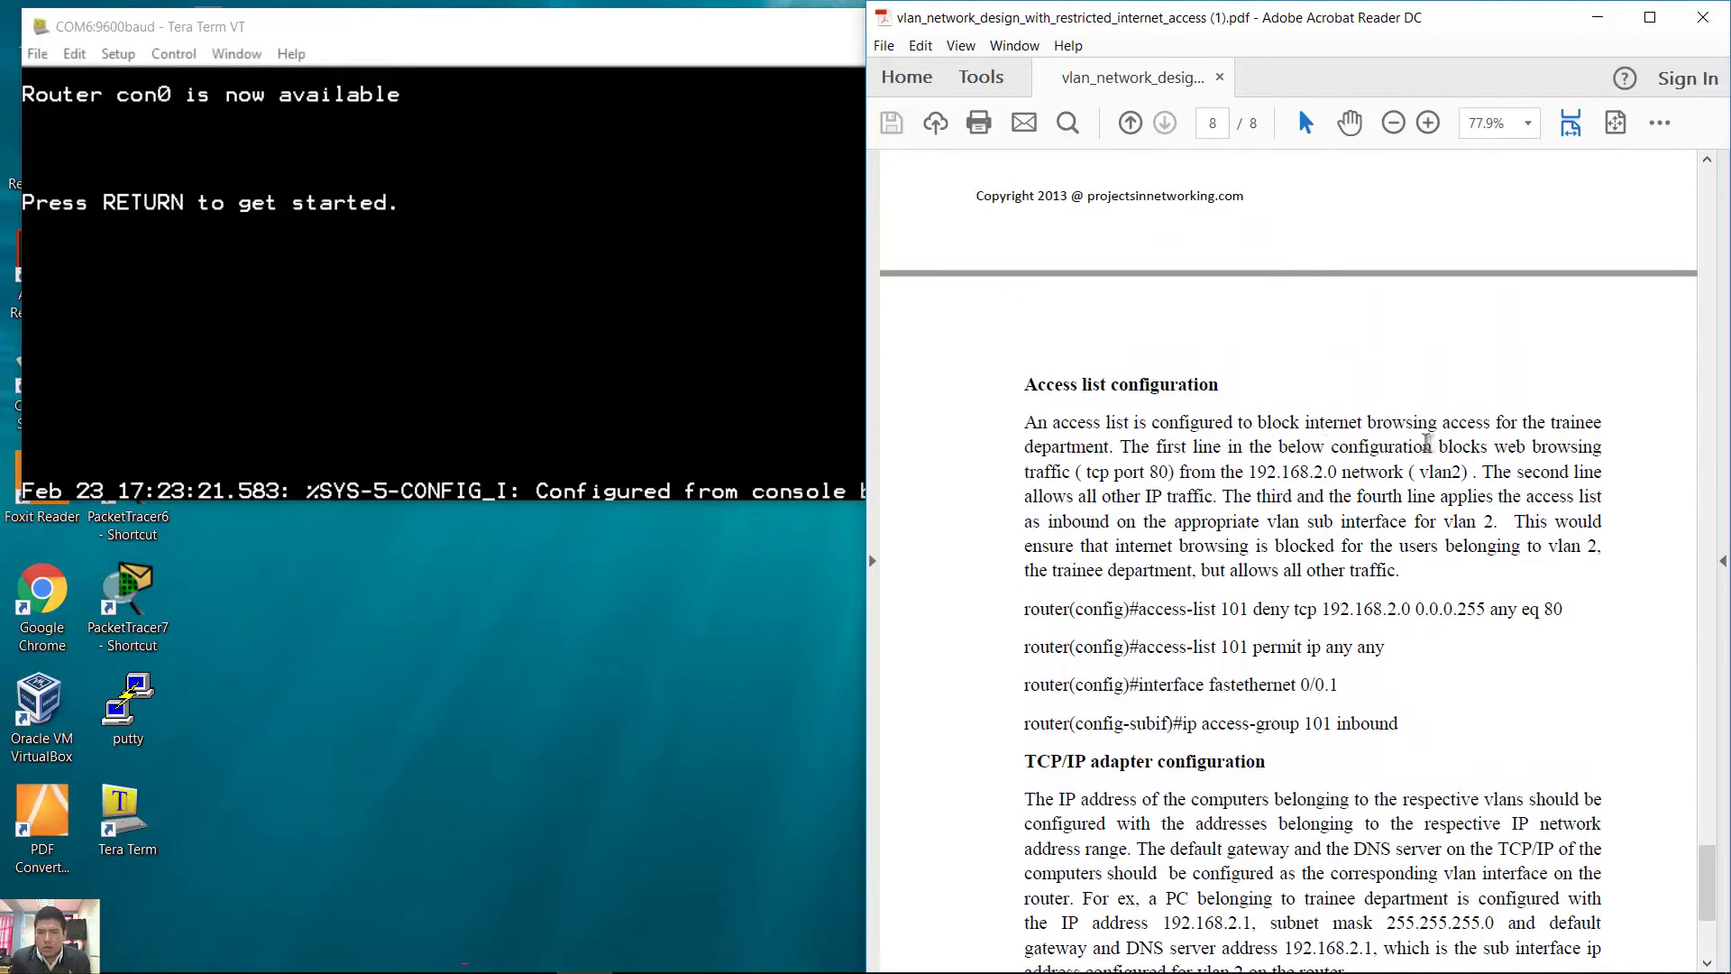
{"action": "left_click_drag", "start_coordinate": [1120, 449], "coordinate": [1171, 470]}
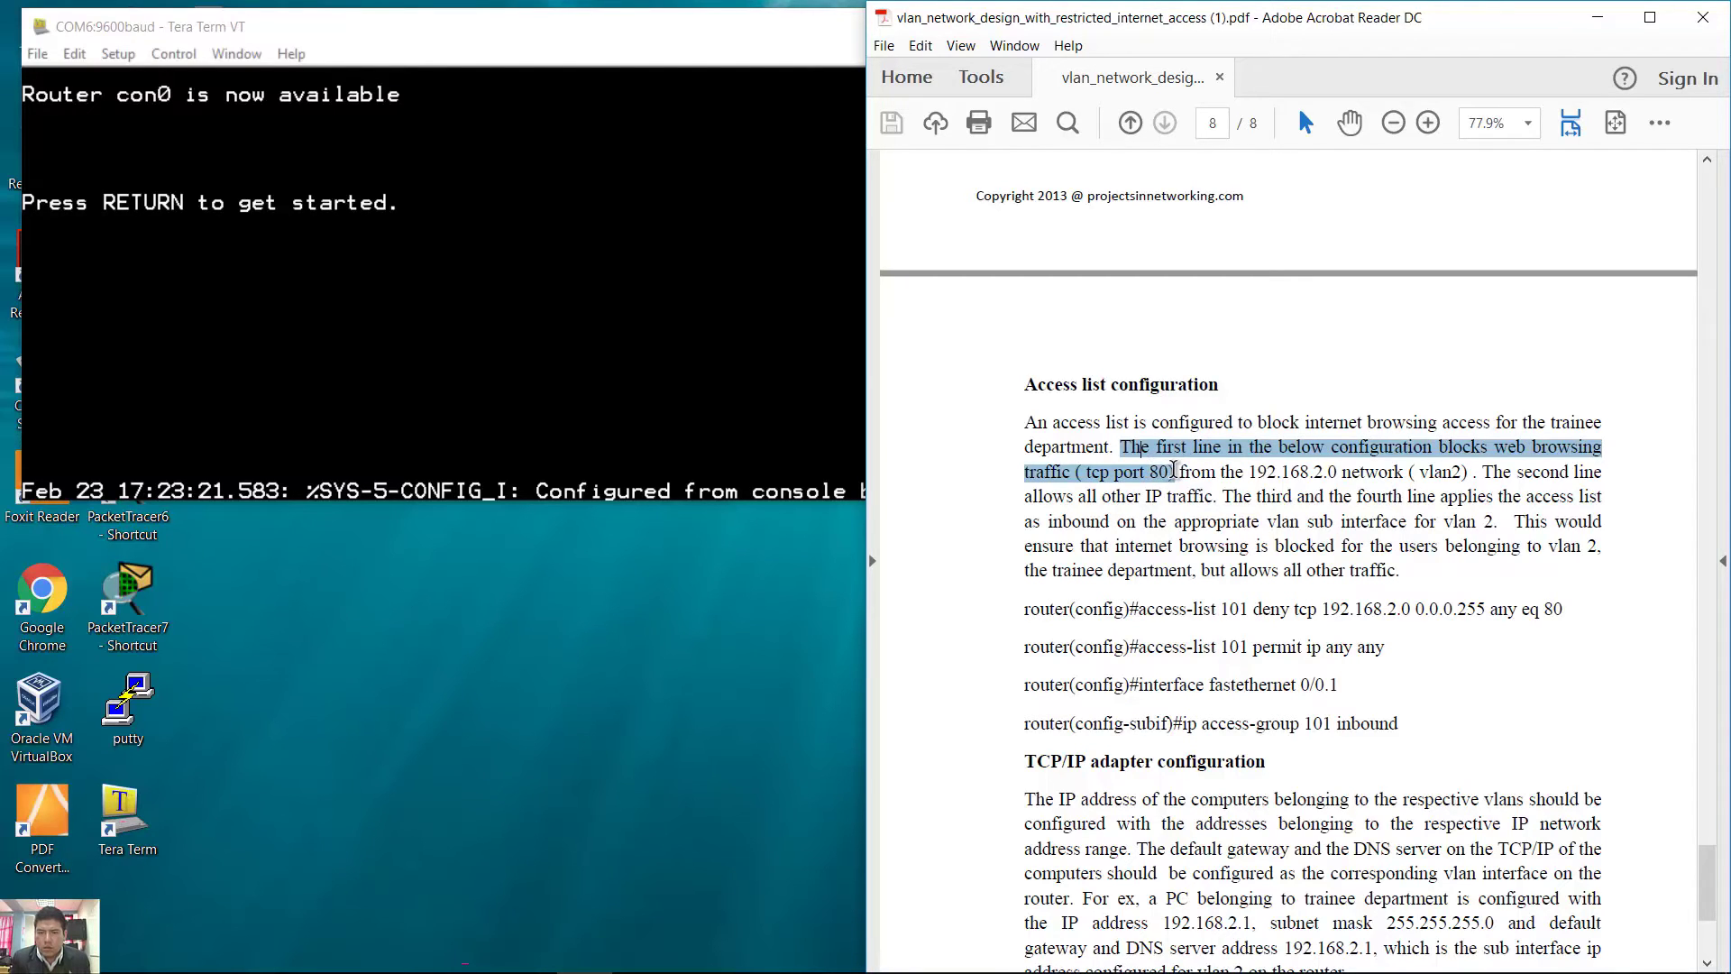
{"action": "left_click", "coordinate": [1173, 470]}
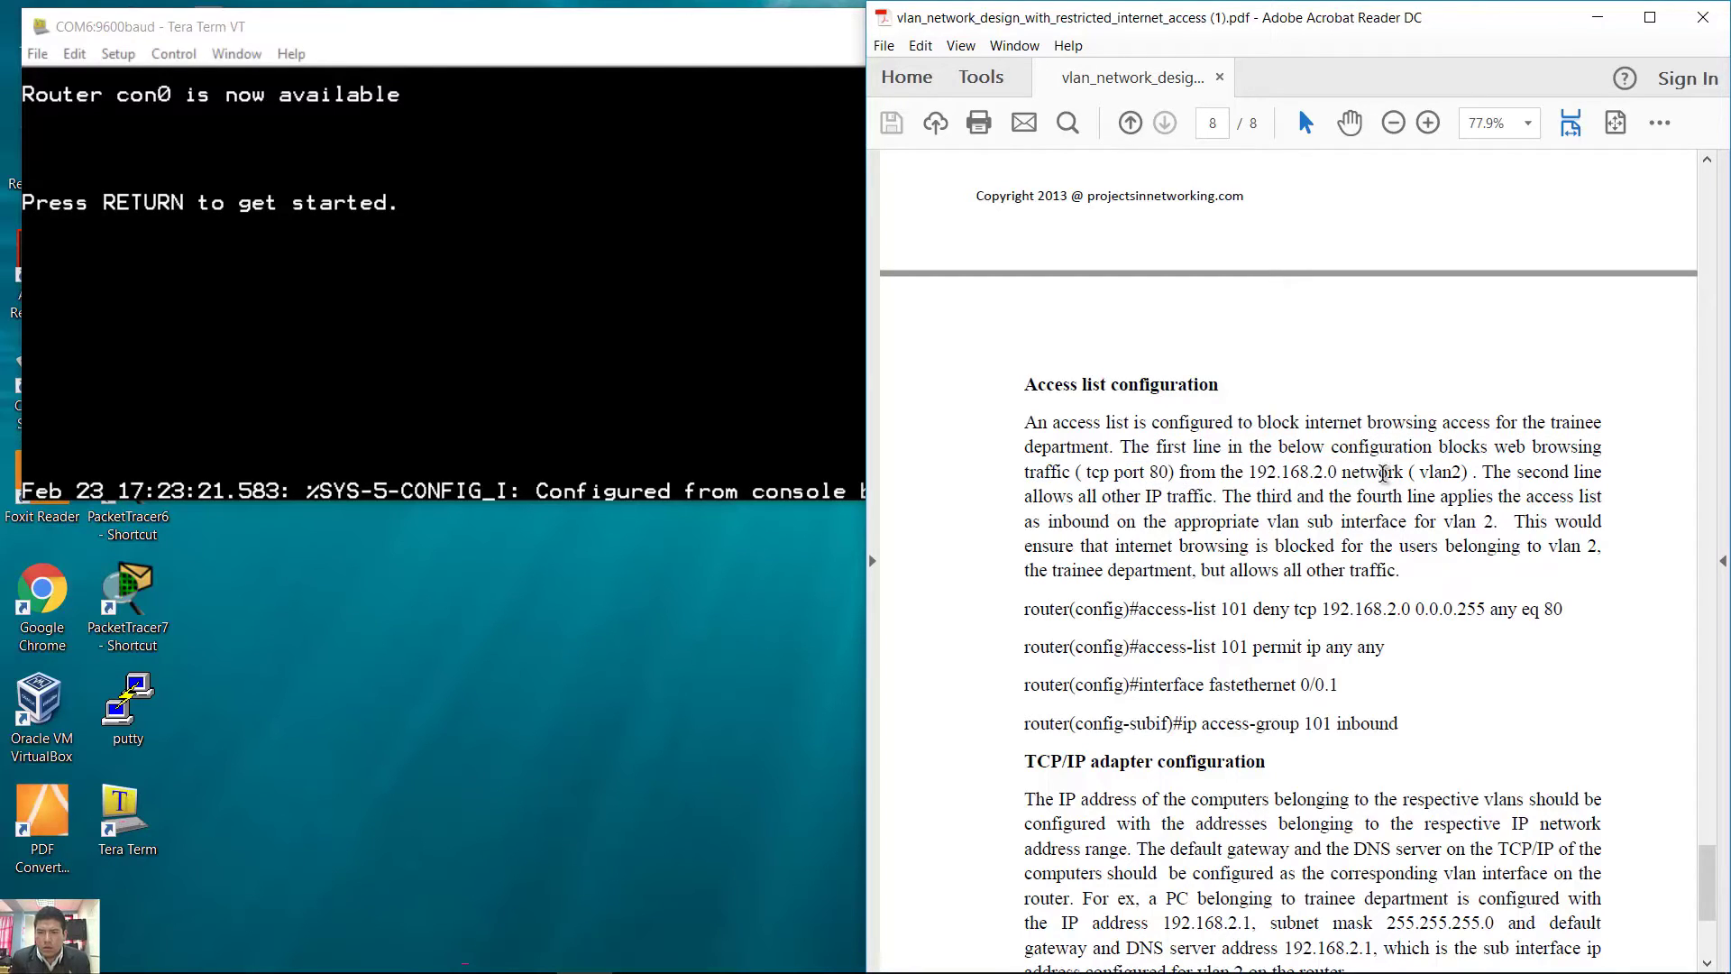
{"action": "left_click_drag", "start_coordinate": [1341, 472], "coordinate": [1218, 498]}
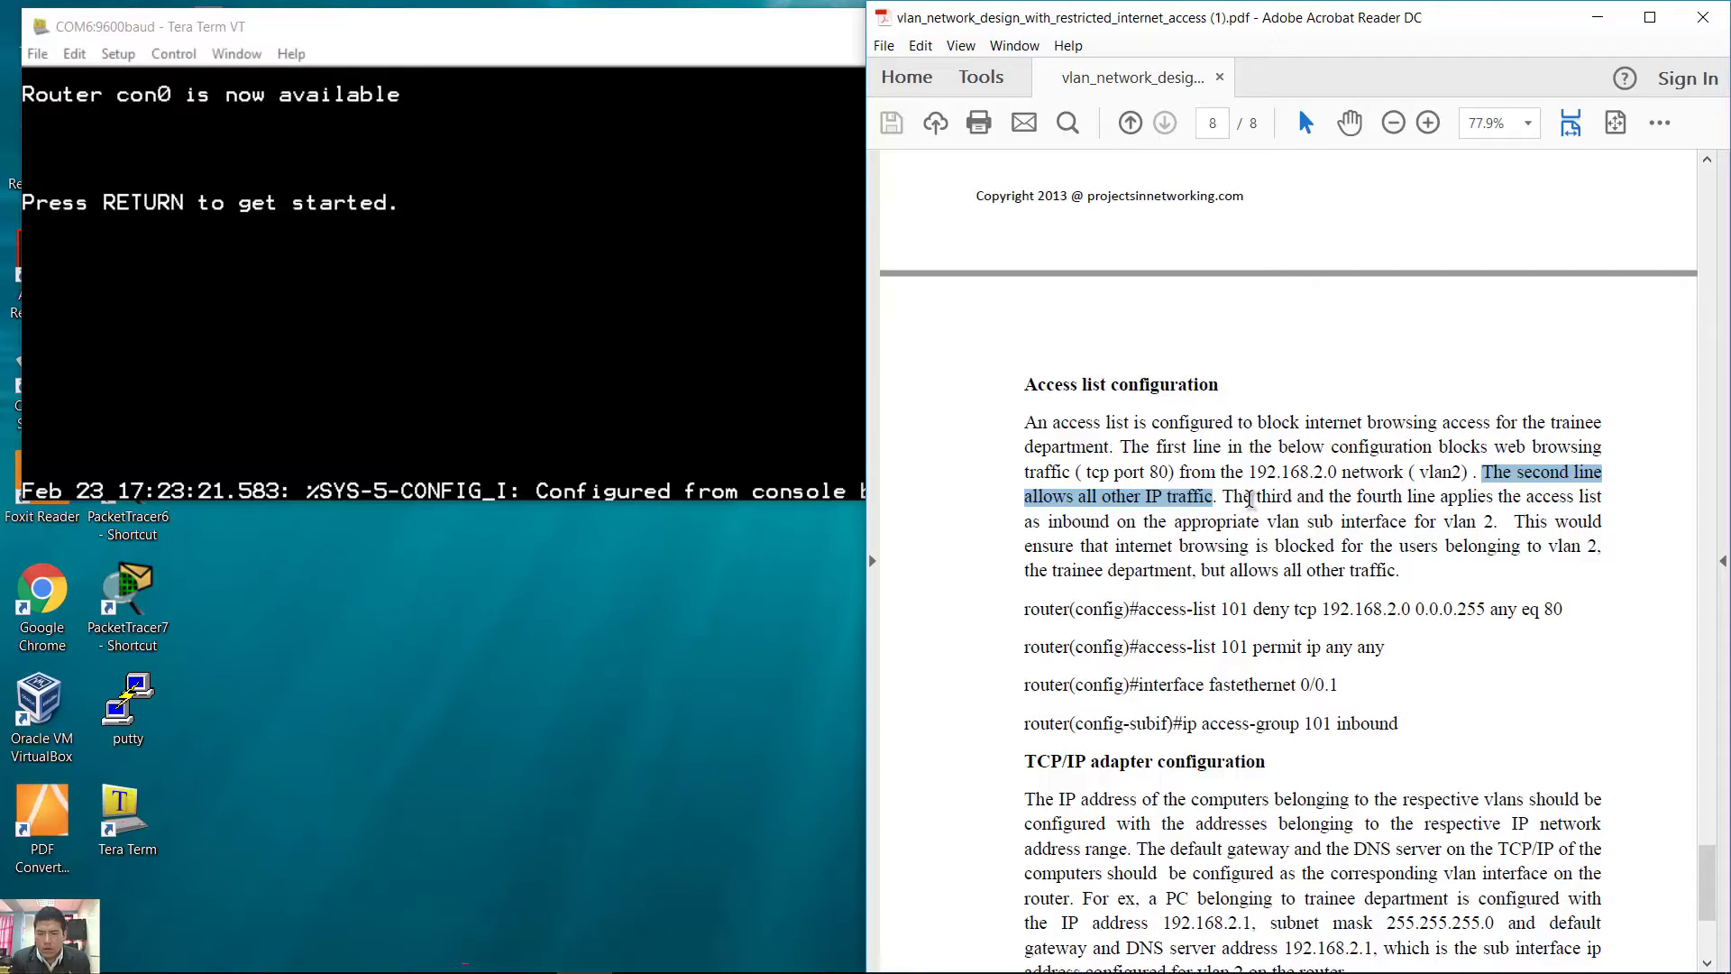
{"action": "left_click_drag", "start_coordinate": [1251, 498], "coordinate": [1488, 529]}
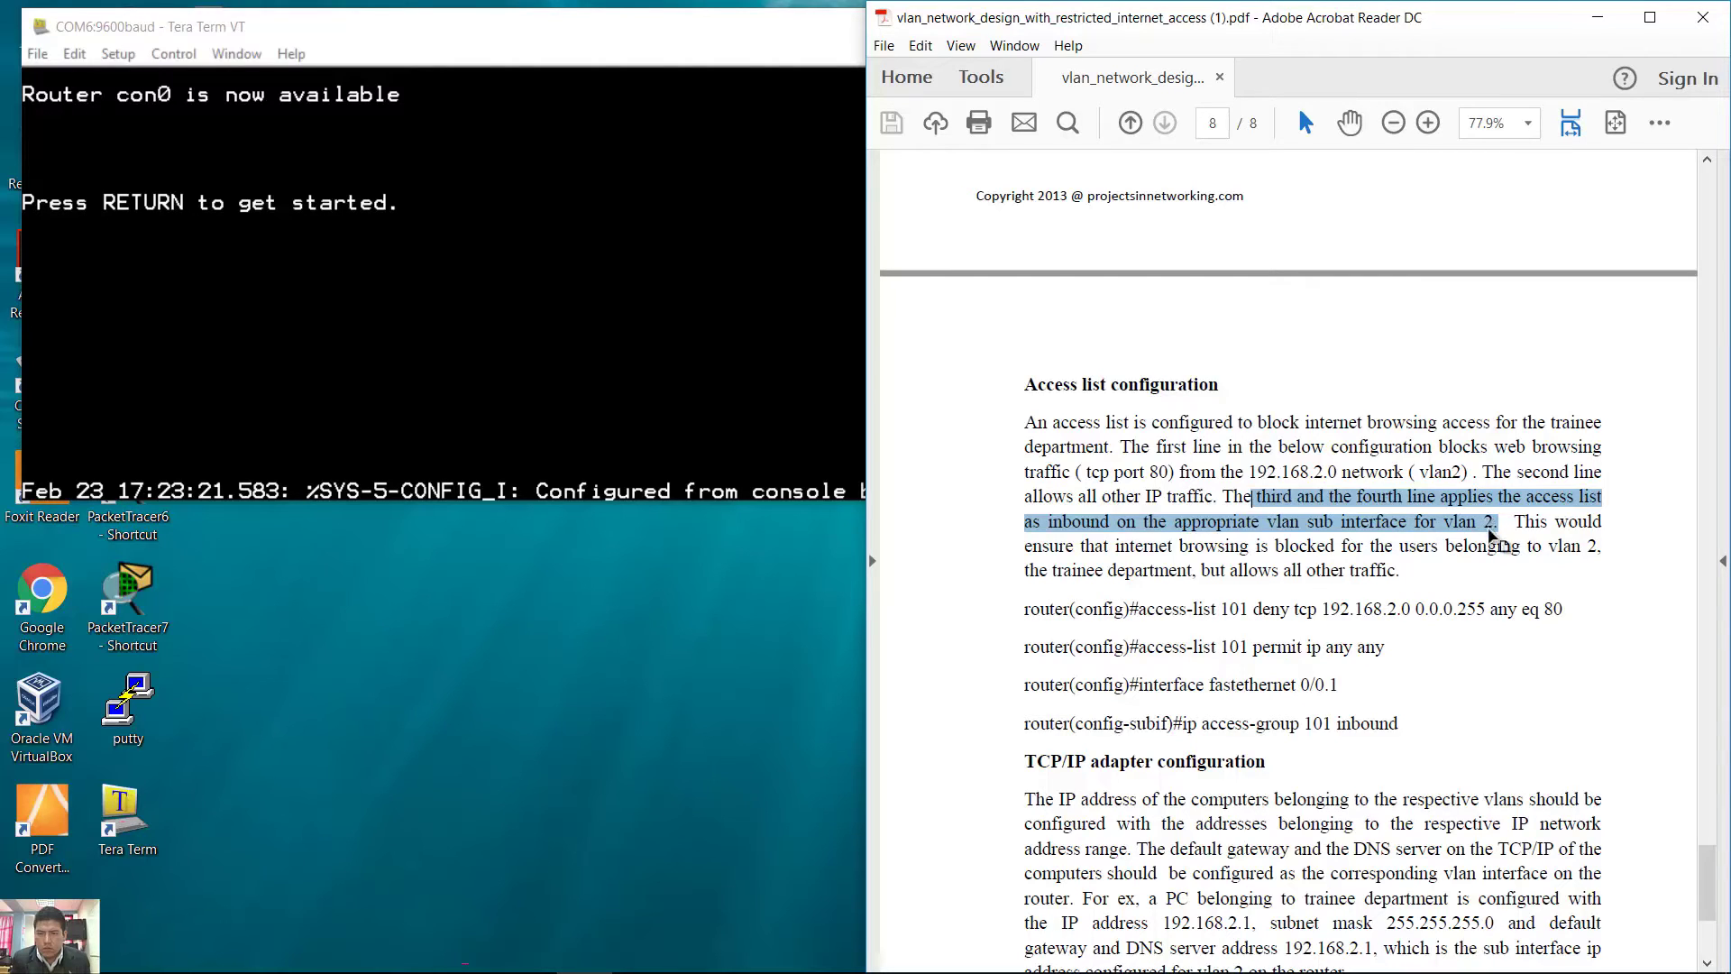
{"action": "left_click", "coordinate": [1470, 555]}
{"action": "left_click", "coordinate": [1707, 921]}
{"action": "scroll", "coordinate": [1707, 921], "scroll_direction": "up", "scroll_amount": 3}
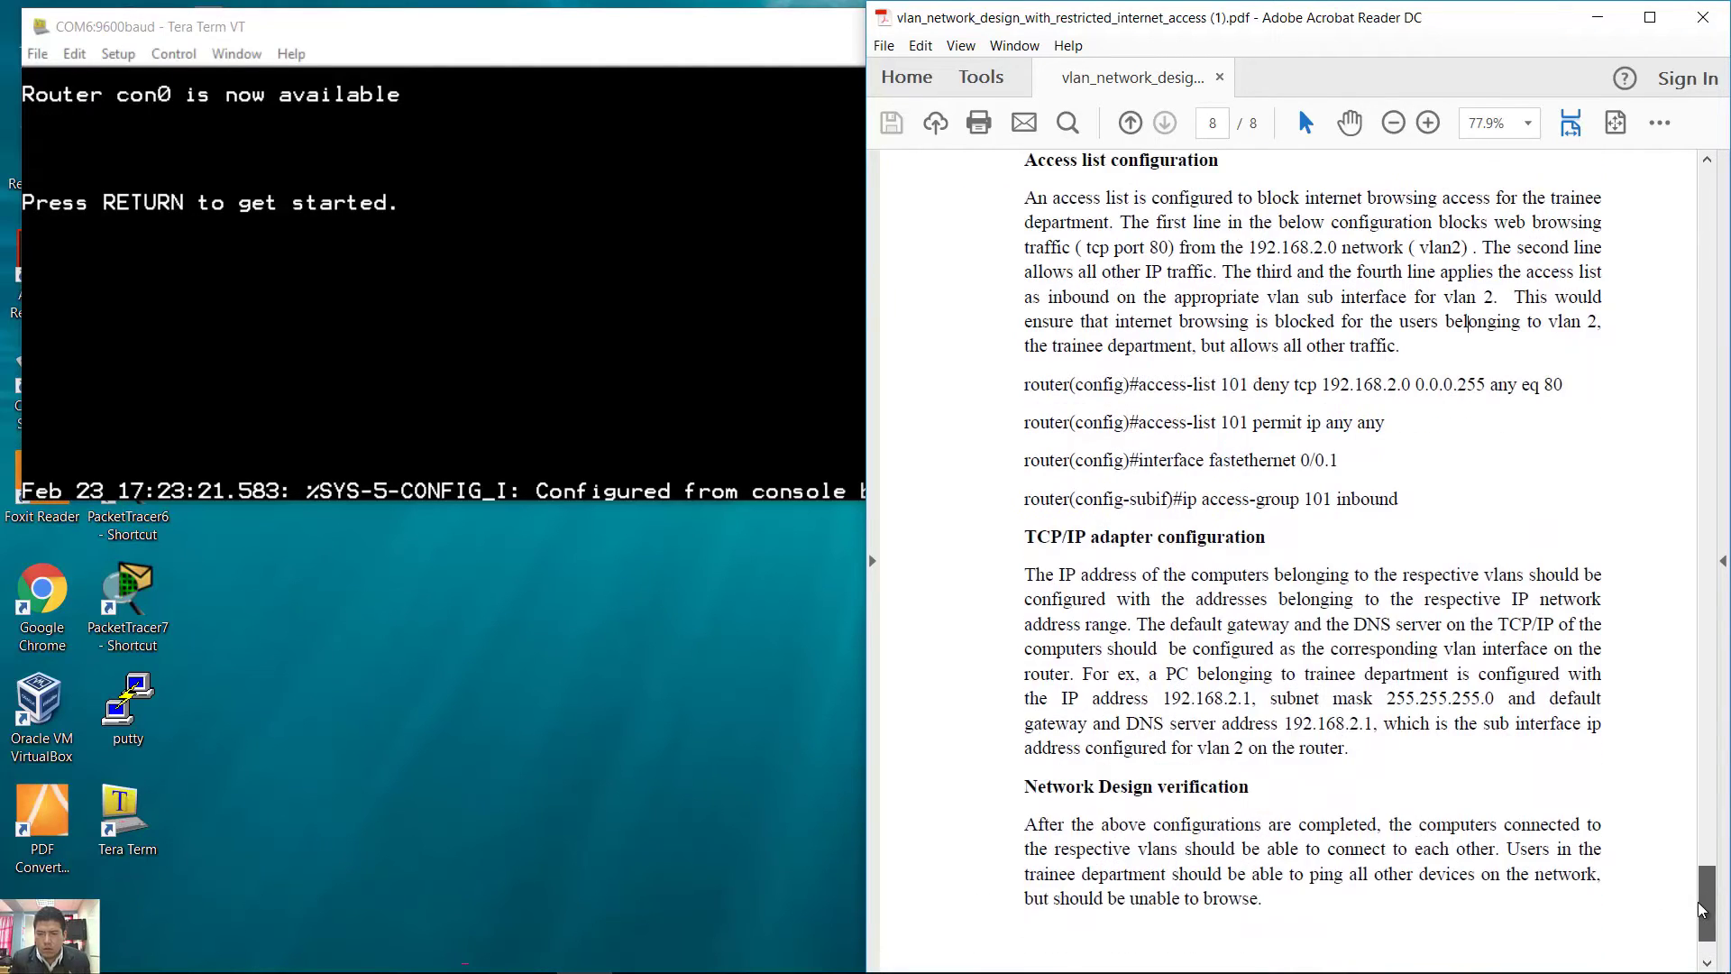
Enter enable and conf term on the router, then start an access-list 101 command
{"action": "left_click", "coordinate": [535, 393]}
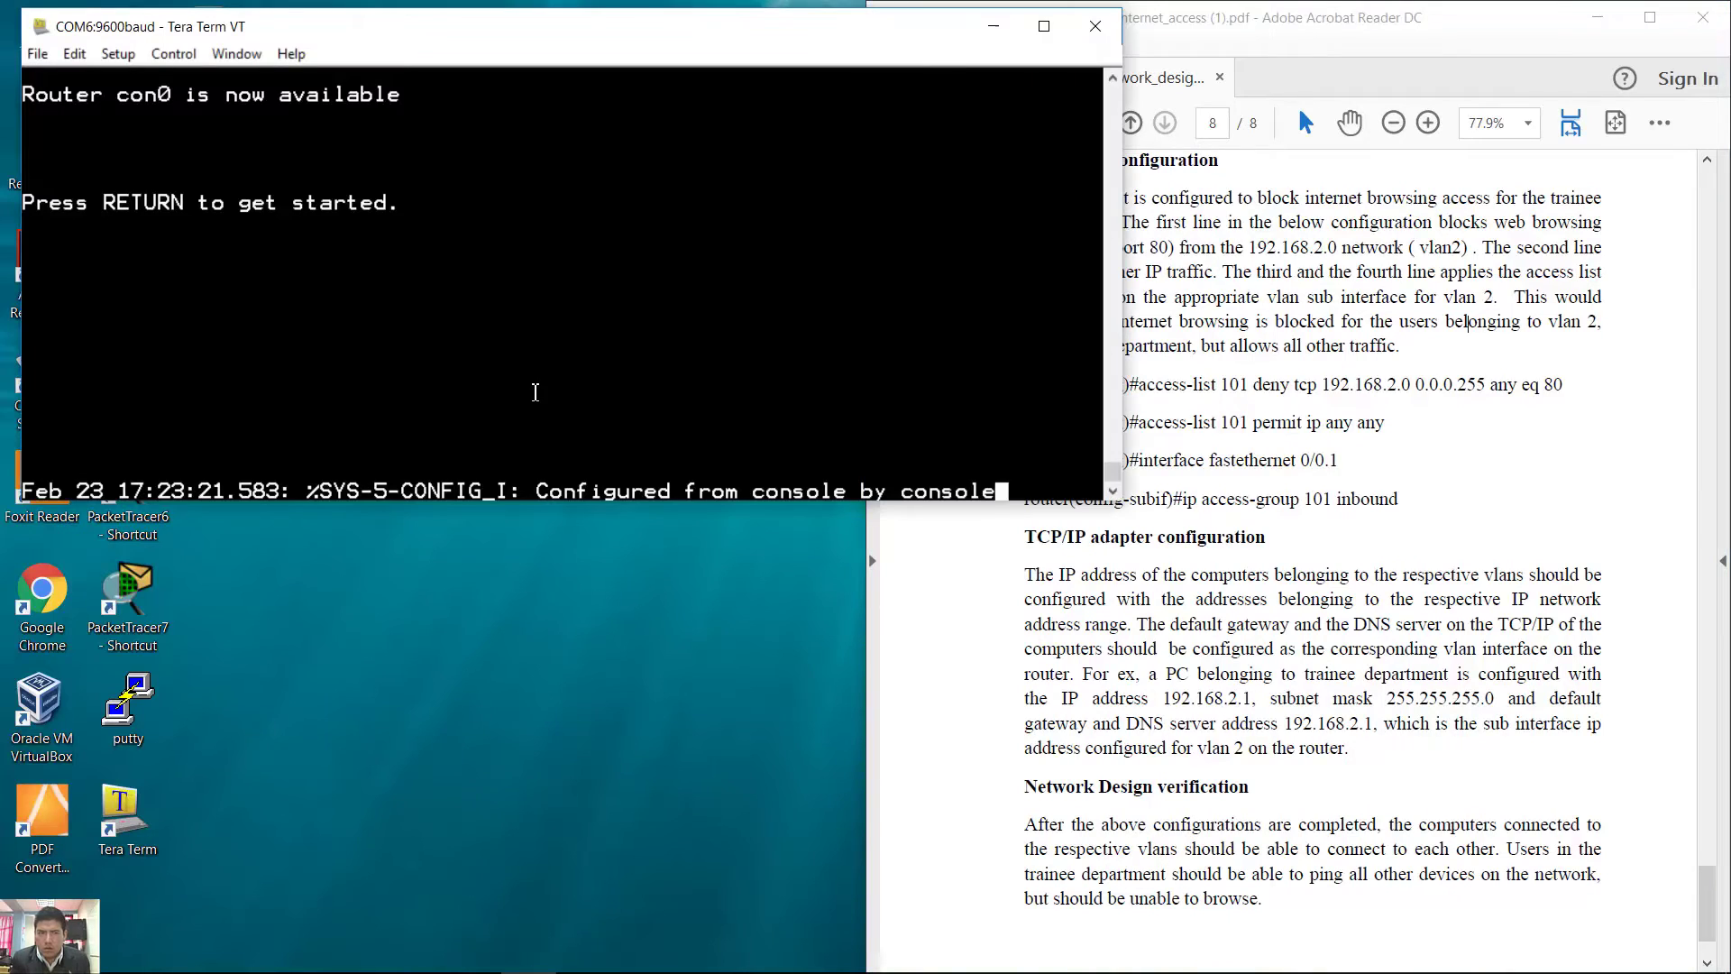
{"action": "key", "text": "Return"}
{"action": "type", "text": "enable"}
{"action": "key", "text": "Return"}
{"action": "type", "text": "conf term"}
{"action": "key", "text": "Return"}
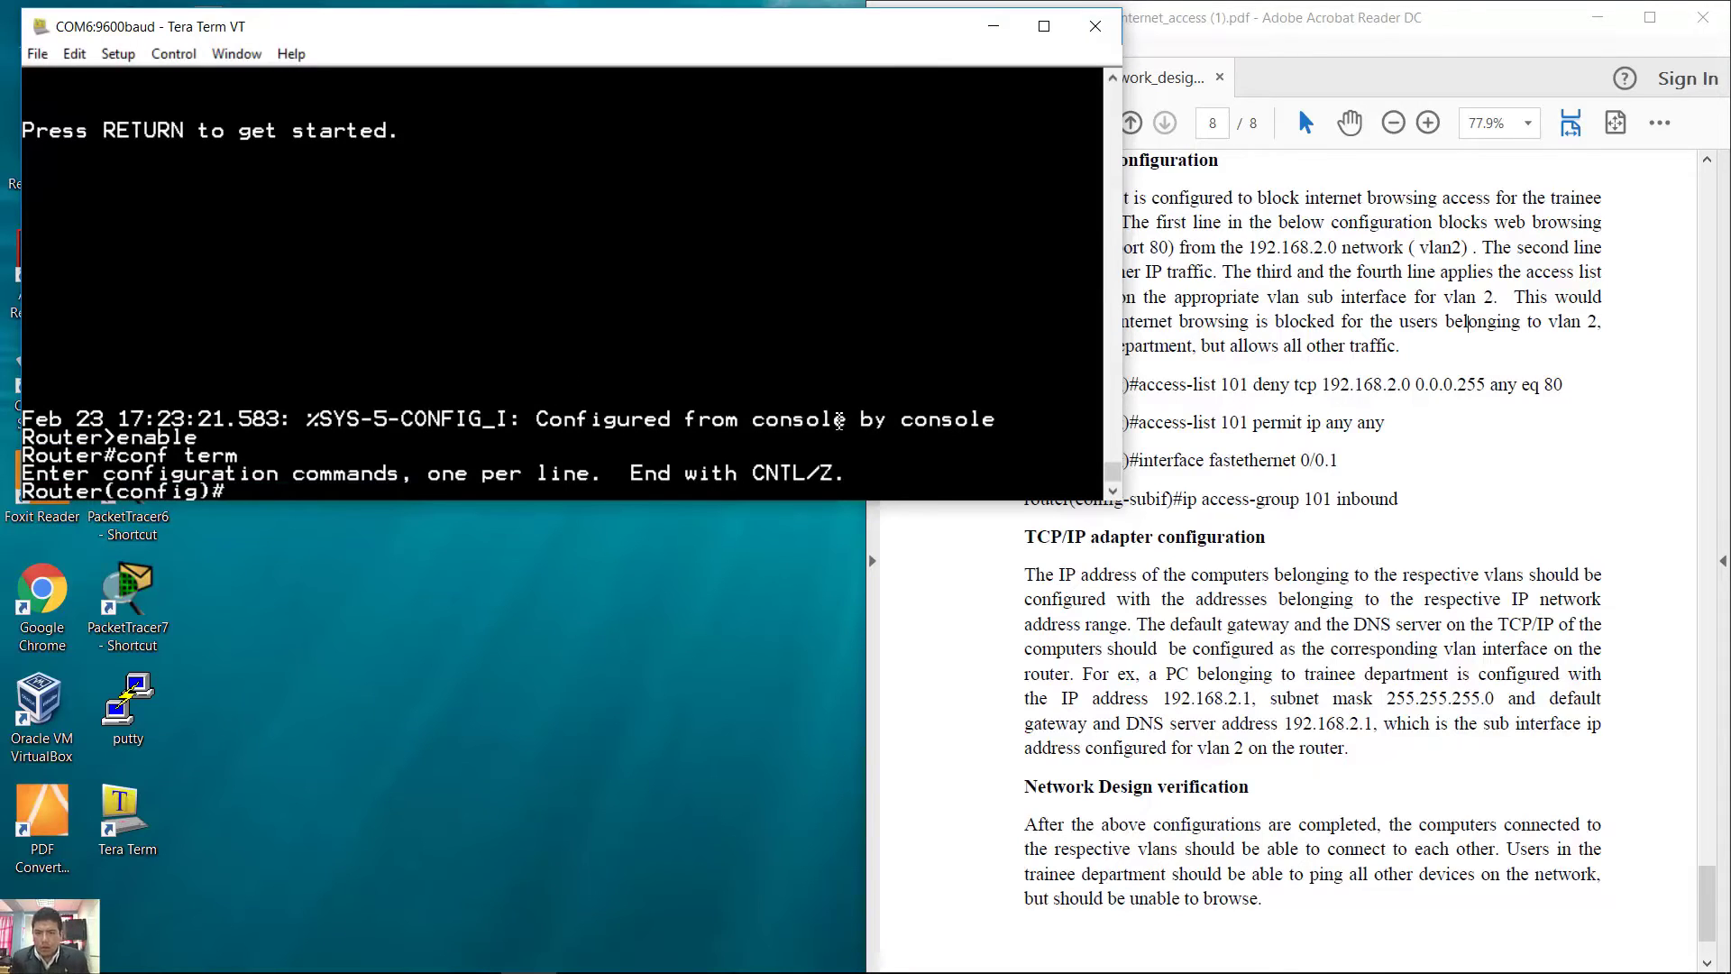
{"action": "type", "text": "access-list 1"}
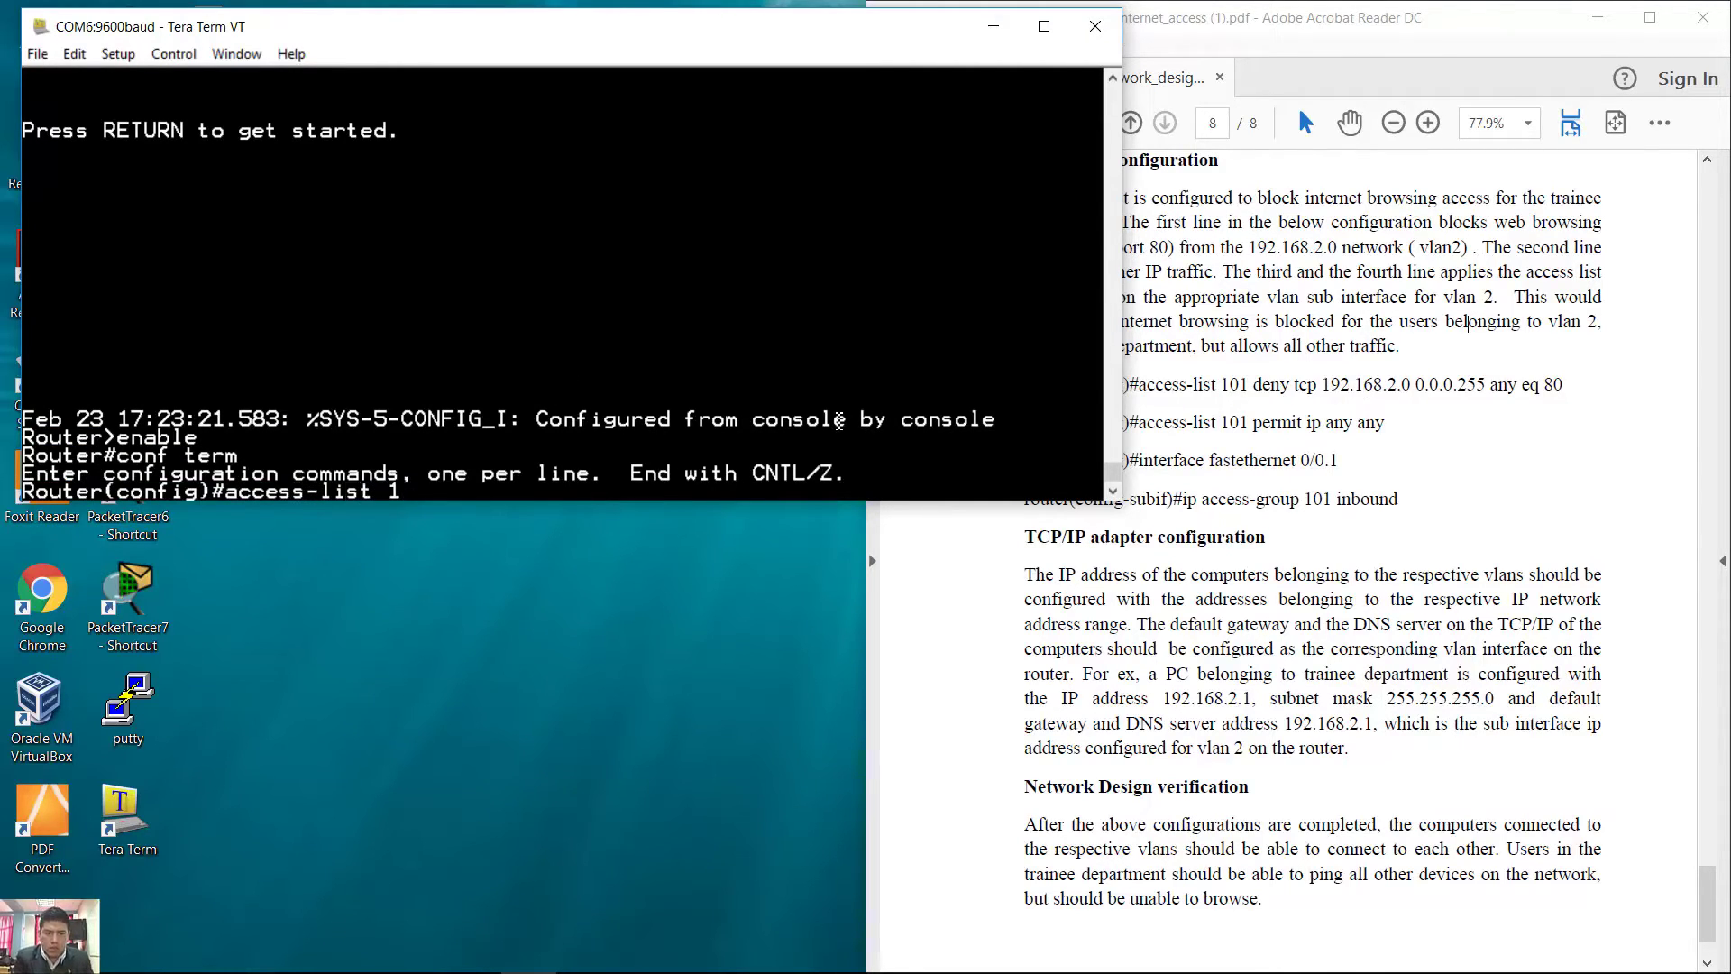
{"action": "type", "text": "01"}
{"action": "key", "text": "Return"}
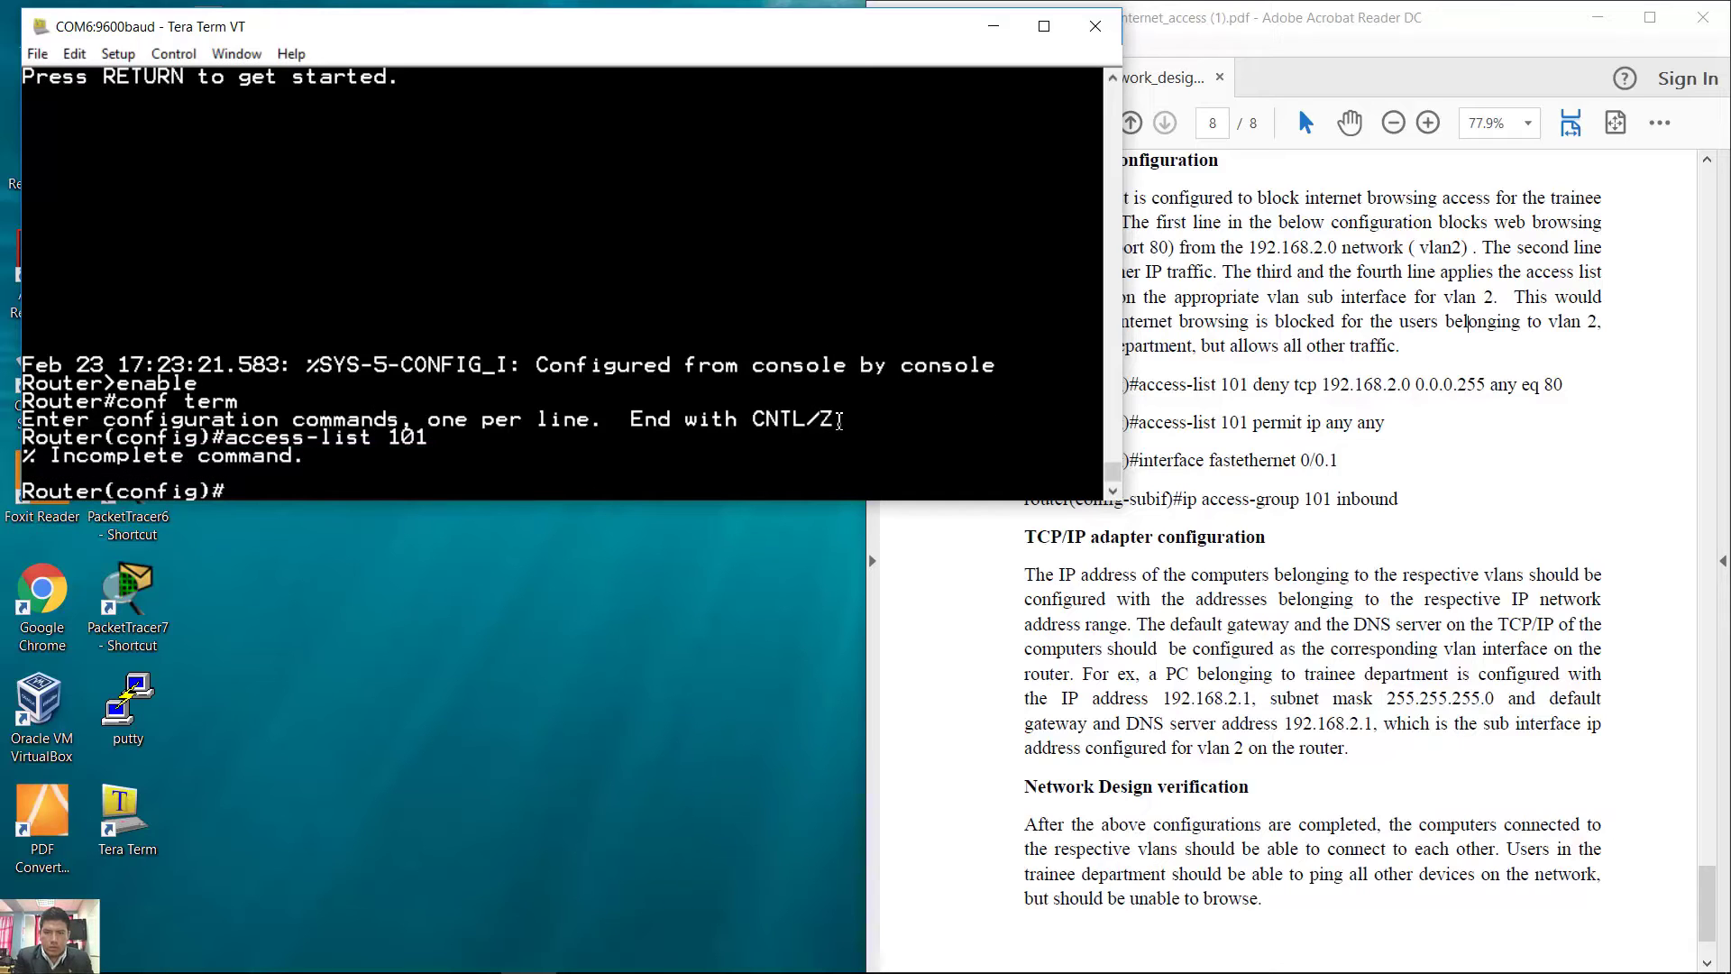
Add access-list 101 rules 'deny tcp 192.168.2.0 0.0.0.255 any eq 80' and 'permit ip any any'
{"action": "key", "text": "Up"}
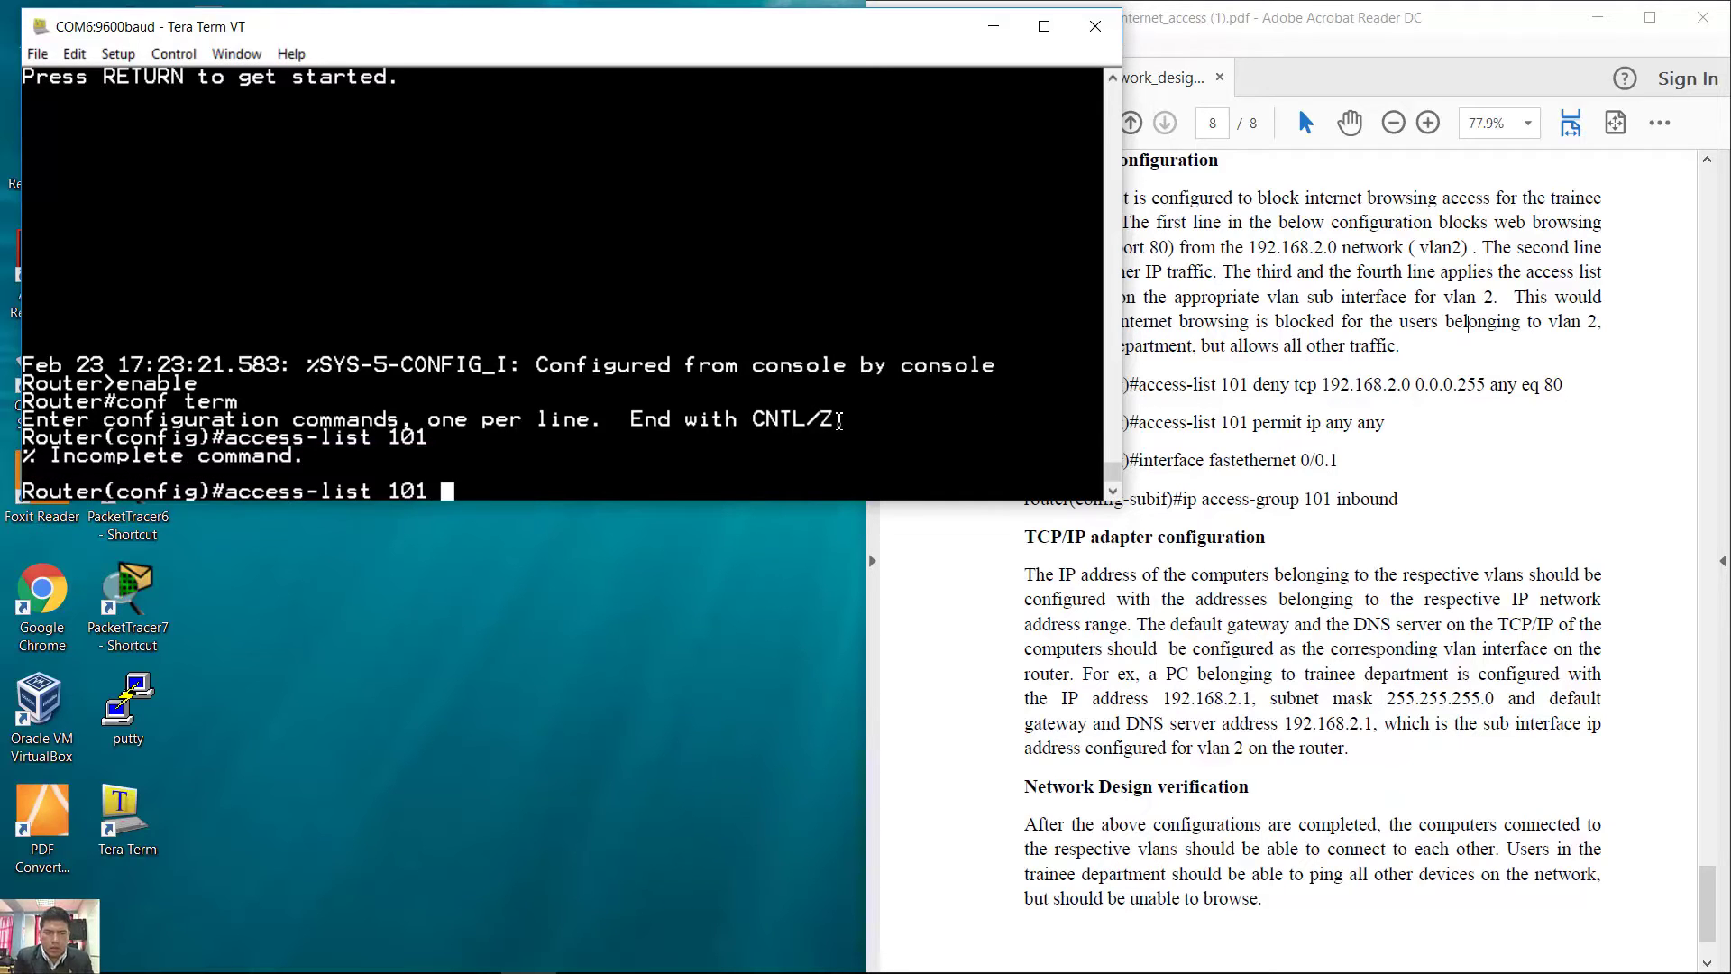
{"action": "type", "text": "de"}
{"action": "type", "text": "y "}
{"action": "type", "text": "ny tcp"}
{"action": "type", "text": " 192"}
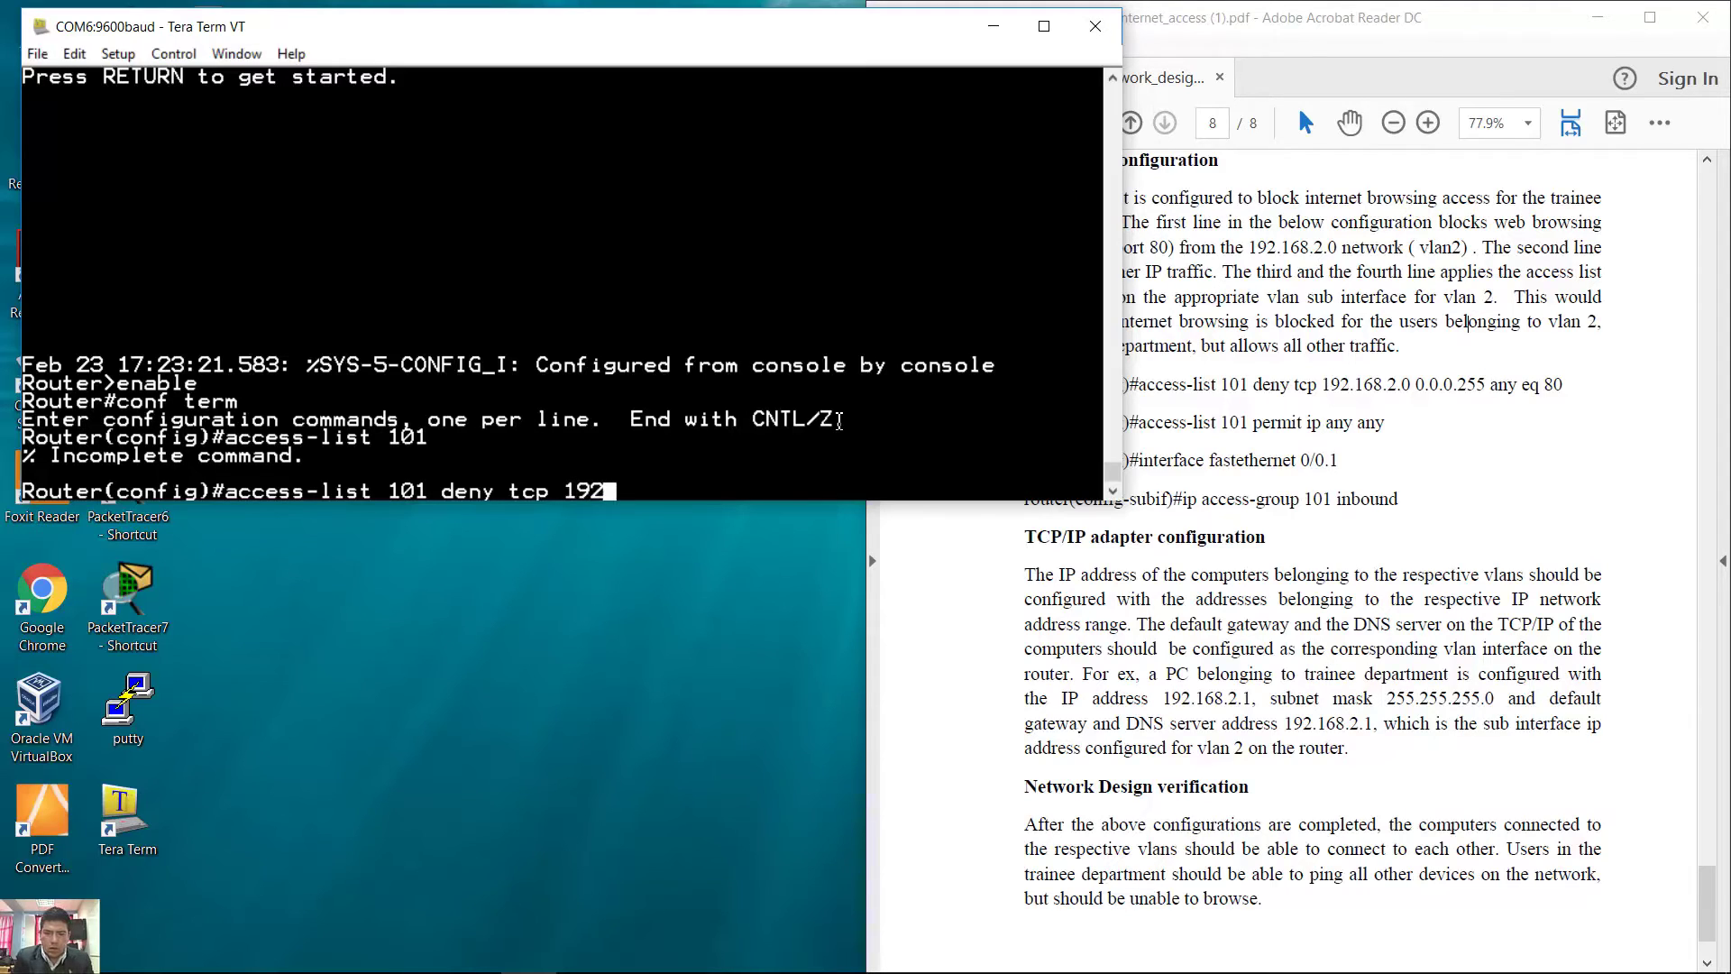
{"action": "type", "text": ".168.2.0 0.0.0.255 "}
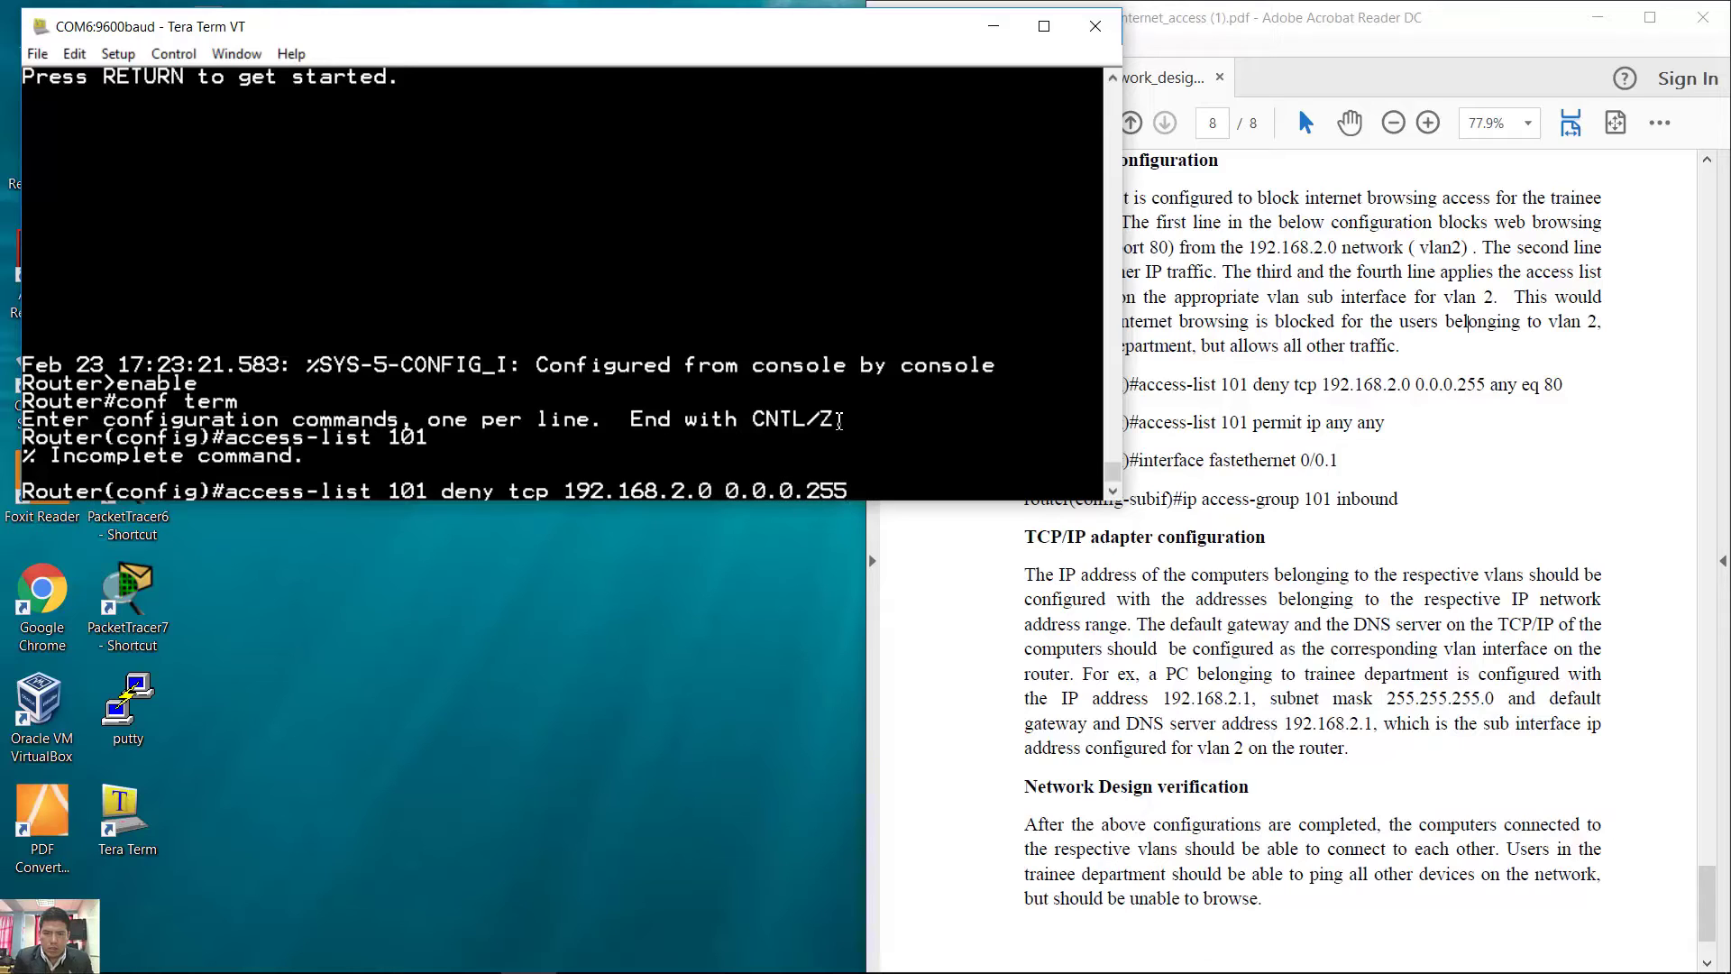
{"action": "type", "text": "any eq 80"}
{"action": "left_click_drag", "start_coordinate": [442, 491], "coordinate": [983, 495]}
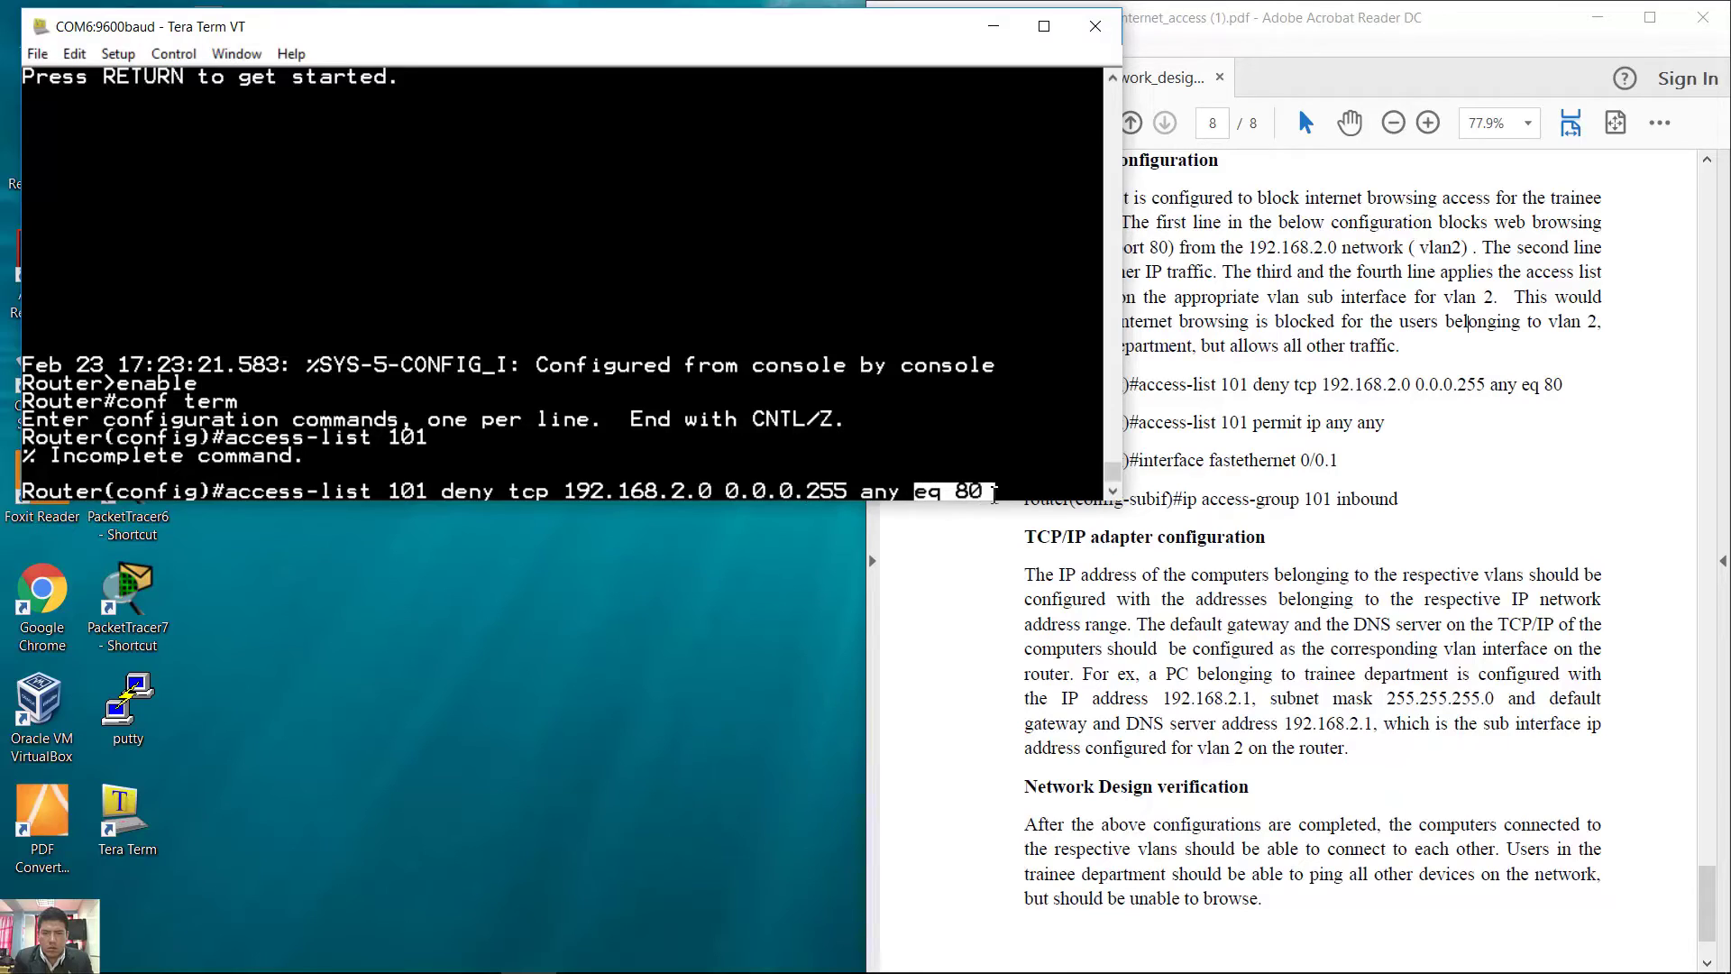
{"action": "left_click", "coordinate": [1003, 494]}
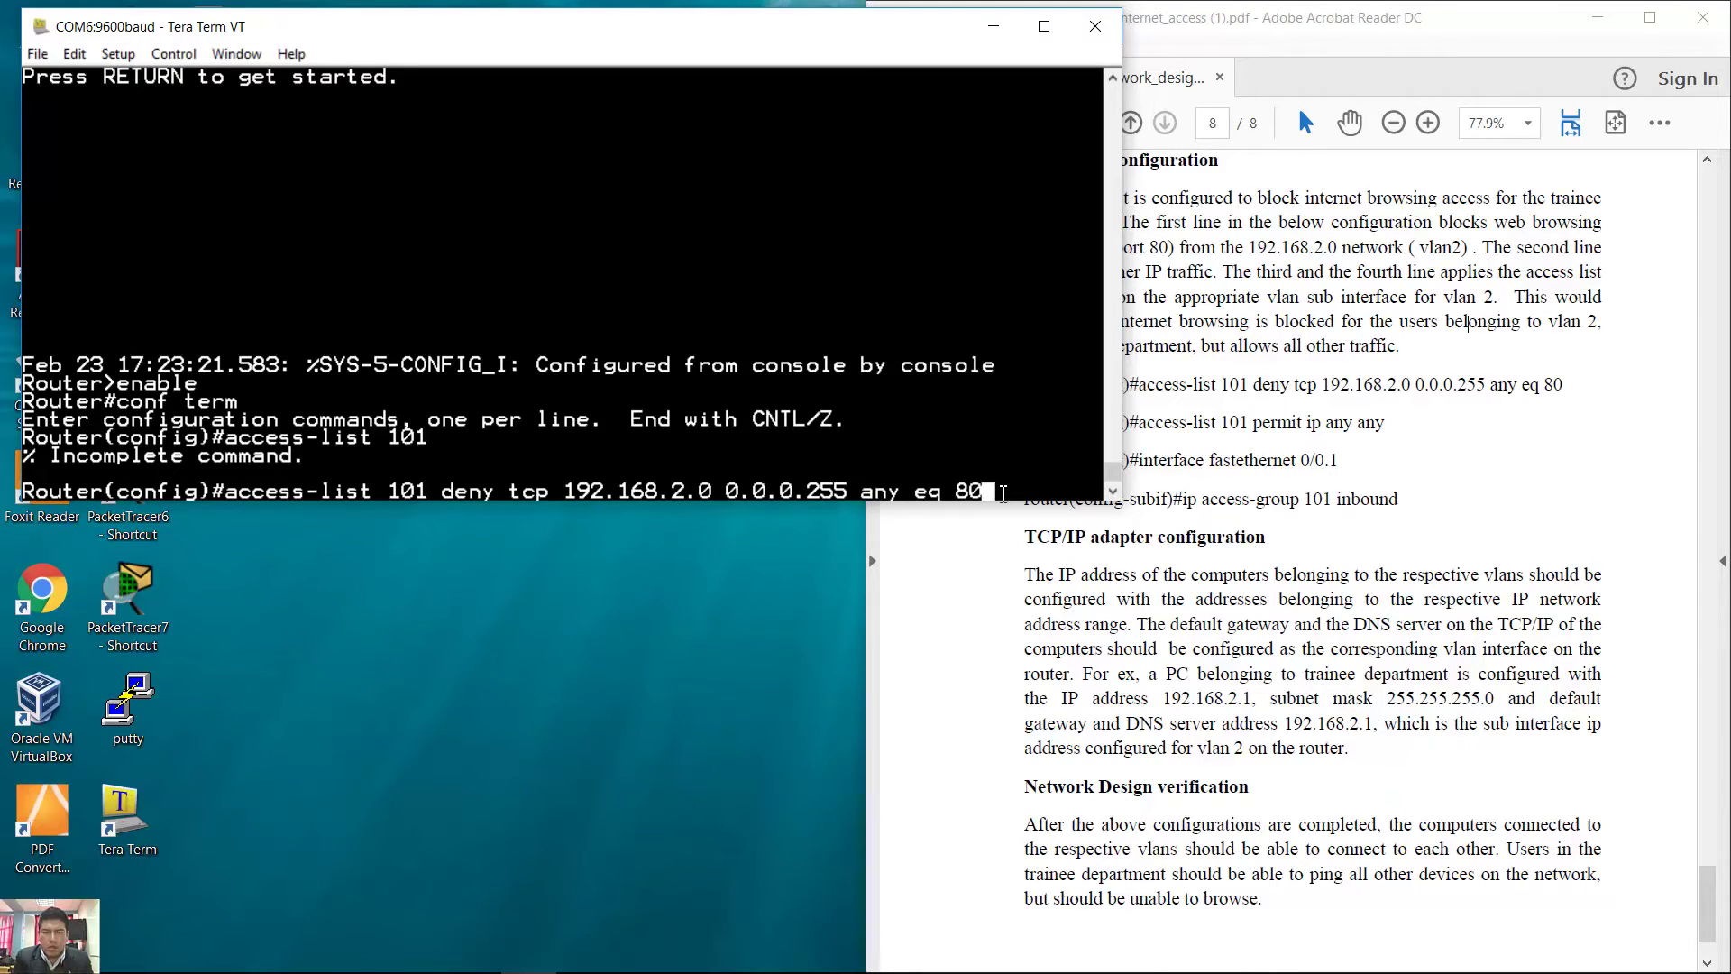
{"action": "key", "text": "Return"}
{"action": "key", "text": "Up"}
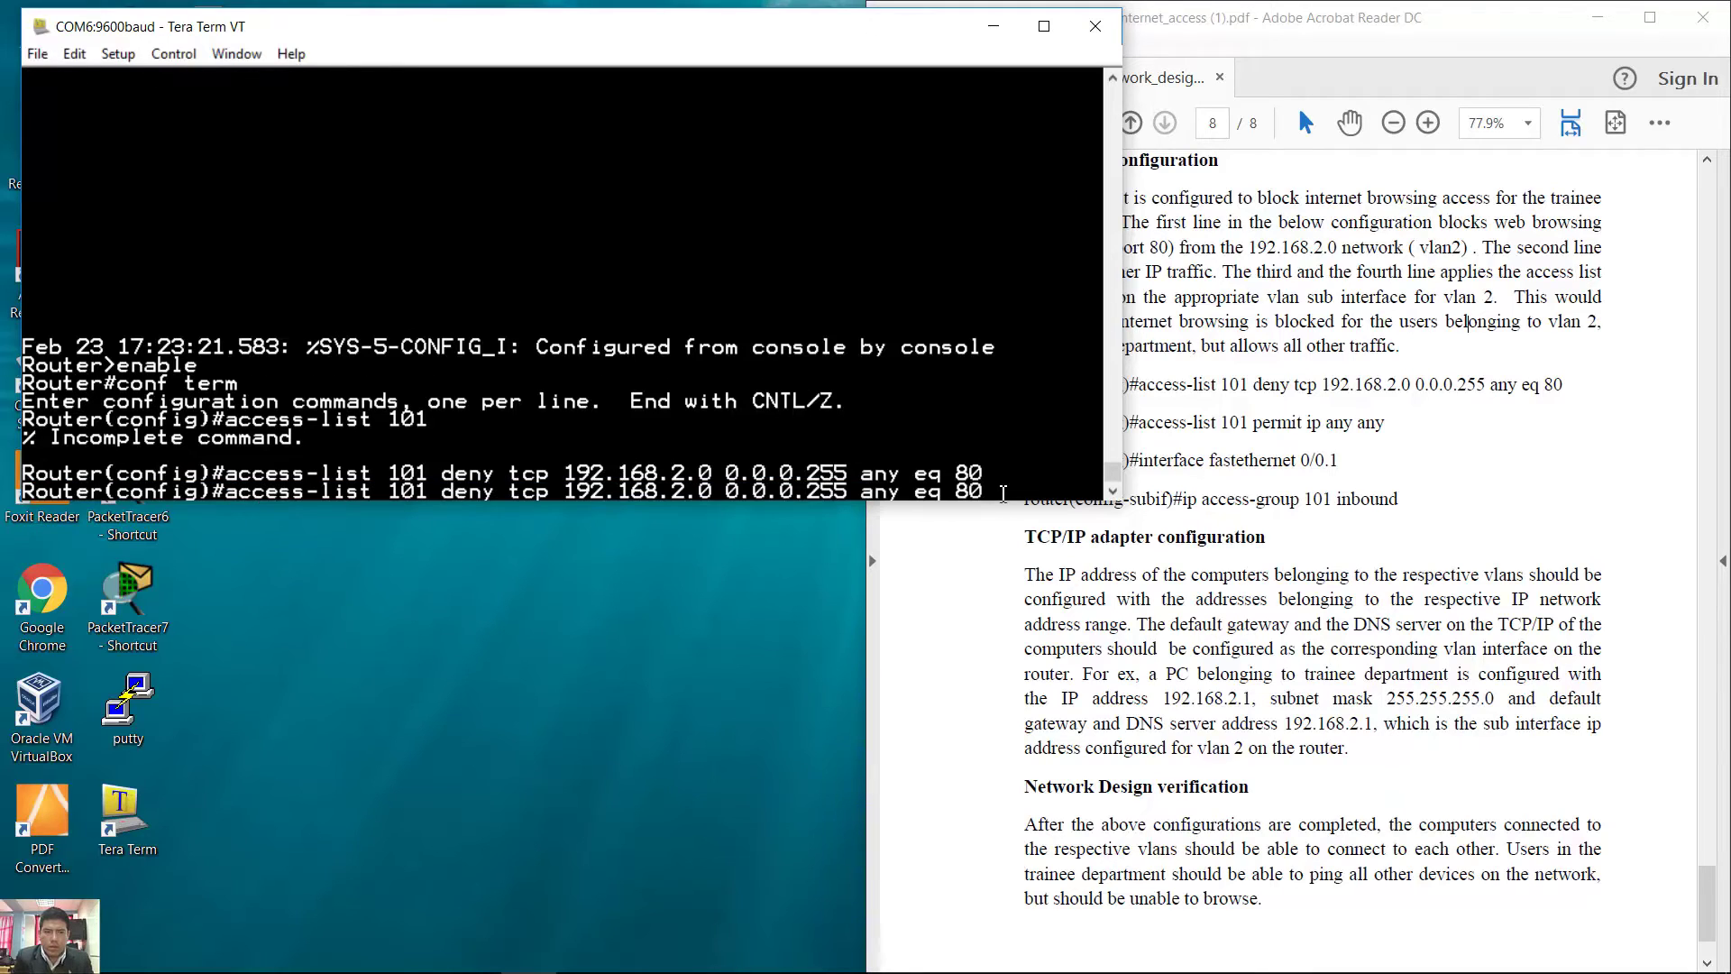
{"action": "key", "text": "BackSpace"}
{"action": "key", "text": "BackSpace"}
{"action": "key", "text": "BackSpace"}
{"action": "key", "text": "BackSpace"}
{"action": "key", "text": "BackSpace"}
{"action": "key", "text": "BackSpace"}
{"action": "key", "text": "BackSpace"}
{"action": "key", "text": "BackSpace"}
{"action": "key", "text": "BackSpace"}
{"action": "key", "text": "BackSpace"}
{"action": "key", "text": "BackSpace"}
{"action": "key", "text": "BackSpace"}
{"action": "key", "text": "BackSpace"}
{"action": "key", "text": "BackSpace"}
{"action": "key", "text": "BackSpace"}
{"action": "key", "text": "BackSpace"}
{"action": "key", "text": "BackSpace"}
{"action": "key", "text": "BackSpace"}
{"action": "key", "text": "BackSpace"}
{"action": "key", "text": "BackSpace"}
{"action": "key", "text": "BackSpace"}
{"action": "key", "text": "BackSpace"}
{"action": "key", "text": "BackSpace"}
{"action": "key", "text": "BackSpace"}
{"action": "key", "text": "BackSpace"}
{"action": "type", "text": "permit ip "}
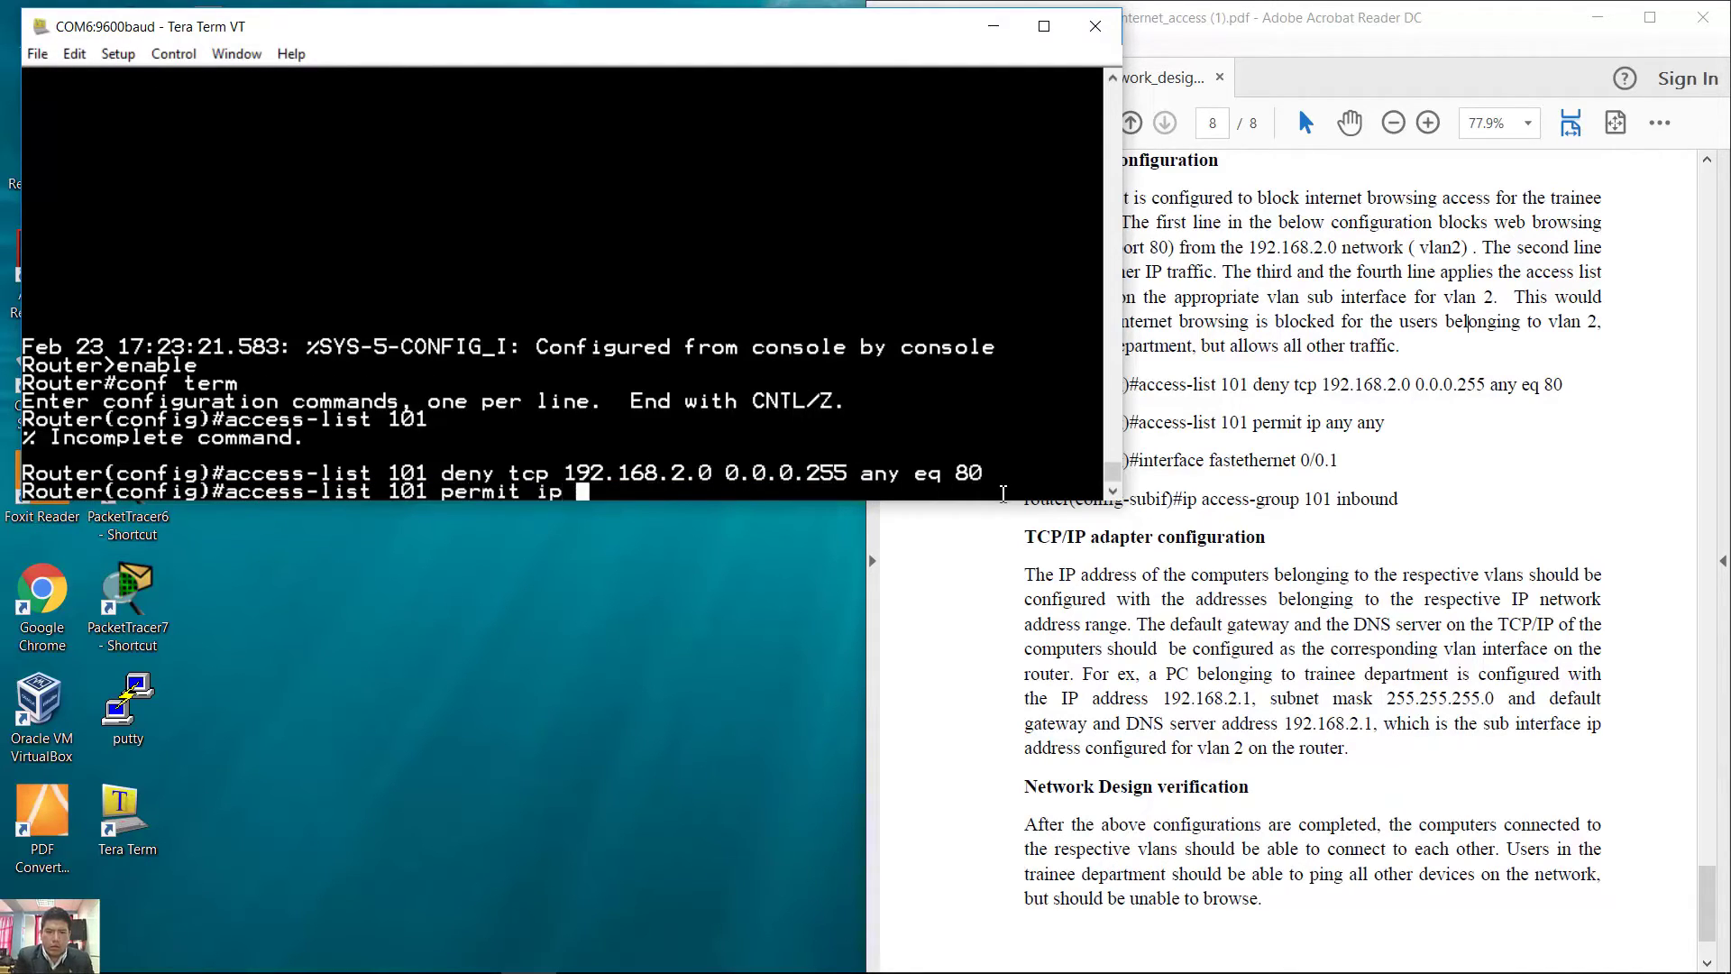
{"action": "type", "text": "any any"}
{"action": "key", "text": "Return"}
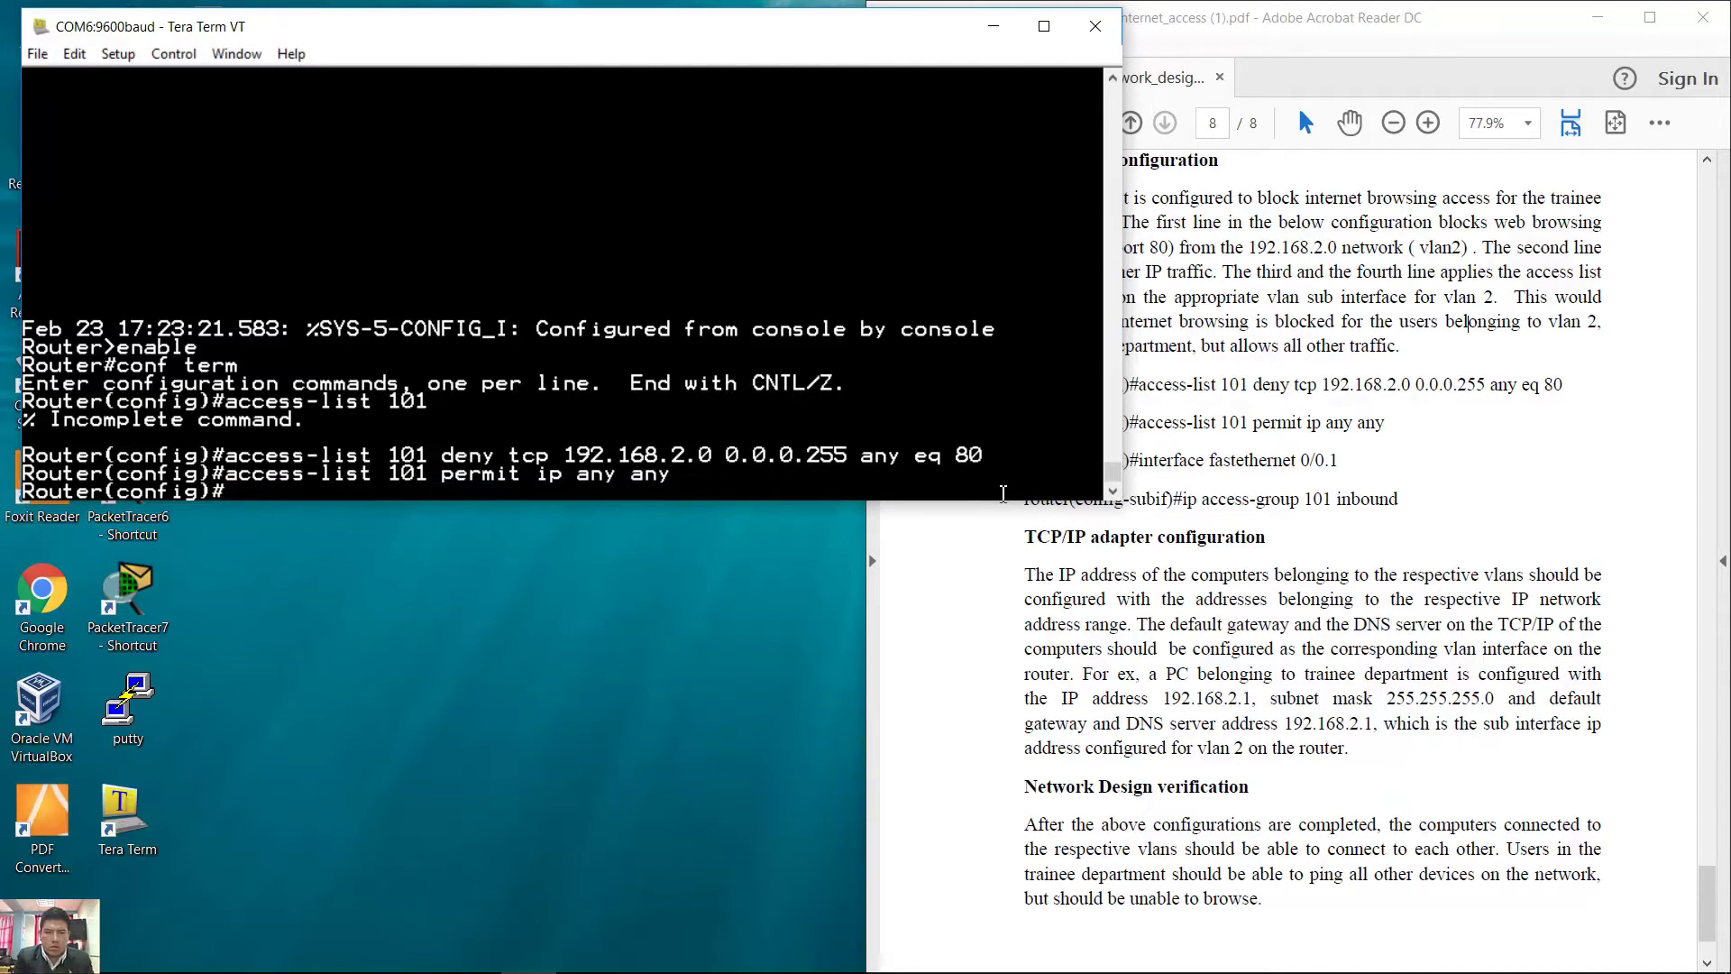
{"action": "left_click", "coordinate": [1269, 469]}
{"action": "left_click_drag", "start_coordinate": [1206, 465], "coordinate": [1343, 464]}
Enter 'int g0/1.1' and apply 'ip access-group 101 in'
{"action": "left_click", "coordinate": [674, 491]}
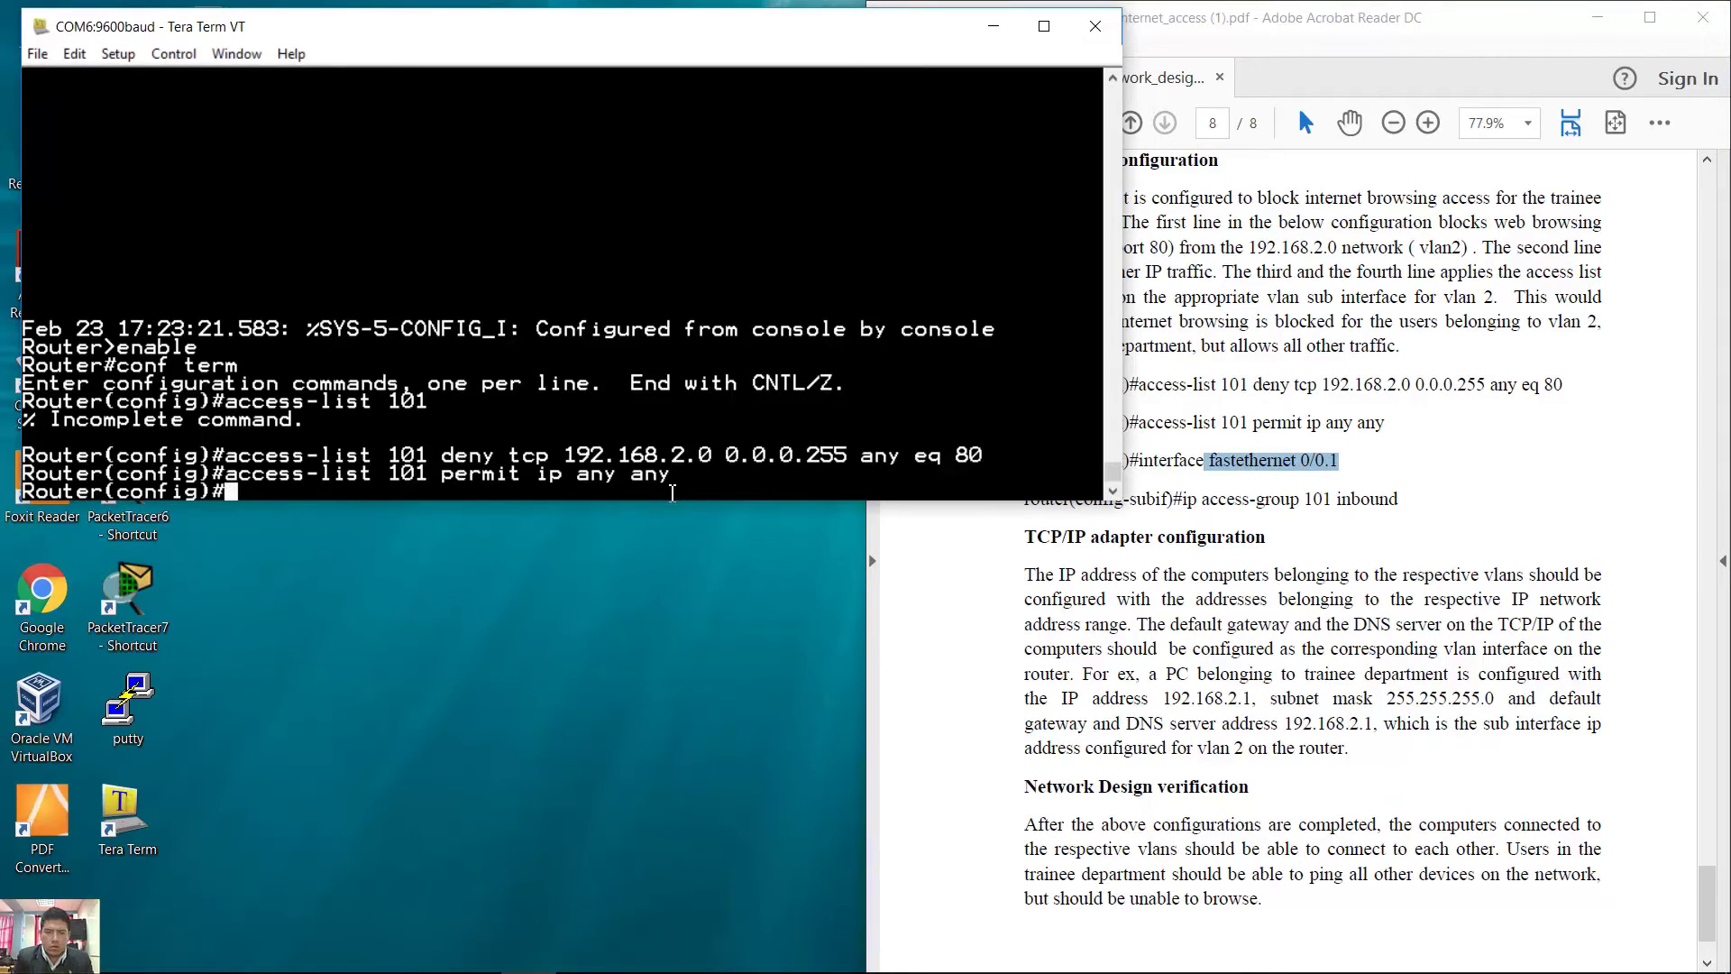
{"action": "type", "text": "int g0/"}
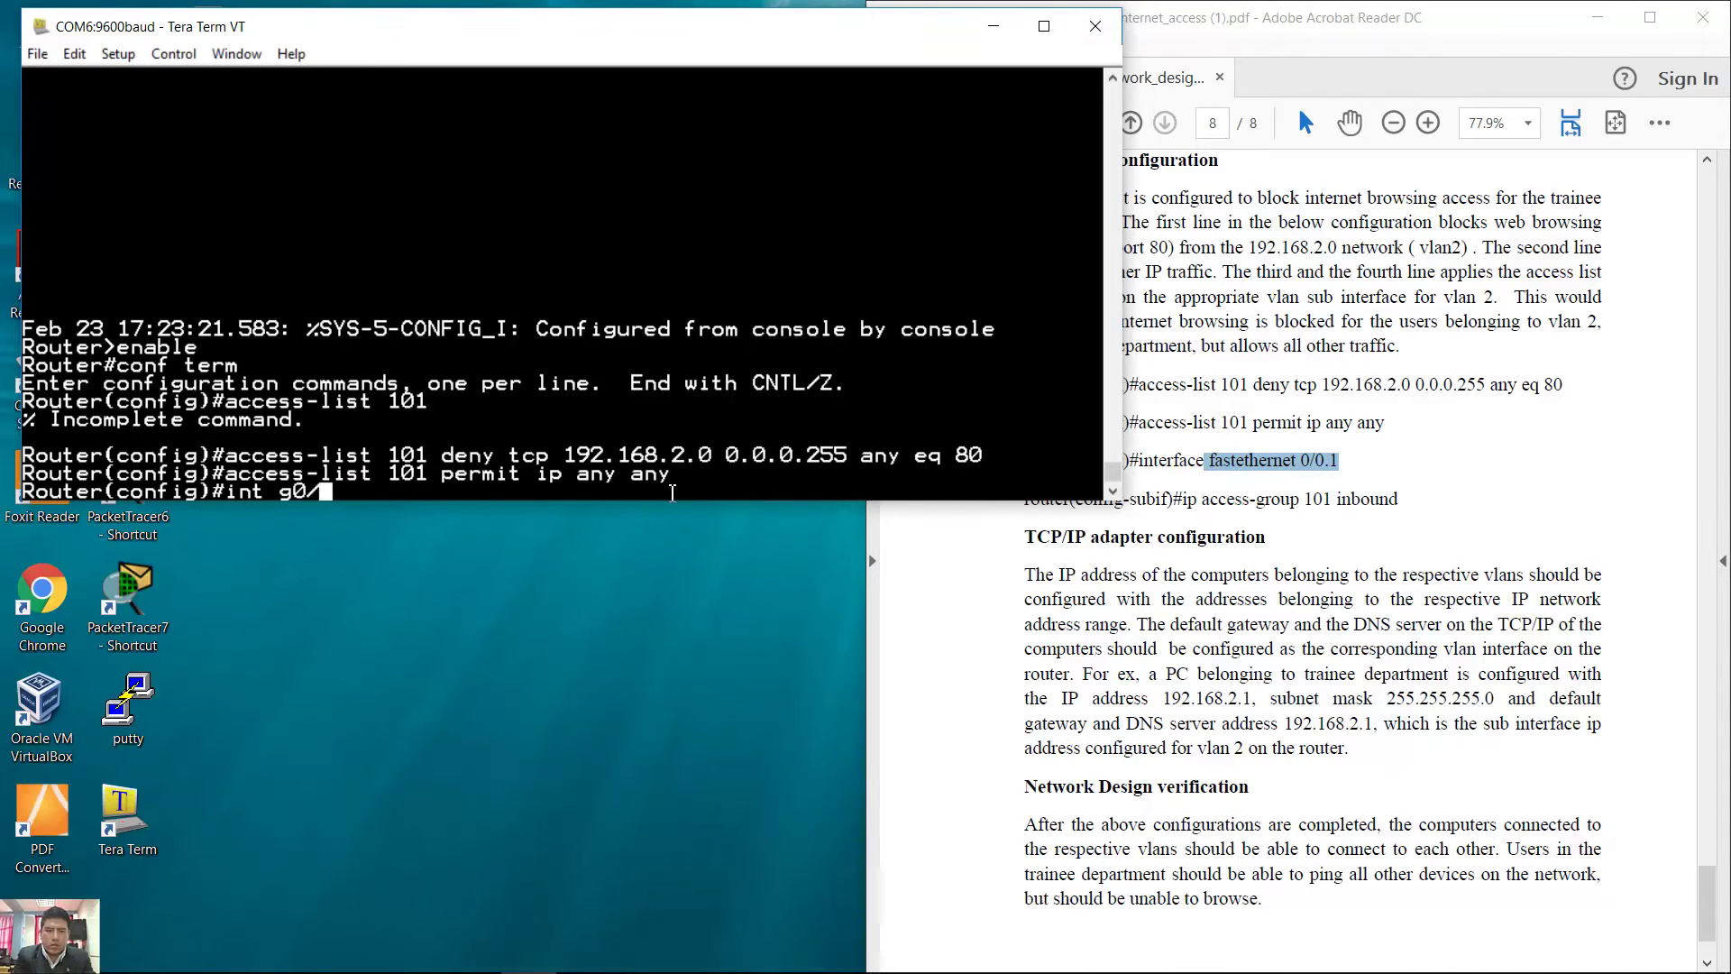
{"action": "type", "text": "1.1"}
{"action": "left_click_drag", "start_coordinate": [1116, 467], "coordinate": [1108, 377]}
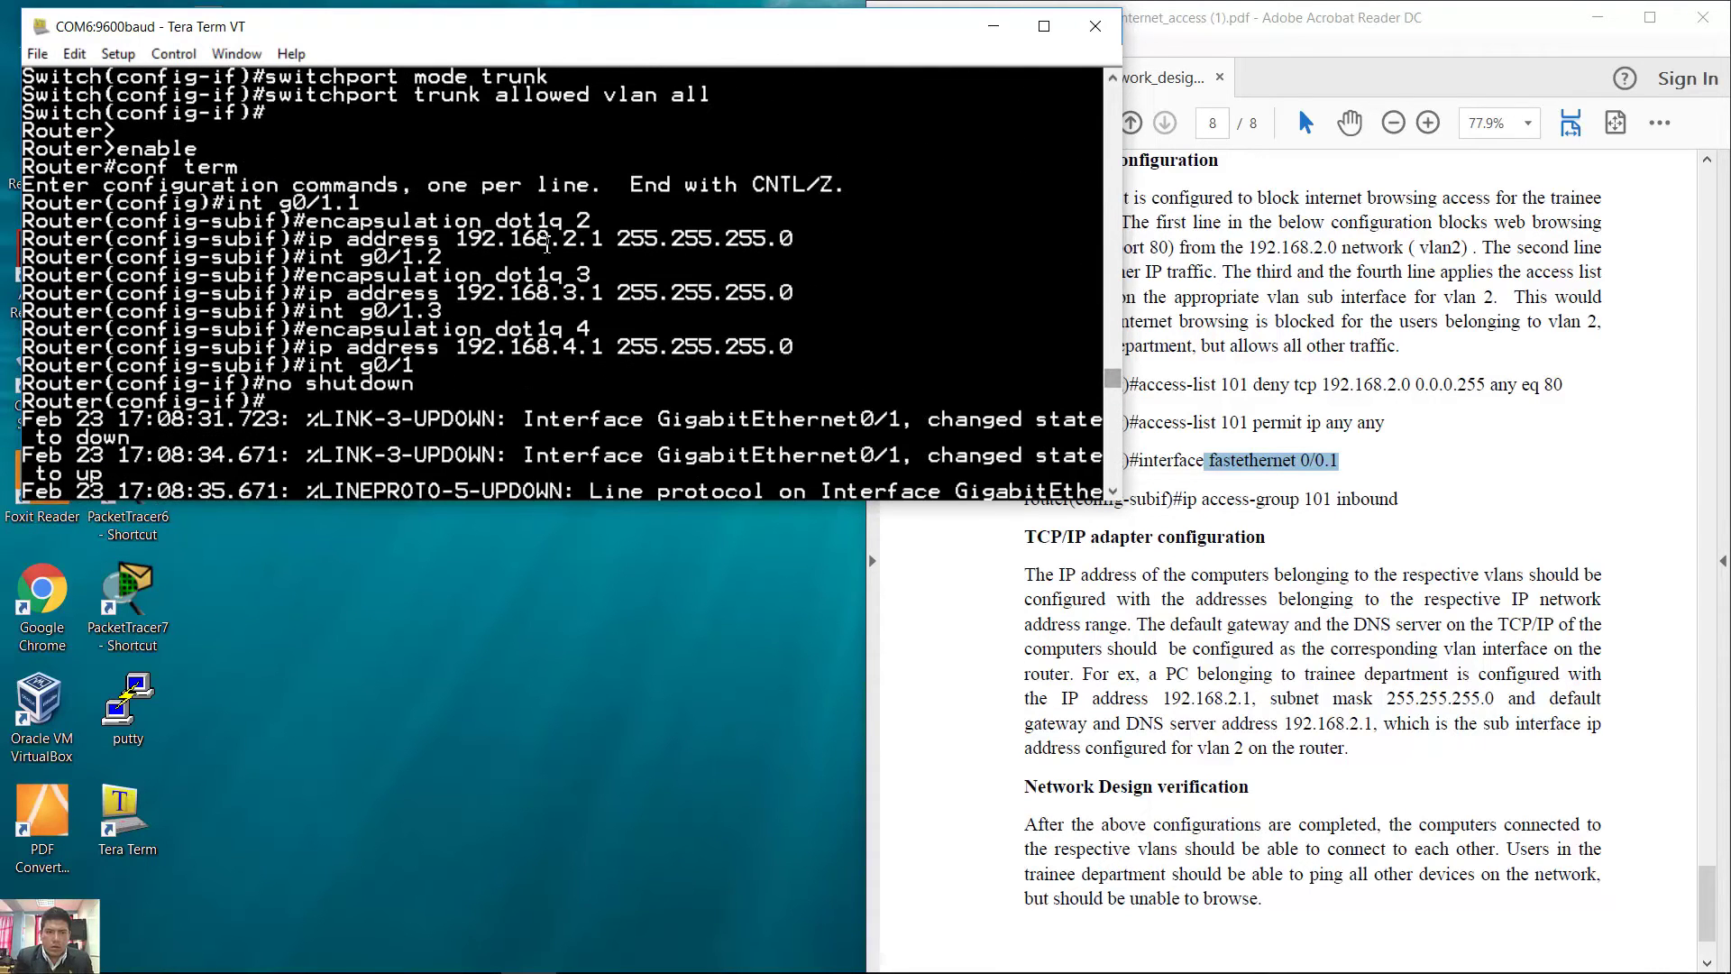
{"action": "left_click_drag", "start_coordinate": [24, 202], "coordinate": [596, 227]}
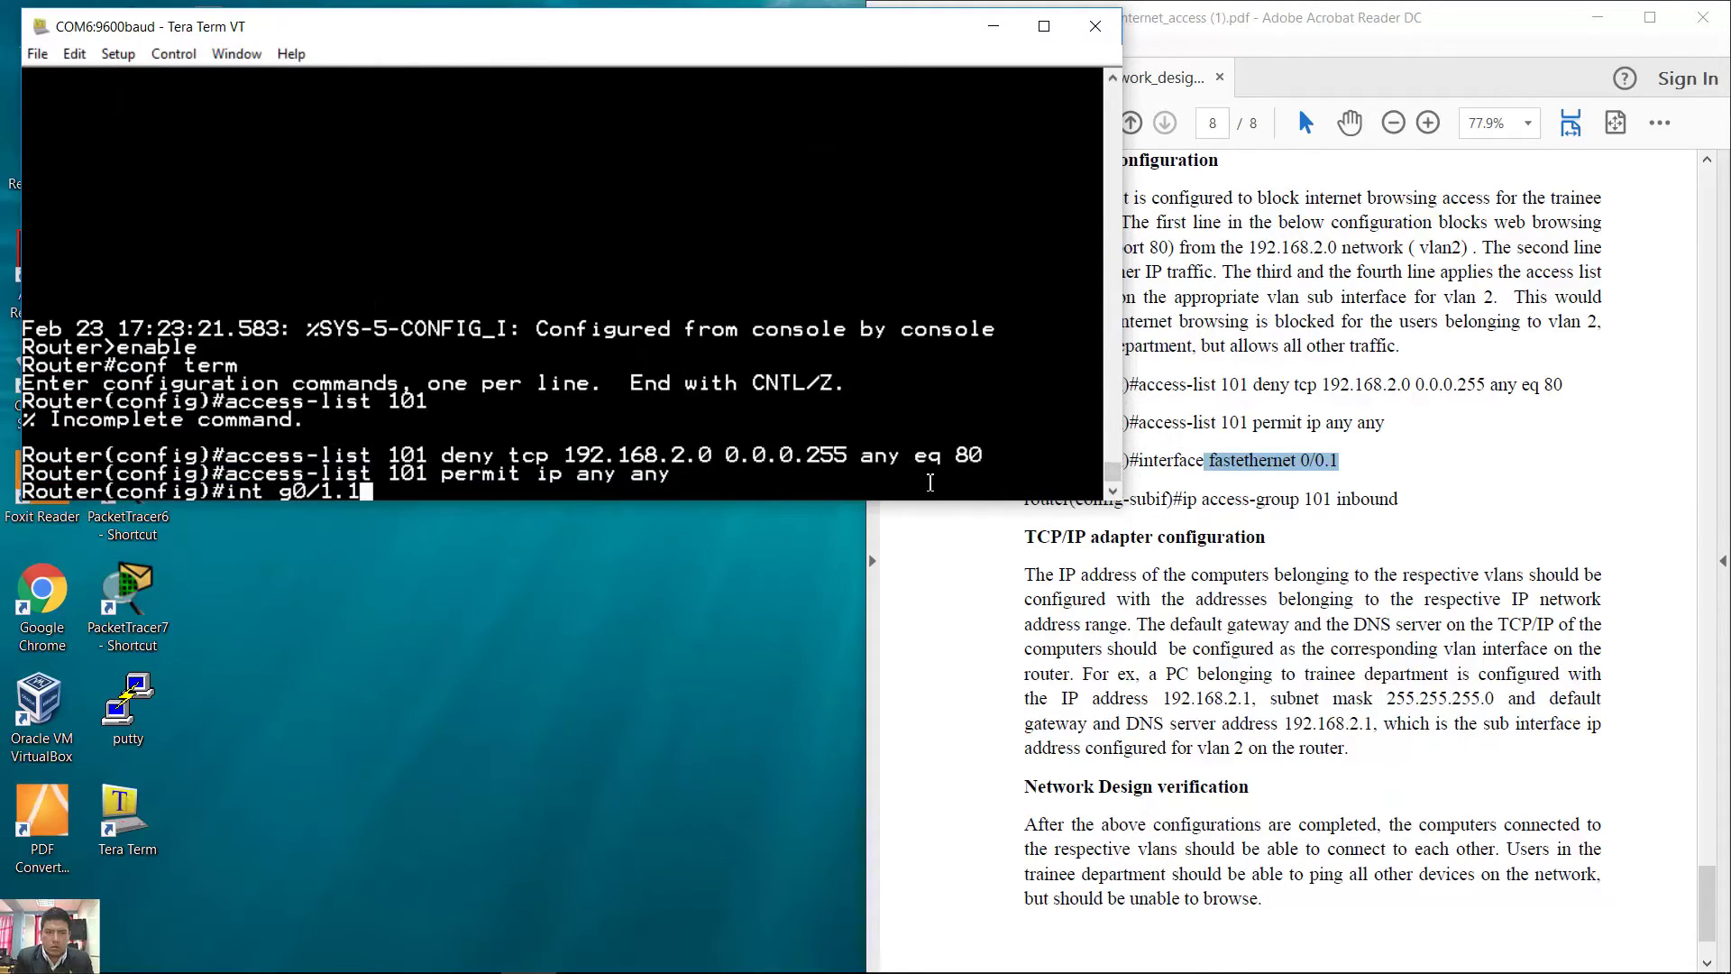
{"action": "key", "text": "Return"}
{"action": "type", "text": "ip access-"}
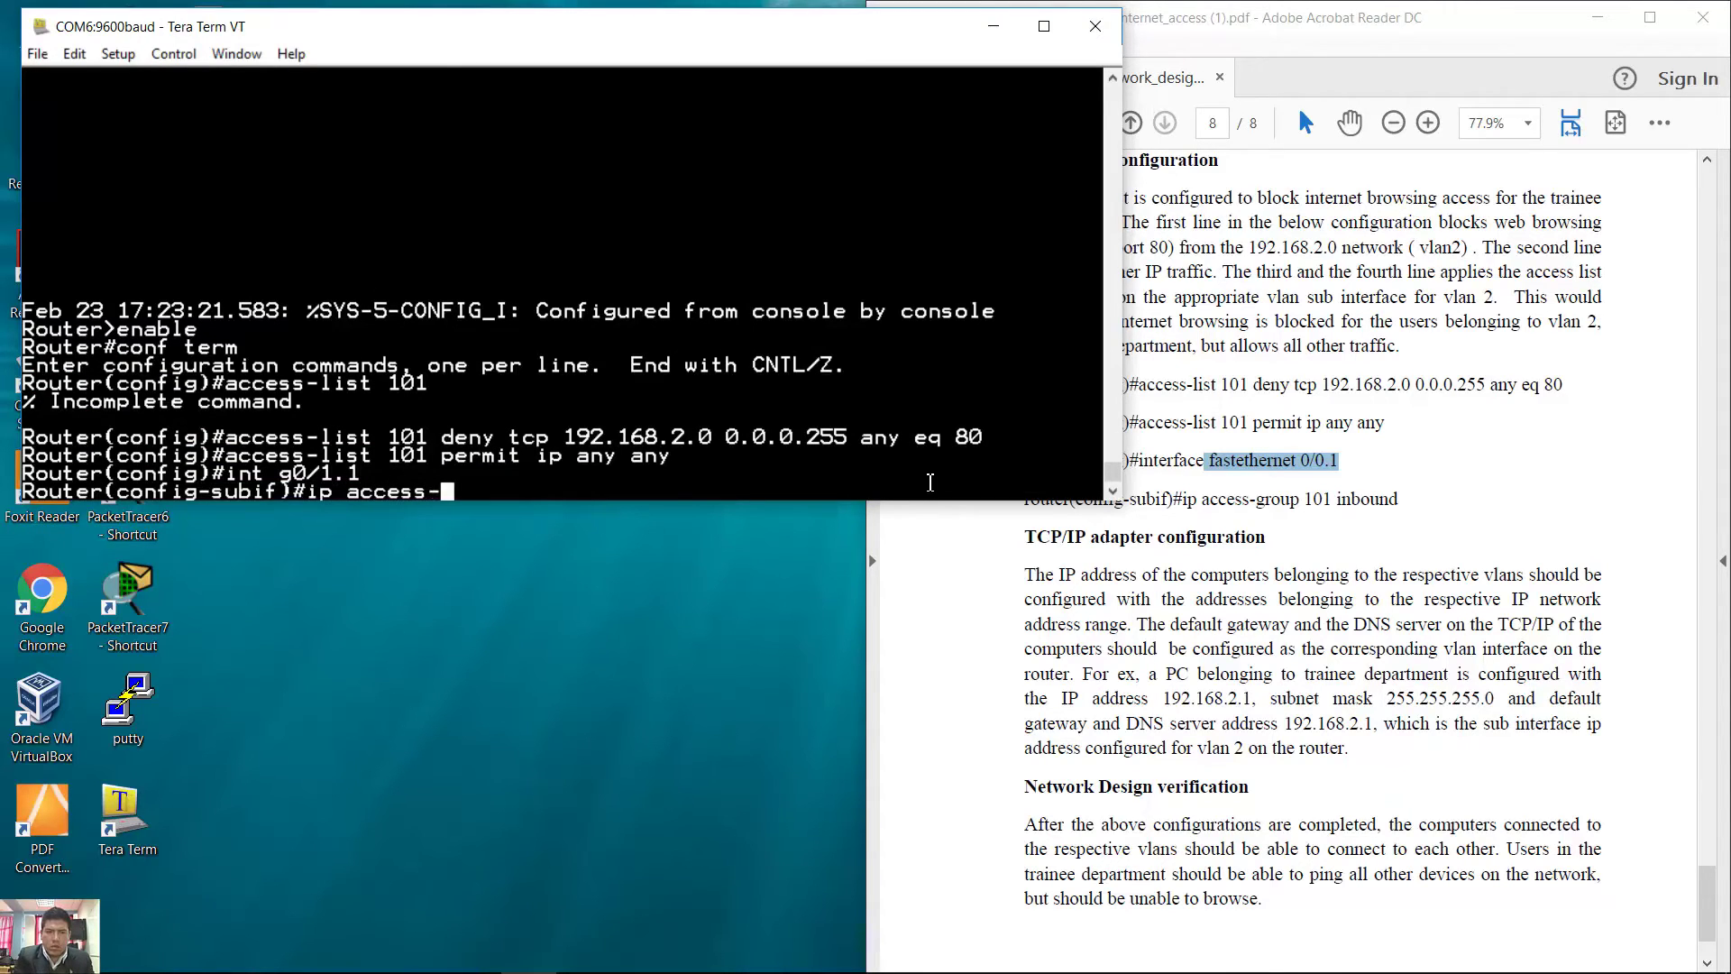
{"action": "type", "text": "group 101 "}
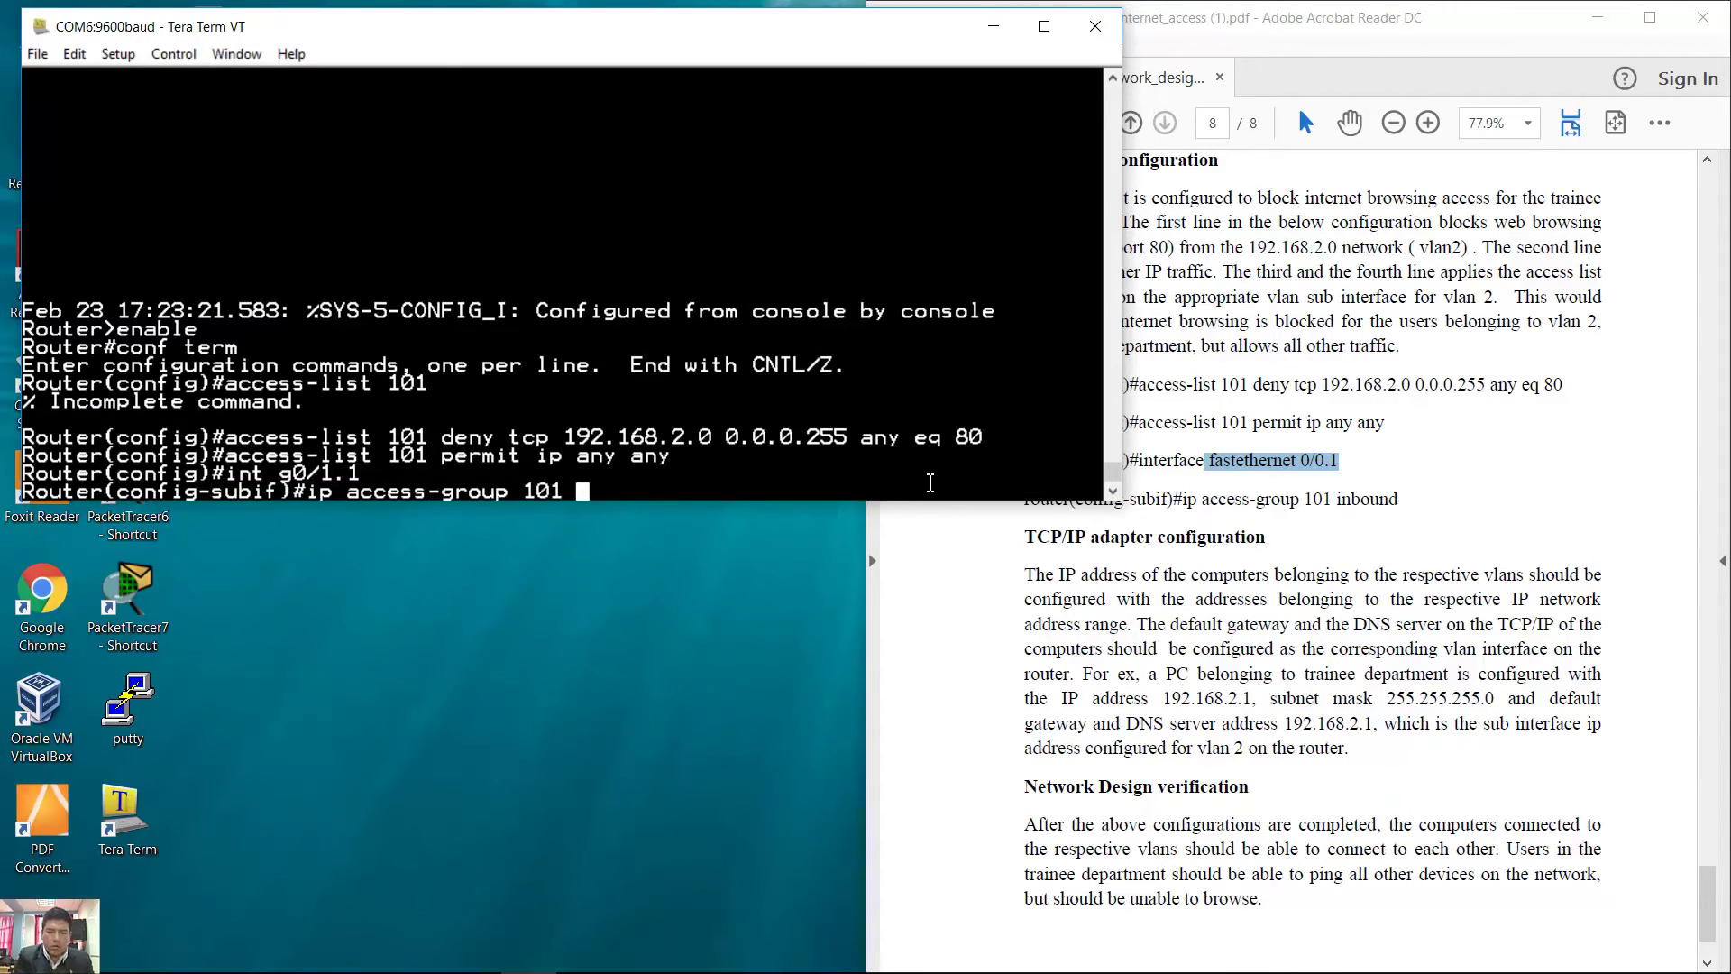
{"action": "type", "text": "in"}
{"action": "key", "text": "Return"}
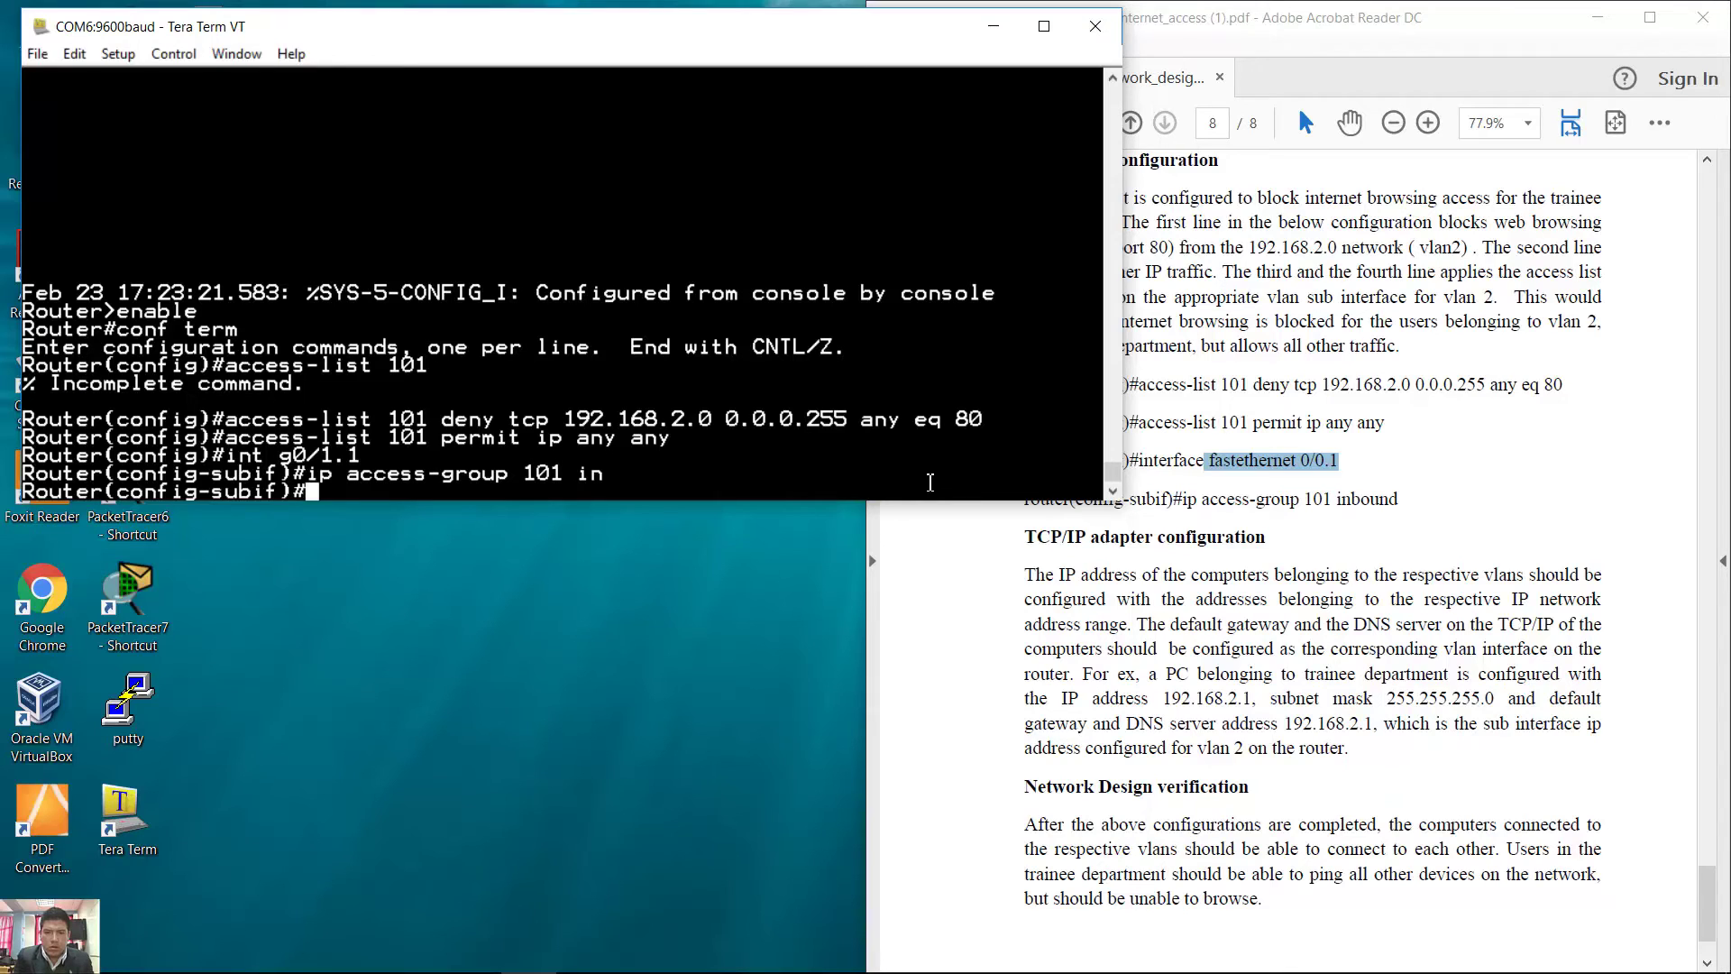
Load facebook.com in Firefox, then replace the address with google.com/ to load Google
{"action": "left_click", "coordinate": [1253, 781]}
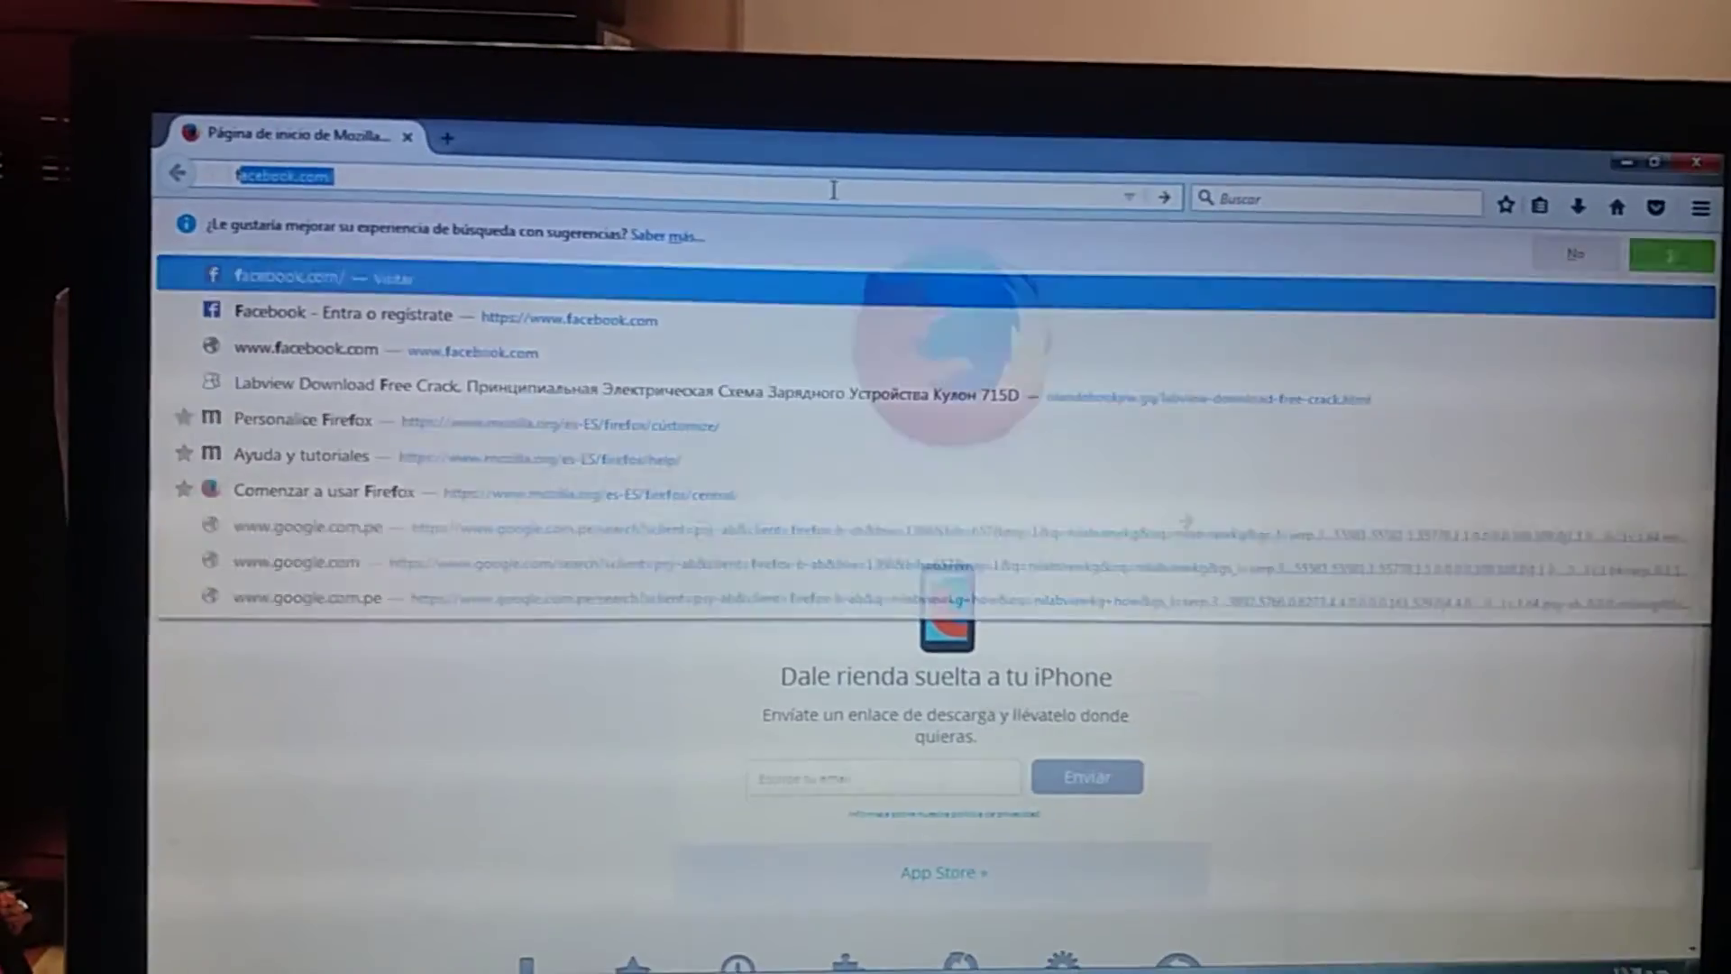
{"action": "key", "text": "Return"}
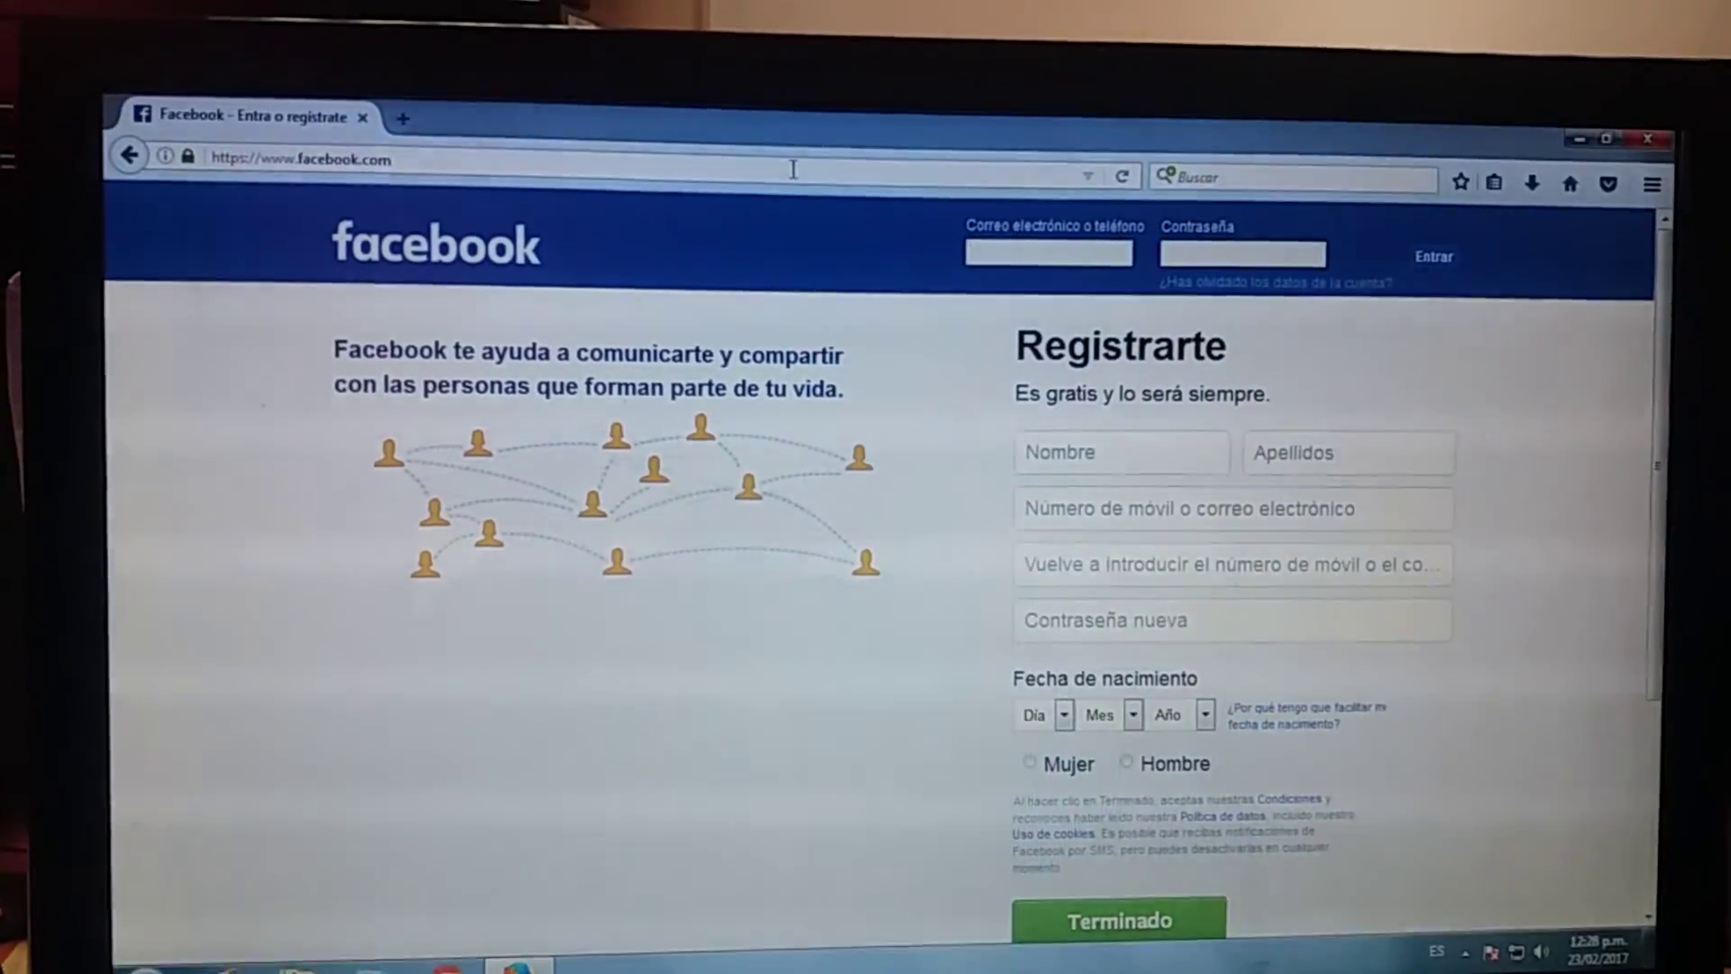
{"action": "left_click", "coordinate": [793, 169]}
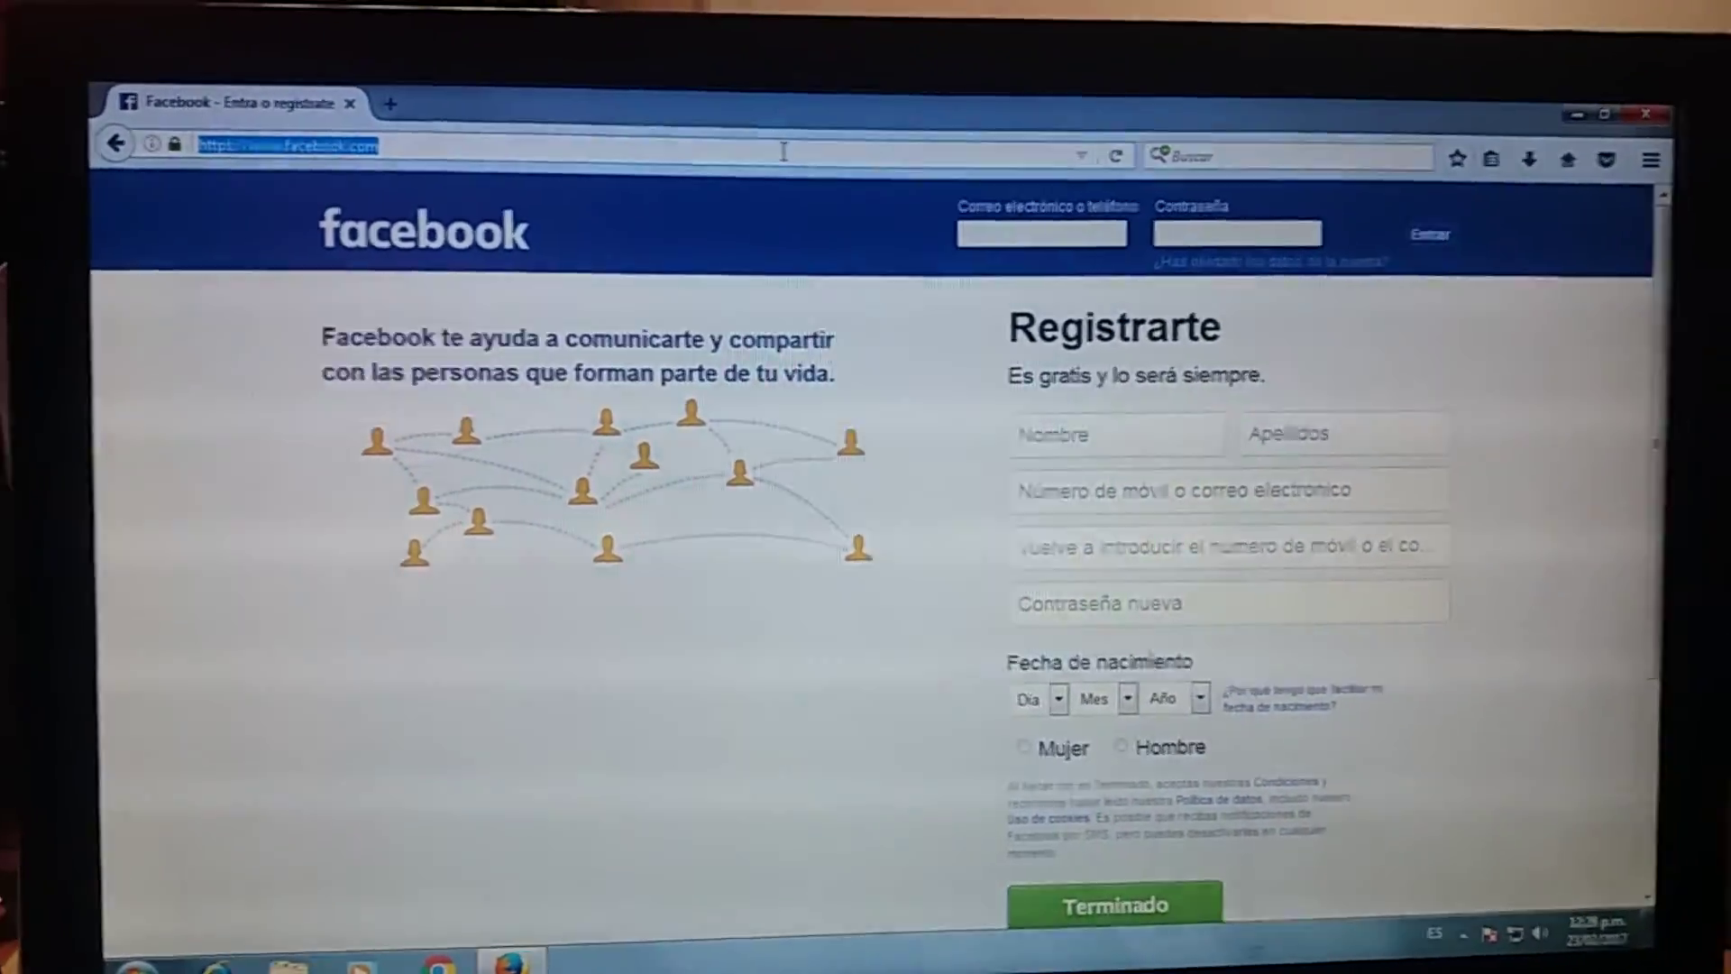
{"action": "type", "text": "google.com/"}
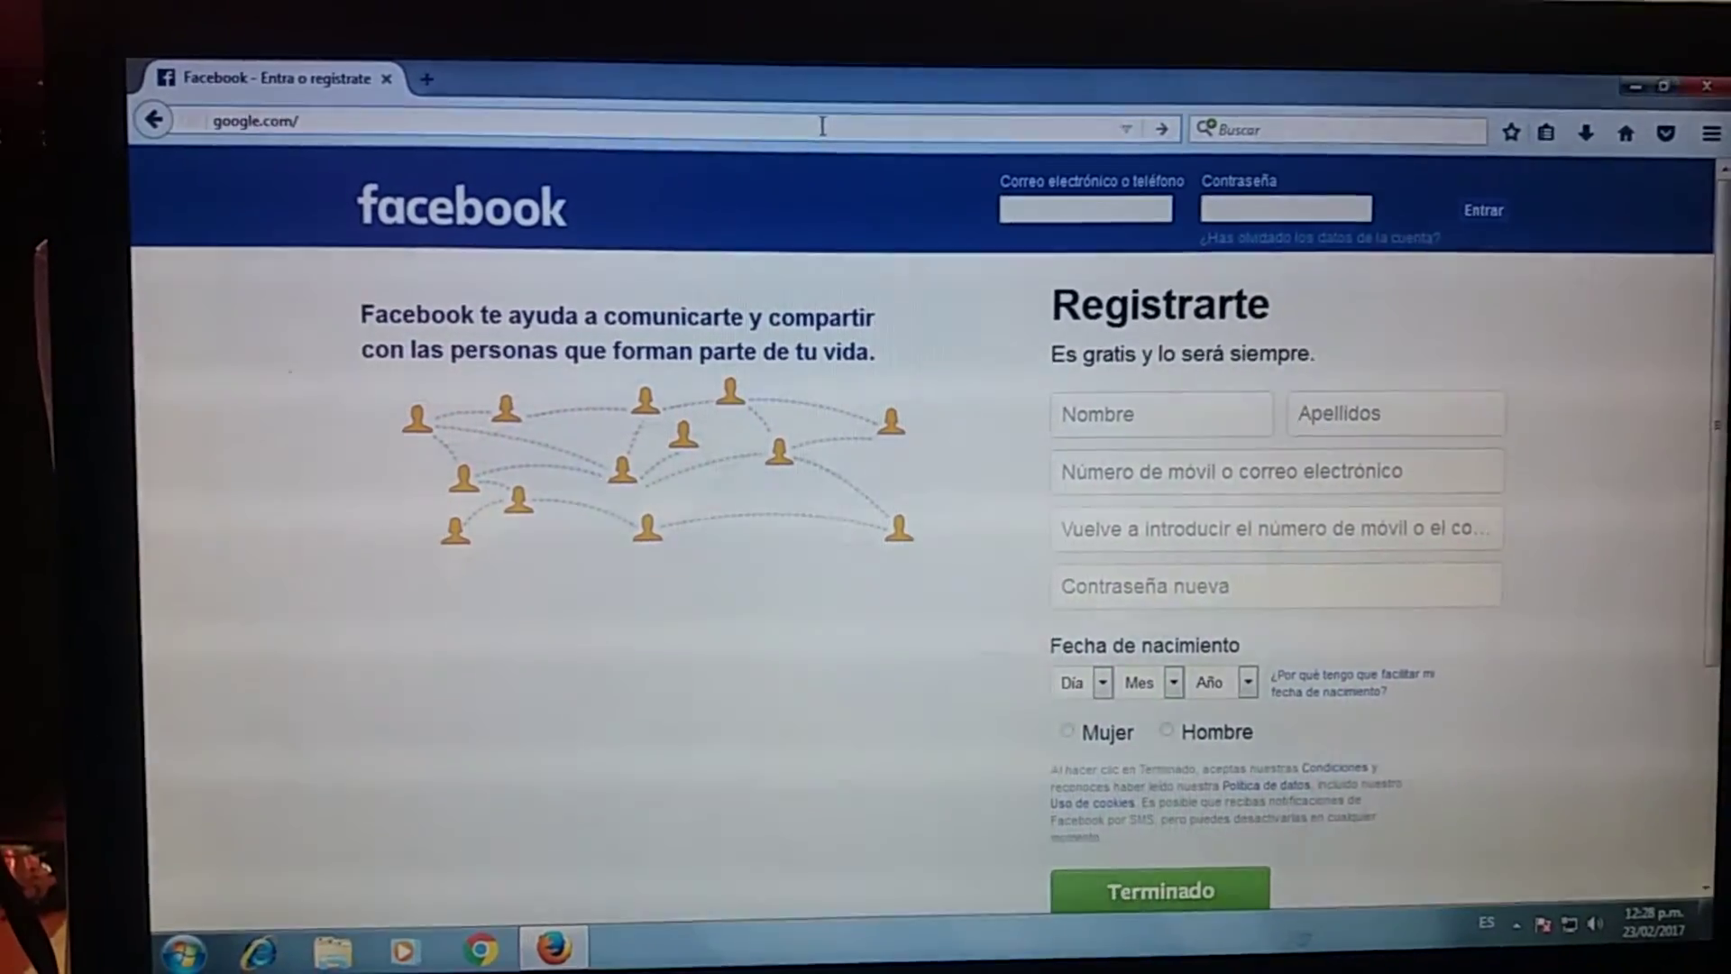
{"action": "key", "text": "Return"}
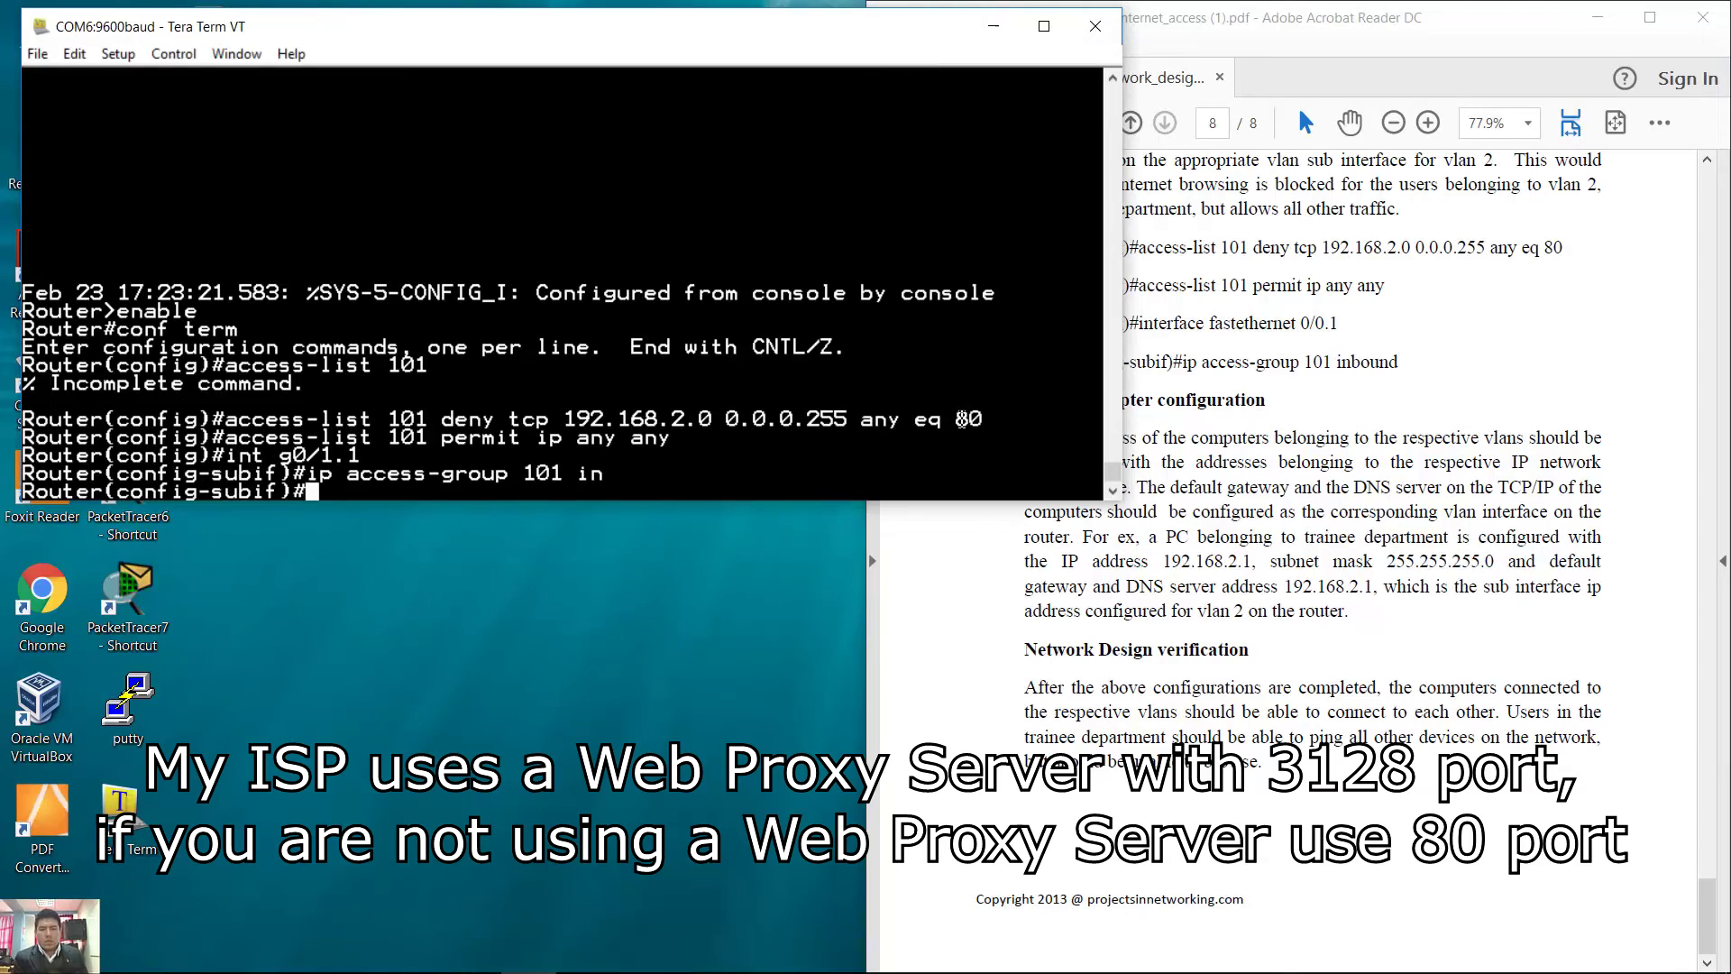
{"action": "left_click_drag", "start_coordinate": [954, 419], "coordinate": [997, 420]}
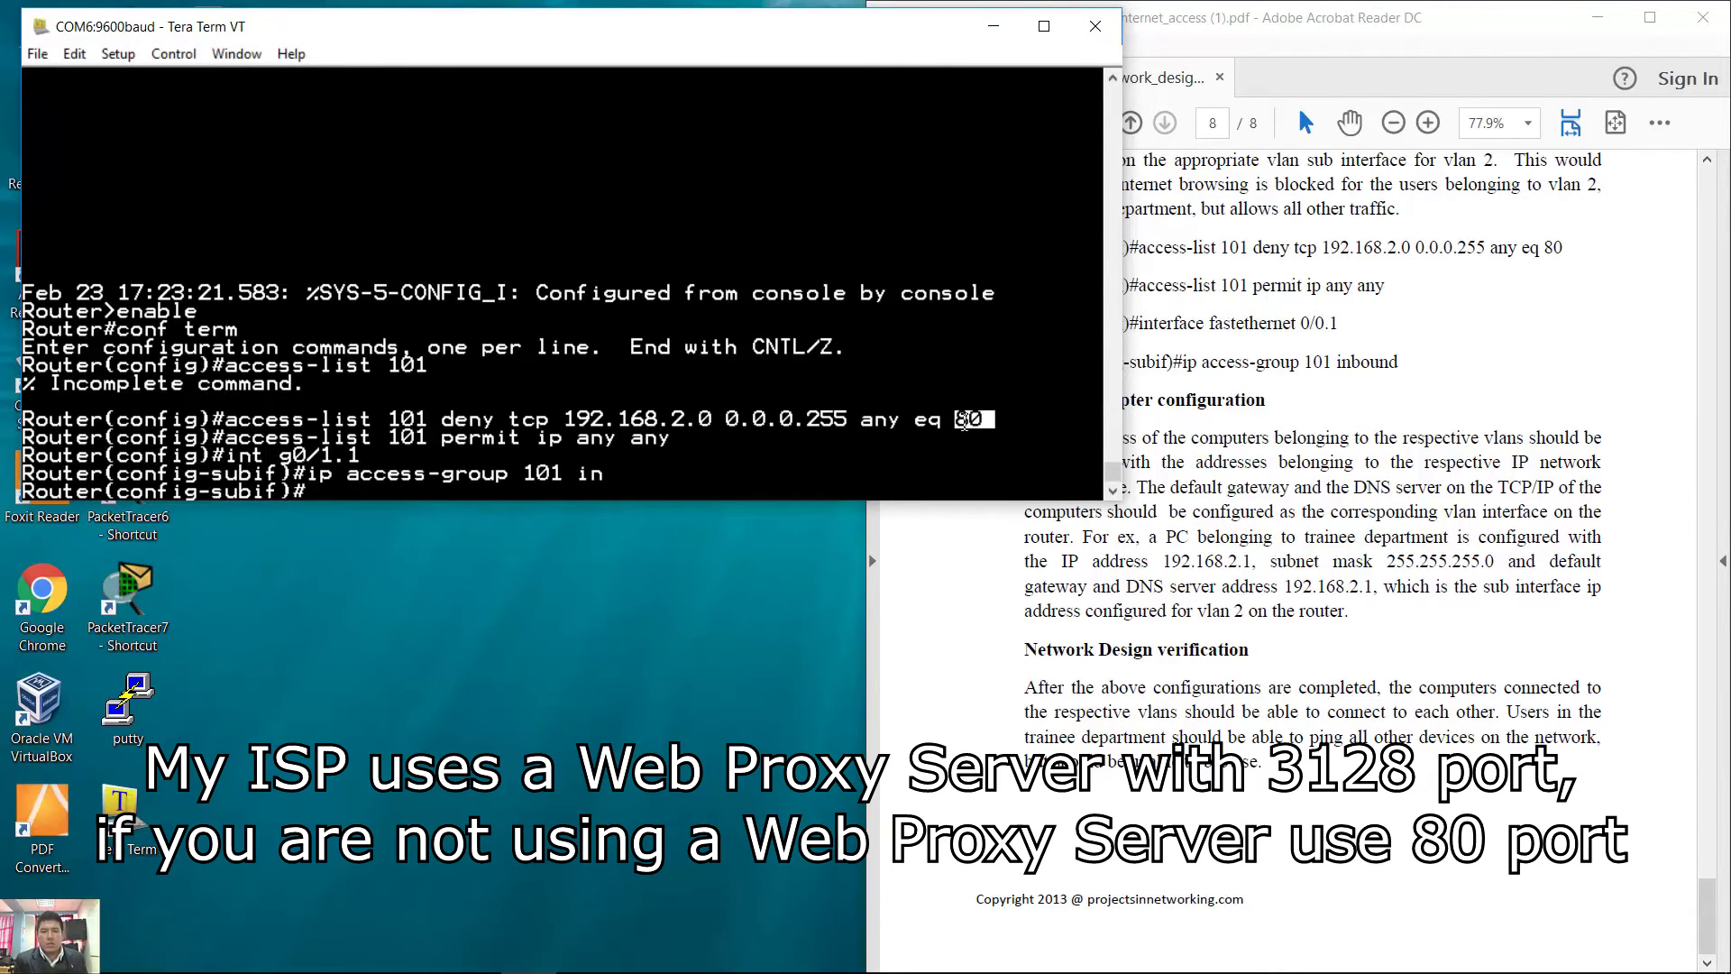
{"action": "left_click", "coordinate": [963, 421]}
{"action": "left_click", "coordinate": [954, 419]}
Leave sub-interface mode and delete access list 101 with no access-list 101
{"action": "type", "text": "exit"}
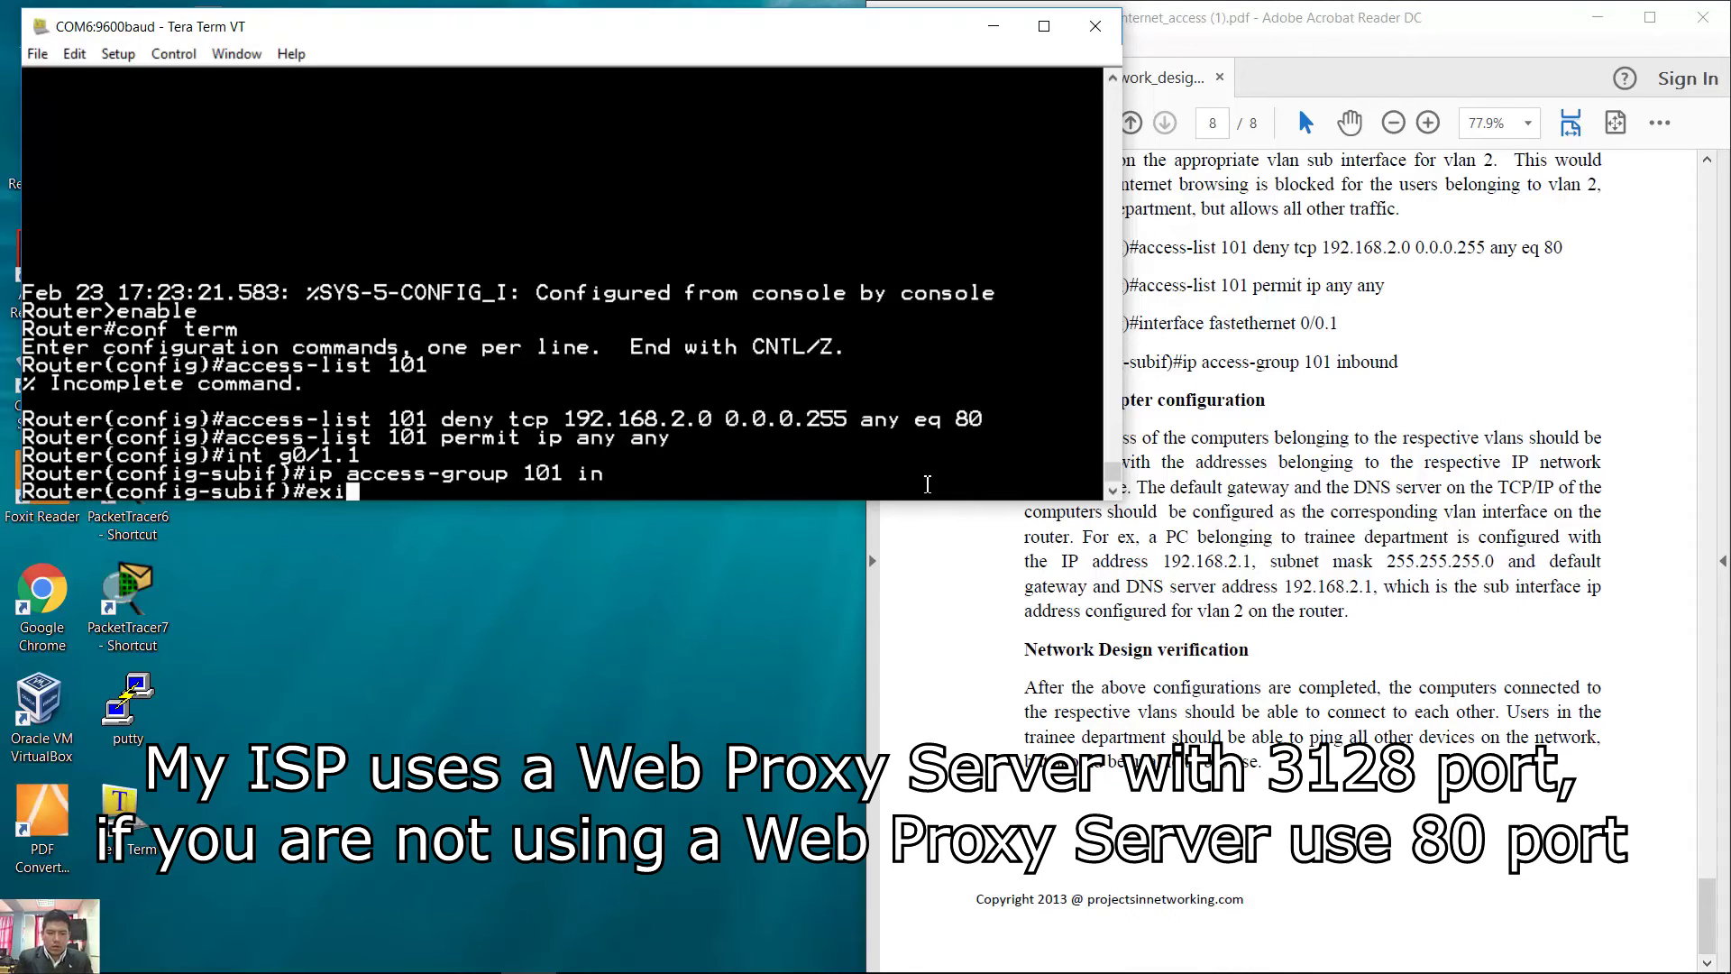
{"action": "key", "text": "Return"}
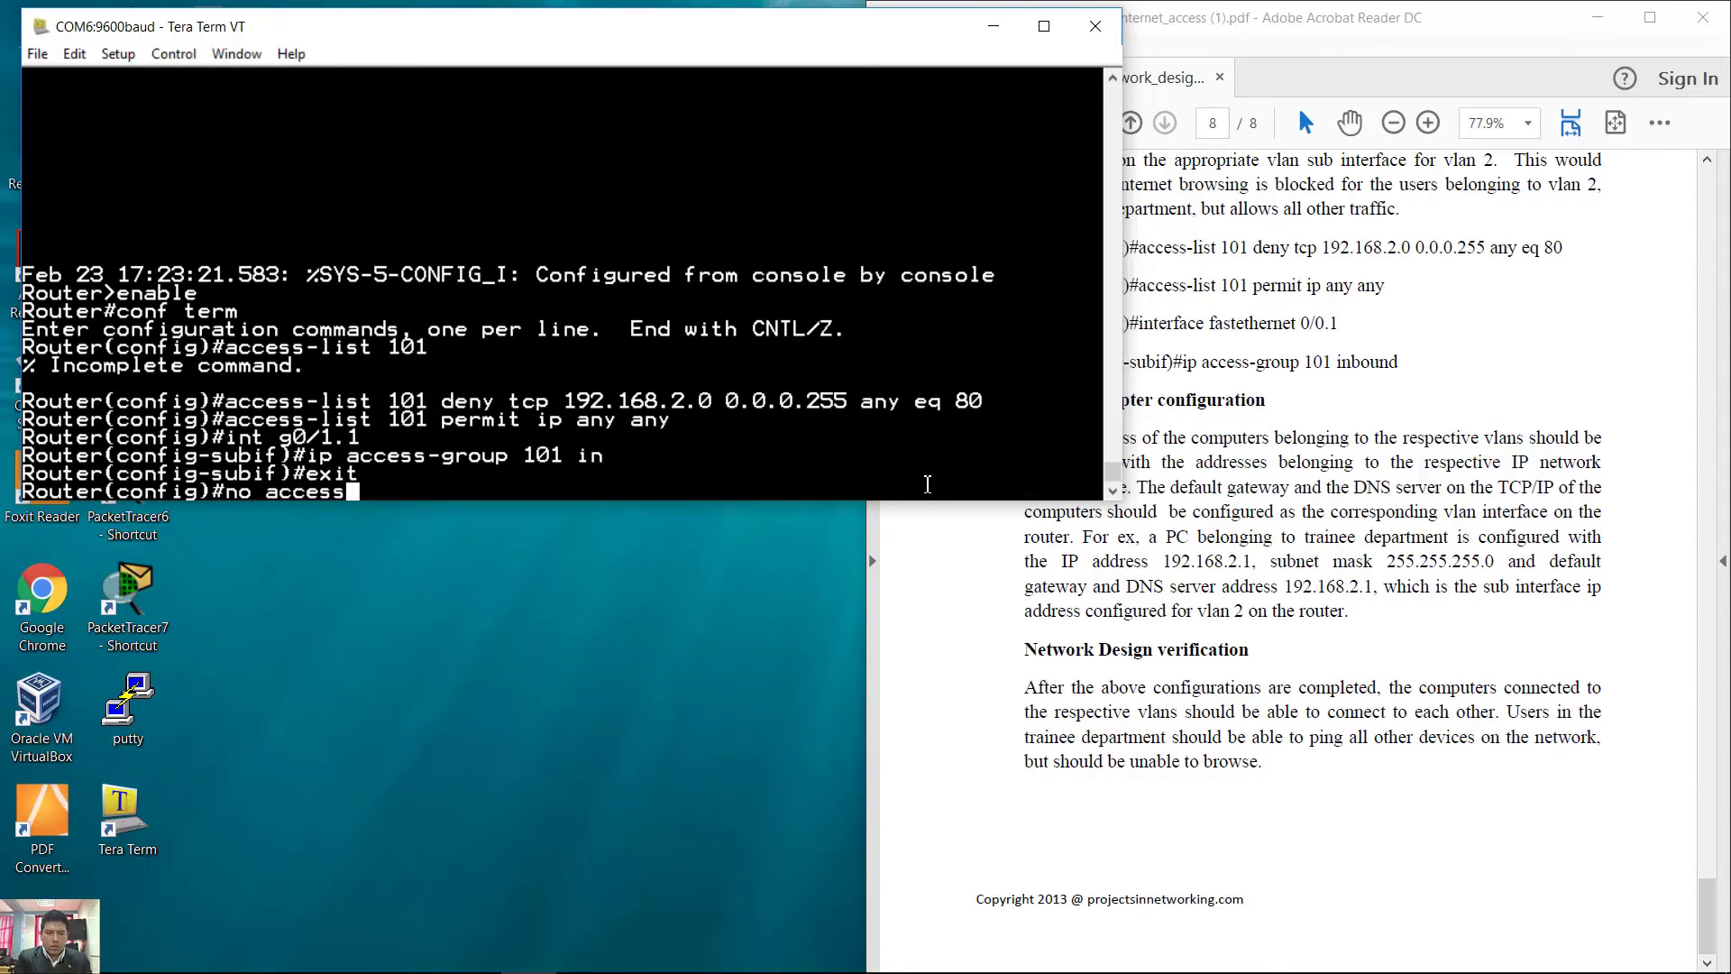
{"action": "type", "text": "no access"}
{"action": "key", "text": "Tab"}
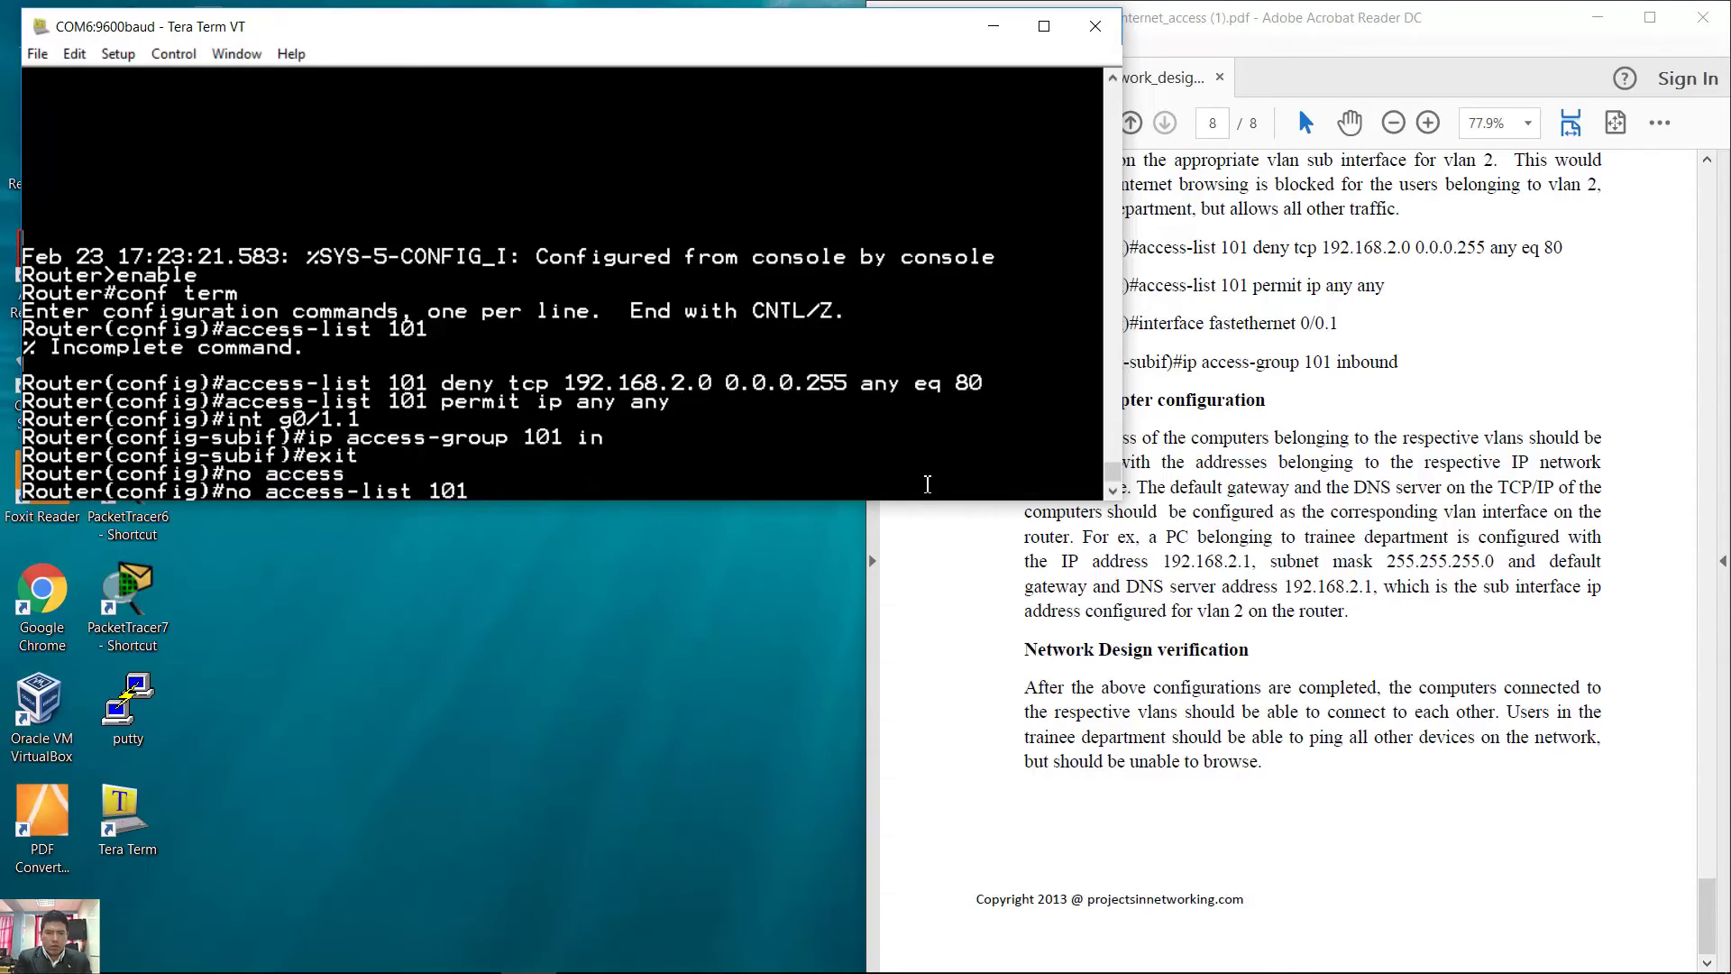
{"action": "key", "text": "Return"}
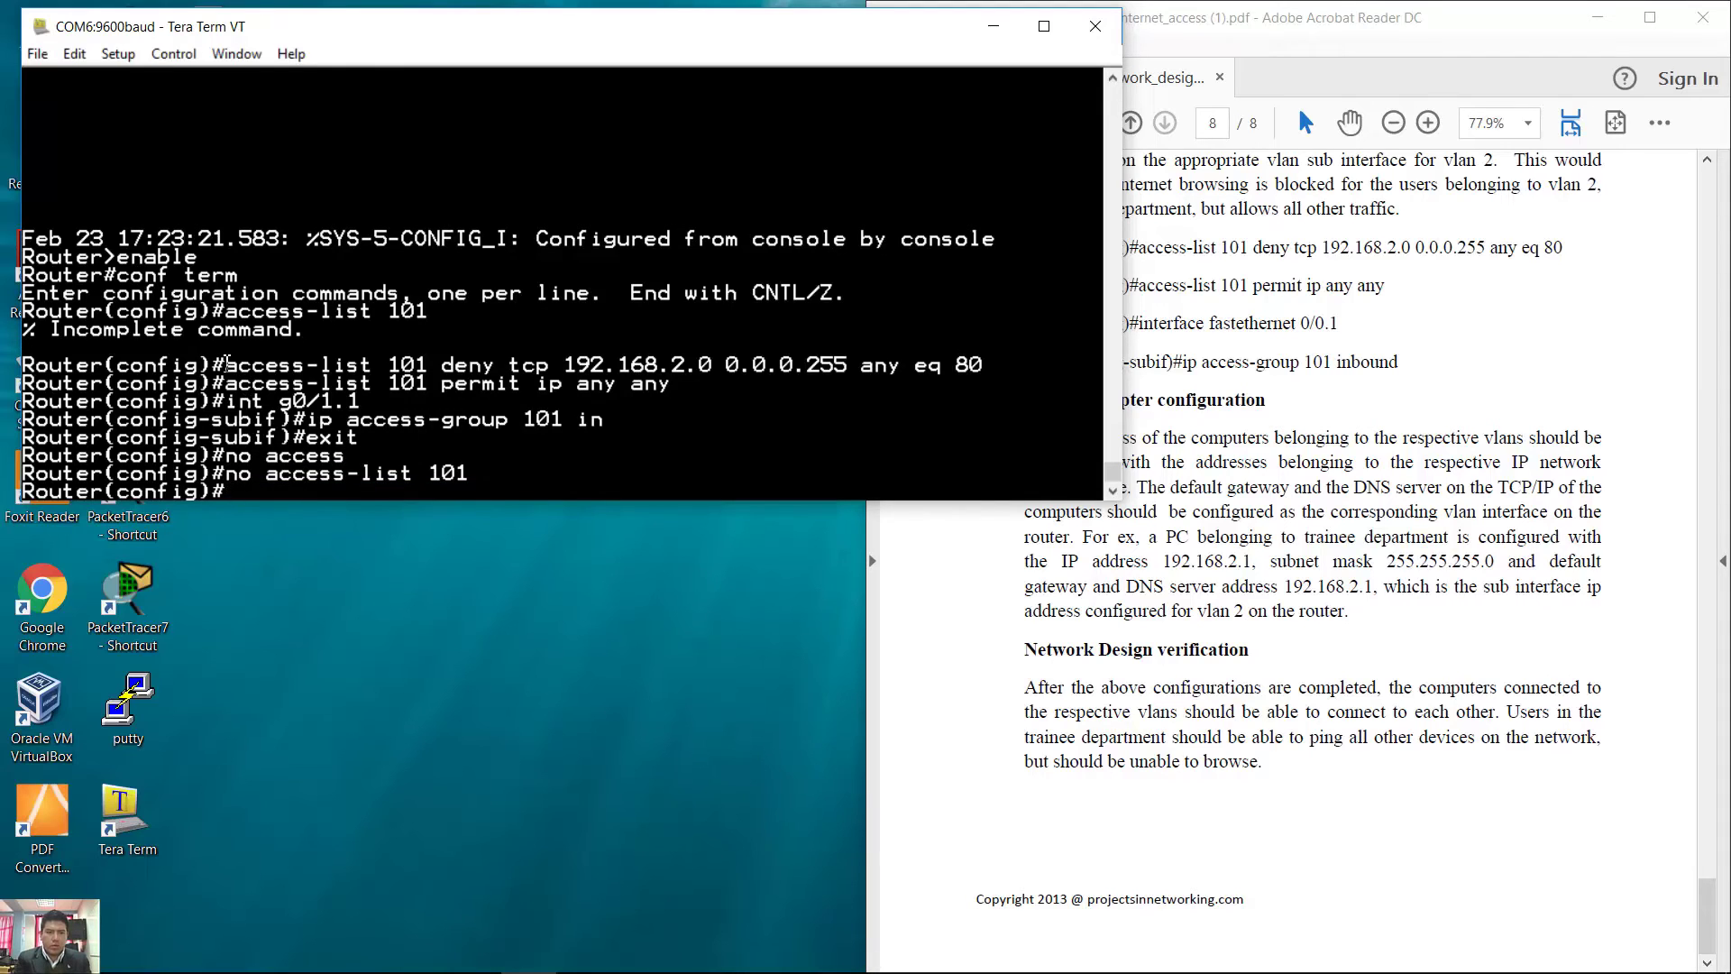
{"action": "left_click_drag", "start_coordinate": [227, 363], "coordinate": [697, 380]}
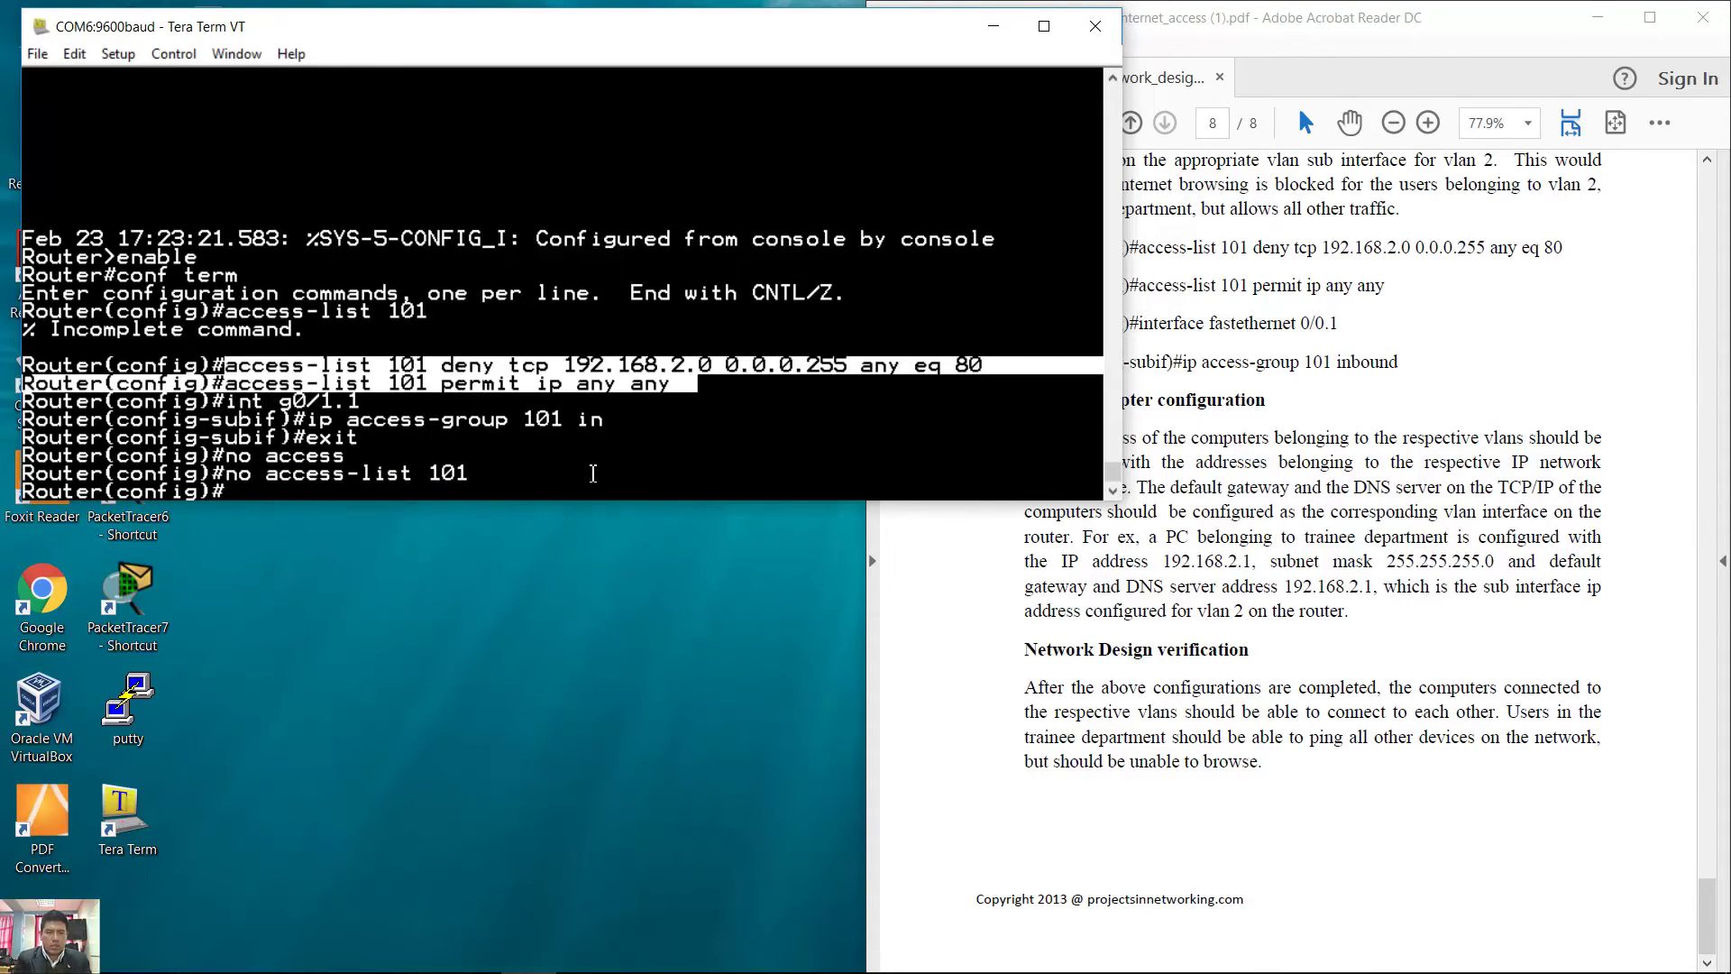
{"action": "left_click", "coordinate": [624, 385]}
Re-add access list 101 denying VLAN 2 tcp port 3128, then permit ip any any
{"action": "key", "text": "Up"}
{"action": "key", "text": "Up"}
{"action": "key", "text": "Up"}
{"action": "key", "text": "Up"}
{"action": "key", "text": "Up"}
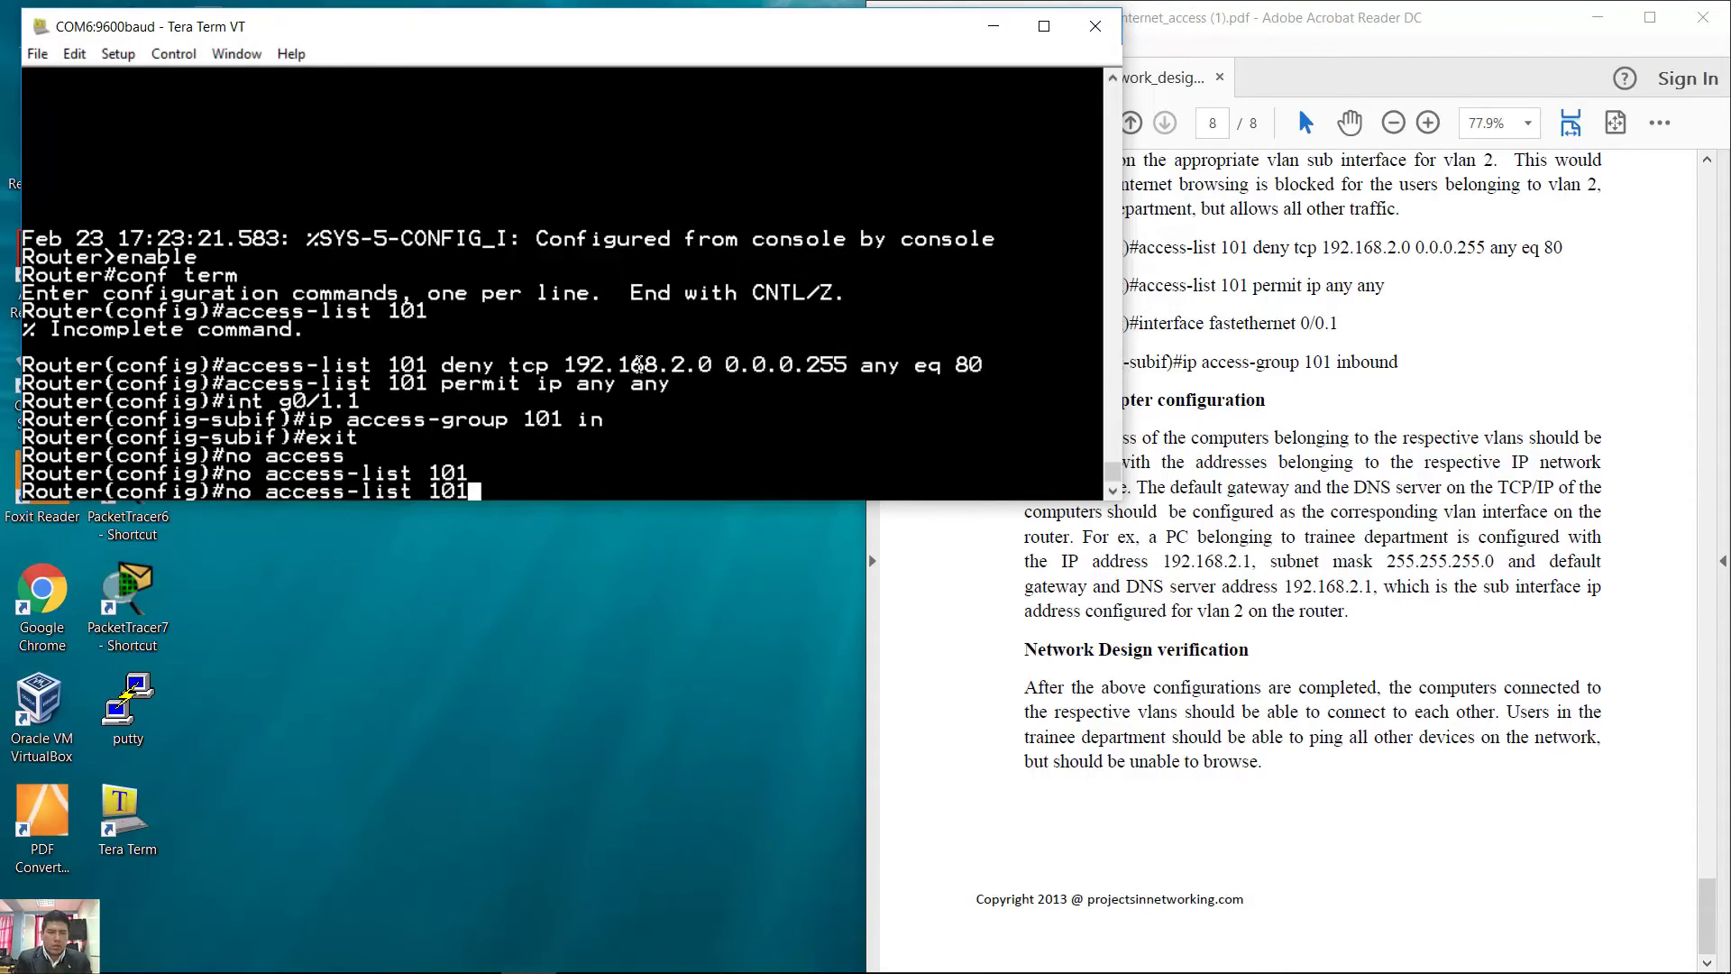
{"action": "key", "text": "Up"}
{"action": "key", "text": "Up"}
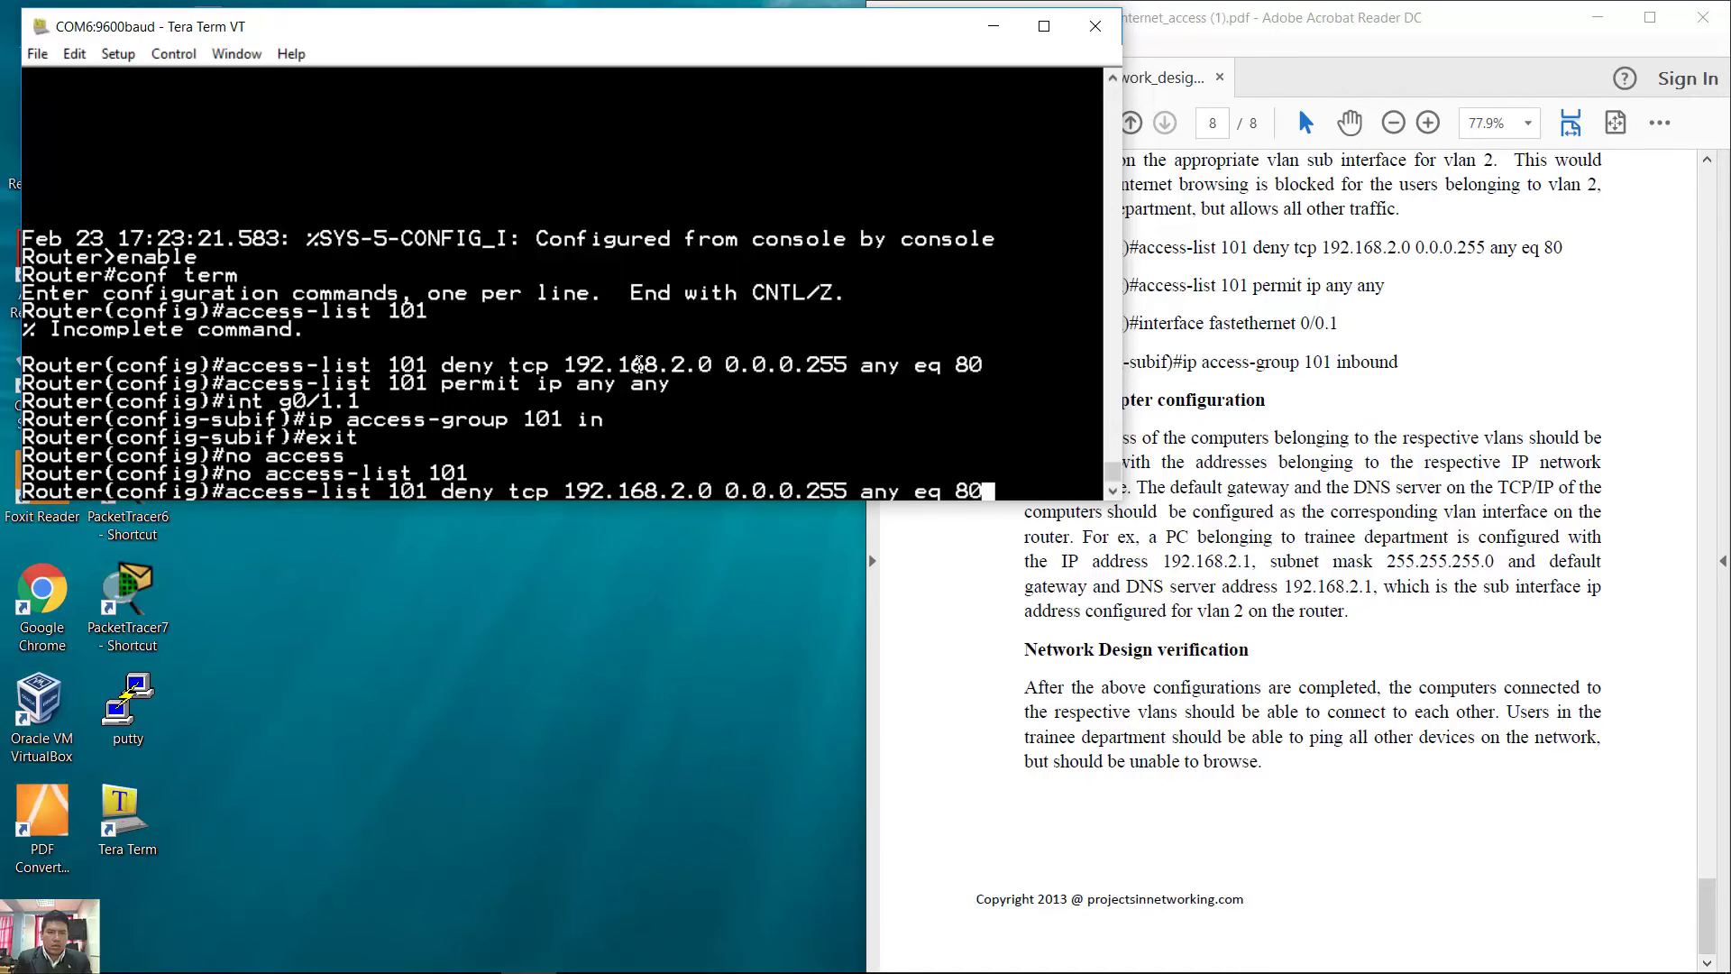
{"action": "type", "text": "3128"}
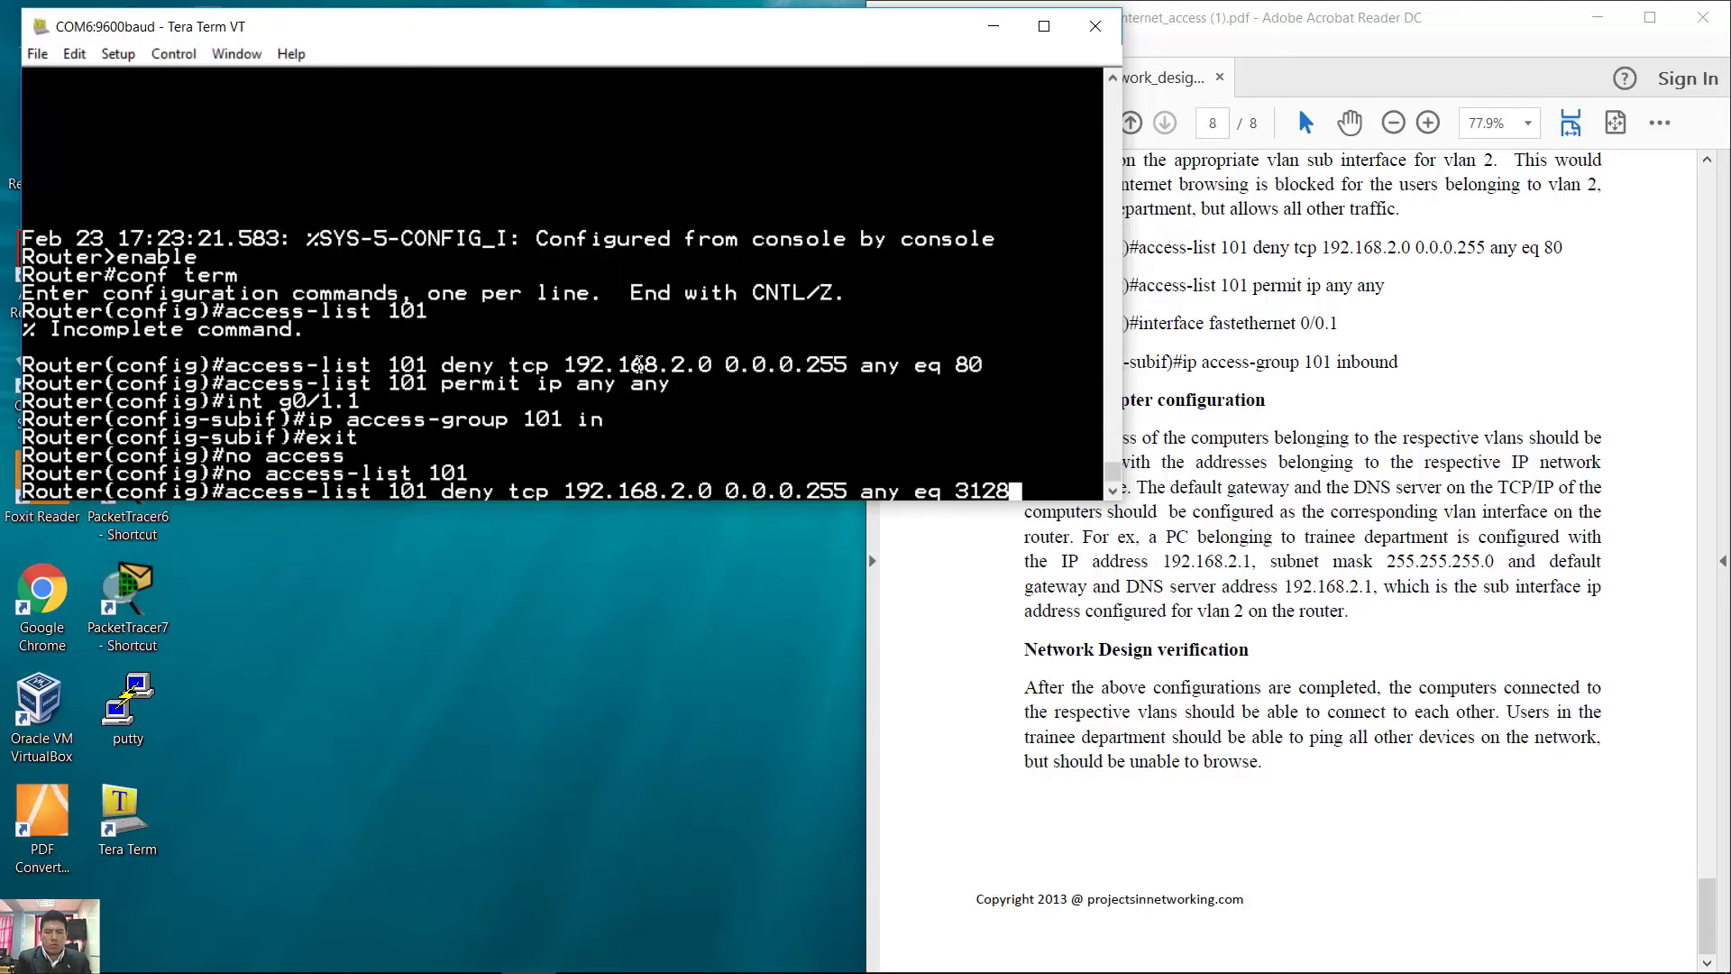
{"action": "key", "text": "Return"}
{"action": "key", "text": "Up"}
{"action": "key", "text": "Up"}
{"action": "key", "text": "Up"}
{"action": "key", "text": "Up"}
{"action": "key", "text": "Up"}
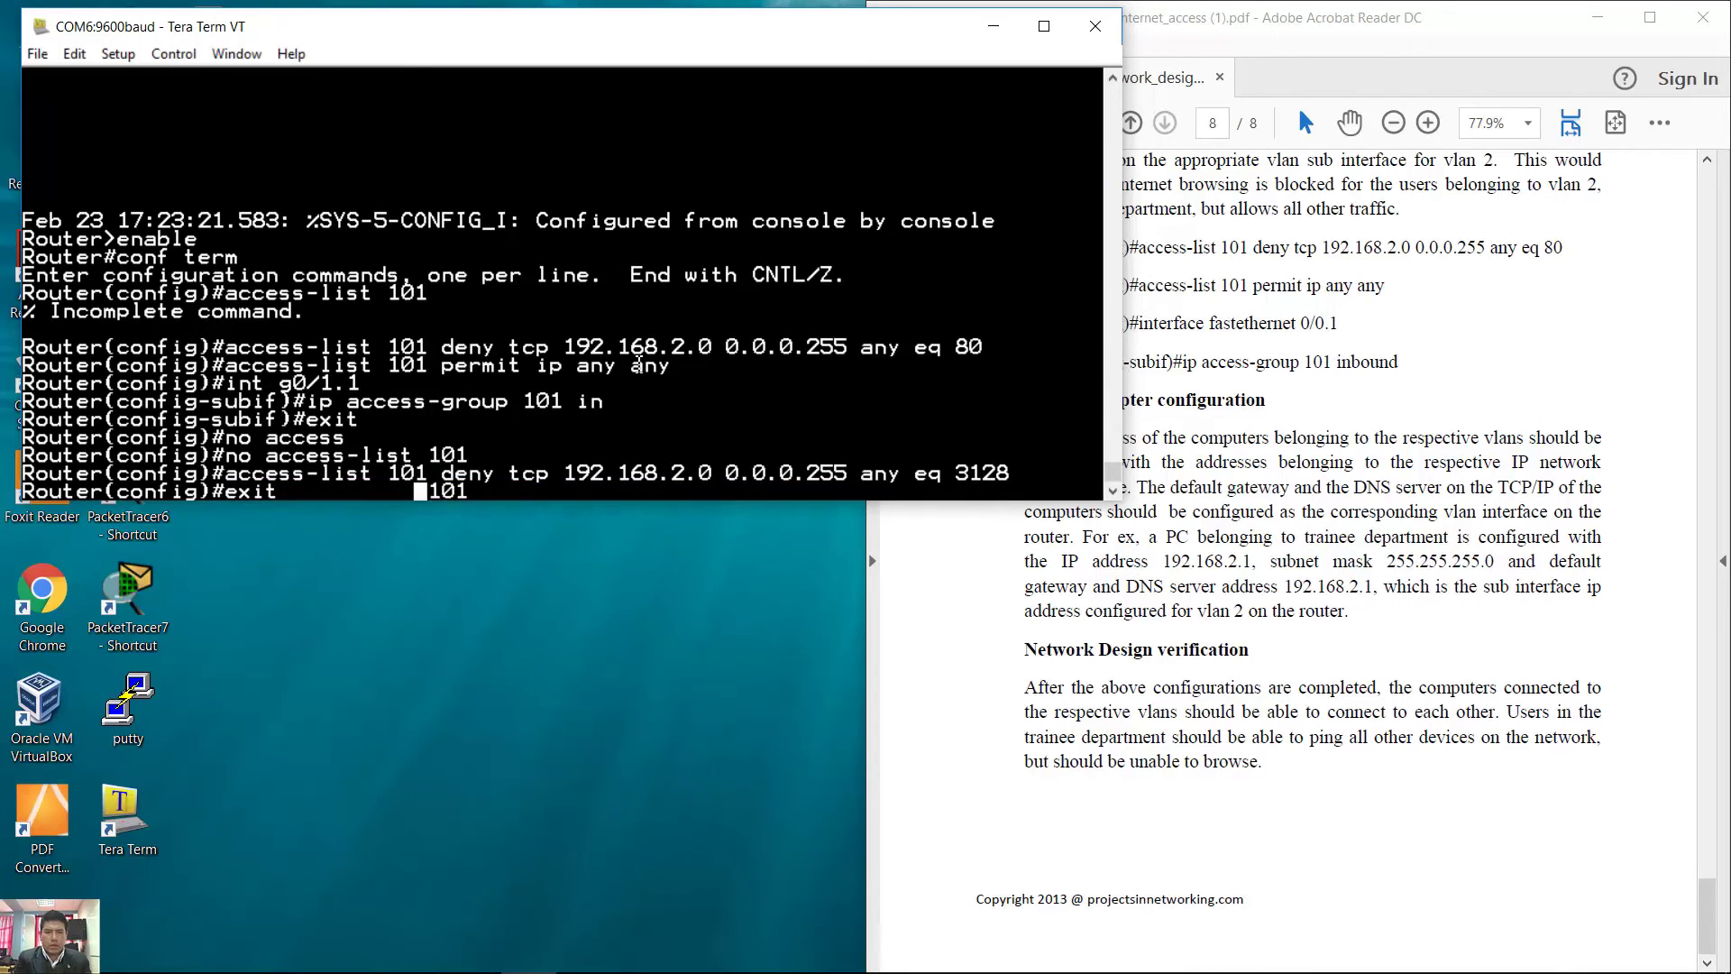
{"action": "key", "text": "Up"}
{"action": "key", "text": "Up"}
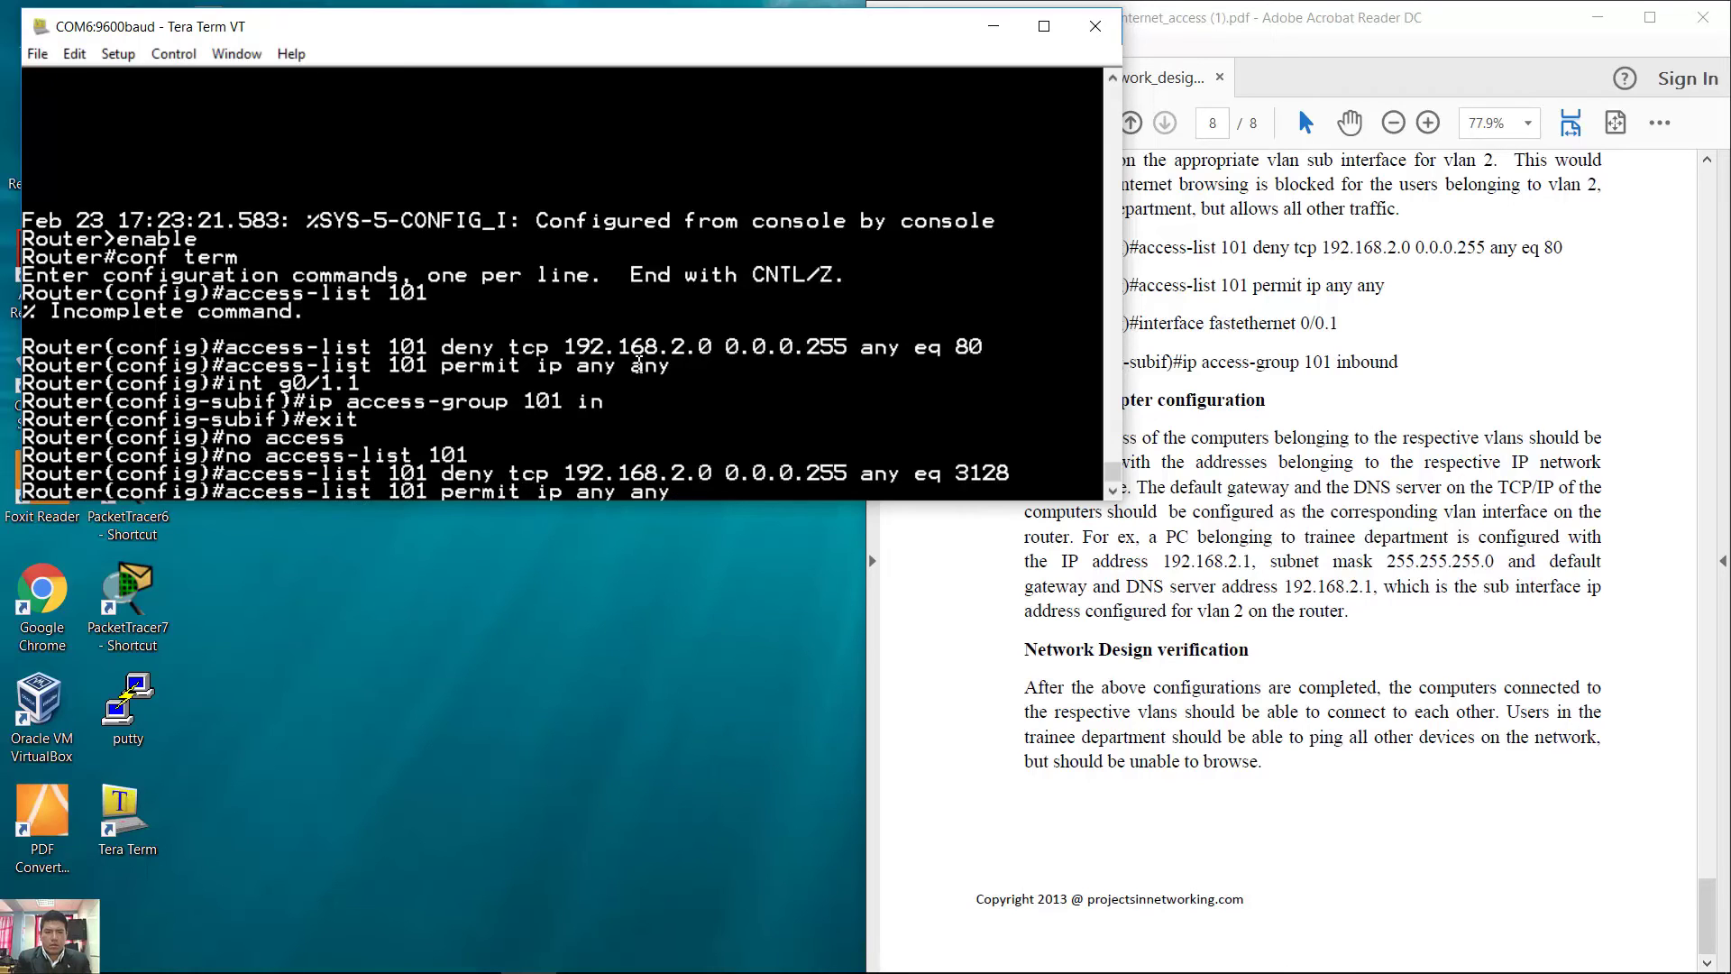
{"action": "key", "text": "Return"}
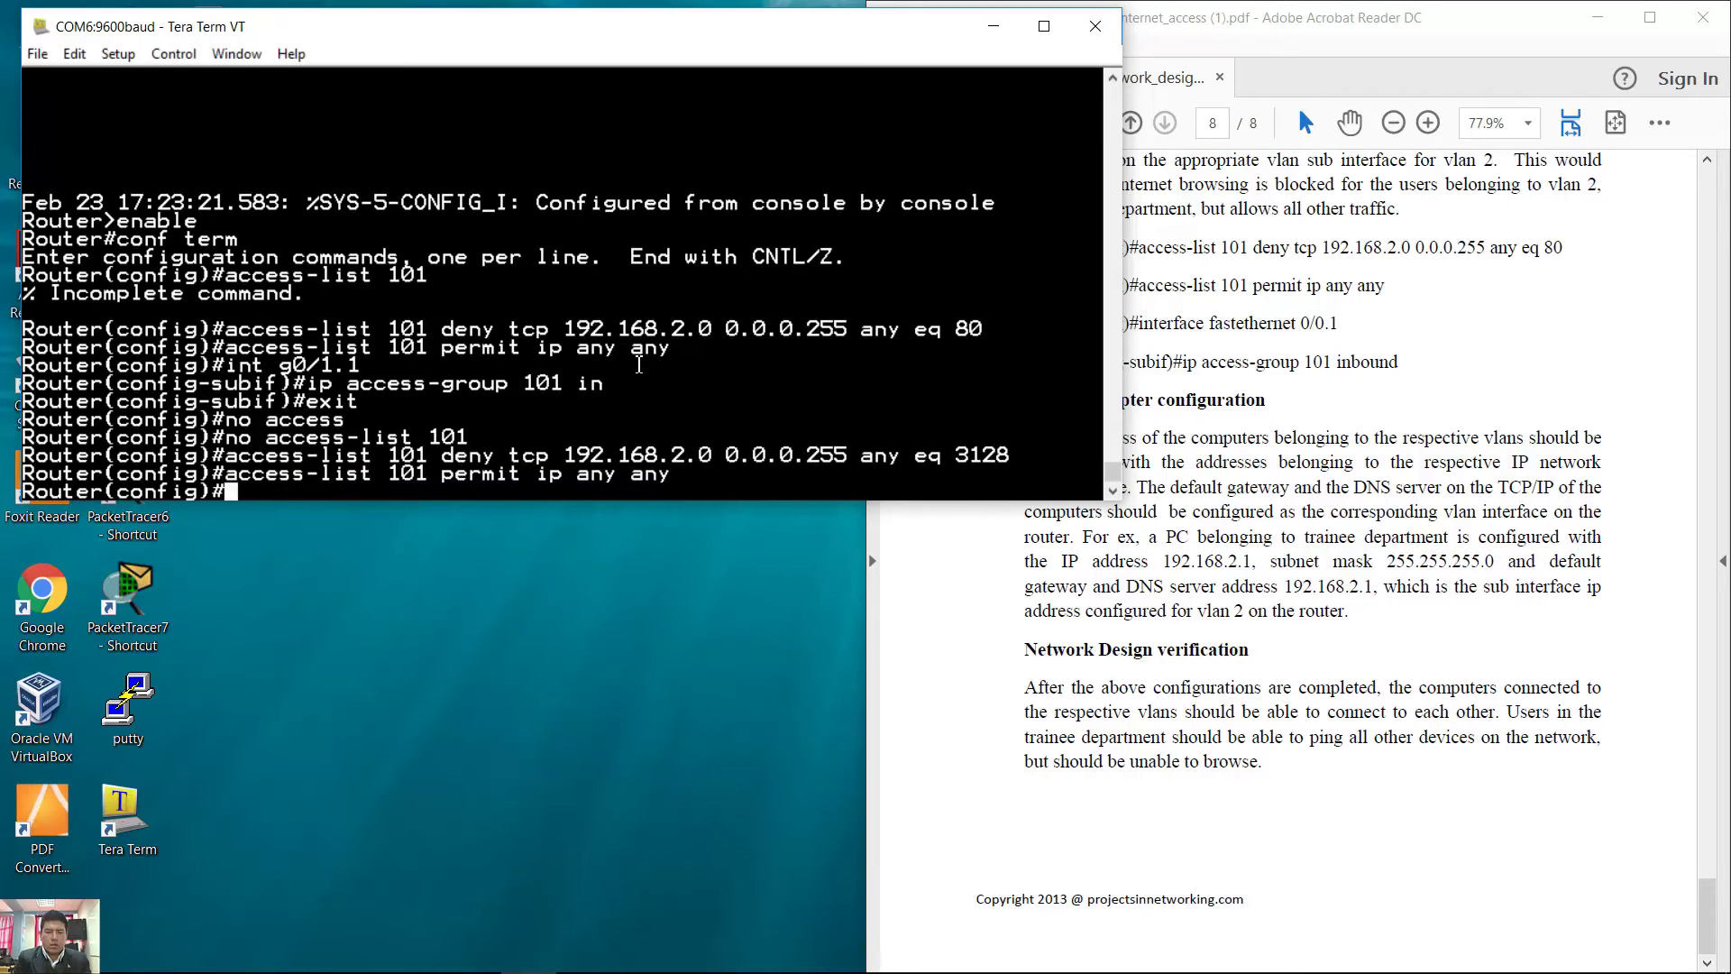
Reapply access list 101 inbound on g0/1.1 with ip access-group 101 in
{"action": "key", "text": "Up"}
{"action": "key", "text": "Up"}
{"action": "key", "text": "Up"}
{"action": "key", "text": "Up"}
{"action": "key", "text": "Up"}
{"action": "key", "text": "Up"}
{"action": "key", "text": "Up"}
{"action": "key", "text": "Return"}
{"action": "key", "text": "Up"}
{"action": "key", "text": "Up"}
{"action": "key", "text": "Up"}
{"action": "key", "text": "Up"}
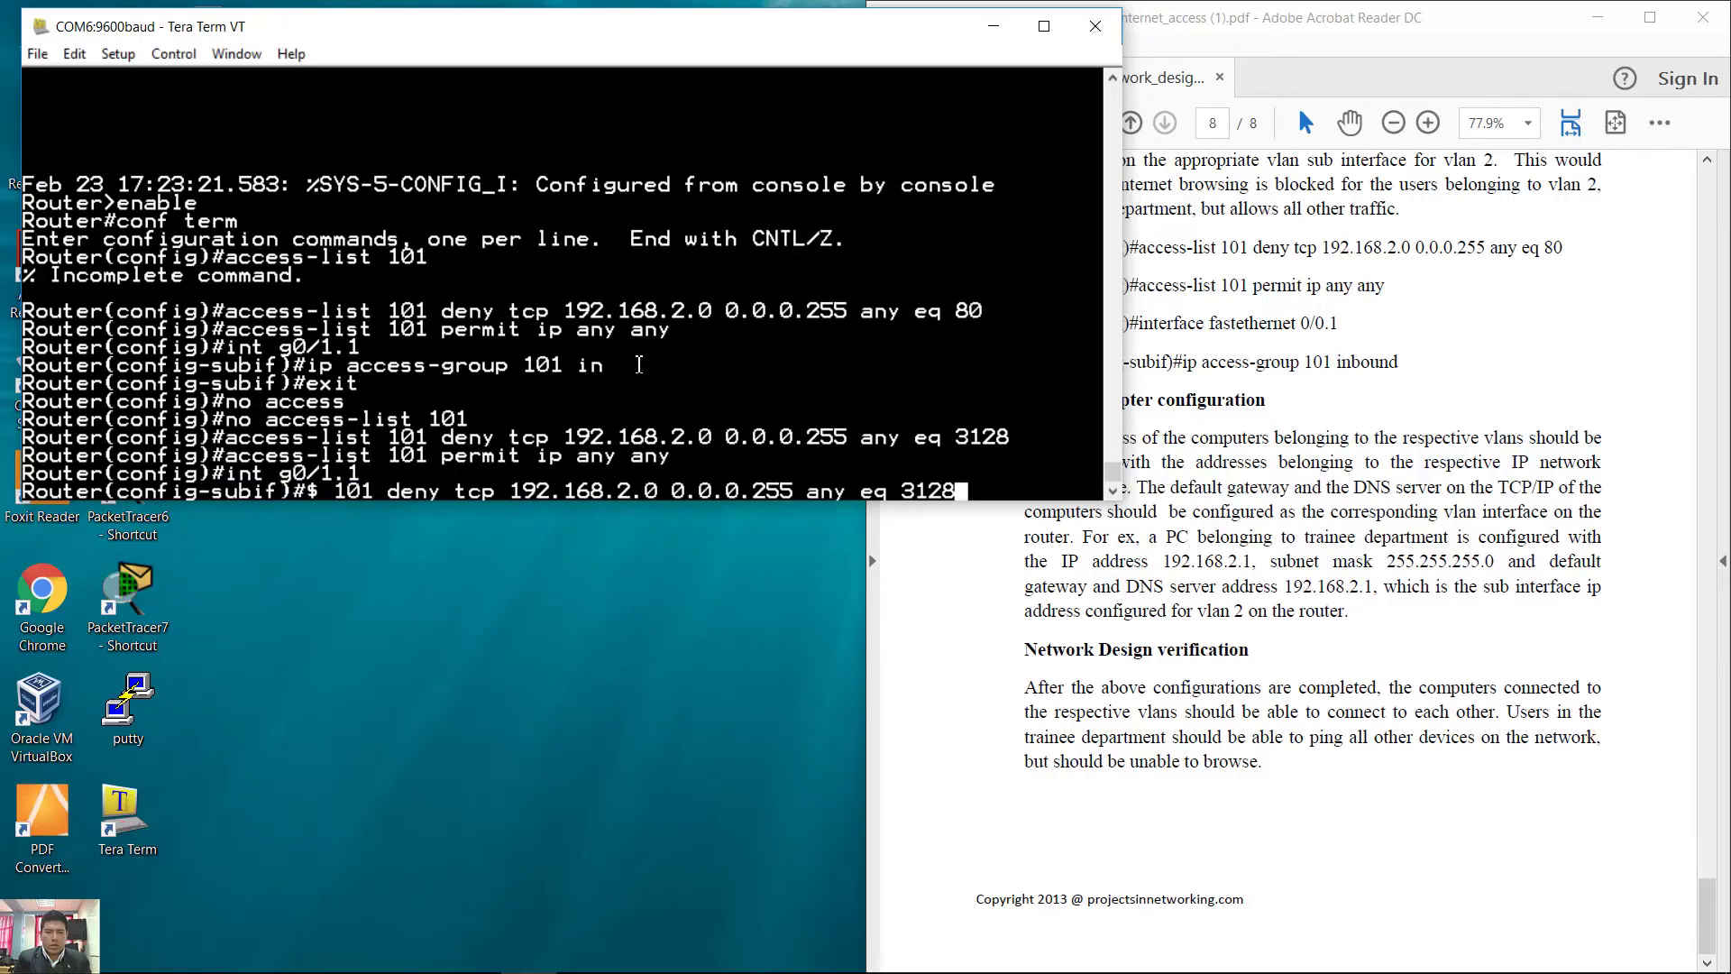
{"action": "key", "text": "Up"}
{"action": "key", "text": "Up"}
{"action": "key", "text": "Up"}
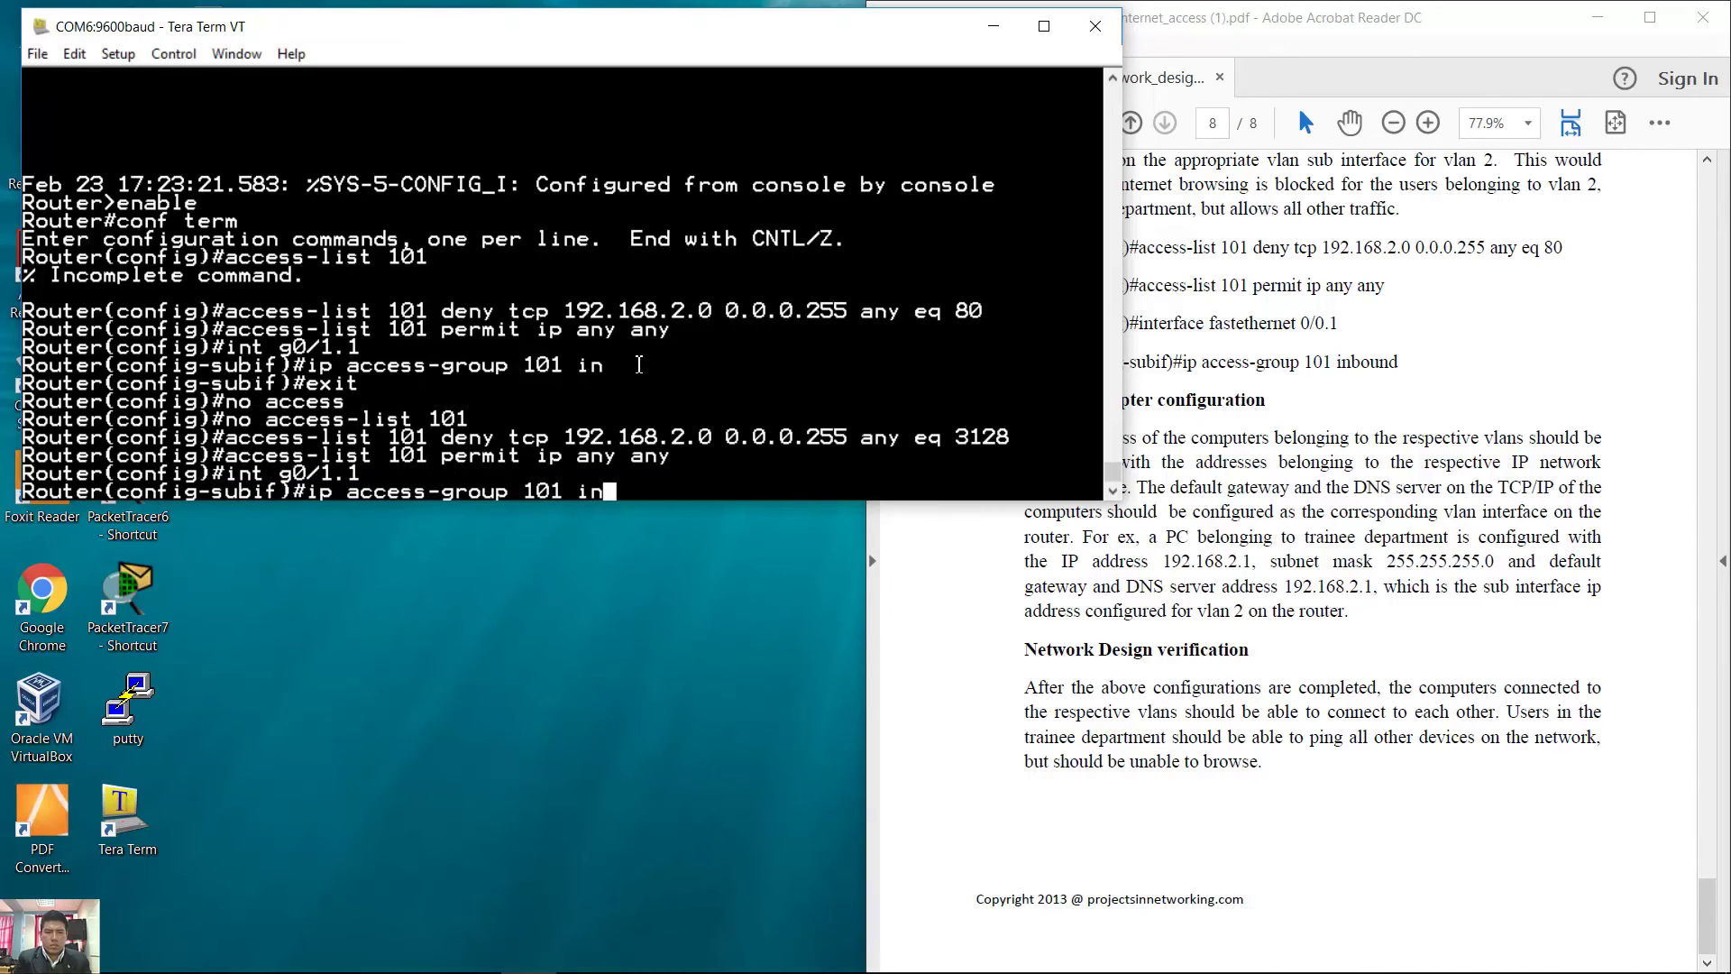
{"action": "key", "text": "Return"}
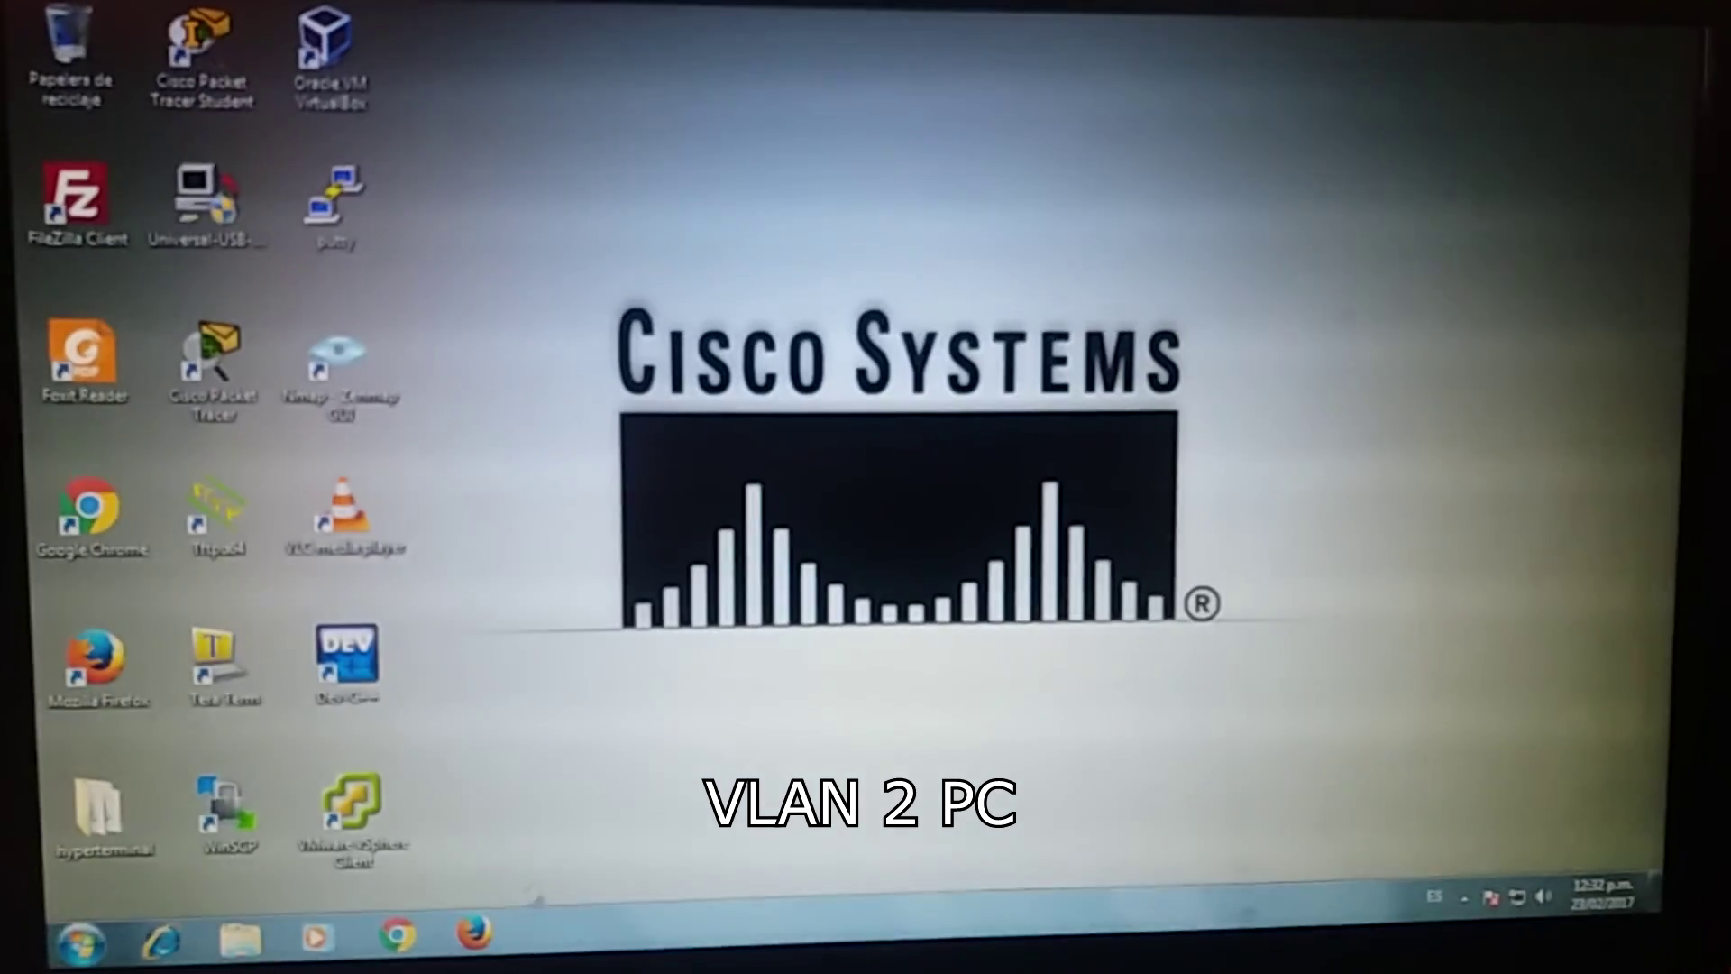
Open Firefox on the VLAN 2 PC and load facebook, which times out
{"action": "left_click", "coordinate": [469, 944]}
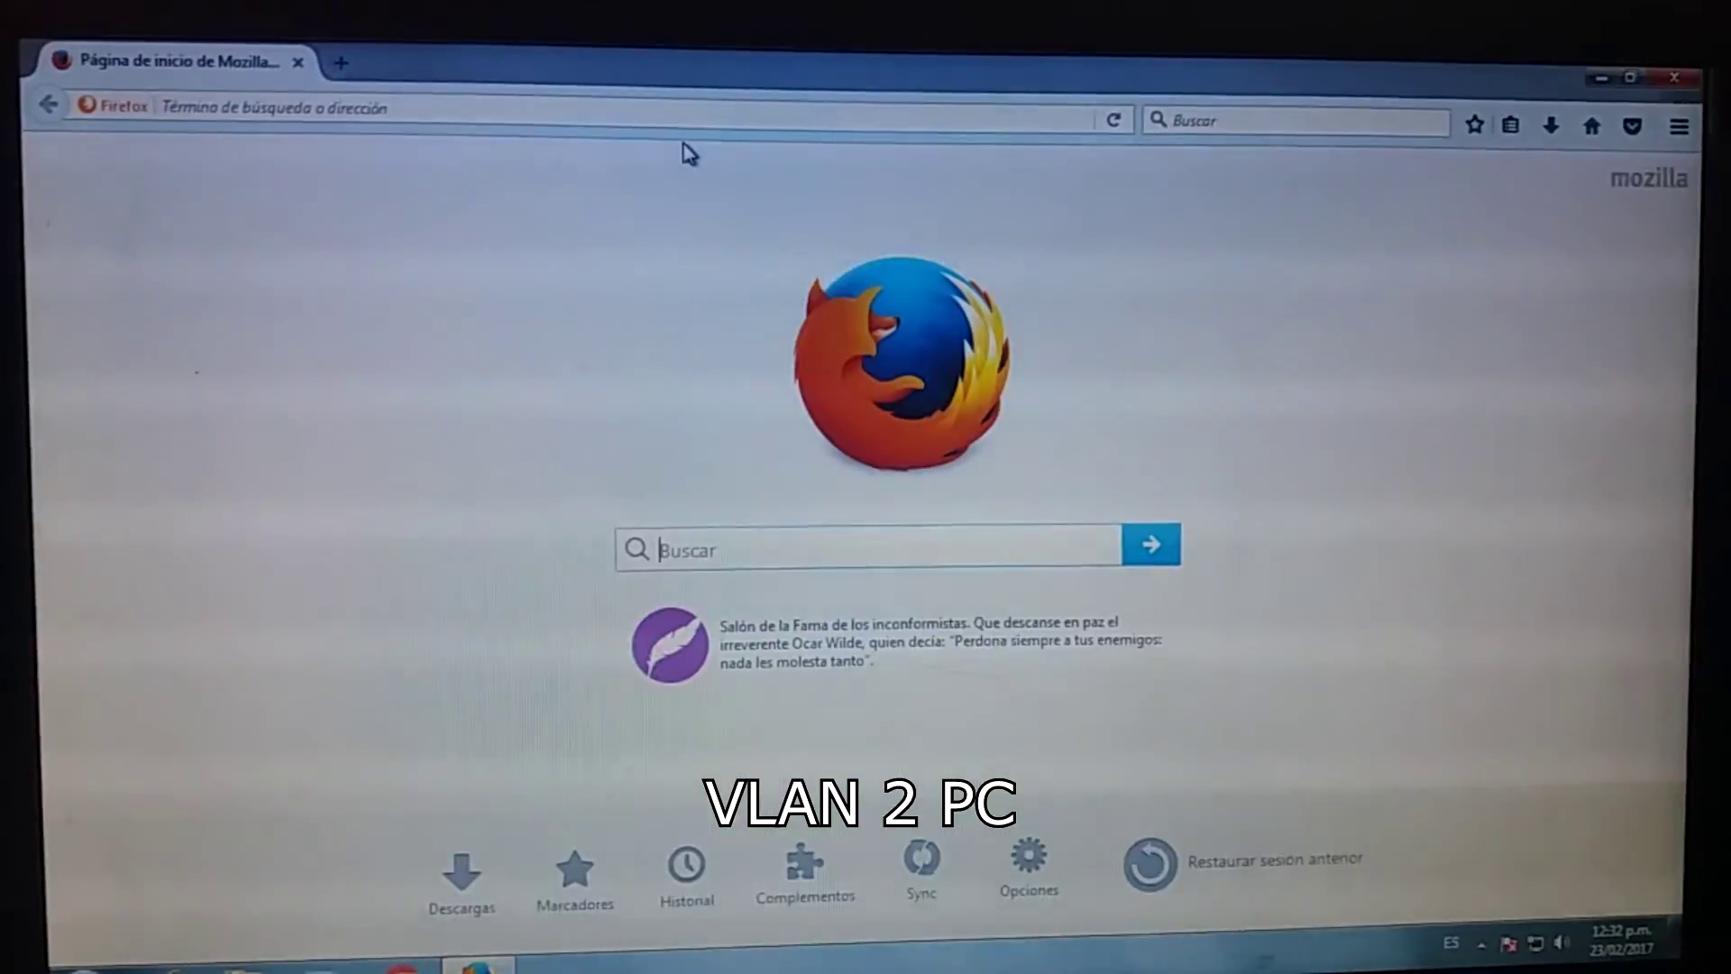
{"action": "left_click", "coordinate": [686, 114]}
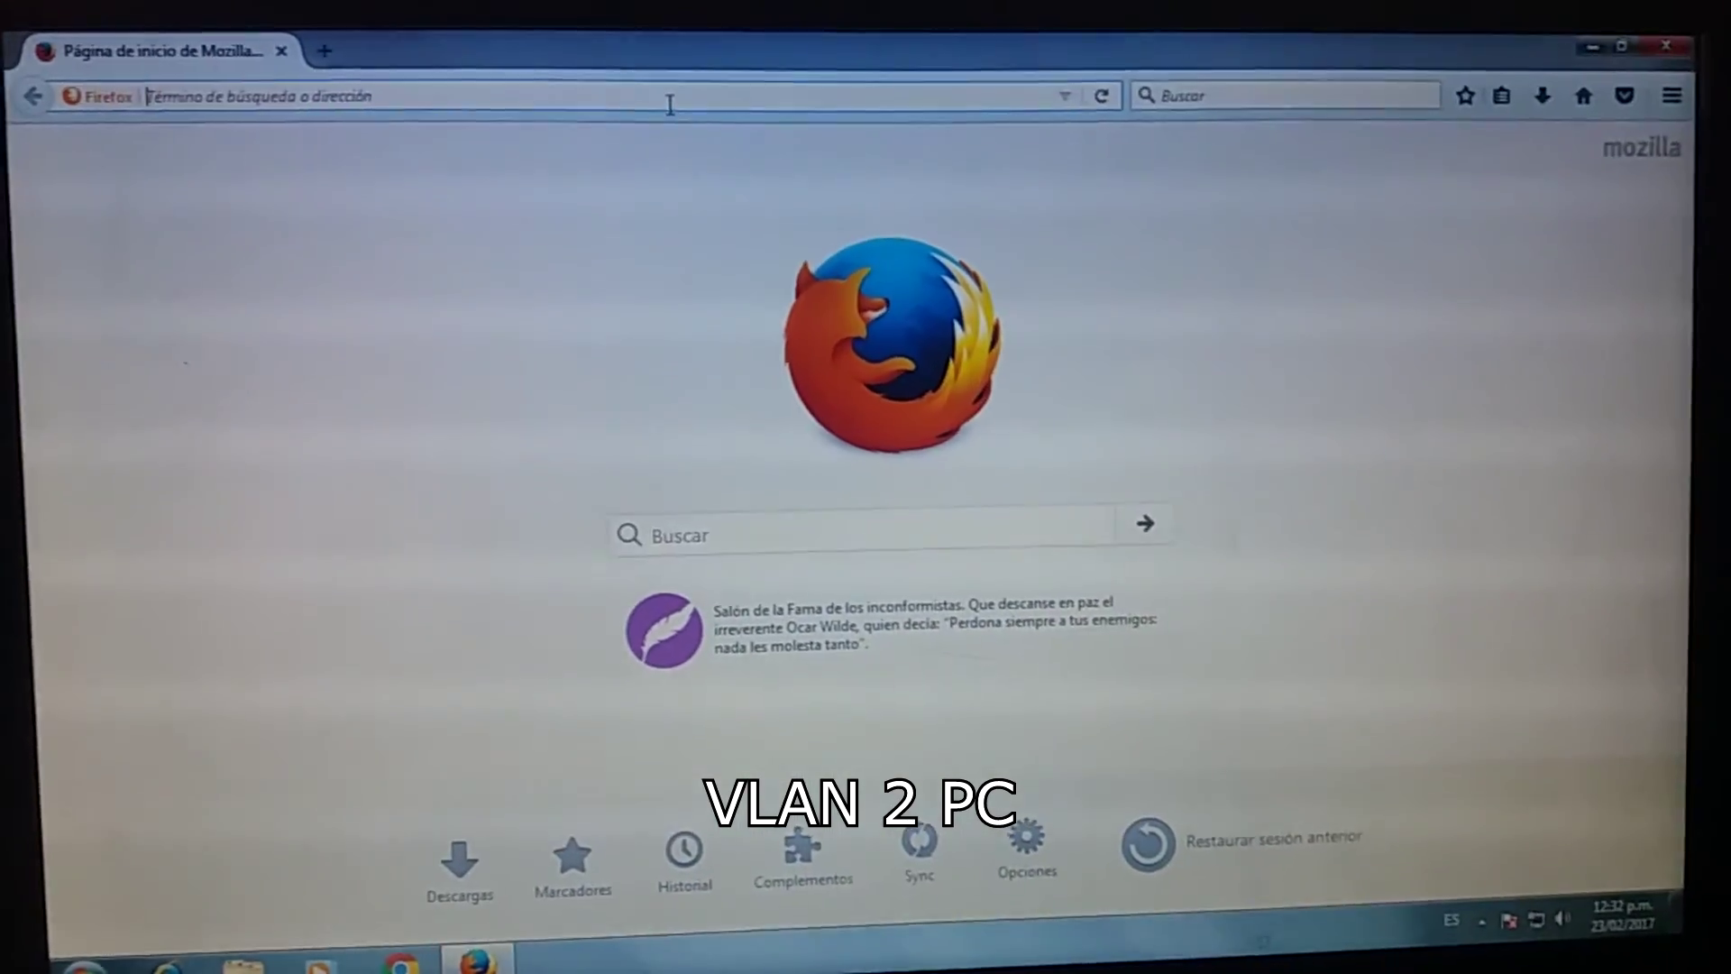
{"action": "type", "text": "facebook.com"}
{"action": "key", "text": "Return"}
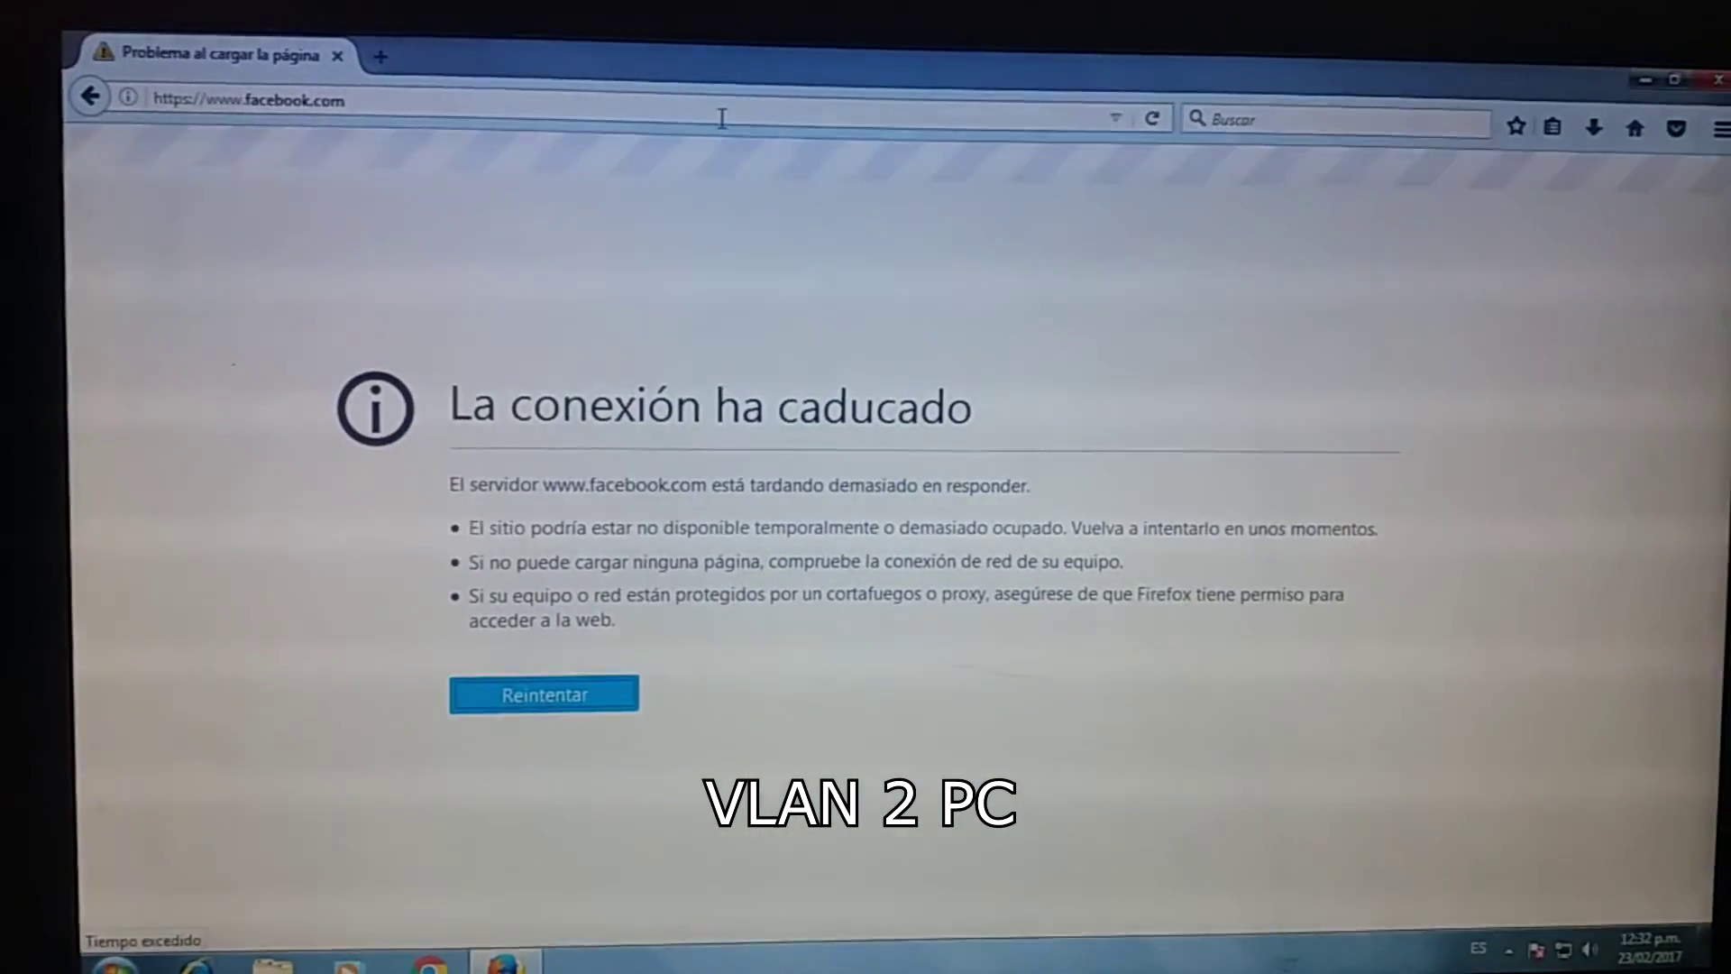
Replace the address with goo to load google.com instead
{"action": "left_click", "coordinate": [721, 118]}
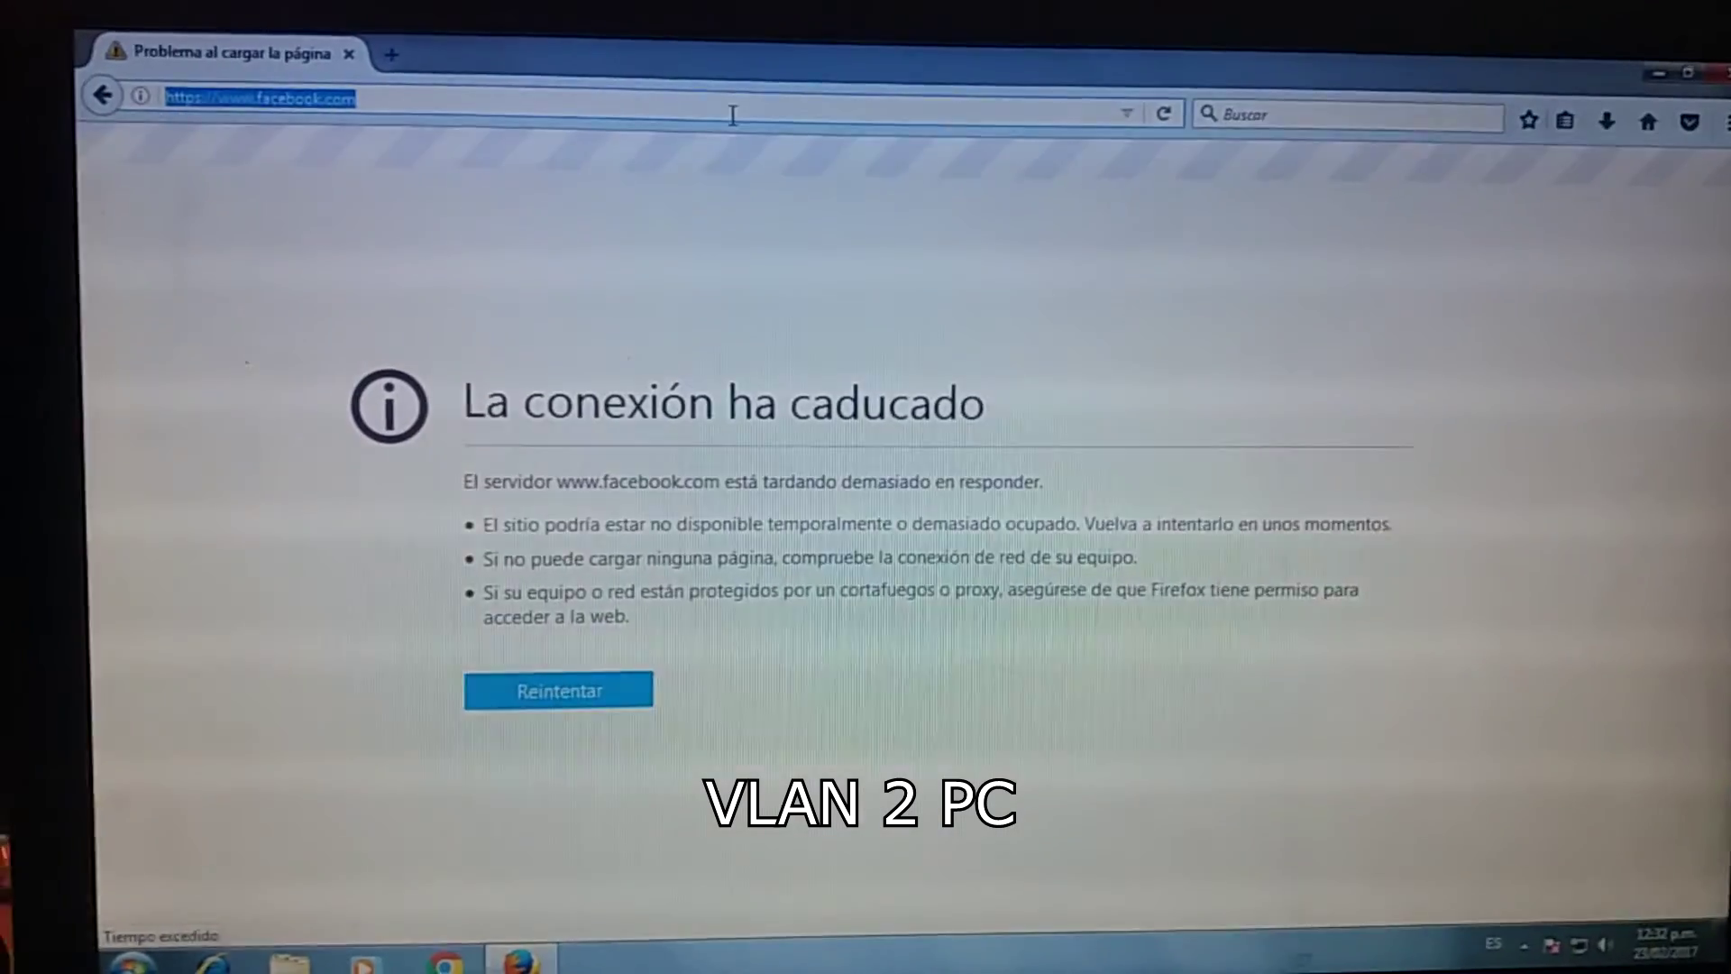
{"action": "type", "text": "google.com/"}
{"action": "key", "text": "Return"}
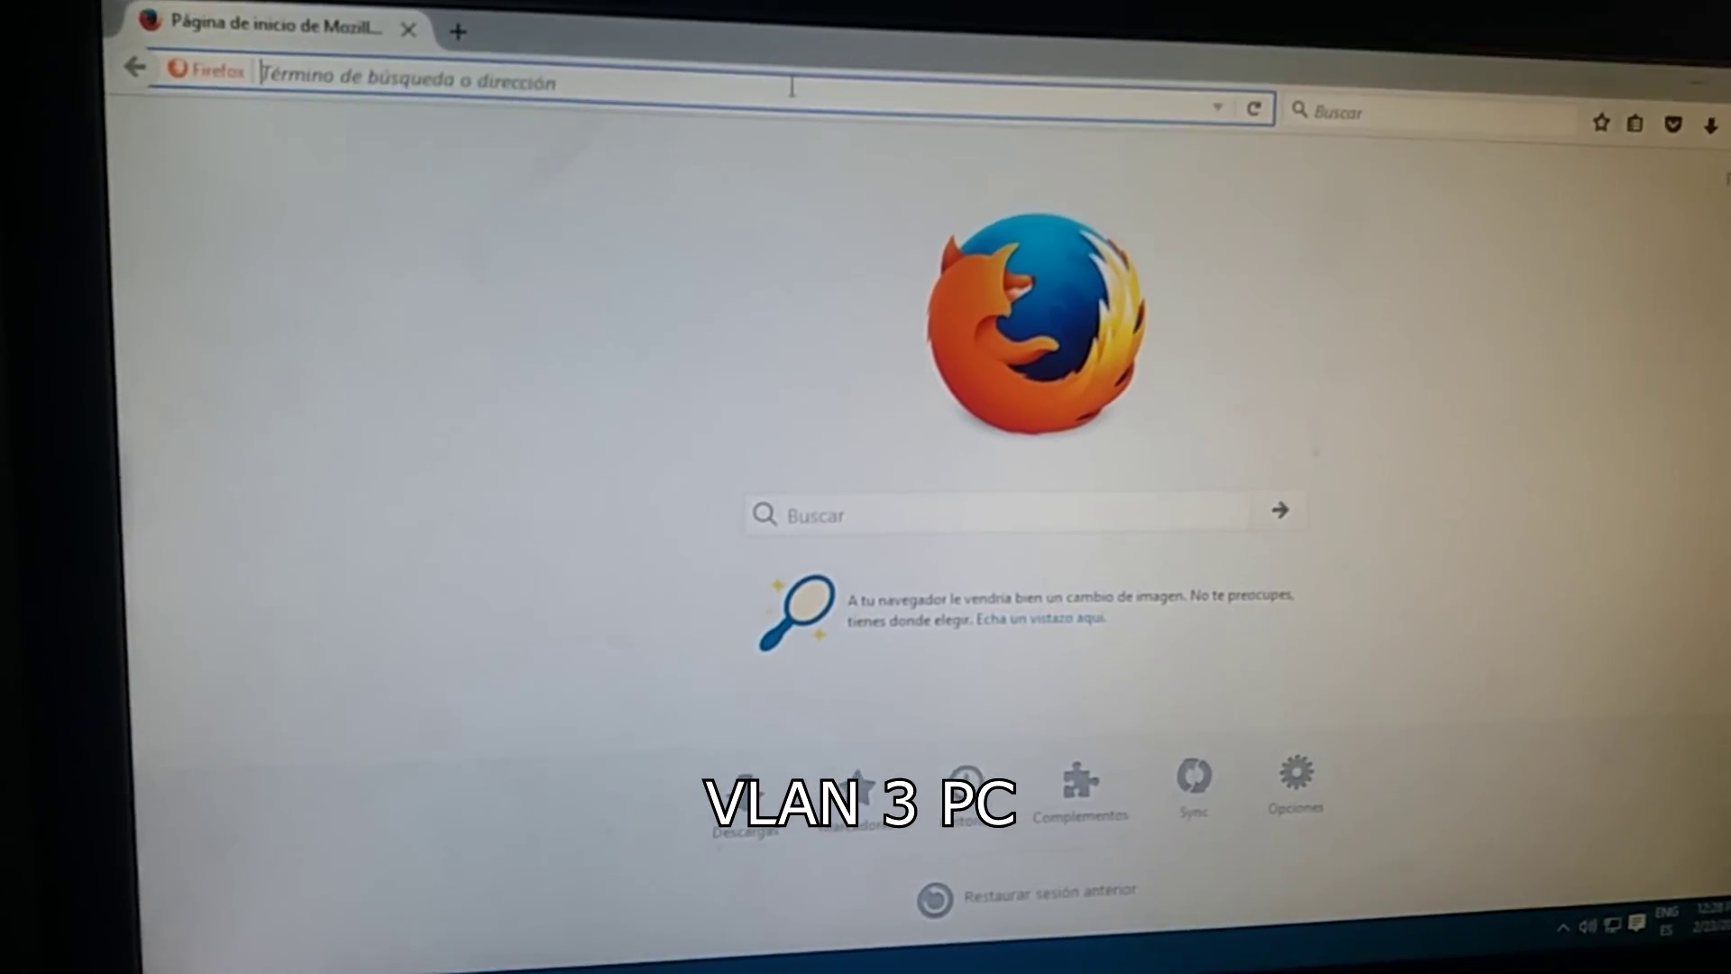
Load facebook.com in Firefox and dismiss the default-browser prompt
{"action": "type", "text": "facebook.com/"}
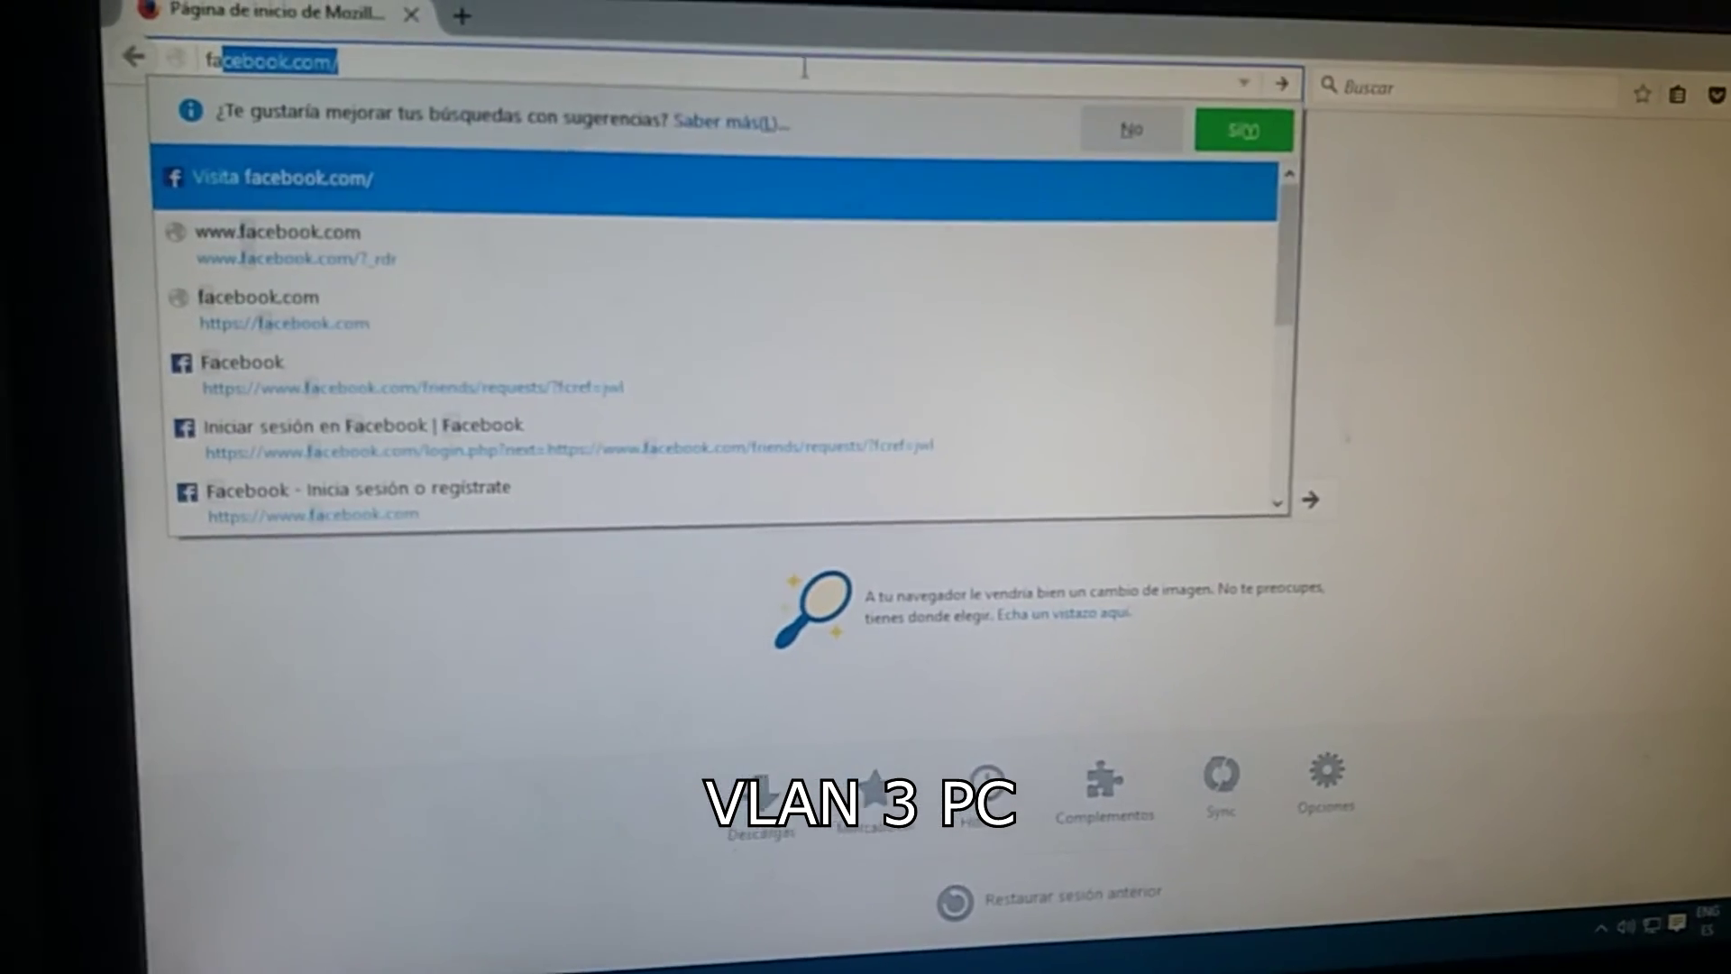
{"action": "key", "text": "Return"}
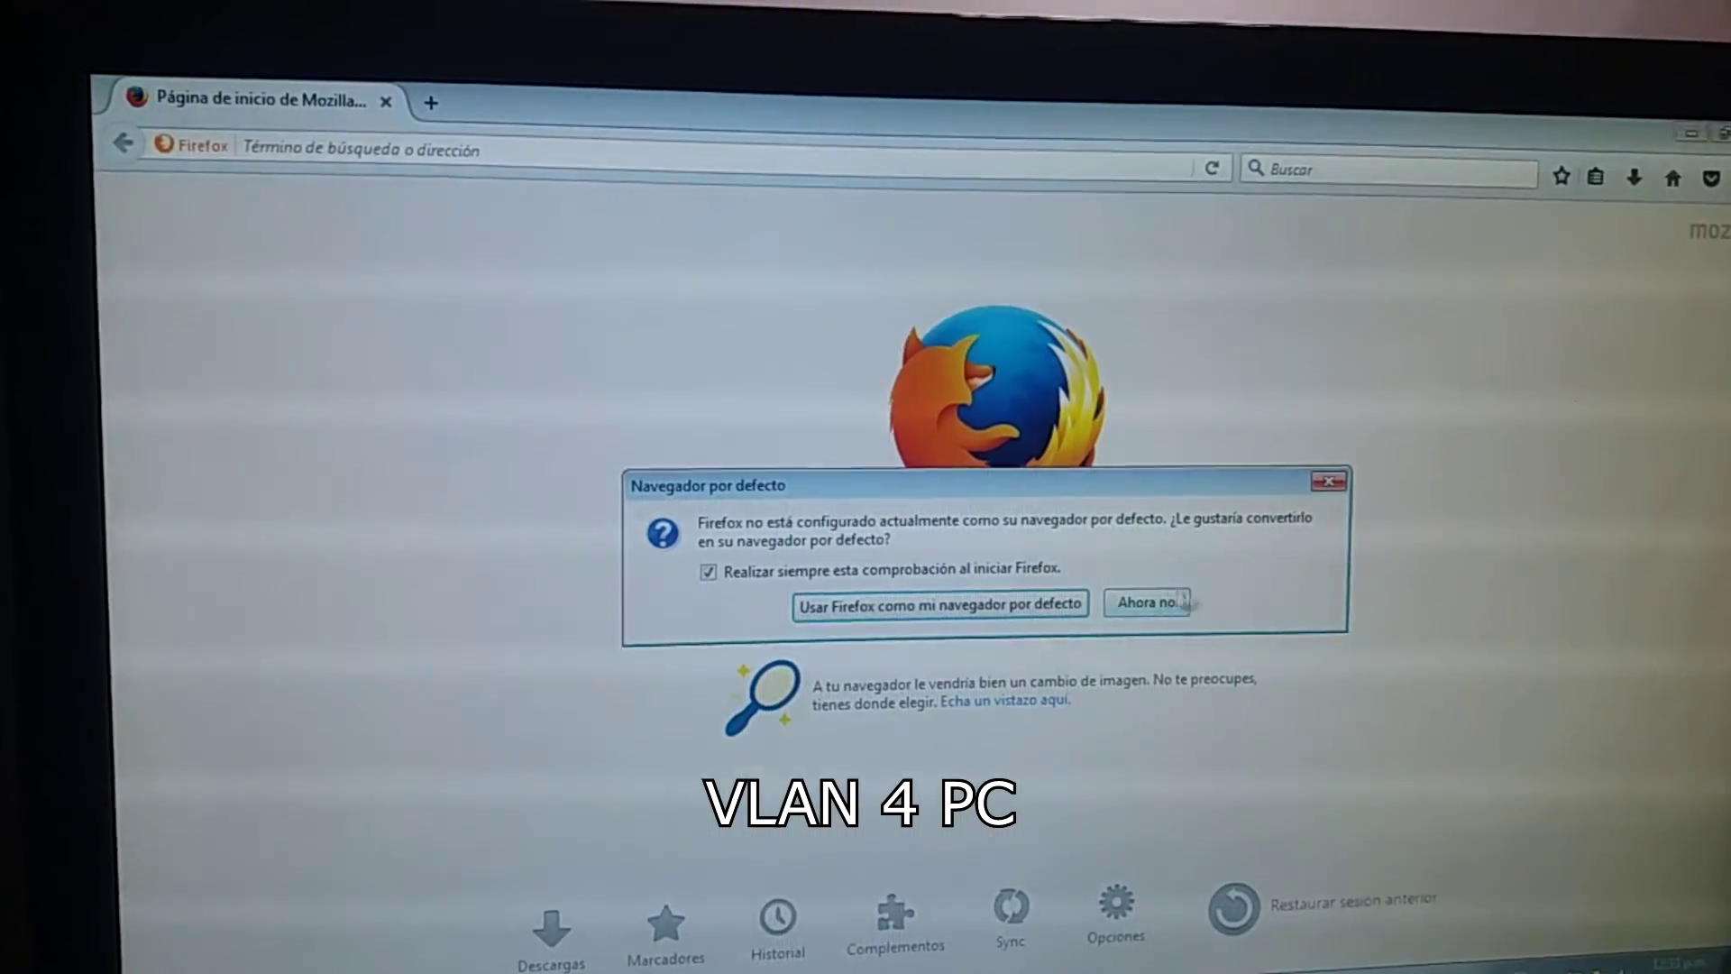
{"action": "left_click", "coordinate": [1151, 603]}
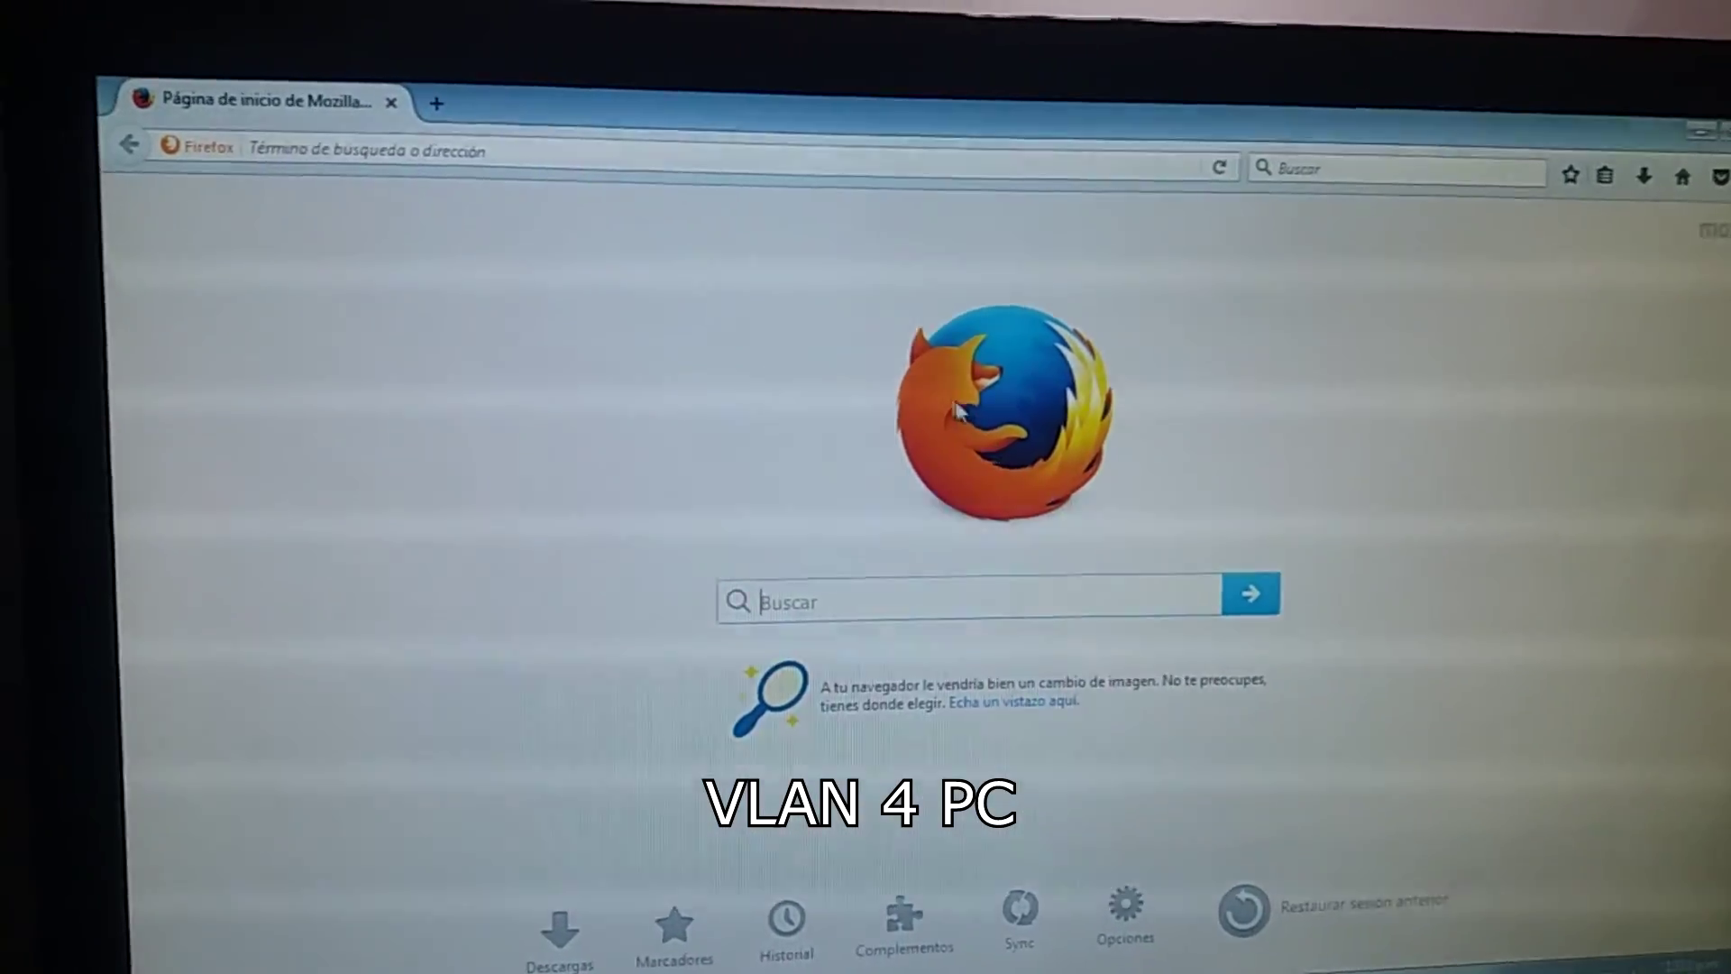
Load facebook.com on the VLAN 4 PC and highlight the guide's Network Design verification paragraph
{"action": "left_click", "coordinate": [830, 150]}
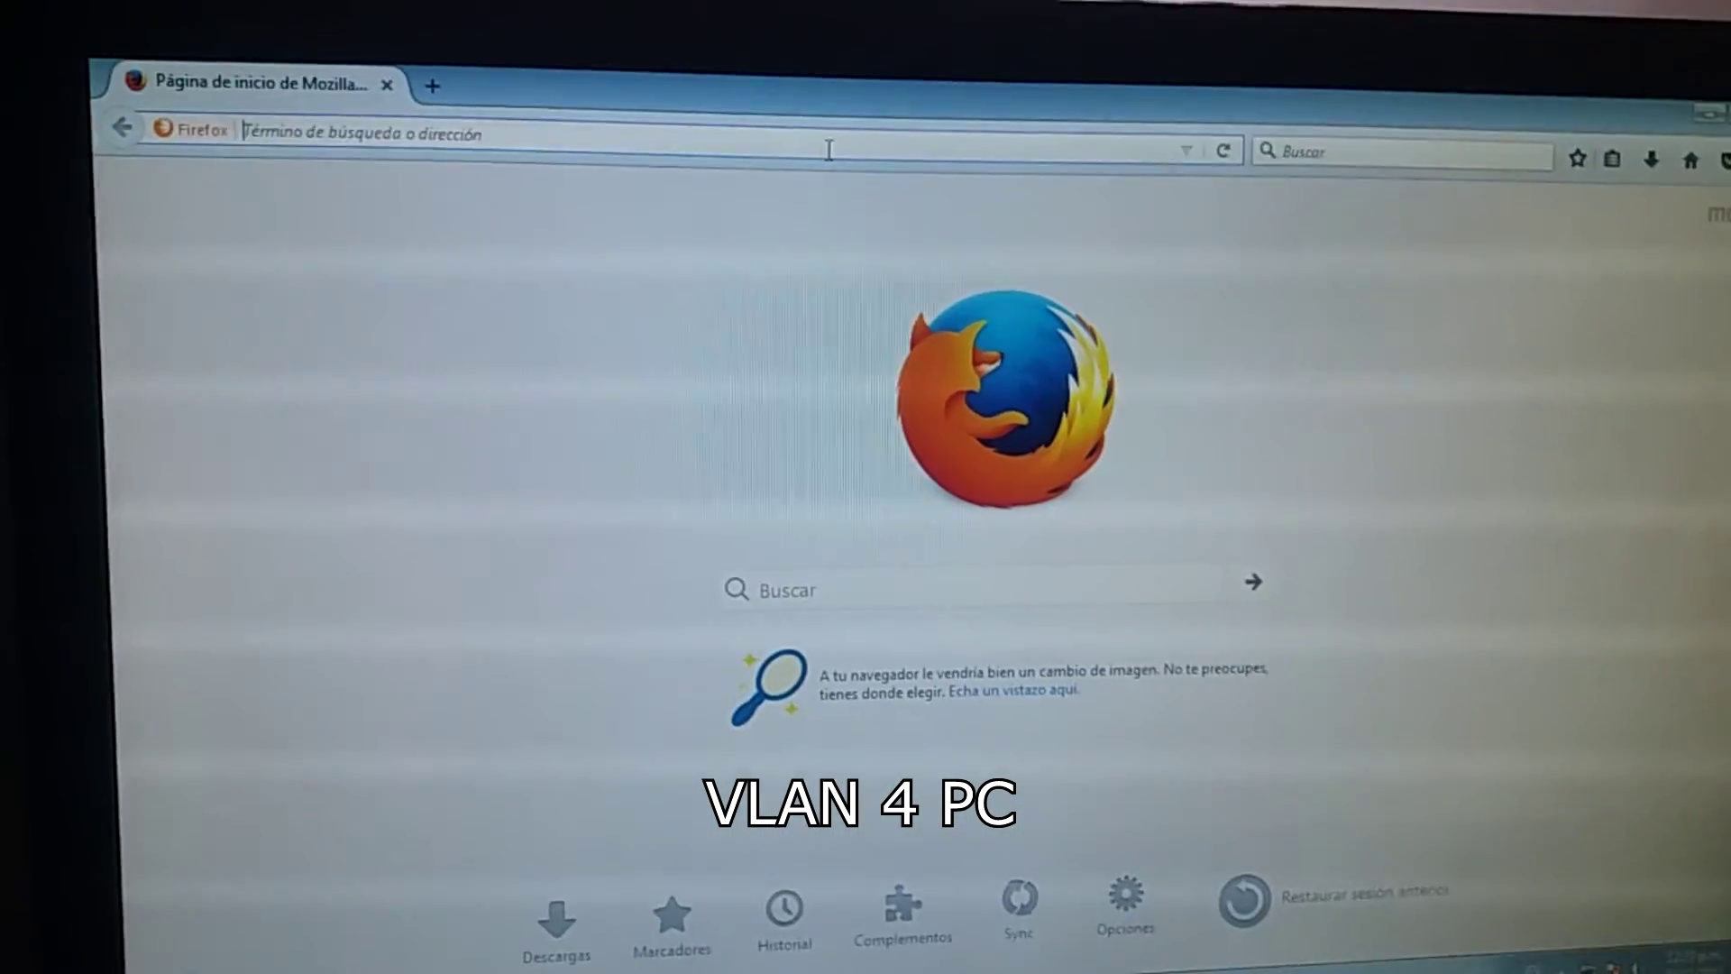
{"action": "type", "text": "facebook.com/"}
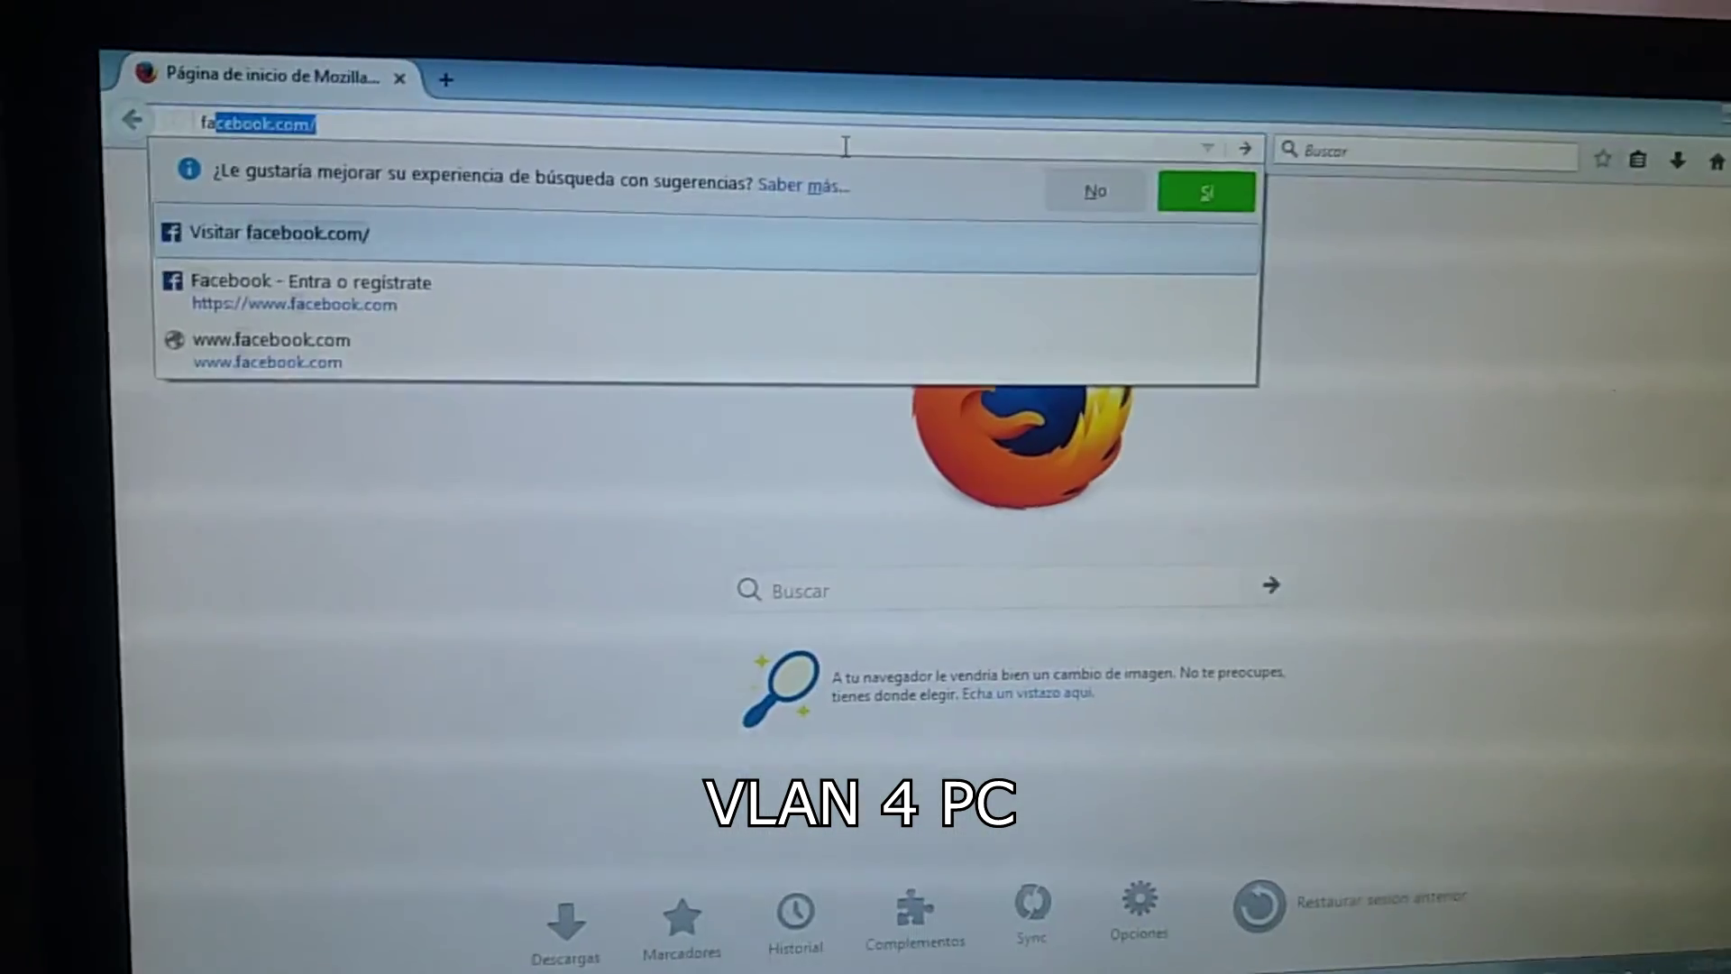
{"action": "key", "text": "Return"}
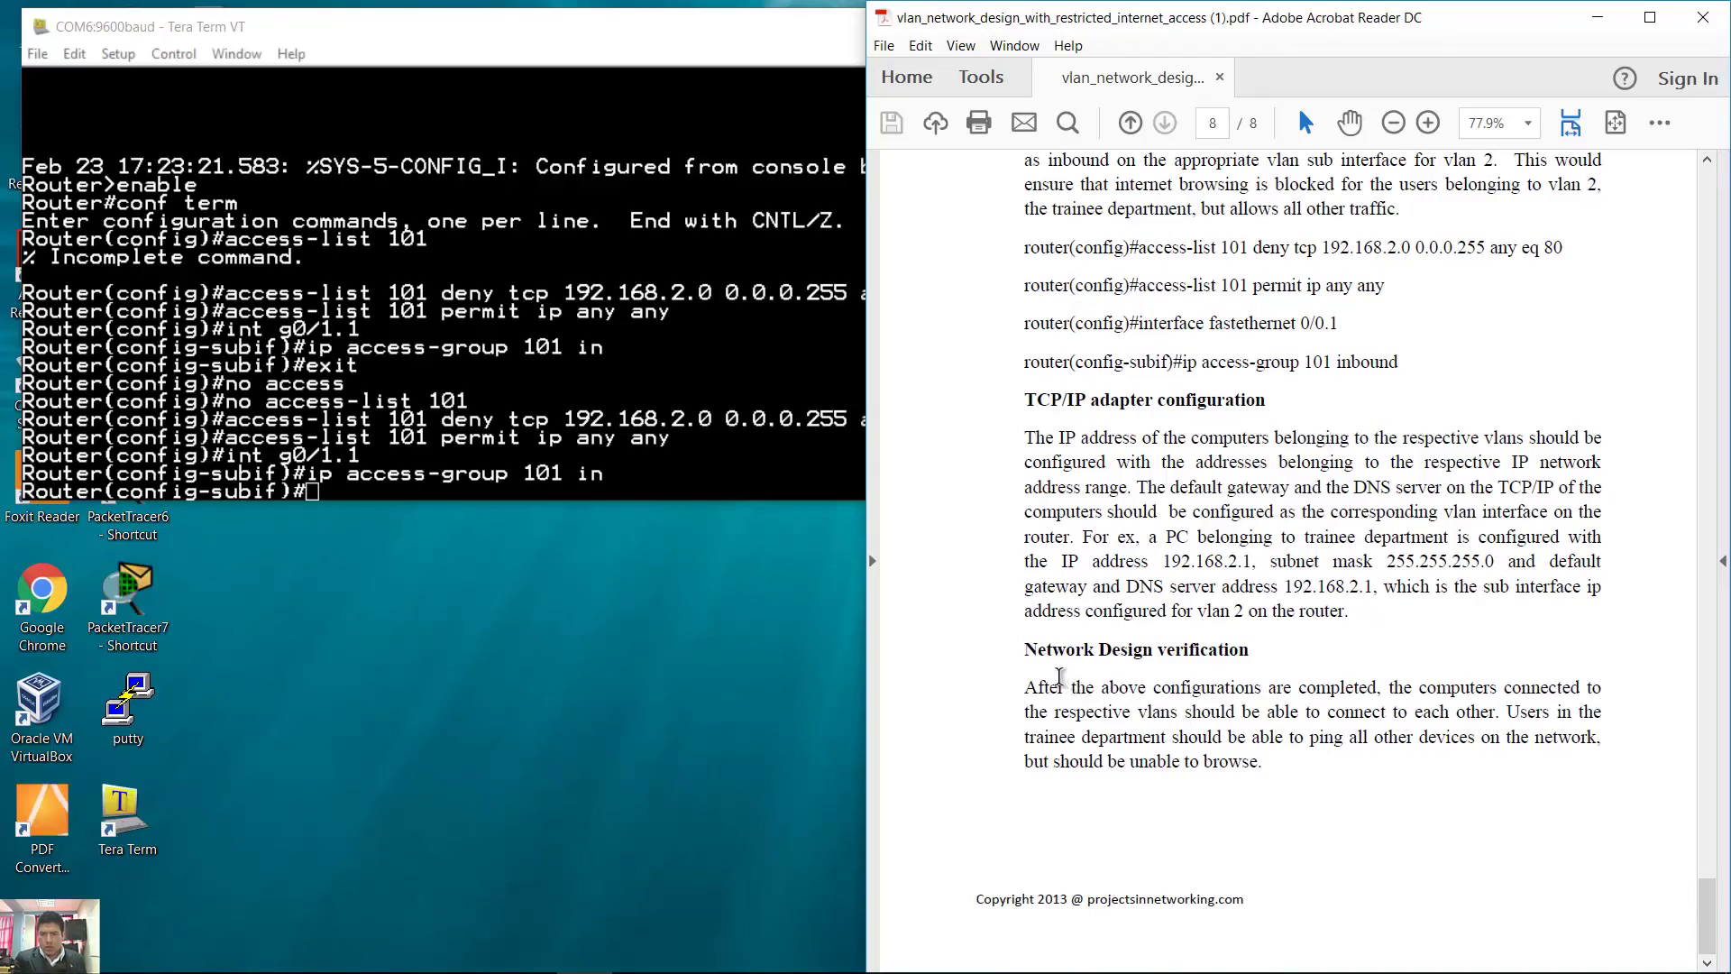
{"action": "left_click_drag", "start_coordinate": [1059, 678], "coordinate": [1263, 787]}
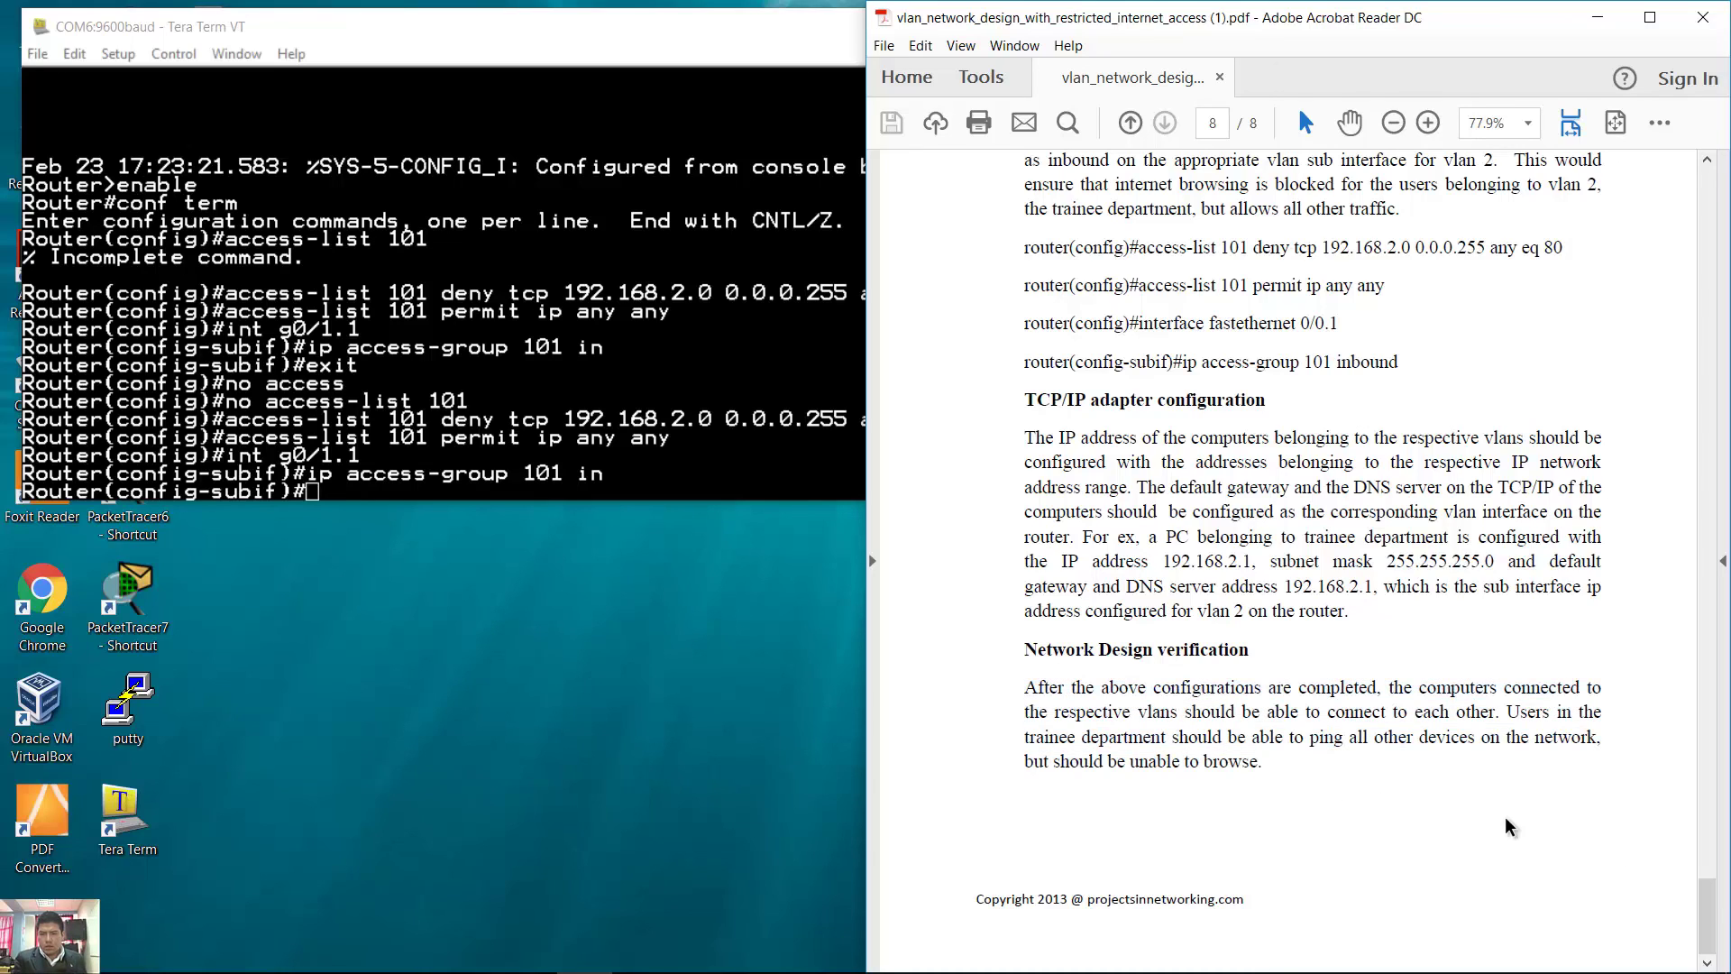